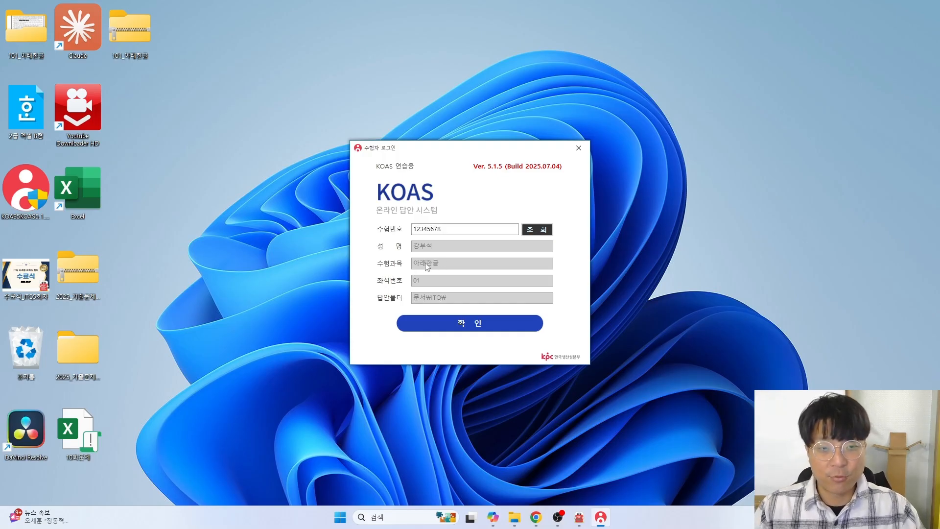
Confirm the examinee login details and open the folder containing the 한글 2022 shortcut
click(469, 324)
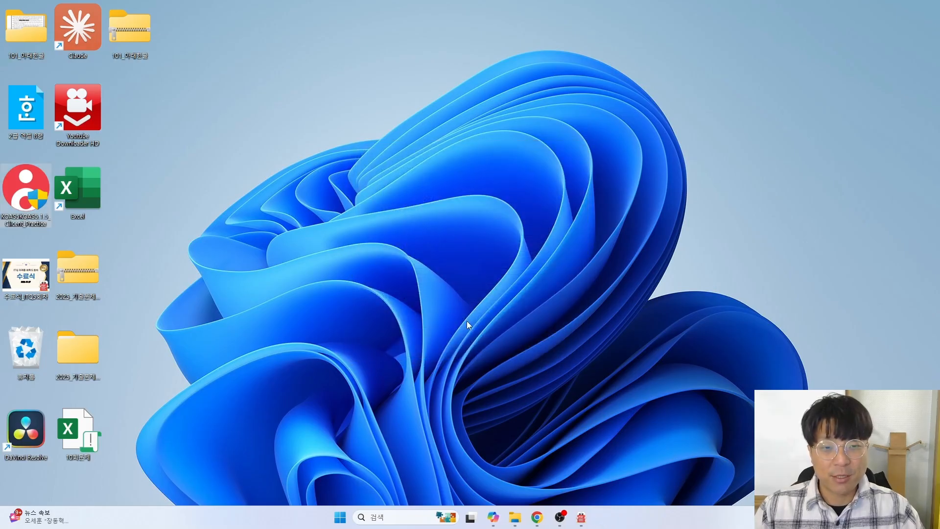
key(super)
text(gk)
key(BackSpace)
key(BackSpace)
text(gks)
key(BackSpace)
key(BackSpace)
key(BackSpace)
text(한글)
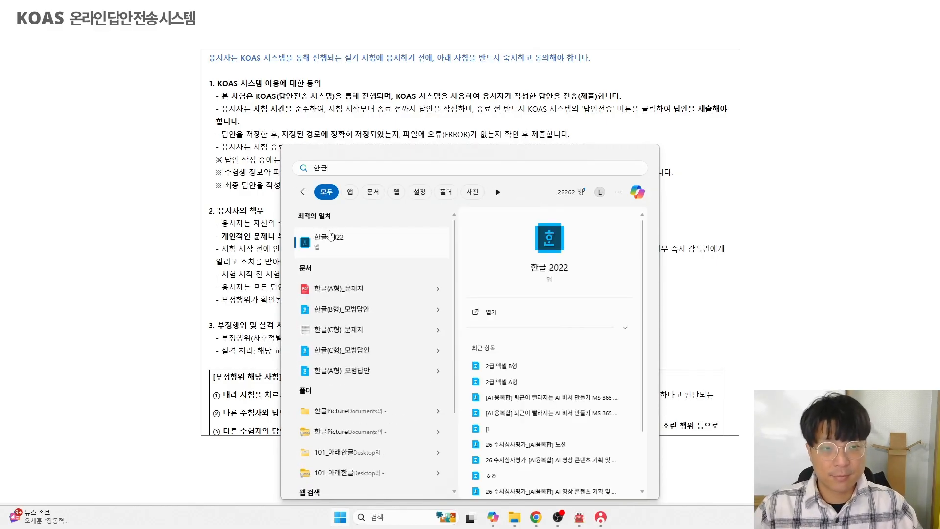
right_click(322, 239)
click(386, 279)
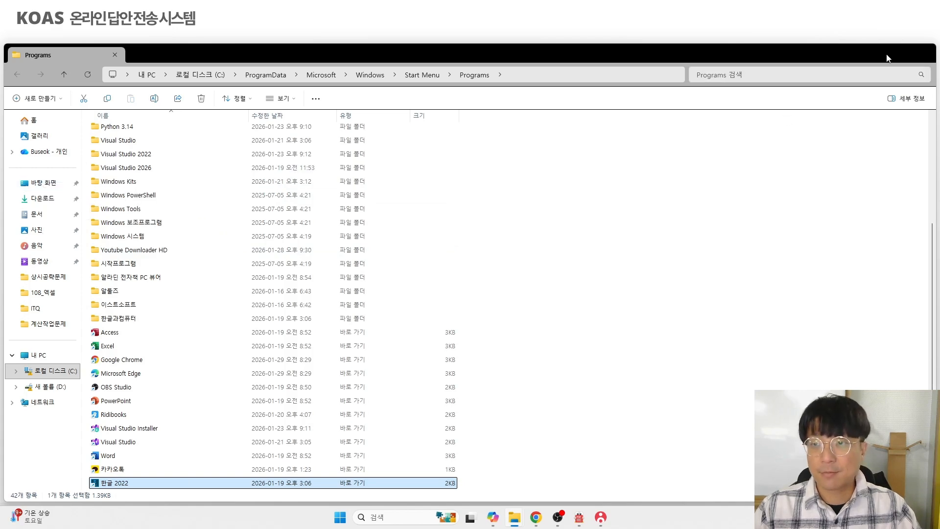
Close the shortcut folder, agree to the KOAS exam terms and start the exam
drag(865, 57, 773, 81)
click(793, 79)
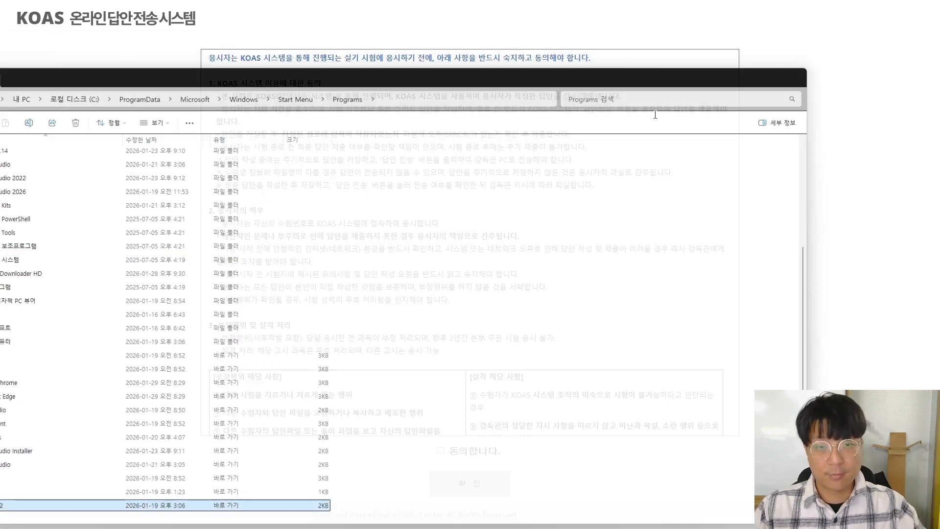
click(441, 452)
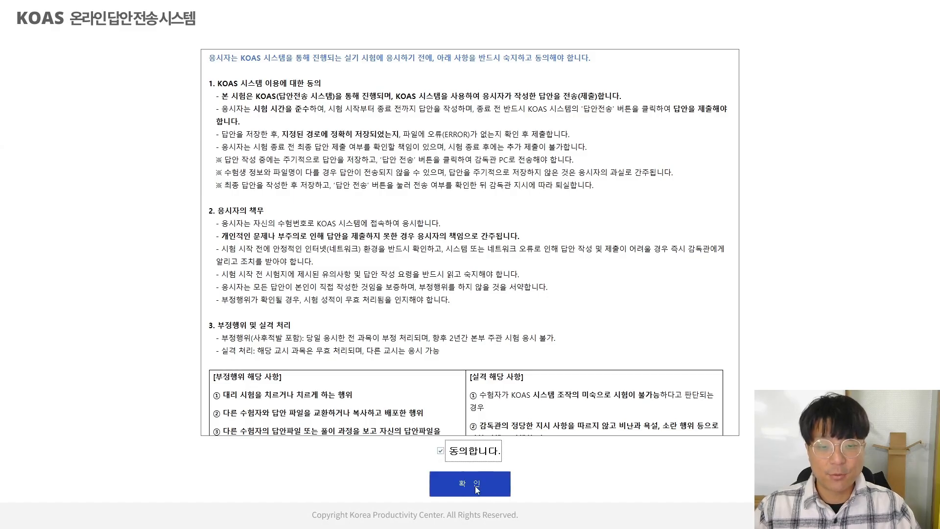
click(475, 485)
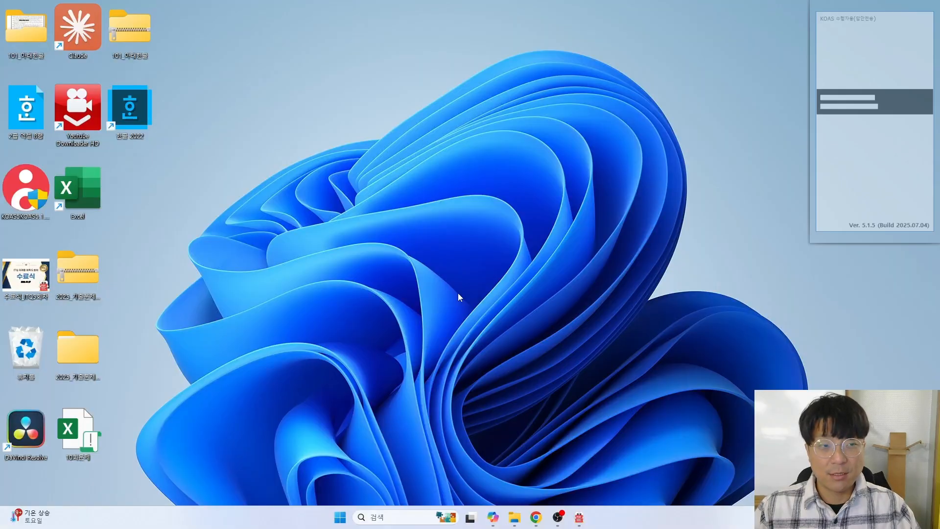
Launch 한글 2022 from the desktop icon and create the blank document 빈 문서 1
double_click(130, 117)
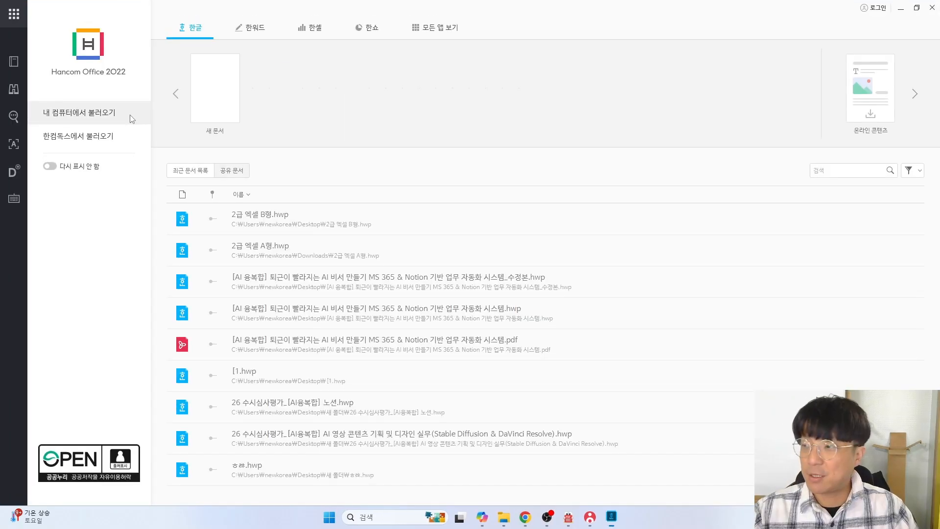
click(223, 91)
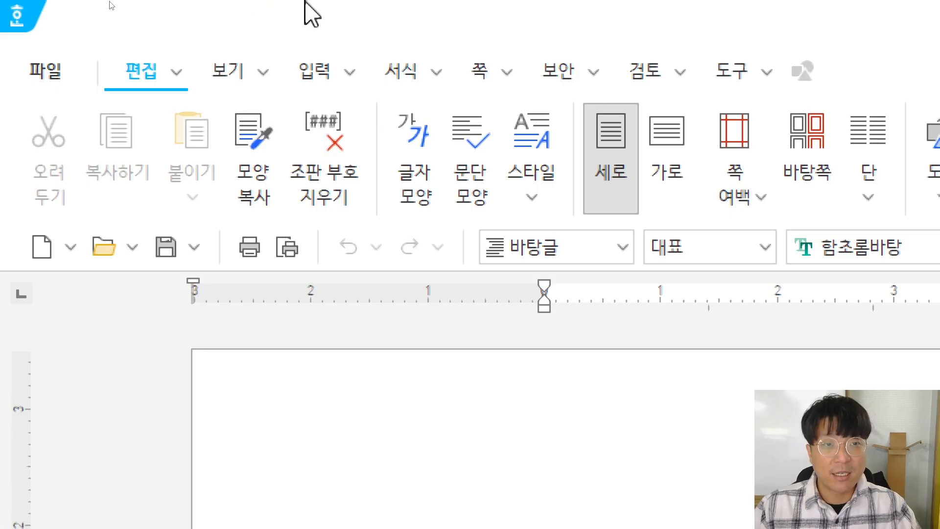
In 편집 용지, set top, header, footer and bottom margins to 10 mm, left/right to 11 mm
click(480, 73)
click(47, 171)
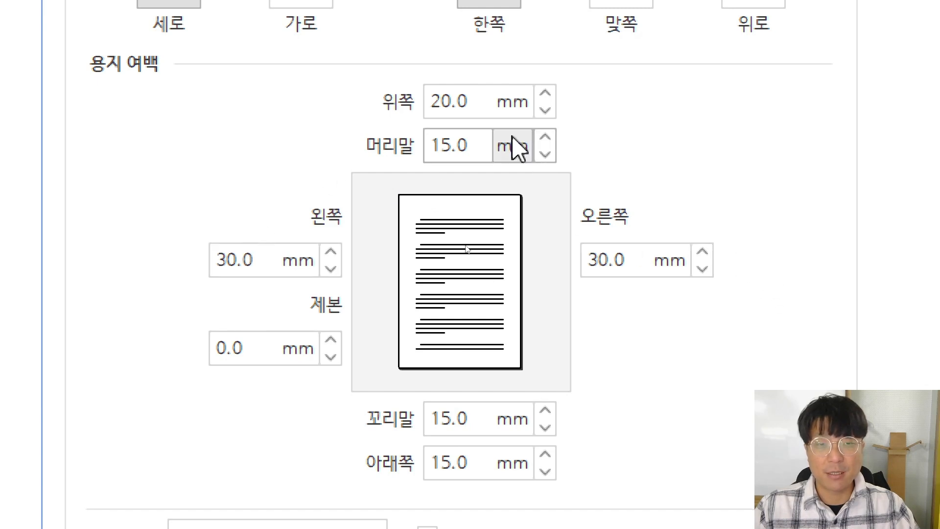
double_click(445, 102)
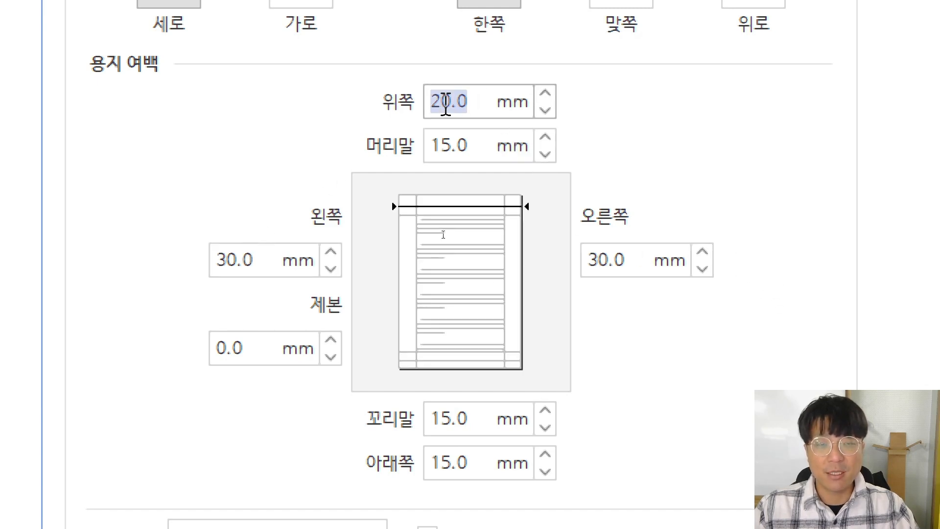
text(10)
double_click(447, 146)
text(1)
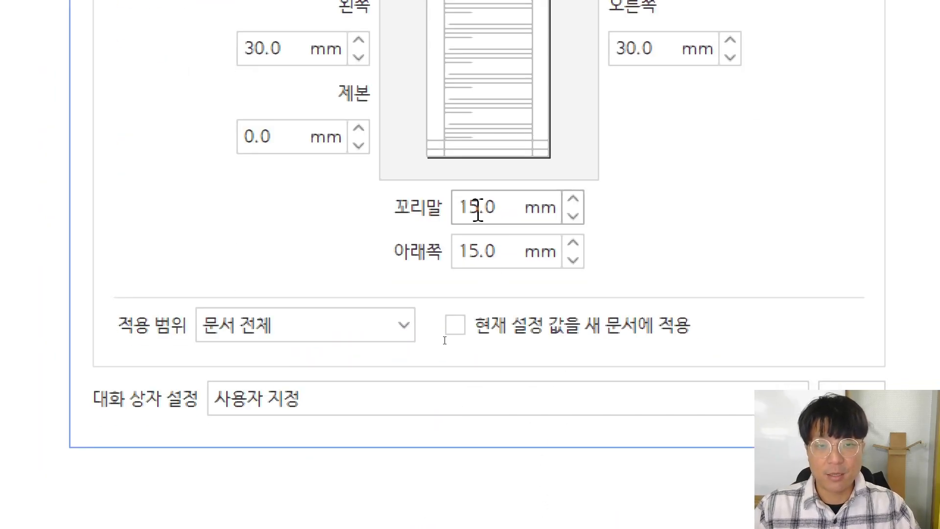
double_click(478, 208)
text(10)
double_click(479, 256)
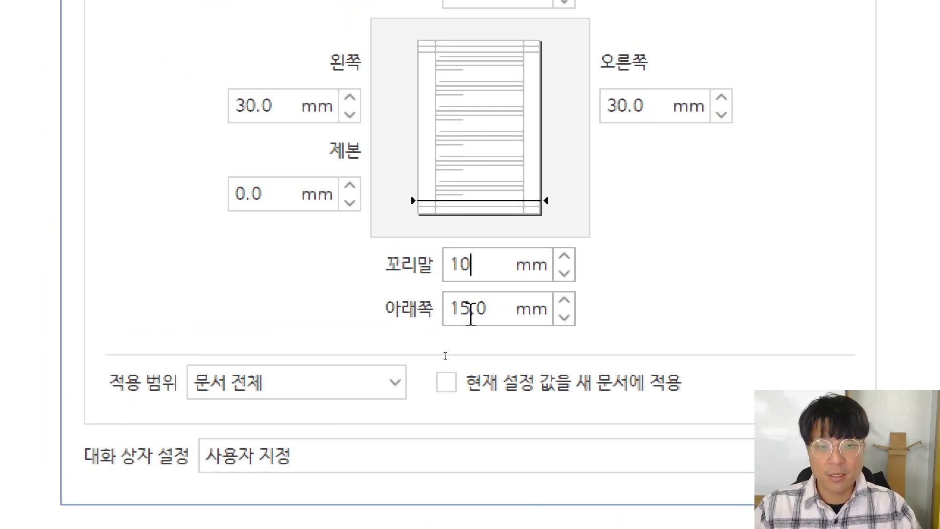
text(10)
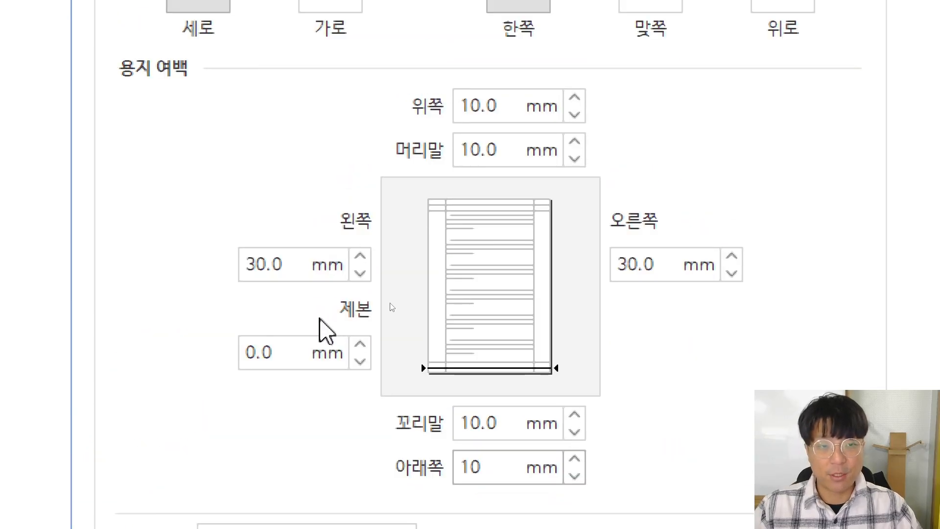
double_click(287, 268)
text(11)
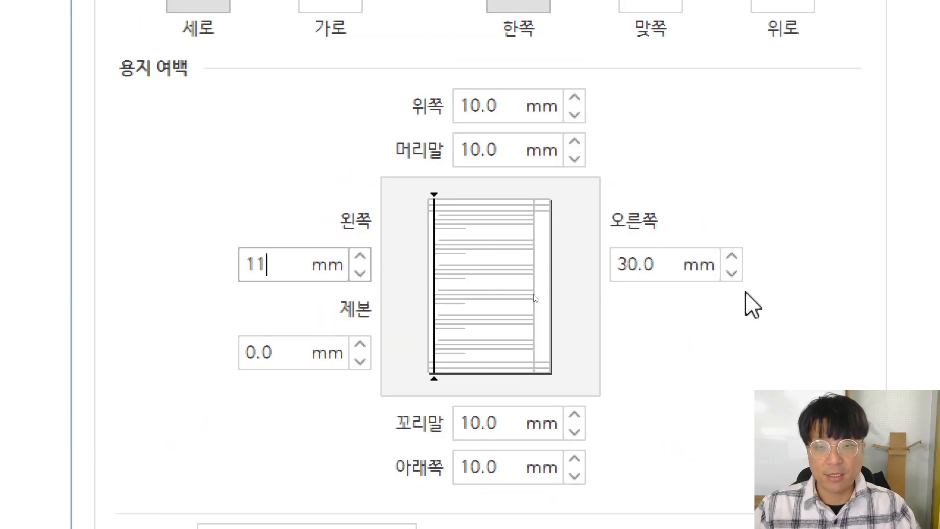
double_click(641, 269)
text(11)
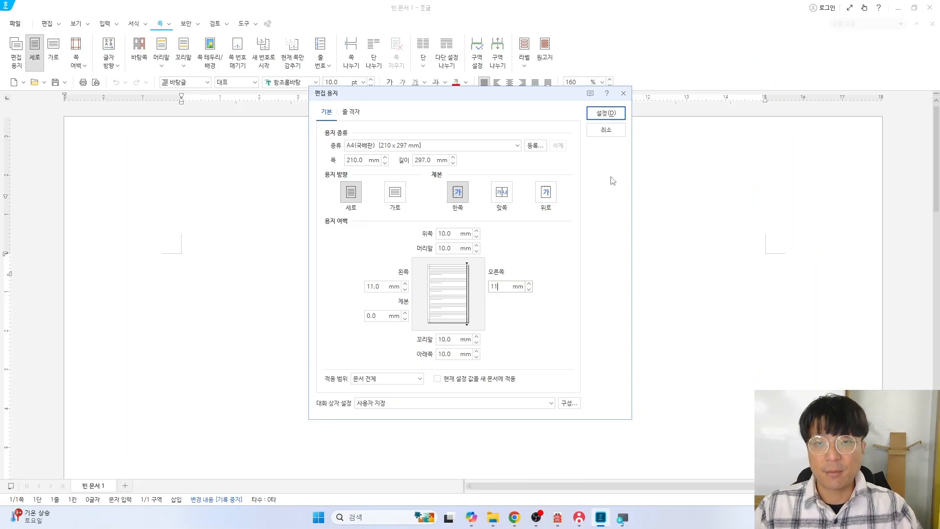
click(605, 113)
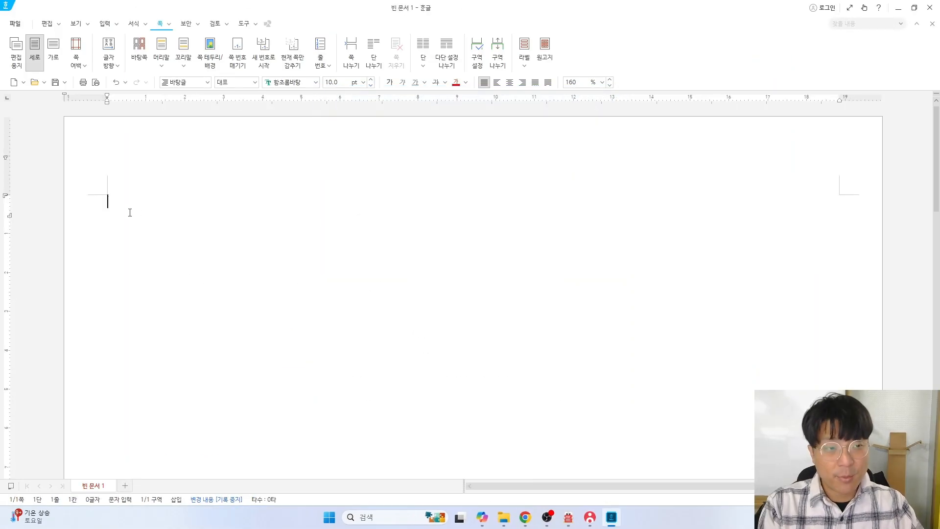
Type answer numbers 1. to 4. with page breaks, add a third page, and return to the top
text(1.)
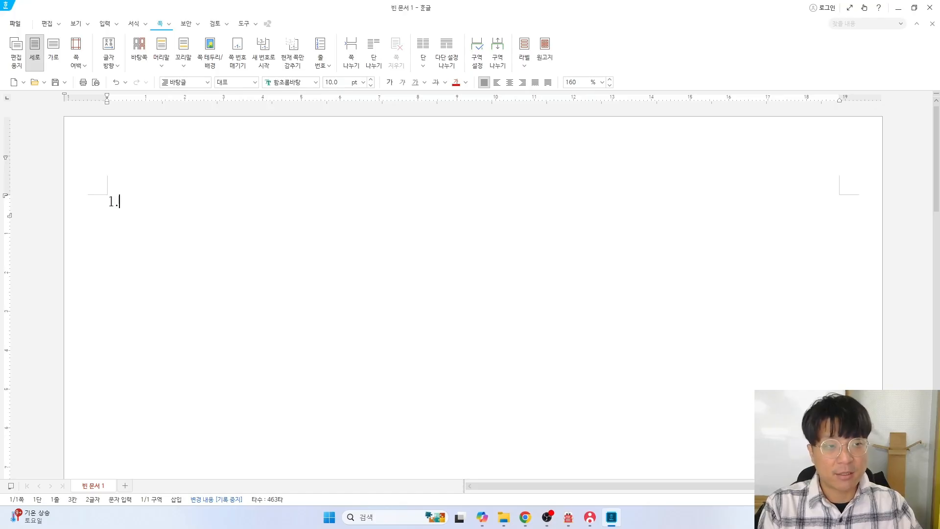
text(2.)
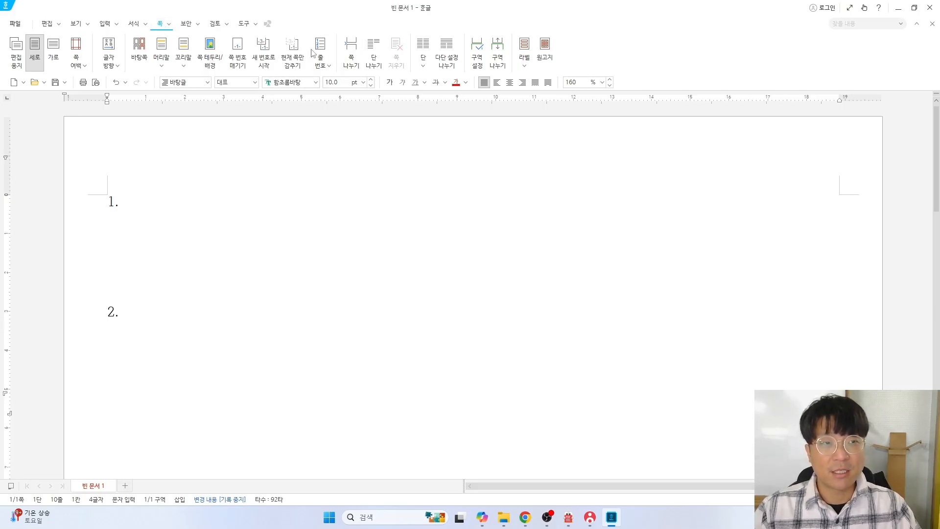
click(350, 54)
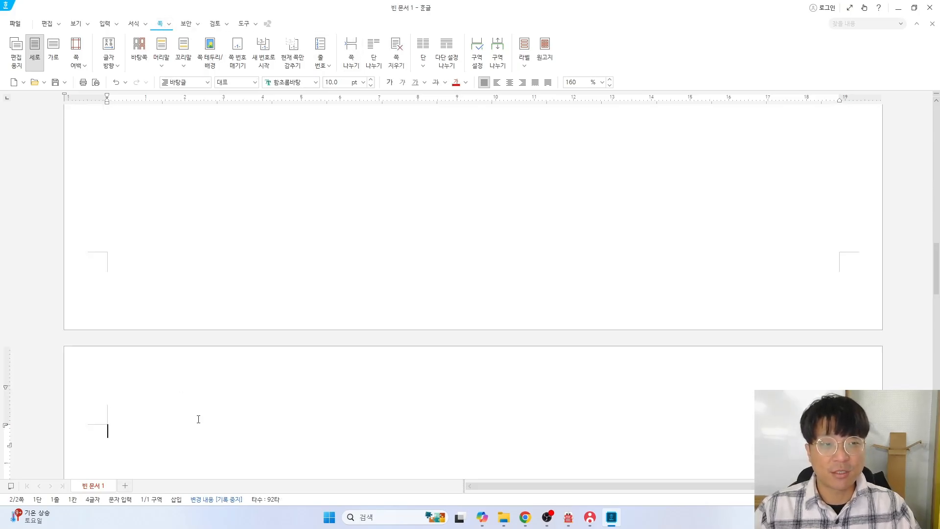
key(Return)
key(Return)
key(Return)
key(Return)
key(Return)
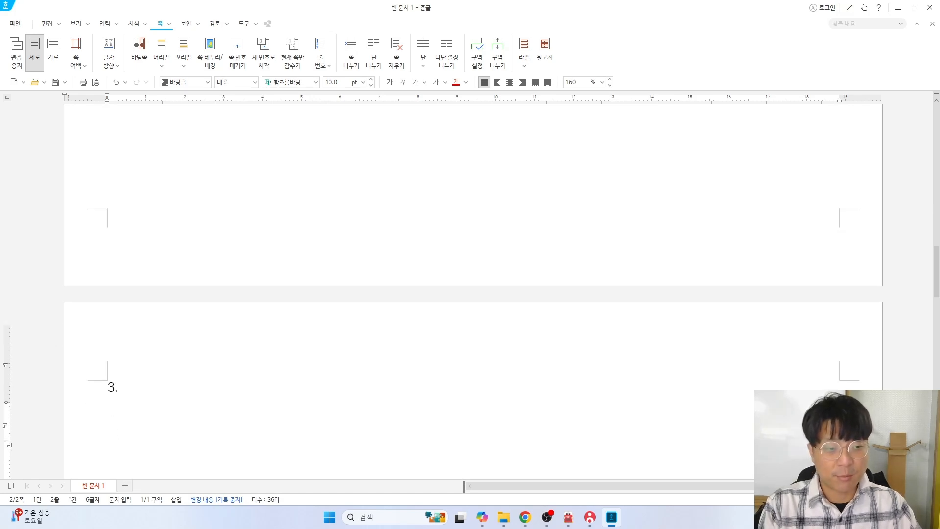
key(Return)
key(Return)
key(Return)
key(Return)
key(Return)
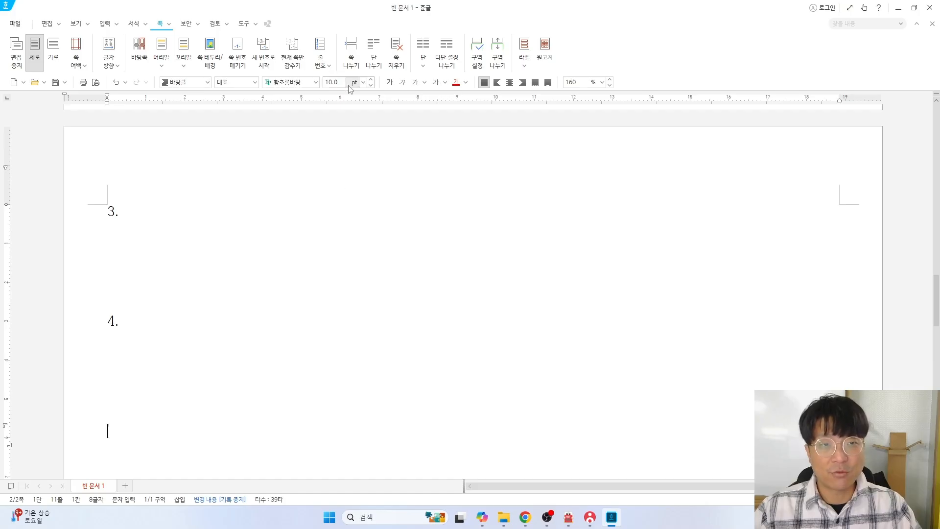
click(351, 54)
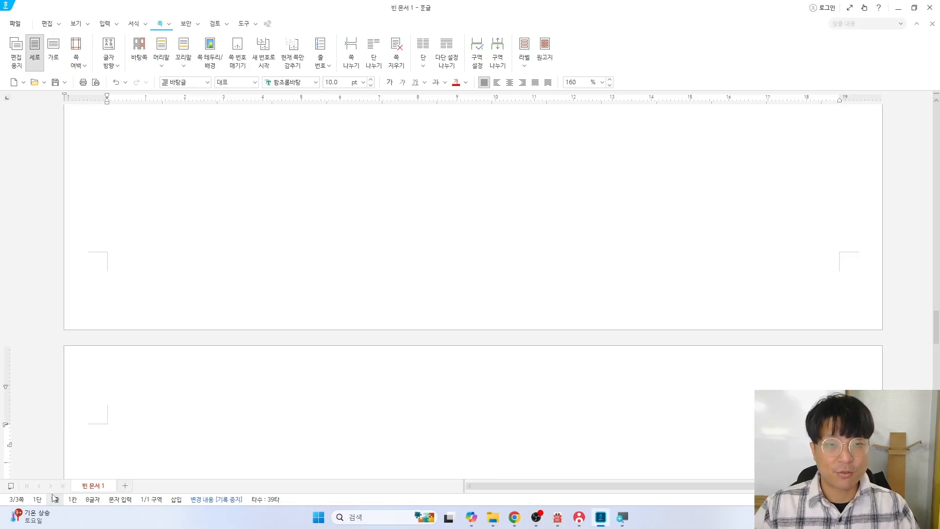
key(Up)
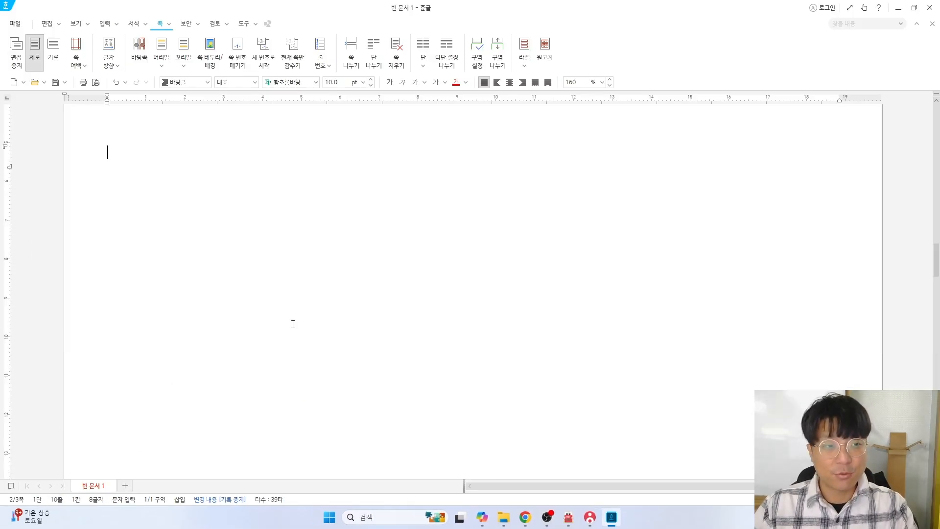
key(ctrl+Page_Up)
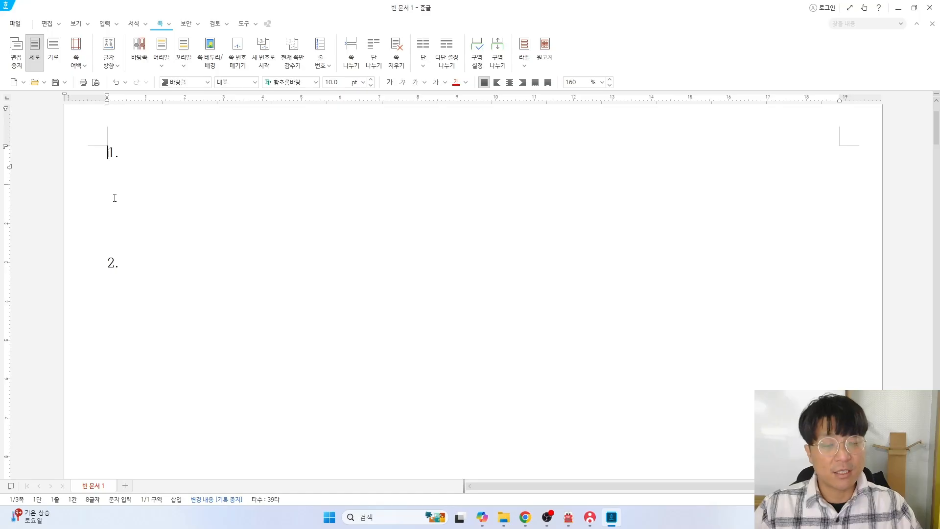
Save the document in the Documents ITQ folder, named with the examinee number and candidate's name
click(55, 84)
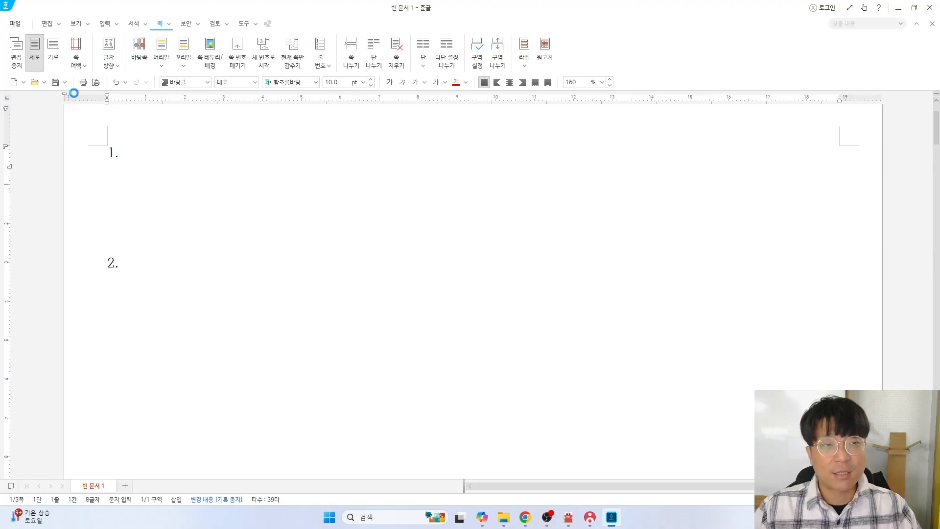
drag(174, 17, 331, 127)
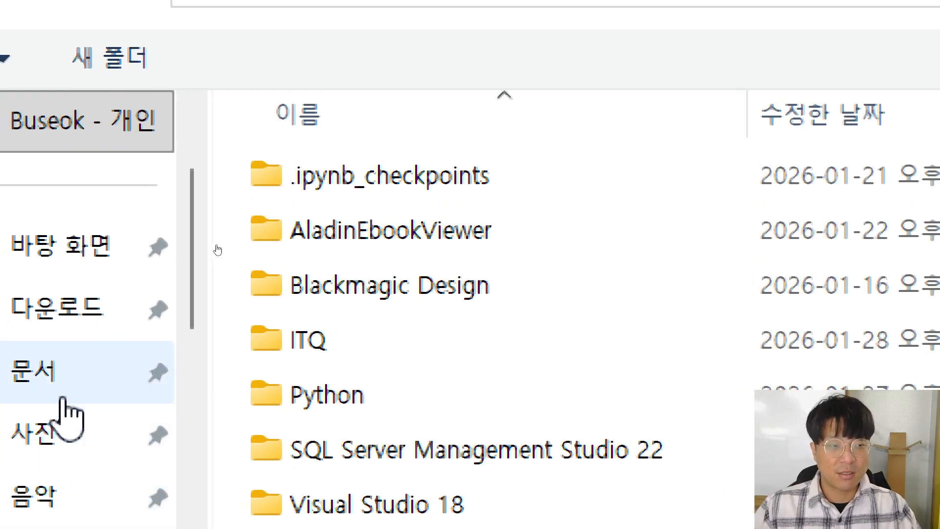
click(217, 241)
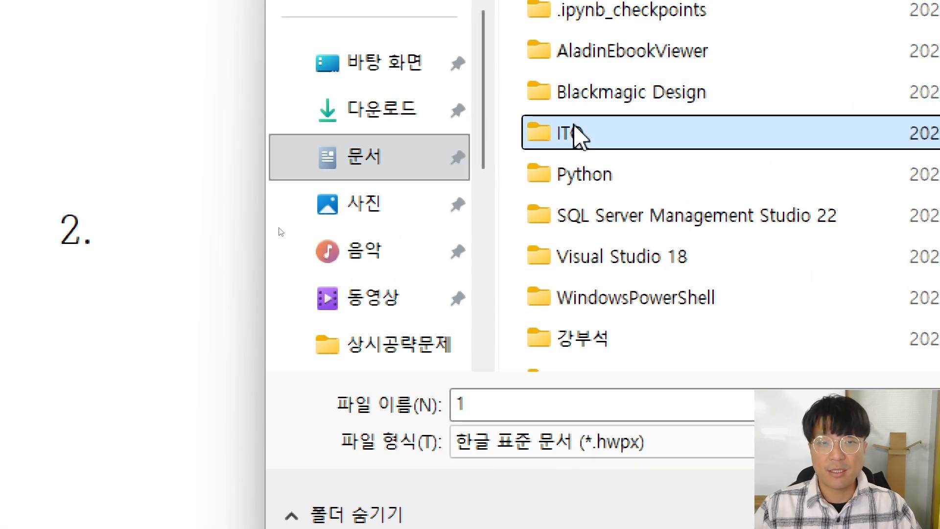
double_click(579, 134)
double_click(357, 443)
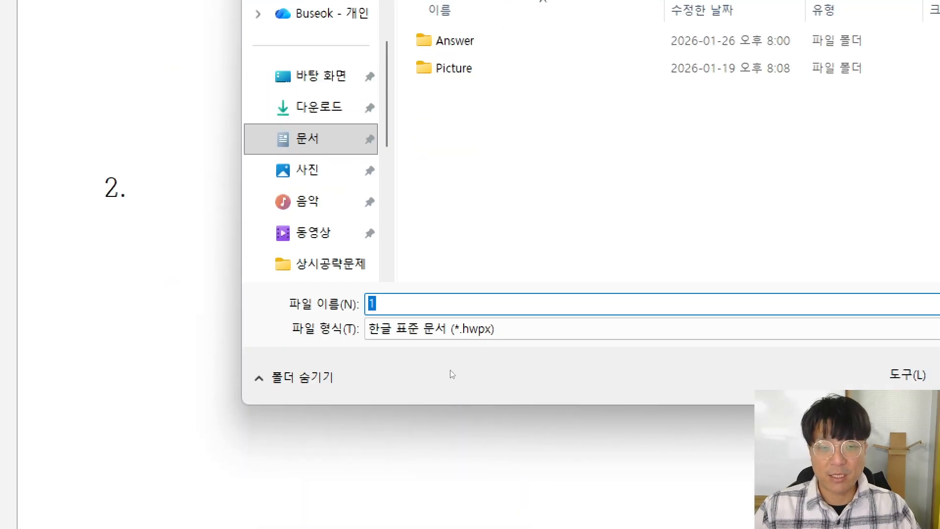
text(1)
text(2345678)
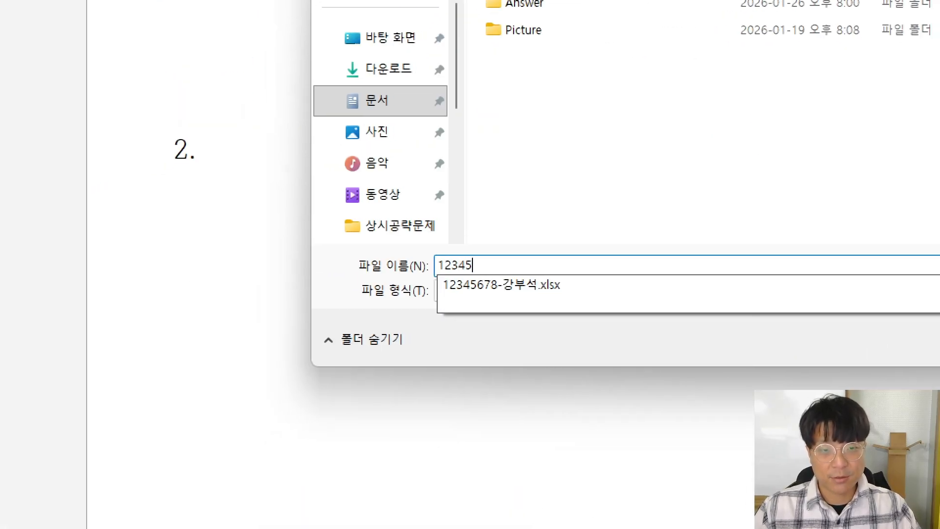
text(-)
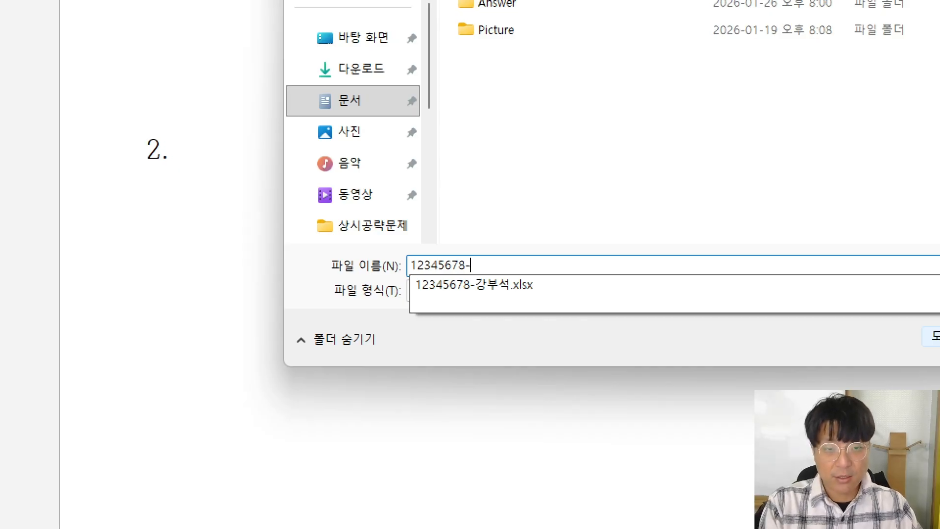
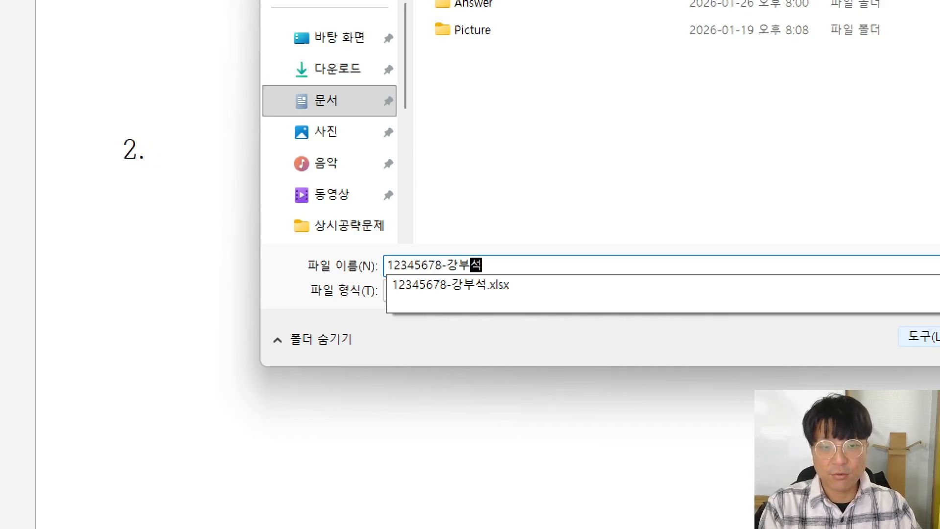
click(652, 346)
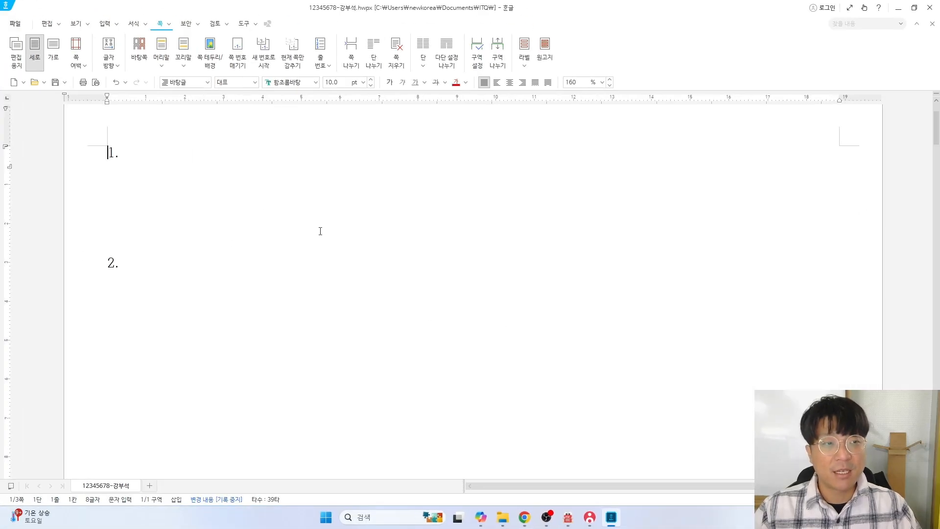
Send the saved answer file to the supervisor through KOAS 답안 전송 and close the window
mouse_move(586, 521)
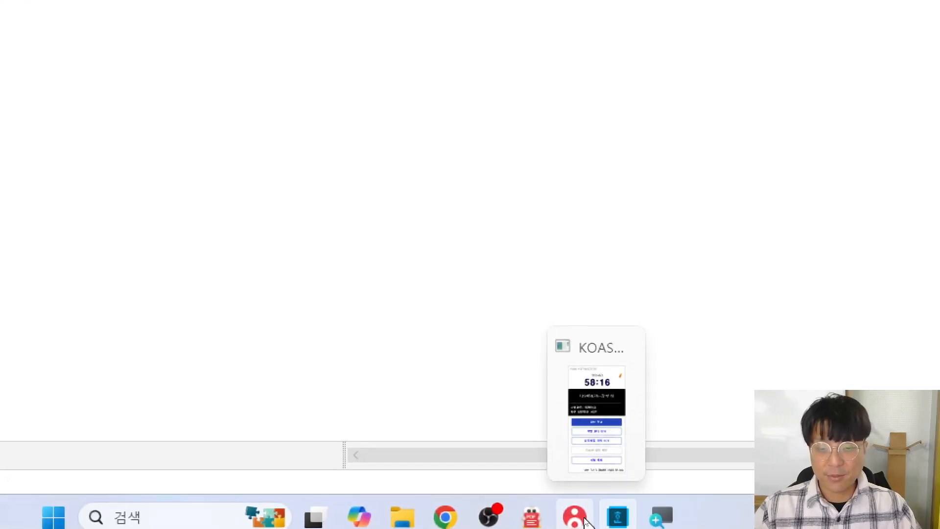
click(586, 522)
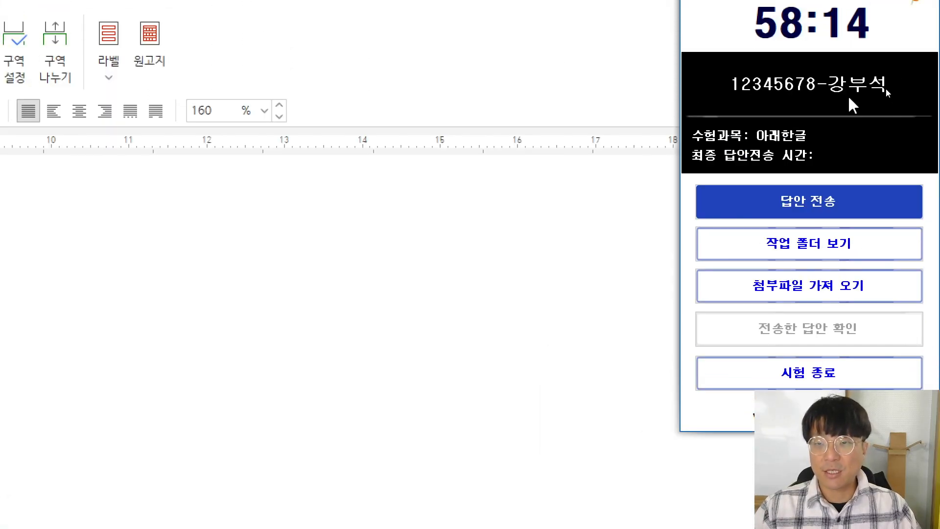
click(790, 207)
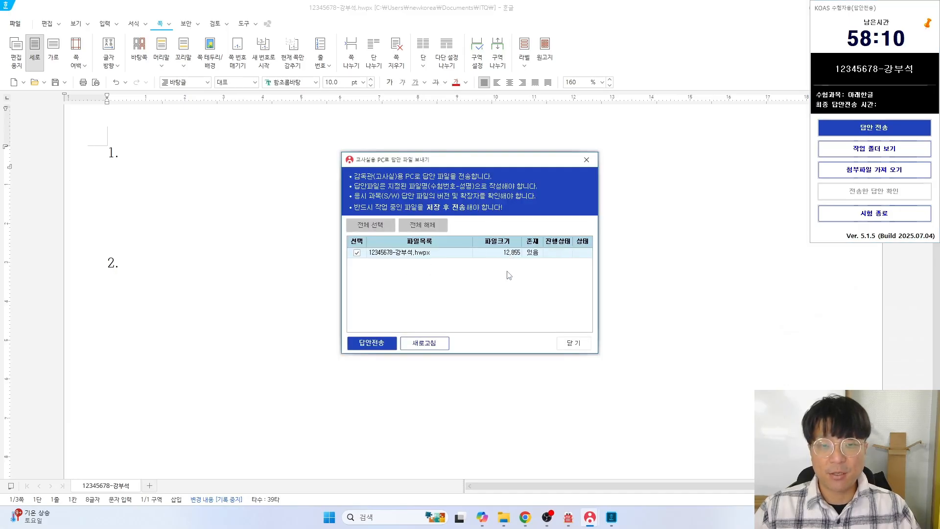
click(381, 343)
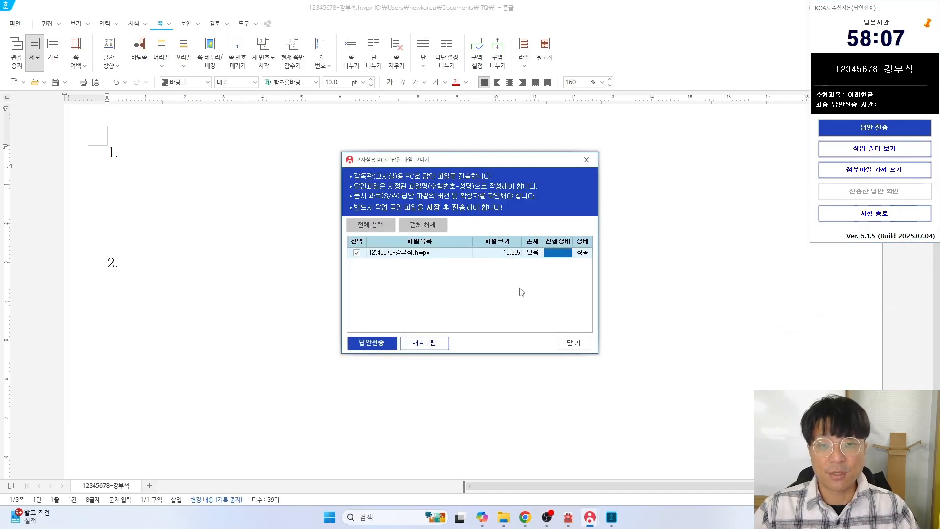
click(574, 343)
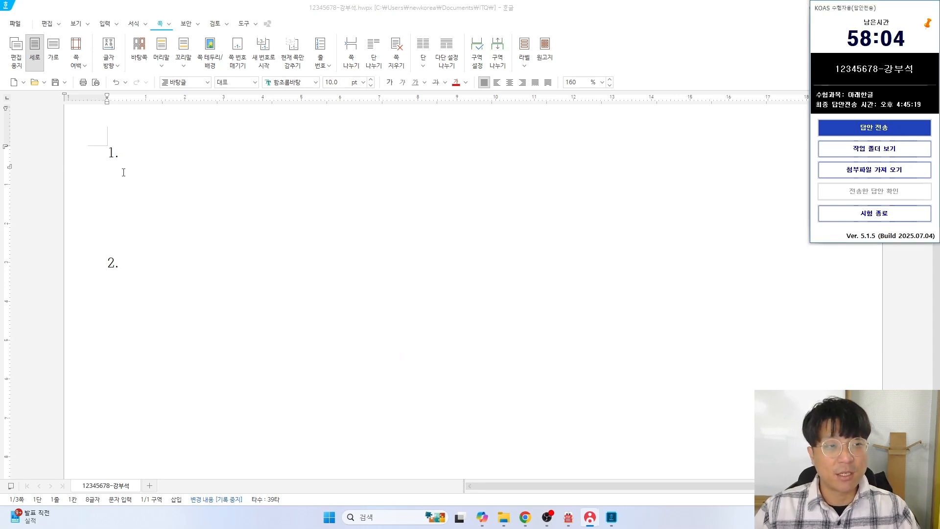
Highlight question 1's sample passage in yellow in the question PDF, then return to Hangul
click(568, 518)
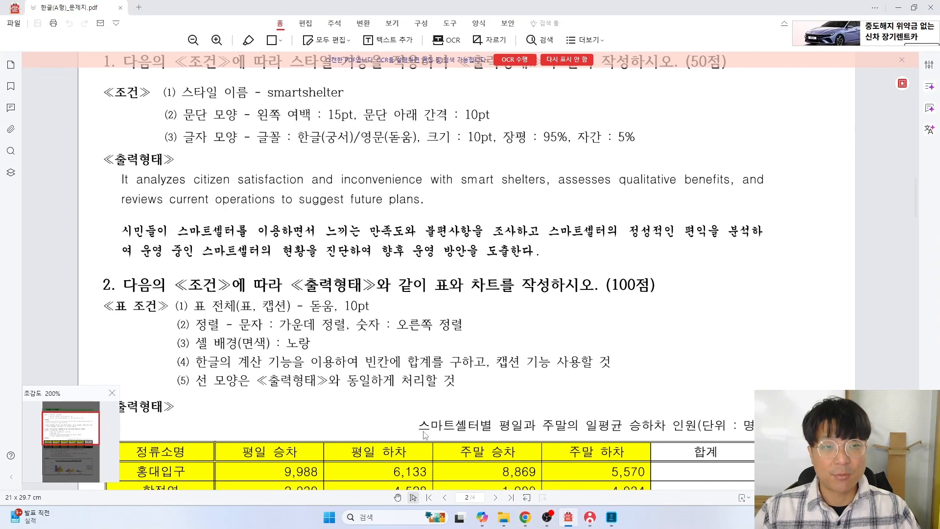
scroll(326, 284, up, 2)
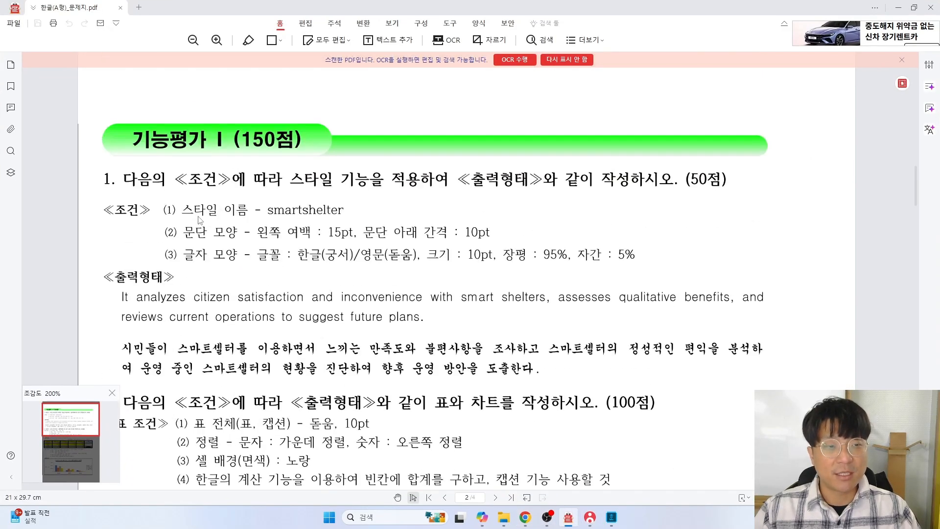
click(248, 41)
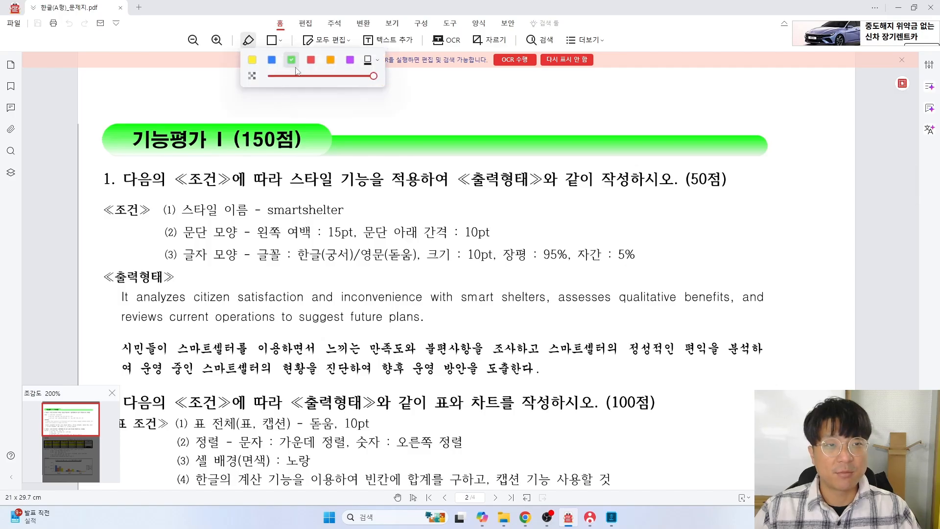
click(252, 61)
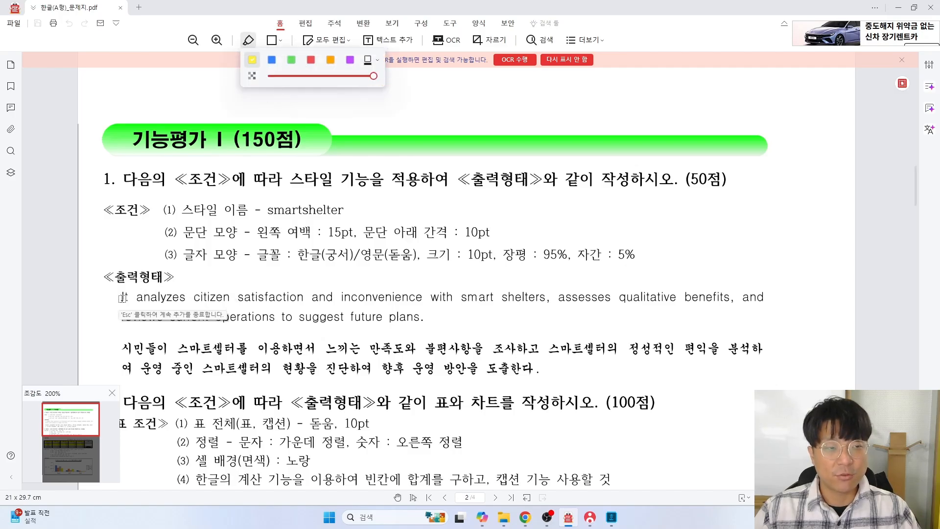
drag(121, 299, 314, 331)
drag(538, 369, 538, 370)
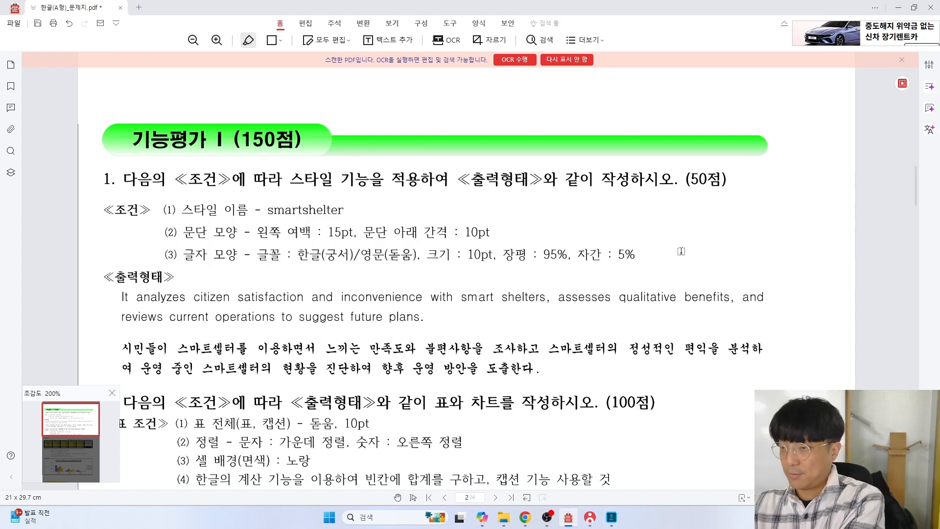
click(611, 517)
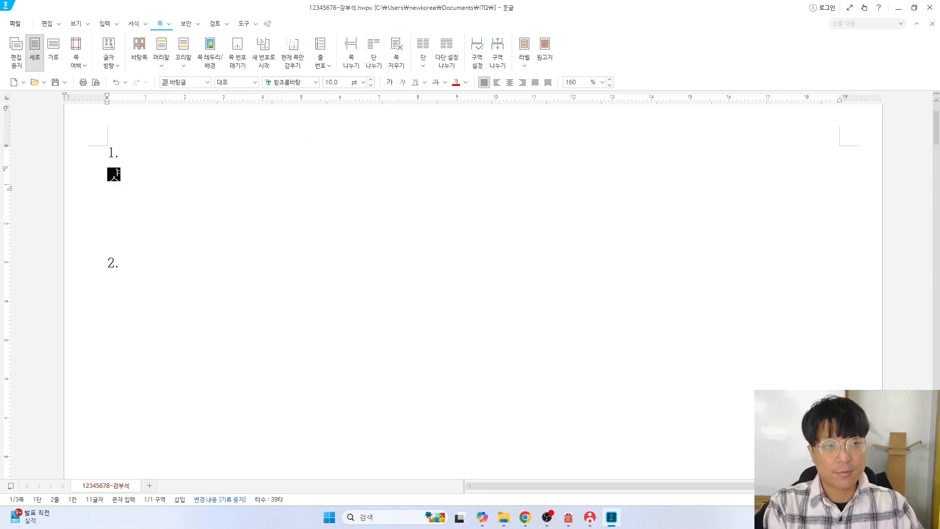
Type the English sentence 'It analyzes citizen satisfaction…' ending 'to suggest future plans', fixing typos
text(It ana)
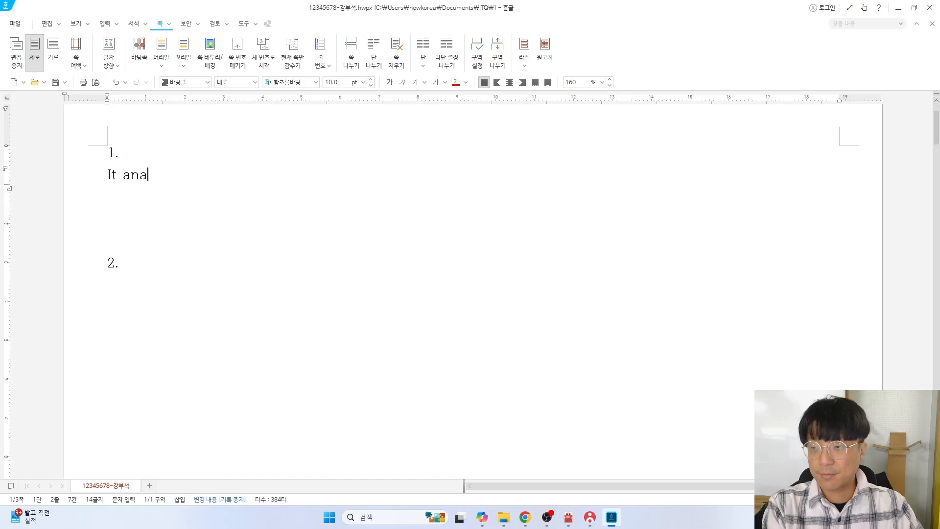
text(lyz)
key(BackSpace)
text(yz)
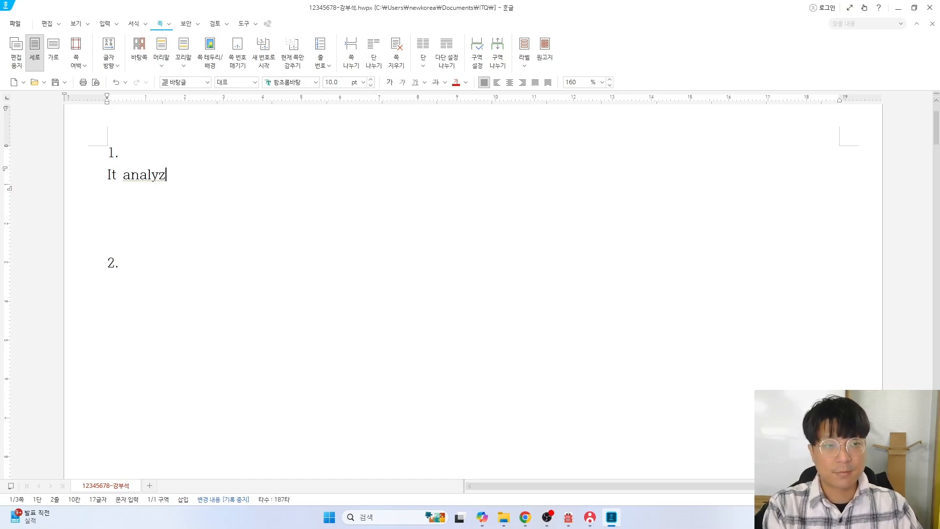
text(es citizen satisfaction and inconvenience with sma)
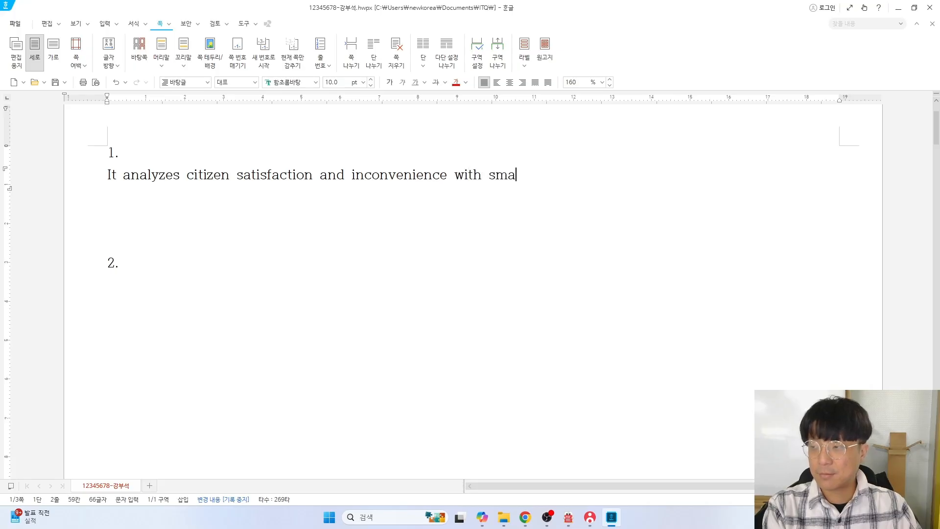
text(rt shelters, assesses qual)
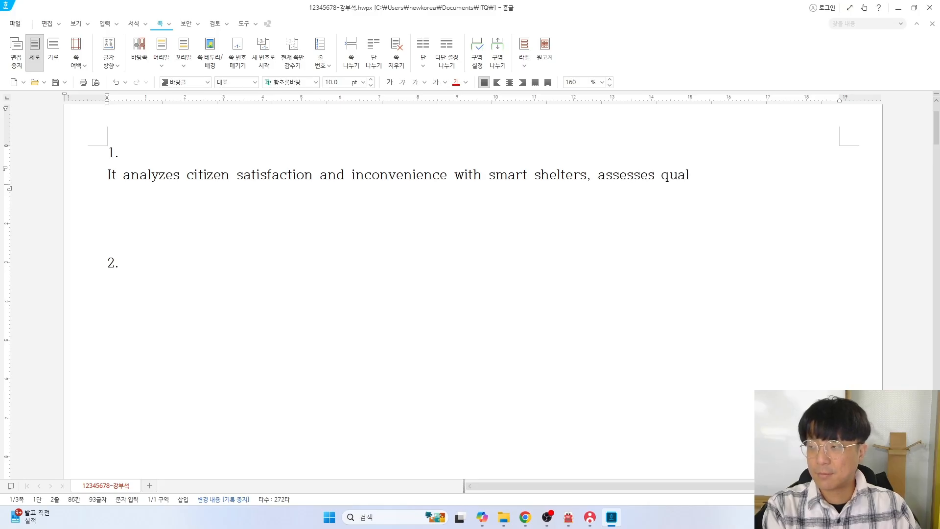
text(itative bene)
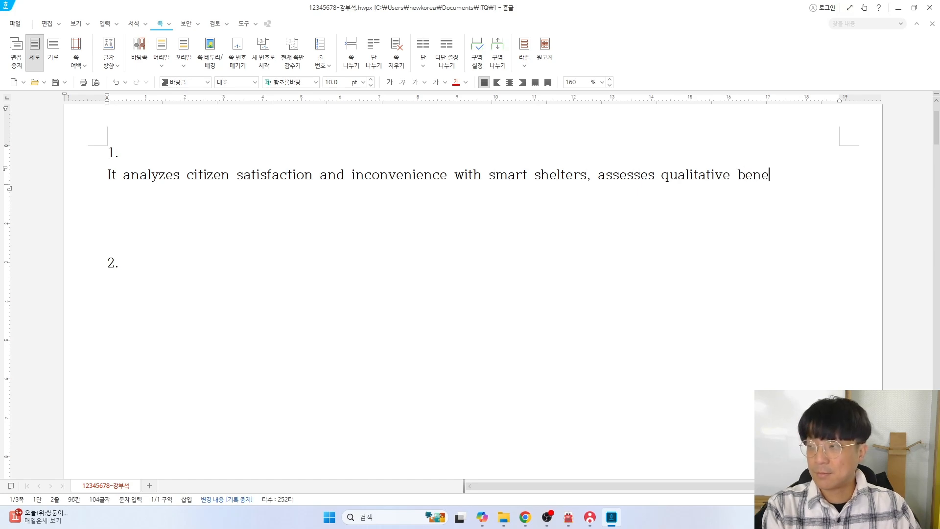
text(fits, and )
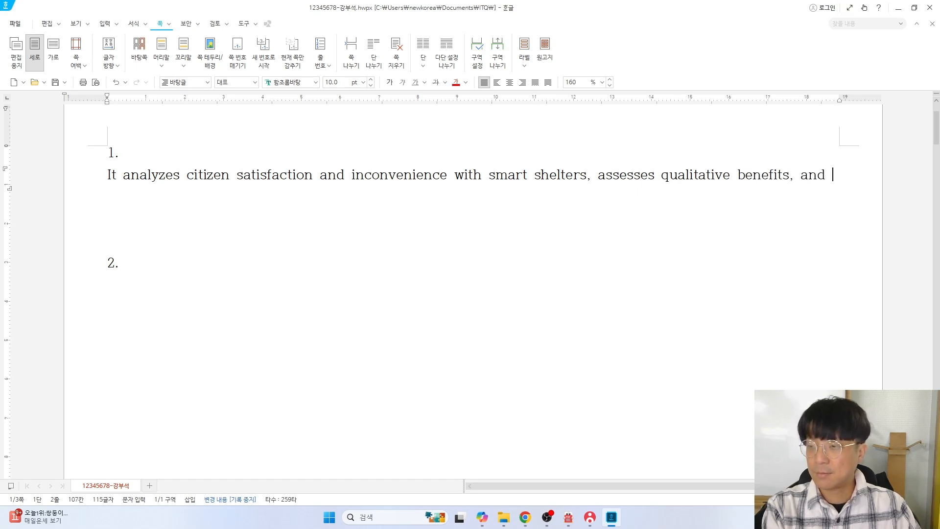
text(reviews current operations to suggest)
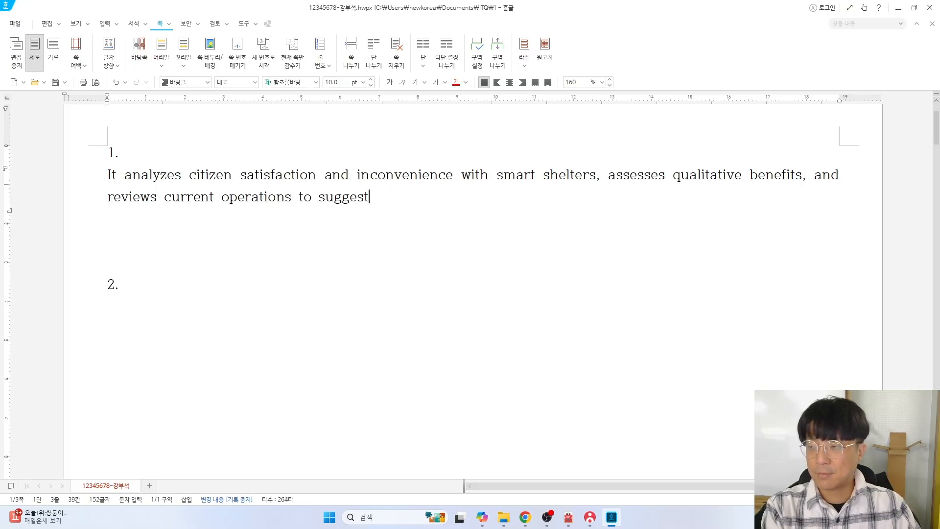
text( futer plans)
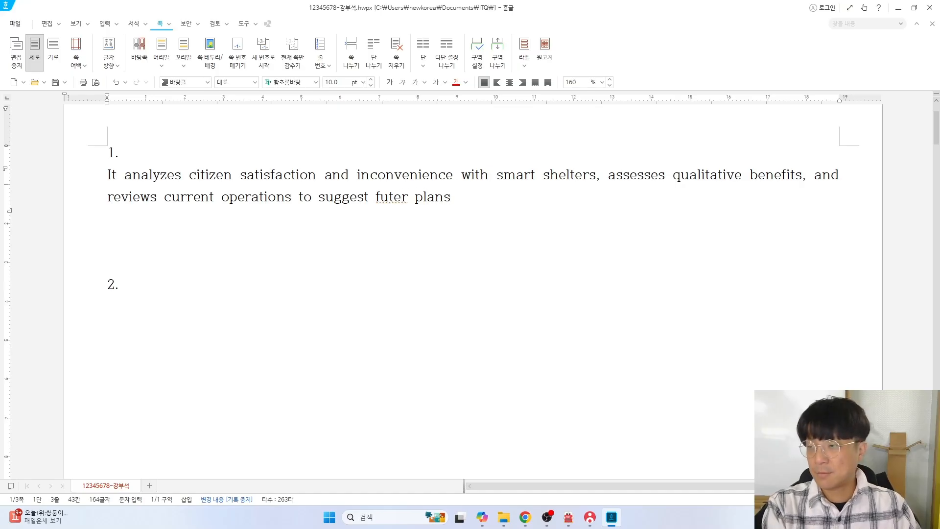
key(Left)
text(u)
key(Delete)
key(Delete)
text(re)
key(End)
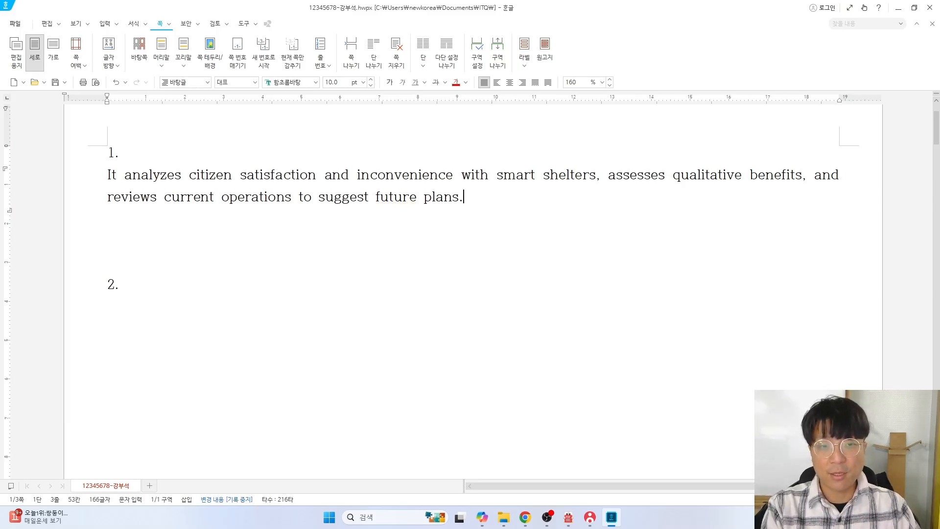
On a new line, type the Korean paragraph on 스마트셸터 satisfaction, benefits and current status
key(Return)
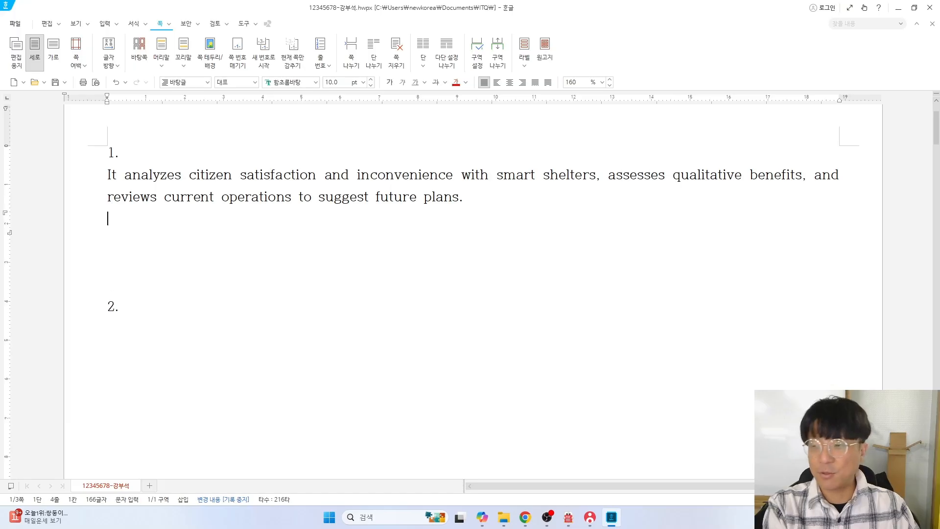
text(시민ㄷ)
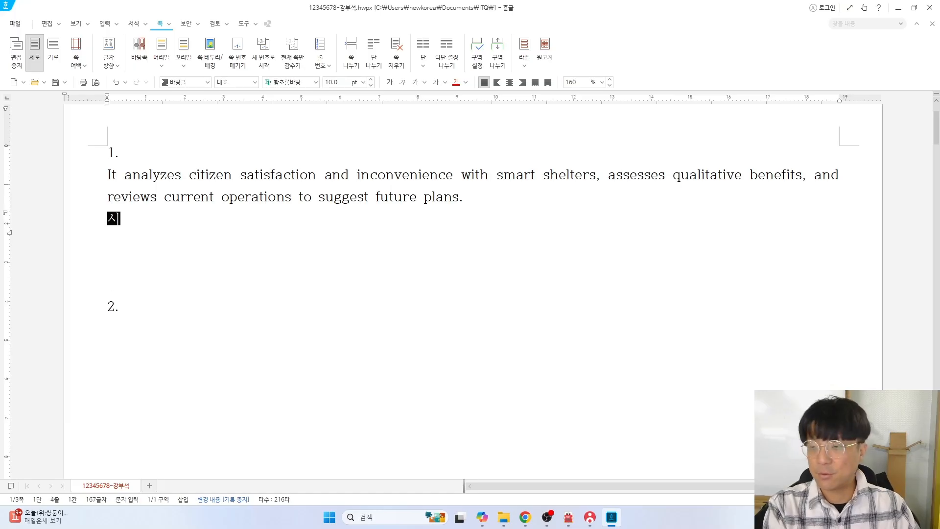
text(들이 스마트 ㅅ)
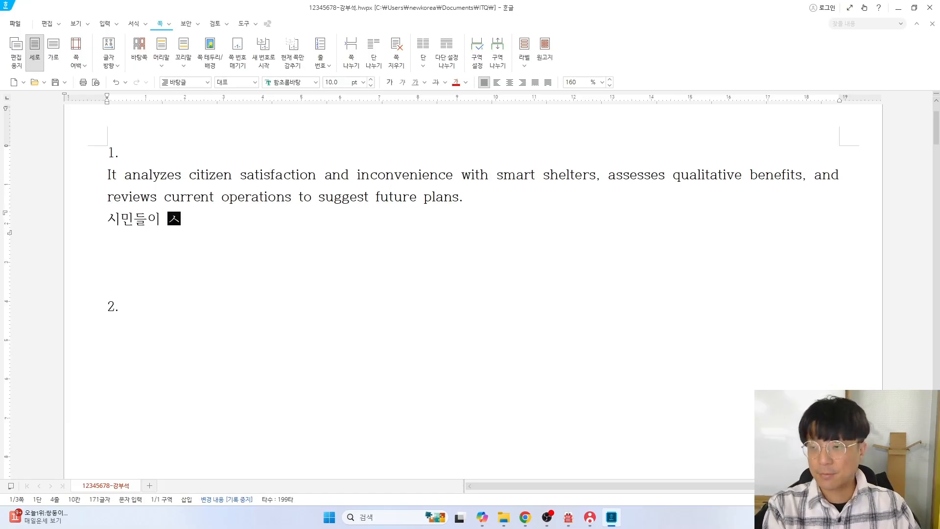
text(터를)
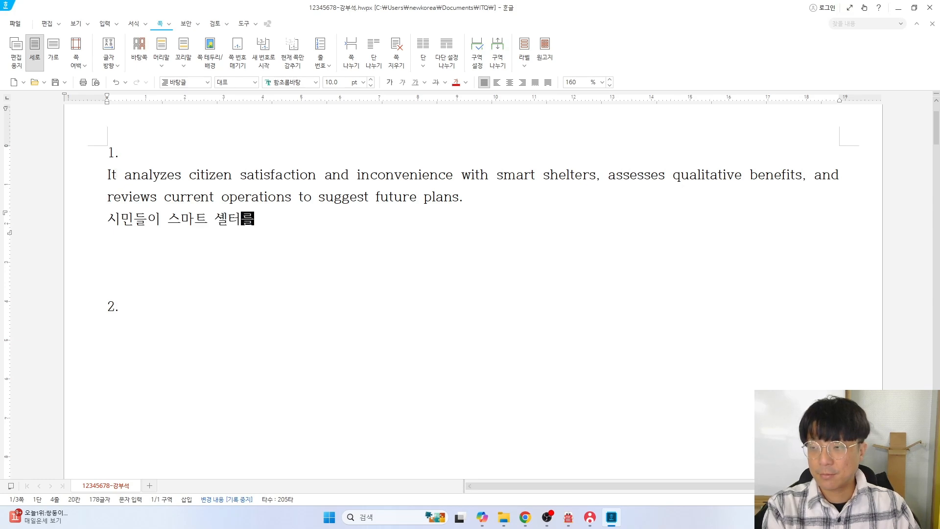
text( 이용하면서 ㄴ느끼)
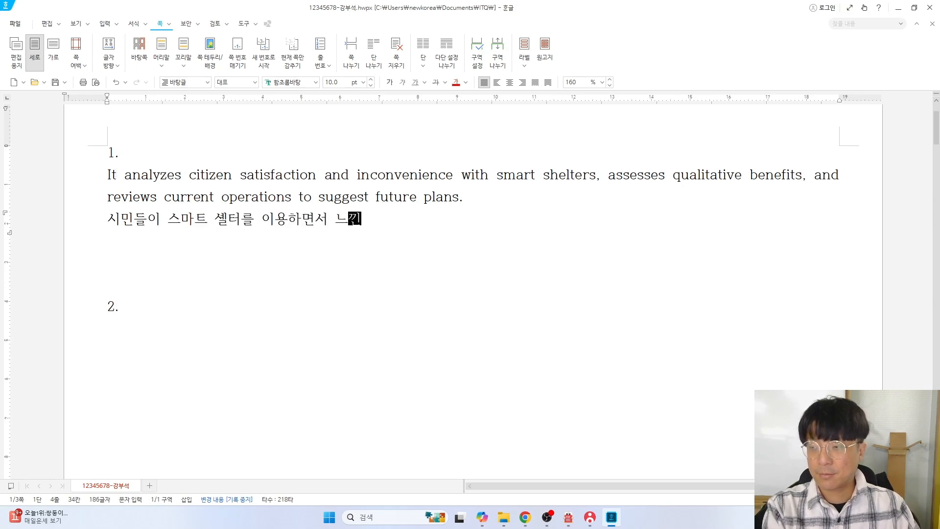
text(는 만족도와 불펴편사항)
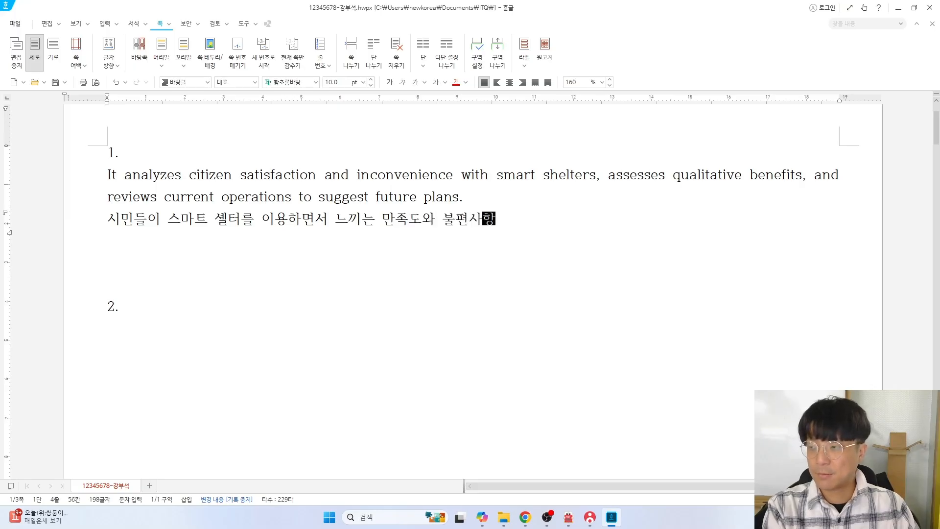
text(을 조사하고 습마트)
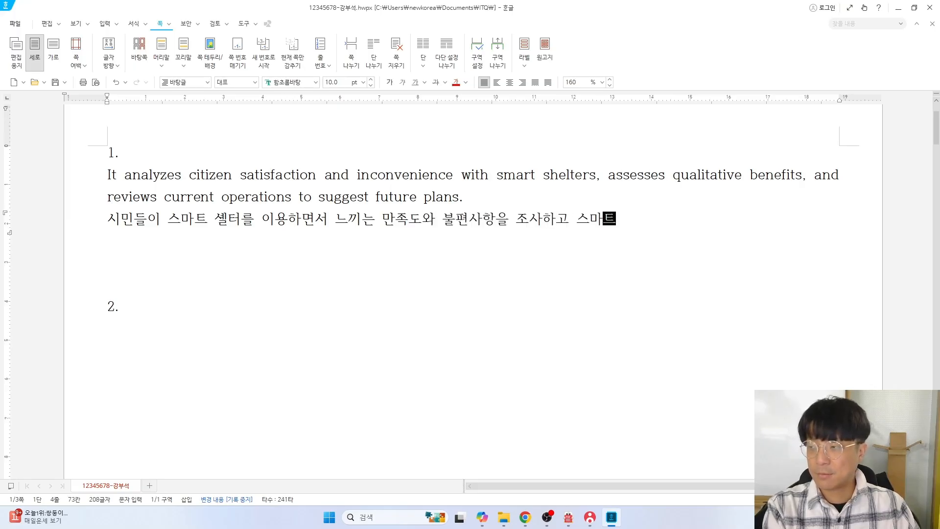
text(셰셸터의 정성)
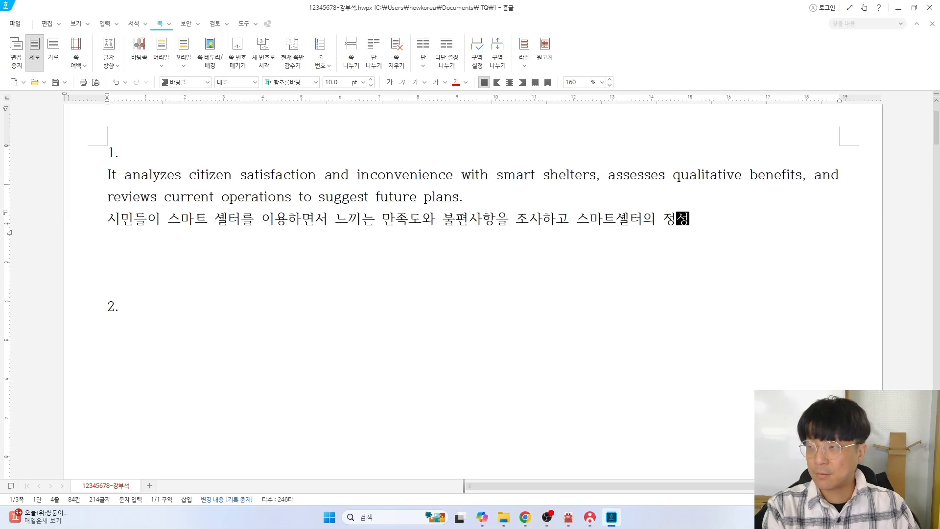
text(적인 펴익을 분)
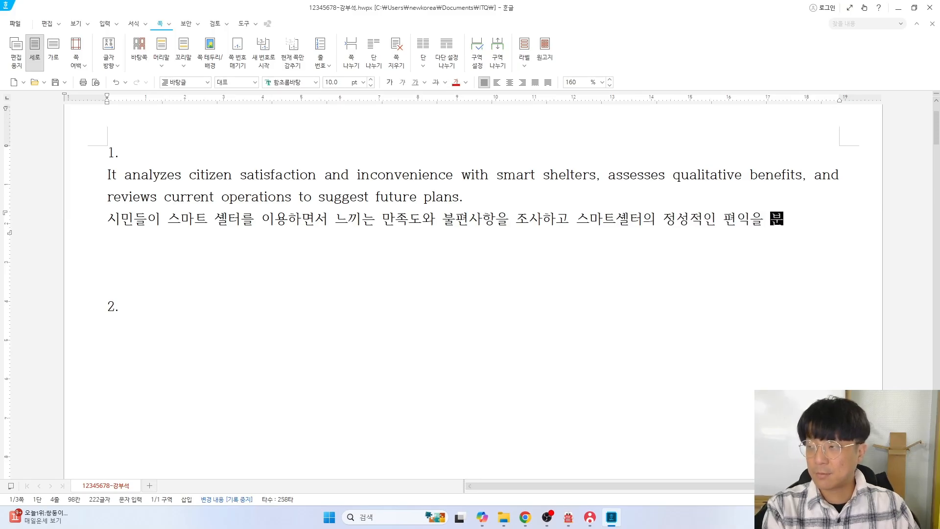
text(석하여 운영 중인 스마)
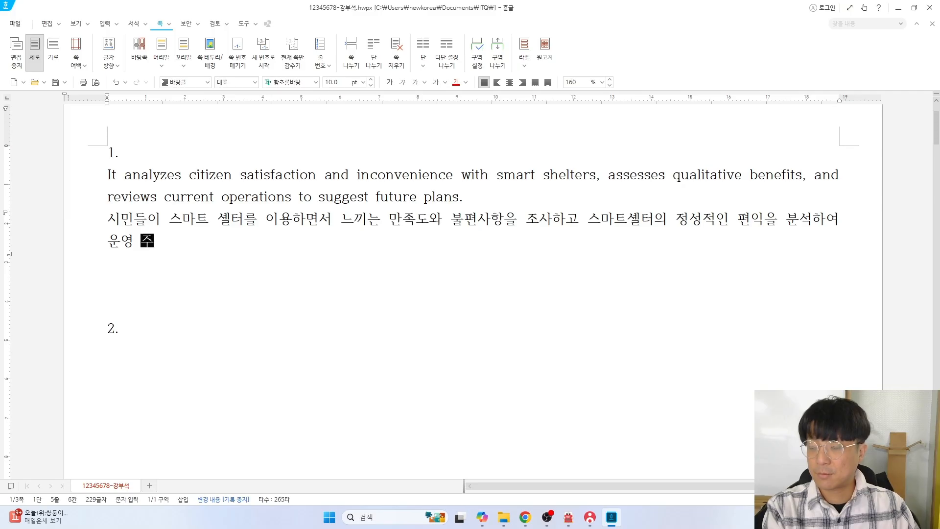
text(트셸)
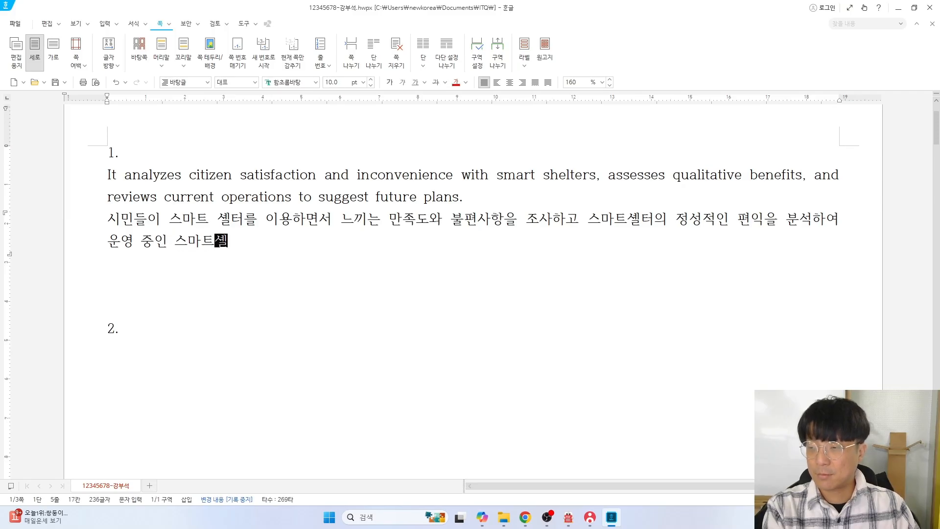
text(터의 현황을 진)
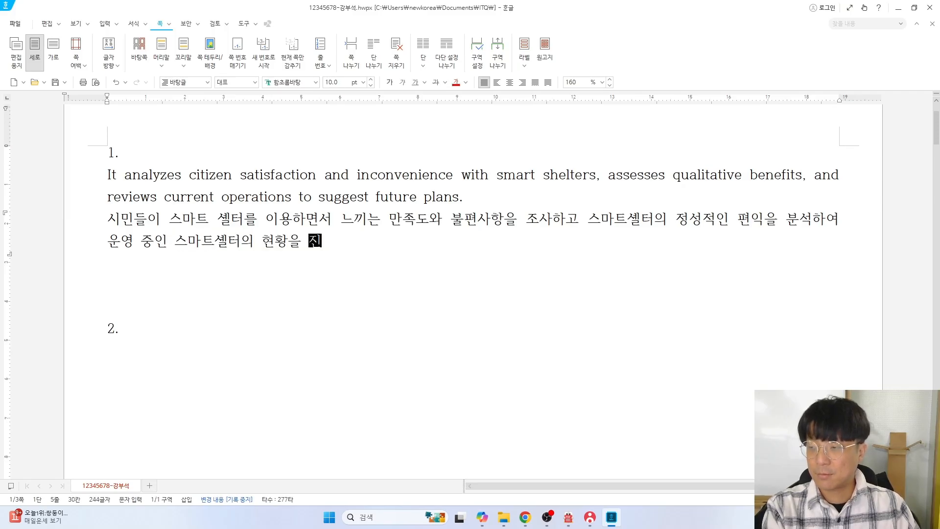
text(단하여 ㅎ향후 운여)
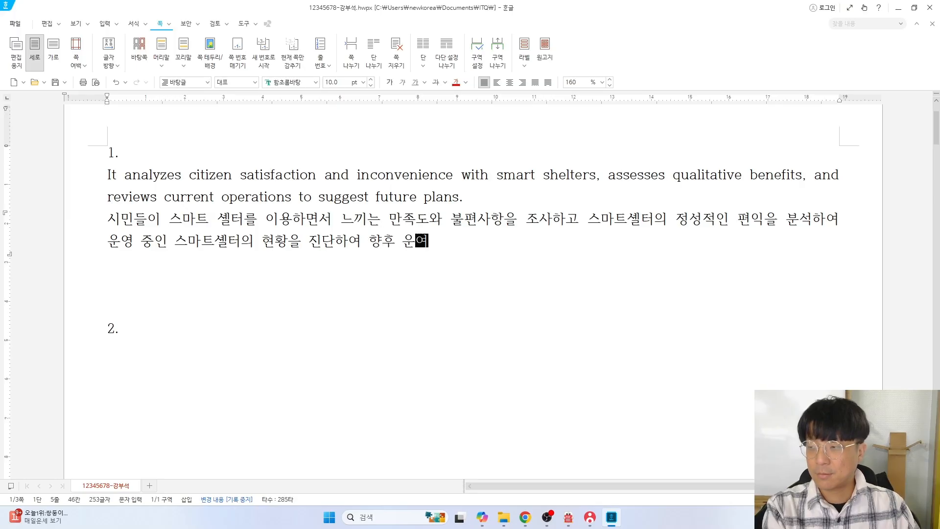
text( 방안을 도출하)
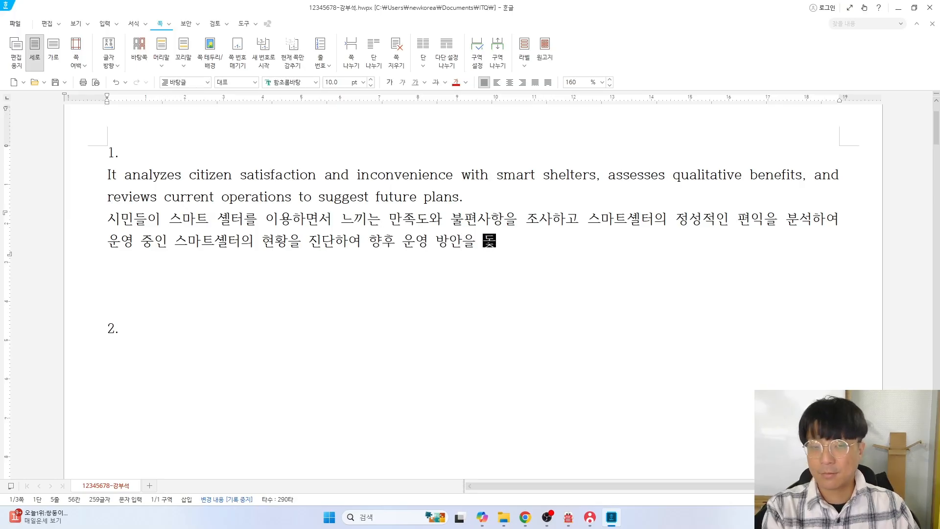
text(ㄴ다.)
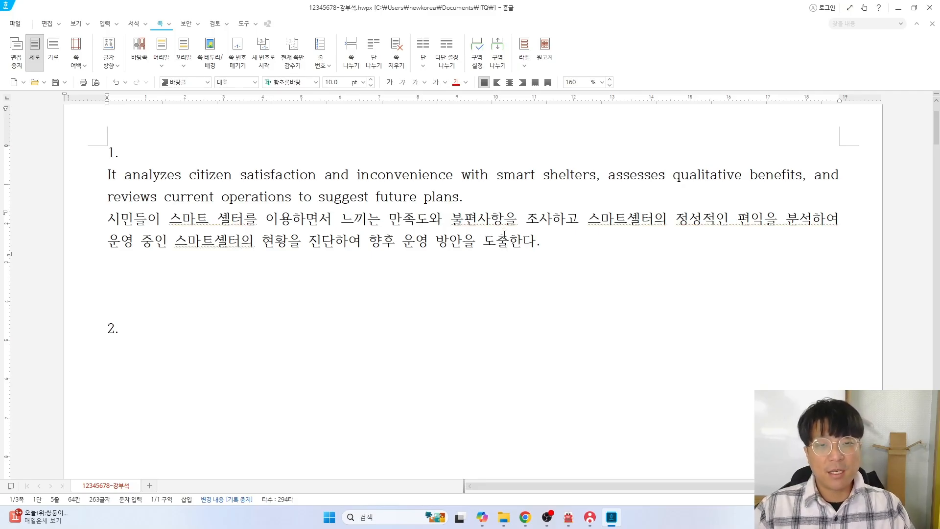
Remove the space in '스마트 셀터를' to join it into one word
drag(570, 251, 101, 176)
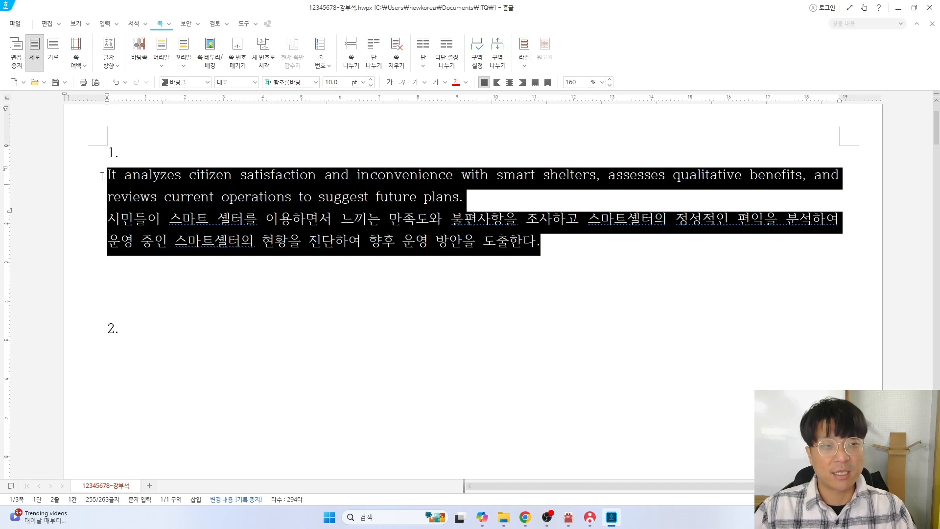
click(217, 218)
key(BackSpace)
Select both question 1 paragraphs, open Add Style, and switch to the question PDF
drag(576, 244, 103, 175)
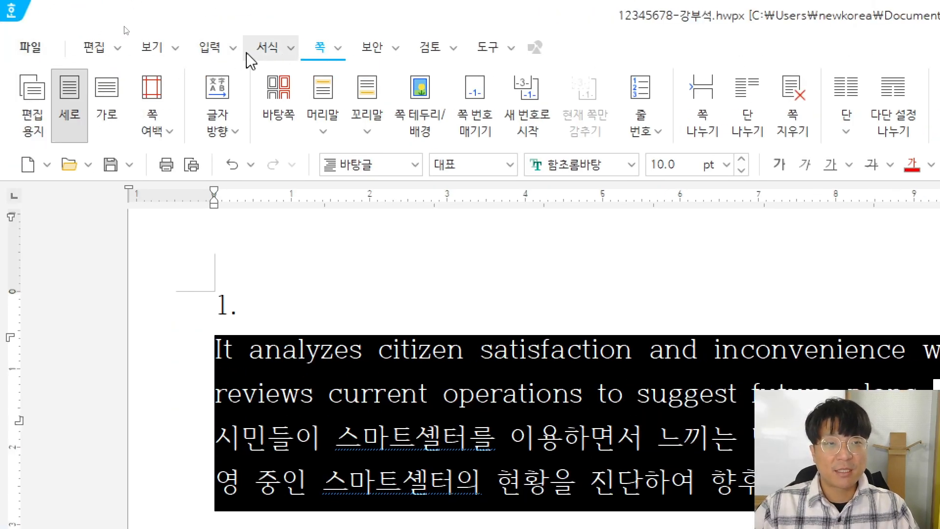
click(267, 51)
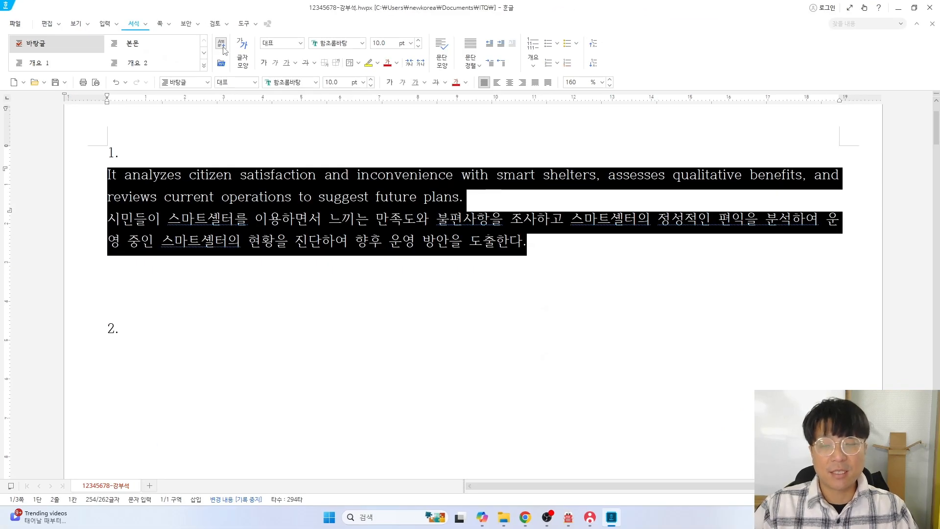
click(221, 43)
drag(391, 195, 286, 175)
key(alt+Tab)
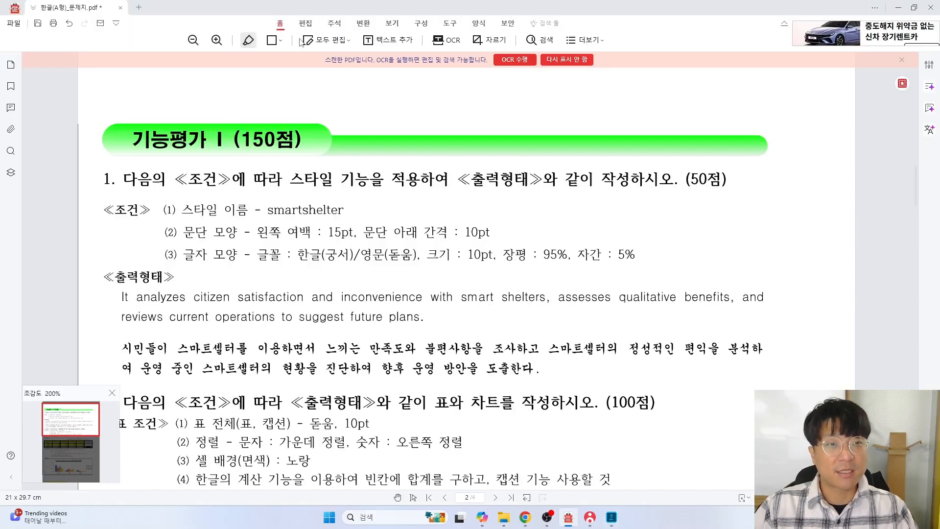
Check the required style name smartshelter on the exam sheet, then return to Hangul's Add Style dialog
click(250, 41)
mouse_move(250, 43)
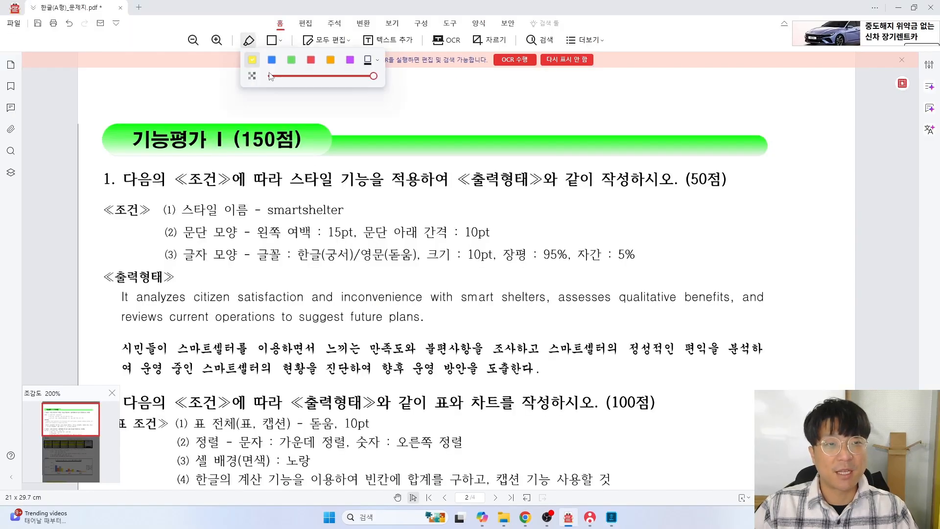
click(249, 63)
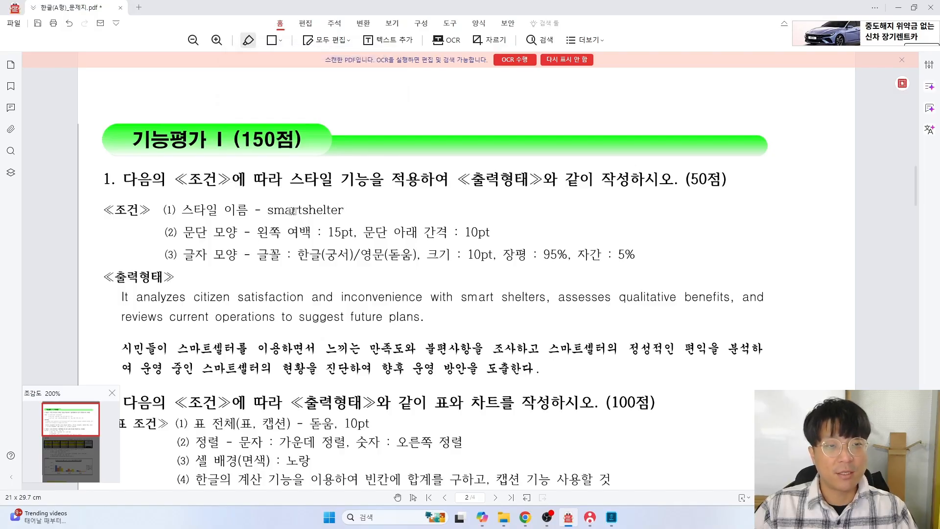
key(alt+Tab)
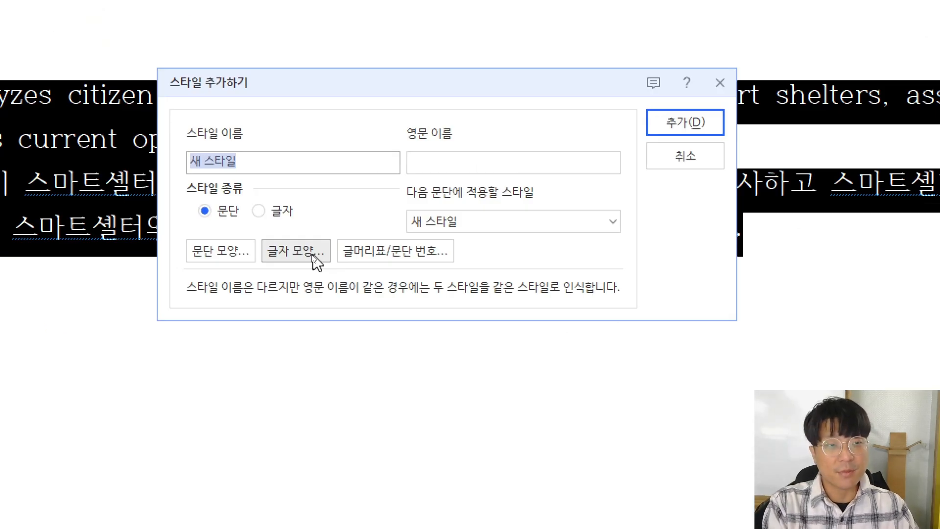
Enter 'smartshelter' as the new style's name, then switch to the exam PDF
text(ㄴ)
key(BackSpace)
text(smart)
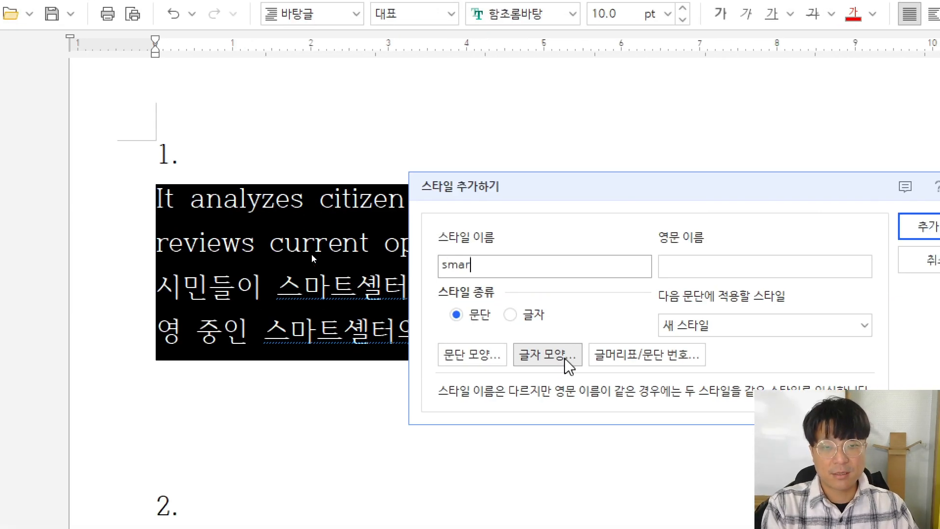
text(shelter)
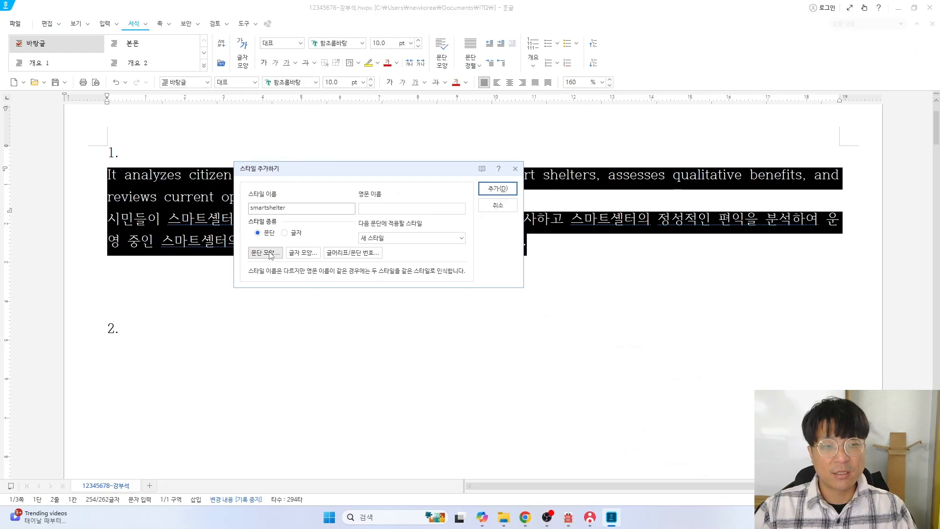
key(alt+Tab)
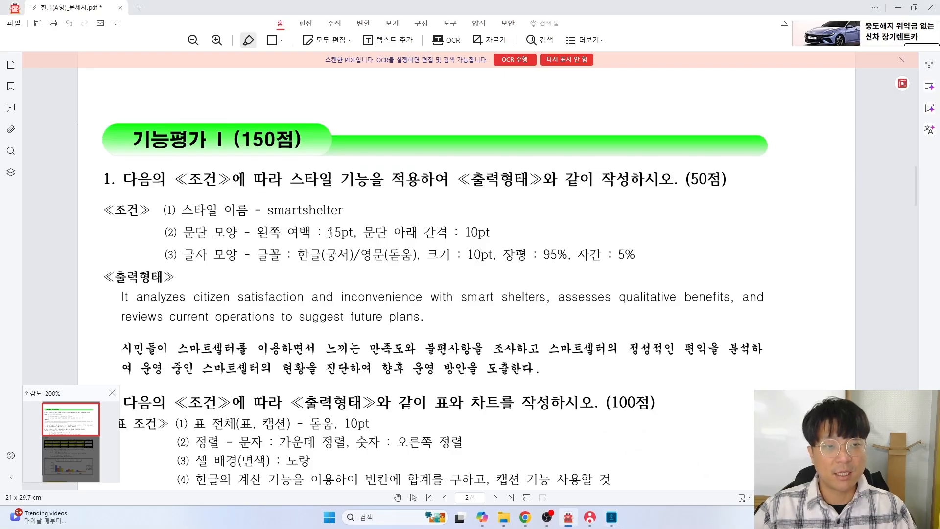
Try OCR on the scanned exam sheet, abandon the component download, and bring up the 101_아래한글 folder
click(249, 40)
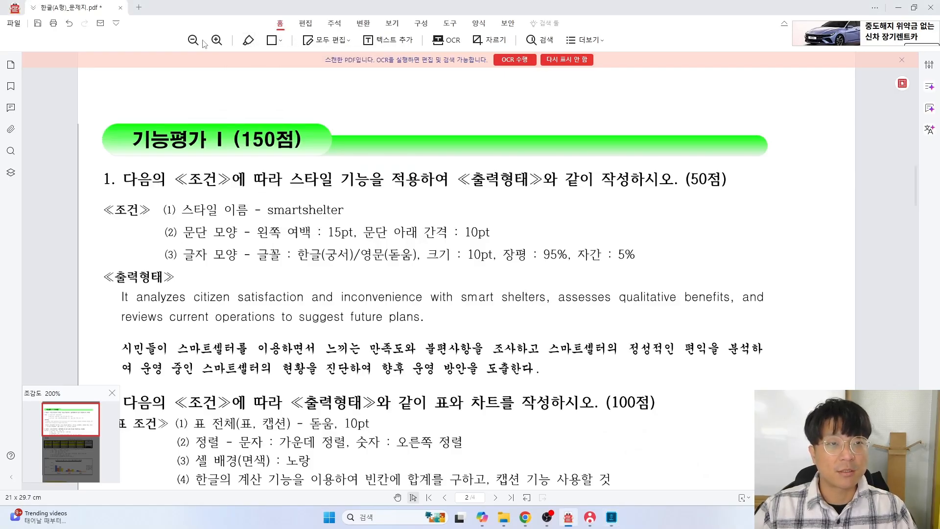
click(249, 40)
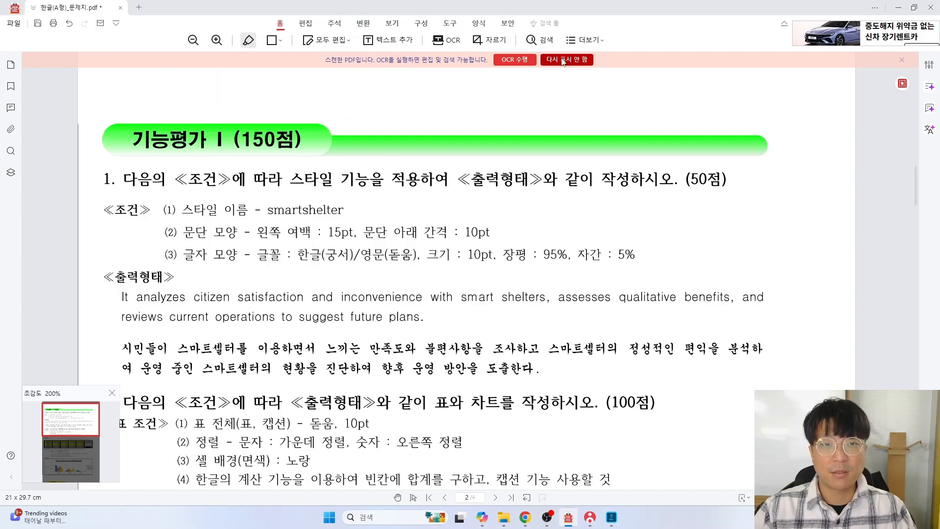
click(520, 63)
click(453, 275)
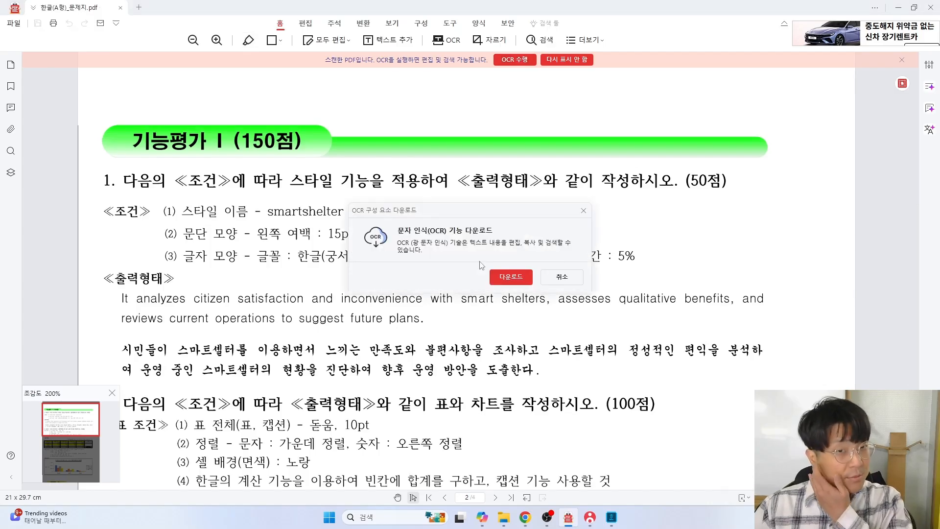
click(522, 277)
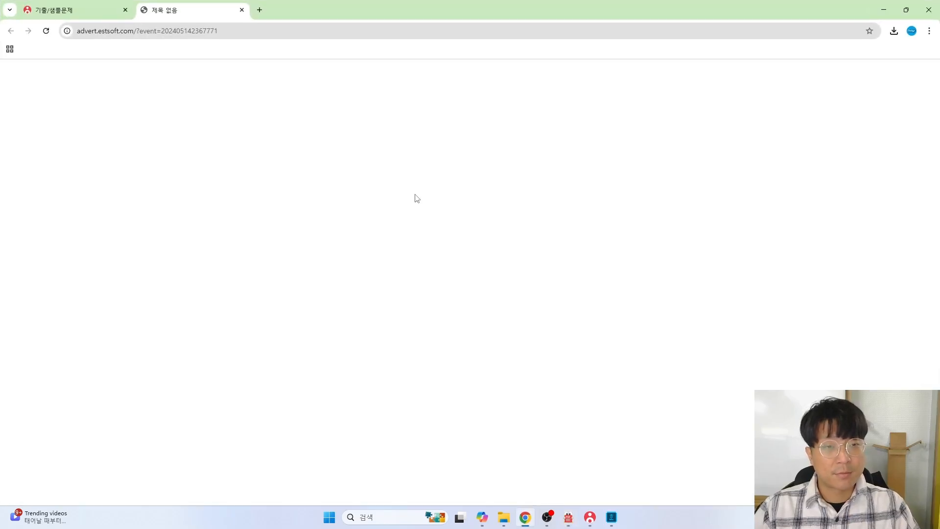
click(365, 7)
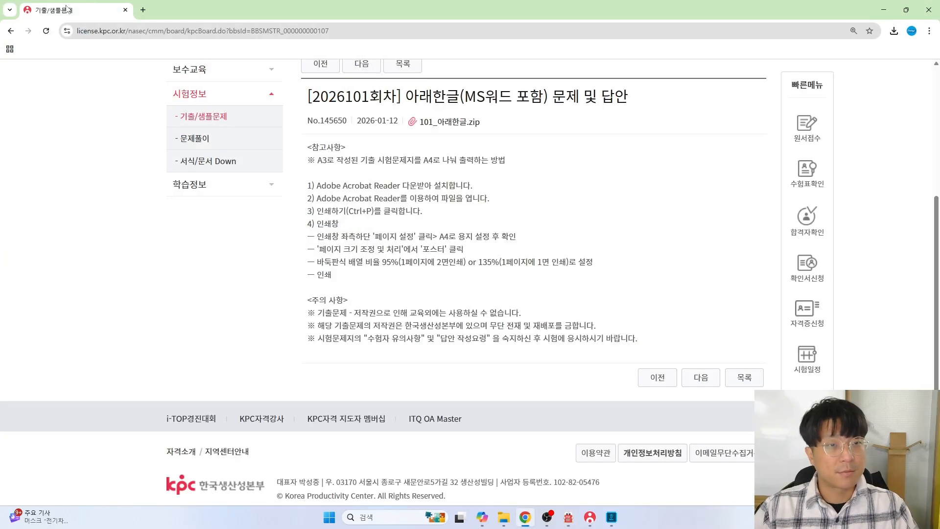
mouse_move(504, 517)
click(558, 448)
Make PDF 2022 the default app for 한글(A형)_문제지.pdf through its Properties
right_click(123, 172)
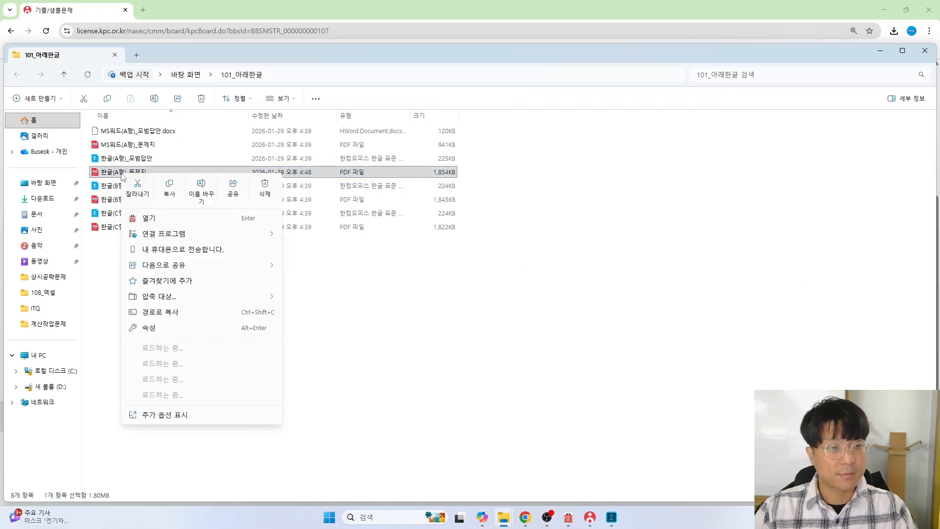
click(167, 329)
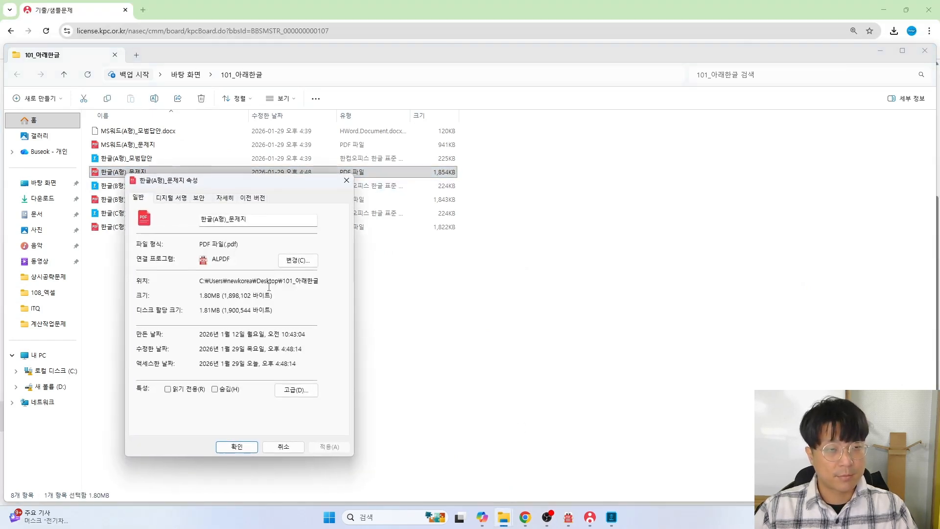
click(299, 261)
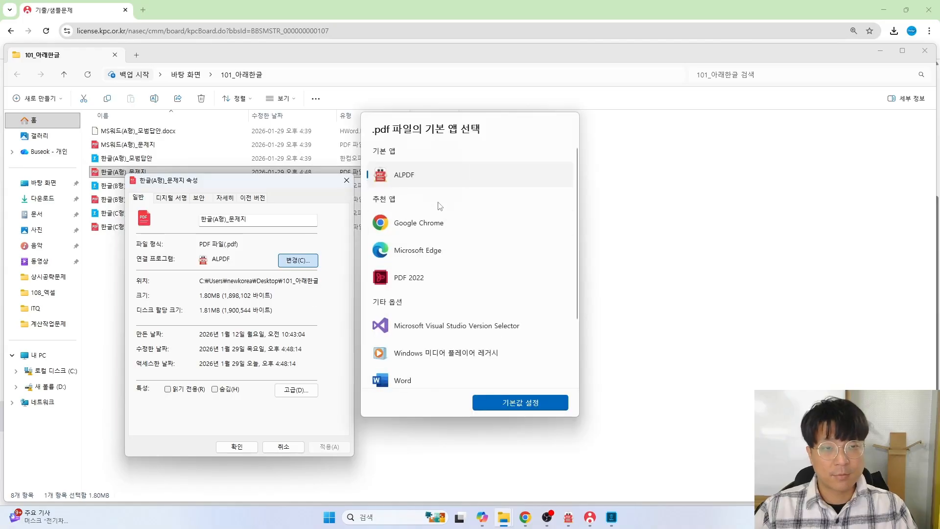
click(473, 278)
click(558, 405)
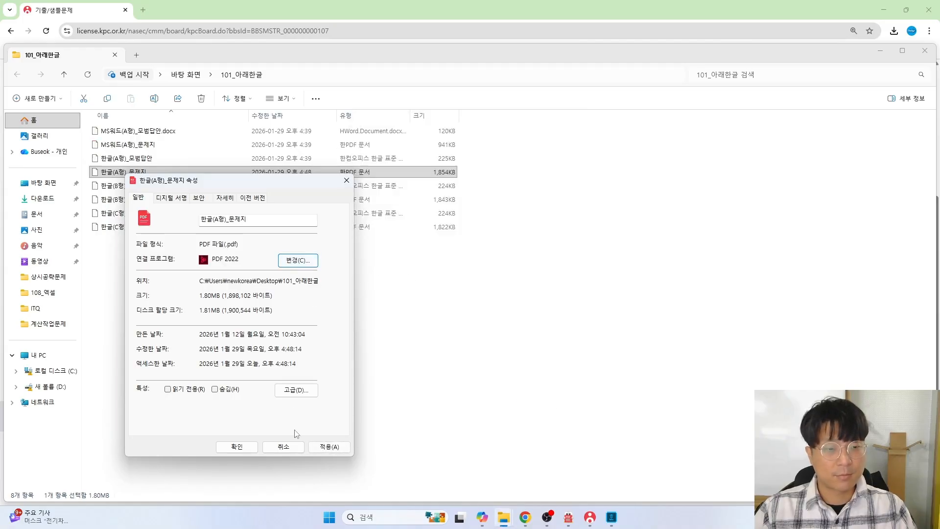
click(237, 446)
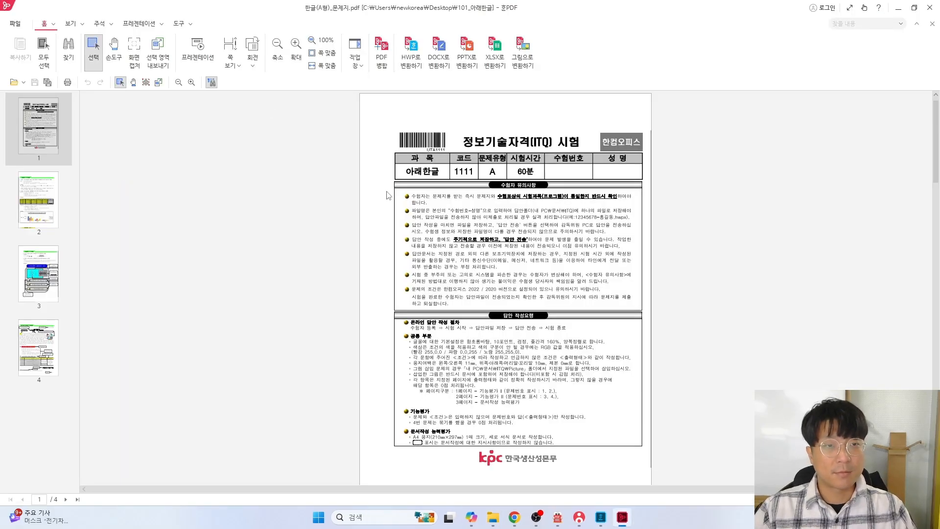
Scroll the exam PDF to question 1's paragraph condition on page 2
scroll(458, 240, down, 9)
scroll(486, 258, up, 2)
scroll(484, 252, down, 3)
scroll(483, 252, up, 2)
scroll(239, 210, up, 4)
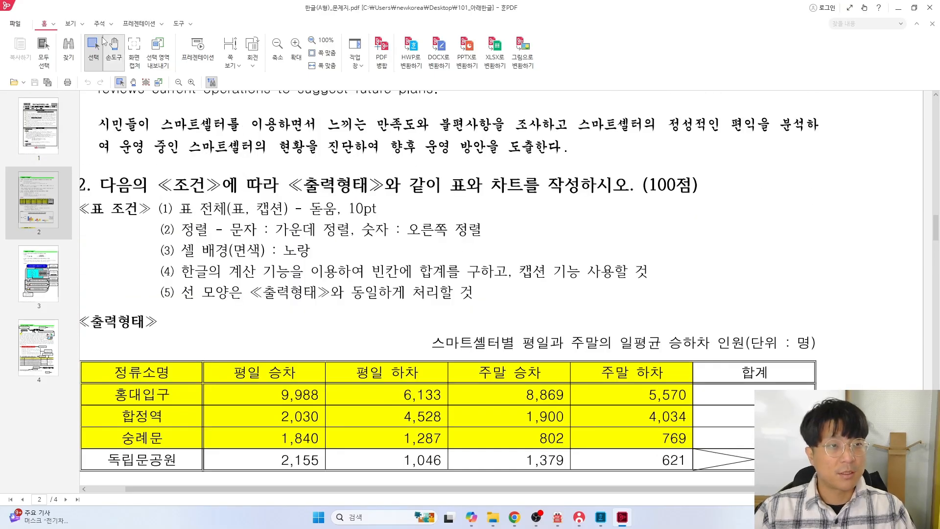
Draw a red rectangle around condition (2): left margin 15pt, space below 10pt
click(71, 24)
click(101, 24)
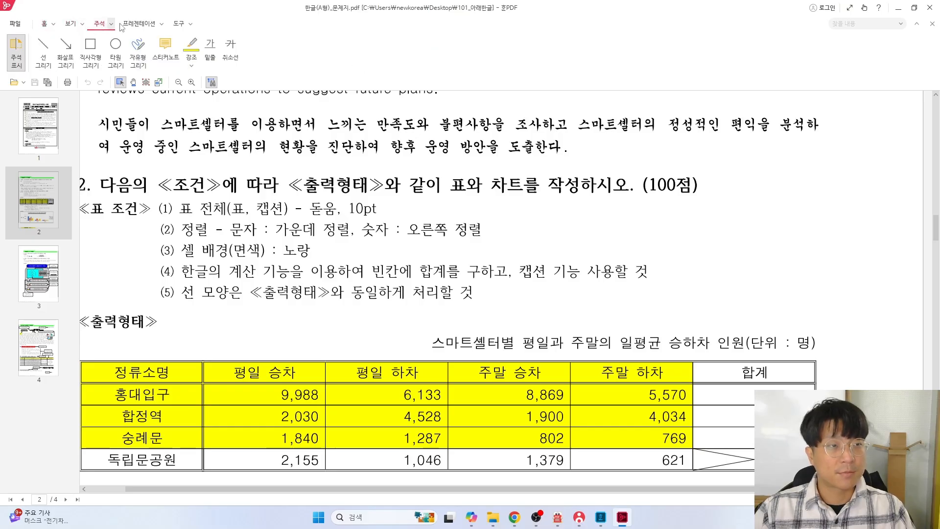
click(90, 52)
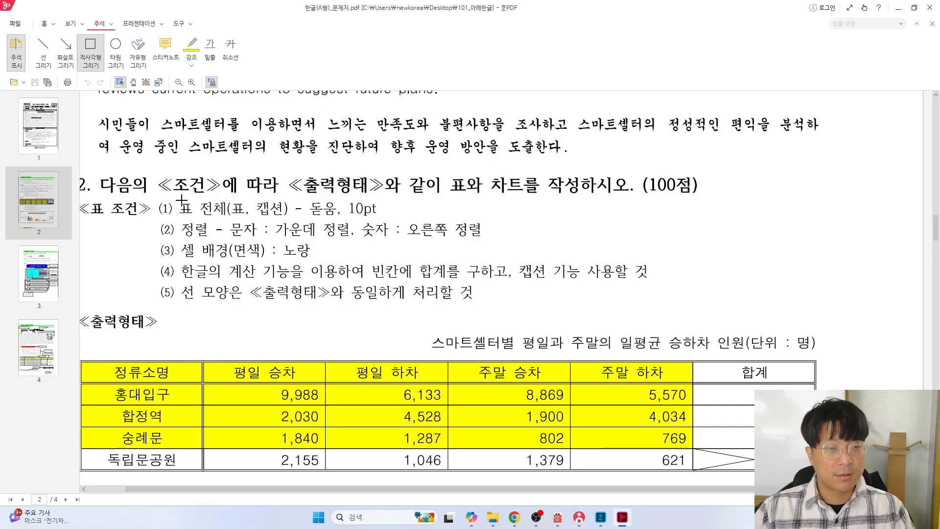
scroll(207, 211, up, 4)
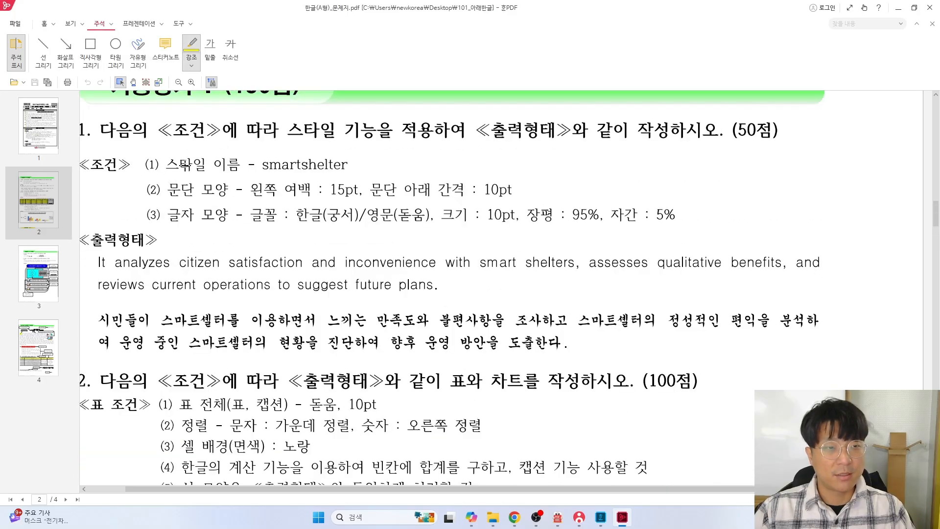
drag(356, 194, 362, 195)
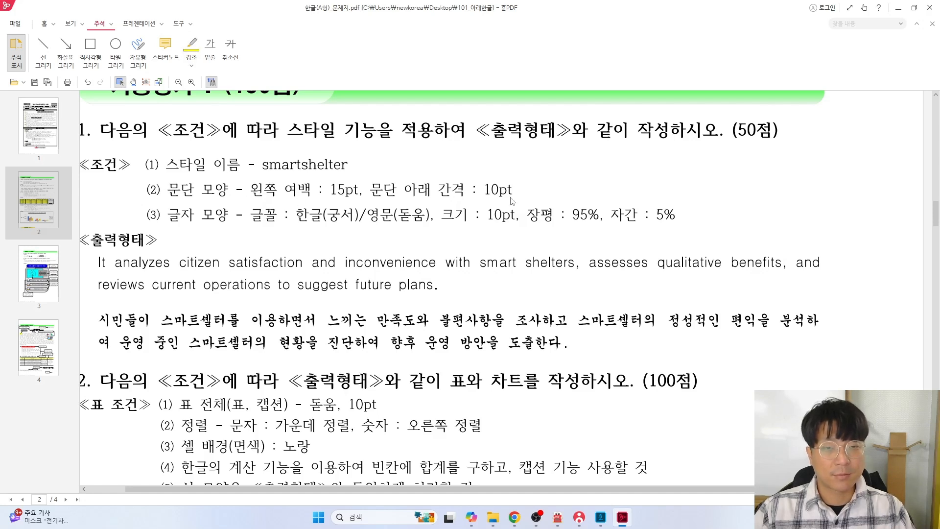
click(210, 49)
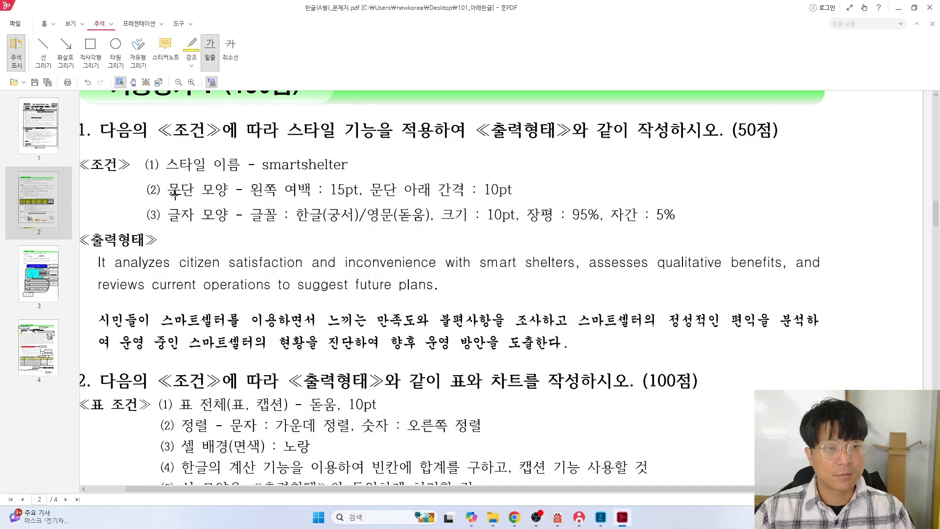
click(90, 51)
drag(167, 179, 514, 202)
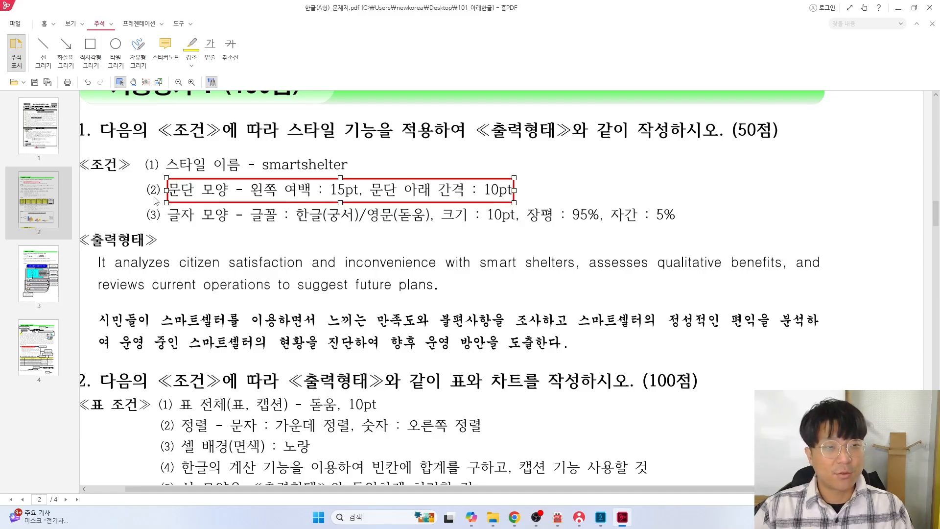
drag(164, 189, 160, 189)
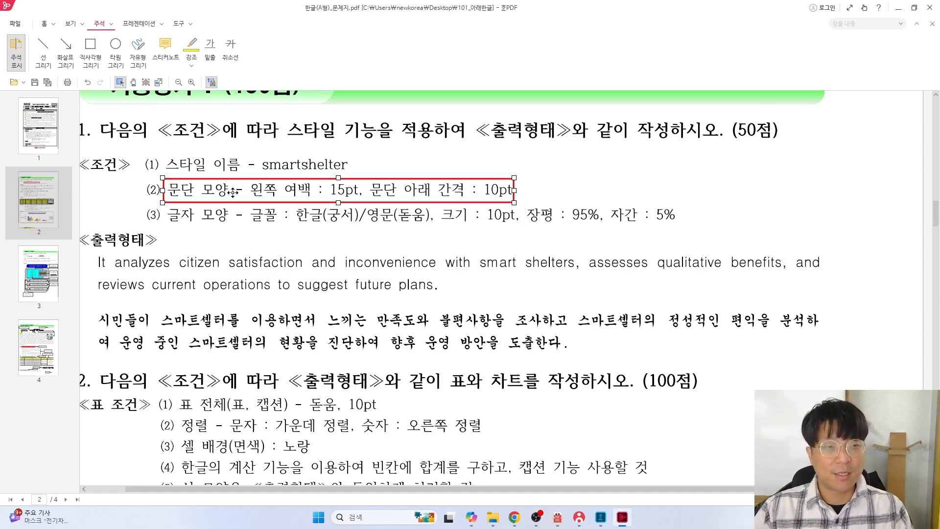
key(alt+Tab)
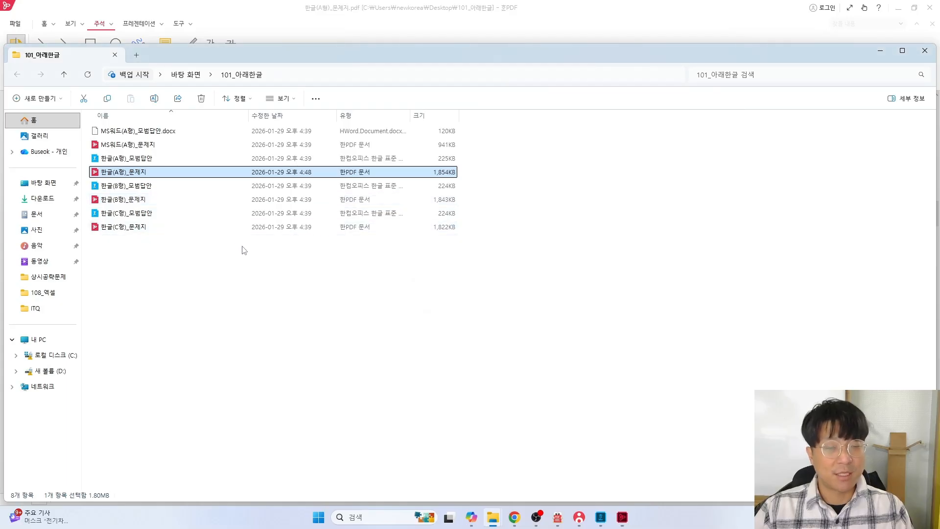
Set the smartshelter style's paragraph shape to left margin 15 pt and space below 10 pt
key(alt+Tab)
key(alt+Tab)
key(alt+Tab)
key(alt+Tab)
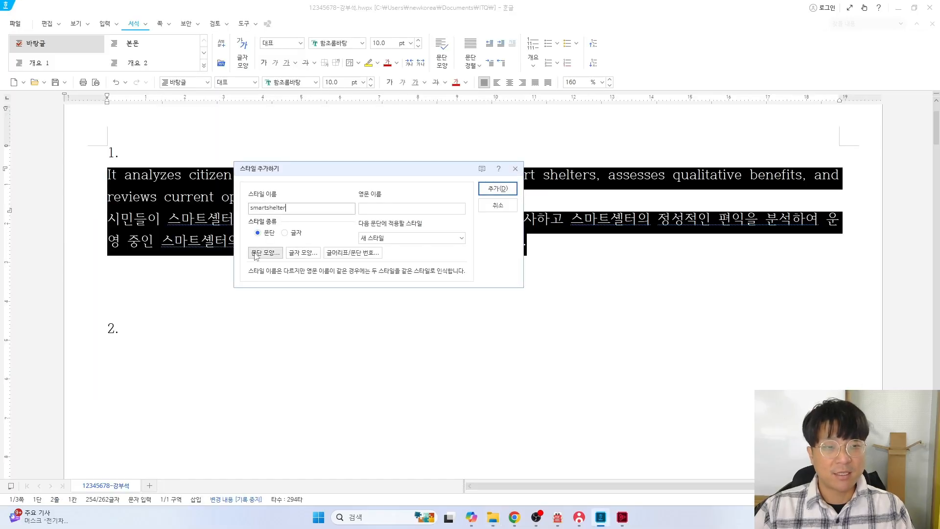
click(265, 252)
key(alt+Tab)
key(alt+Tab)
key(alt+Tab)
key(alt+Tab)
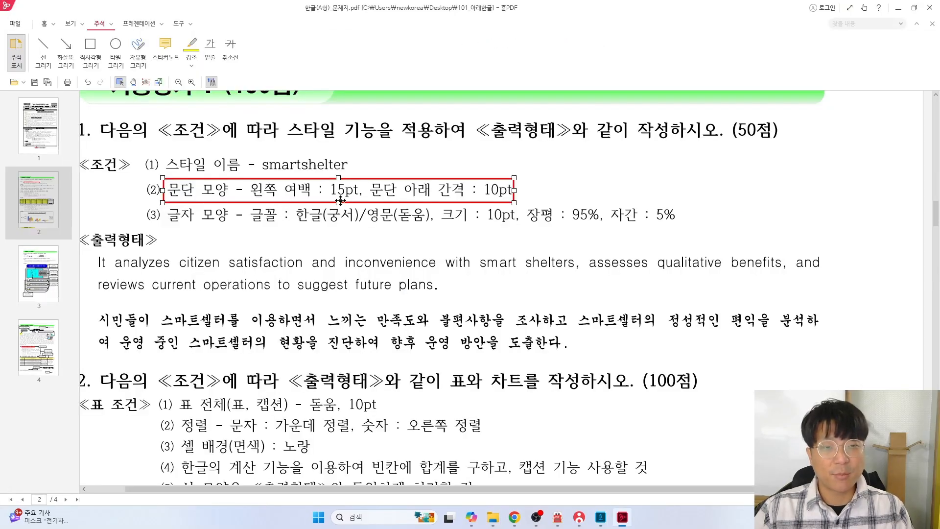
key(alt+Tab)
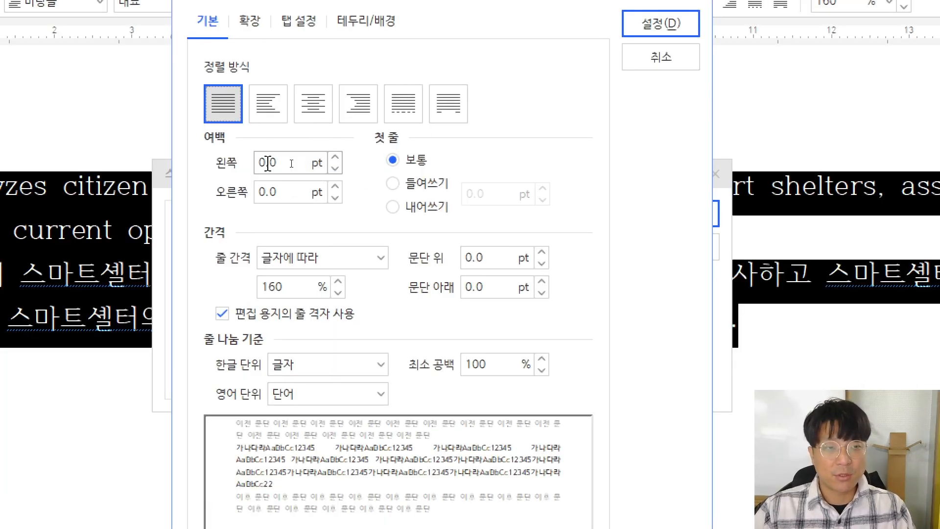
double_click(267, 163)
text(15)
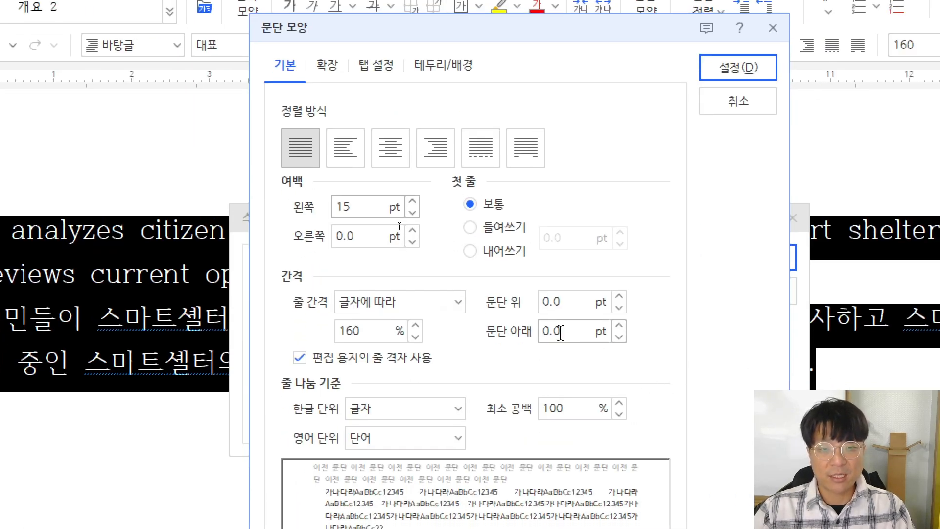
double_click(560, 333)
text(10)
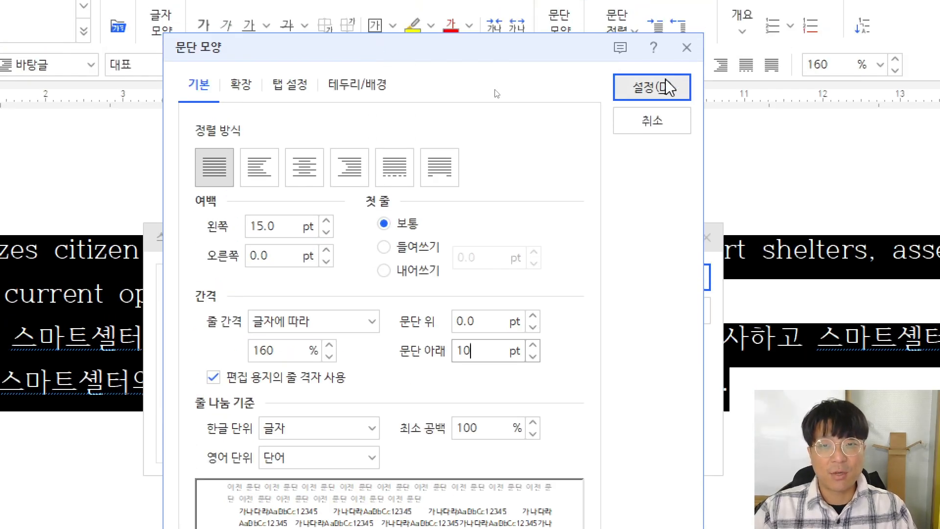
click(666, 88)
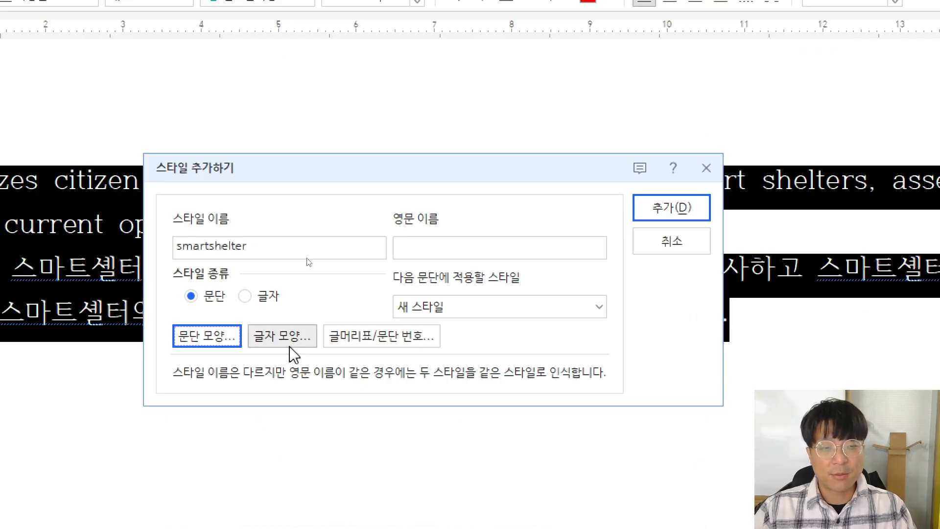
Undo the condition (2) box and draw red boxes around 장평 95%, 자간 5% and the 궁서/돋움 font condition
key(alt+Tab)
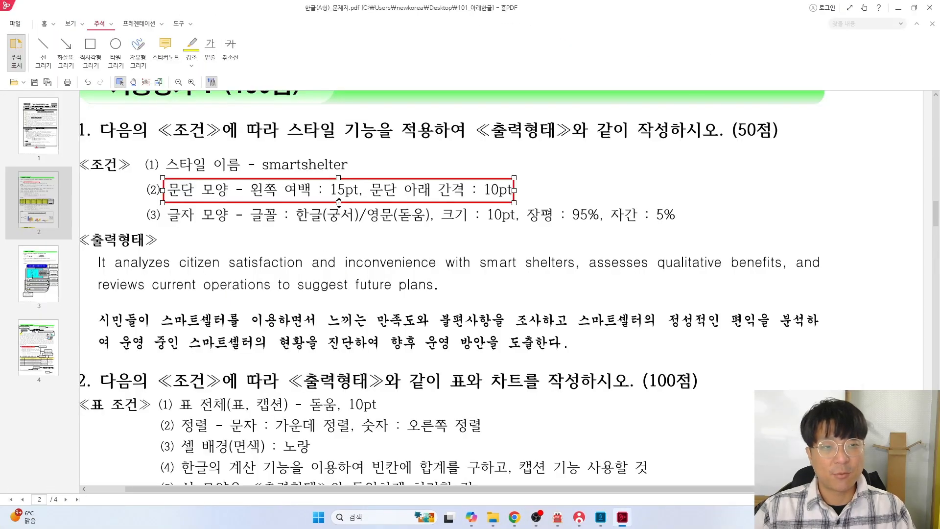
key(ctrl+z)
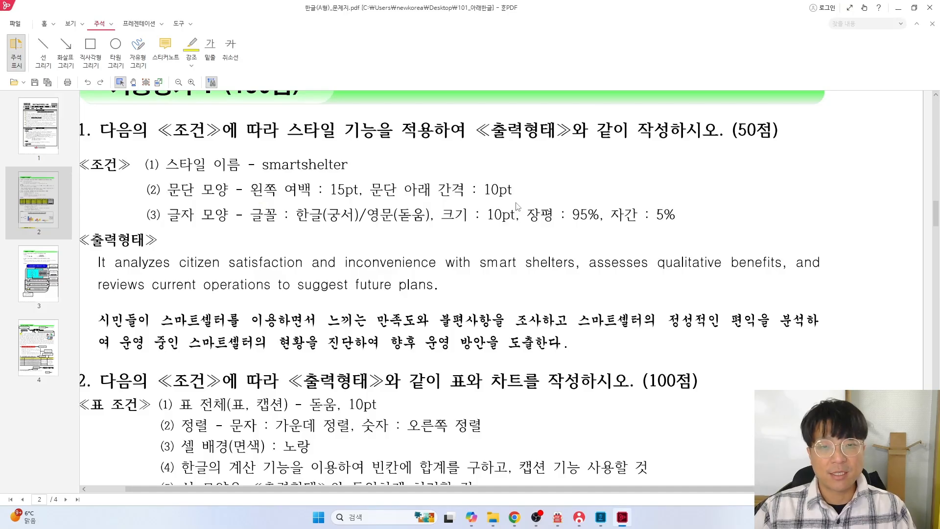
click(96, 54)
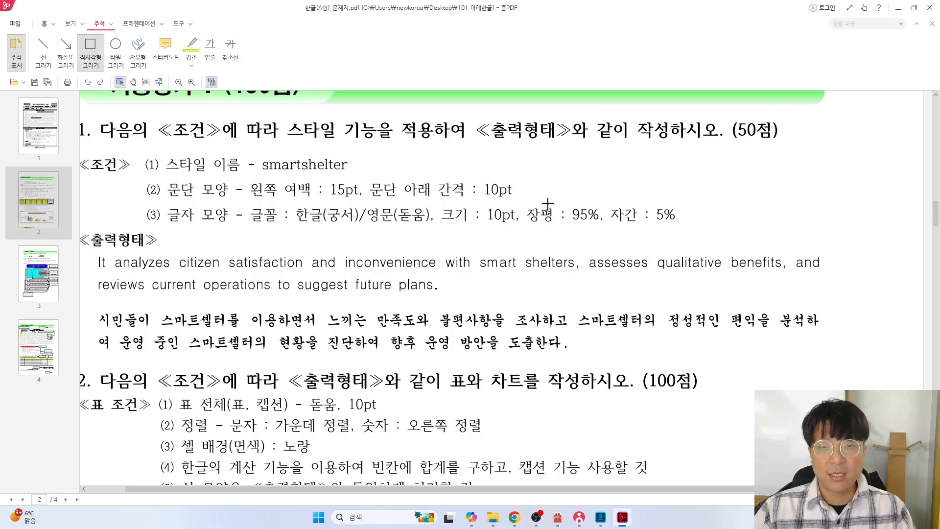
drag(524, 200, 681, 234)
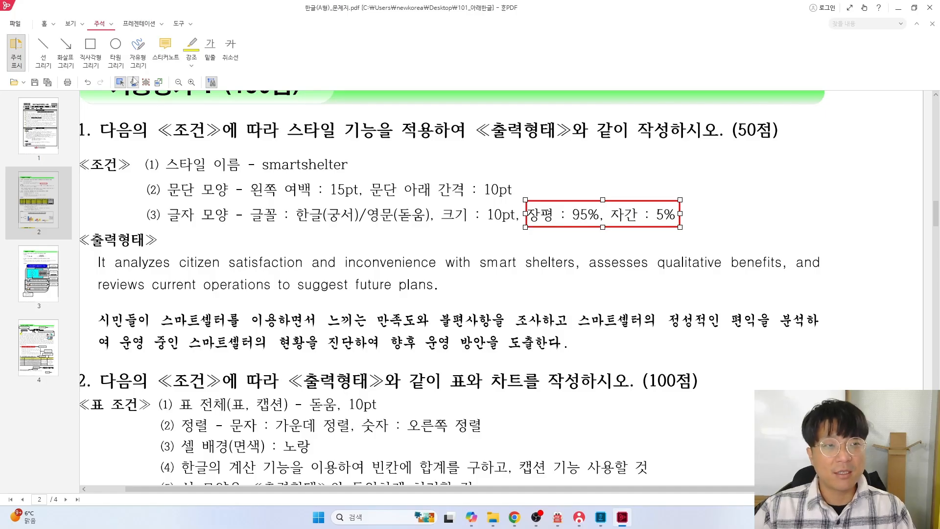
click(93, 55)
drag(246, 201, 437, 228)
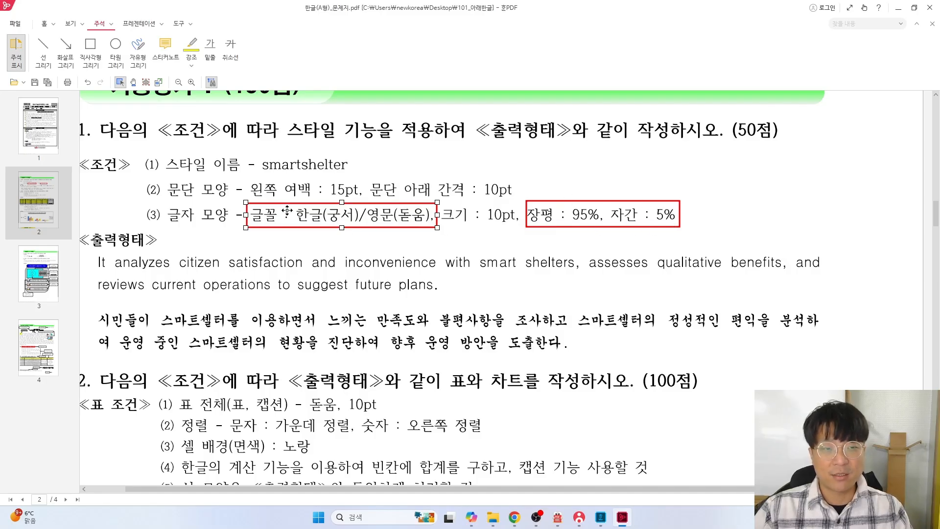
key(alt+Tab)
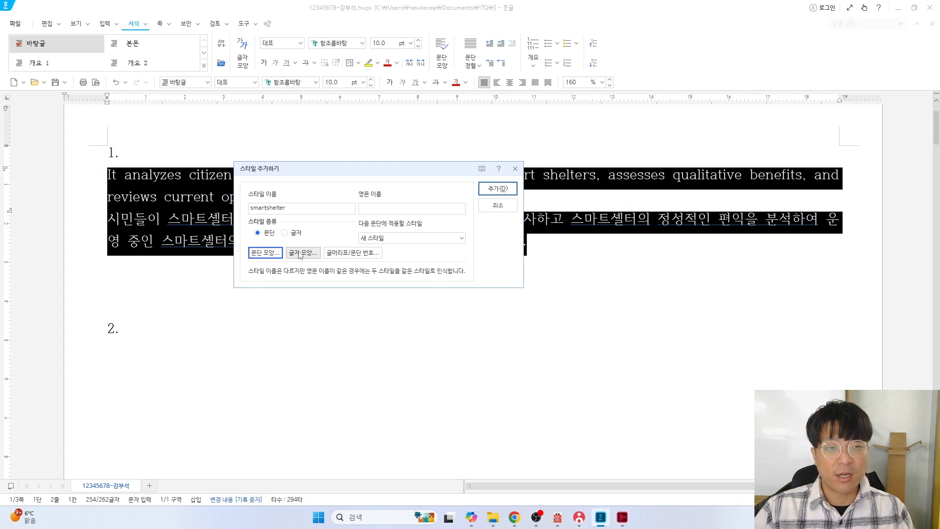
In the style's character shape settings, enter 95 for 장평 and 5 for 자간
click(299, 253)
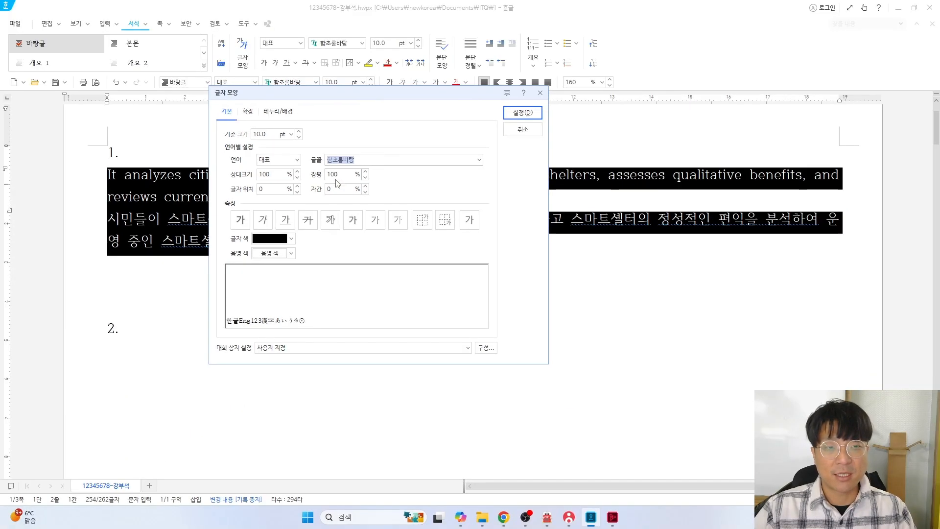
key(alt+Tab)
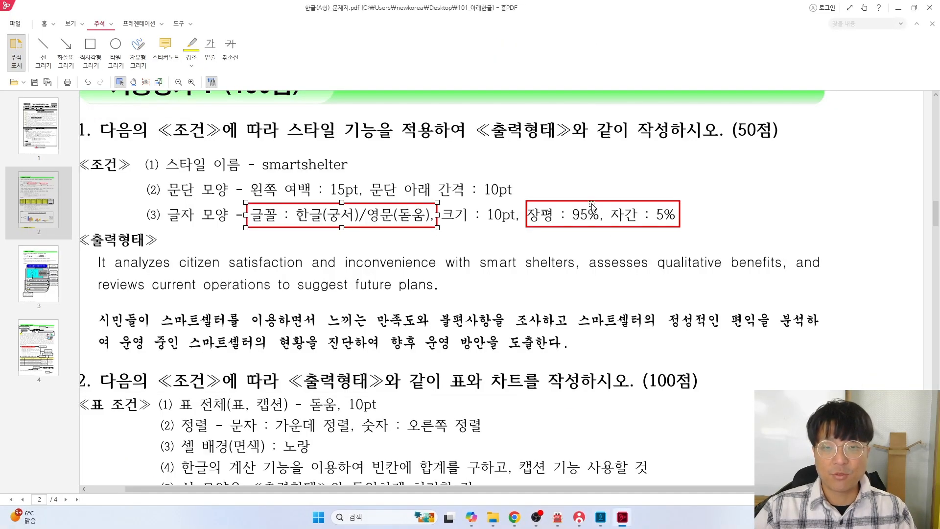
key(alt+Tab)
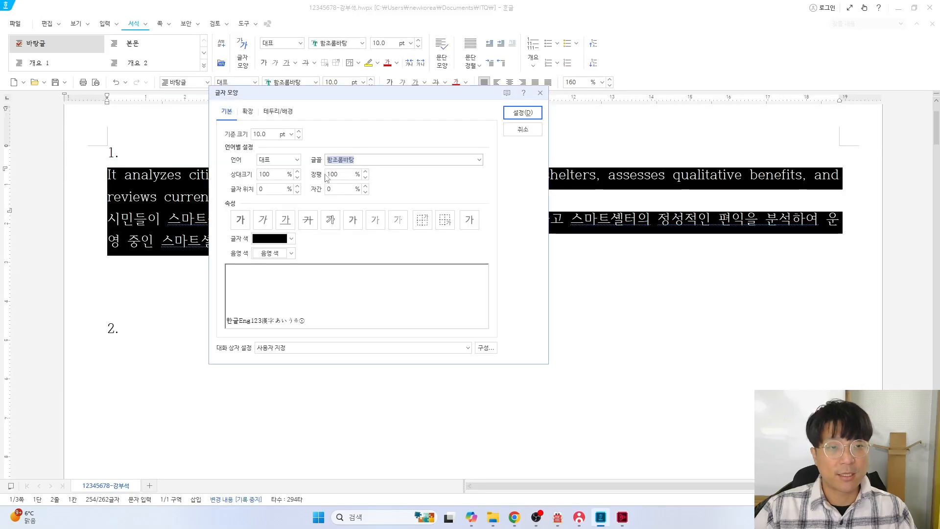
double_click(336, 176)
text(96)
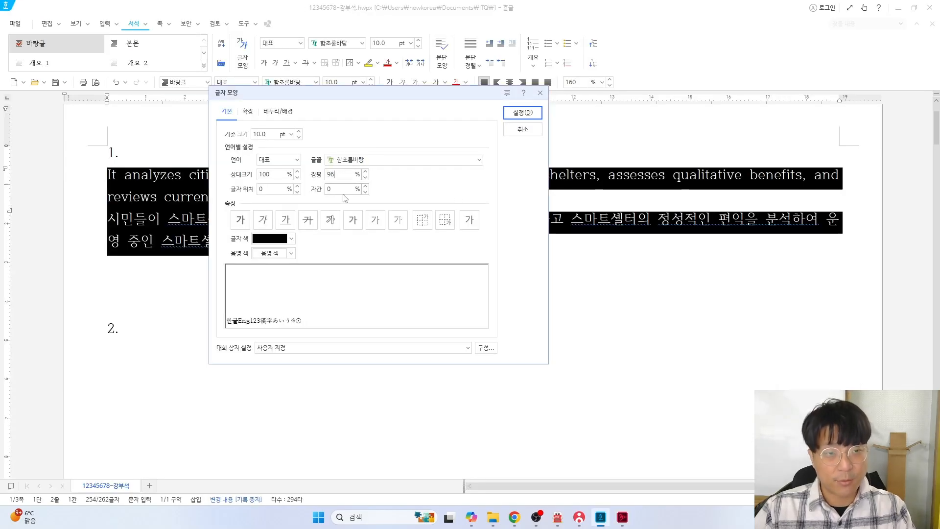
key(BackSpace)
text(5)
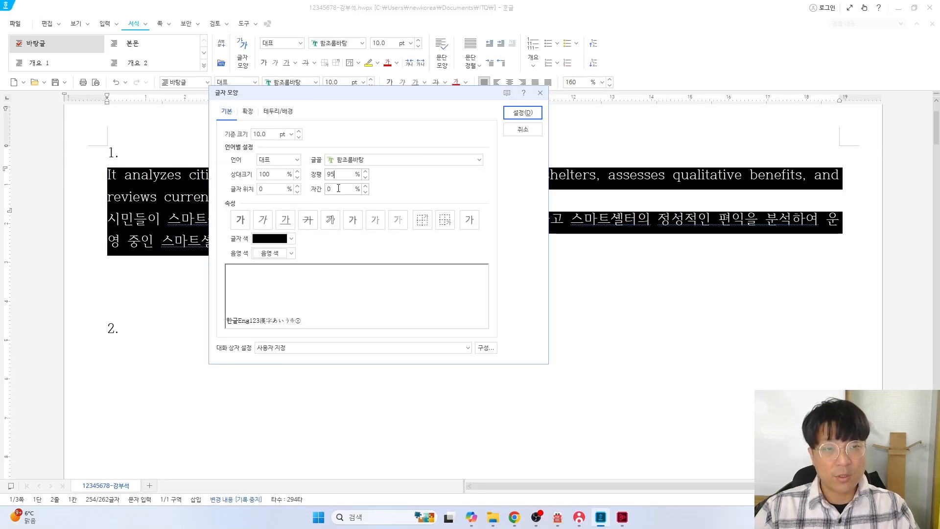
text(5)
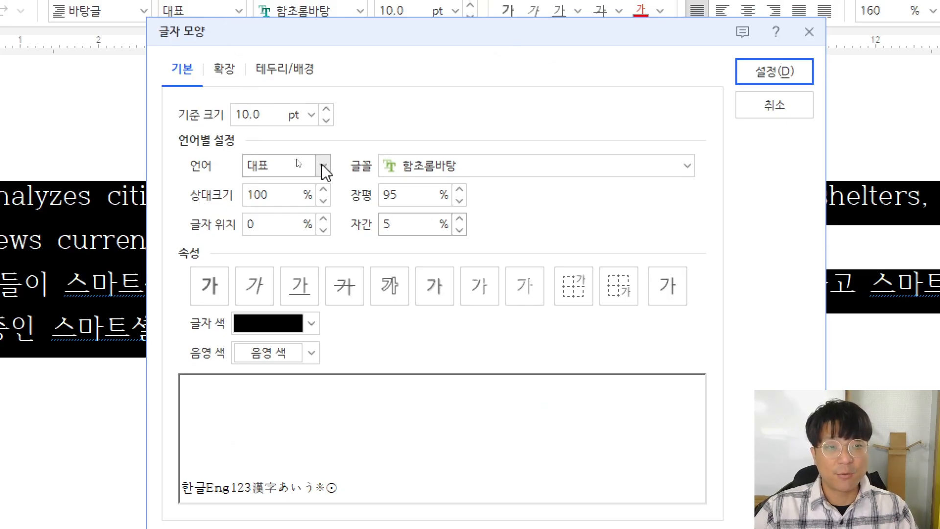
Set the style's Korean (한글) font to 궁서
click(323, 166)
click(269, 218)
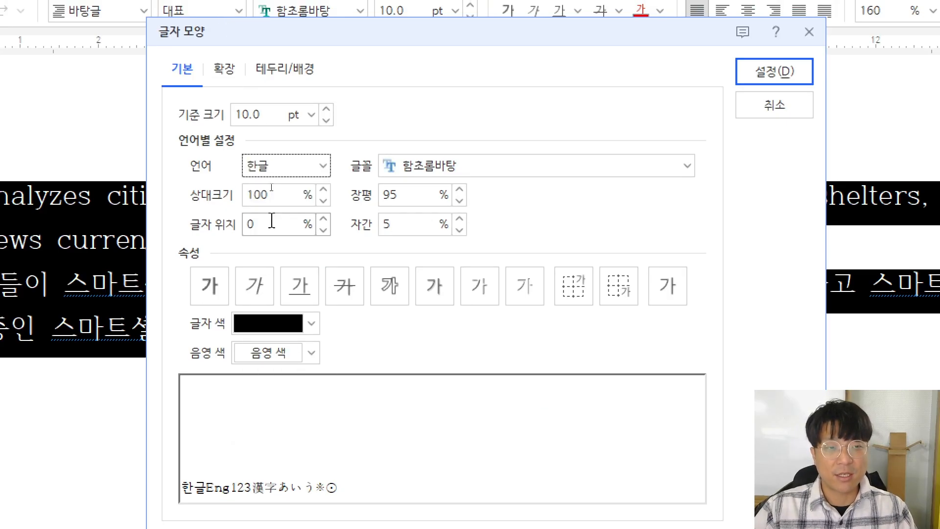
key(alt+Tab)
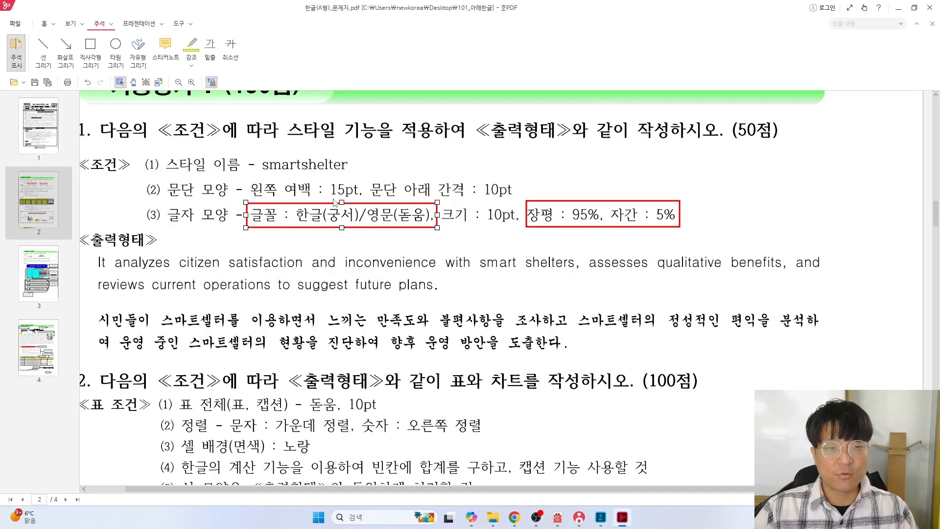
key(alt+Tab)
click(357, 159)
text(궁)
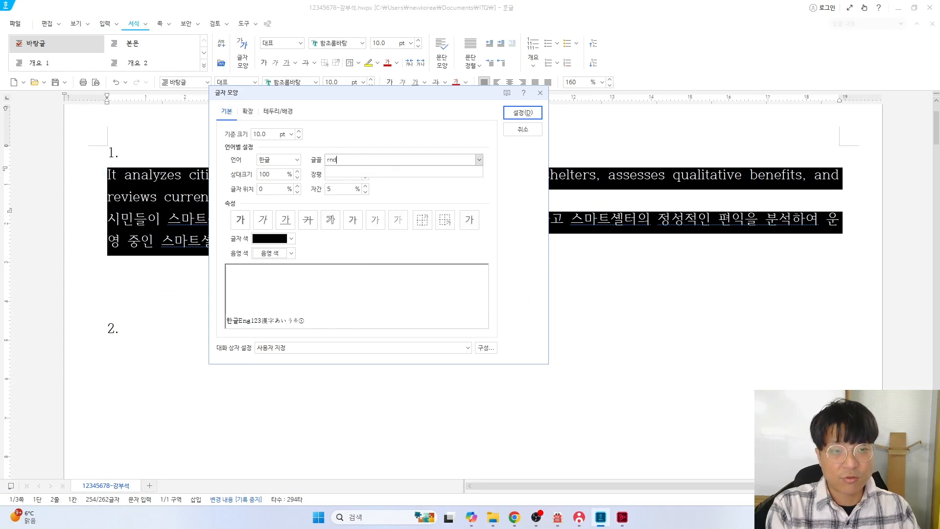
text(서)
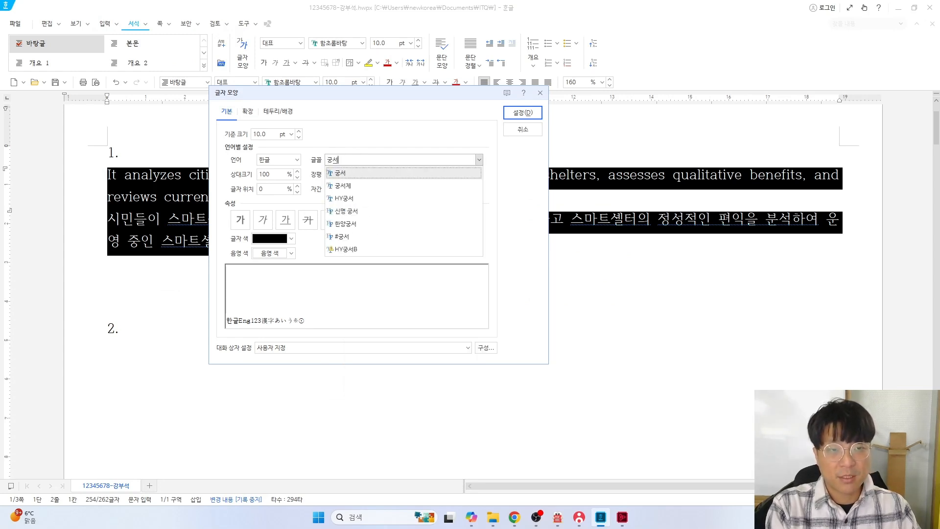
key(Return)
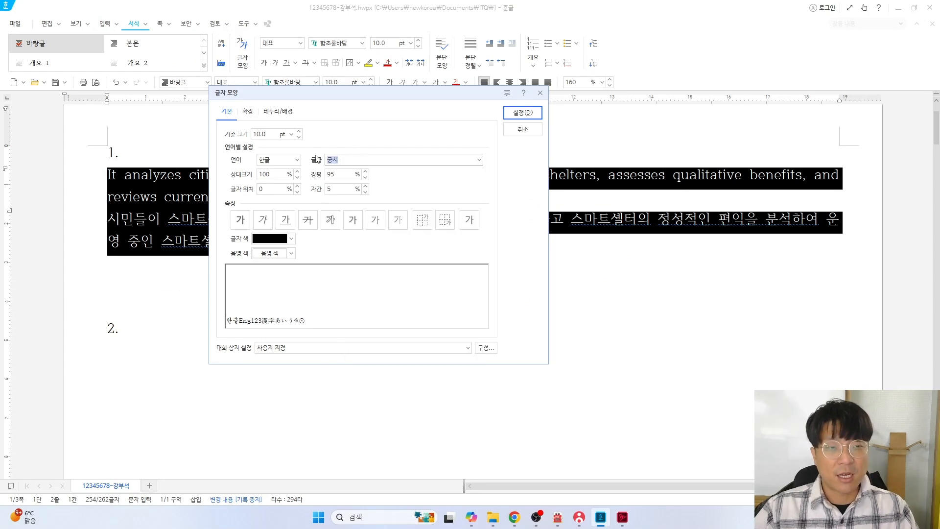
Set the style's English (영문) font to 돋움
click(296, 160)
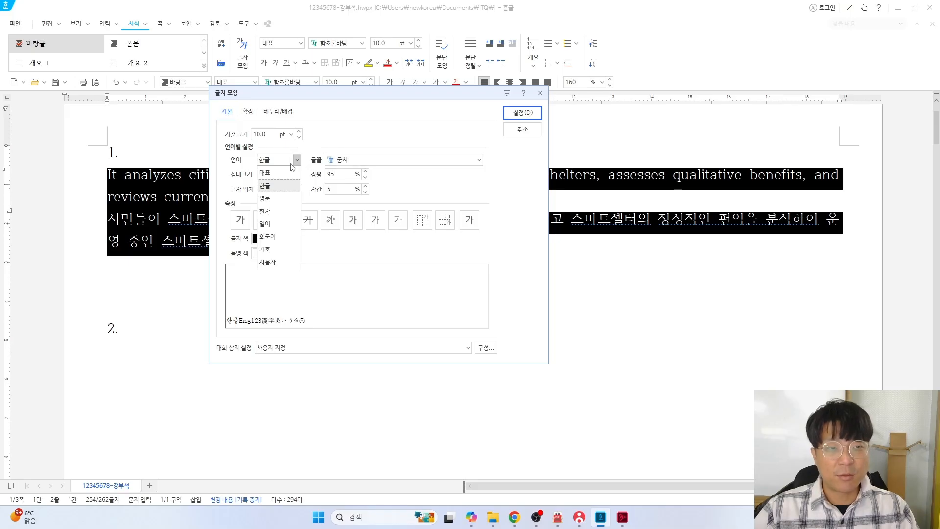
click(277, 203)
key(alt+Tab)
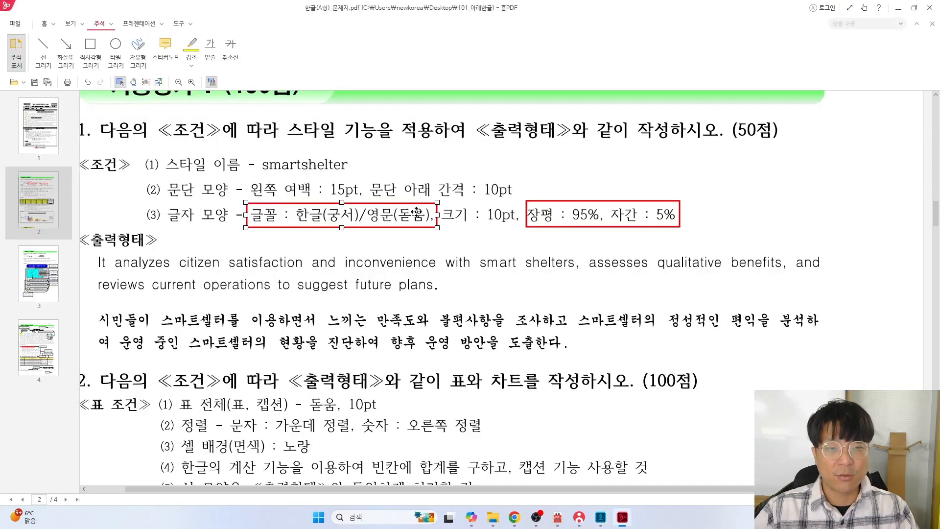
key(alt+Tab)
drag(361, 161, 357, 161)
double_click(357, 161)
text(돋움)
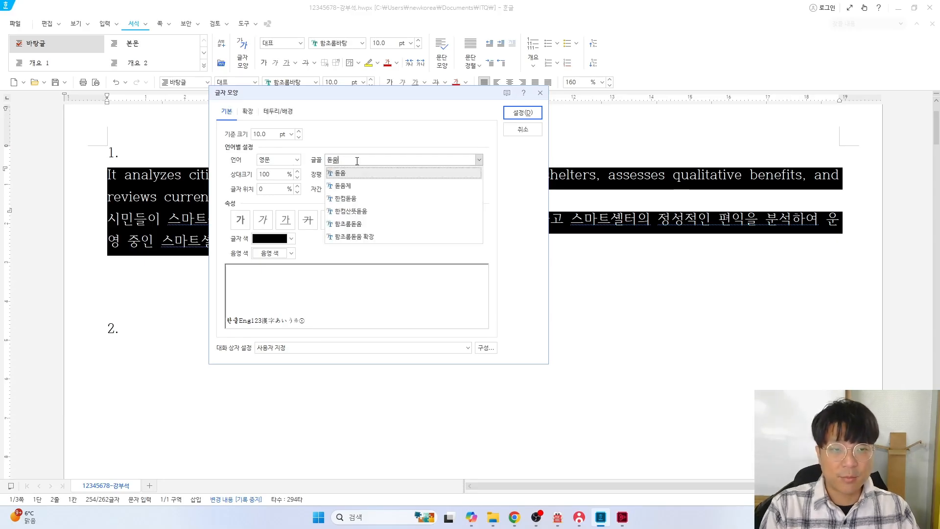
key(Return)
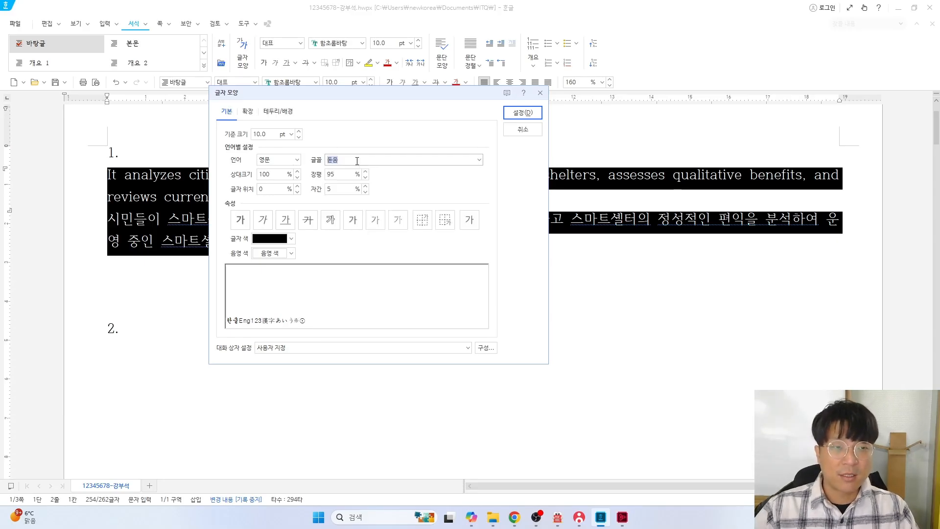
Verify the Korean and English fonts in the language list and confirm the character settings
click(297, 160)
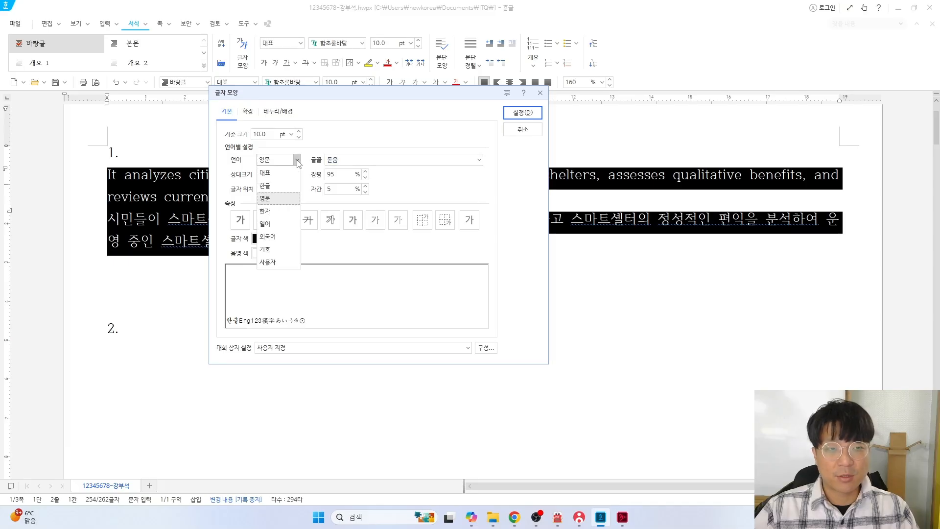
click(270, 175)
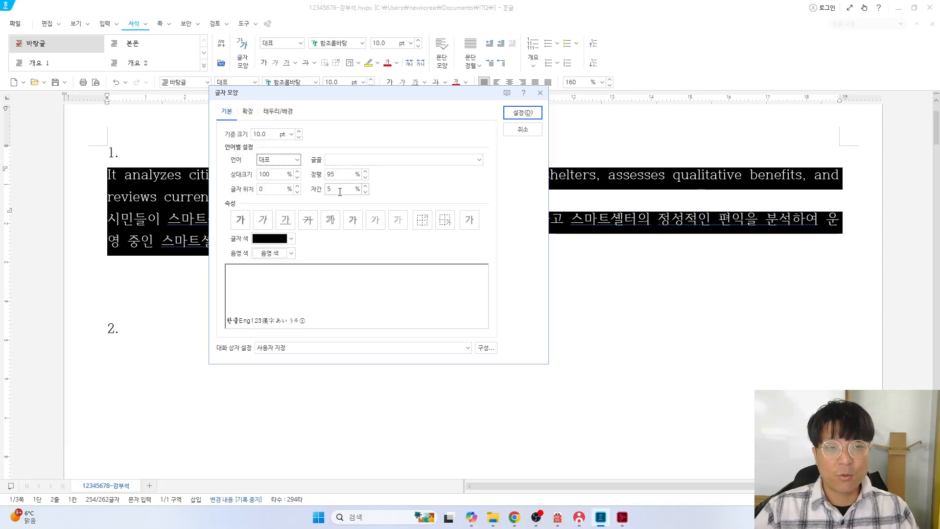
click(297, 159)
click(279, 182)
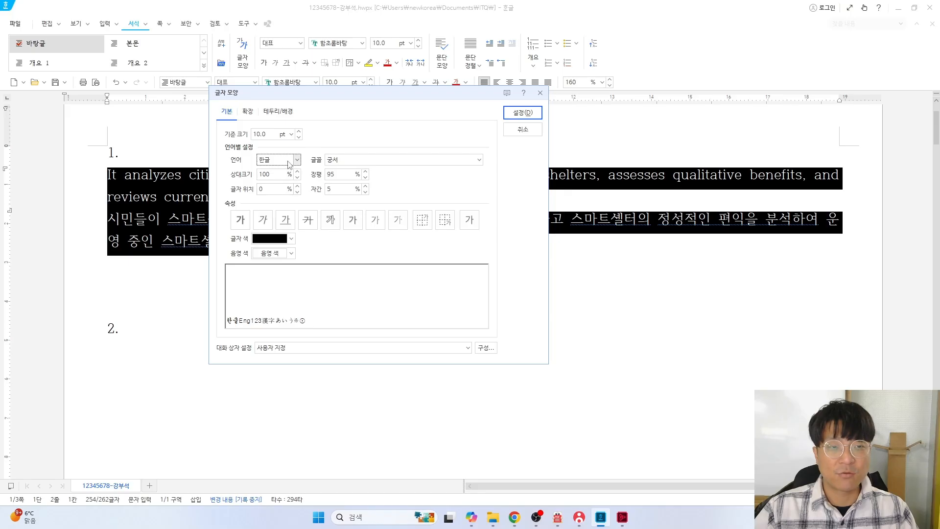
click(297, 159)
click(274, 189)
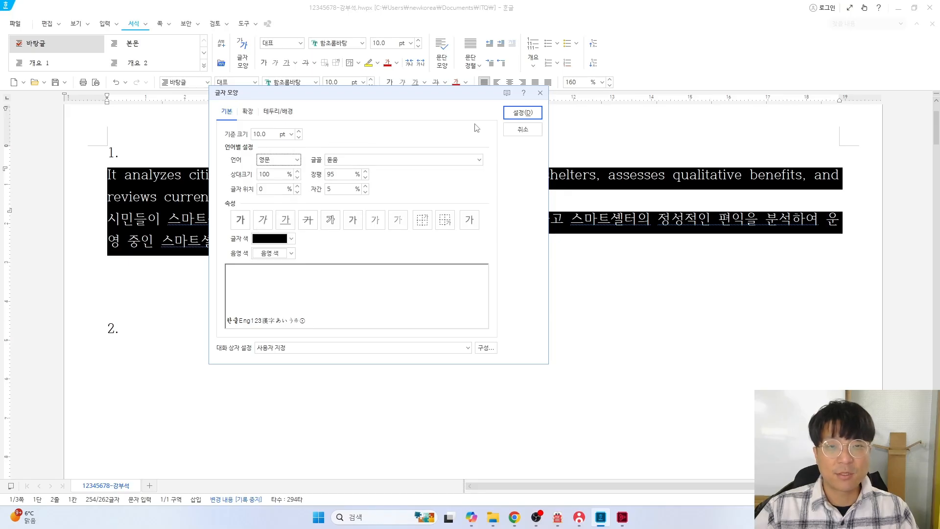
click(522, 112)
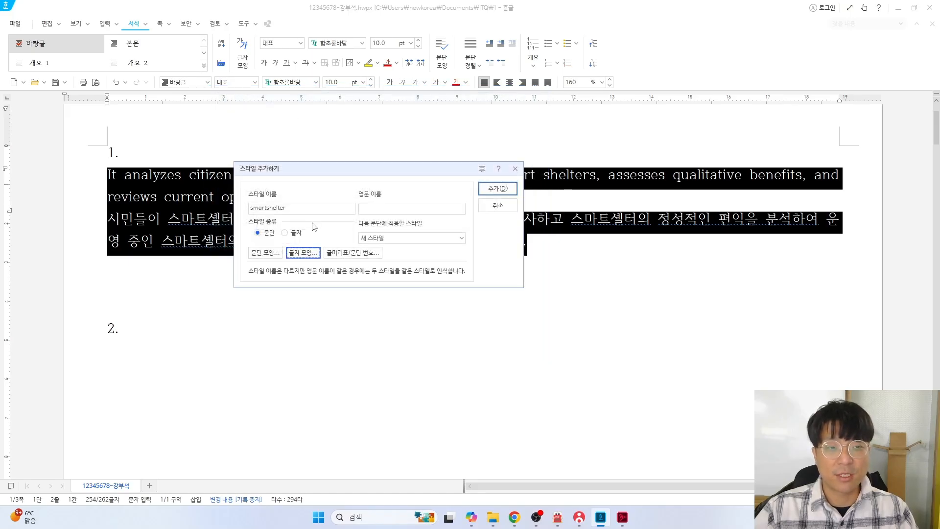
Add the smartshelter style, apply it to question 1's paragraphs, and place the cursor below question 2
click(497, 188)
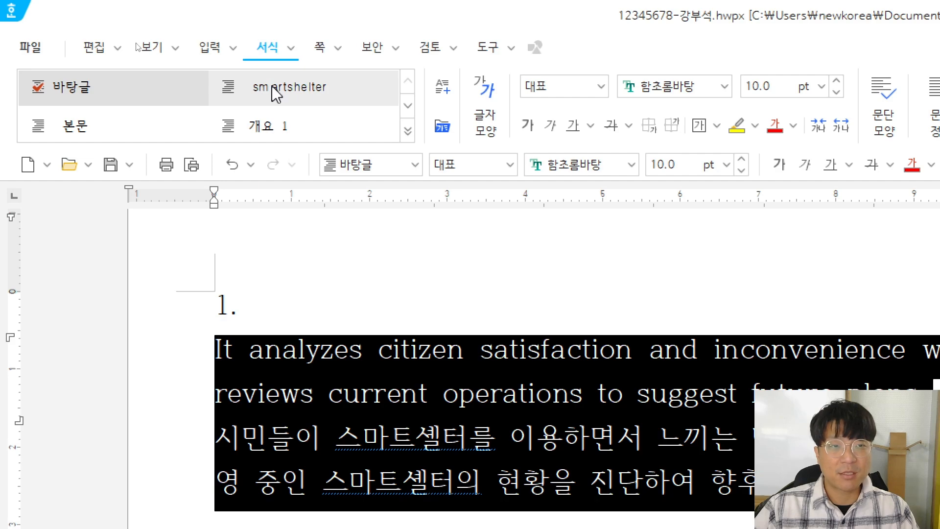
mouse_move(299, 90)
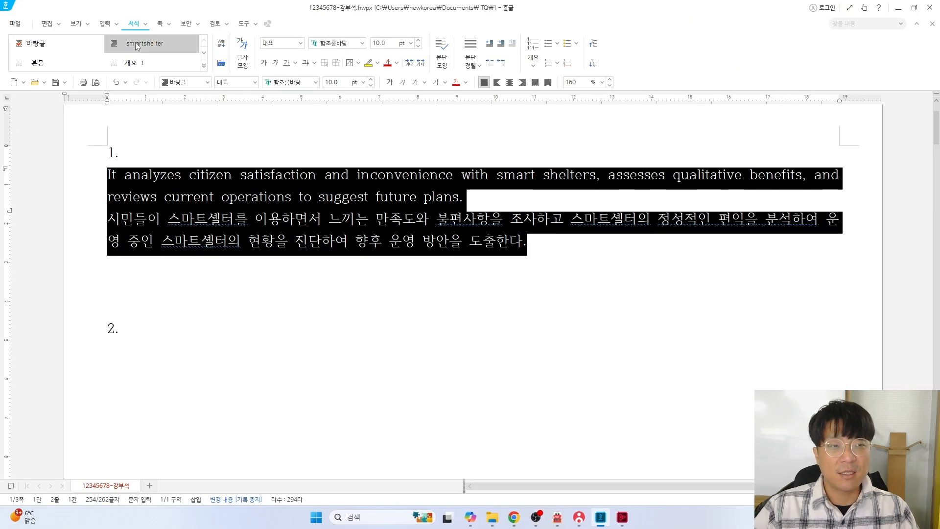
click(274, 88)
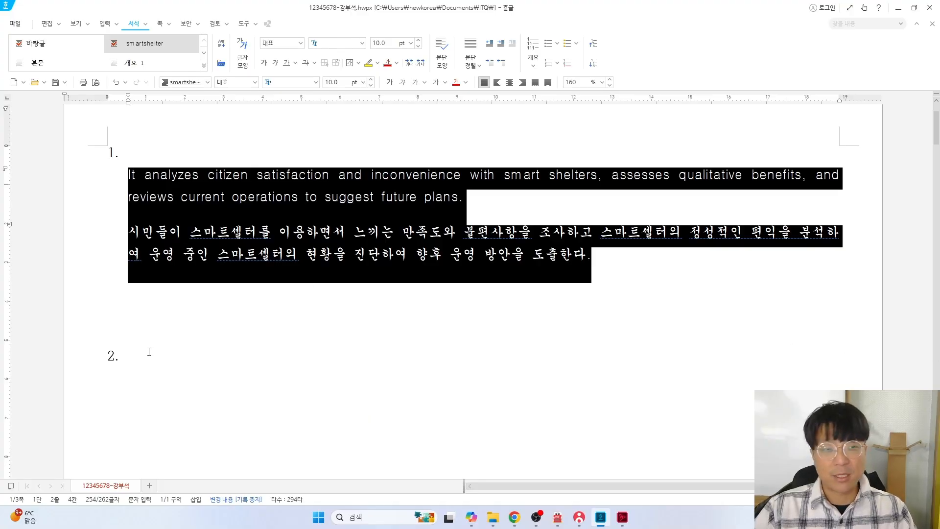
scroll(149, 351, down, 2)
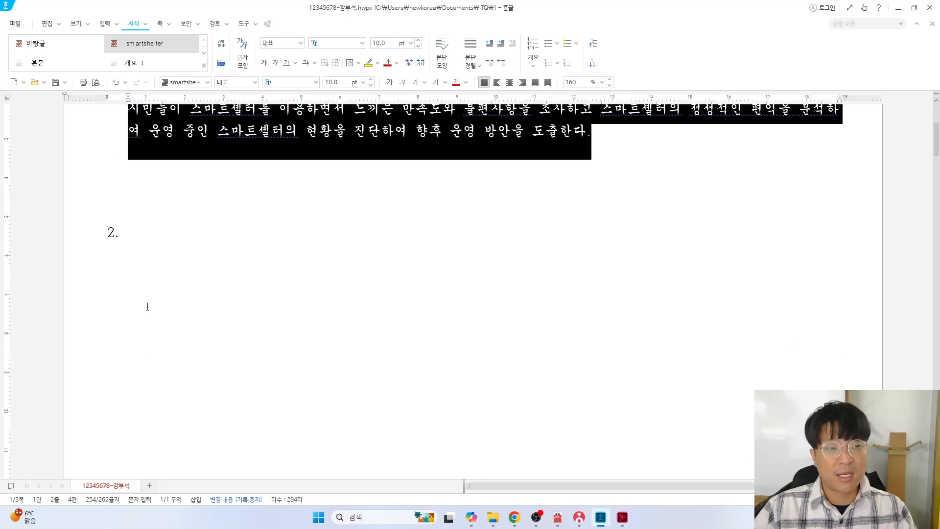
click(111, 251)
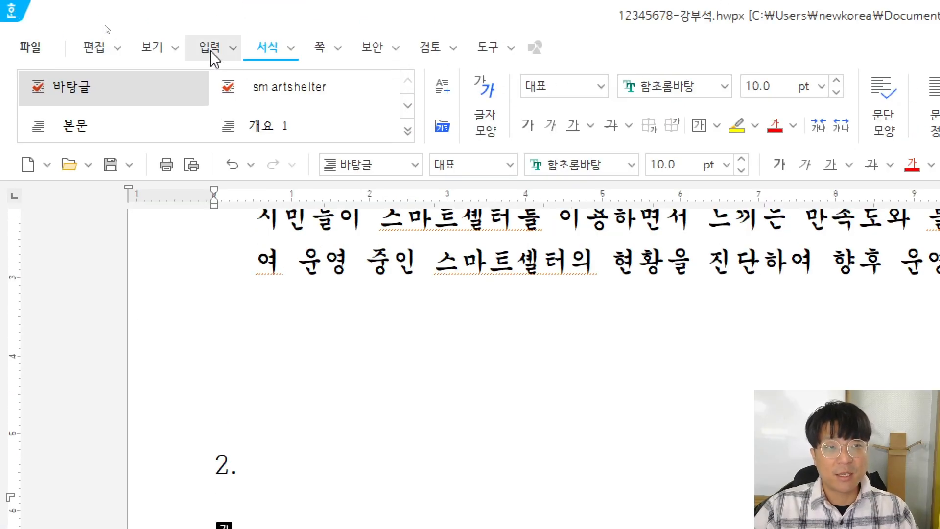
Create a 5-row, 6-column table under question 2 from the Insert menu's table option
click(211, 55)
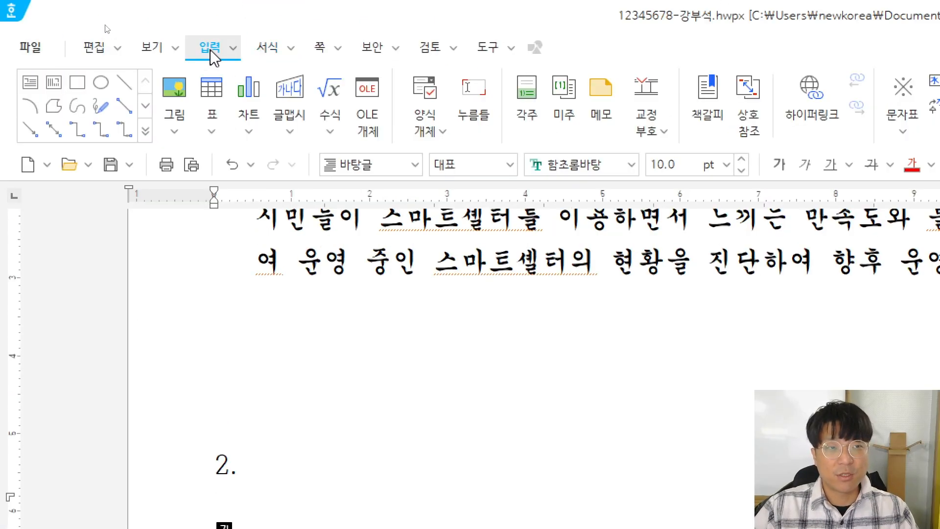
click(210, 89)
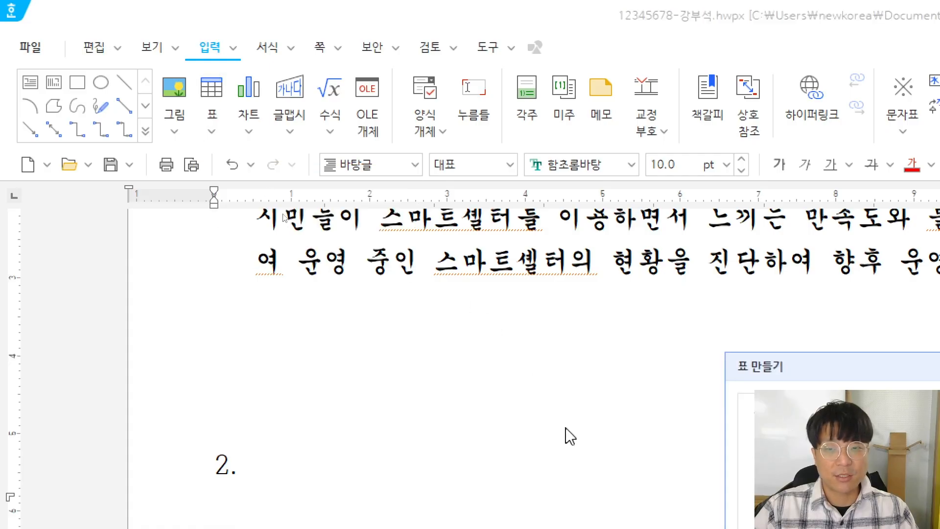
drag(647, 147, 275, 240)
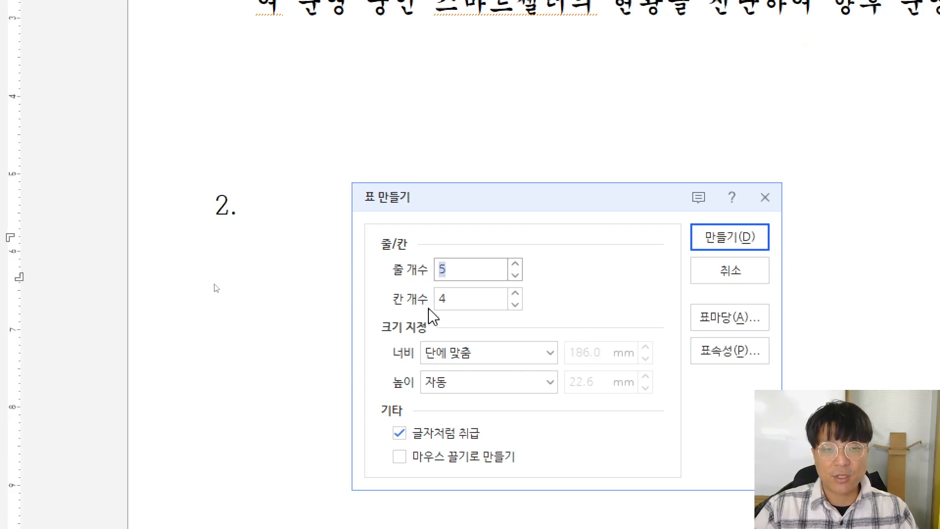
text(5)
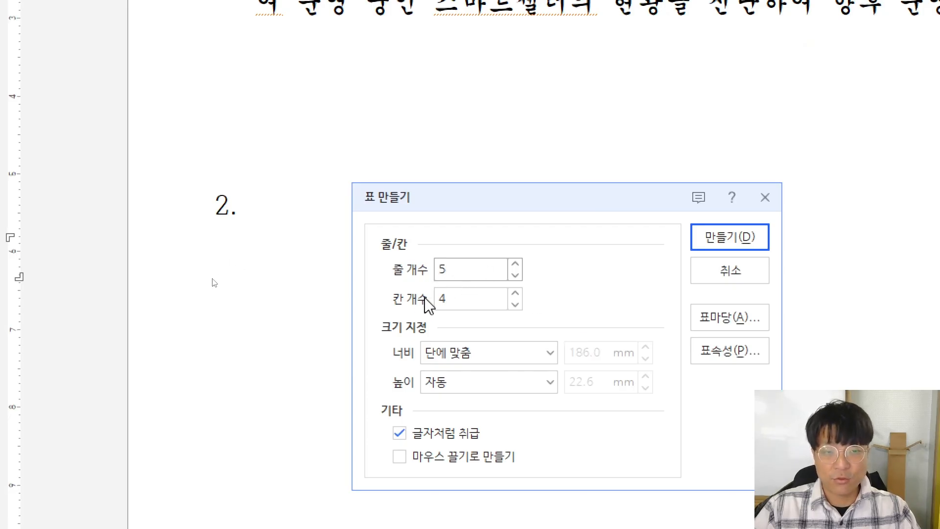
key(Tab)
text(6)
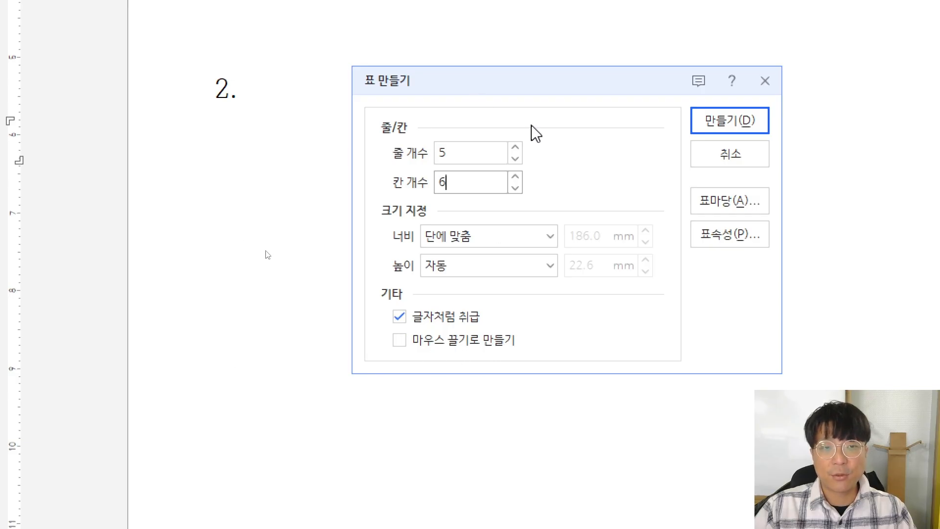
click(698, 122)
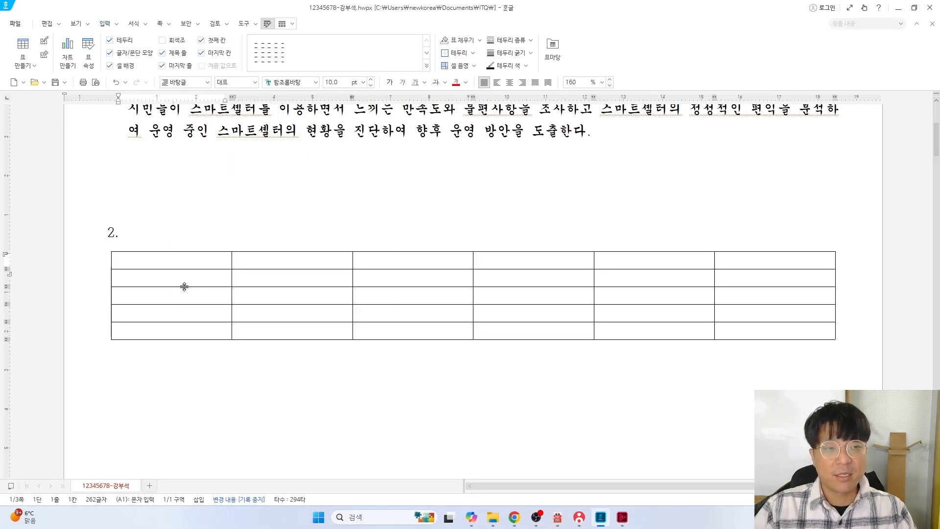
Check the ≪출력형태≫ station boarding table on page 2 of the exam PDF, then return to Hangul
key(alt+Tab)
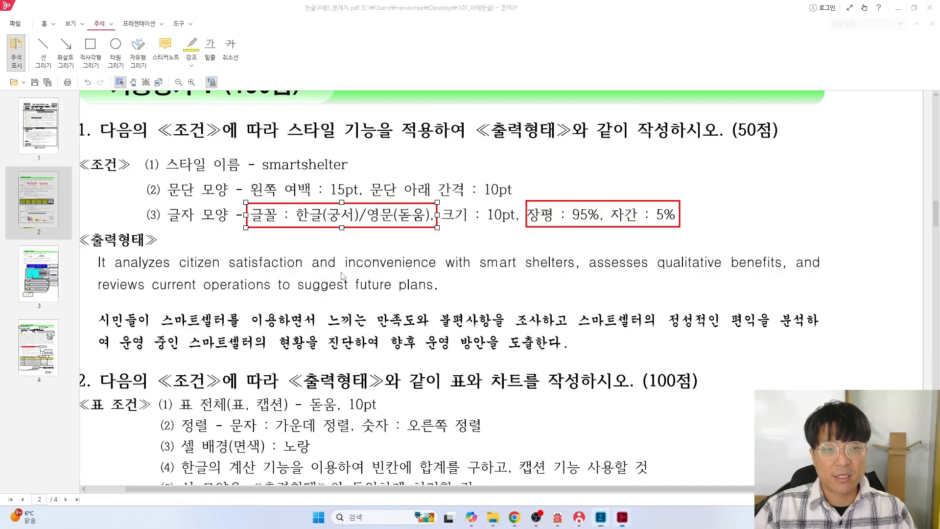
scroll(300, 328, down, 5)
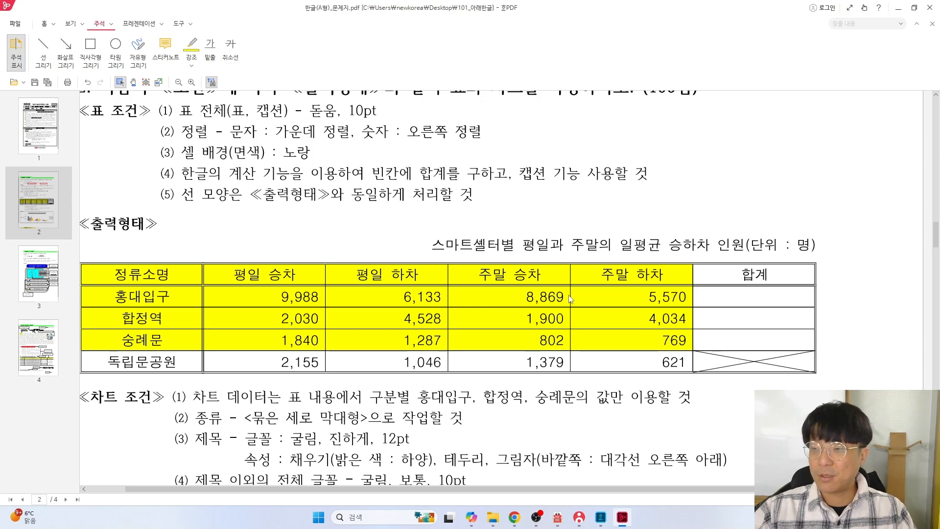
key(alt+Tab)
Step through the empty table's cells to check its layout
shift+click(774, 260)
click(191, 264)
key(Tab)
key(Tab)
key(Tab)
key(Tab)
key(Tab)
key(Tab)
key(Tab)
key(Tab)
key(Tab)
key(Tab)
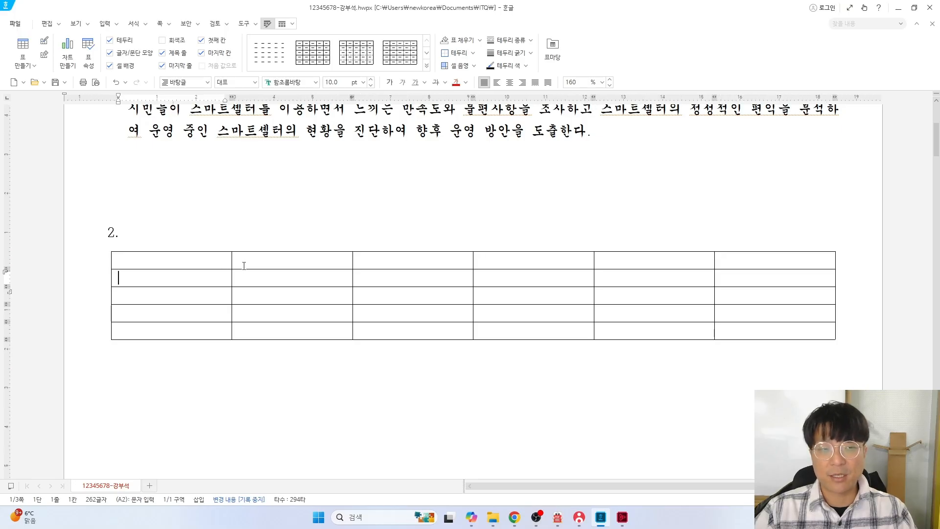
key(Tab)
key(Tab)
key(Tab)
key(Tab)
key(Tab)
key(Tab)
key(Tab)
key(Tab)
key(Tab)
key(Tab)
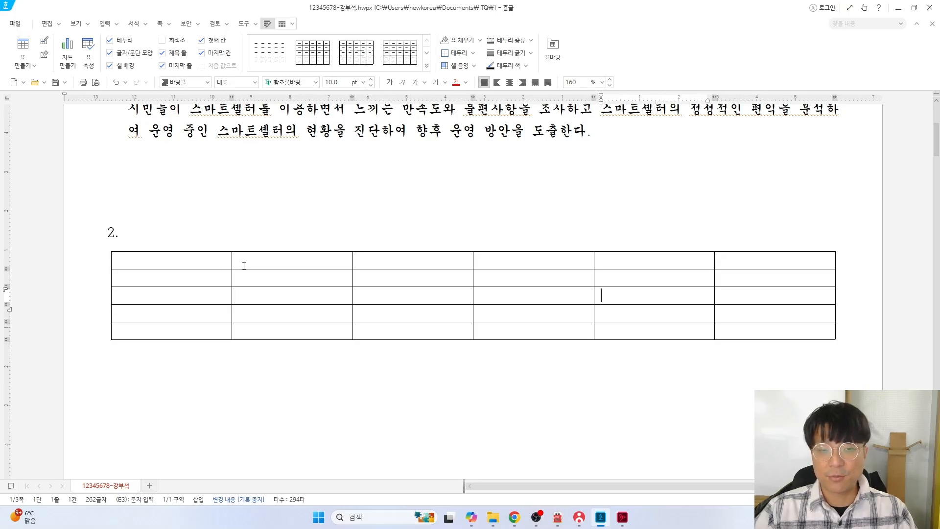
key(Tab)
key(Tab)
key(Tab)
key(Tab)
key(Tab)
key(Tab)
key(Tab)
key(Tab)
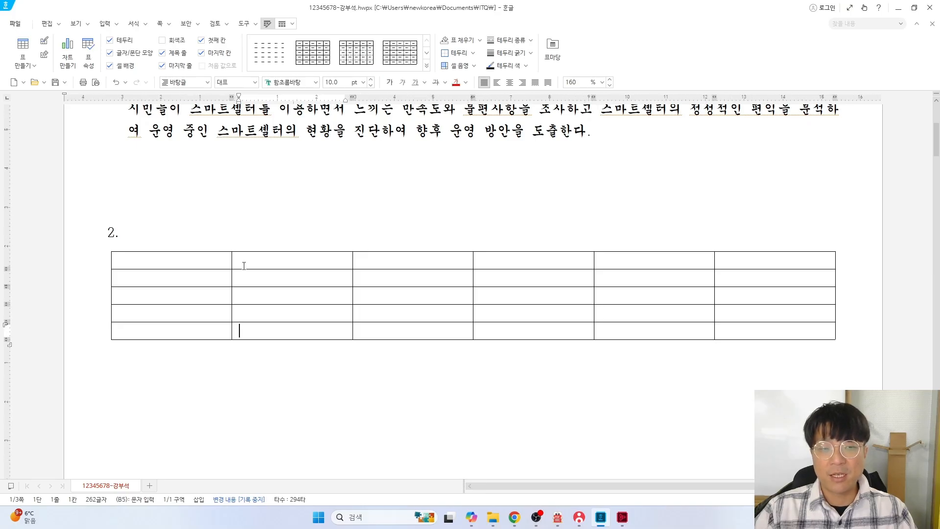
key(Tab)
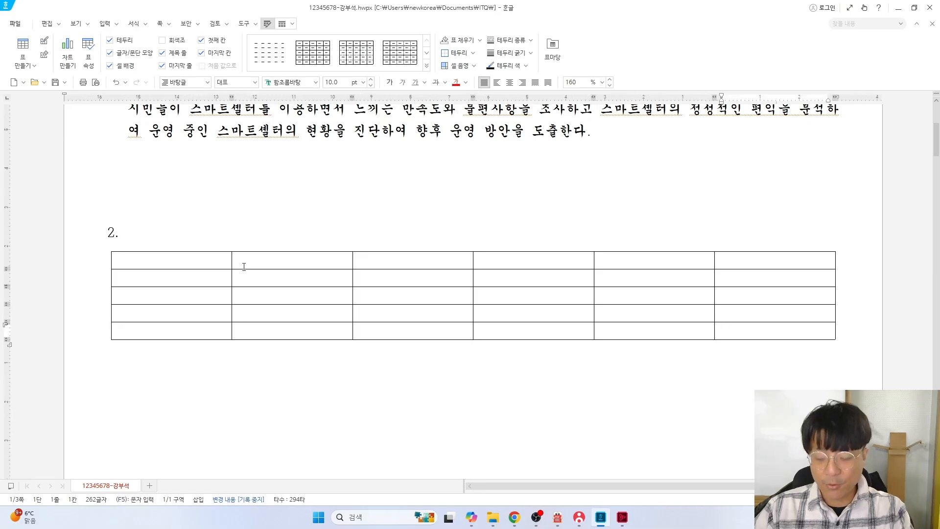
key(Up)
key(shift+Tab)
key(Tab)
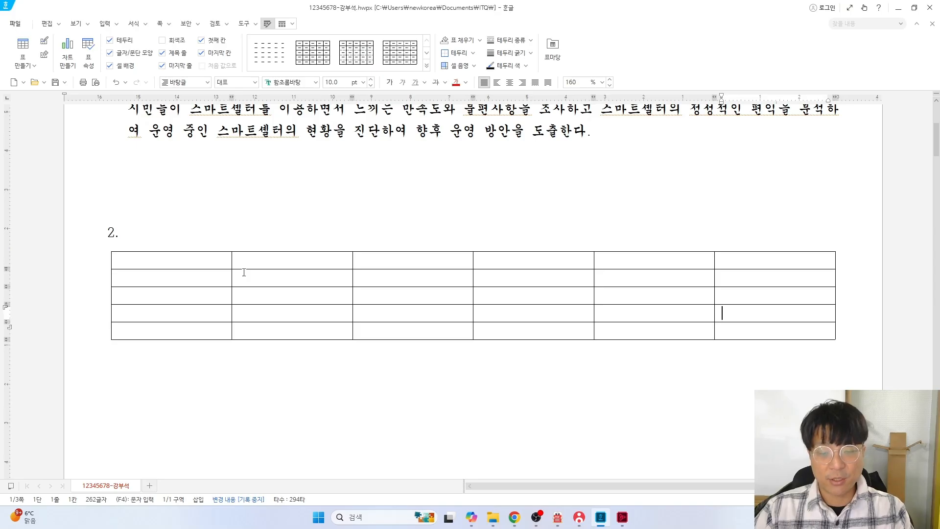
key(Tab)
key(Tab)
key(Tab)
key(Tab)
key(Tab)
key(Tab)
Type the header row: 정류소명, 평일 승차, 평일 하차, 주말 승차, 주말 하차, 합계
click(178, 266)
text(정)
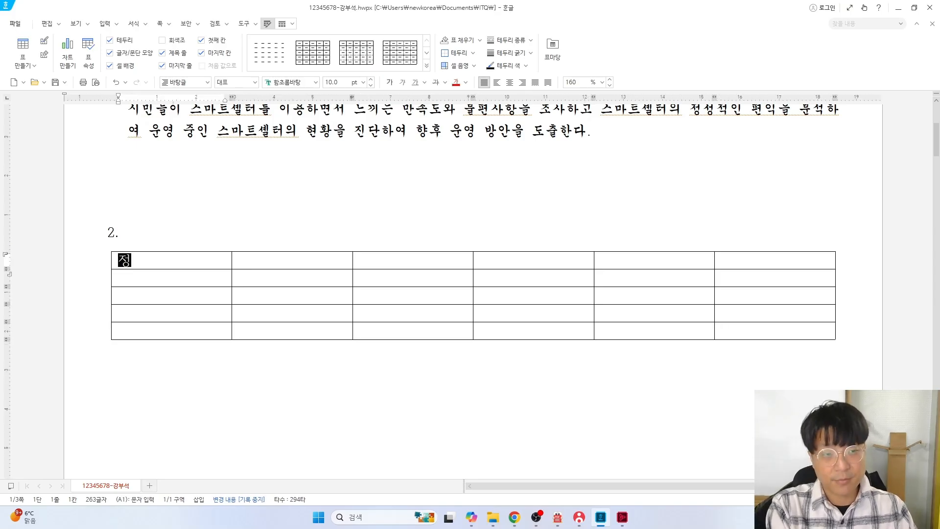
text(류소명)
key(Tab)
text(평일 승차)
key(Tab)
text(펴ㅇ일 하차)
key(Tab)
text(주말 승차)
key(Tab)
text(주말 하차)
key(Tab)
text(합계)
key(Tab)
Fill in the 홍대입구 and 합정역 rows with their weekday and weekend figures (e.g., 9988, 6133, 5570)
text(홍대입구)
key(Tab)
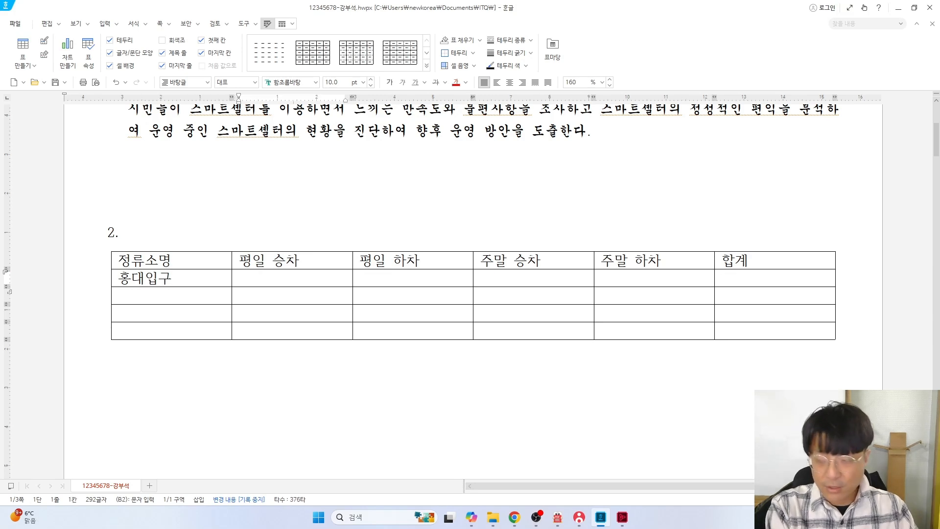
text(9988)
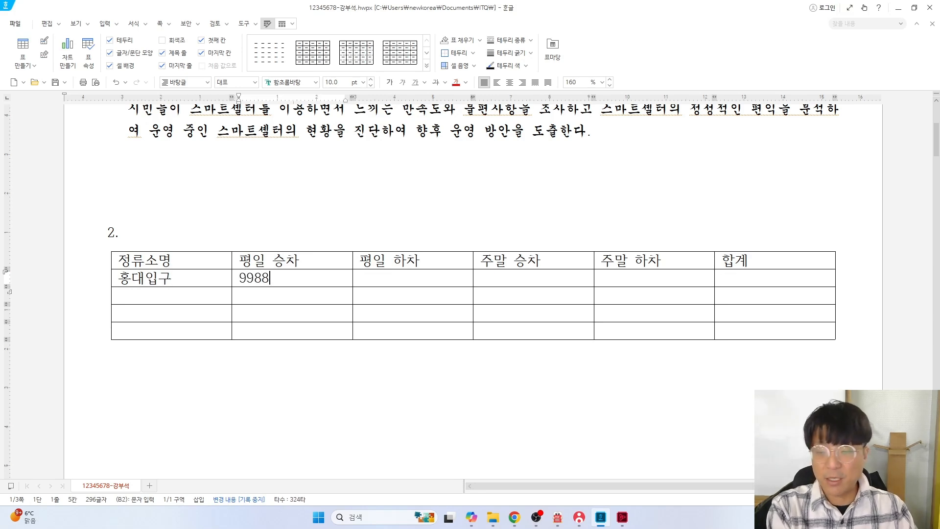
key(Tab)
text(6133)
key(Tab)
key(Tab)
text(5570)
key(Tab)
key(Tab)
text(하정역)
key(Tab)
text(2030)
key(Tab)
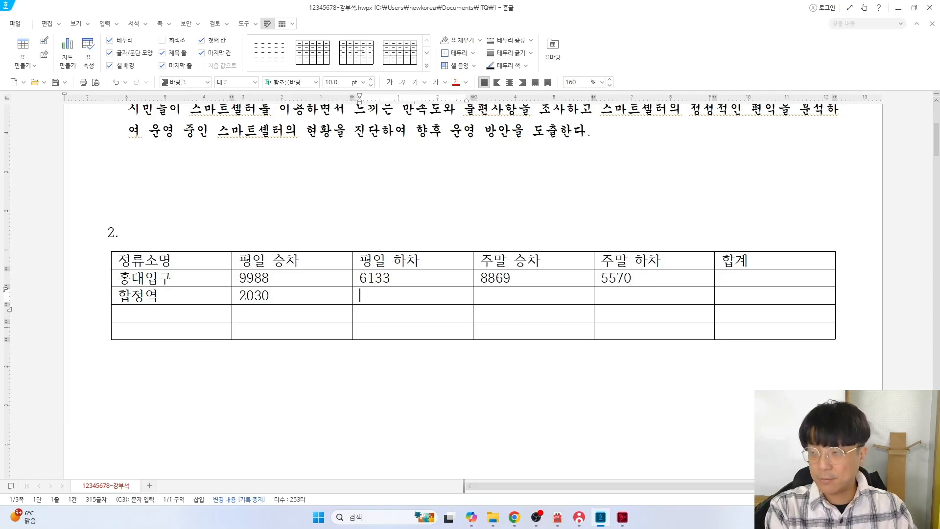
text(4528)
key(Tab)
text(1900)
key(Tab)
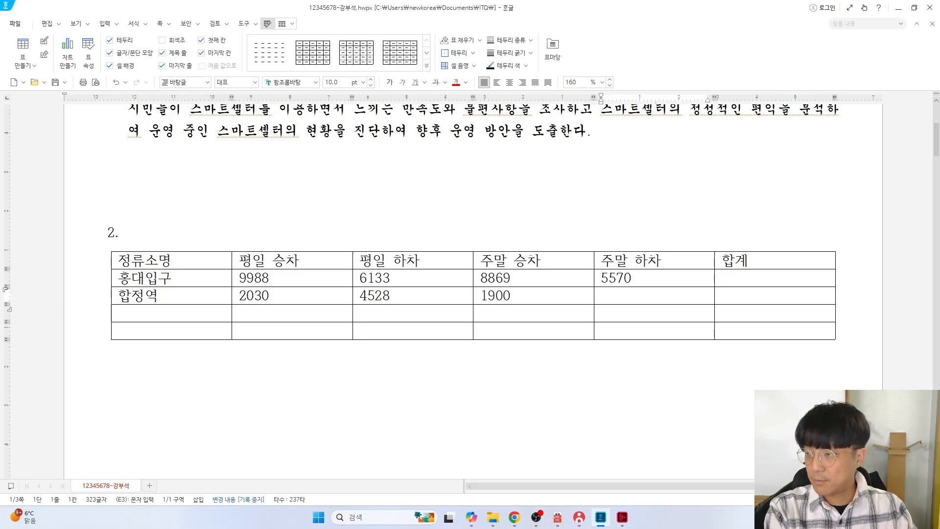
text(4034)
Fill in the 숭례문 and 독립문공원 rows, leaving the 합계 cells blank
key(Tab)
key(Tab)
text(숭례문)
key(Tab)
text(1840)
key(Tab)
text(12)
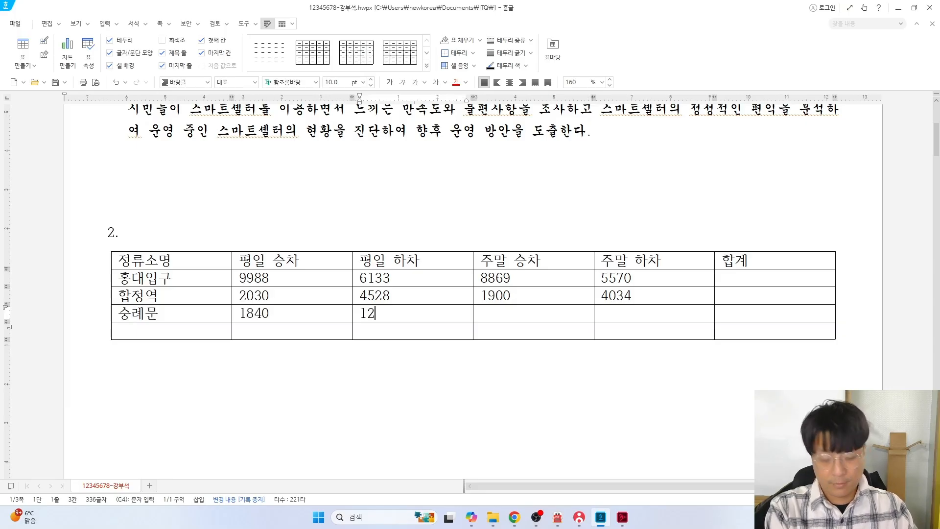
text(8802)
key(Tab)
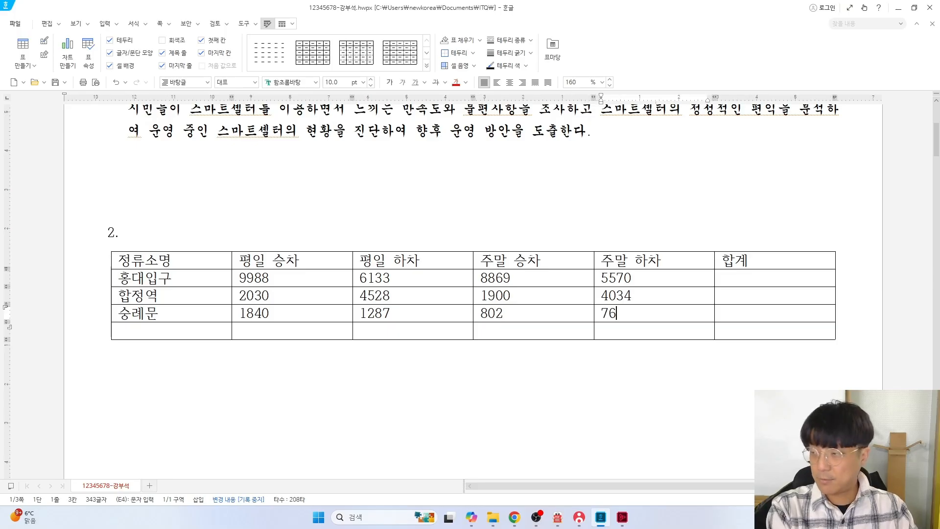
key(Tab)
key(Tab)
text(ㄷ)
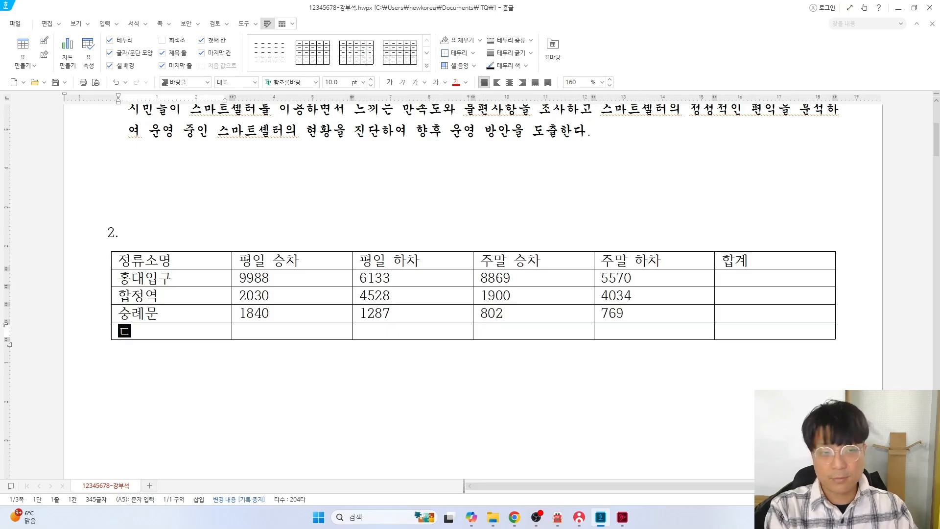
text(립문고)
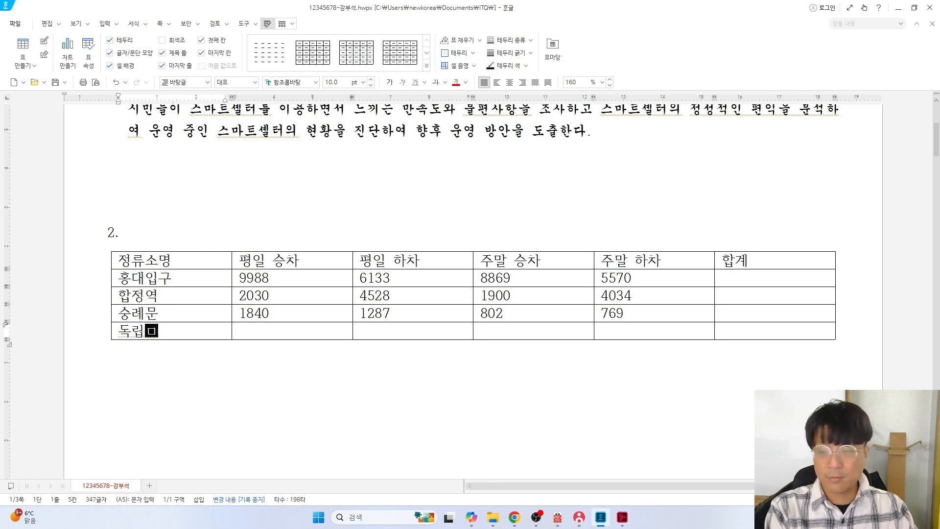
text(ㅇ원)
text(2155)
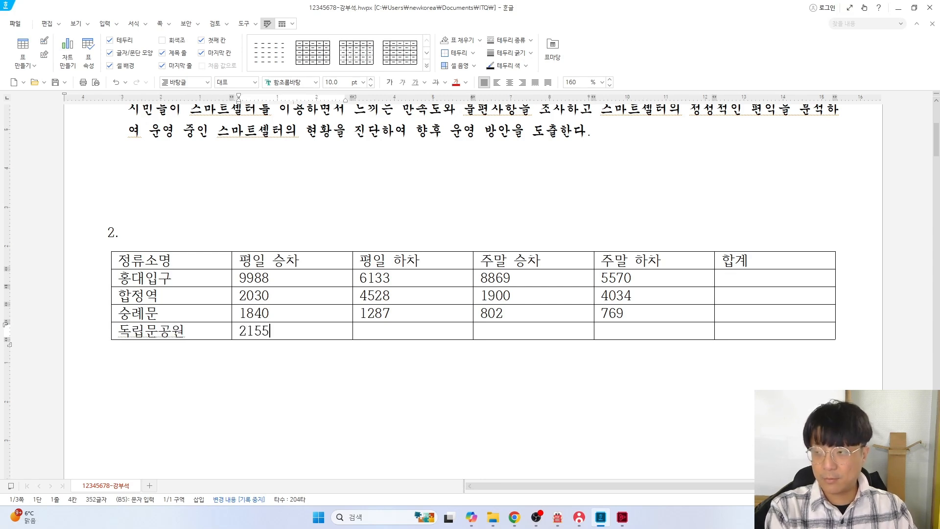
key(Tab)
text(10)
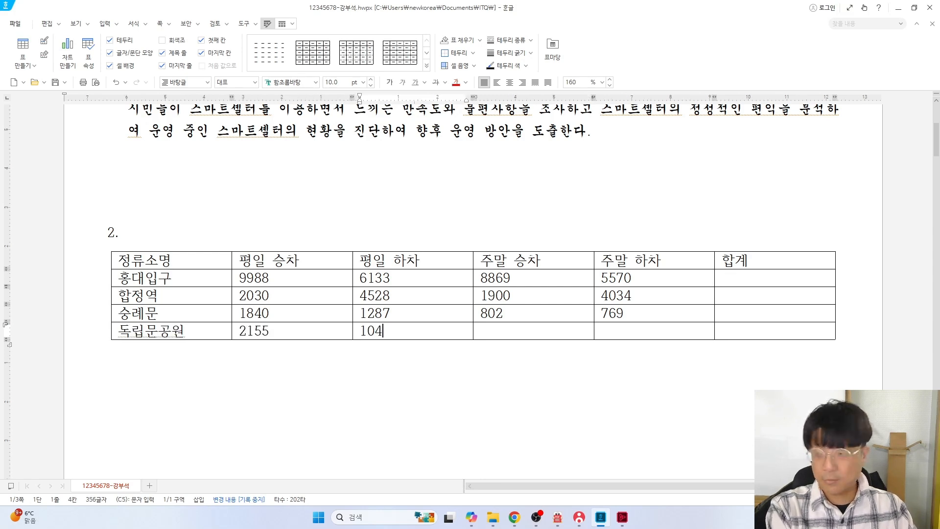
key(Tab)
text(1379)
key(Tab)
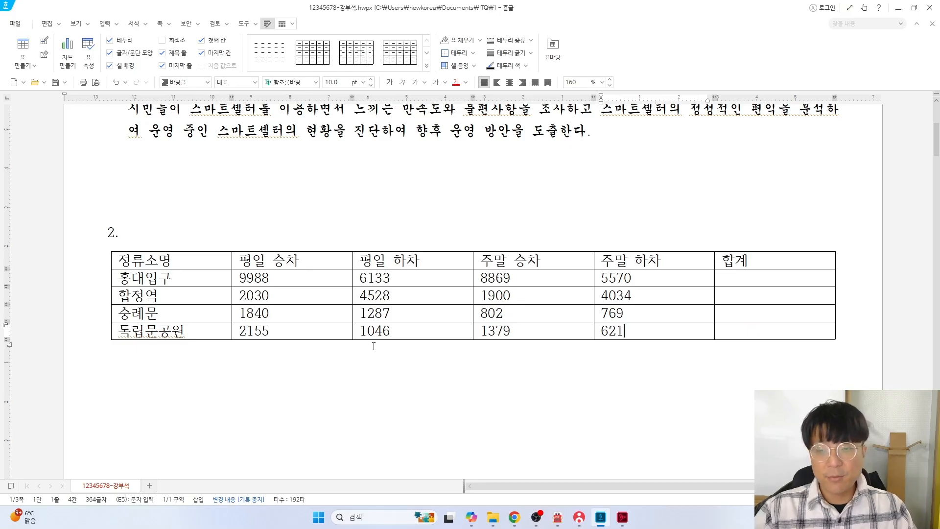
key(alt+Tab)
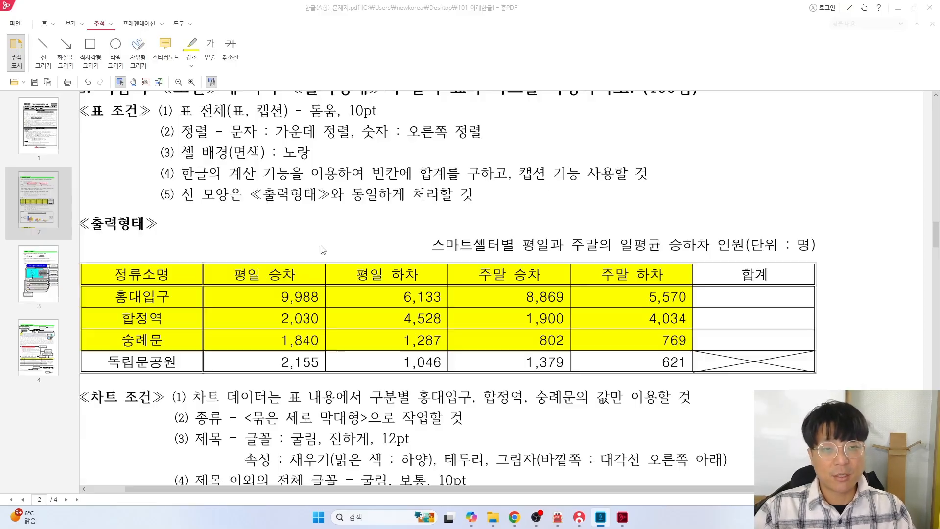
Draw a red rectangle around the '표 전체(표, 캡션) - 돋움, 10pt' condition, undoing a misplaced box
scroll(217, 285, down, 1)
scroll(216, 285, down, 1)
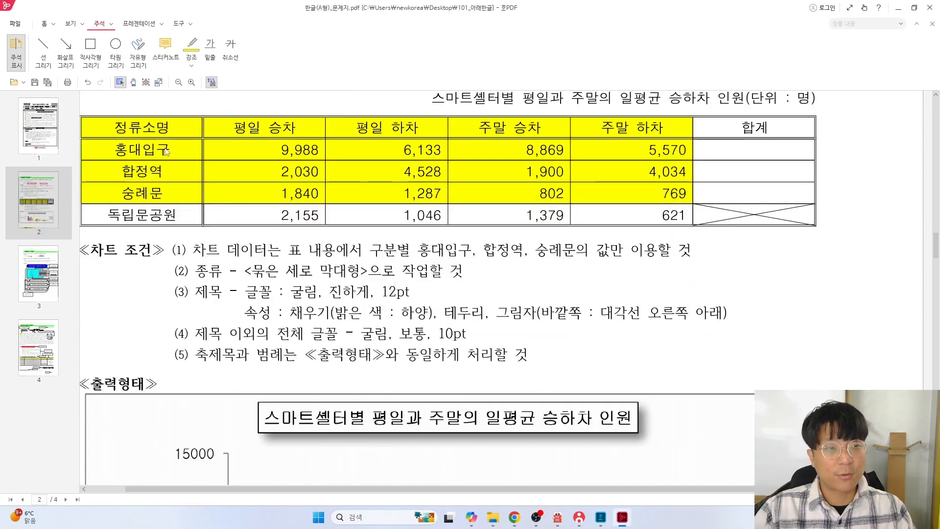
click(91, 56)
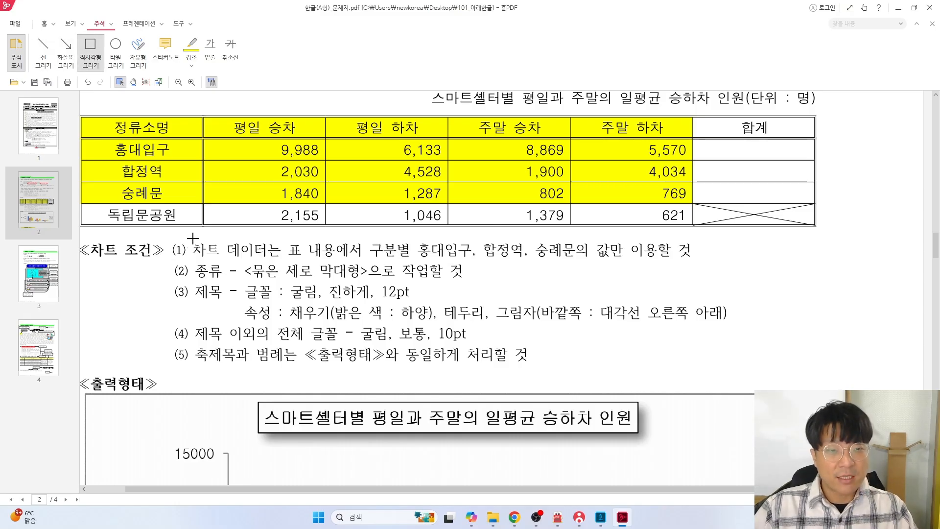
mouse_move(189, 238)
mouse_down()
mouse_move(232, 263)
mouse_move(288, 270)
mouse_move(704, 262)
mouse_up()
key(ctrl+z)
scroll(334, 224, up, 4)
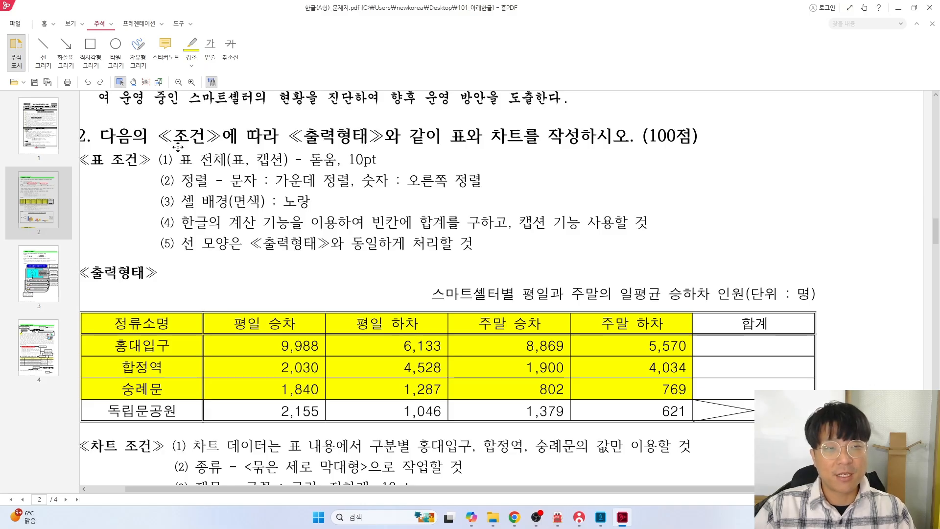
drag(177, 146, 383, 172)
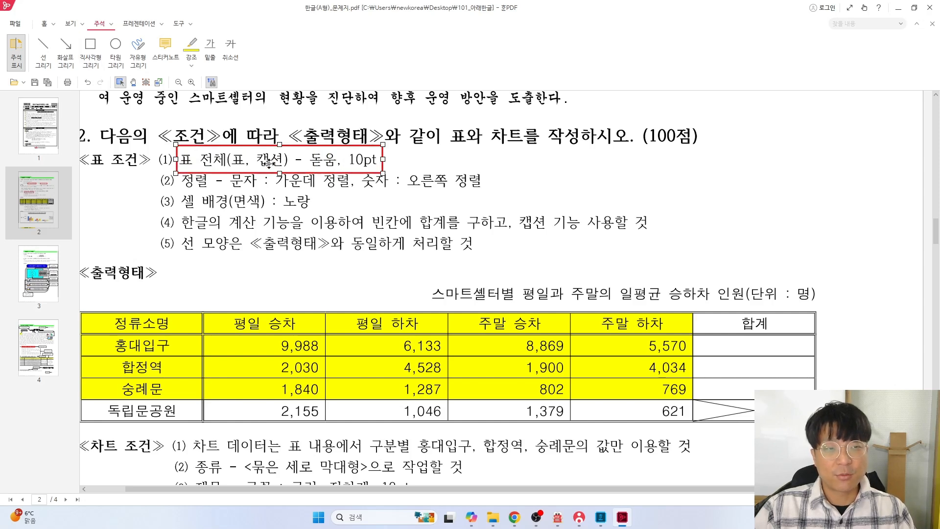
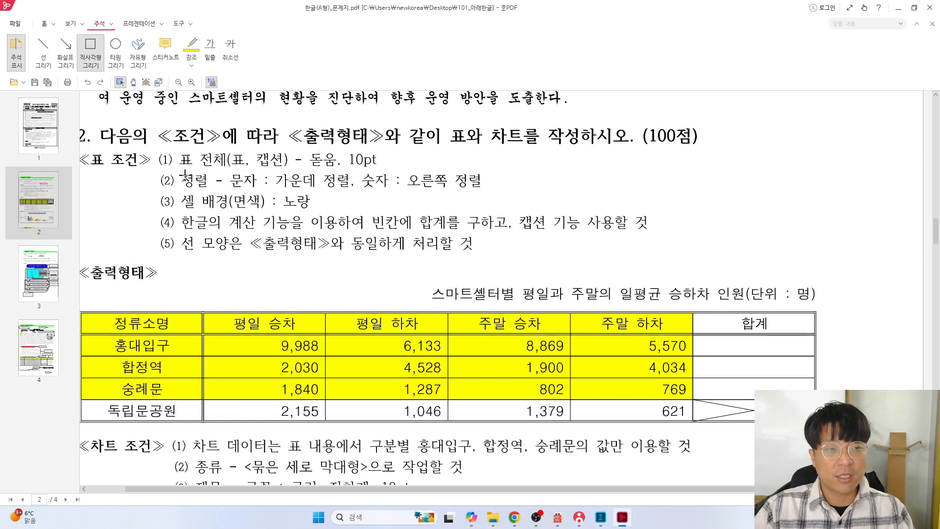
Box the '셀 배경(면색) : 노랑' condition in red on the exam PDF
drag(176, 192, 312, 211)
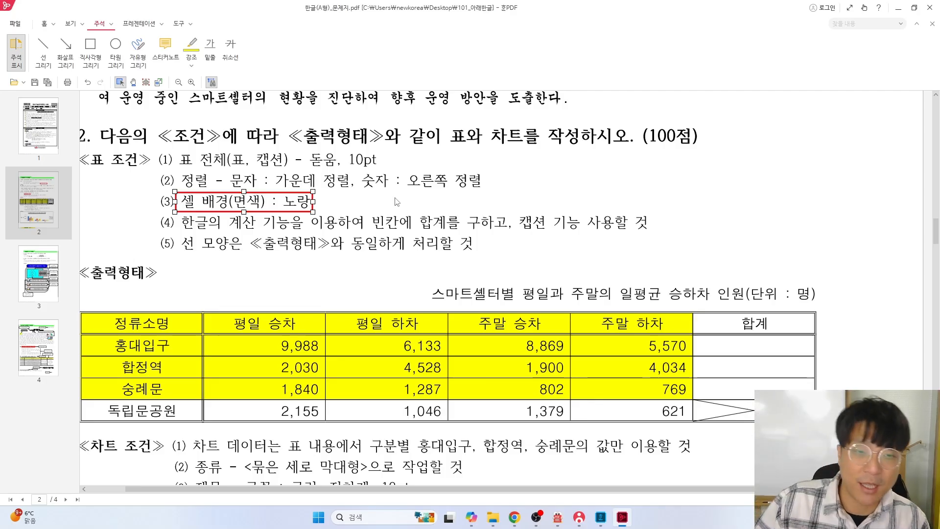
key(alt+Tab)
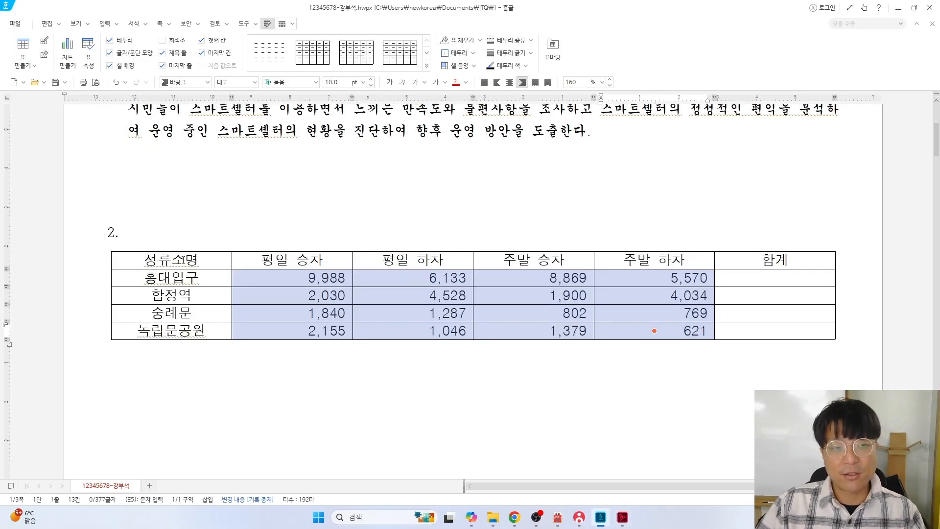
Fill the header row and the 홍대입구, 합정역, 숭례문 rows with yellow, excluding 합계
drag(171, 260, 669, 313)
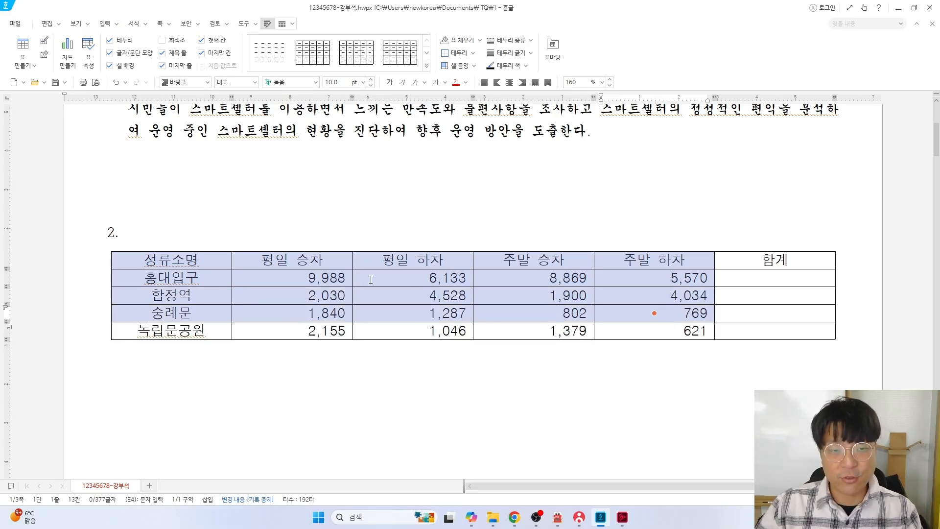
key(l)
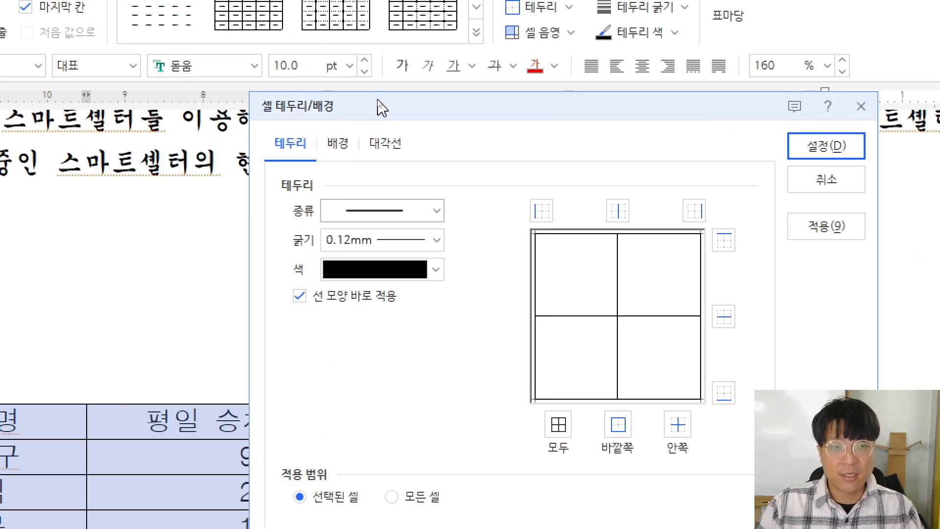
click(343, 147)
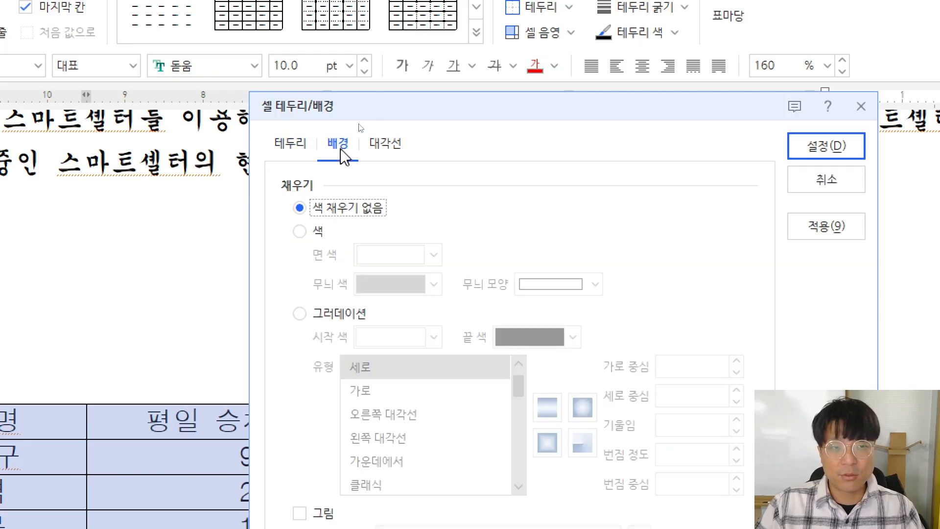
click(313, 208)
click(308, 231)
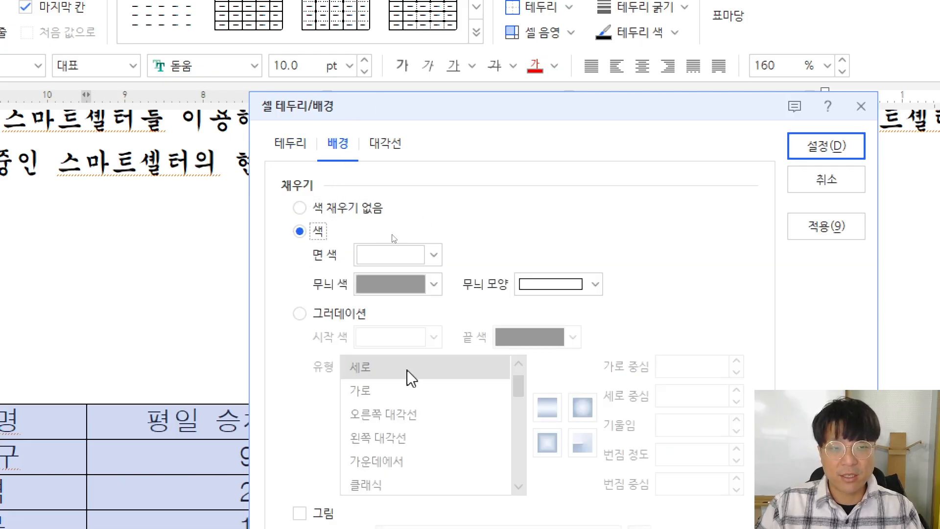
click(400, 255)
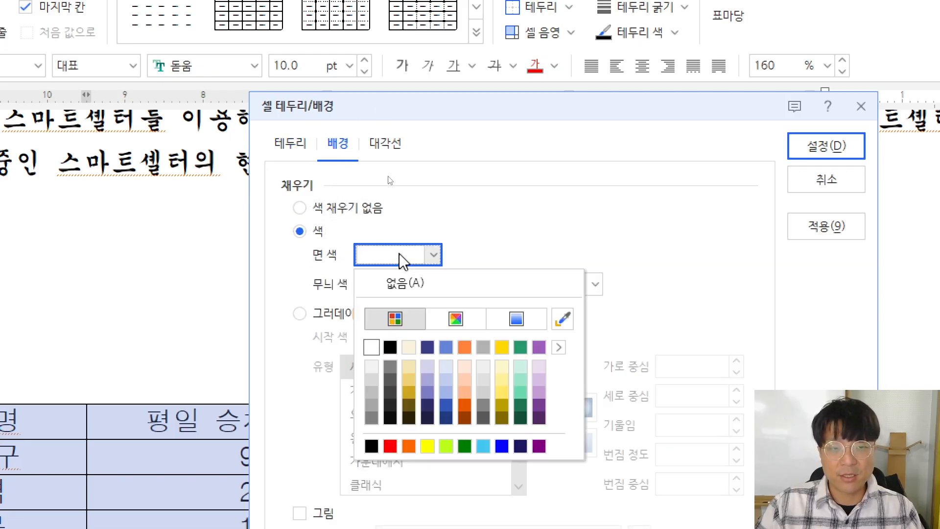
click(427, 446)
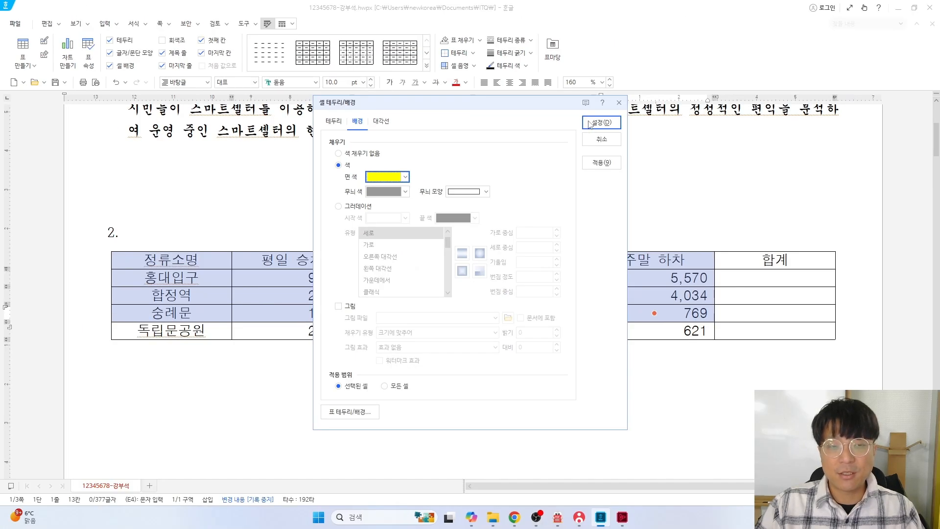
click(803, 147)
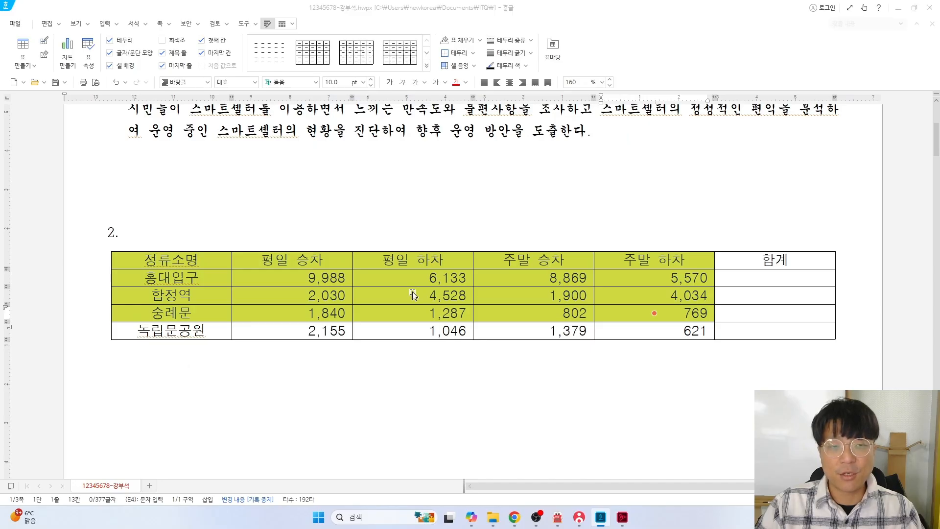
key(alt+Tab)
click(91, 52)
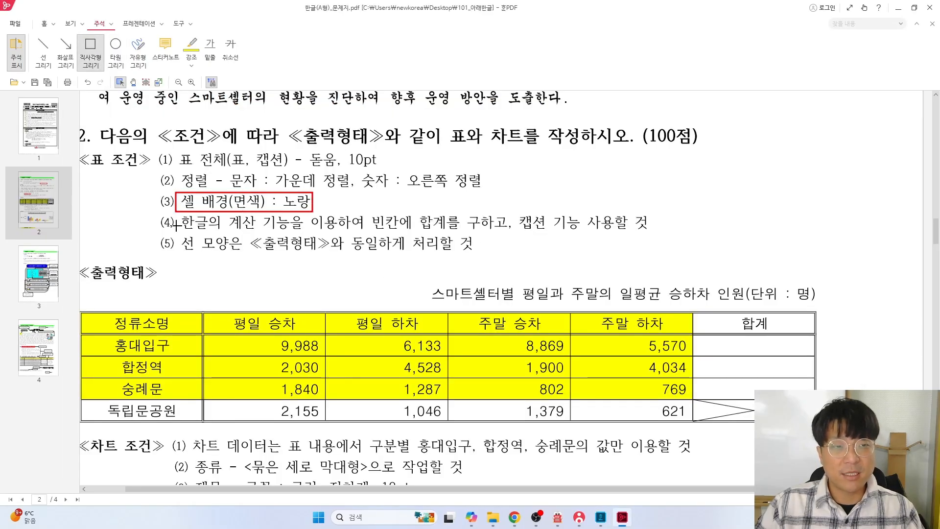
Replace the earlier red boxes with one around the first three rows' figures and 합계 cells
key(ctrl+z)
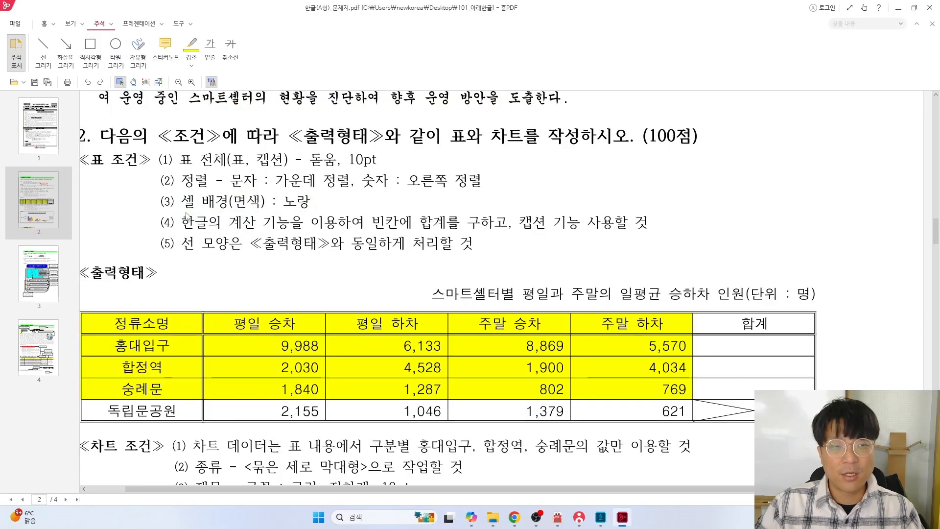
click(91, 51)
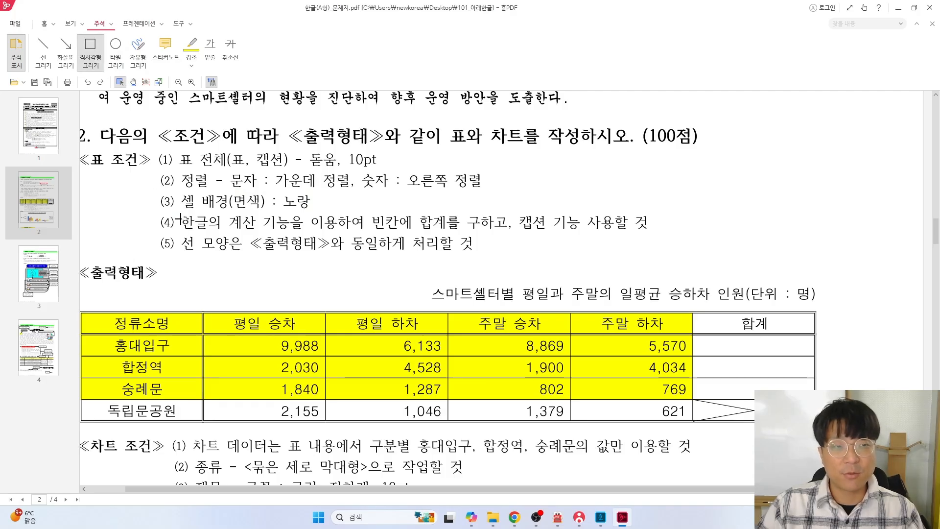
mouse_move(178, 214)
mouse_down()
mouse_move(334, 246)
mouse_move(450, 231)
mouse_up()
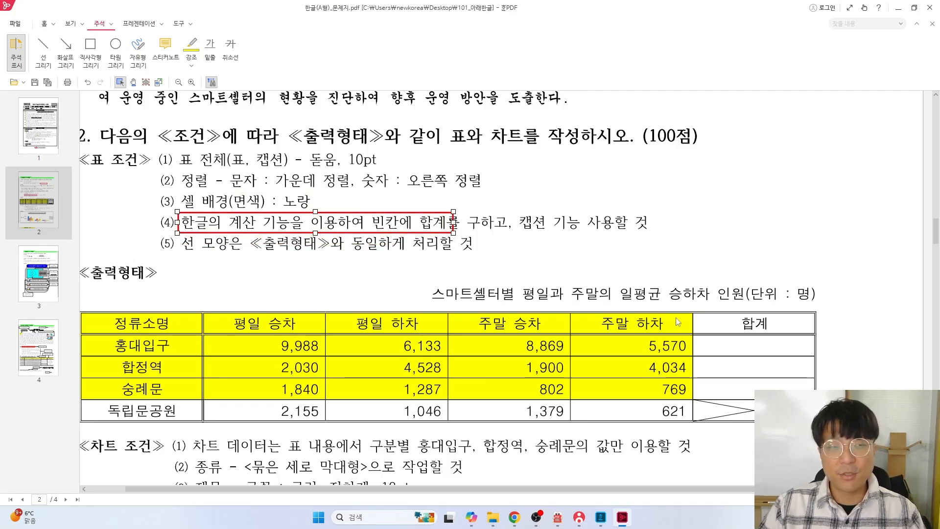
key(ctrl+z)
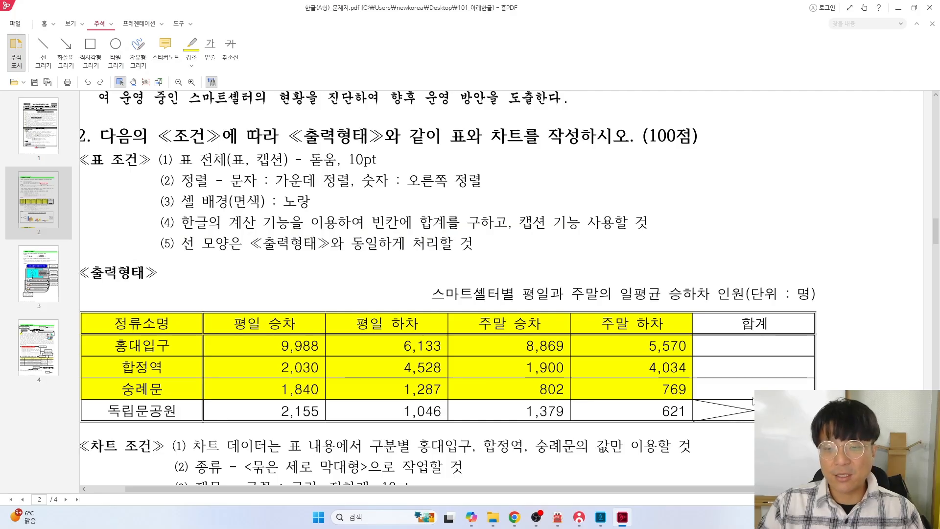
click(90, 51)
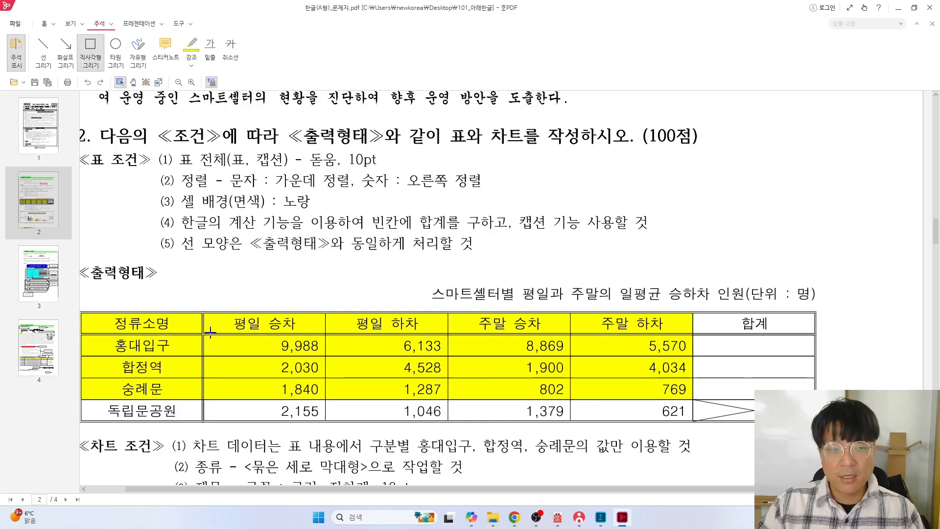
mouse_move(212, 334)
mouse_down()
mouse_move(273, 389)
mouse_move(531, 413)
mouse_move(819, 399)
mouse_move(810, 398)
mouse_up()
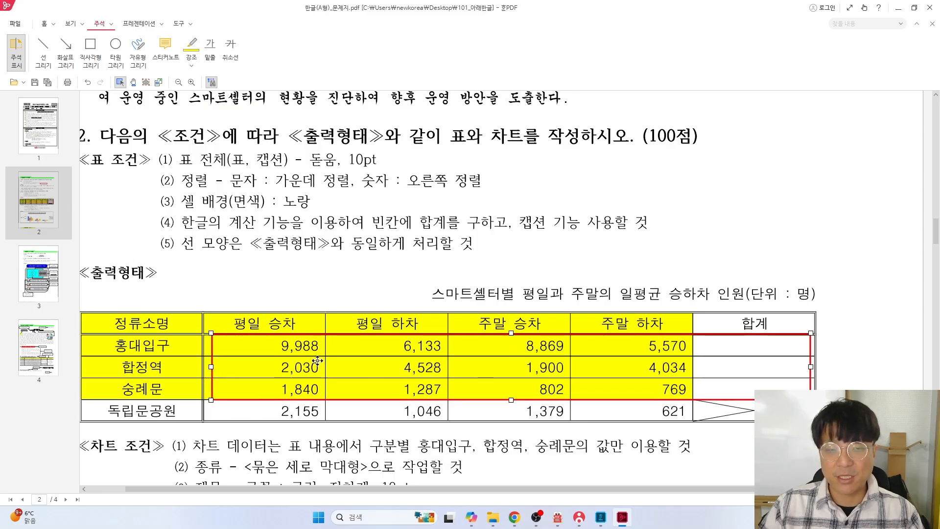
key(alt+Tab)
drag(279, 276, 489, 313)
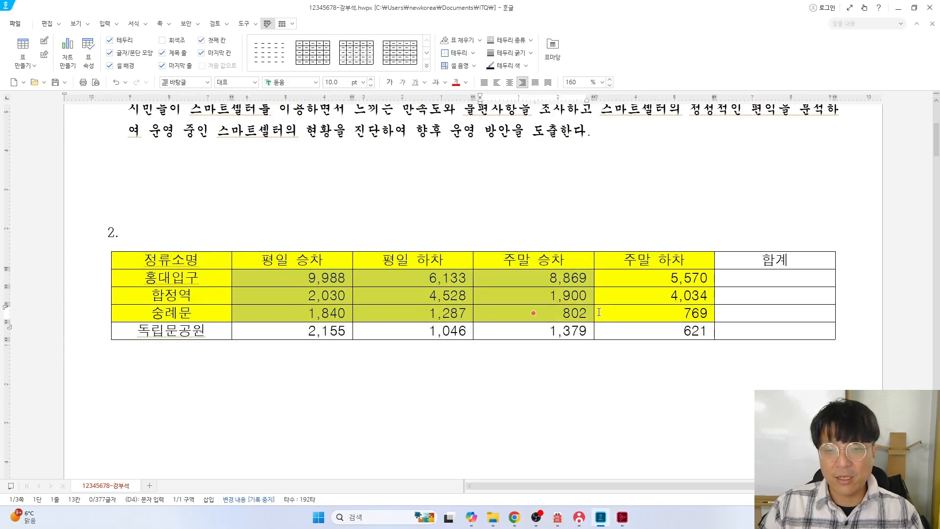
Fill 합계 with right-aligned block sums 30,560, 12,492 and 4,698 for the first three stations
drag(599, 312, 635, 311)
drag(703, 312, 796, 312)
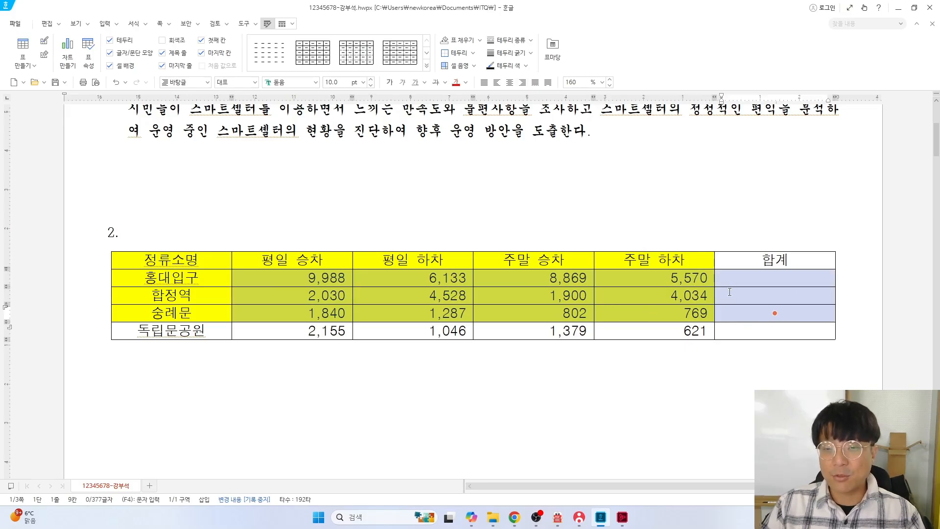
right_click(696, 296)
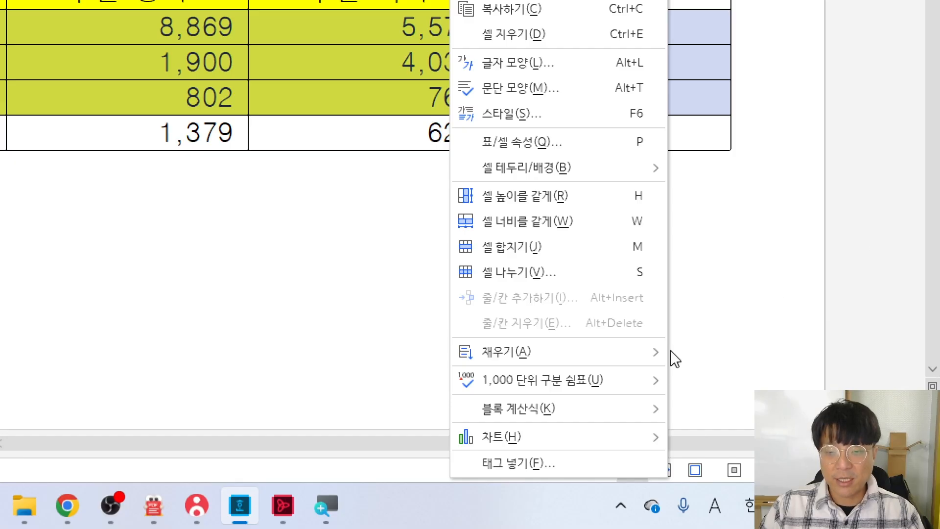
mouse_move(631, 400)
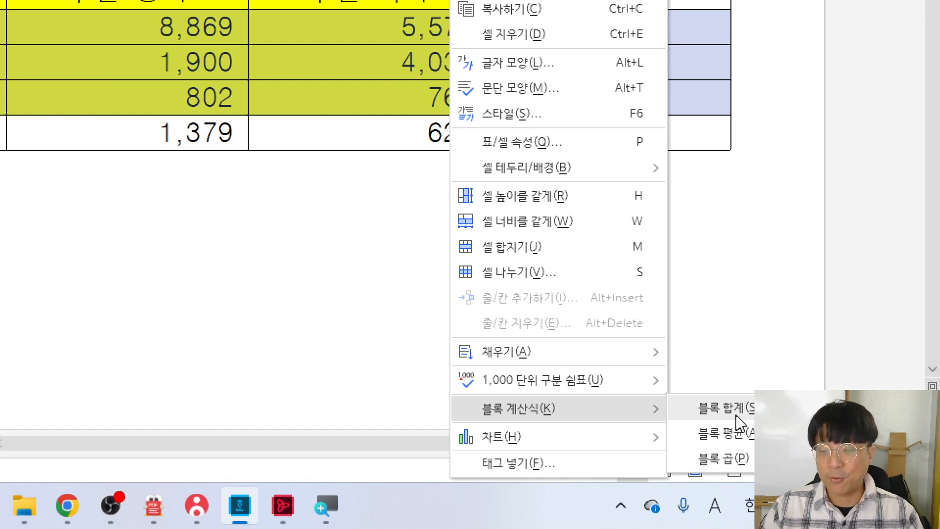
click(736, 417)
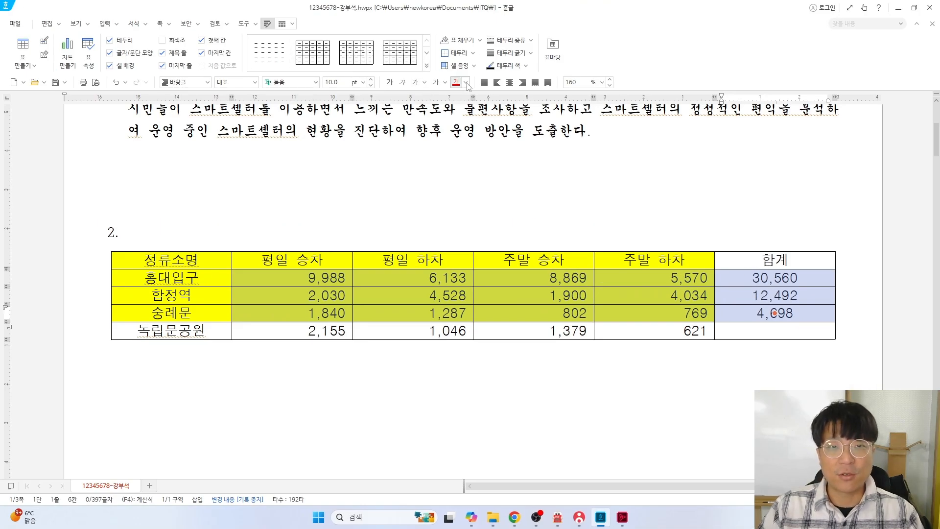
click(523, 83)
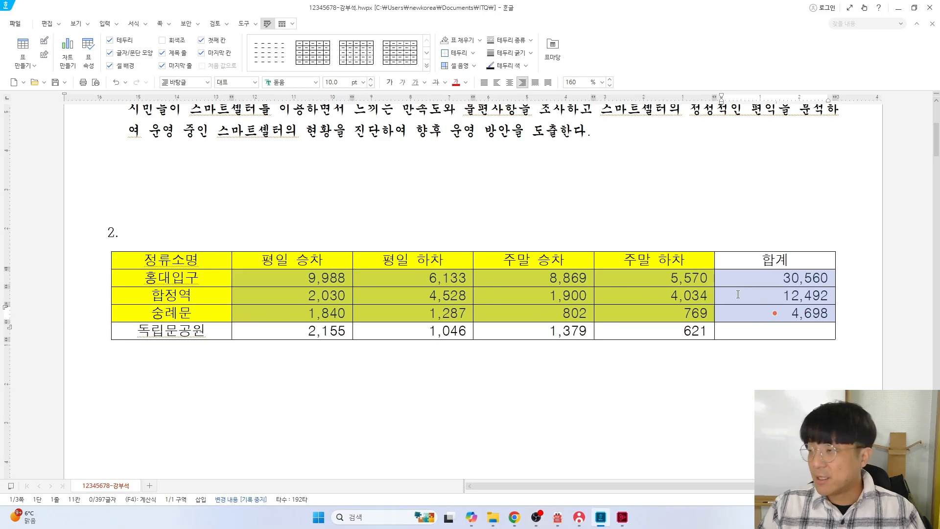
key(ctrl+z)
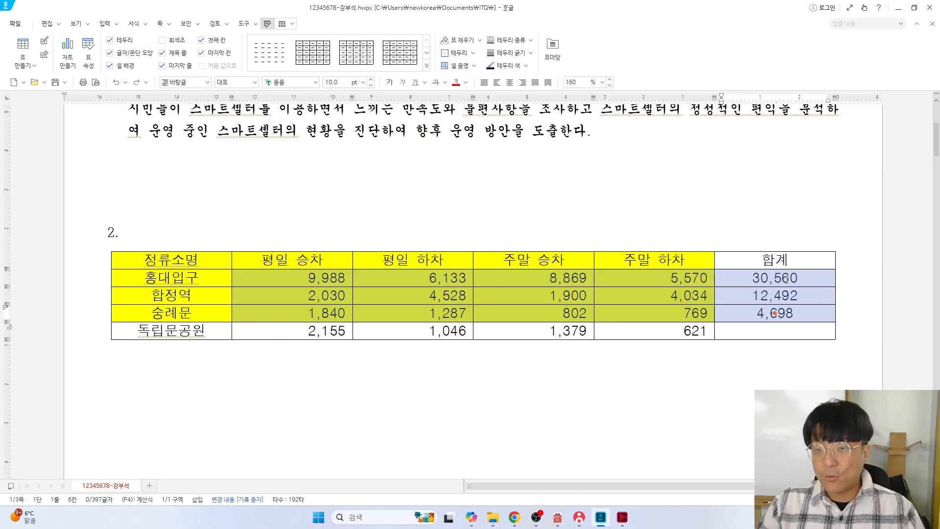
click(522, 82)
key(alt+Tab)
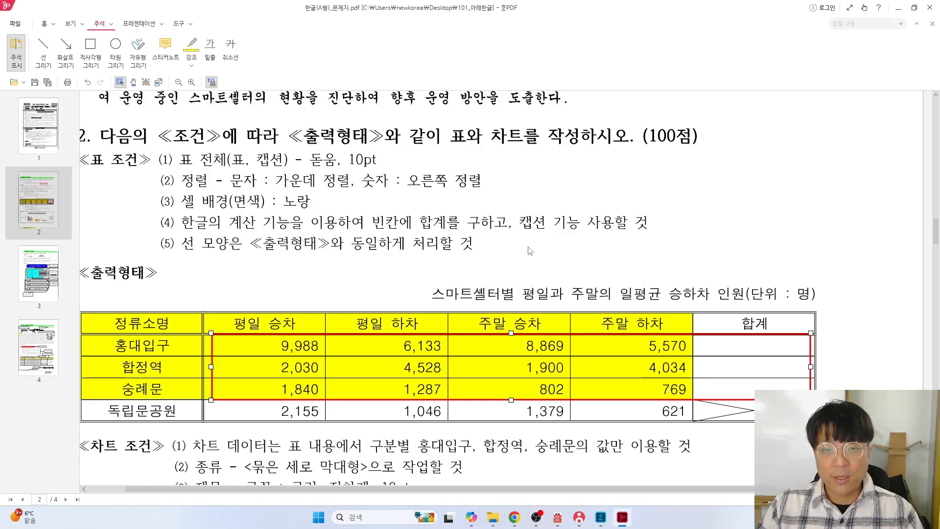
Add a caption positioned above the table
key(alt+Tab)
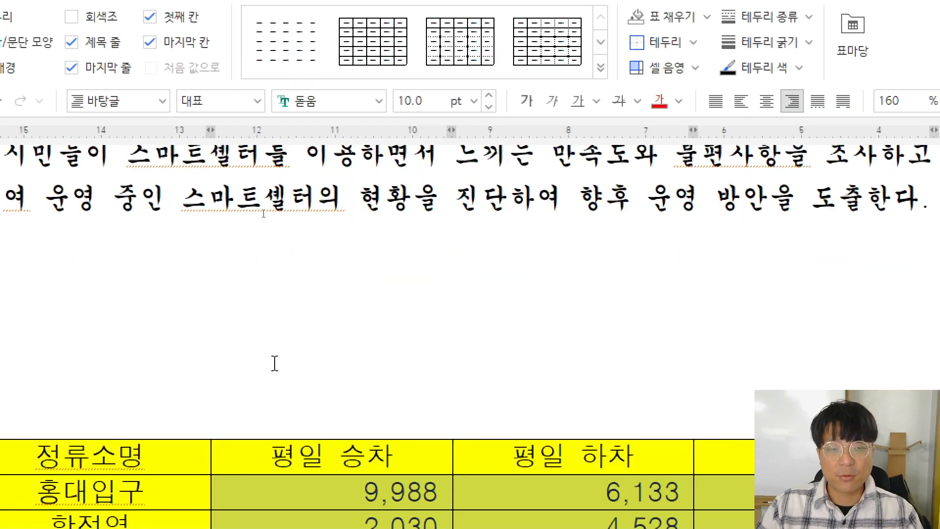
click(275, 363)
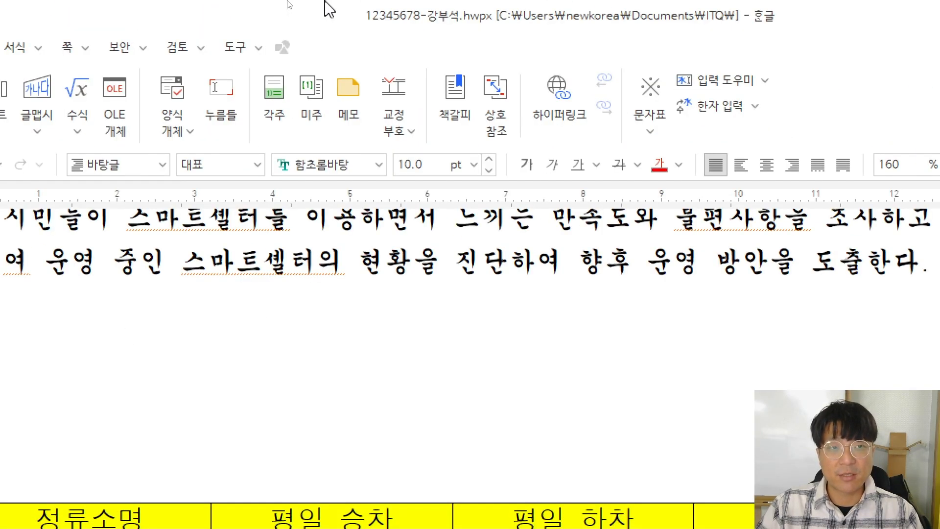
click(301, 479)
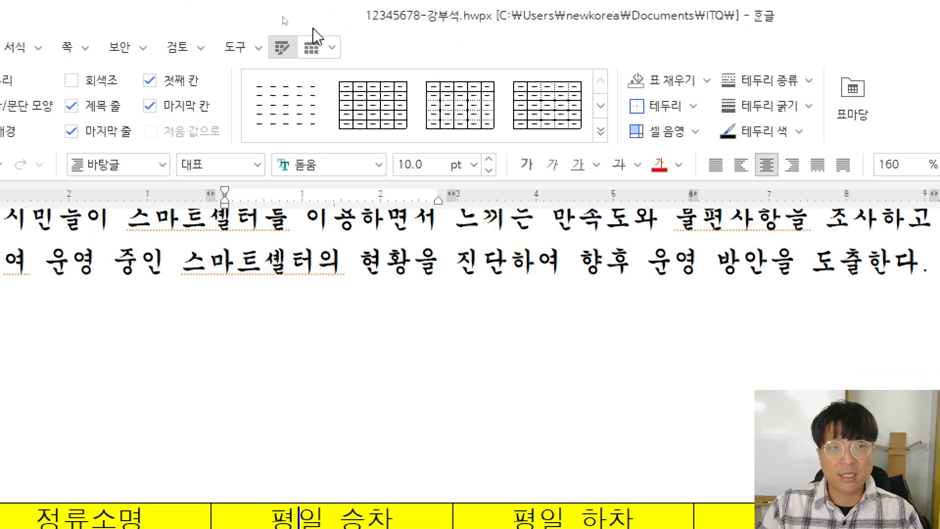
click(311, 49)
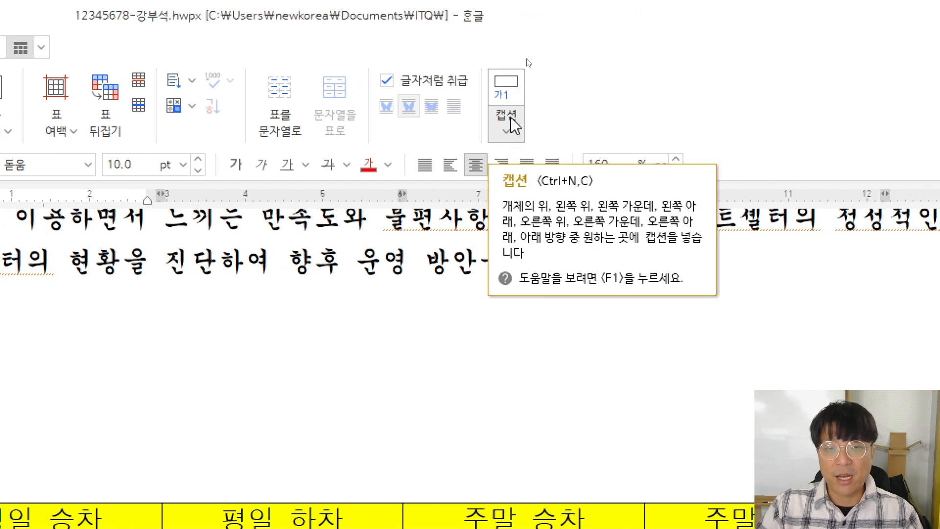
click(507, 131)
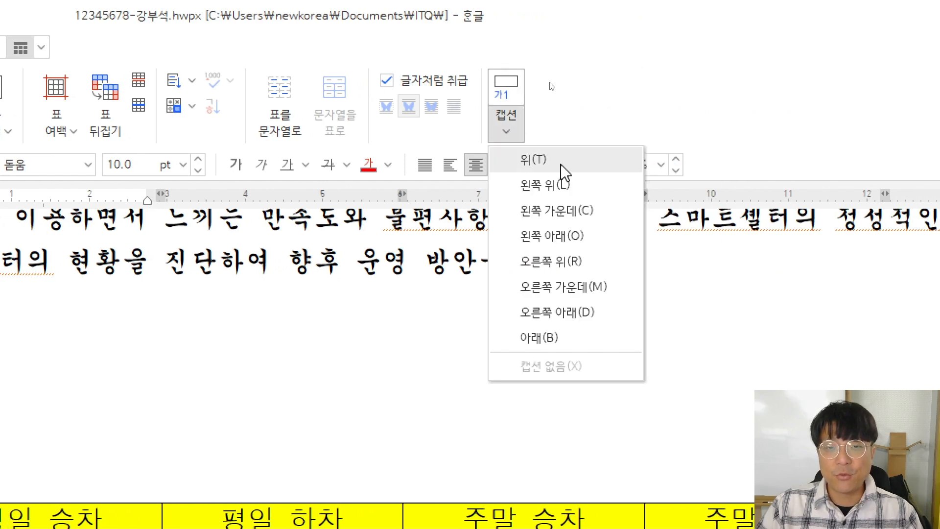
click(539, 165)
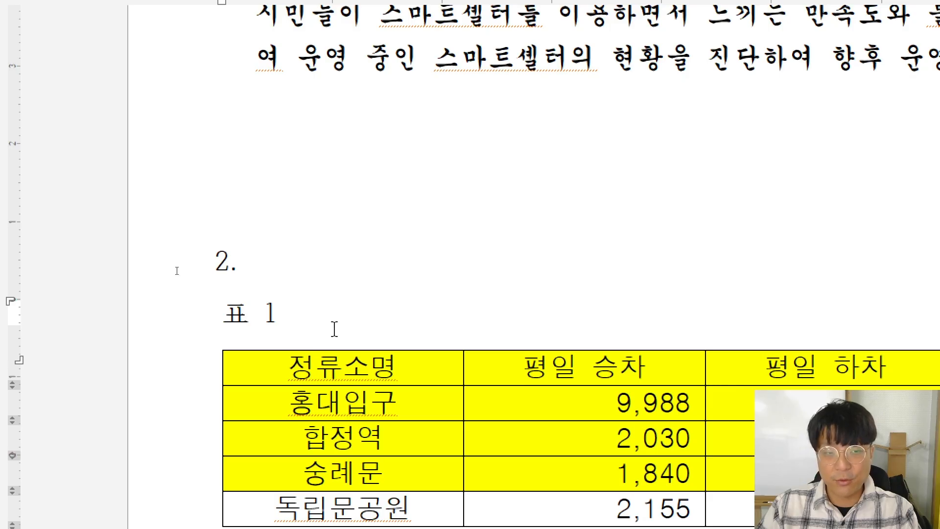
Delete the caption's automatic number and 표 label, leaving an empty caption line
key(BackSpace)
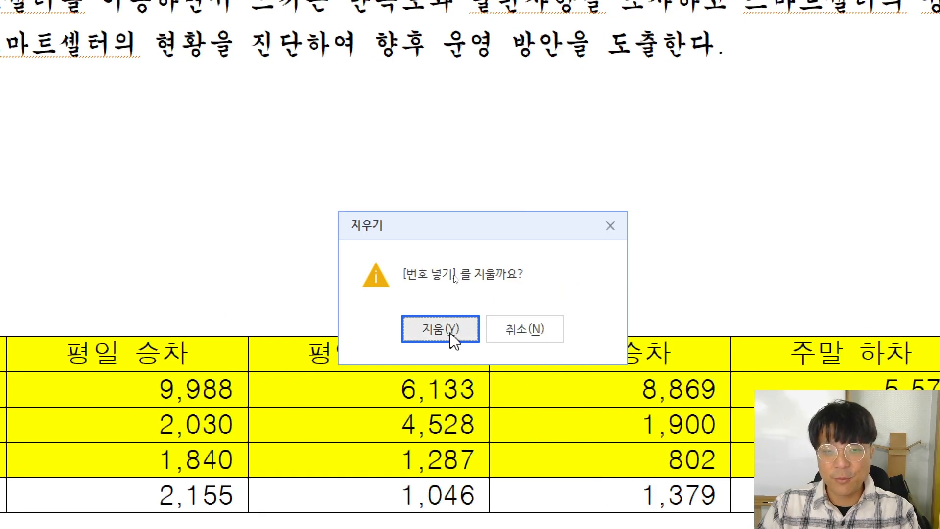
click(441, 329)
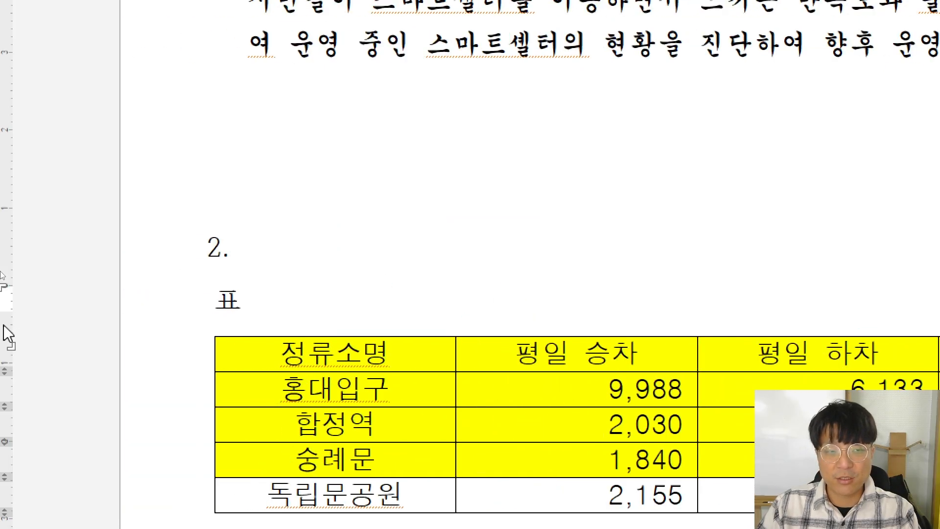
key(BackSpace)
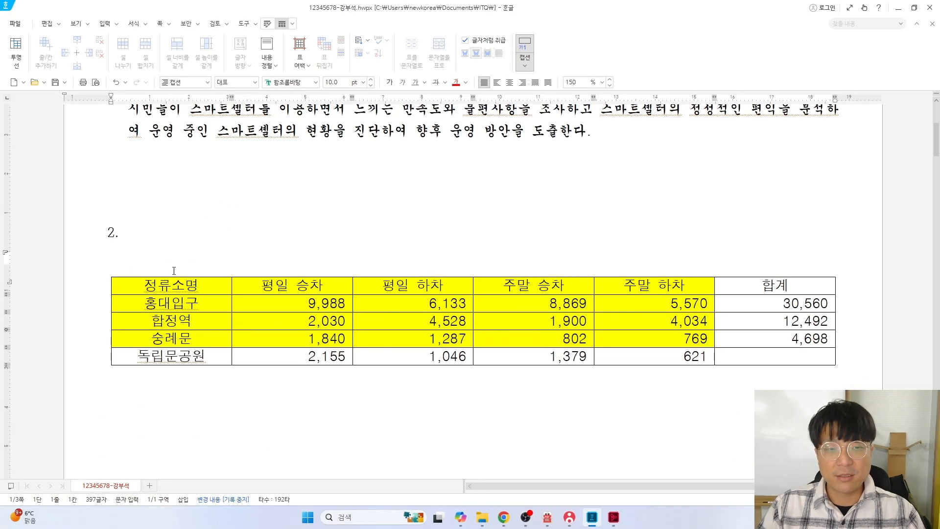
key(alt+Tab)
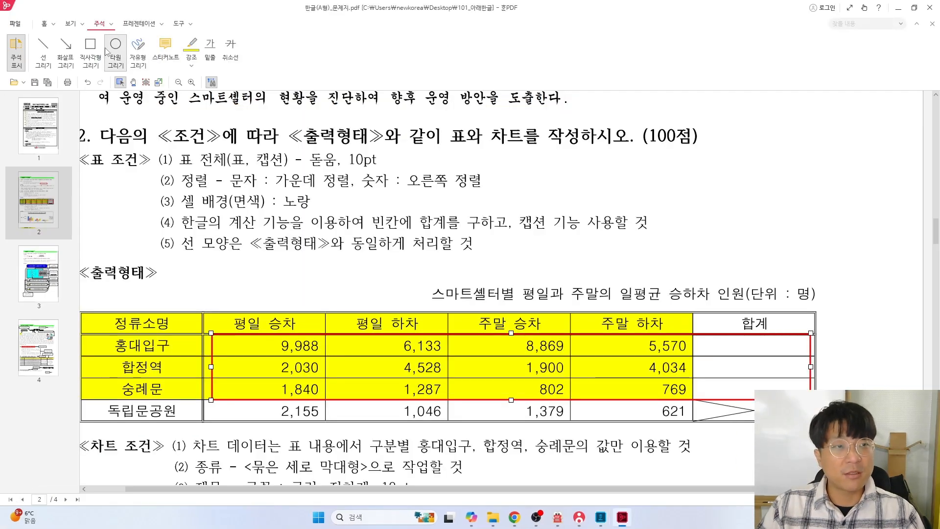
Box the sample caption in red and type '스마트셀터별 평일과 주말의 일평균 승하차 인원(단위 : 명)' as the caption
click(90, 50)
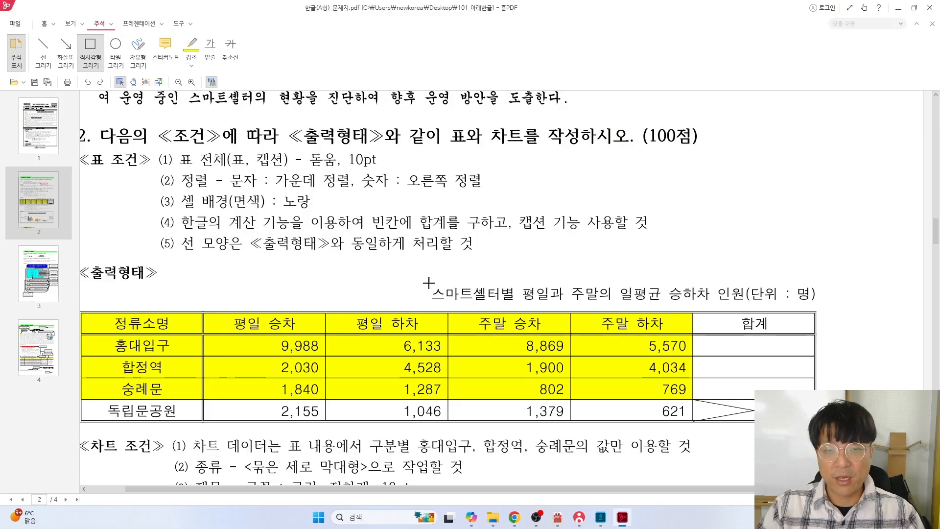
mouse_move(428, 283)
mouse_down()
mouse_move(548, 307)
mouse_move(823, 308)
mouse_up()
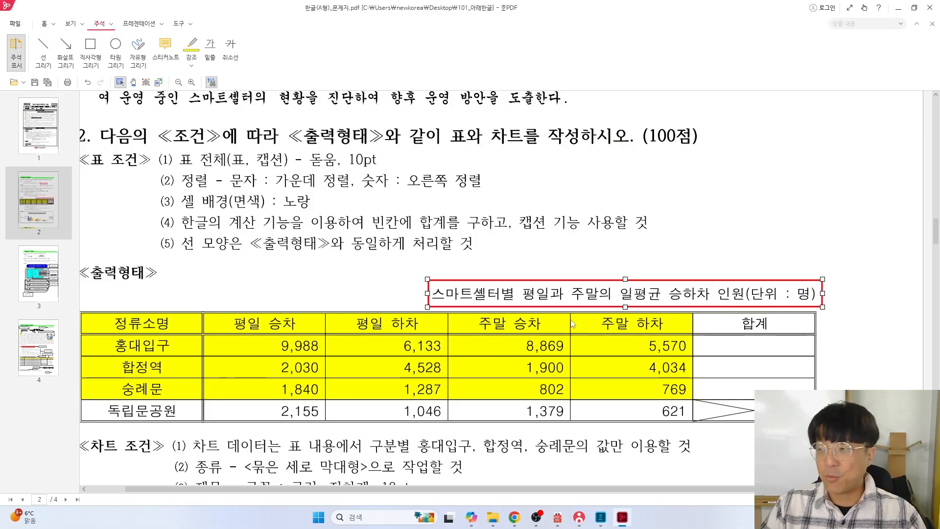
key(alt+Tab)
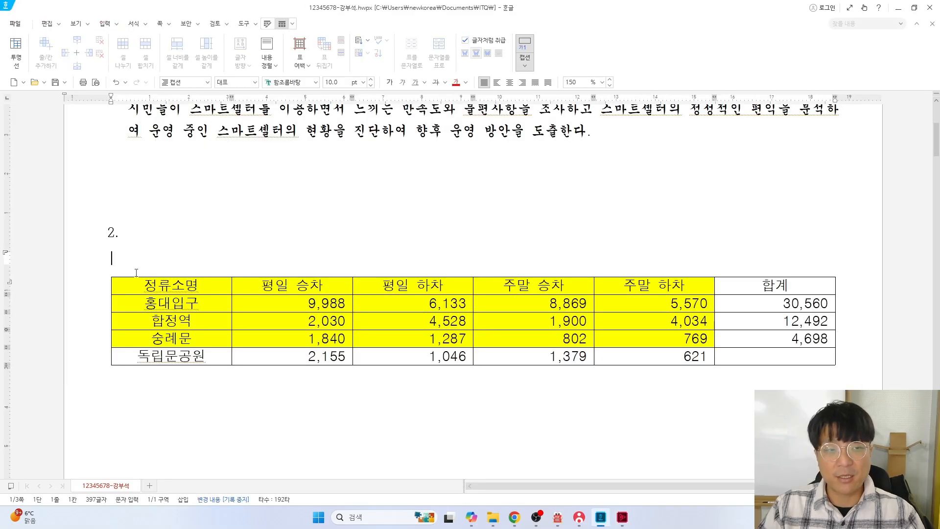
text(스마트)
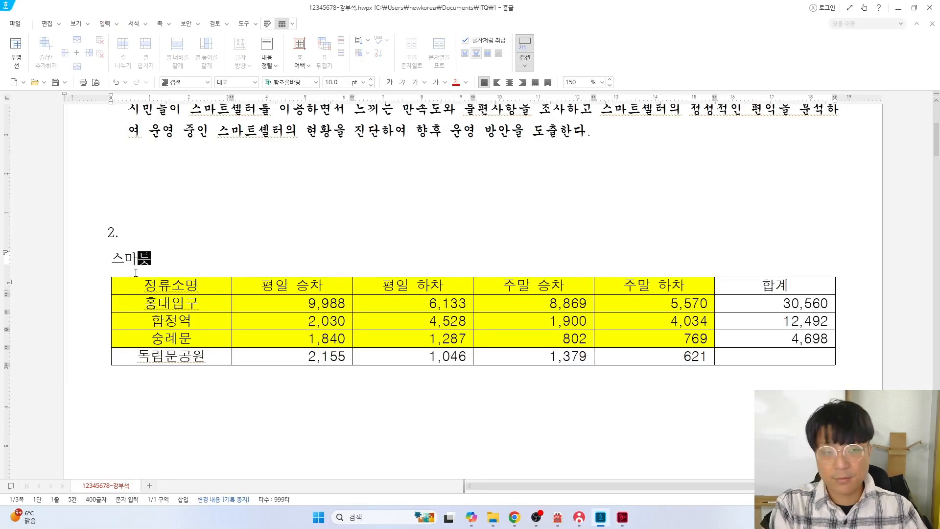
text(셀터별 평일)
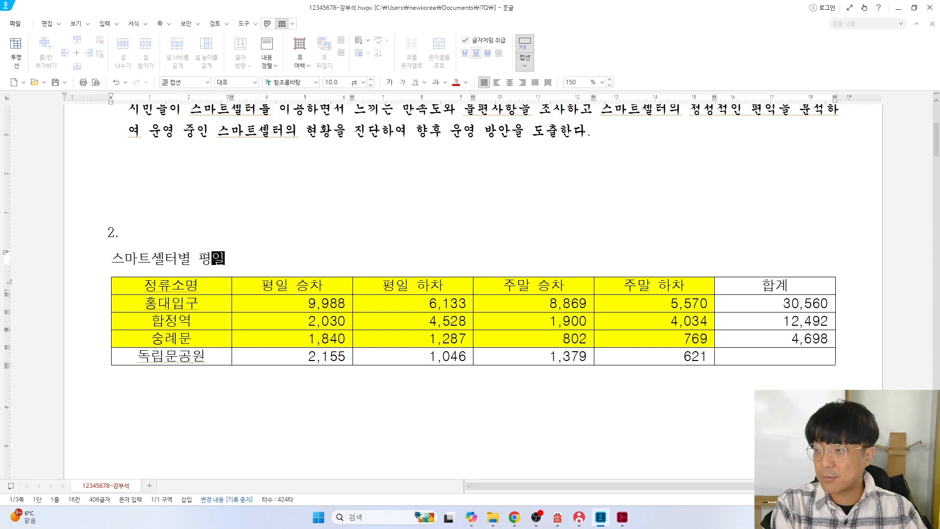
text(과 주말의 일)
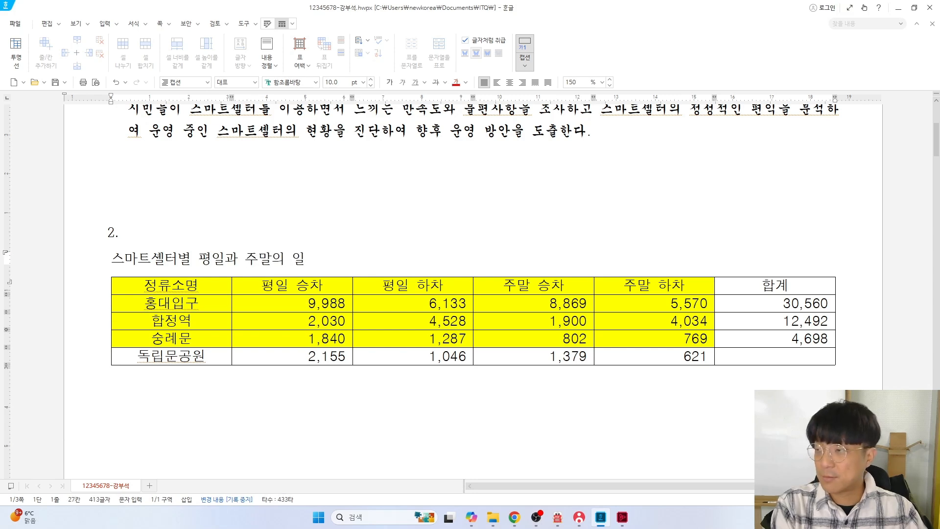
text(평균 승하차 ㅇ)
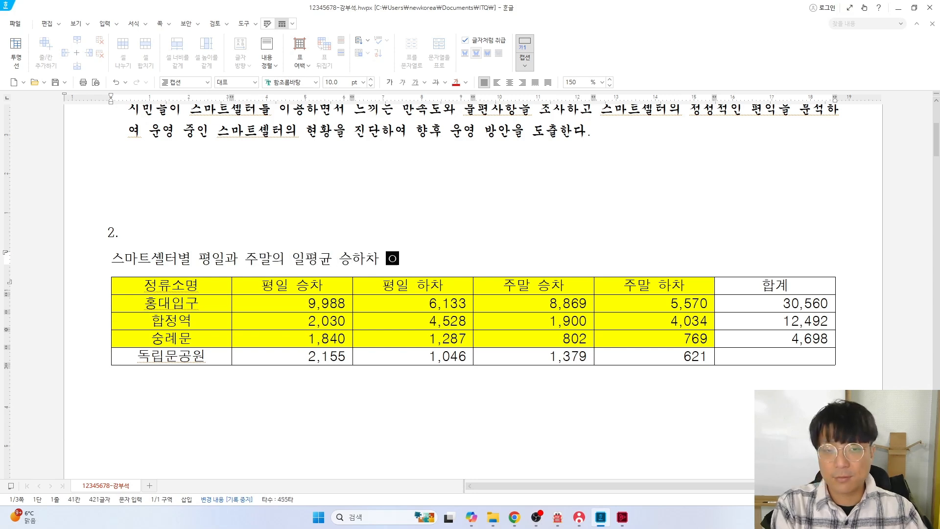
text(인원(단위 : 명))
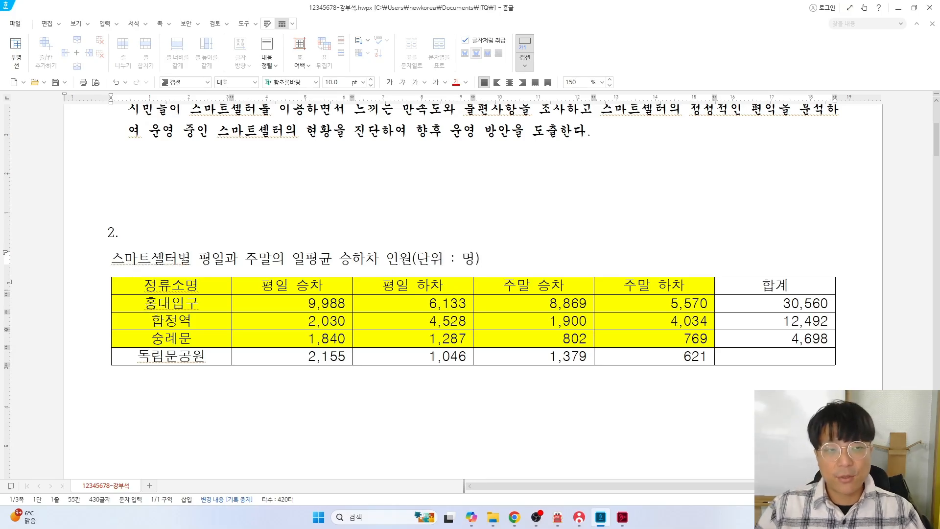
key(alt+Tab)
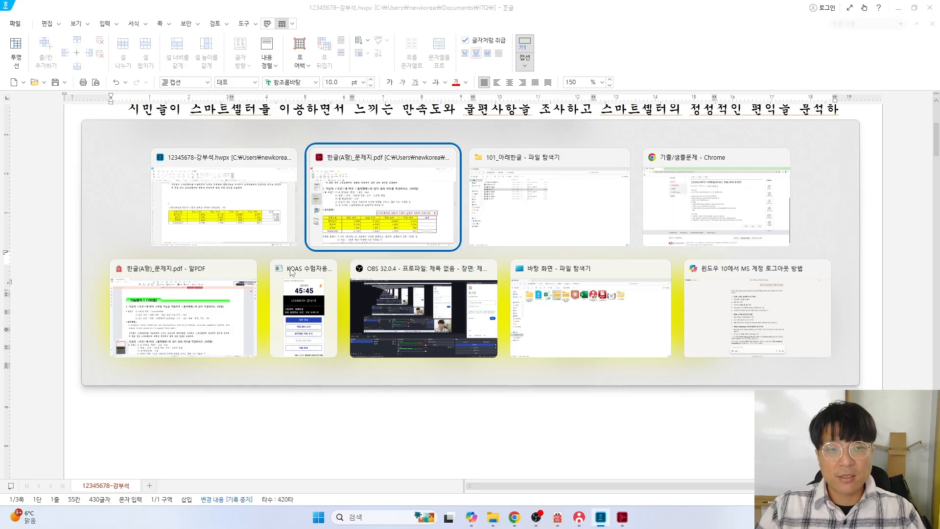
Box '캡션' and '돋움, 10pt' in the table conditions in red
click(90, 49)
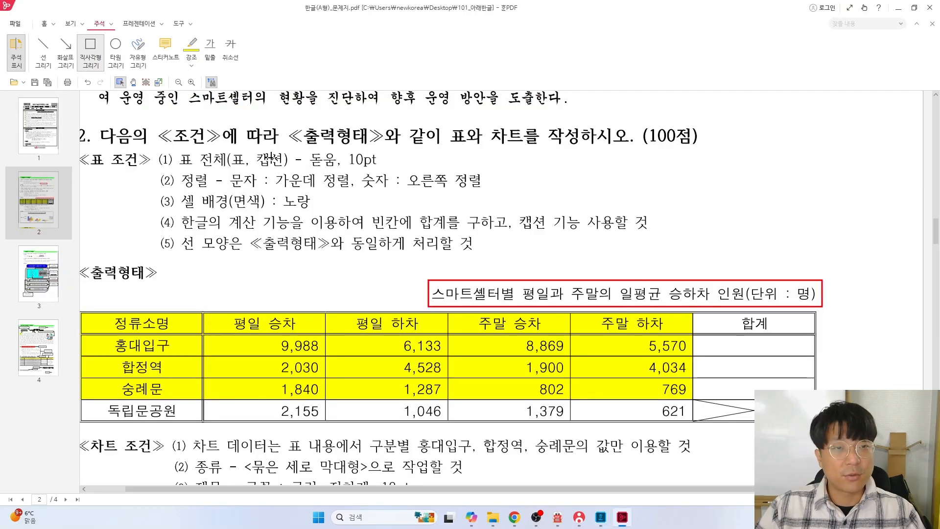
mouse_move(250, 149)
mouse_down()
mouse_move(288, 171)
mouse_move(385, 172)
mouse_up()
click(97, 47)
key(alt+Tab)
key(Tab)
click(412, 239)
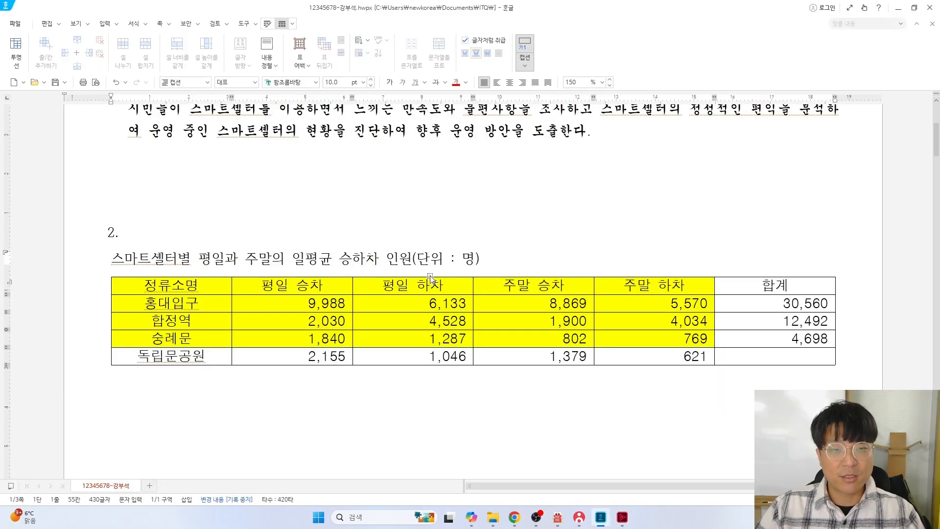
Set the caption line to 돋움 and right-align it above the table
drag(480, 259, 99, 250)
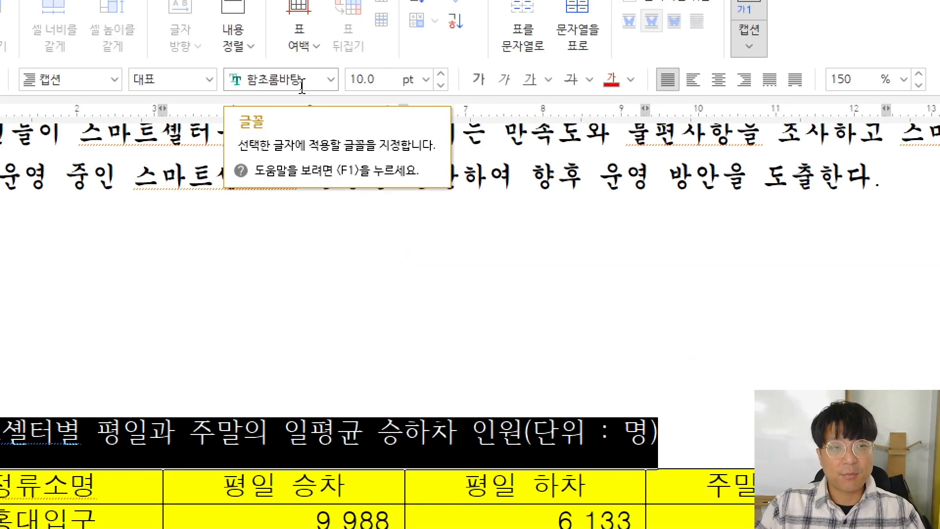
click(332, 81)
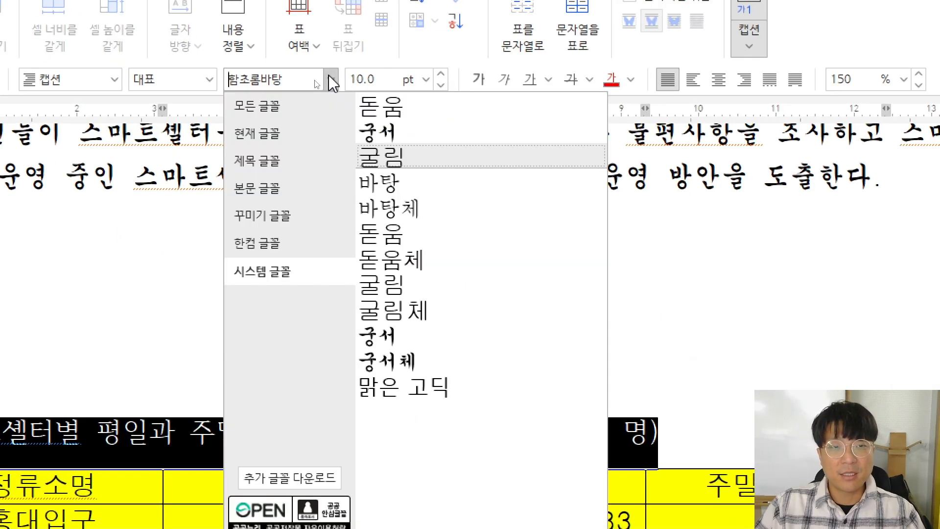
click(414, 116)
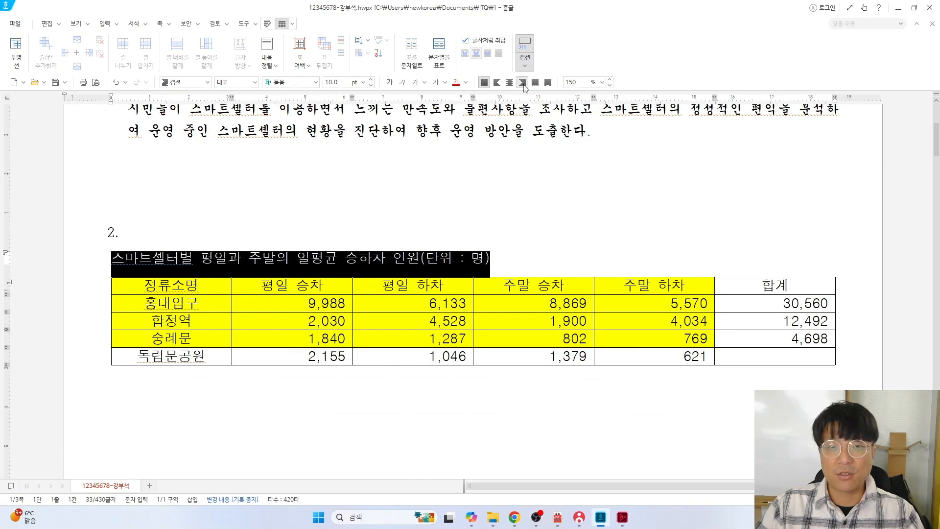
key(ctrl+shift+r)
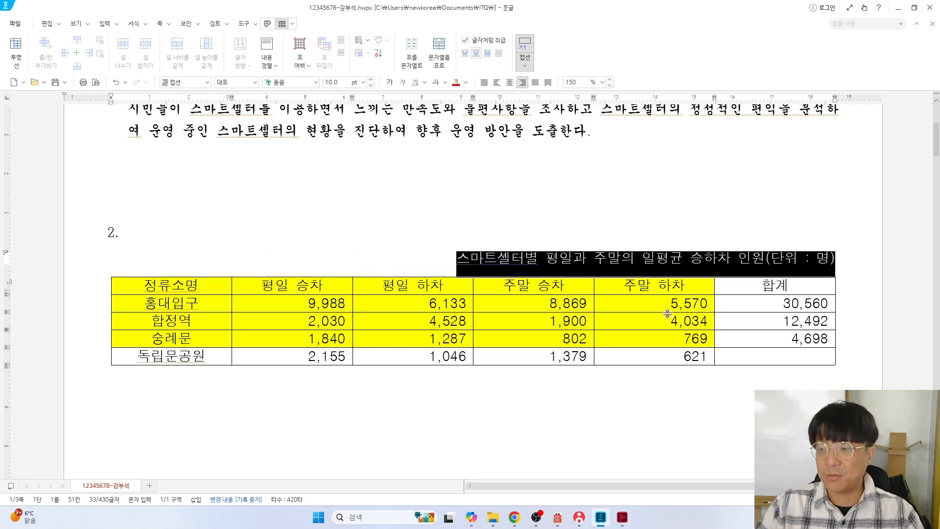
key(alt+Tab)
Clear the earlier red boxes from the exam sheet
scroll(227, 307, down, 5)
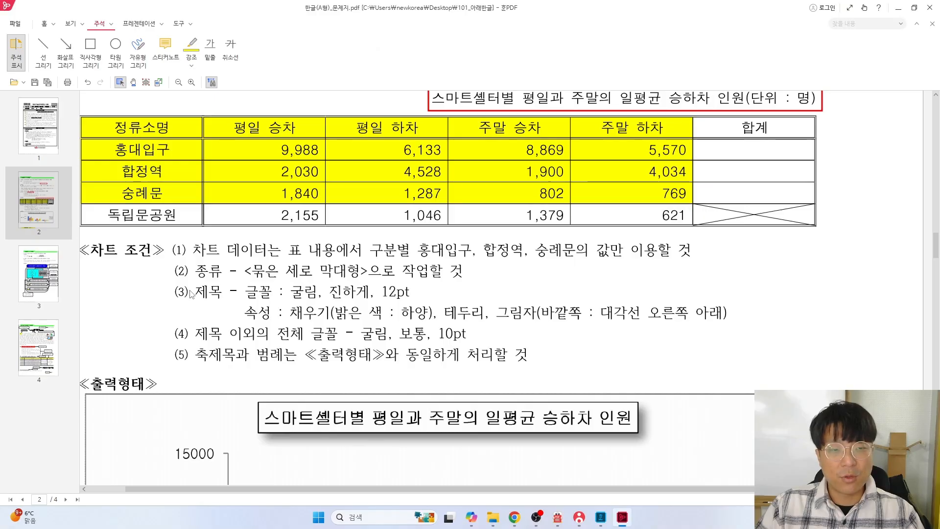
scroll(191, 294, up, 5)
click(93, 56)
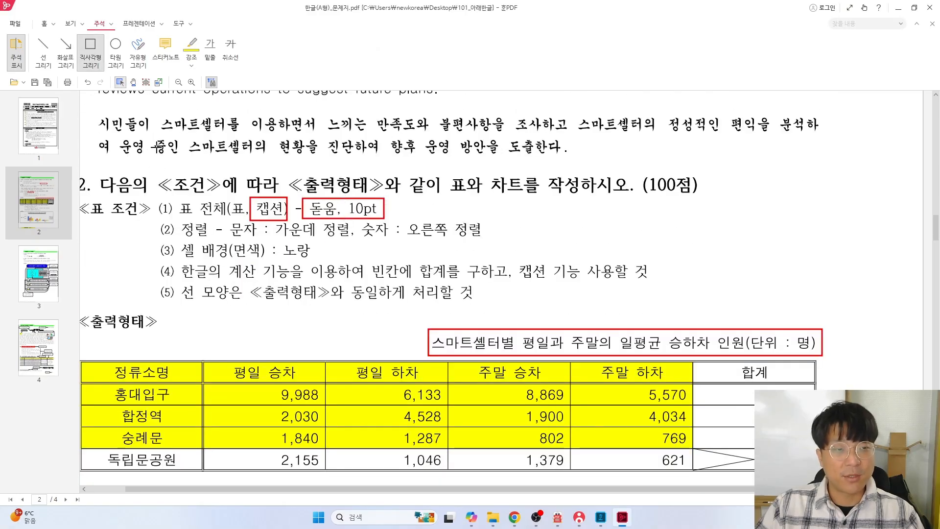
mouse_move(179, 283)
mouse_down()
mouse_move(377, 306)
mouse_move(480, 306)
mouse_up()
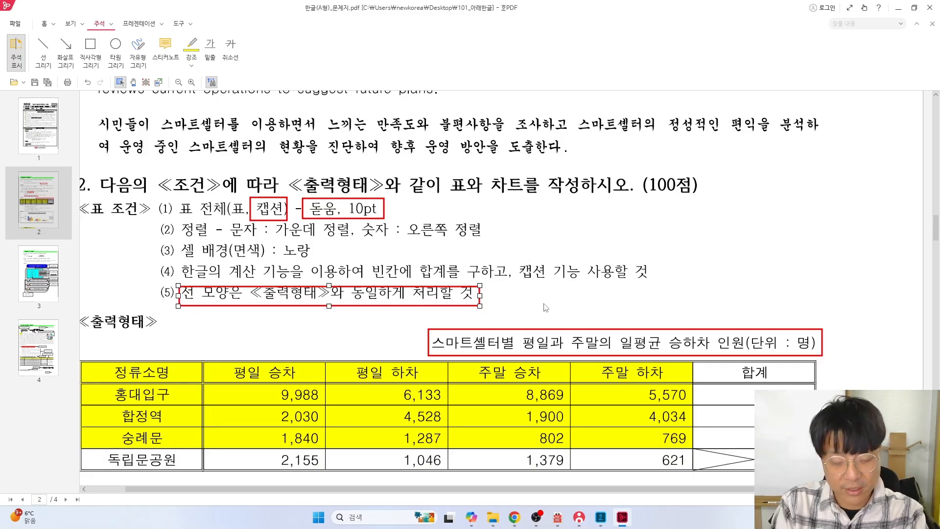
key(ctrl+z)
key(ctrl+z)
key(ctrl+z)
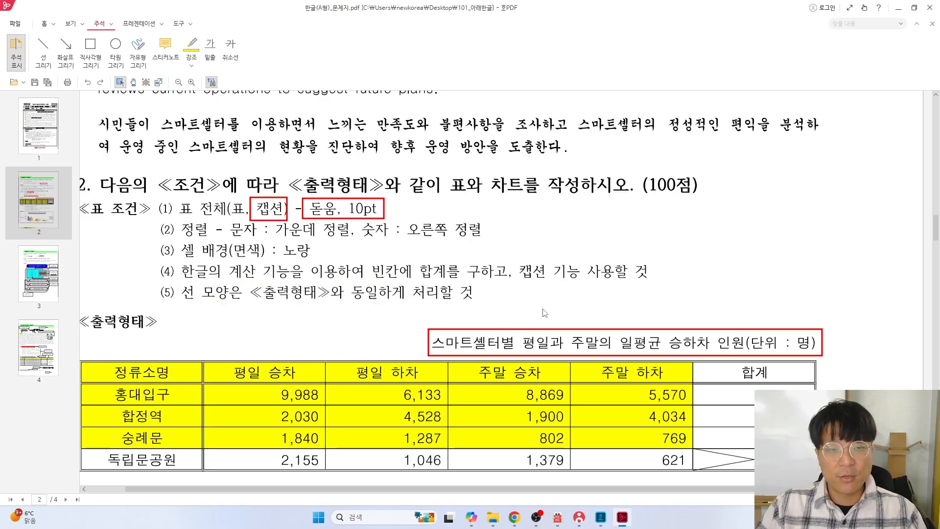
Outline the whole sample table, its 정류소명 column and its header row in red
scroll(544, 310, down, 2)
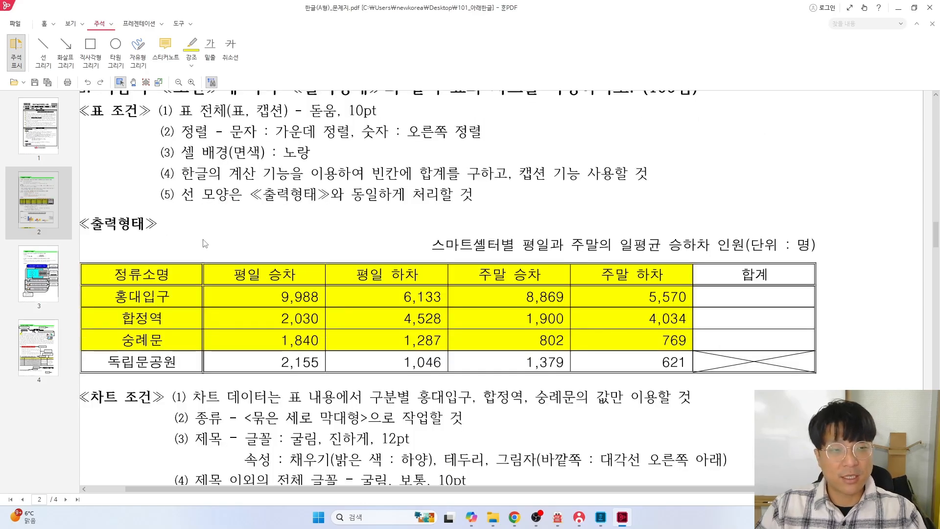
click(90, 49)
scroll(174, 272, down, 1)
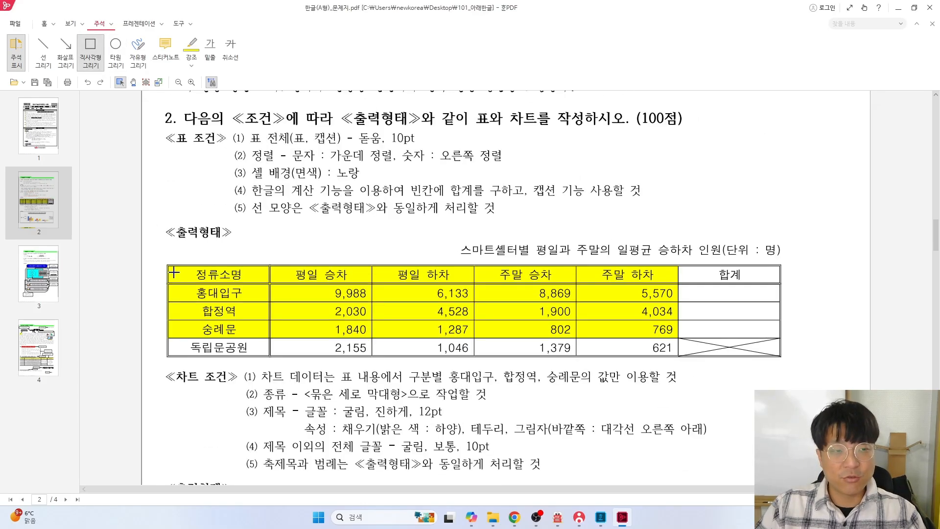
mouse_move(167, 263)
mouse_down()
mouse_move(368, 320)
mouse_move(783, 355)
mouse_up()
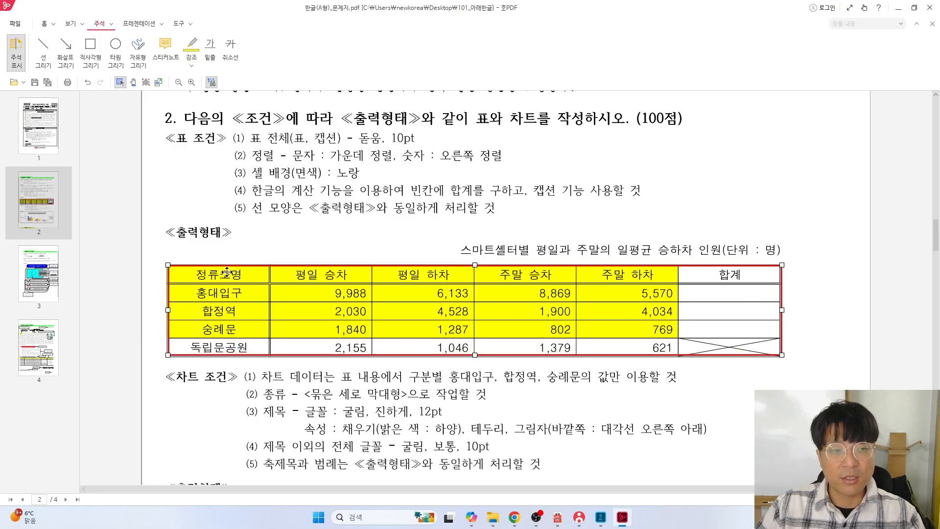
click(90, 49)
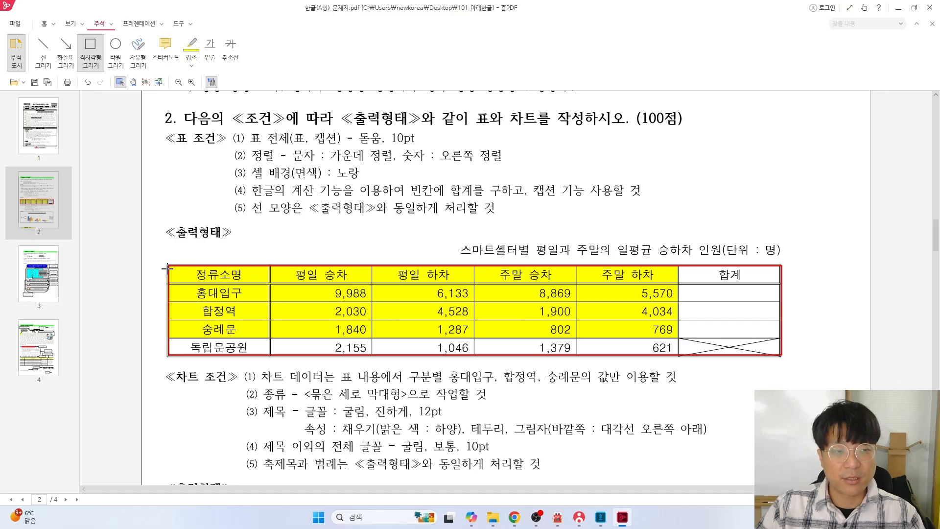
mouse_move(167, 263)
mouse_down()
mouse_move(276, 359)
mouse_move(270, 354)
mouse_up()
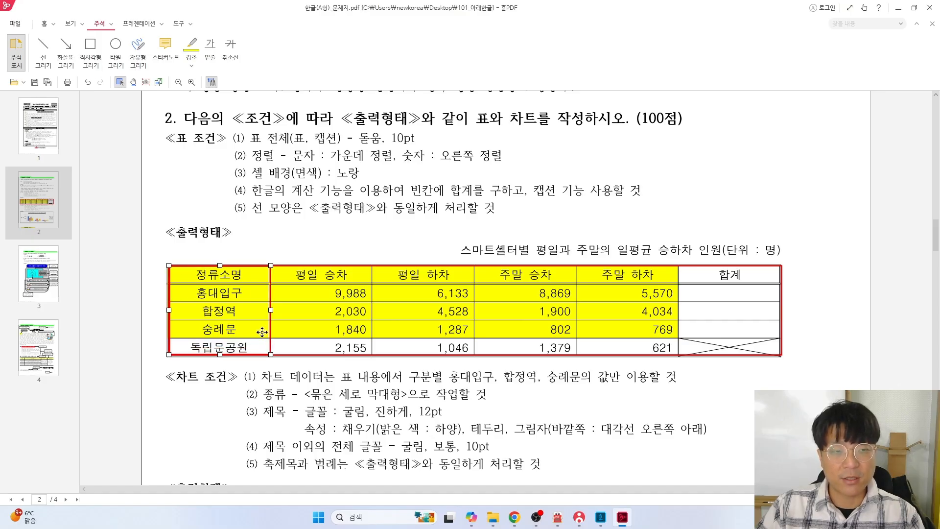
click(90, 49)
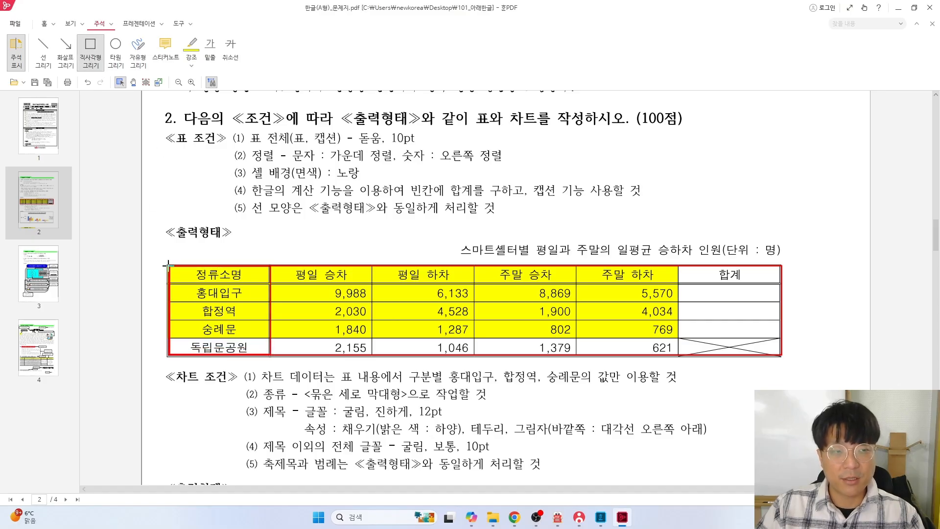
drag(168, 265, 783, 284)
key(alt+Tab)
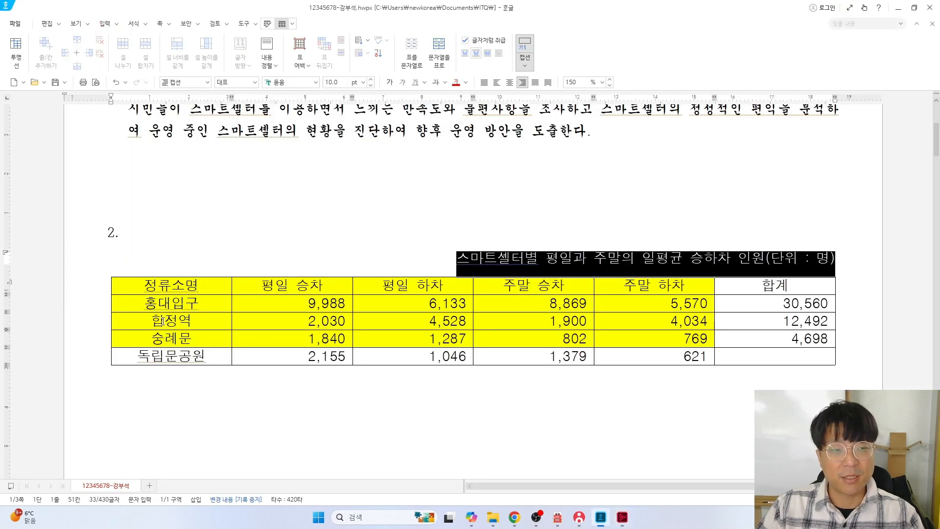
Give the whole table a double-line outer border
drag(153, 283, 778, 353)
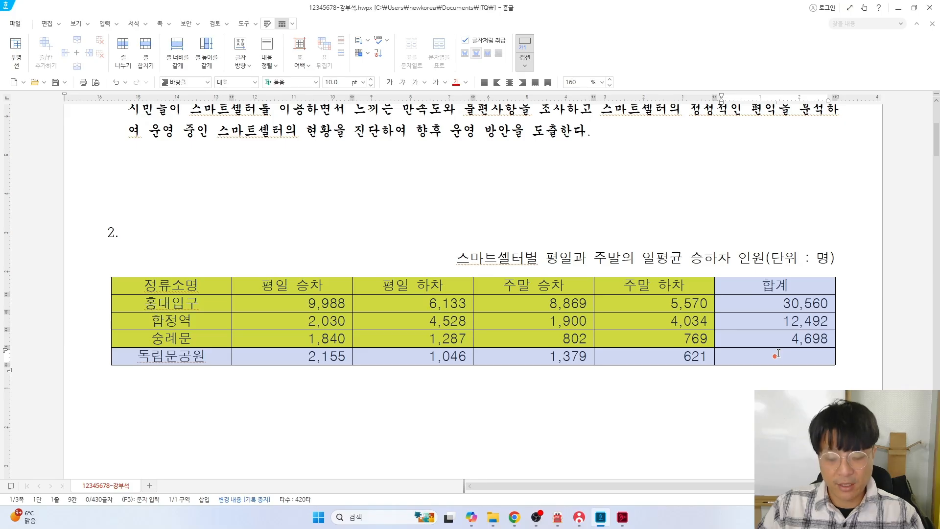
key(l)
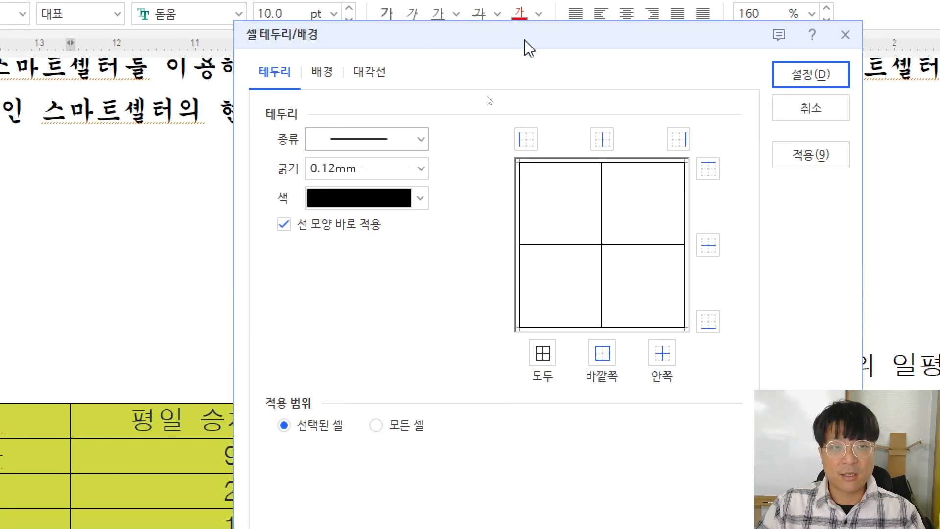
click(223, 137)
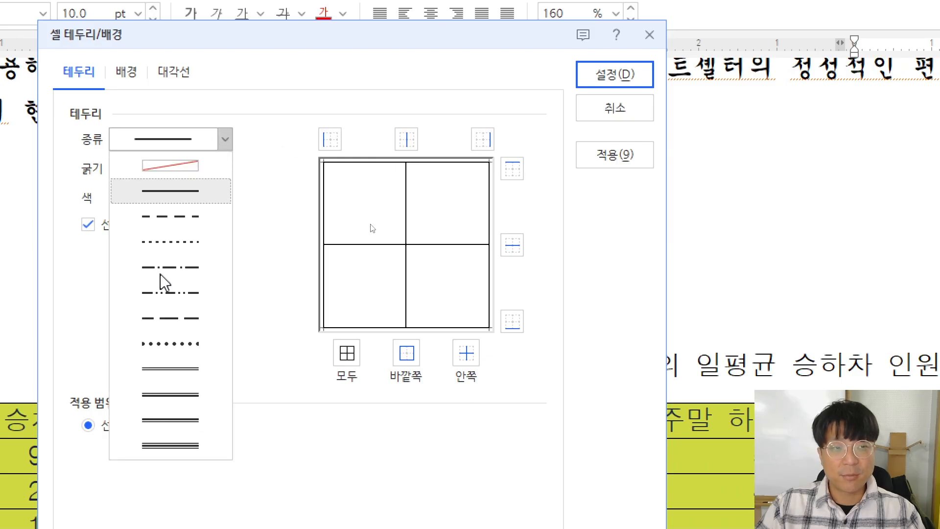
click(174, 371)
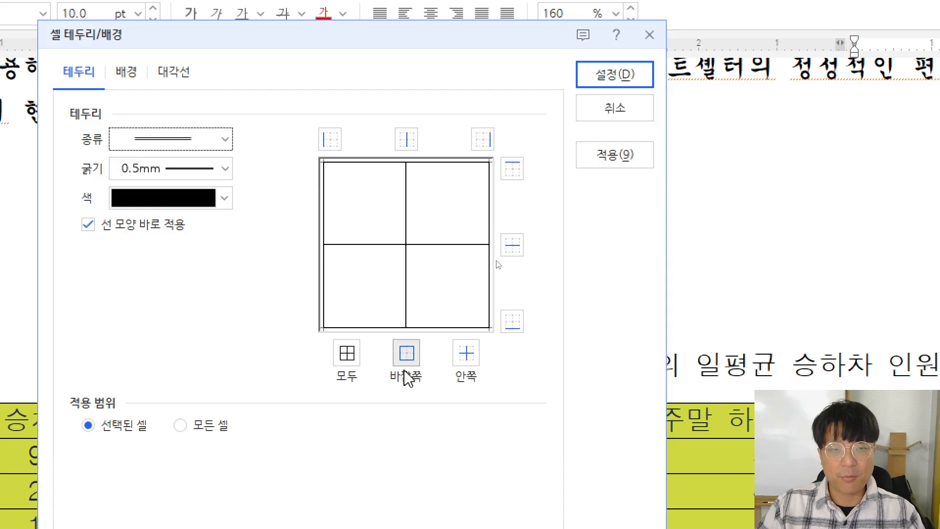
click(409, 357)
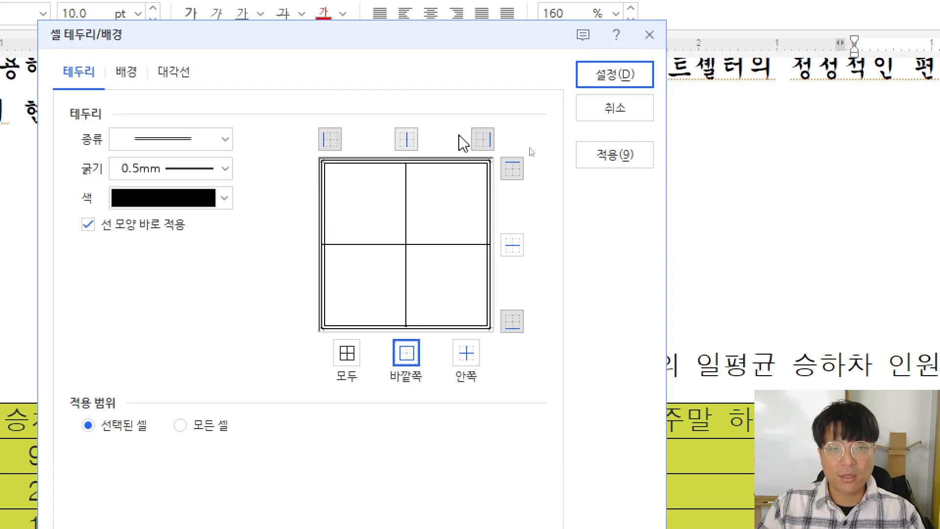
click(620, 68)
drag(171, 286, 182, 360)
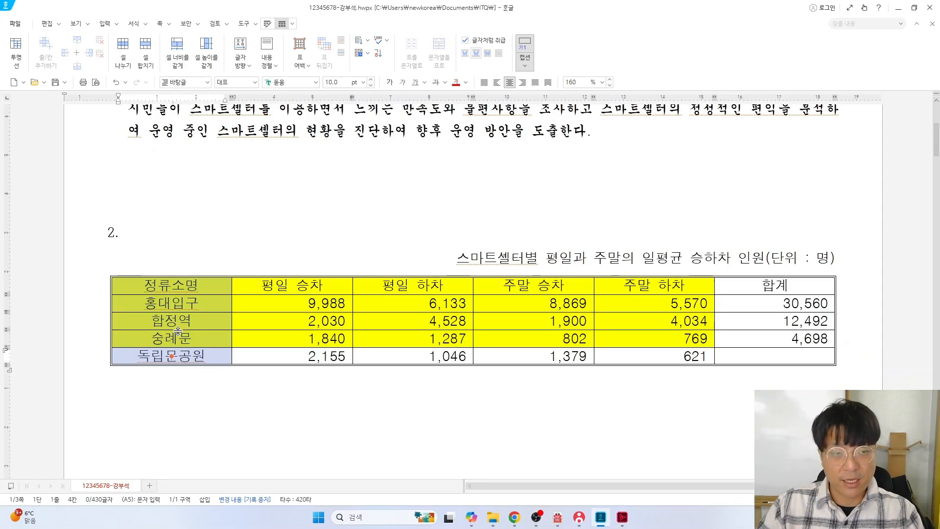
Give the selected first column a double-line outside border
key(l)
click(406, 145)
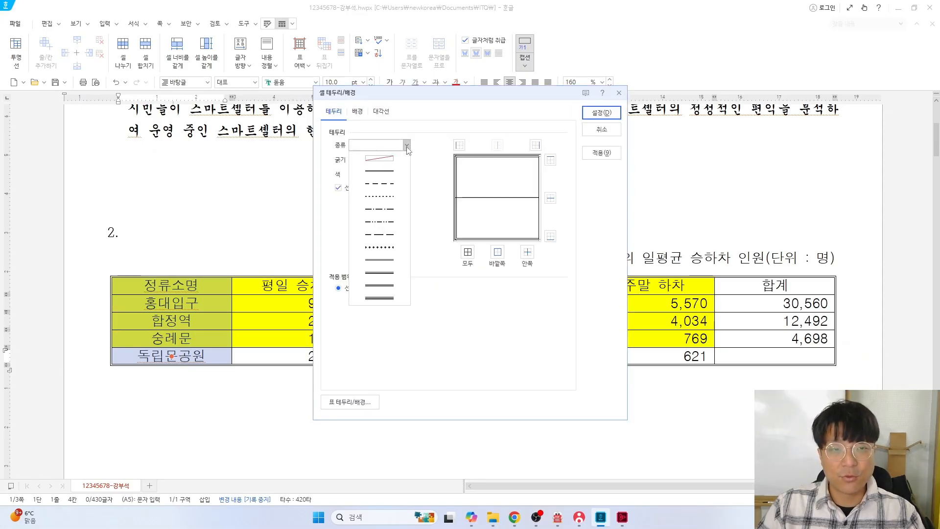
click(379, 260)
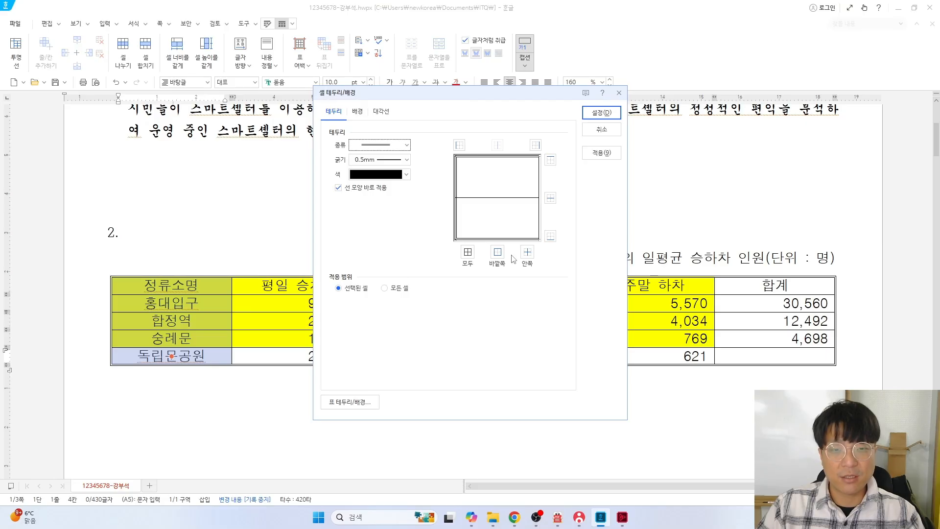
click(498, 254)
click(601, 112)
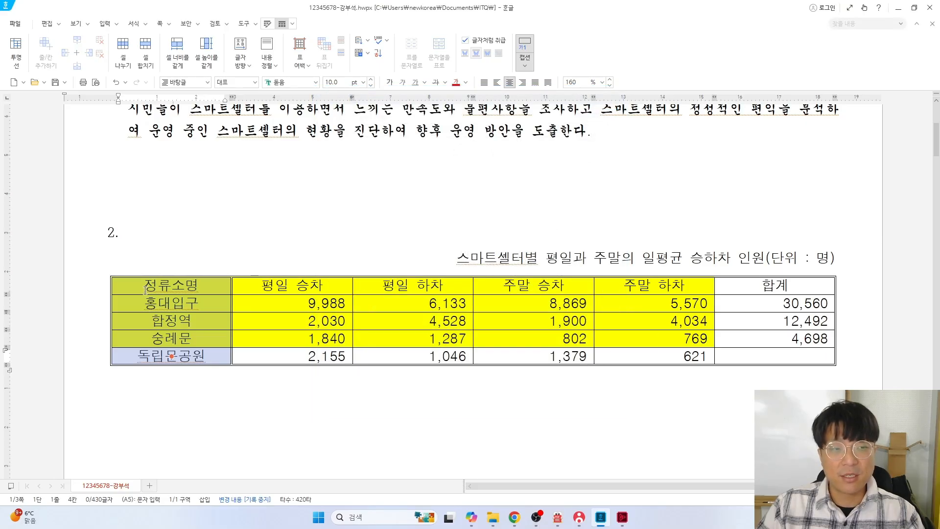
Give the header row from 정류소명 to 합계 a double-line outside border
drag(143, 285, 745, 285)
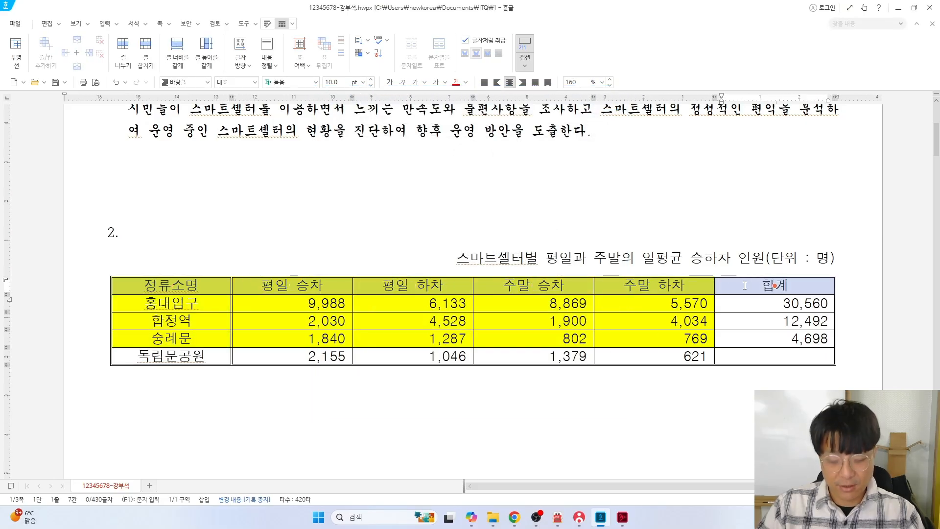
key(l)
click(407, 145)
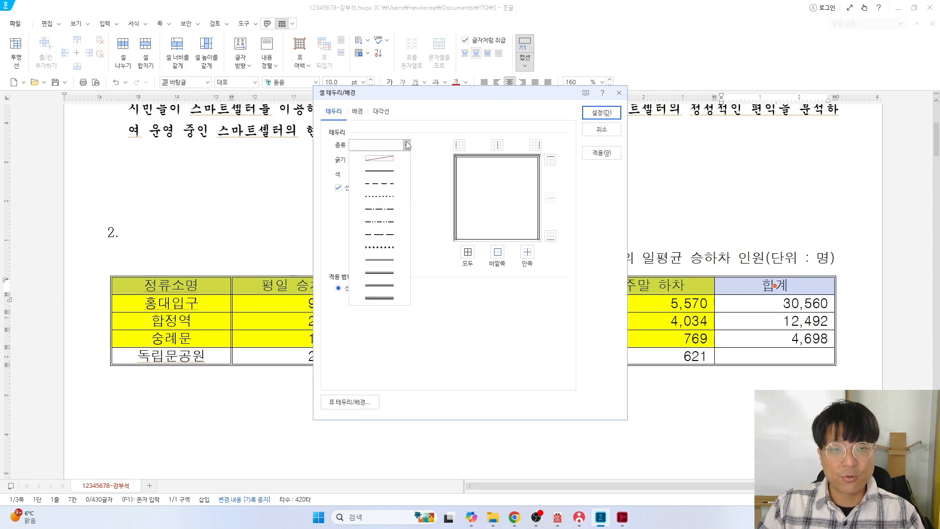
click(379, 260)
click(497, 252)
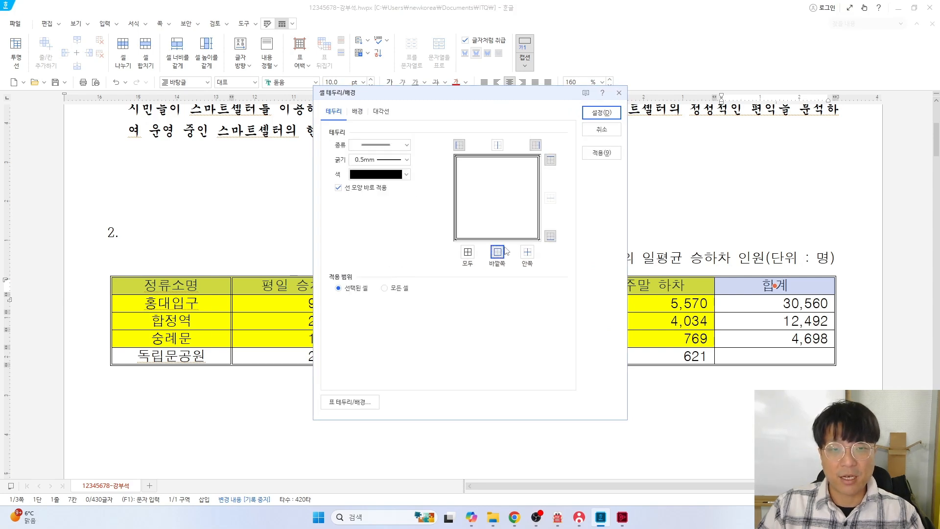
click(595, 118)
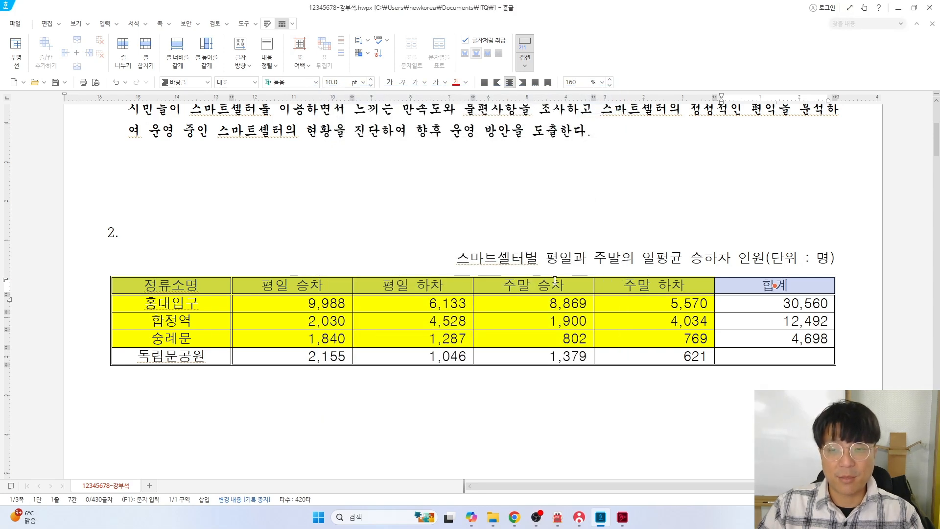
Mark the empty bottom 합계 cell with a red rectangle on the PDF exam sheet
key(alt+Tab)
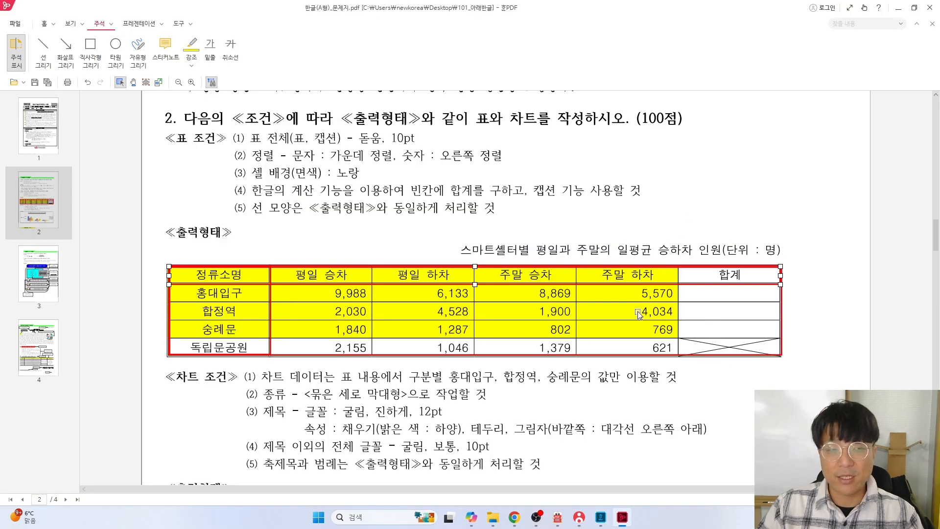
click(93, 49)
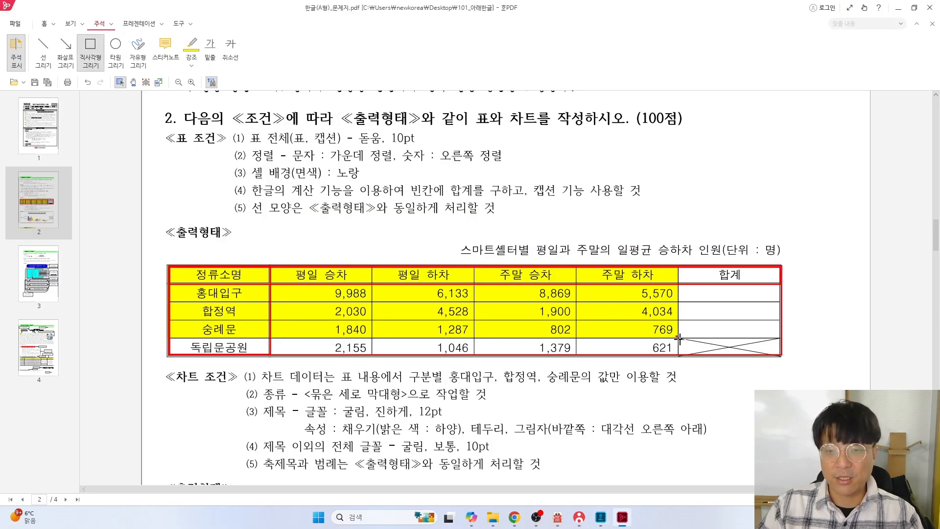
drag(680, 338, 783, 357)
key(alt+Tab)
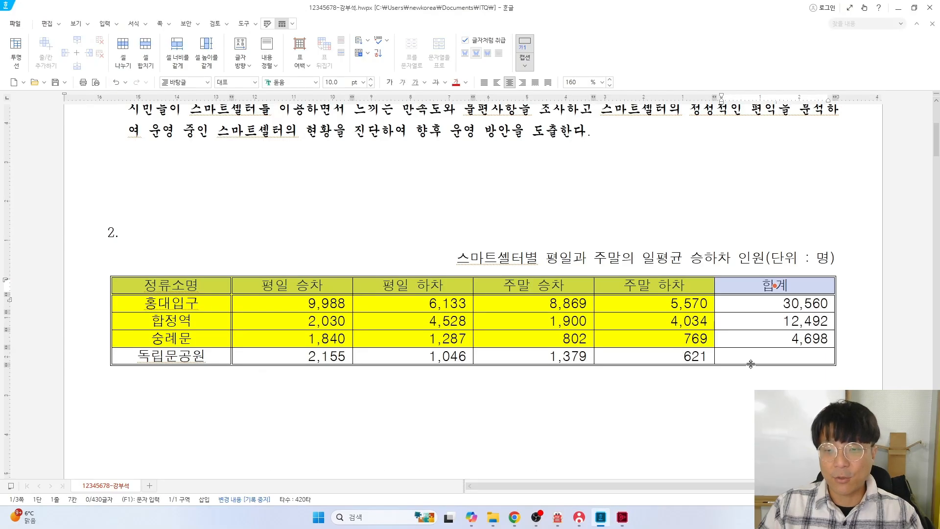
Add both \ and / diagonals to the empty 합계 cell of the 독립문공원 row, forming an X
click(774, 356)
key(F5)
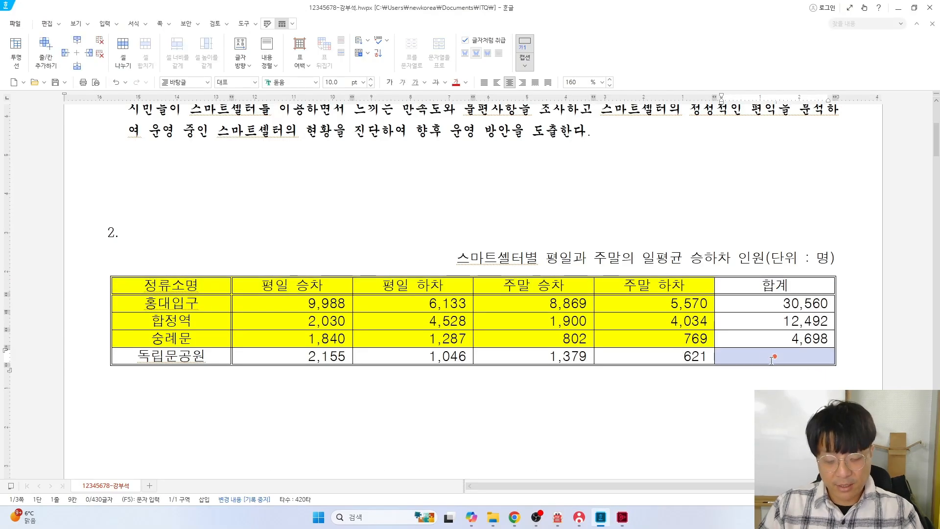
key(l)
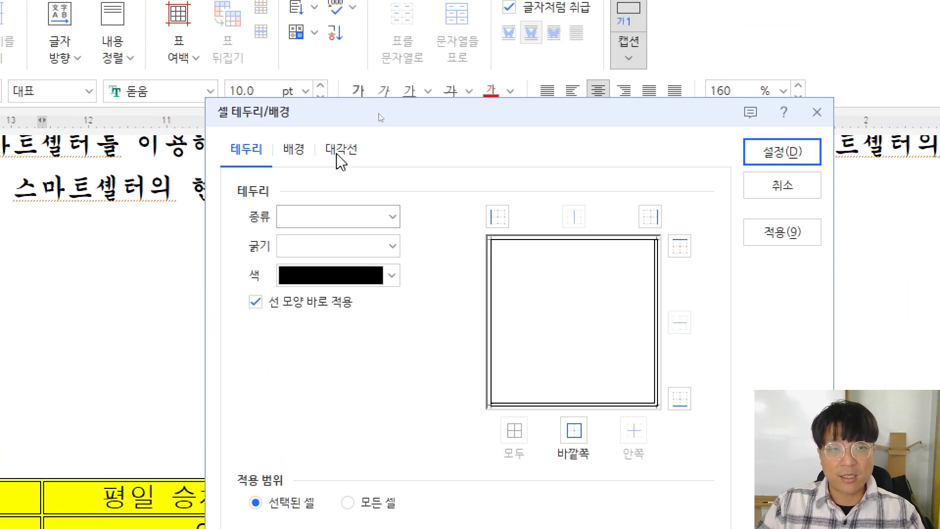
drag(380, 107, 381, 139)
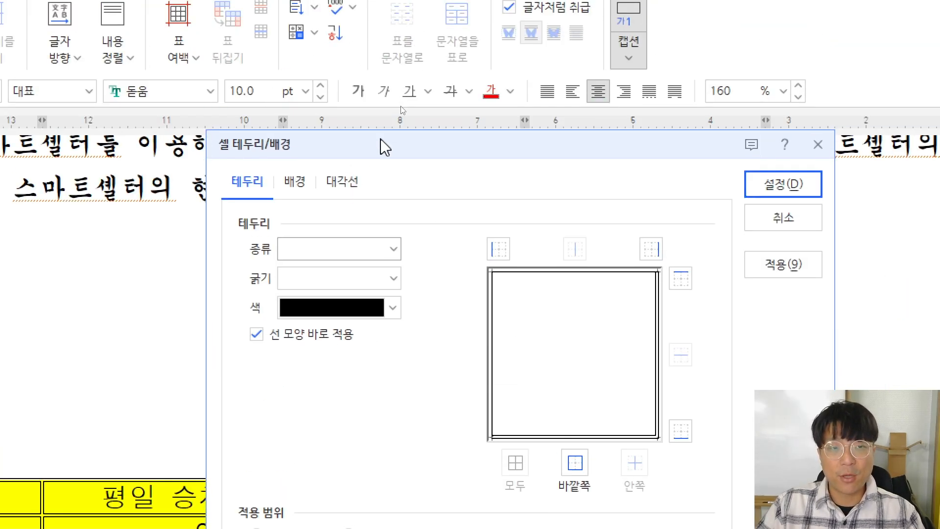
click(341, 184)
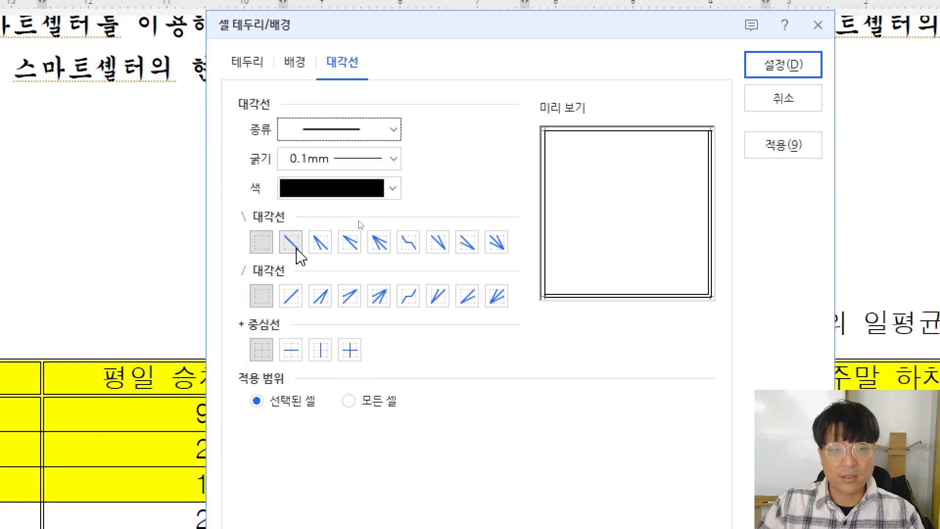
click(293, 246)
click(291, 297)
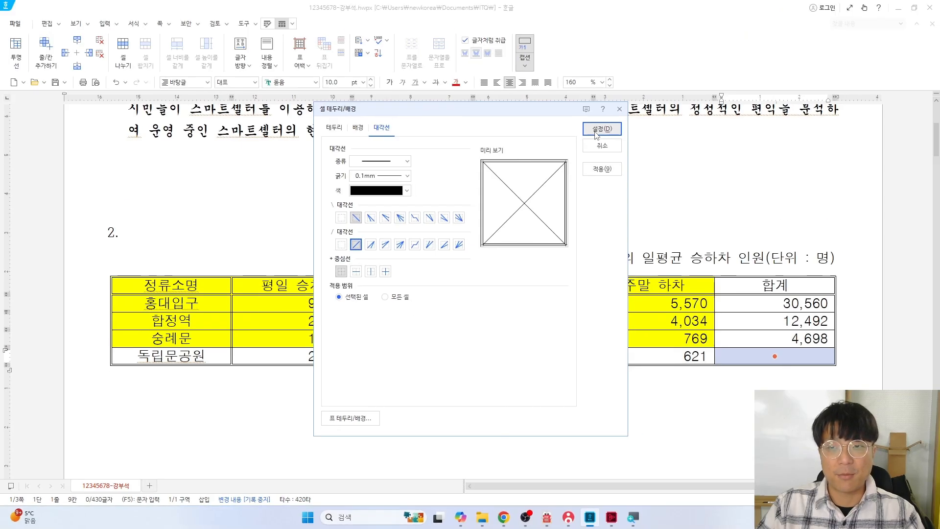
click(782, 65)
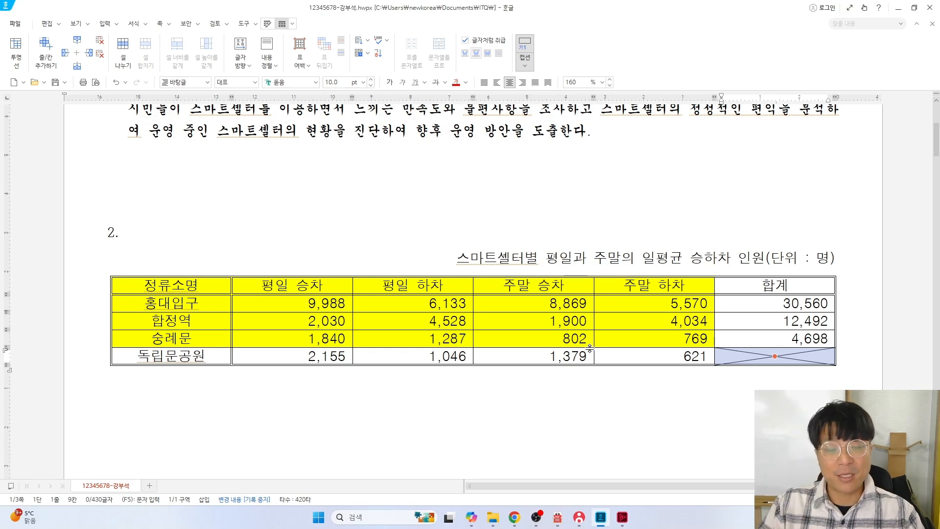
Undo the old PDF marks and box chart condition (1) with a red rectangle
key(alt+Tab)
scroll(319, 343, down, 4)
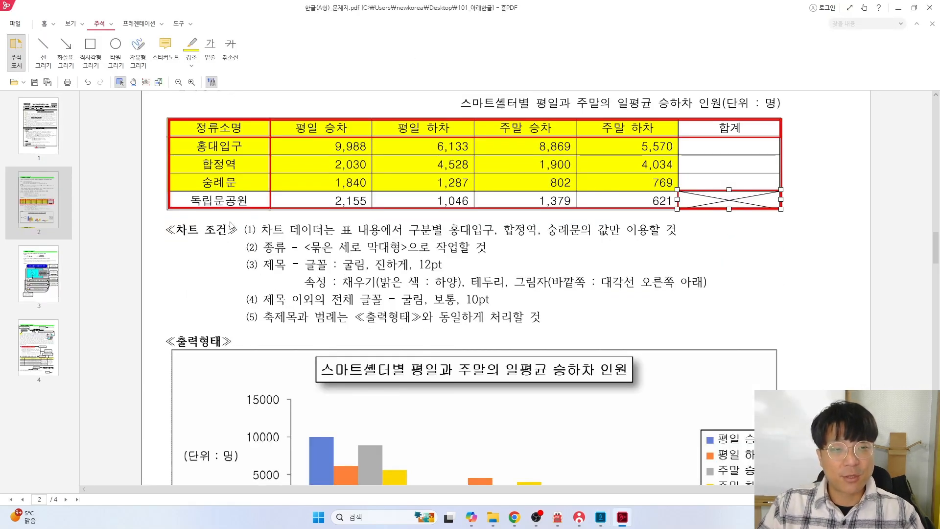
key(ctrl+z)
key(ctrl+z)
key(ctrl+z)
key(ctrl+z)
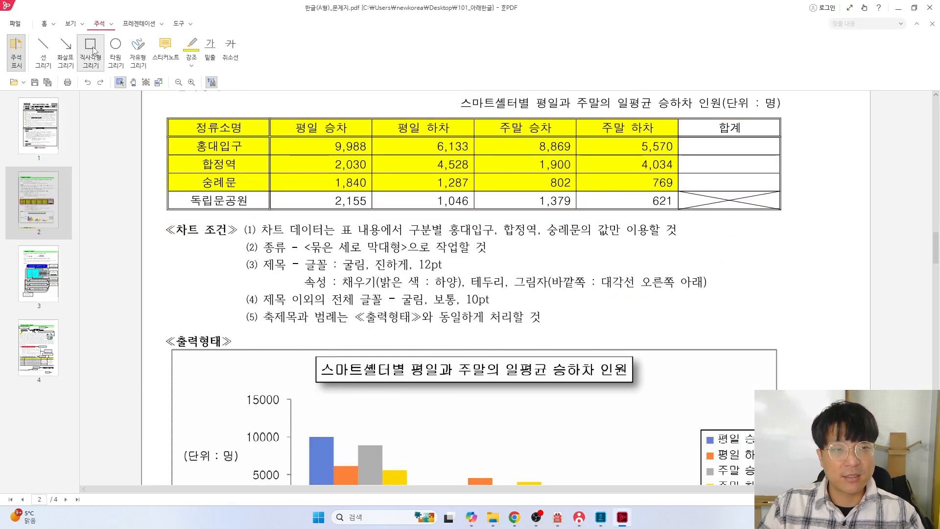
click(92, 53)
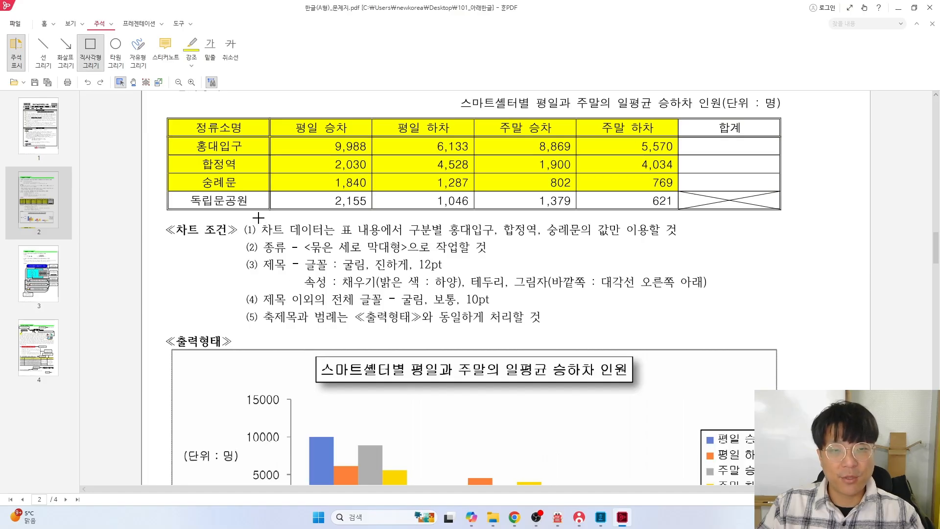
mouse_move(259, 218)
mouse_down()
mouse_move(309, 241)
mouse_move(615, 244)
mouse_up()
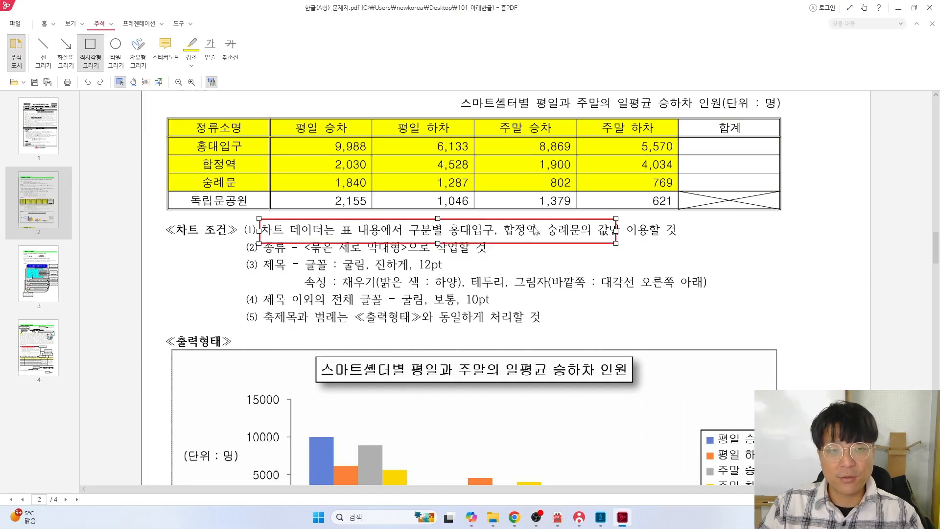
Box the yellow header-to-숭례문 rows in red, then select those rows in the Hangul table
click(94, 49)
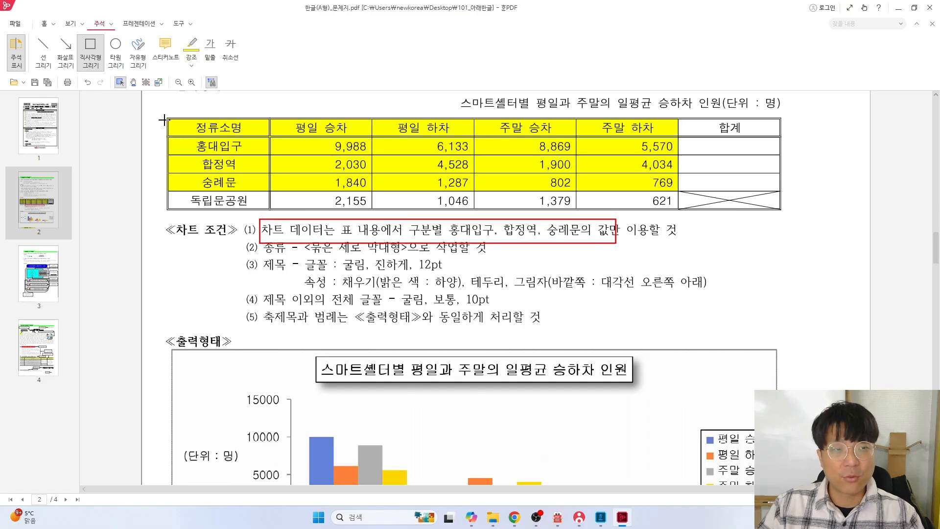
mouse_move(186, 133)
mouse_down()
mouse_move(521, 183)
mouse_move(678, 191)
mouse_up()
key(alt+Tab)
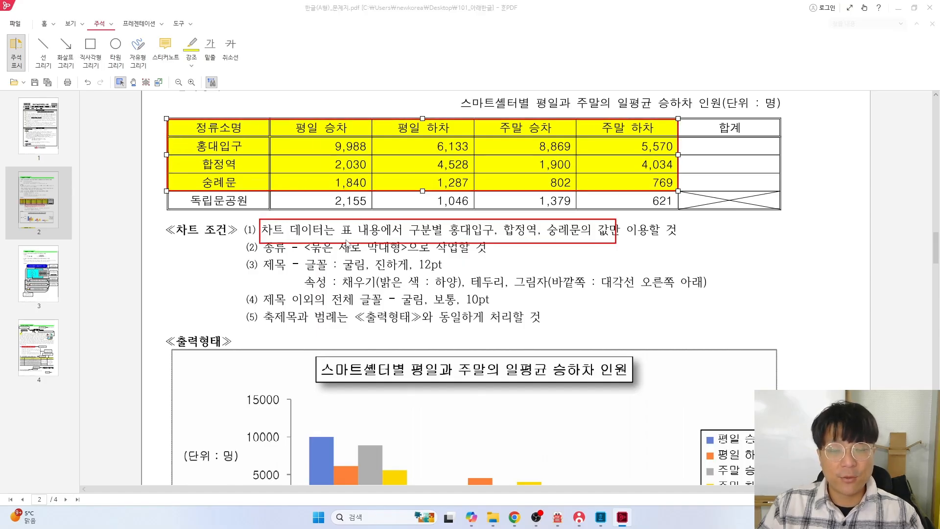
drag(147, 285, 687, 335)
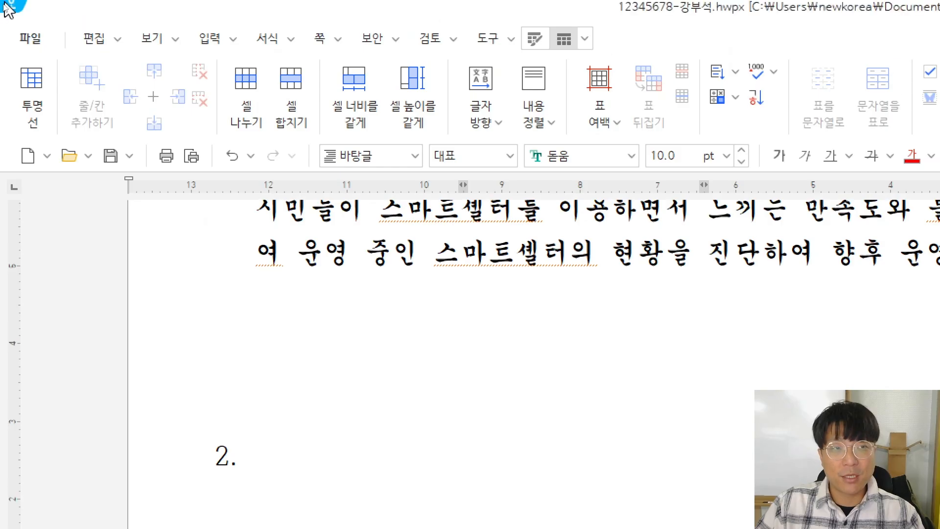
Insert a clustered vertical bar chart from the selected rows and close the chart data editor
click(204, 49)
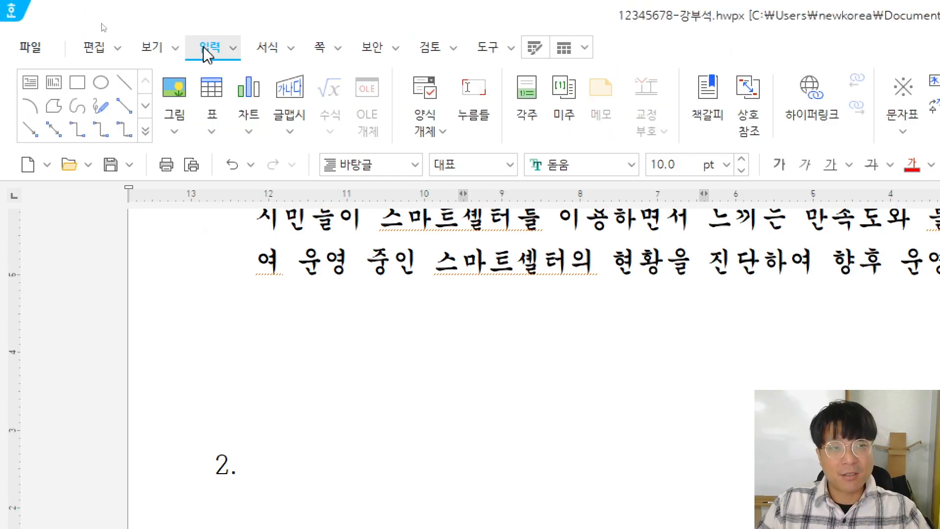
click(250, 93)
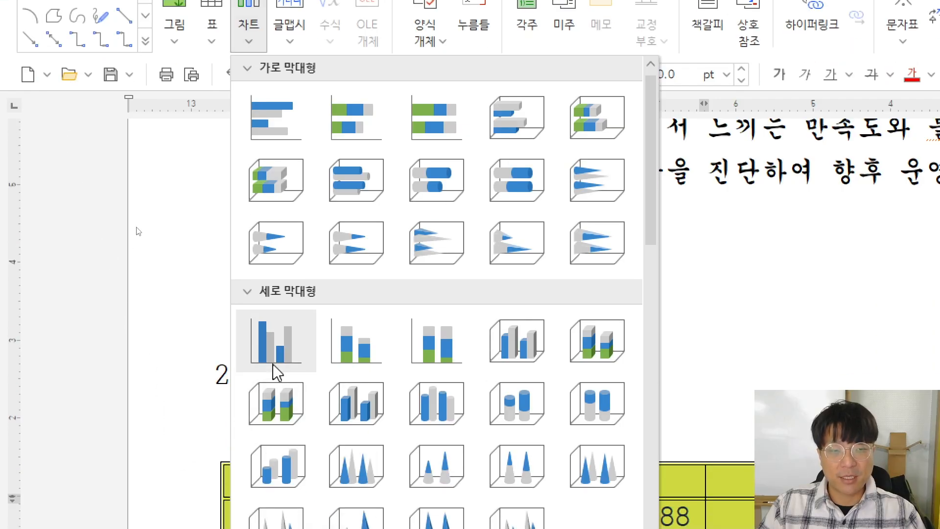
click(276, 358)
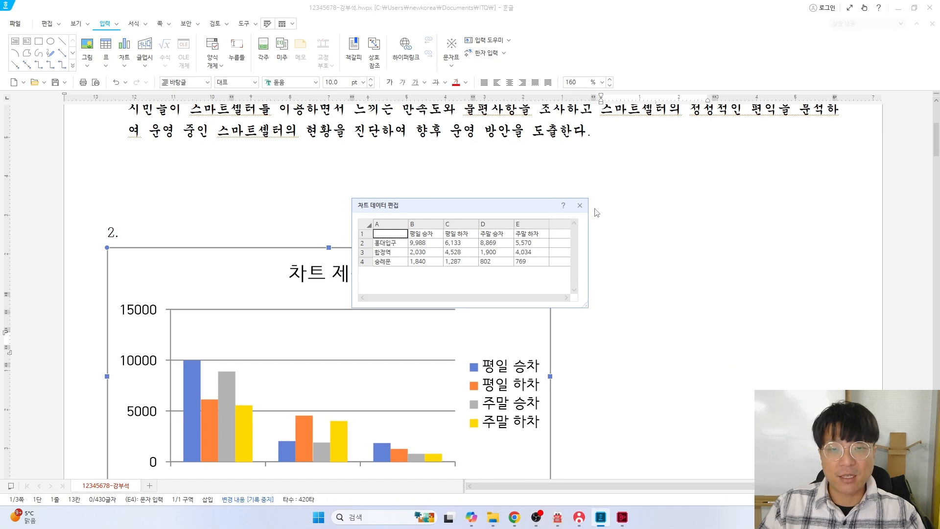
drag(494, 209, 429, 264)
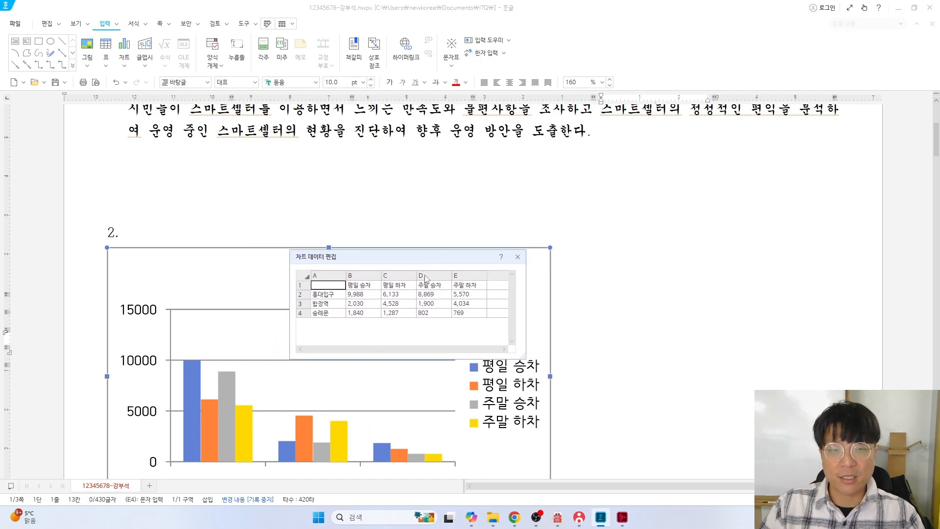
click(517, 257)
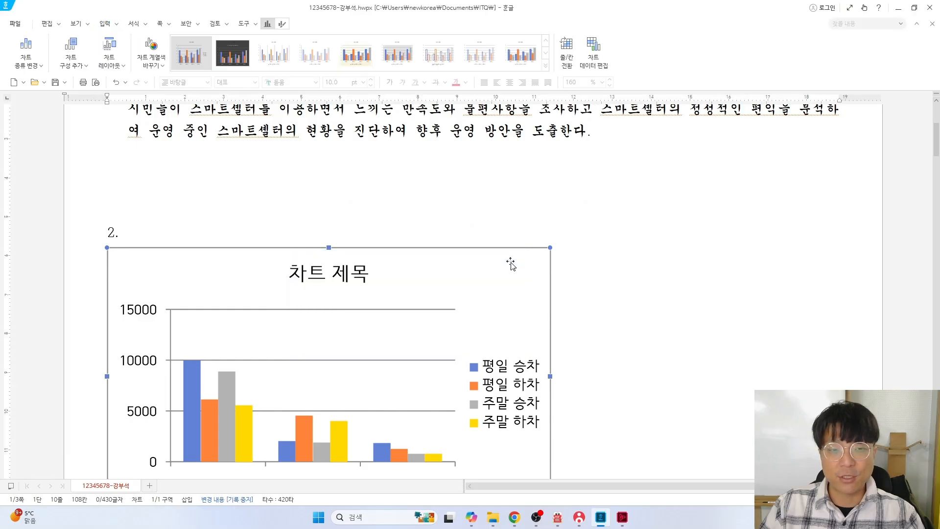
Set the chart to 글자처럼 취급 and widen it to the table's 186.70 mm width
scroll(795, 266, down, 5)
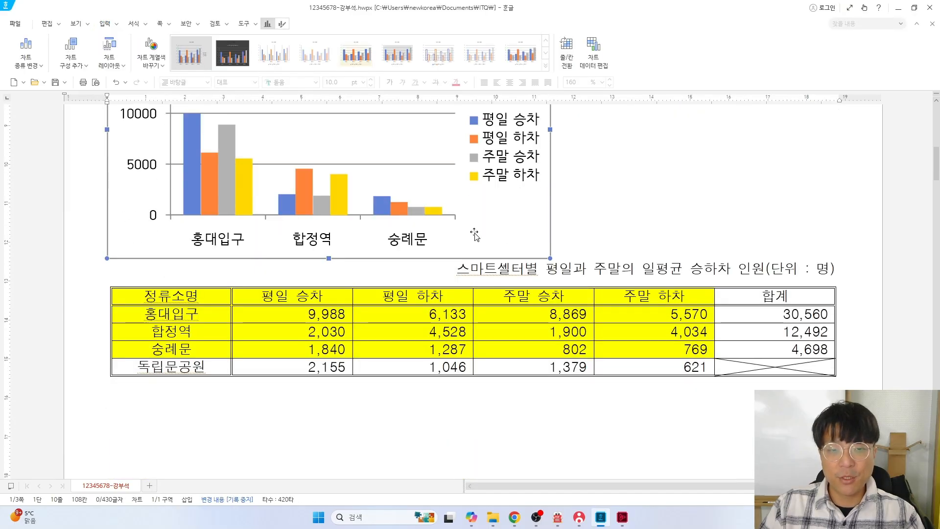
scroll(474, 238, up, 2)
scroll(474, 238, up, 2)
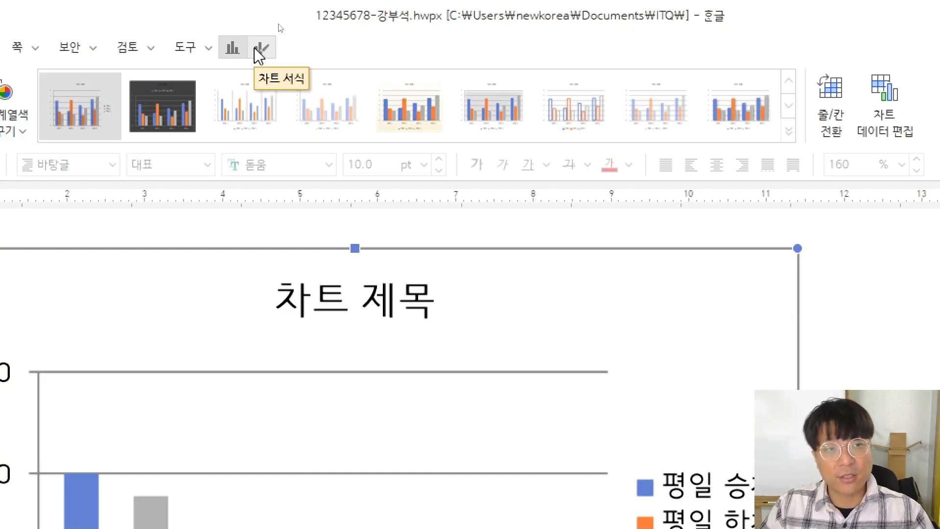
click(259, 51)
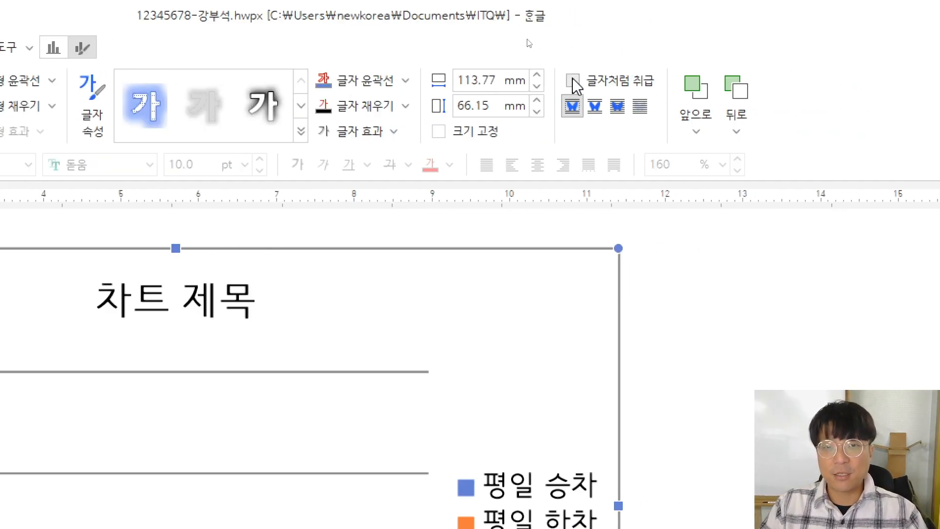
click(573, 81)
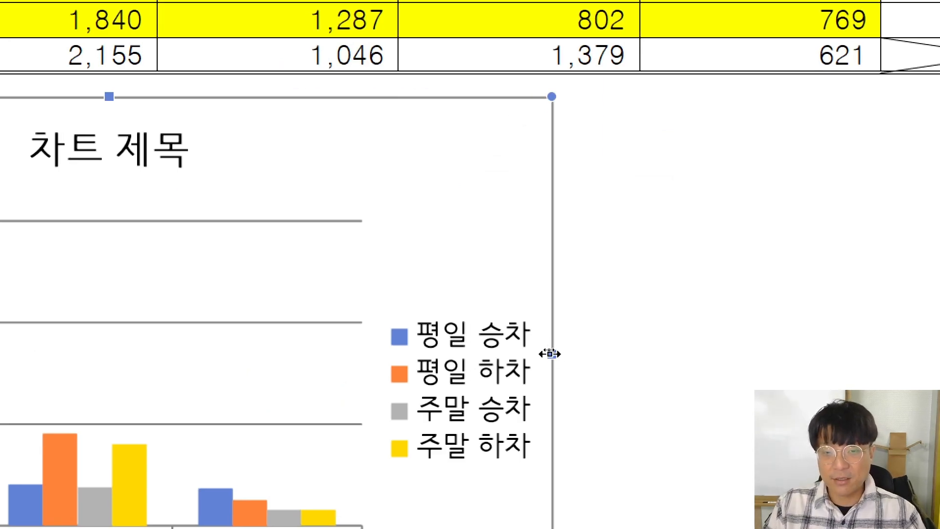
drag(550, 353, 824, 337)
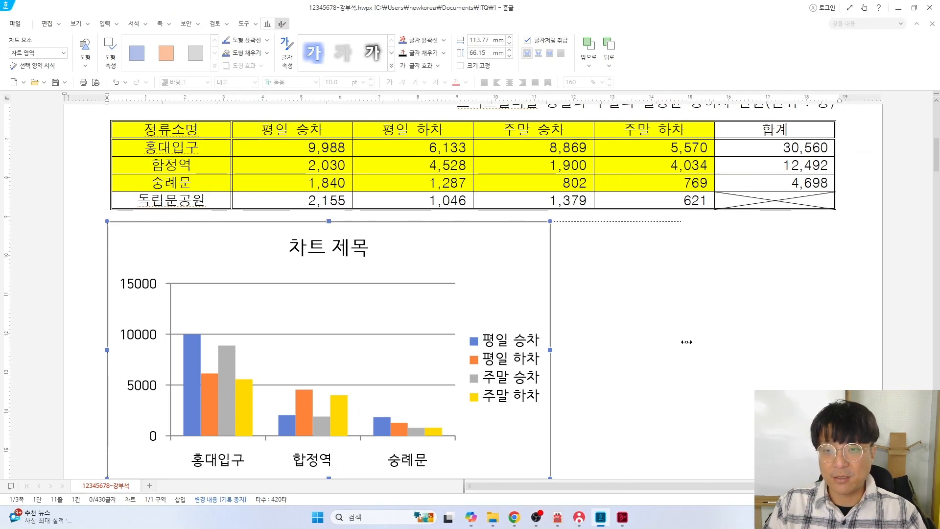
drag(687, 342, 834, 343)
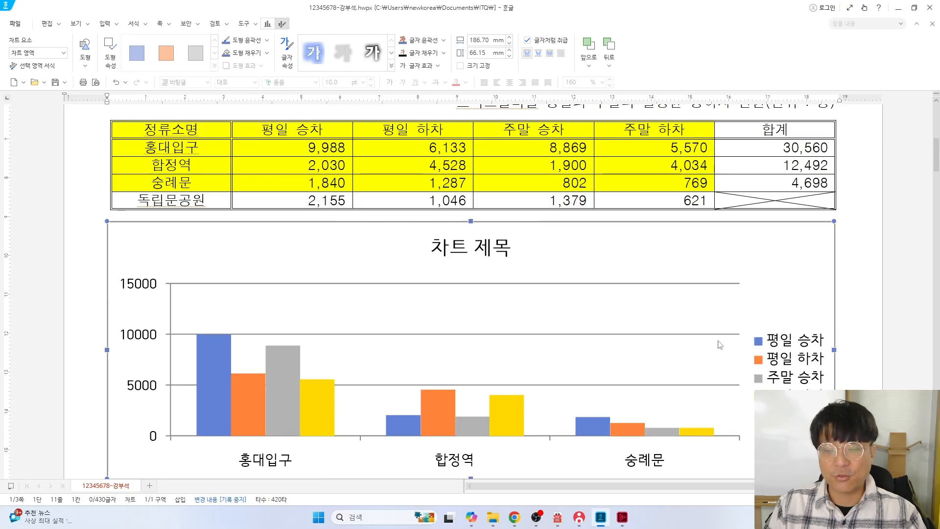
In the PDF, replace the old marks with a red box around chart condition (3)
key(alt+Tab)
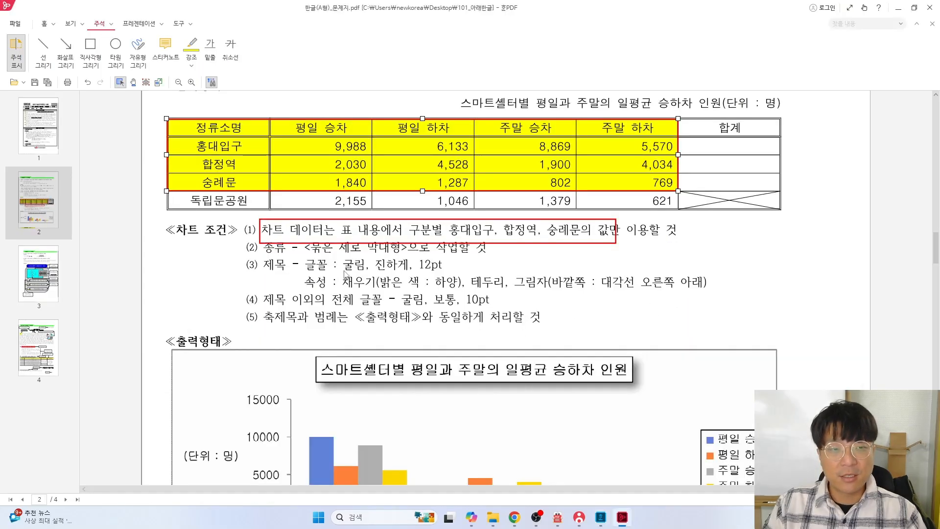
key(ctrl+z)
key(ctrl+z)
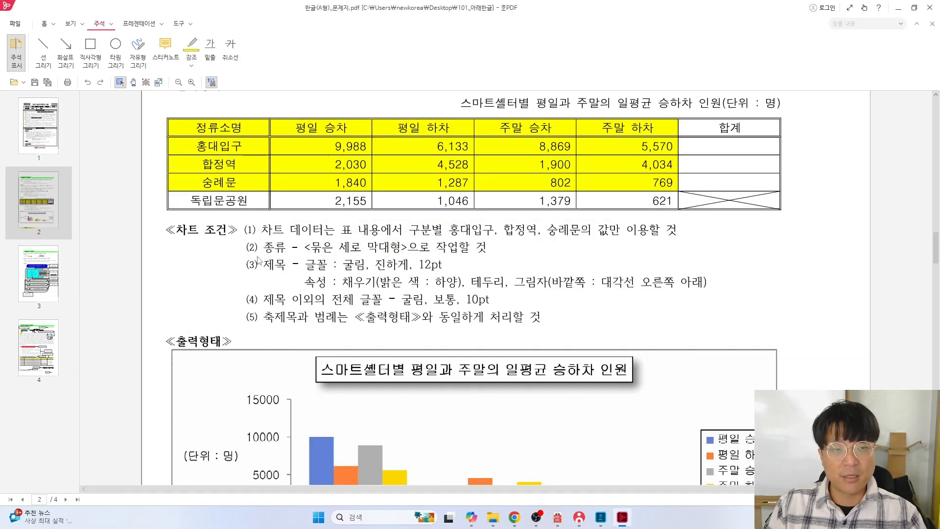
click(90, 51)
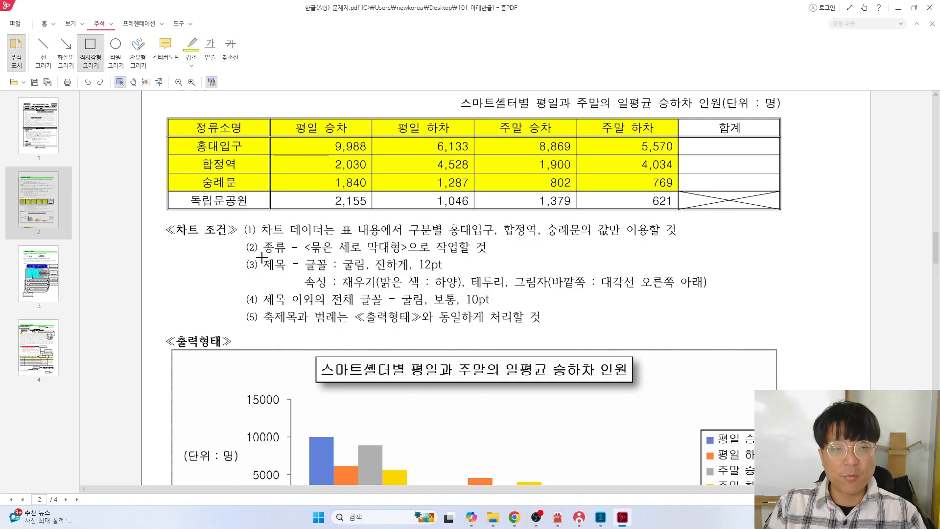
mouse_move(262, 257)
mouse_down()
mouse_move(514, 294)
mouse_move(711, 293)
mouse_up()
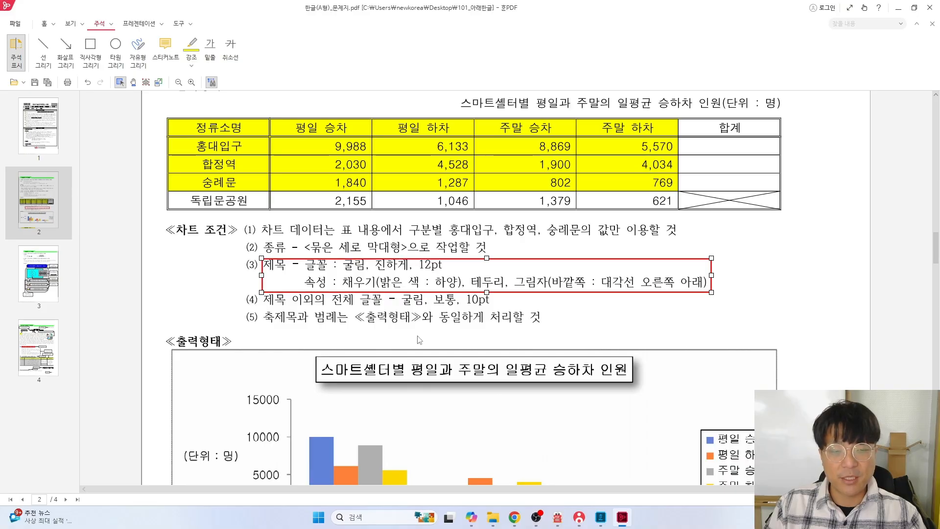
key(alt+Tab)
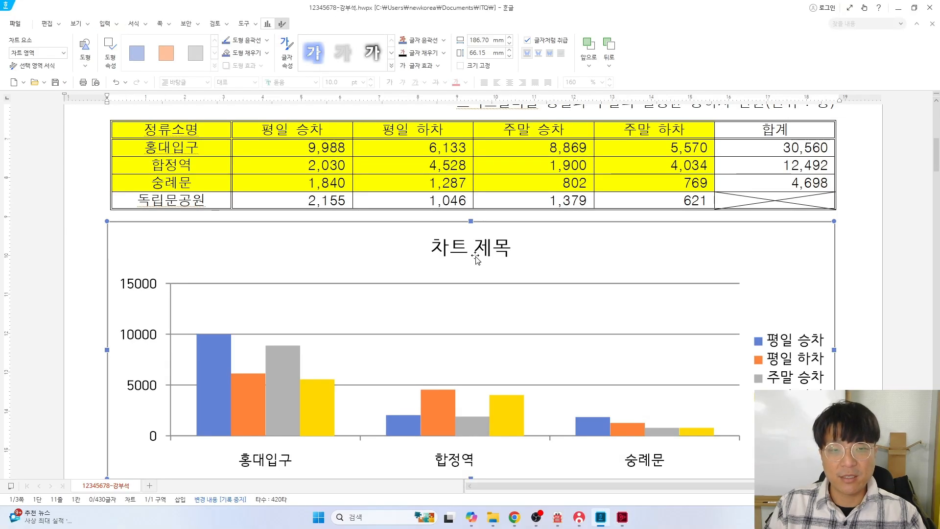
Open 제목 편집 for the chart title
double_click(464, 249)
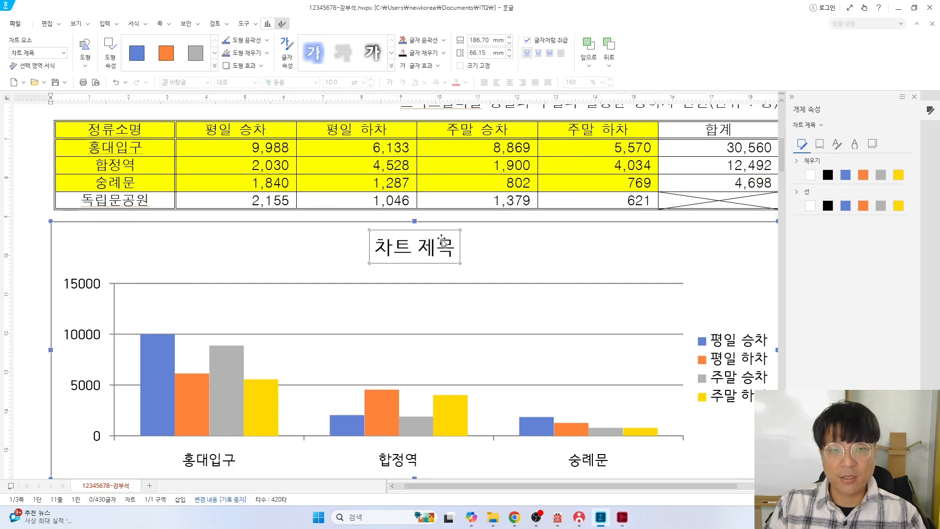
right_click(402, 248)
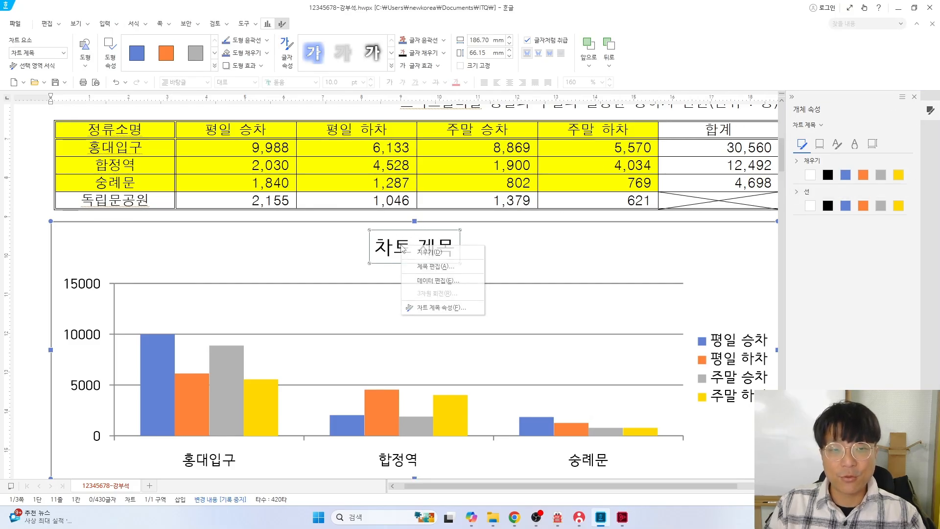
click(430, 267)
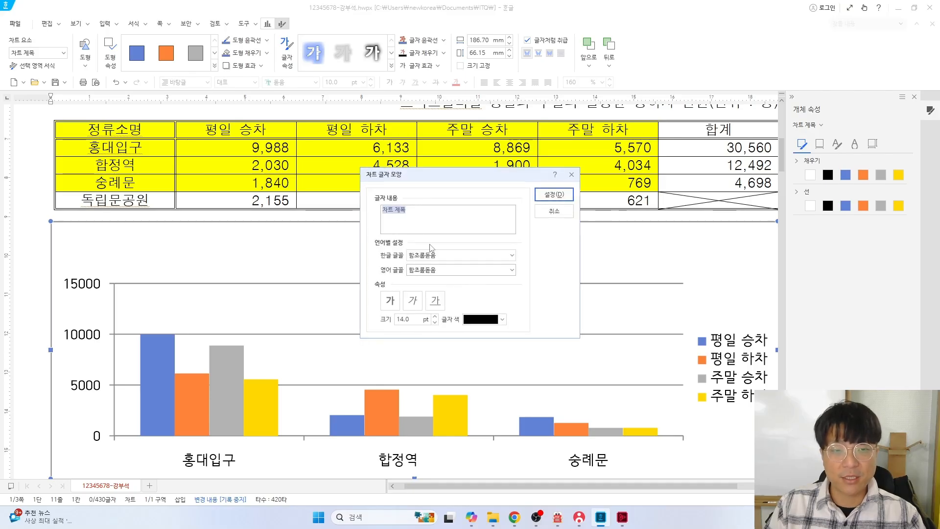
drag(439, 178, 439, 278)
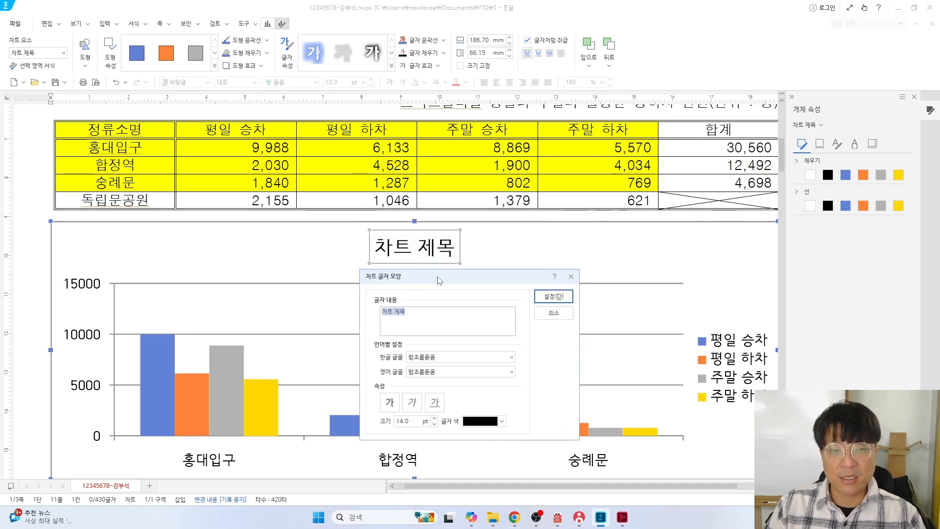
Box the sample title in red on the PDF, then type '스매트셀터별 평일과 주말의 일평균 승하차 인원' as the title
key(alt+Tab)
scroll(363, 254, down, 2)
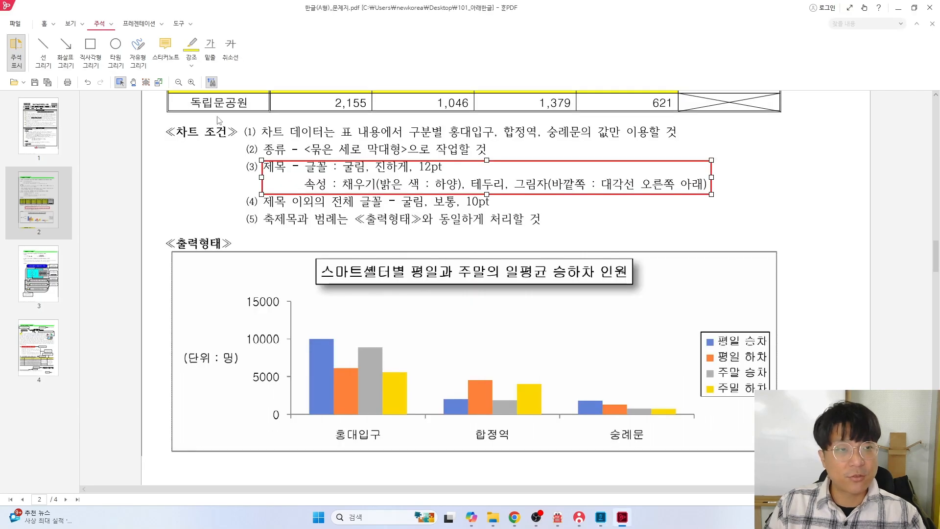
click(90, 52)
drag(316, 256, 633, 286)
key(alt+Tab)
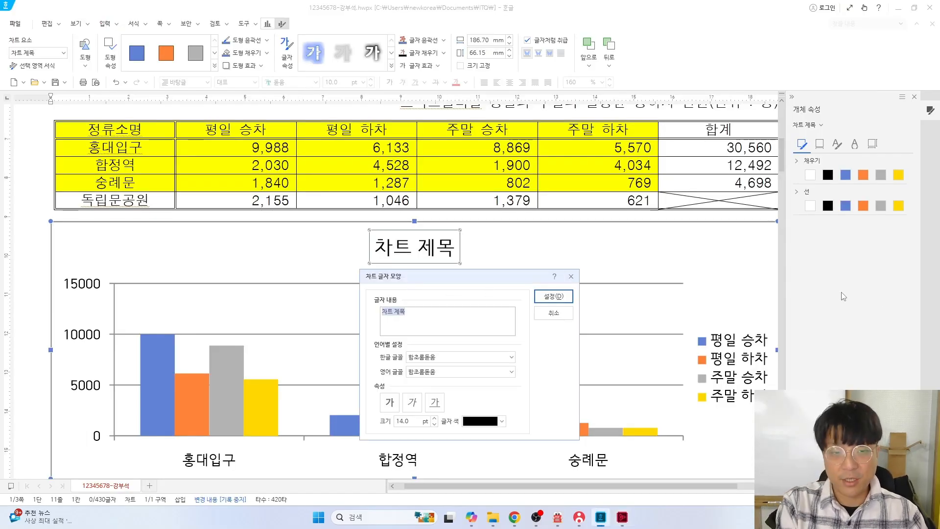
text(스매)
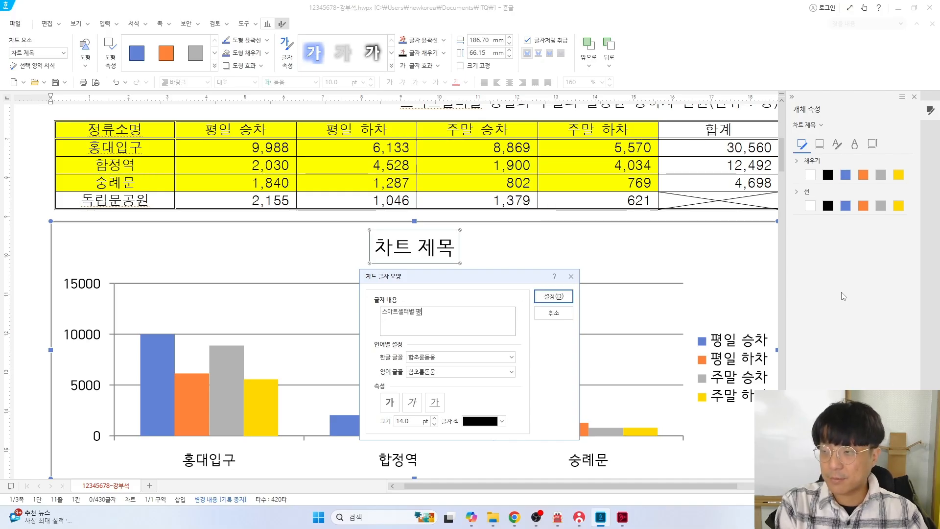
text(트셀터별 평일과 주말)
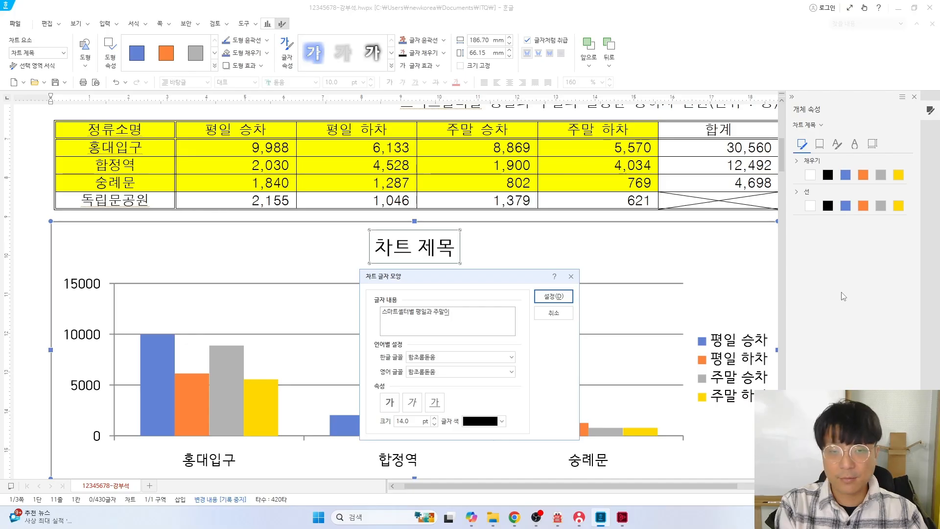
text(의 일평균)
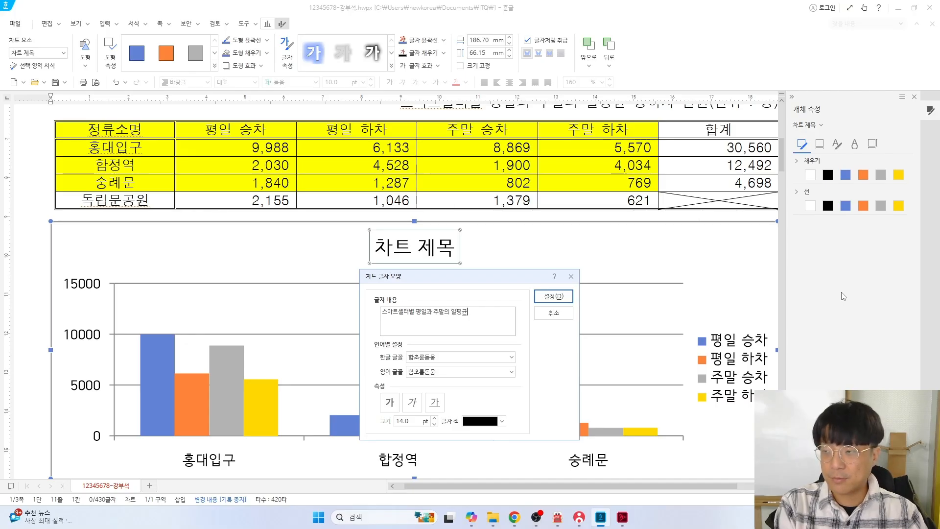
text( 승하차 )
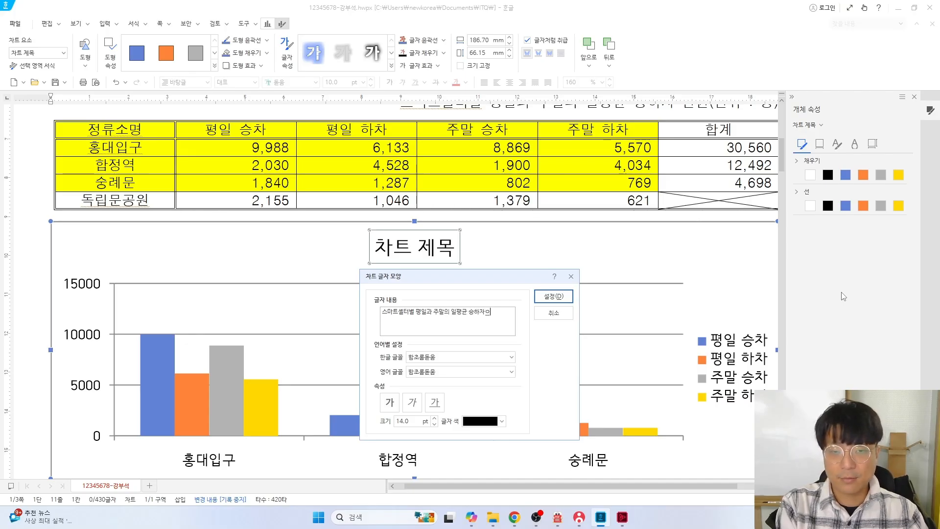
text(인원)
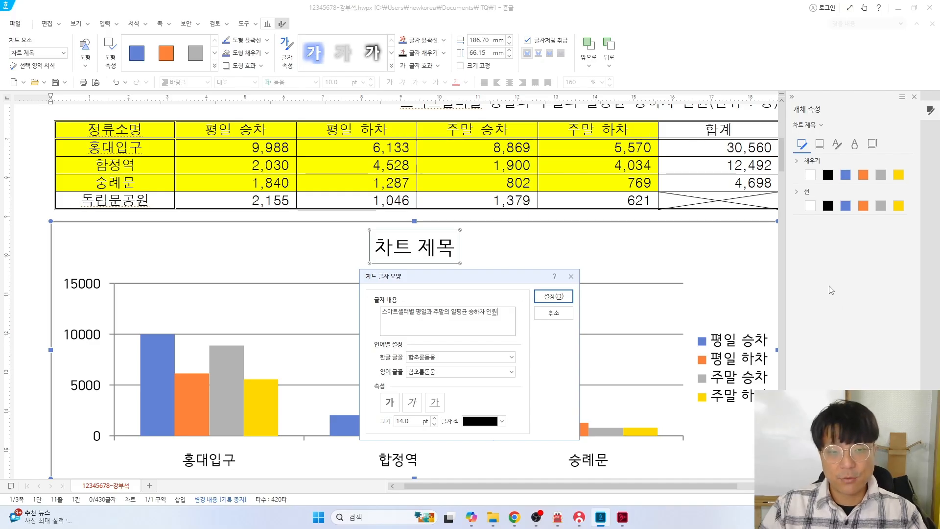
key(alt+Tab)
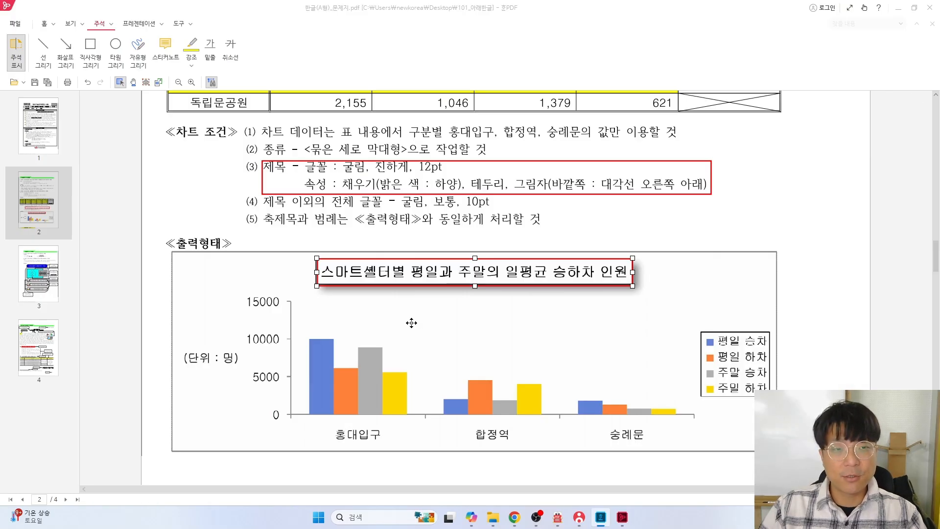
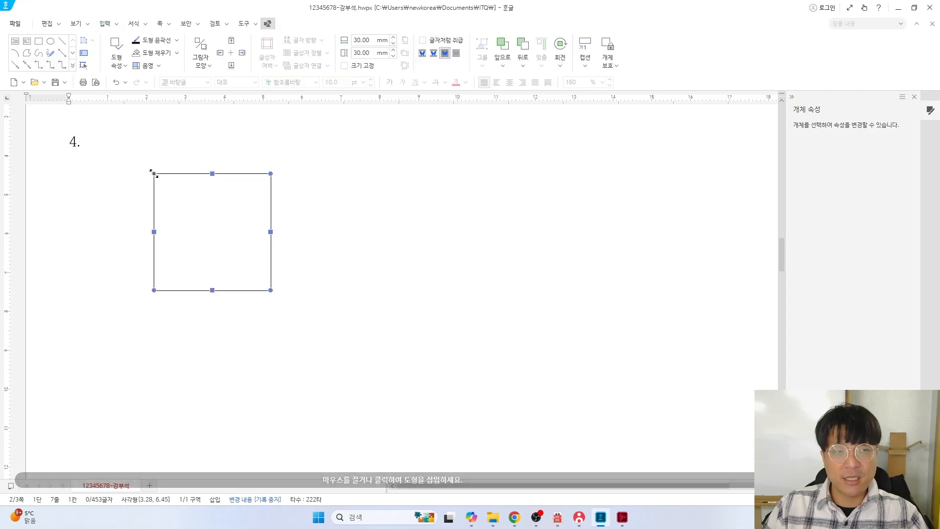
Open the rectangle's properties and check the required box size on the exam PDF
double_click(201, 207)
key(alt+Tab)
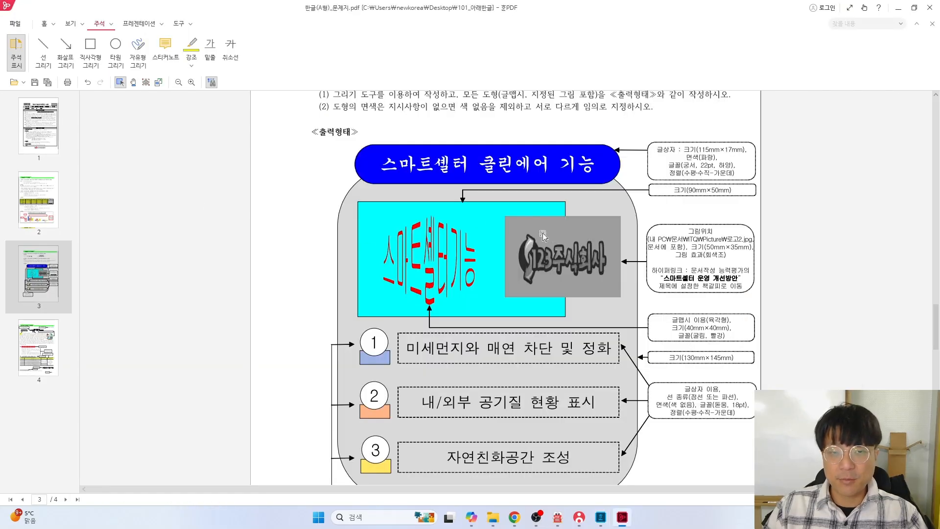
scroll(358, 206, down, 2)
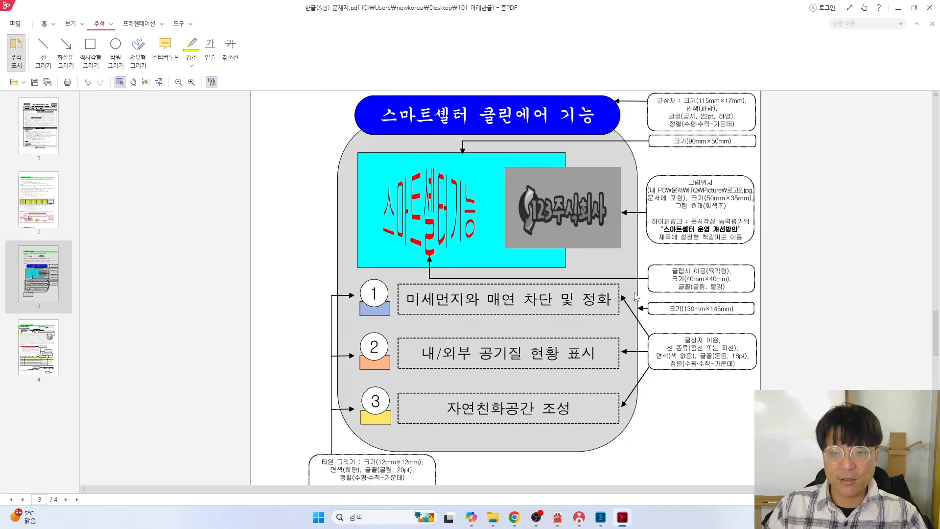
scroll(635, 296, down, 2)
scroll(591, 271, up, 2)
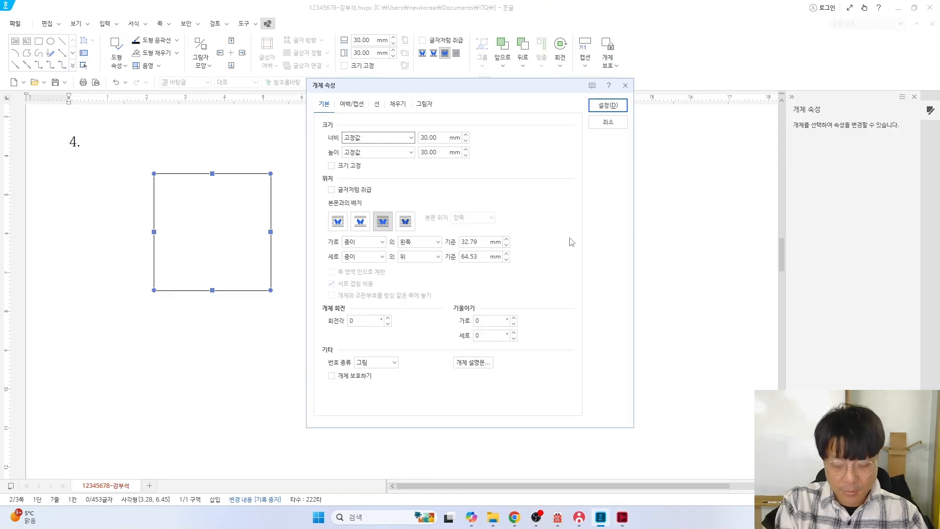
Make the rectangle 130 × 145 mm with Fix Size checked
double_click(433, 141)
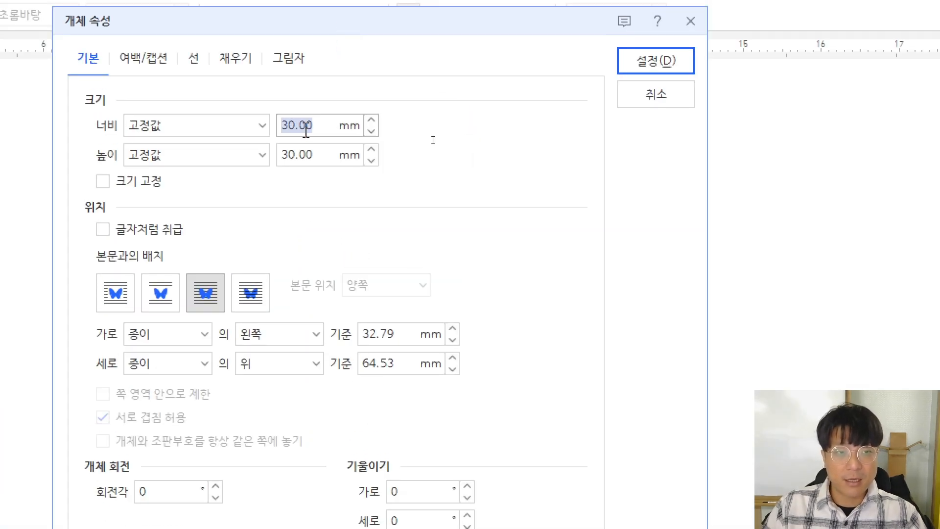
text(130)
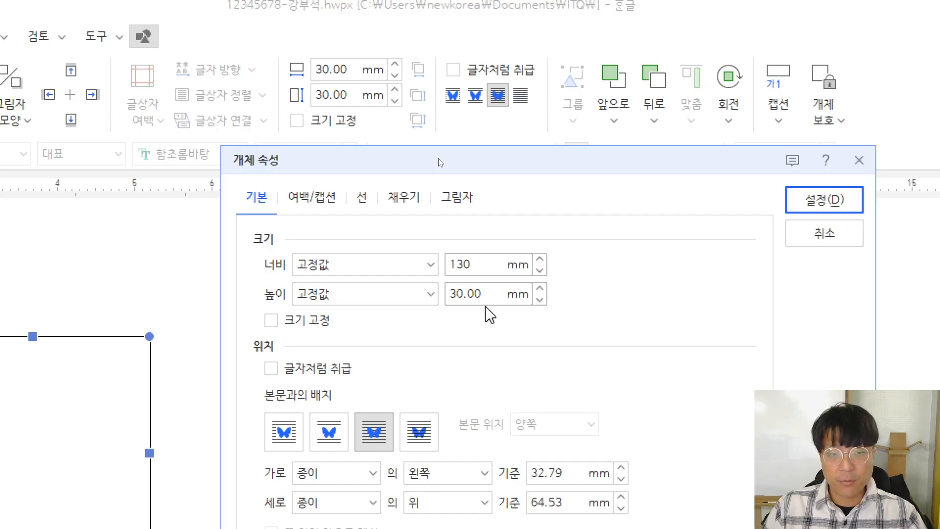
double_click(476, 293)
text(145)
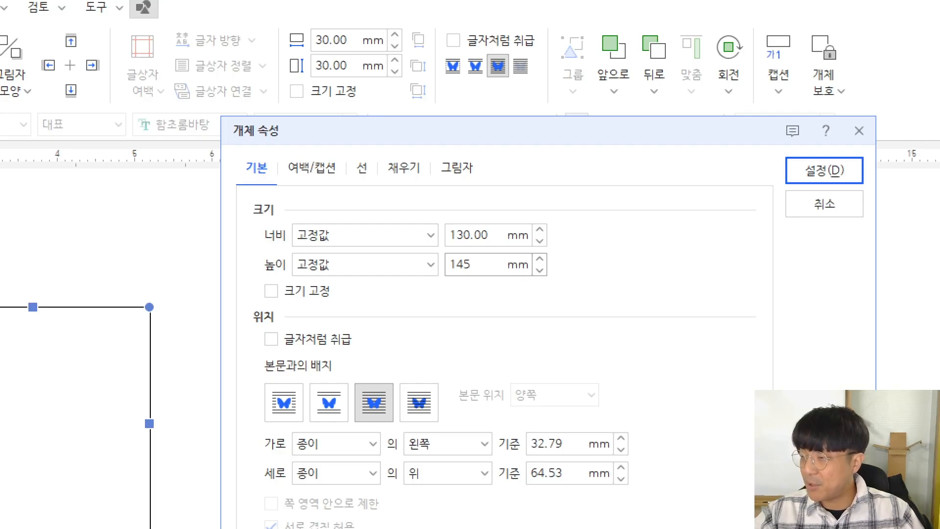
click(270, 291)
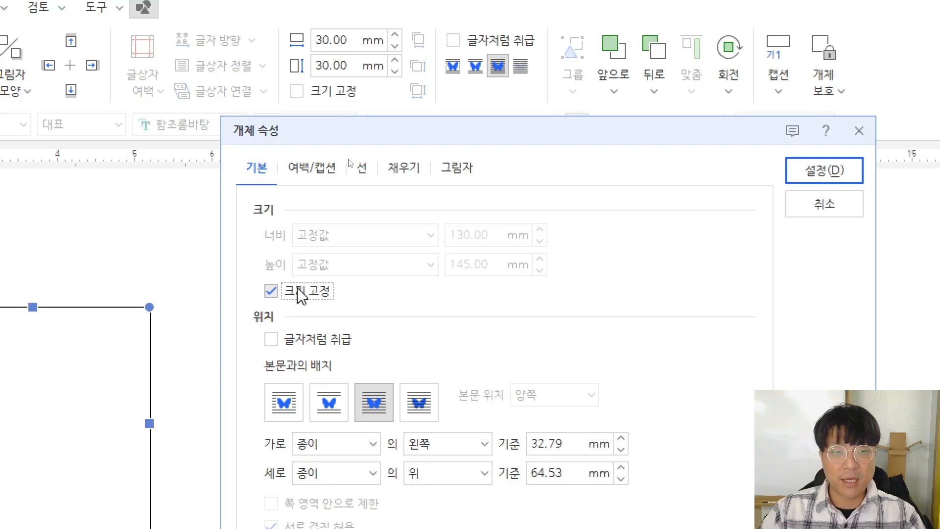
click(403, 177)
key(alt+Tab)
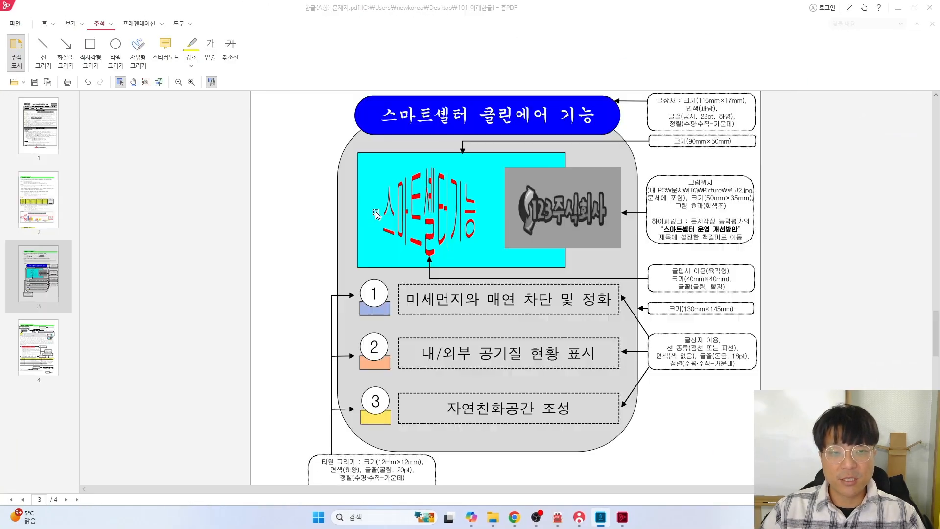
Fill the 130 × 145 mm box light blue and give it rounded corners
scroll(356, 156, up, 5)
scroll(393, 201, down, 2)
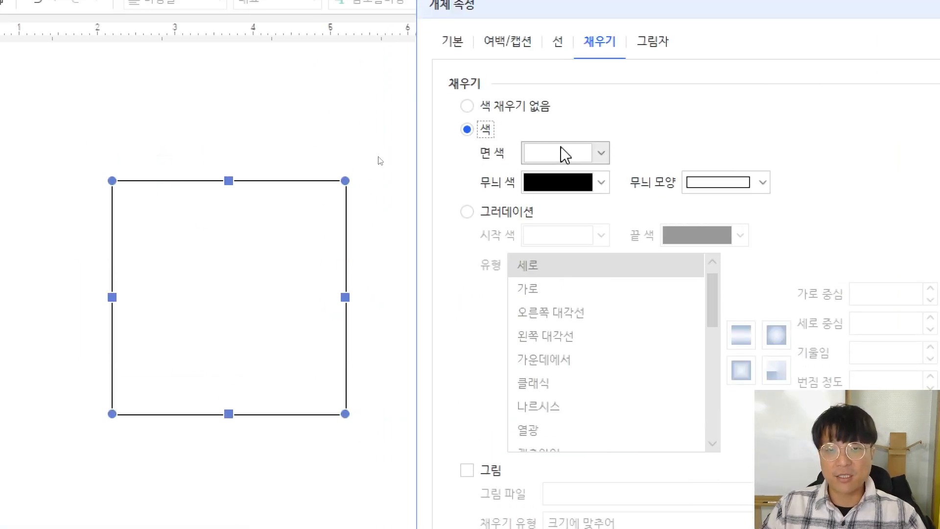
click(565, 154)
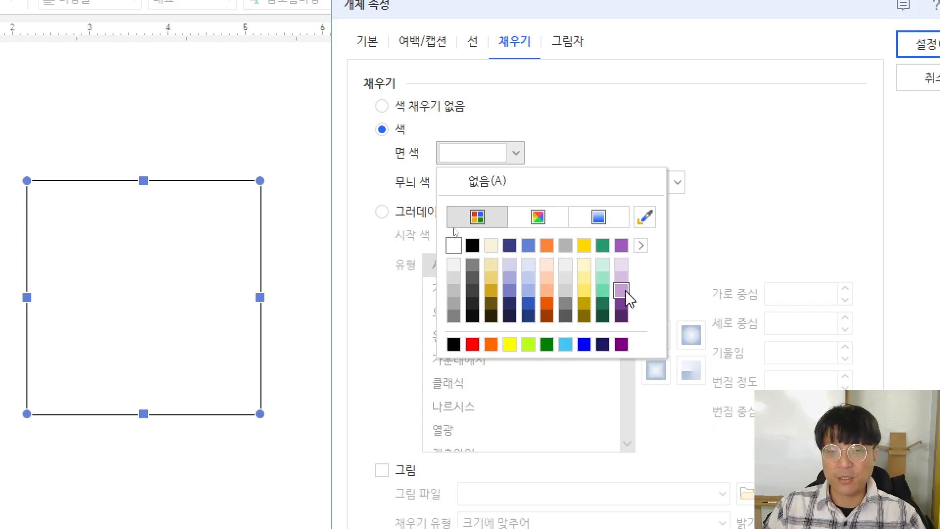
click(532, 280)
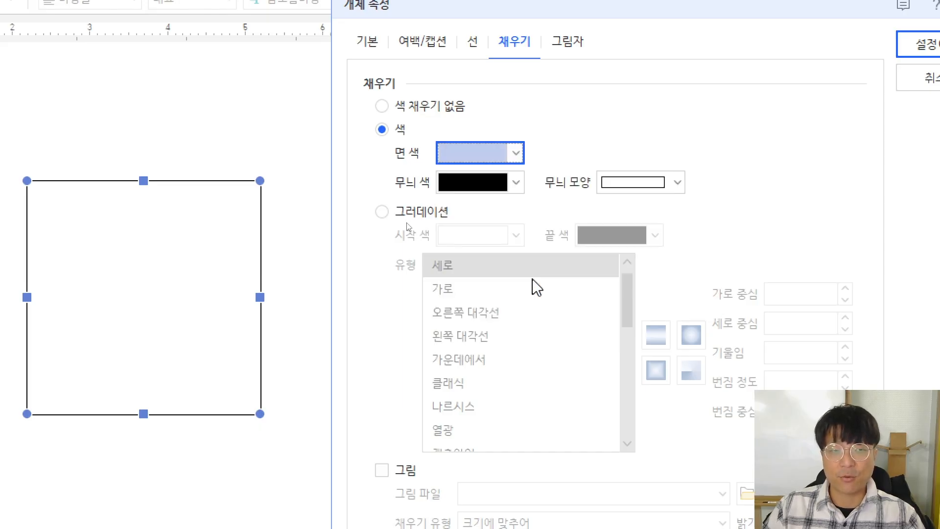
click(473, 47)
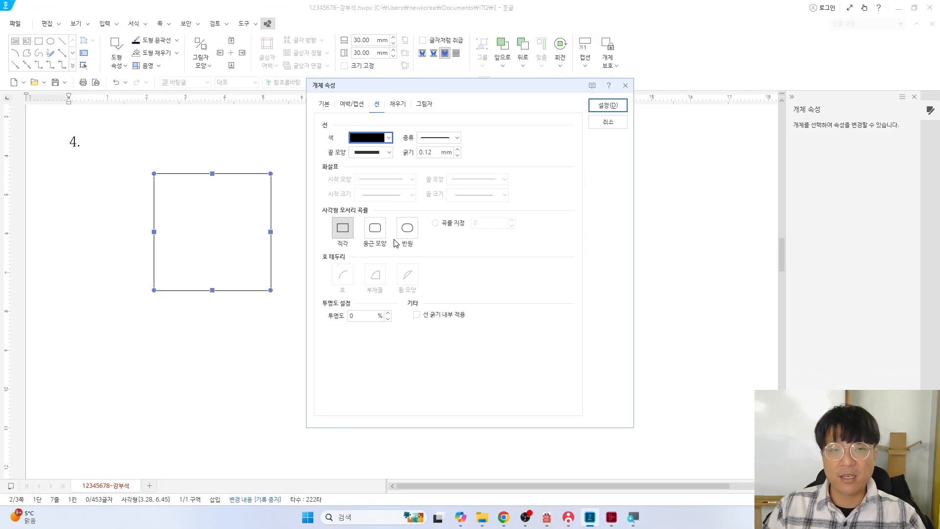
key(alt+Tab)
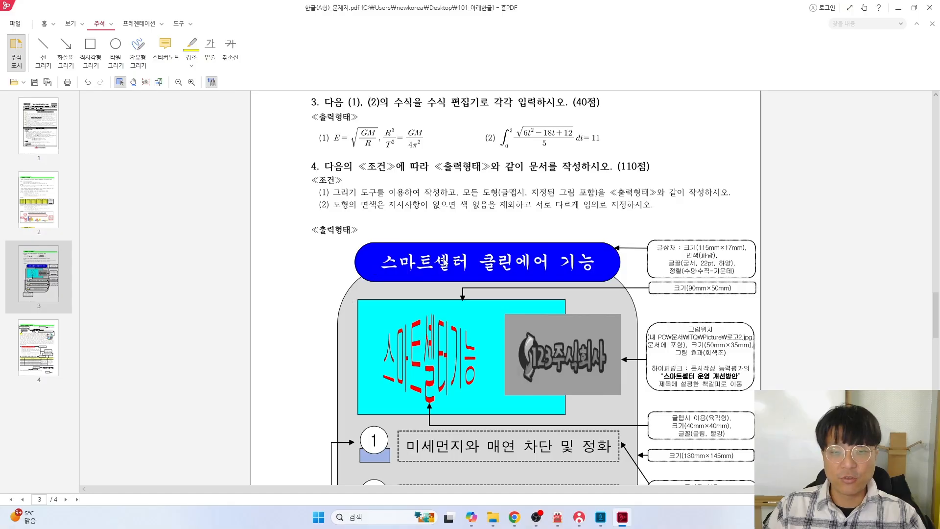
key(alt+Tab)
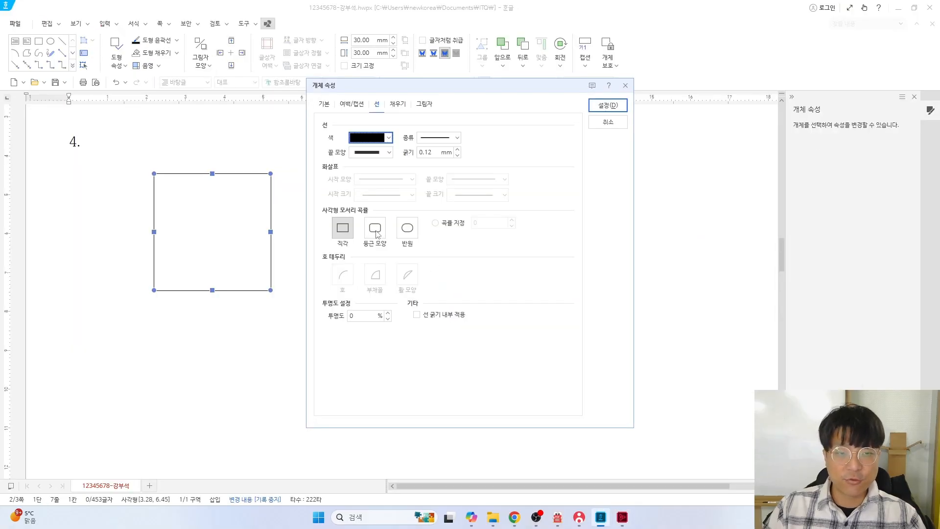
click(377, 233)
click(608, 105)
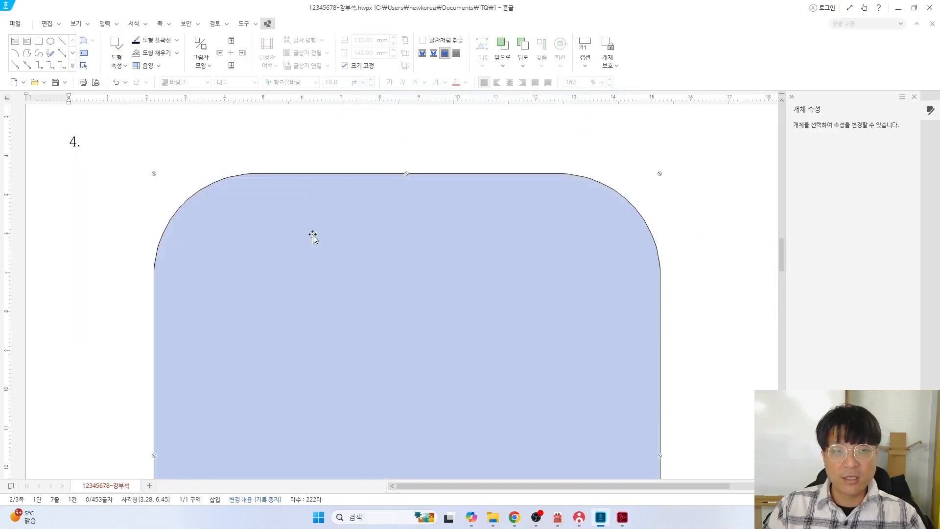
Nudge the rounded background slightly left and check the title design on the PDF
mouse_move(345, 268)
mouse_down()
mouse_move(348, 277)
mouse_move(336, 279)
mouse_up()
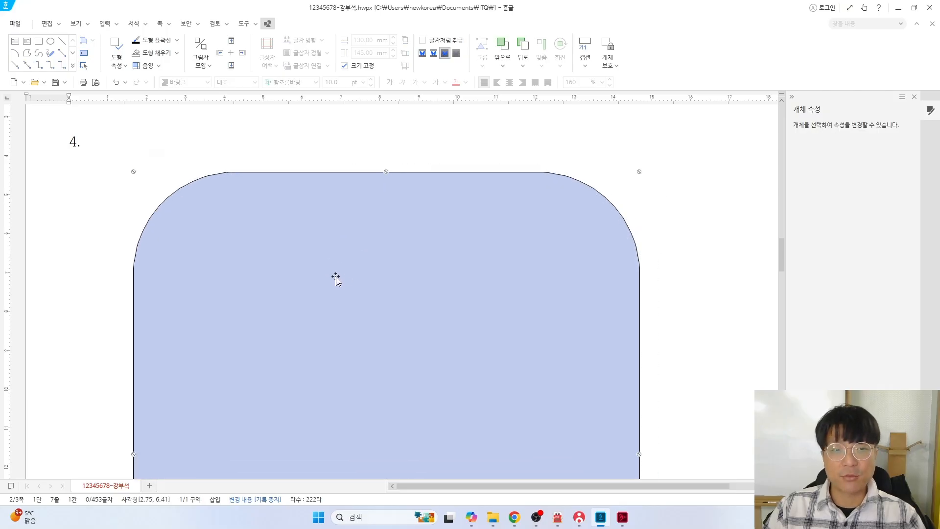
key(alt+Tab)
scroll(399, 280, down, 3)
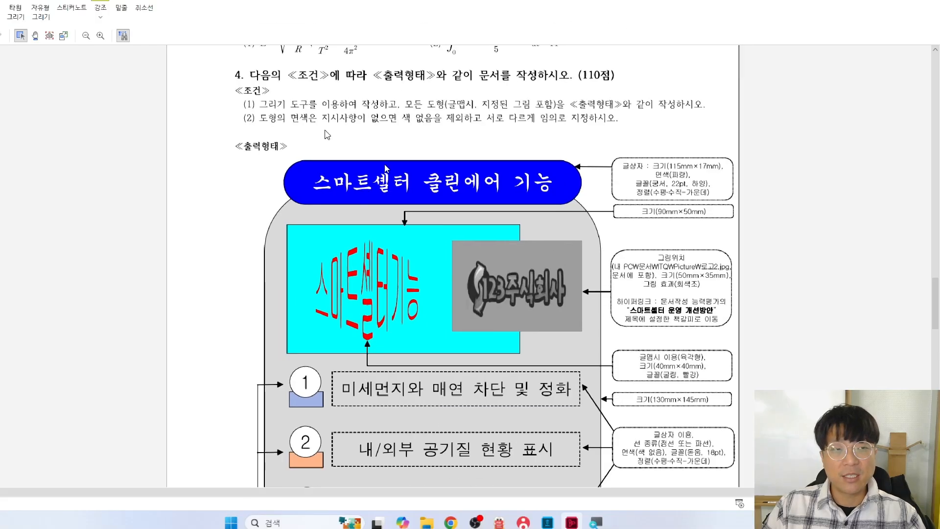
key(alt+Tab)
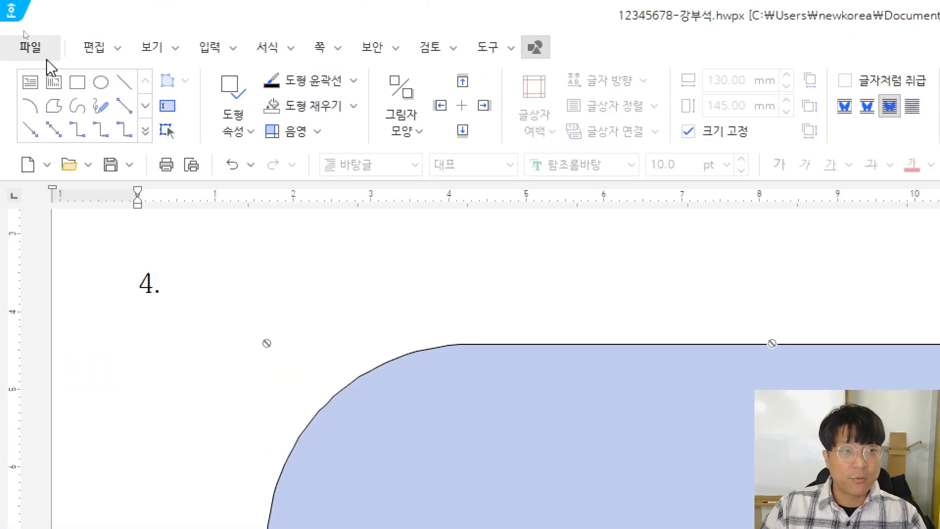
Insert a horizontal text box over the background's top edge and open its size settings
click(25, 81)
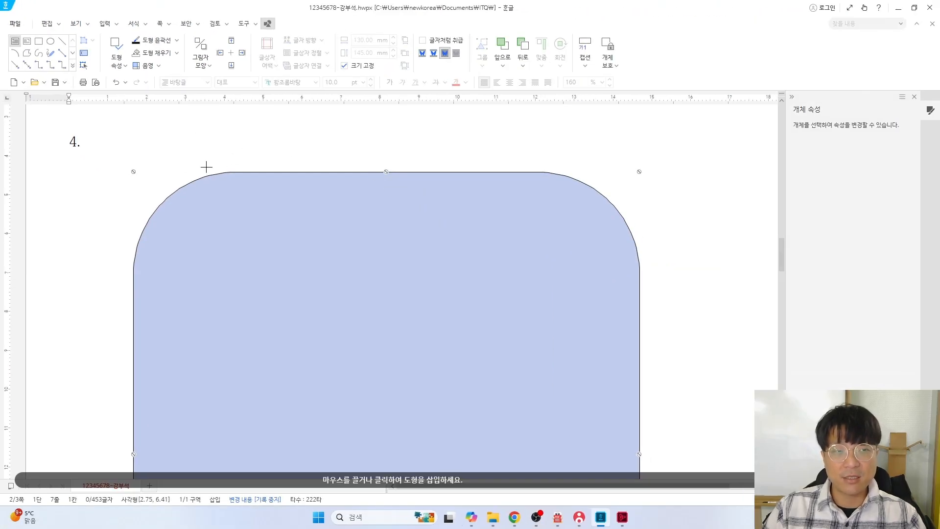
click(213, 151)
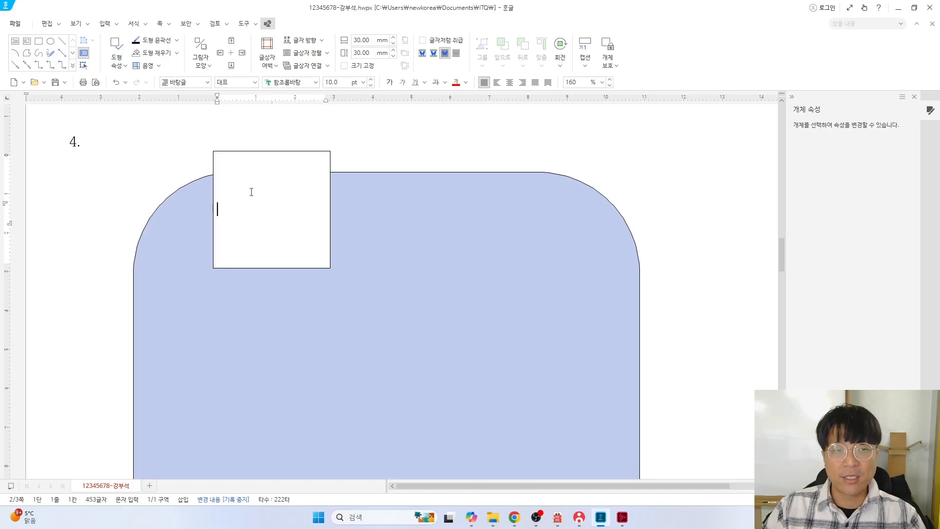
double_click(268, 155)
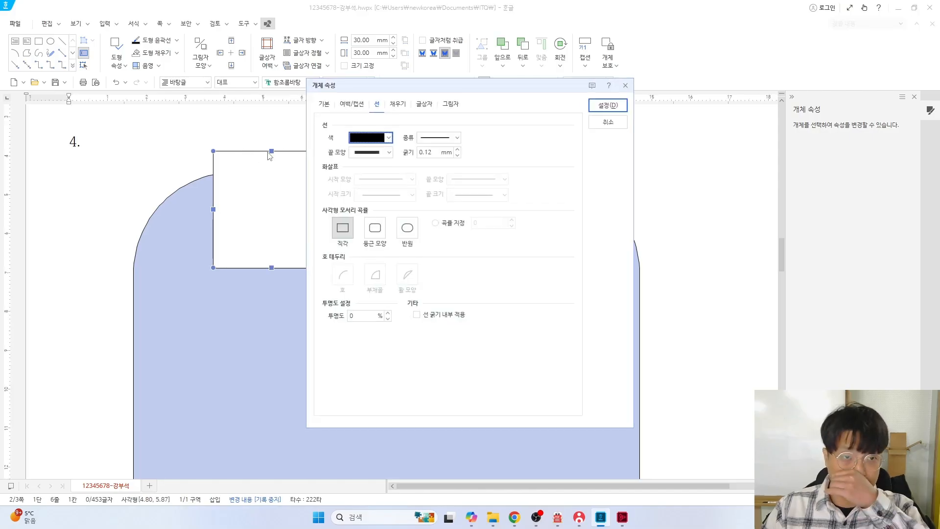
click(324, 104)
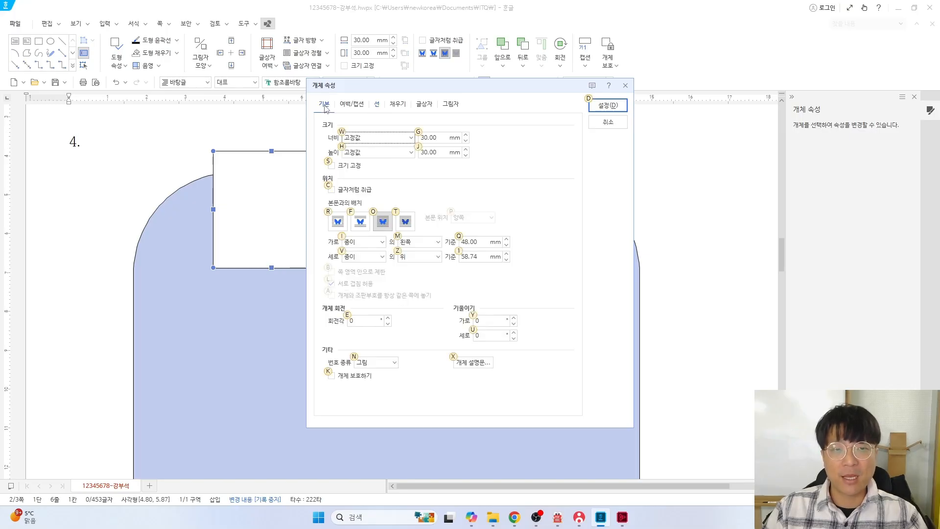
key(alt+Tab)
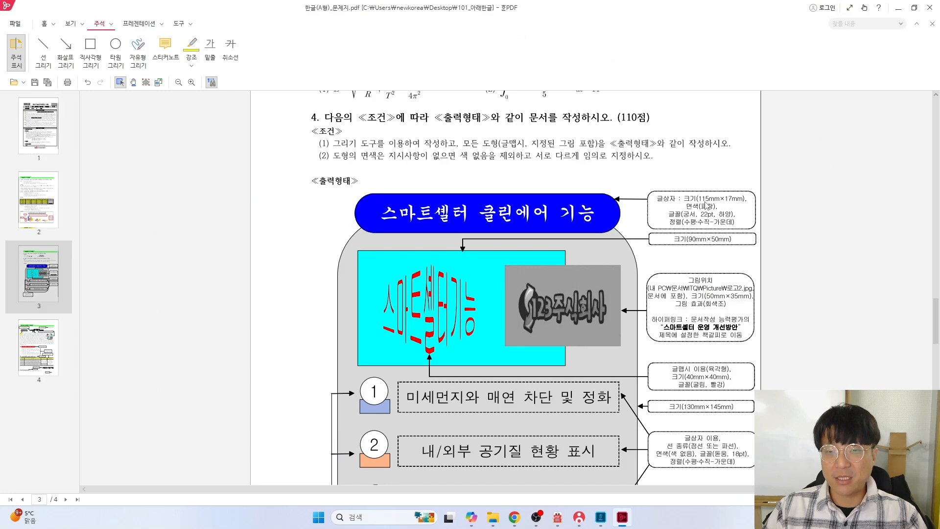
key(alt+Tab)
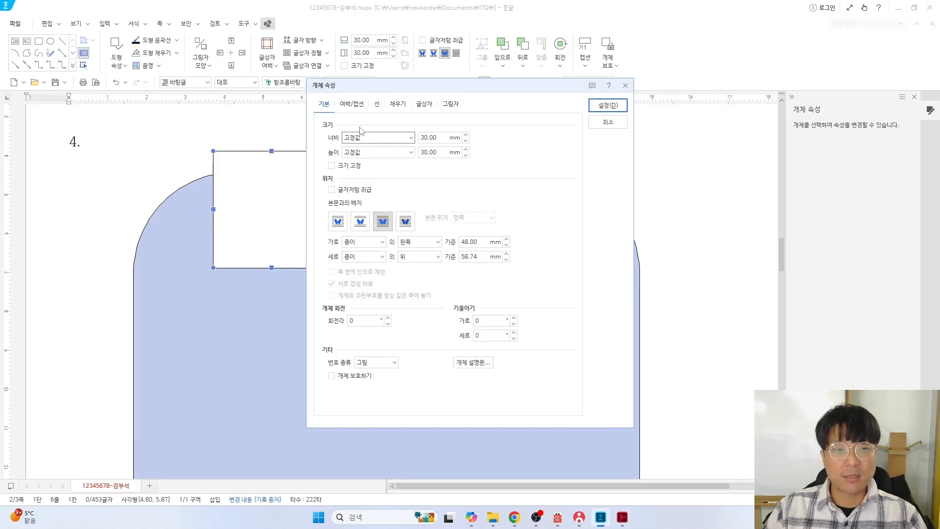
double_click(438, 138)
Set the text box to 115 × 17 mm with its size locked
text(11)
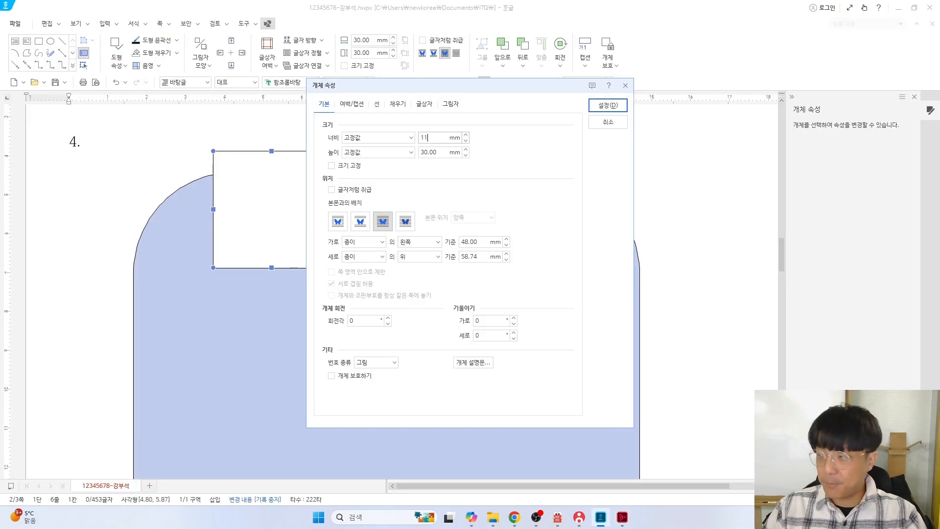
text(5)
key(Tab)
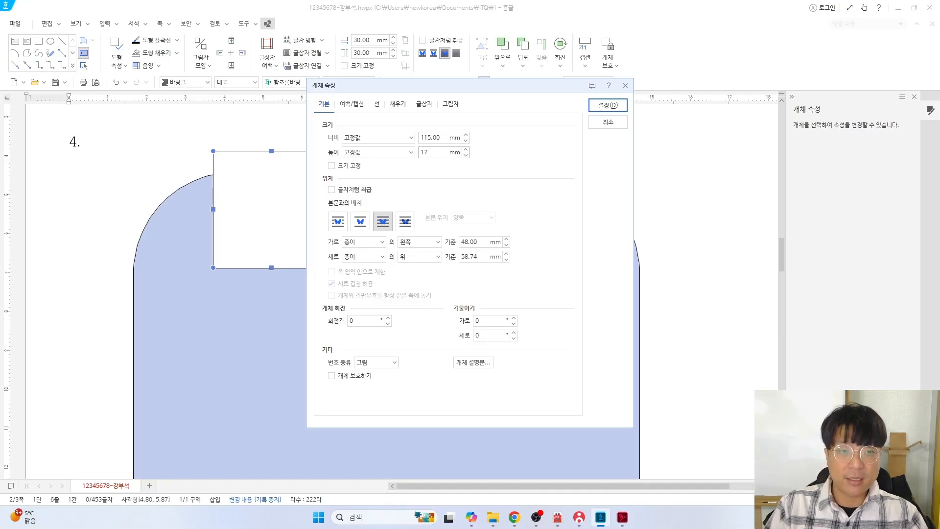
text(17)
click(337, 166)
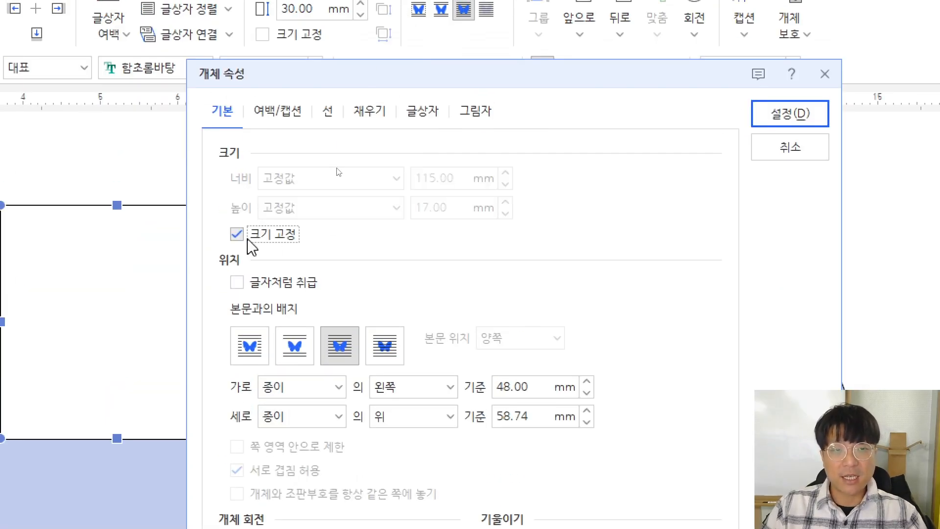
Fill the title box bright blue and give it semicircular (반원) corners
click(377, 115)
key(alt+Tab)
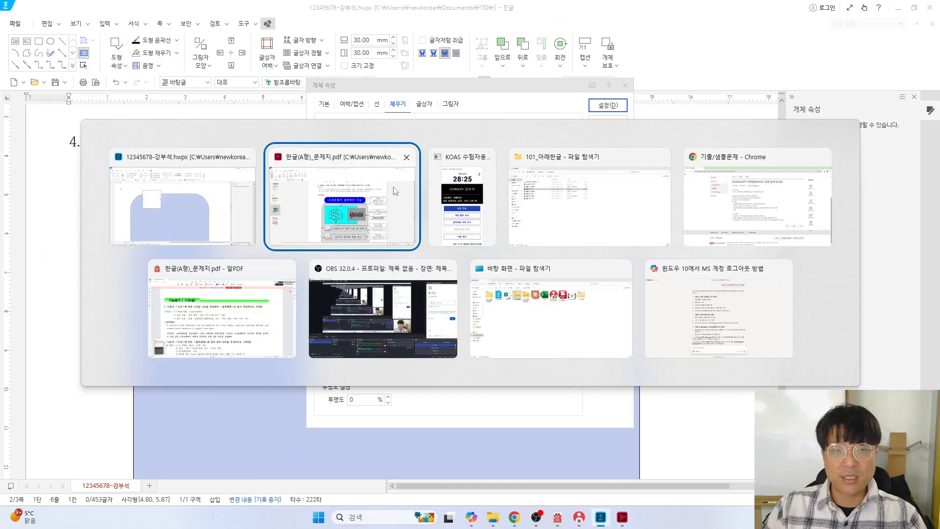
click(396, 191)
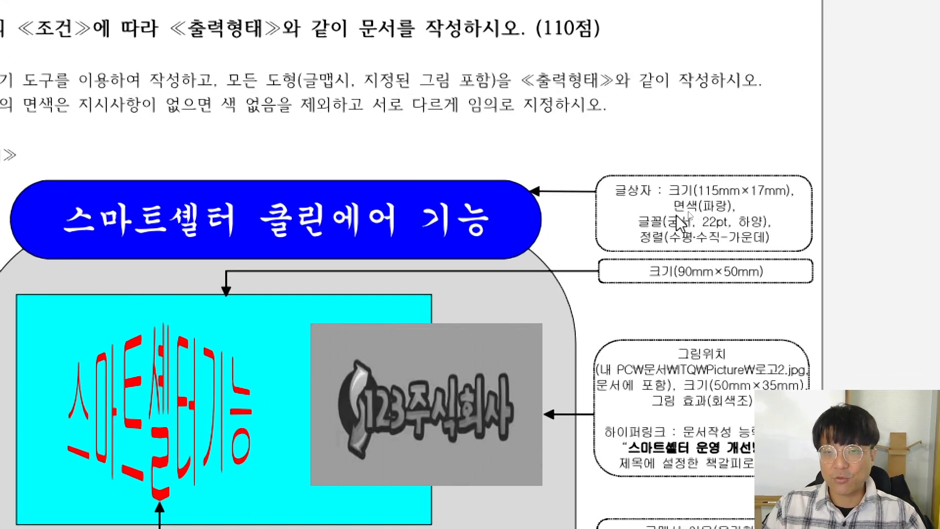
scroll(651, 226, up, 3)
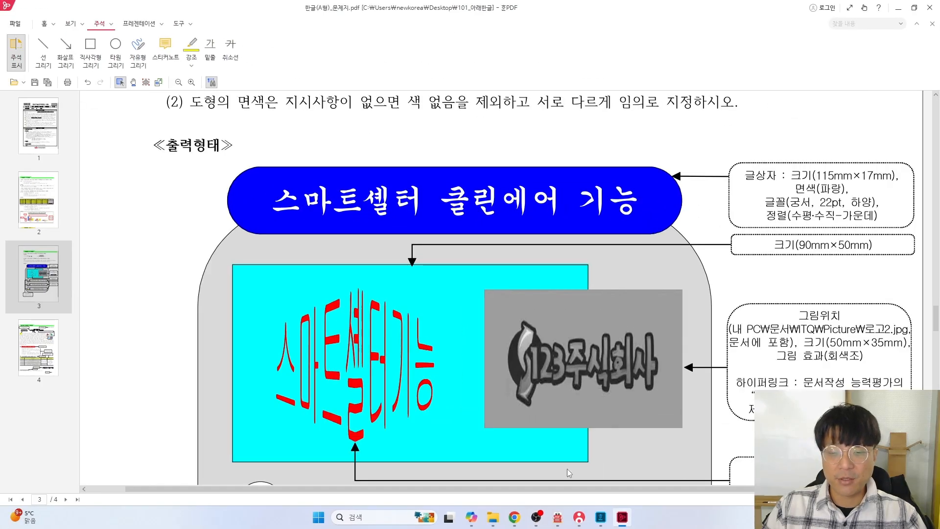
key(alt+Tab)
click(380, 160)
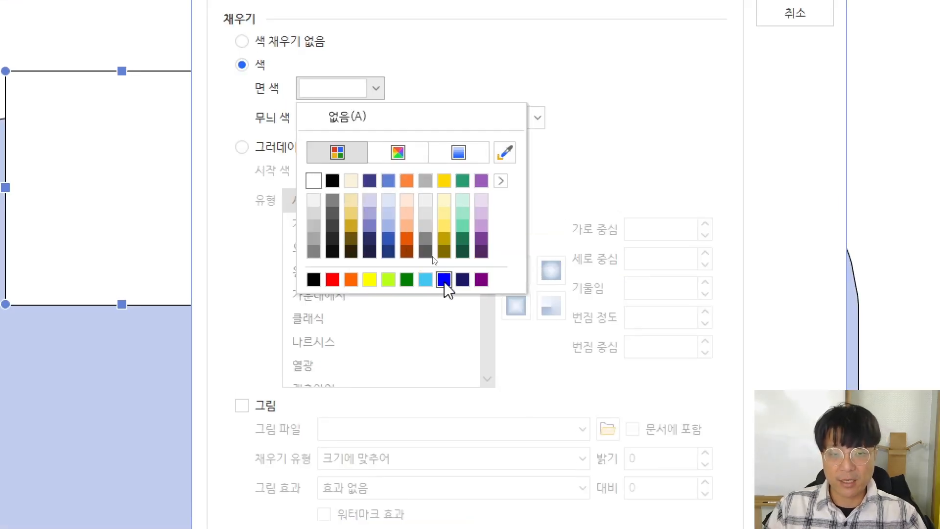
click(444, 280)
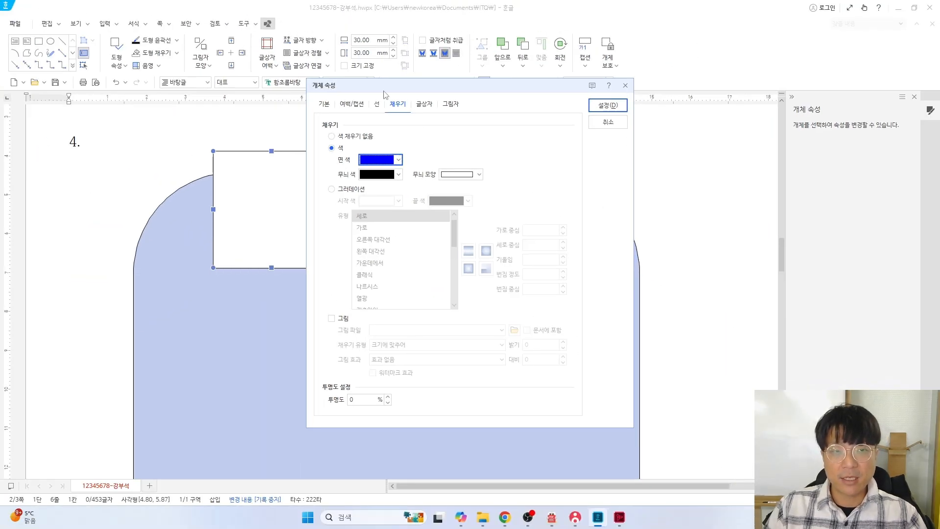
click(377, 105)
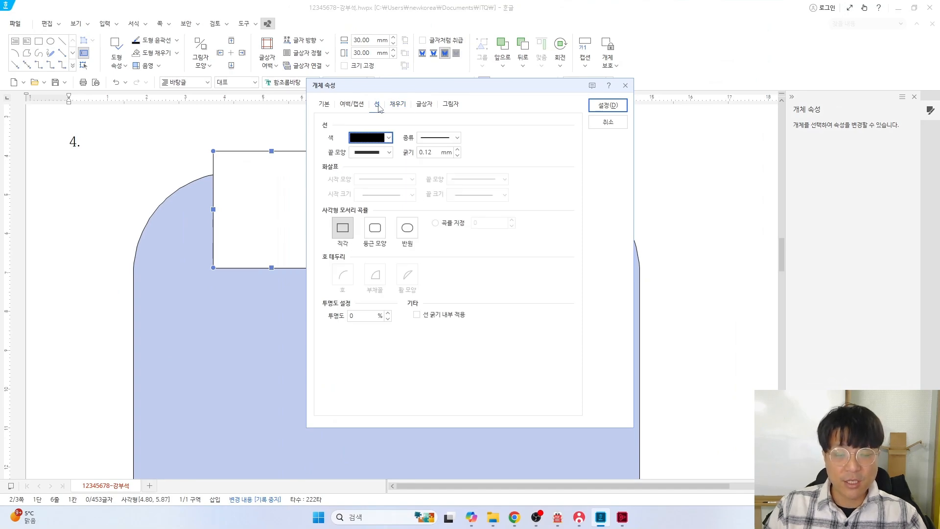
key(alt+Tab)
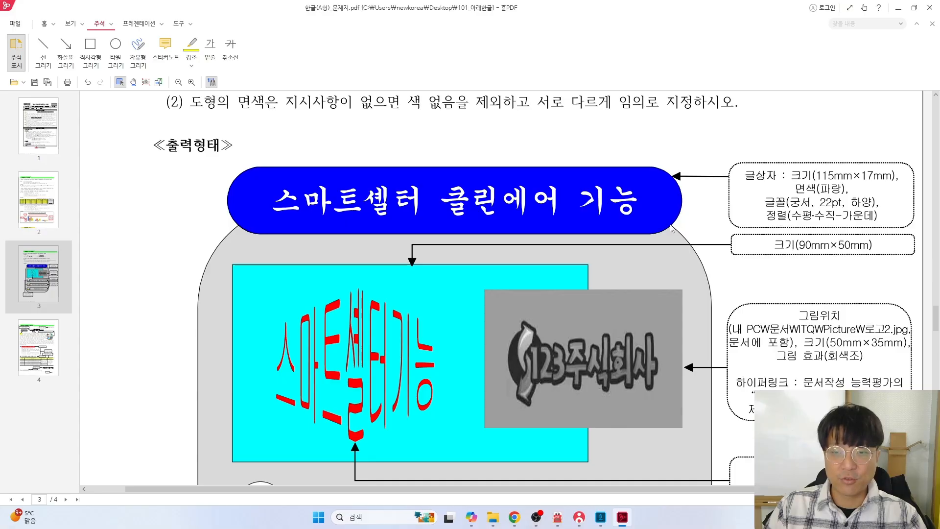
key(alt+Tab)
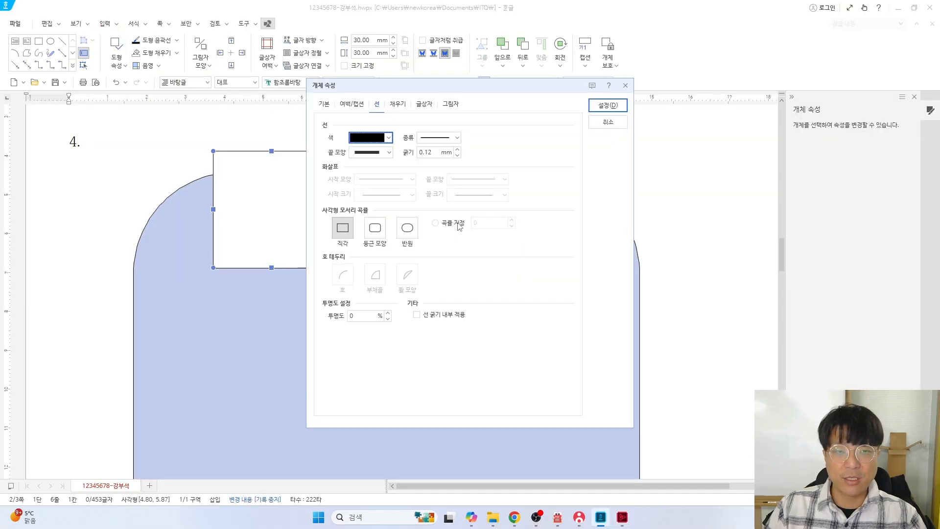
click(407, 230)
Apply the box settings and centre the blue pill atop the light-blue background
click(607, 105)
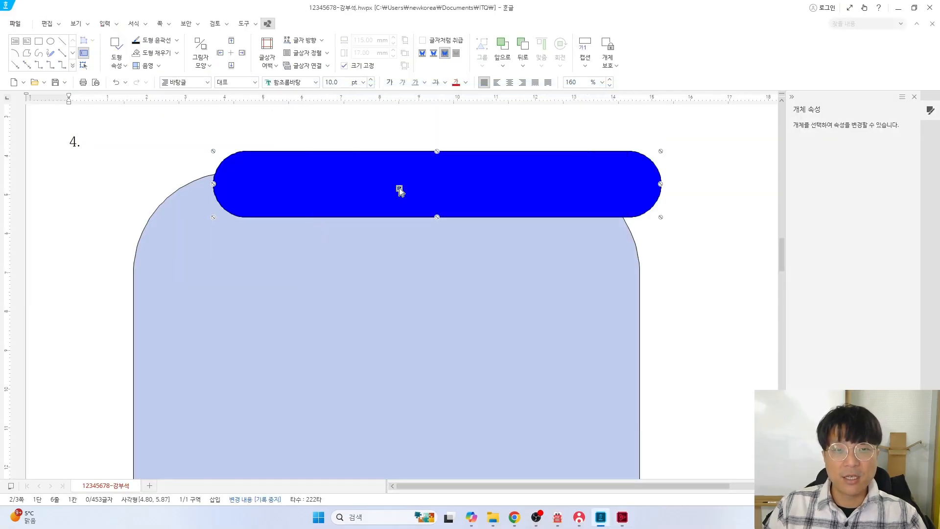
drag(478, 187, 433, 187)
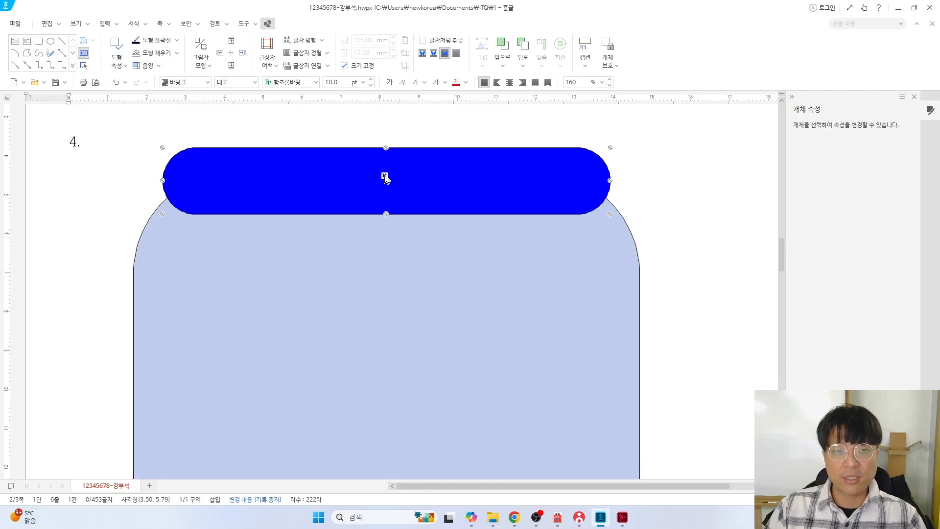
drag(381, 172, 376, 194)
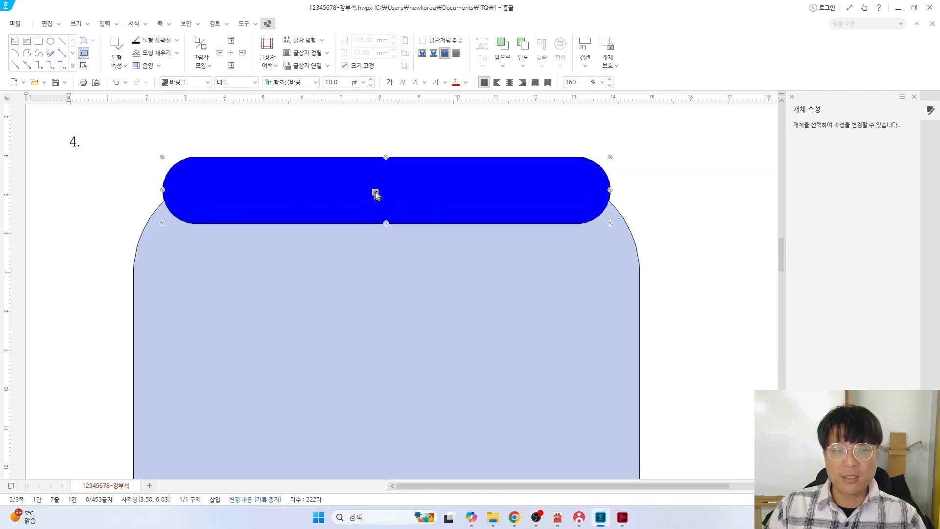
click(703, 175)
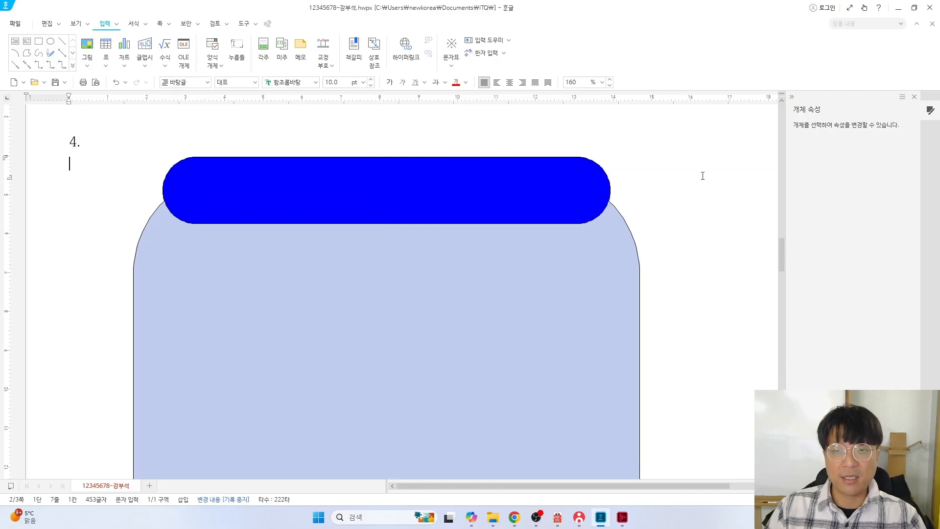
Place the cursor inside the pill and check the title formatting on the problem sheet
click(273, 186)
key(alt+Tab)
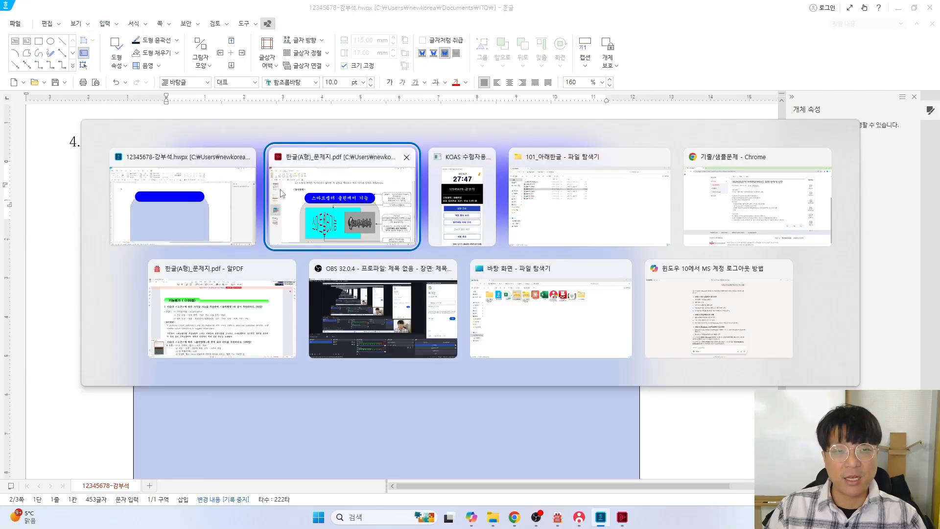
click(334, 202)
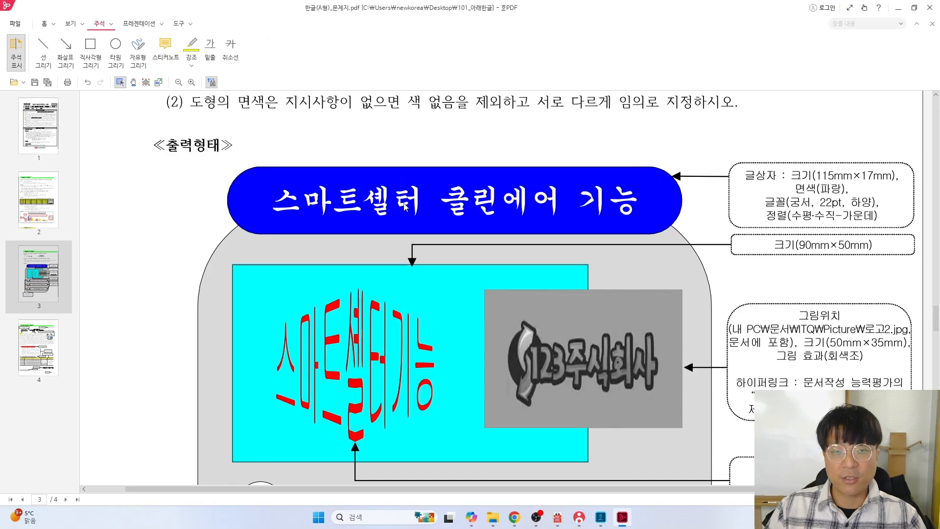
Type '스마트센터 클린에어 기능' in the pill, check it against the sheet, and select it
key(alt+Tab)
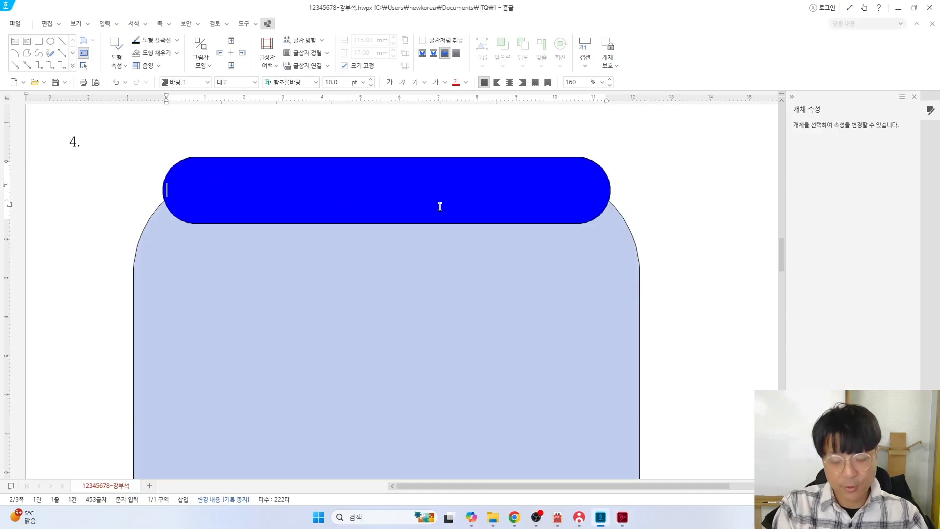
text(스마트)
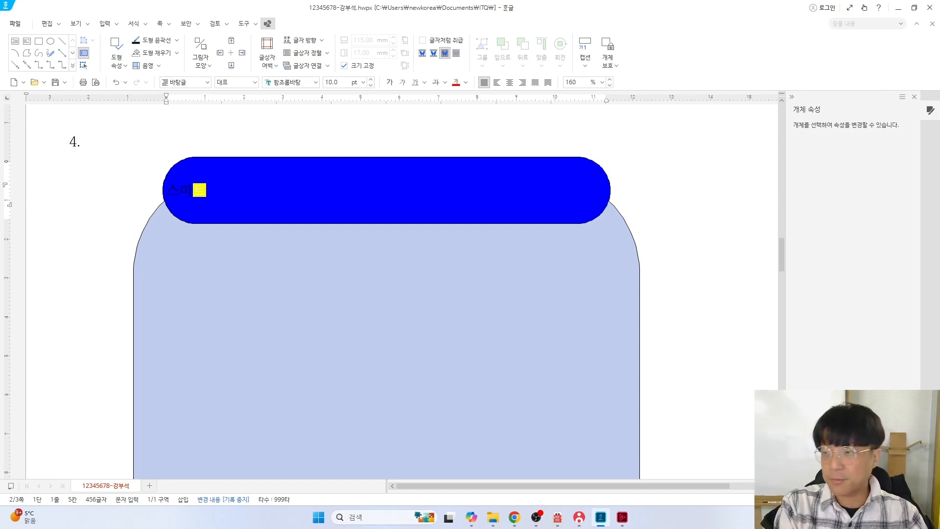
text(센터 )
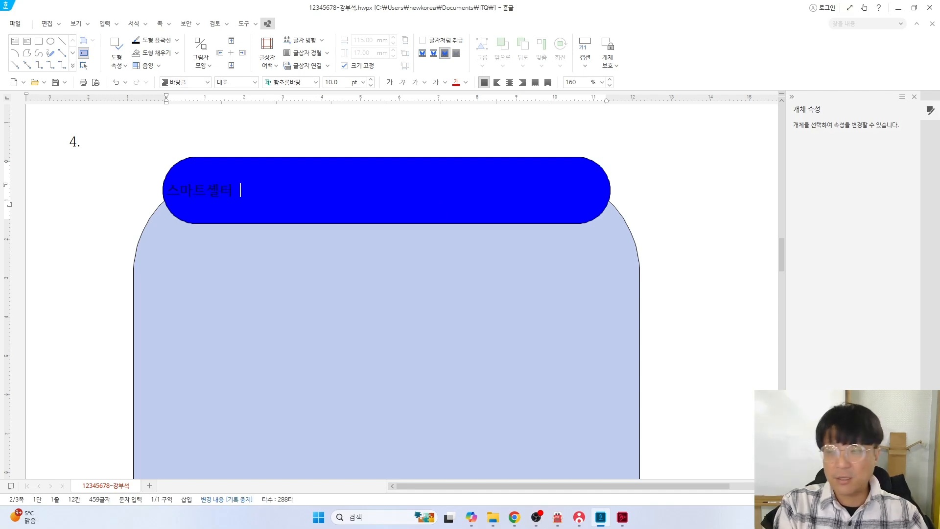
text(클린에어 기느)
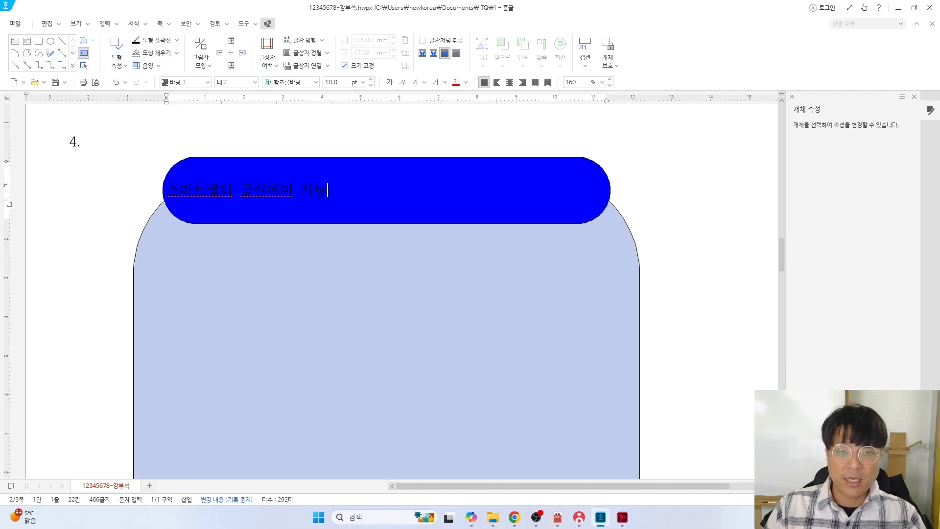
key(alt+Tab)
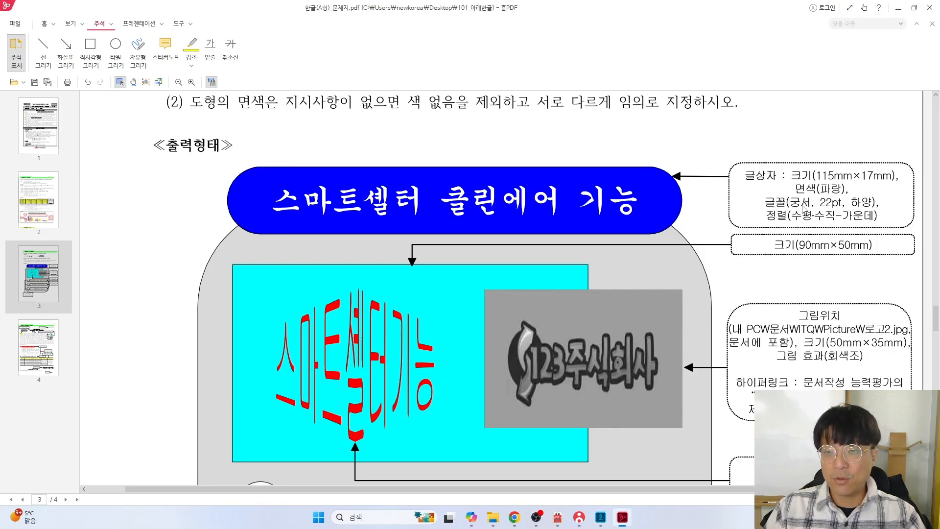
key(alt+Tab)
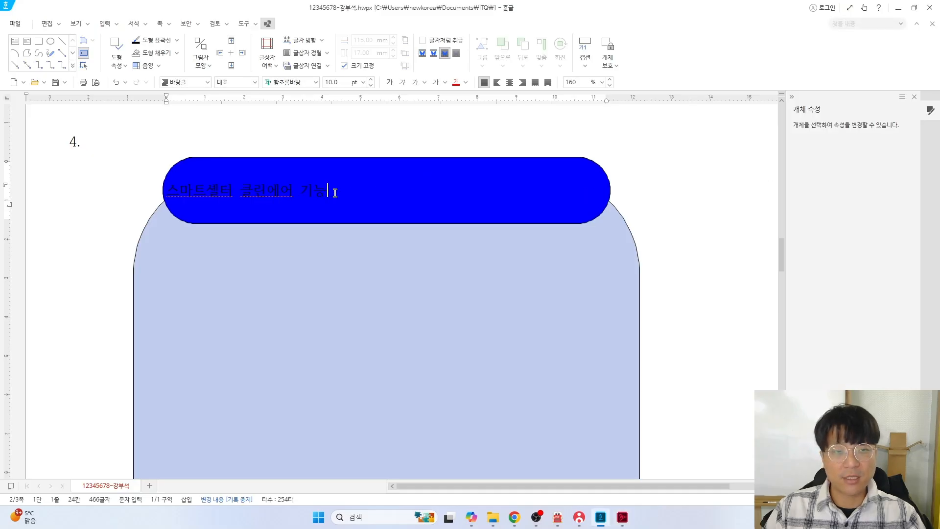
drag(329, 190, 166, 190)
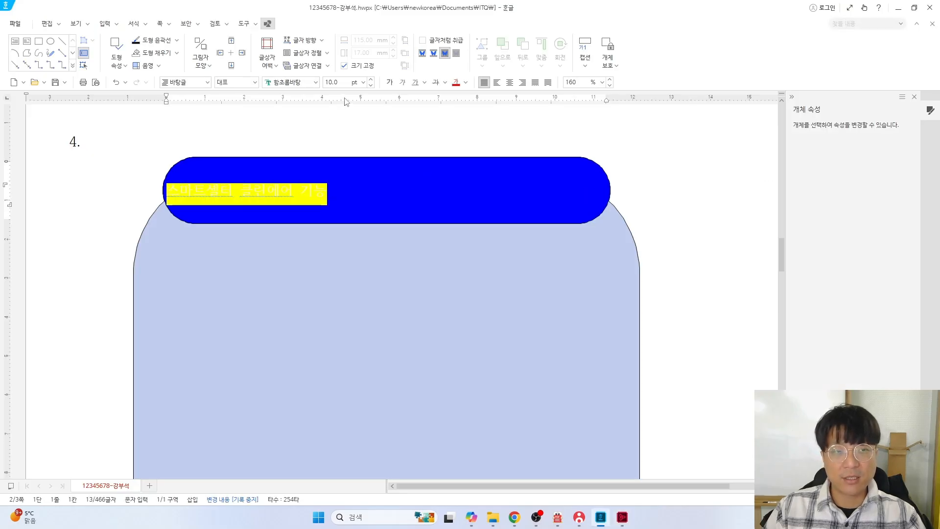
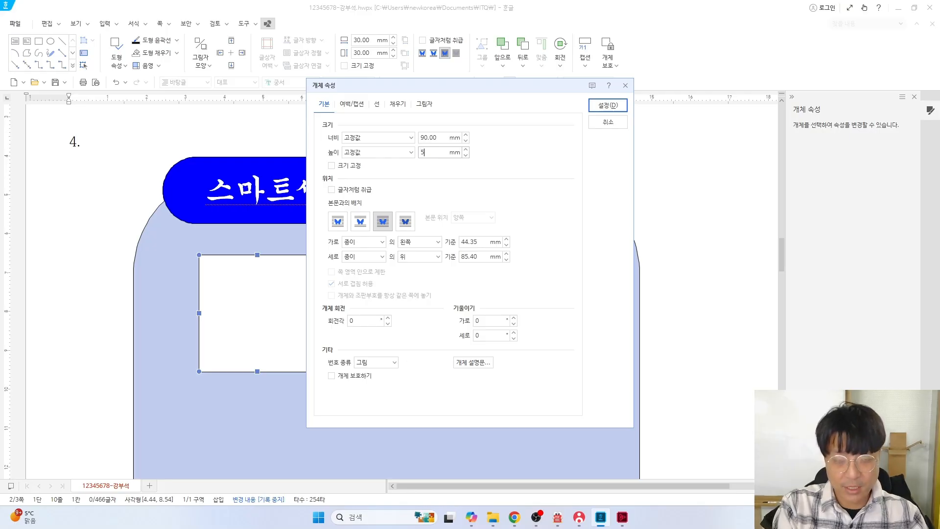
Set the inner rectangle's height to 50 mm, lock its 90 × 50 mm size, and fill it light mint
text(50)
click(332, 166)
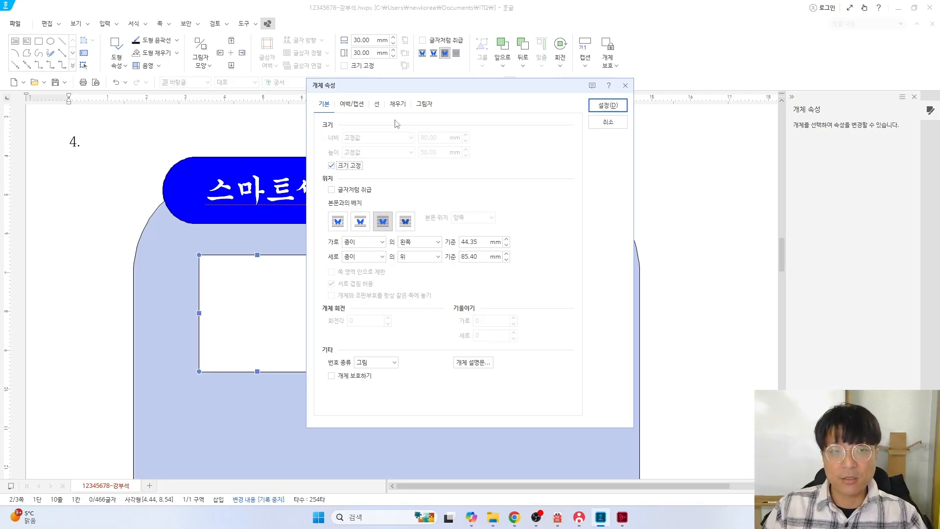
click(398, 104)
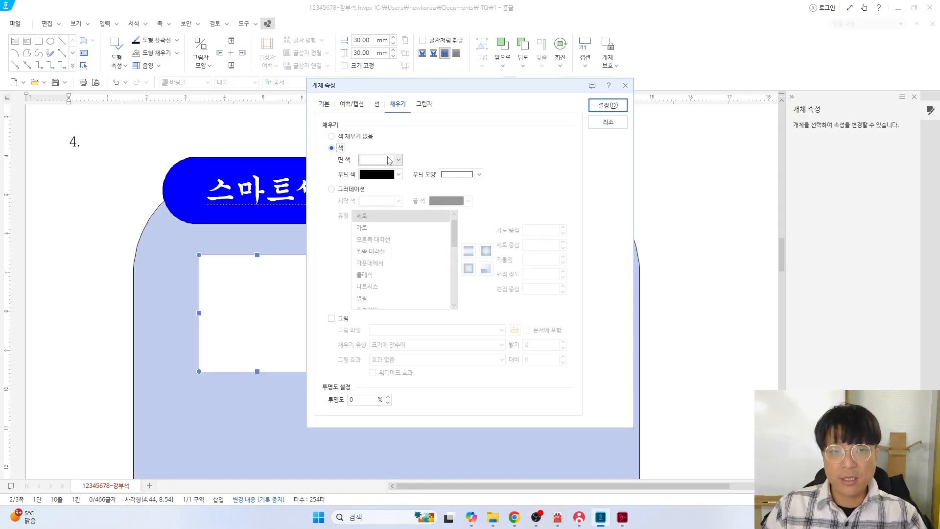
click(390, 160)
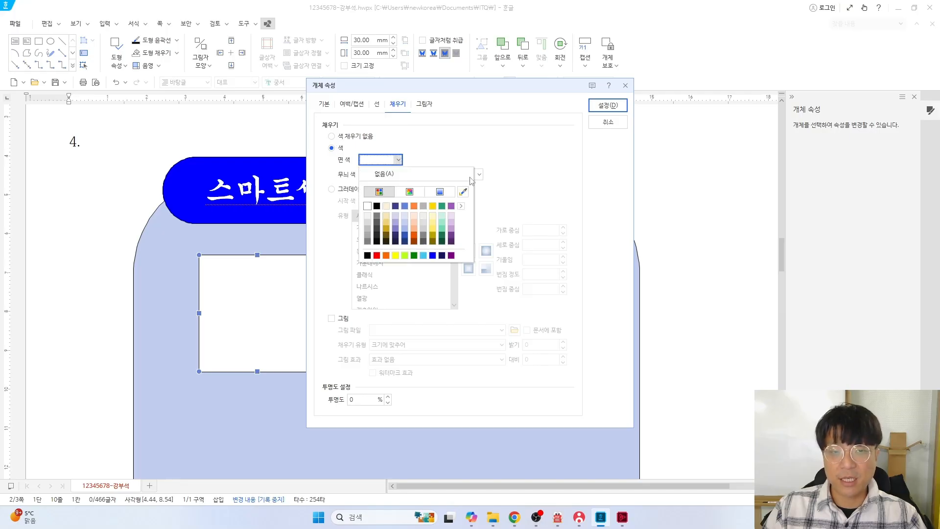
click(444, 219)
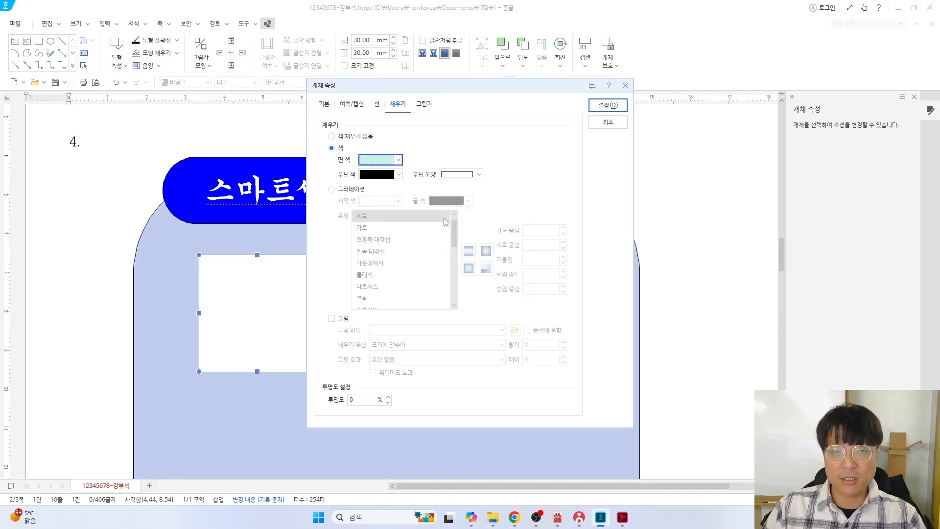
Apply the rectangle's properties, nudge it up and left, and bring up the problem sheet PDF
click(377, 106)
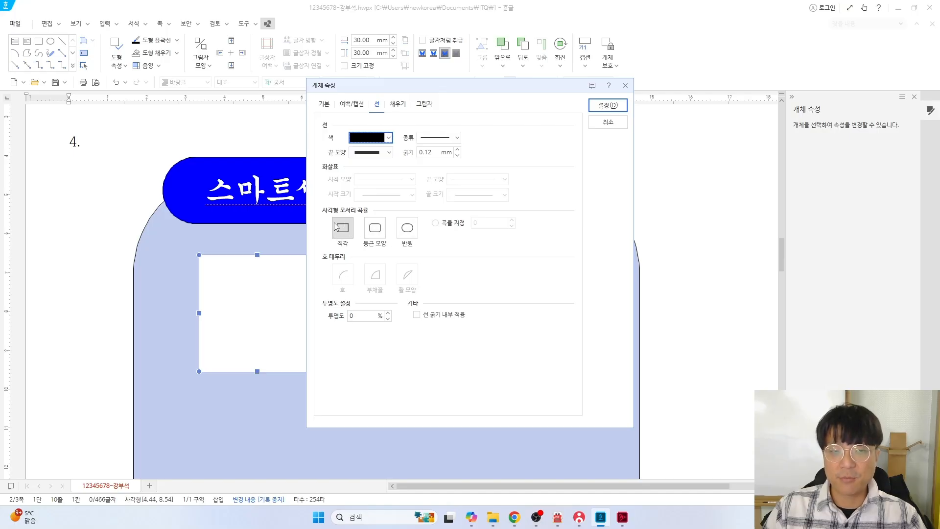
click(607, 105)
drag(389, 333, 347, 330)
key(alt+Tab)
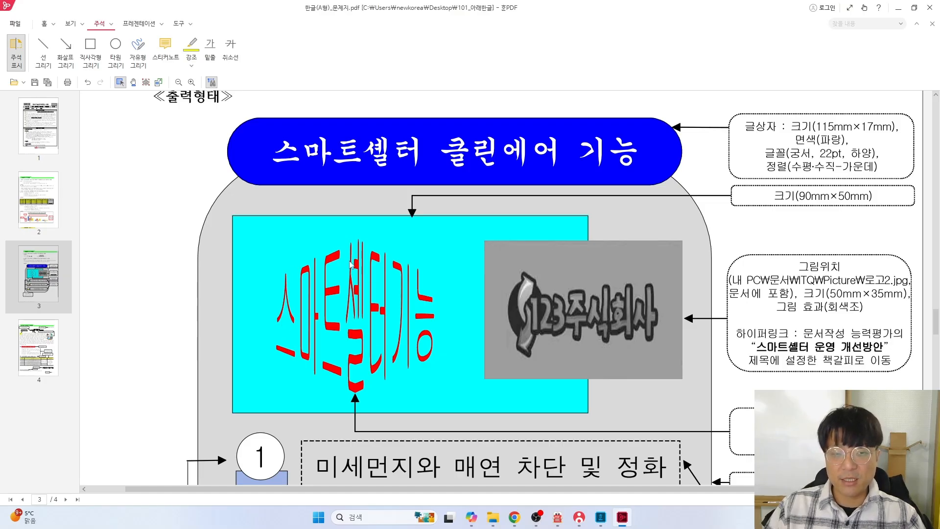
Scroll the problem sheet to the inner box and text art specs, then return to Hangul
scroll(382, 323, down, 1)
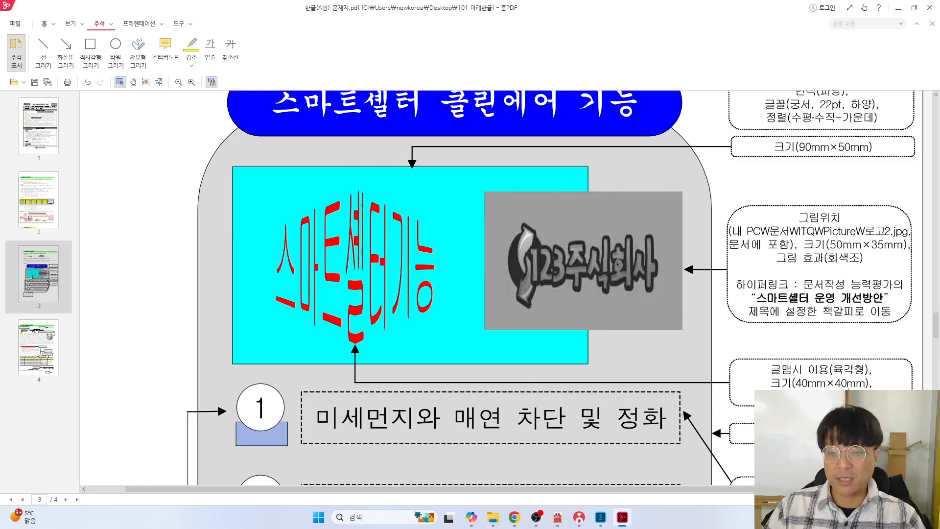
key(alt+Tab)
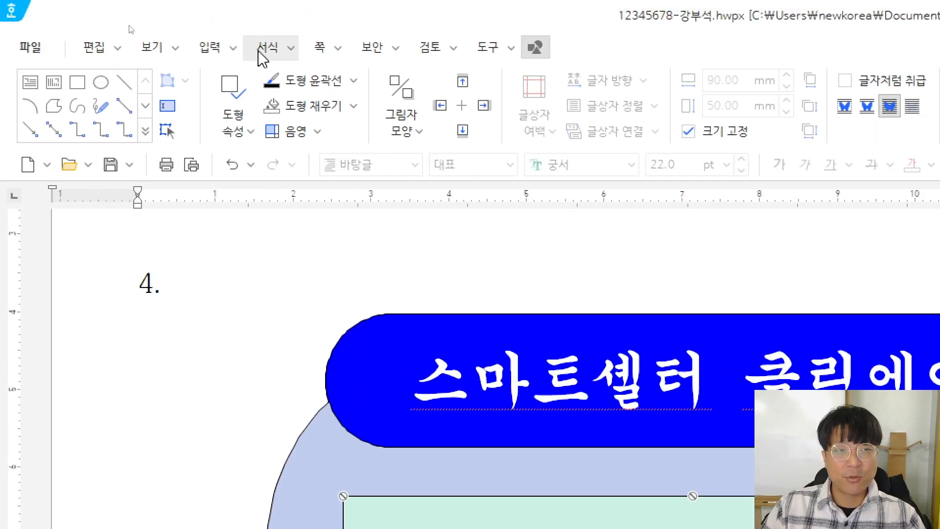
Start a new text art object and enter the wording 스마트셀터기능 from the problem sheet
click(210, 48)
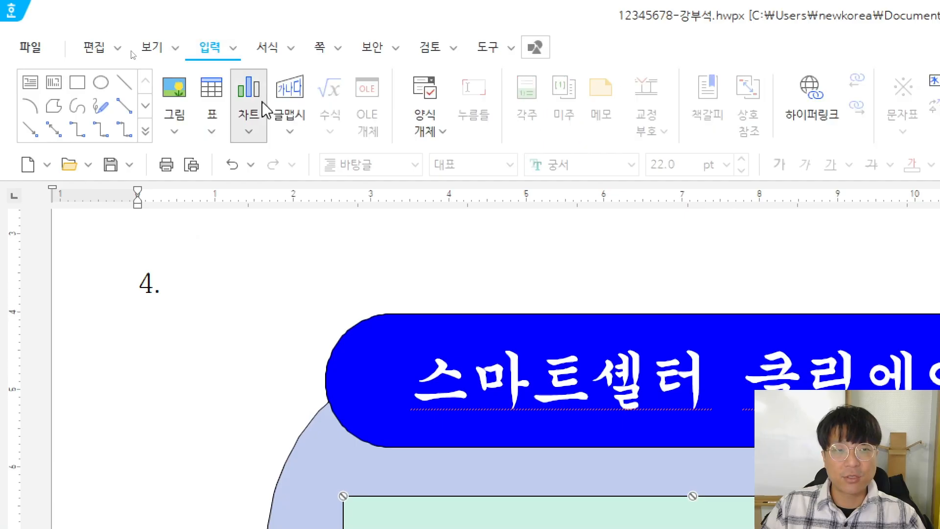
click(290, 89)
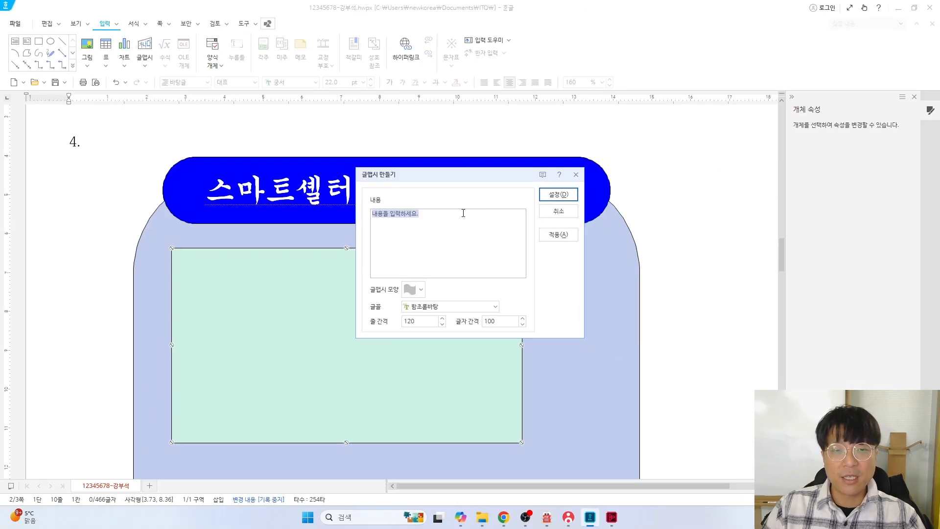
drag(419, 188, 392, 222)
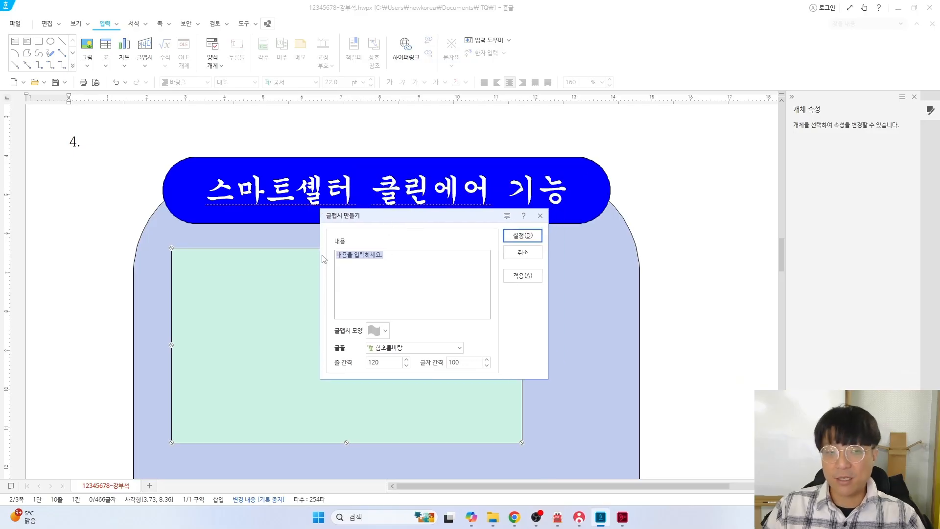
key(alt+Tab)
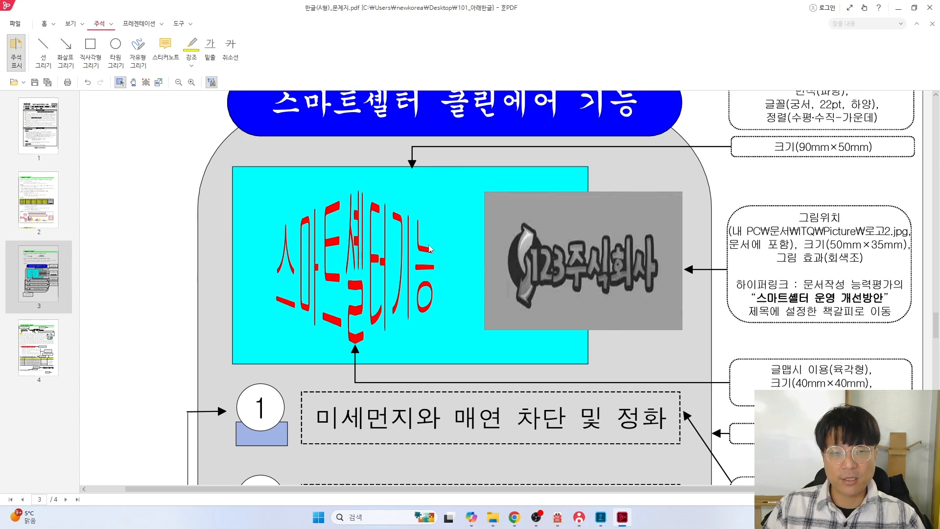
key(alt+Tab)
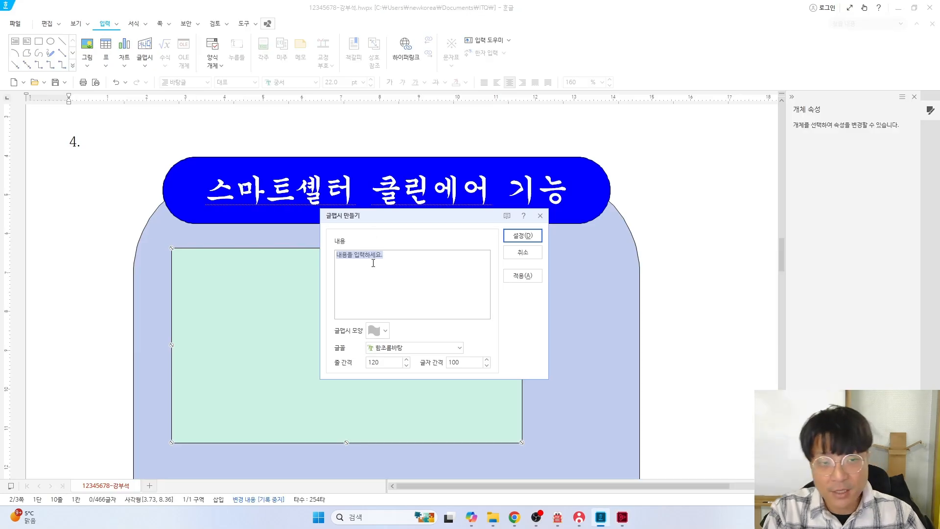
text(tma)
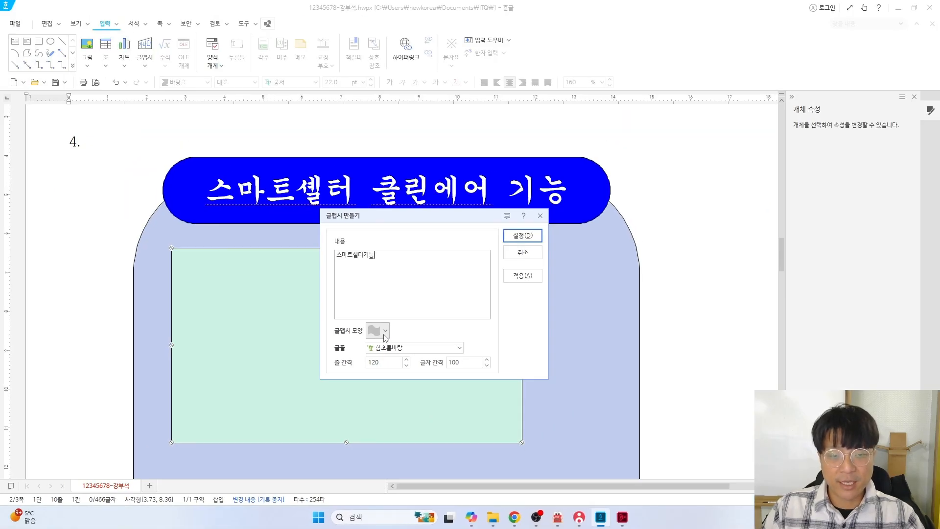
Give the text art a hexagon shape and the 굴림 font, and insert it
click(384, 331)
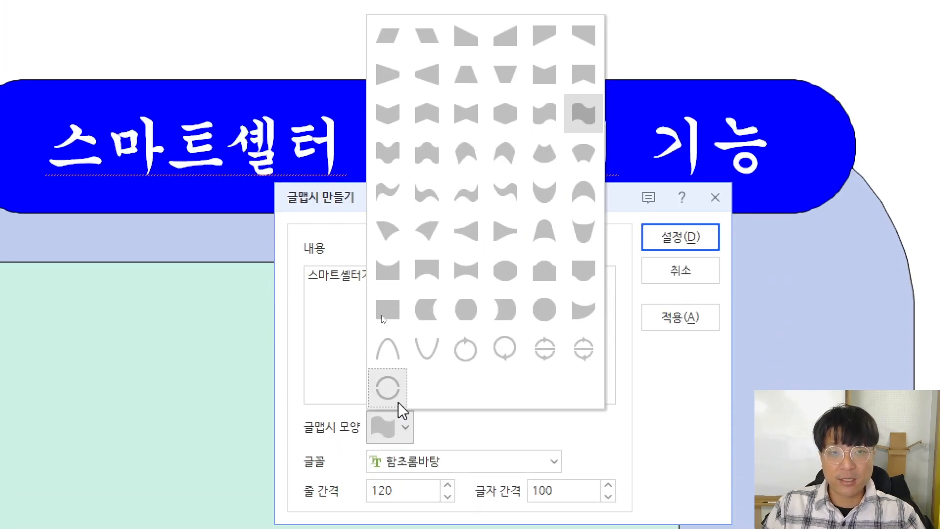
click(503, 119)
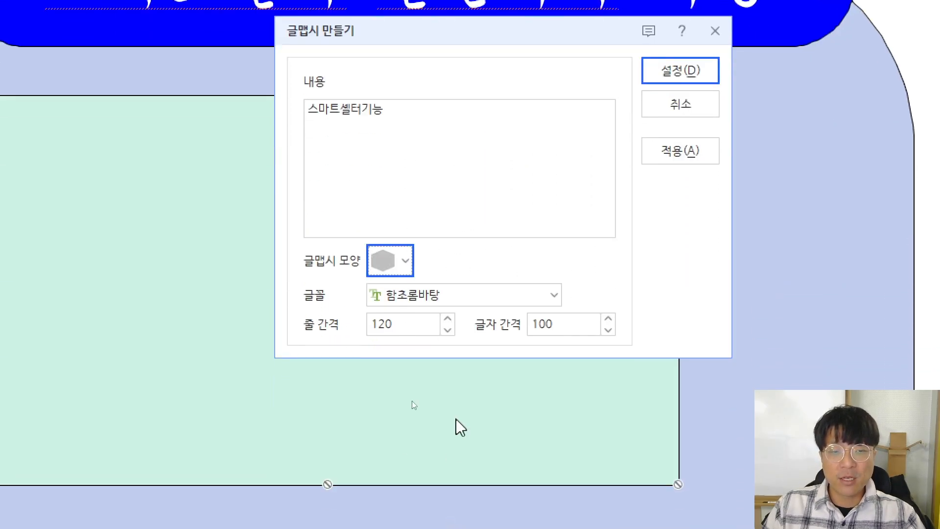
click(460, 298)
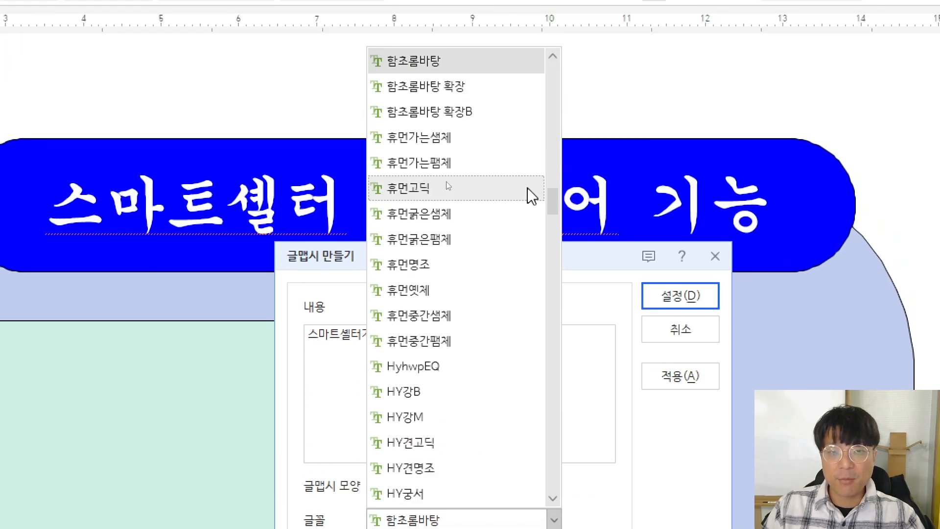
drag(553, 198, 562, 87)
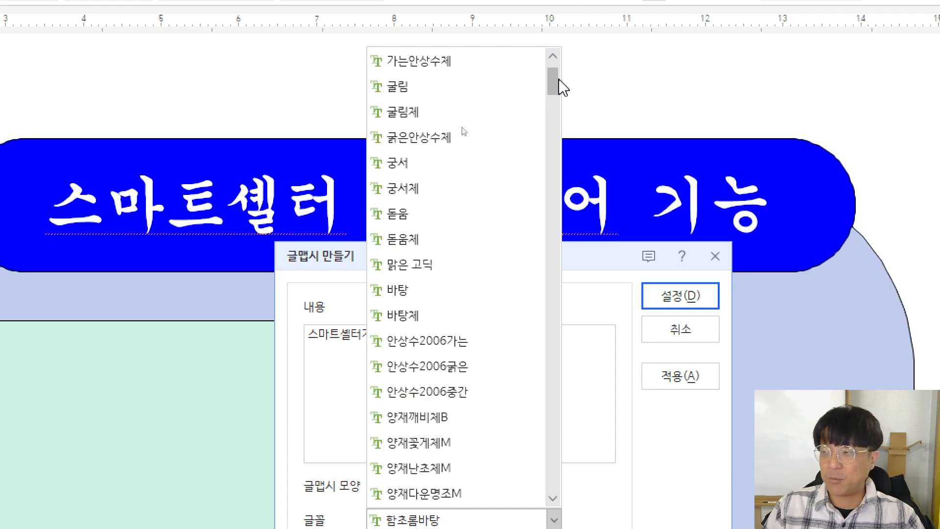
click(428, 91)
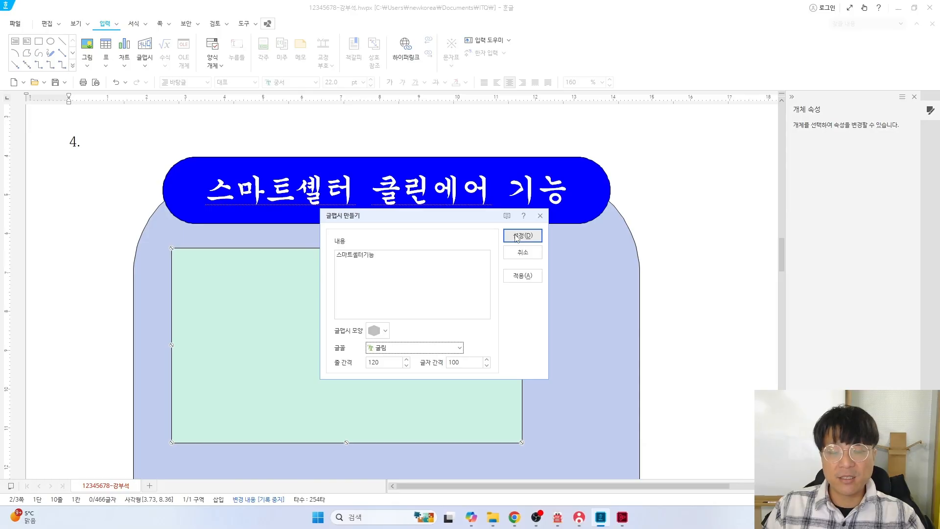
click(519, 236)
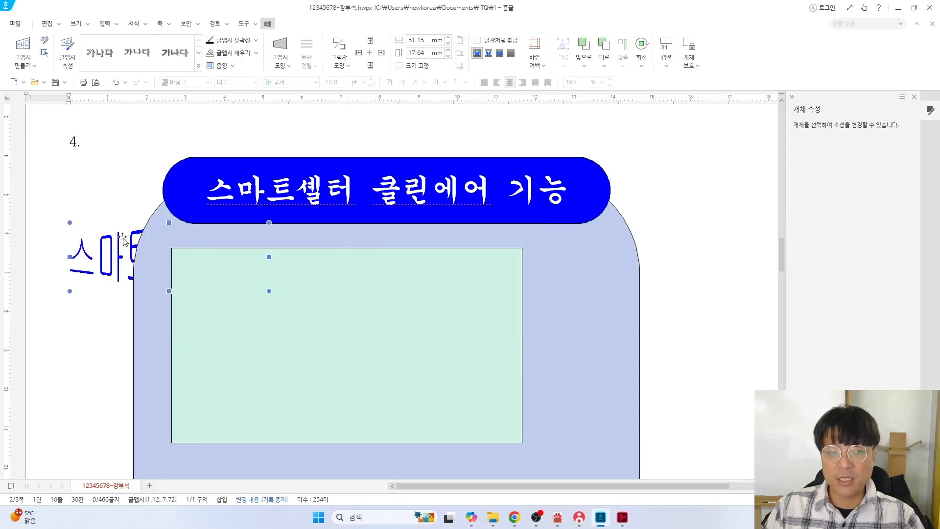
Enter a 40 × 40 mm size in the text art's properties and lock it
double_click(99, 249)
click(325, 104)
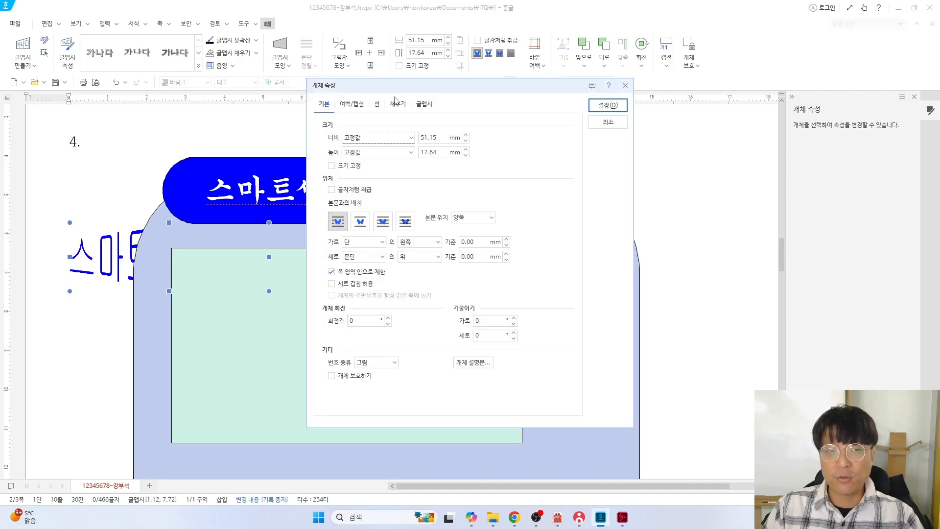
drag(392, 89, 307, 143)
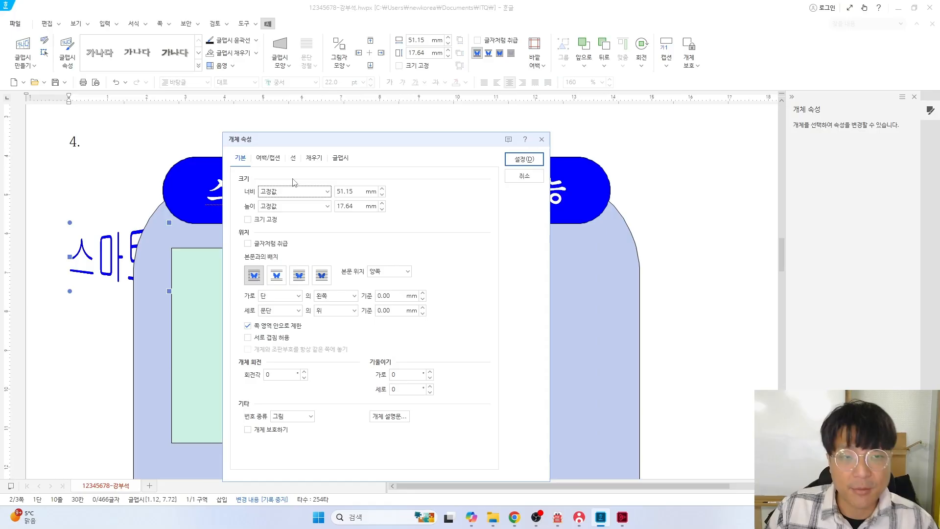
key(alt+Tab)
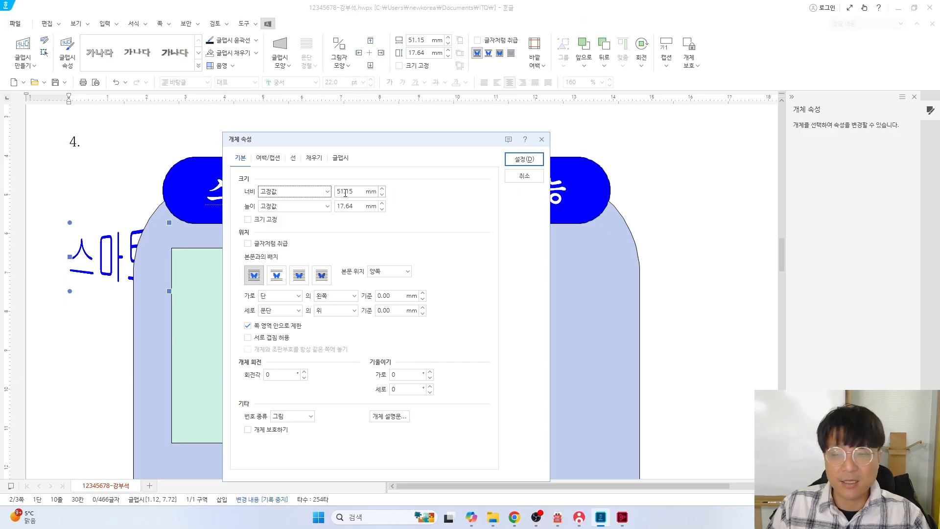
click(345, 193)
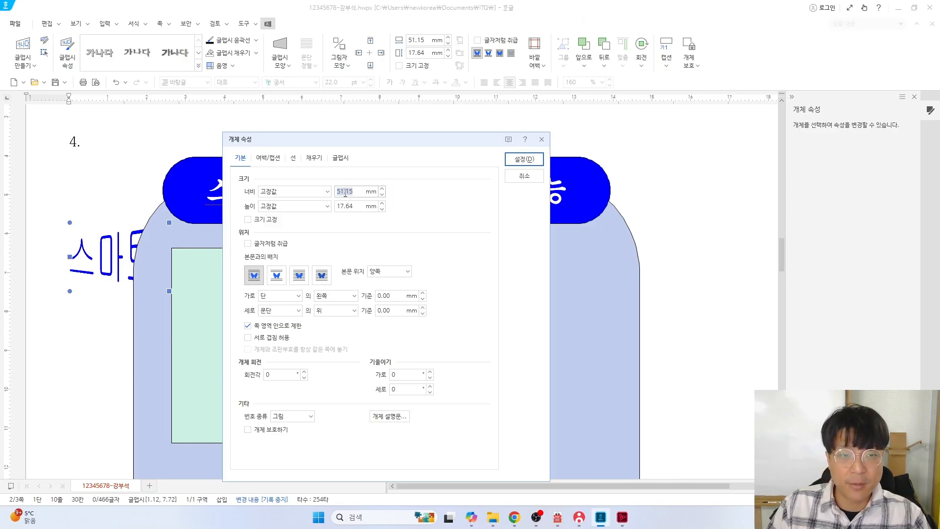
text(40)
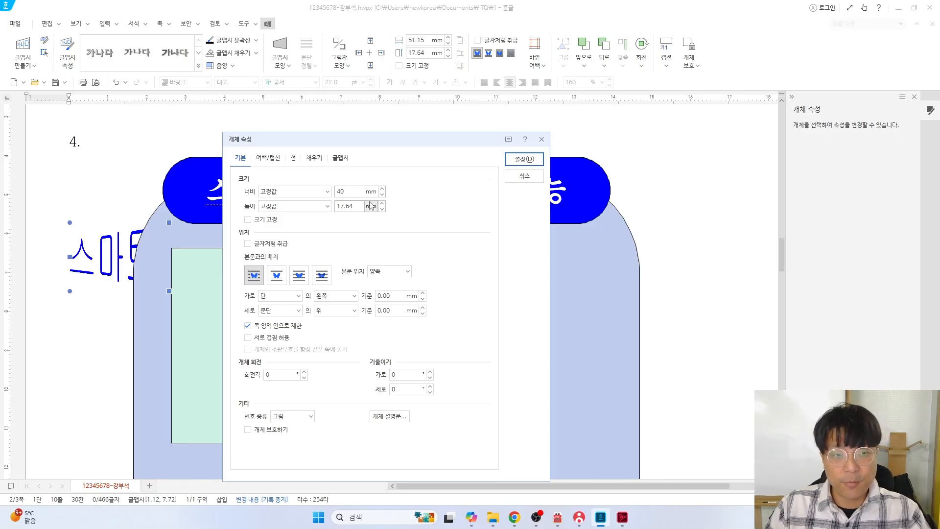
key(Tab)
text(4)
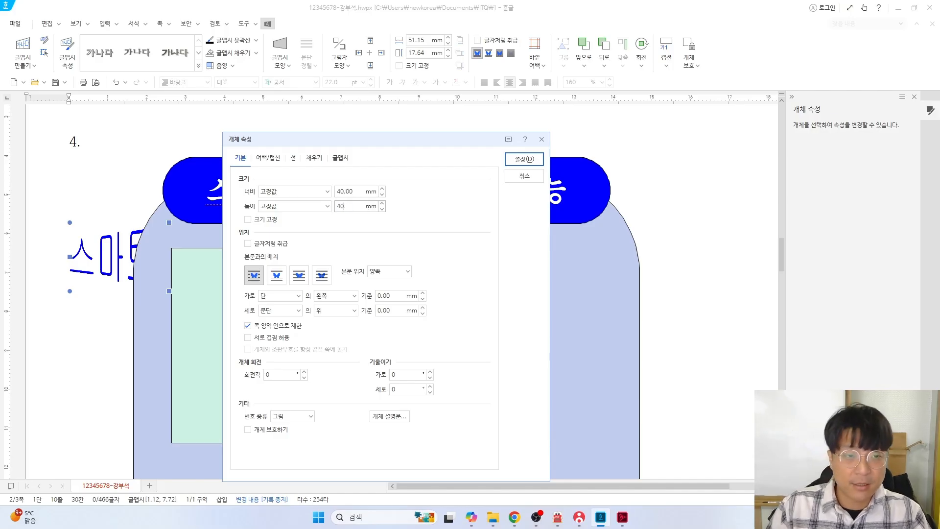
click(258, 221)
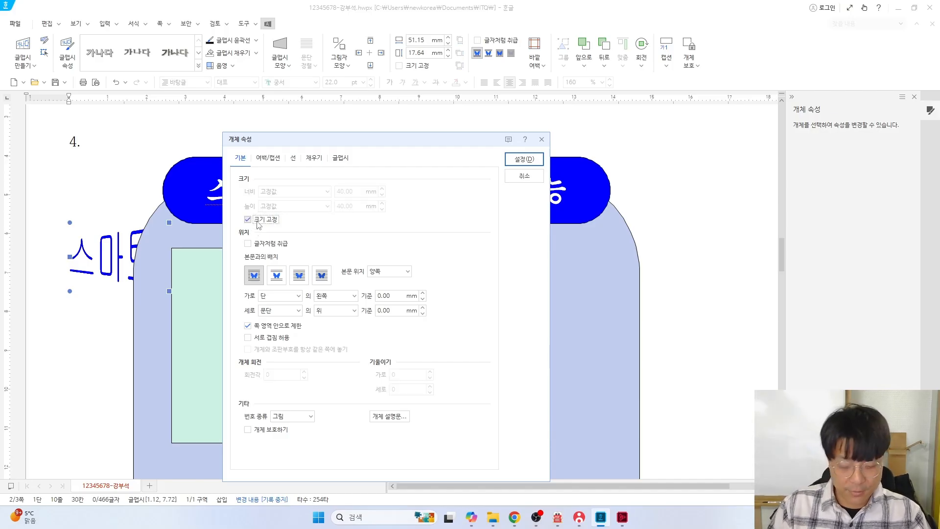
Verify the size against the problem sheet, apply it, and drag the text art left
key(alt+Tab)
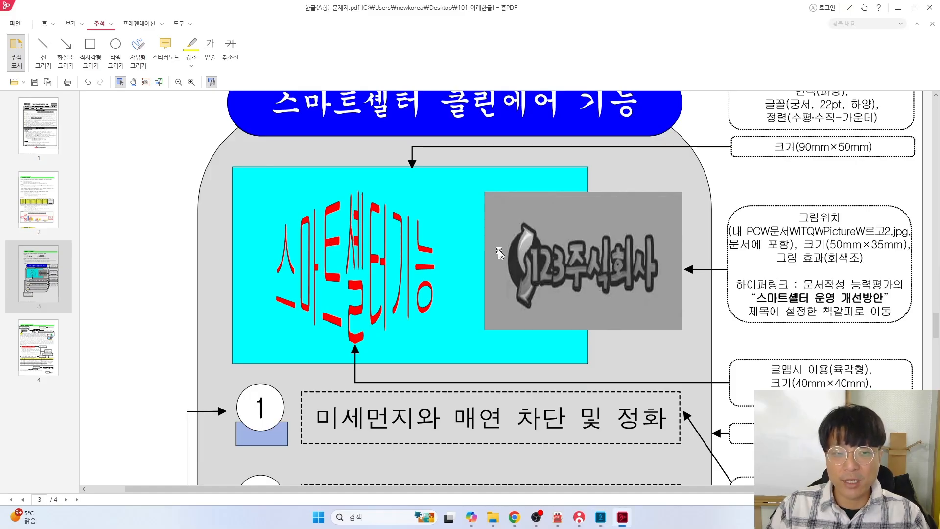
key(alt+Tab)
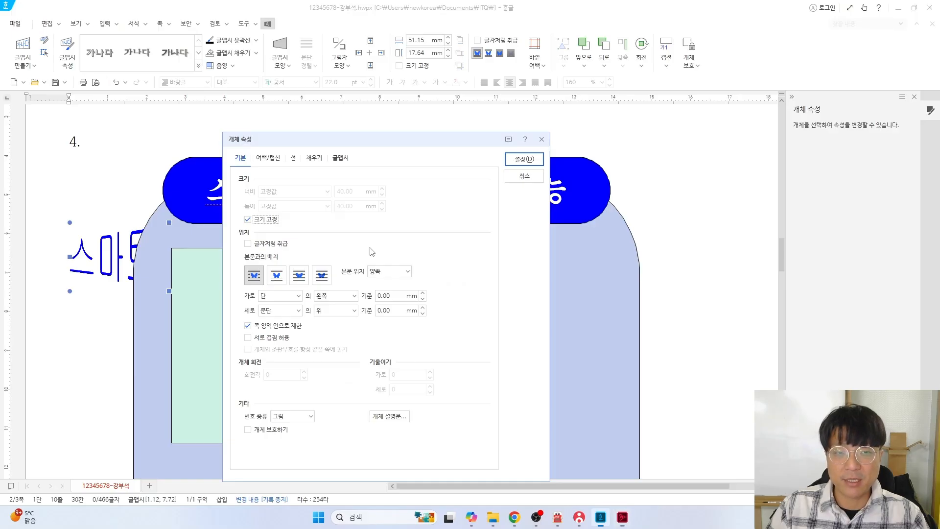
click(525, 159)
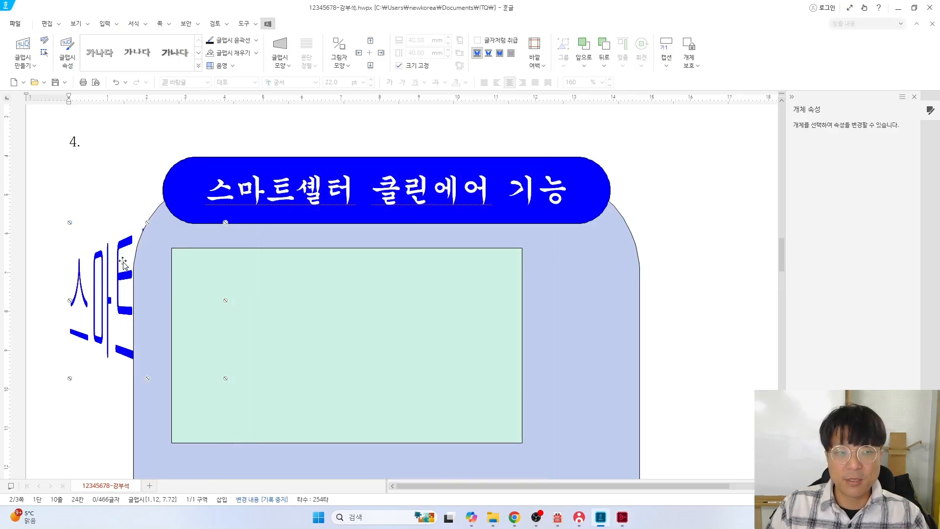
mouse_move(115, 266)
mouse_down()
mouse_move(310, 323)
mouse_move(123, 267)
mouse_up()
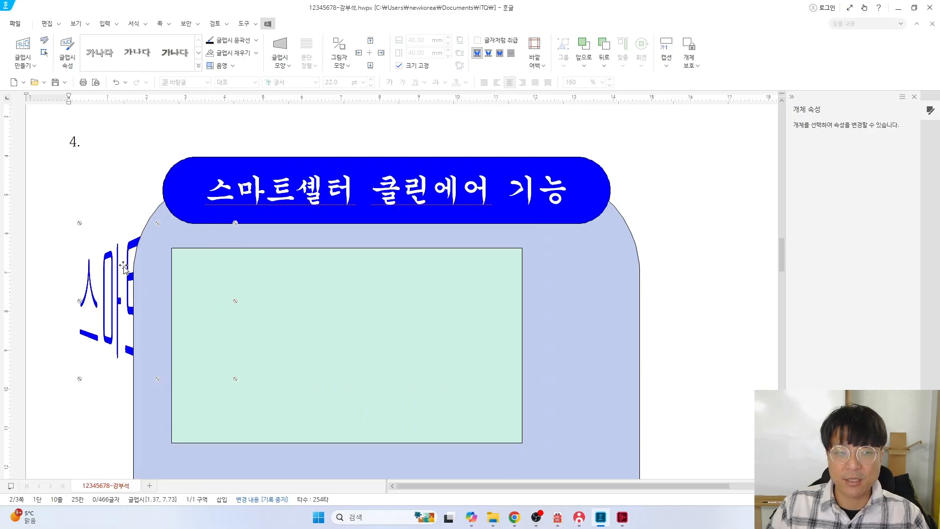
Lock the WordArt's 40 × 40 mm size and place it in front of the text
double_click(166, 316)
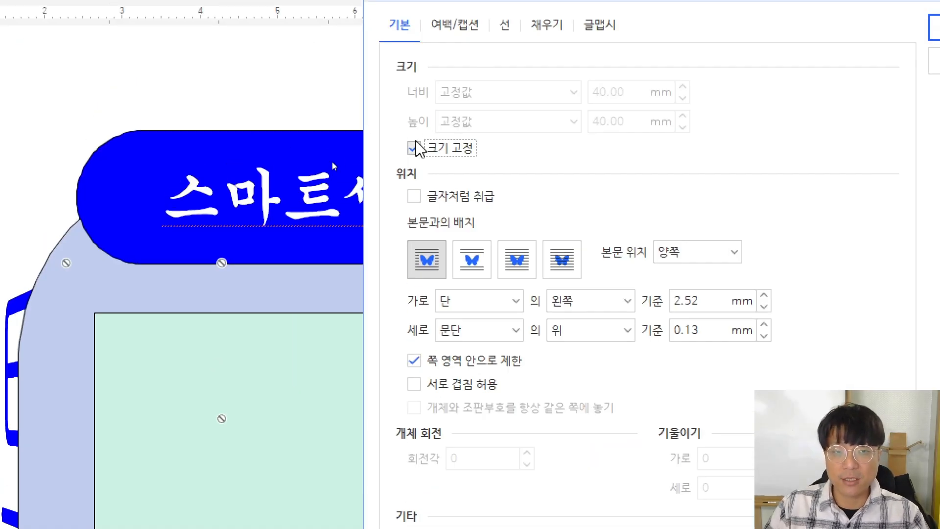
click(332, 165)
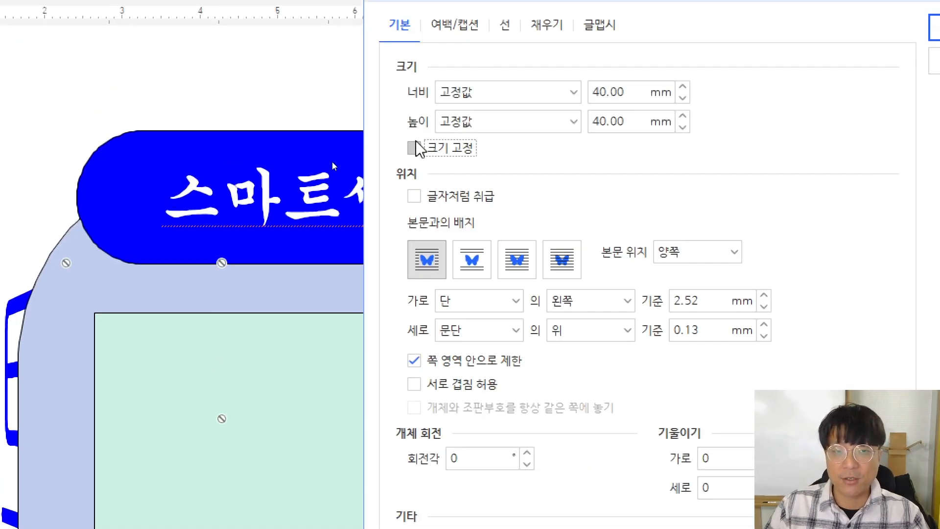
click(414, 147)
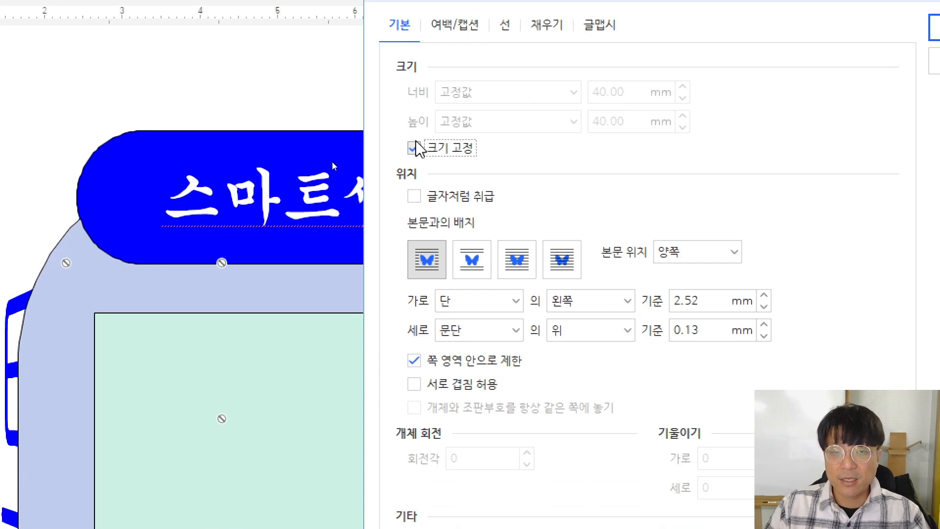
click(521, 271)
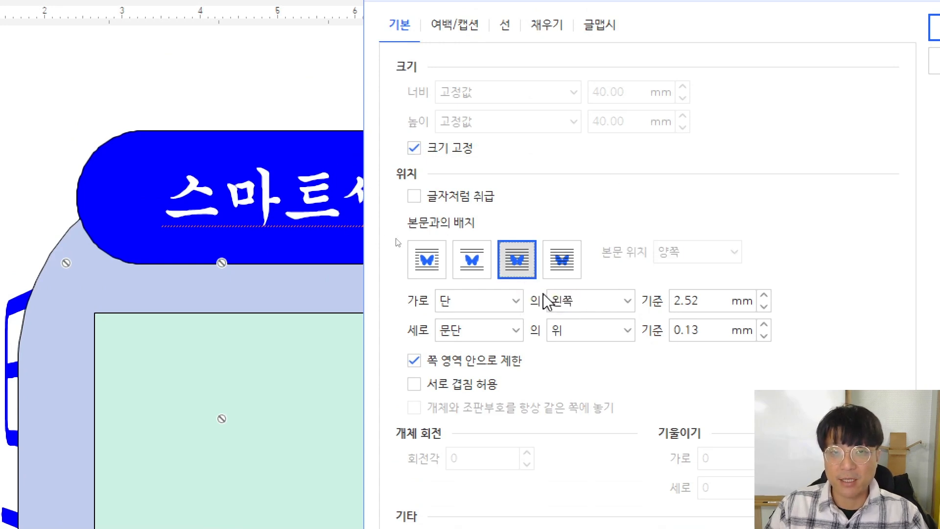
drag(542, 4, 446, 272)
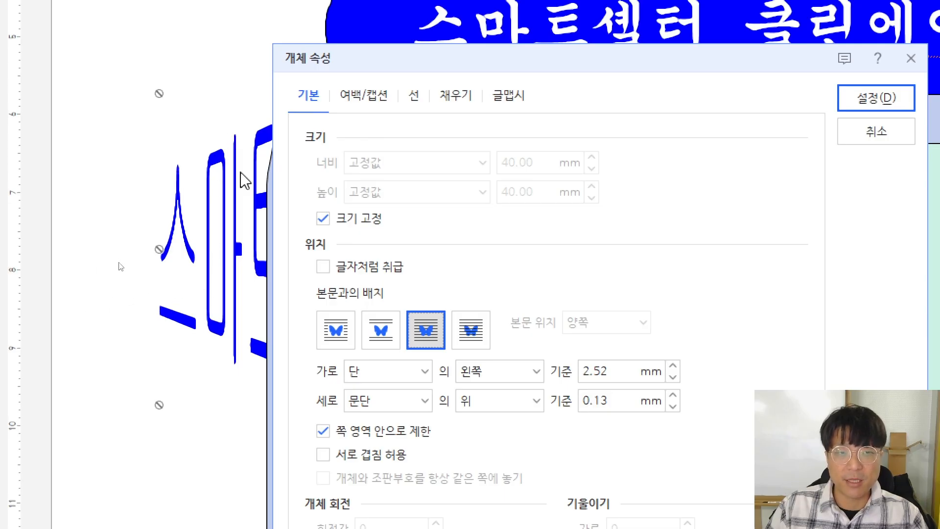
Fill the WordArt red, apply the settings, and drag it into the green box
click(456, 96)
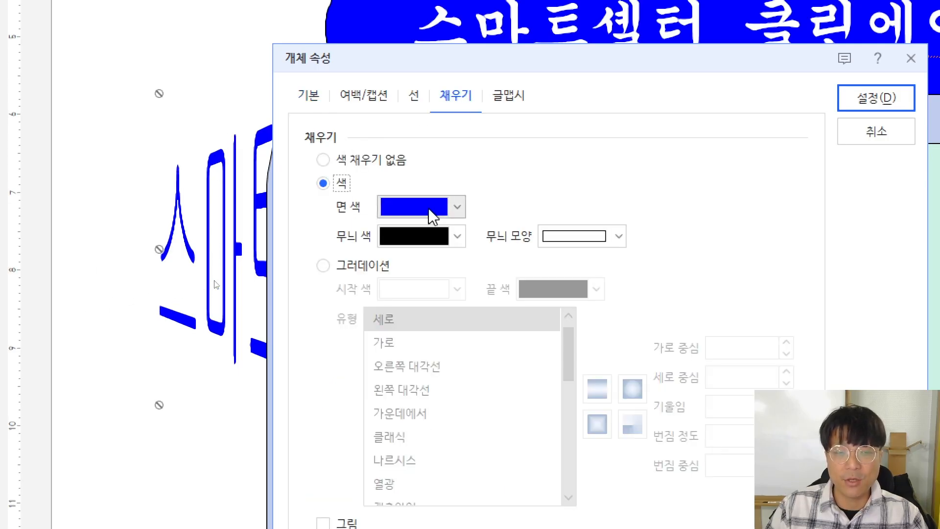
click(429, 210)
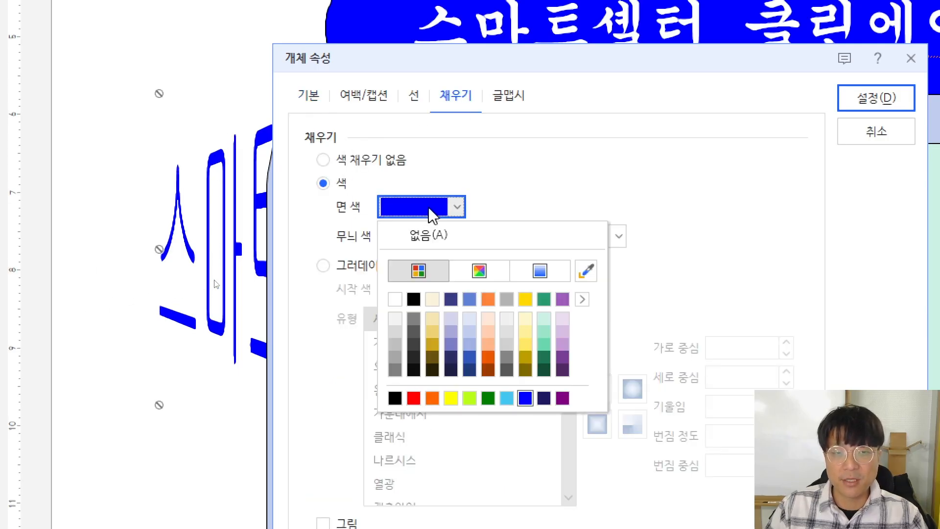
click(414, 397)
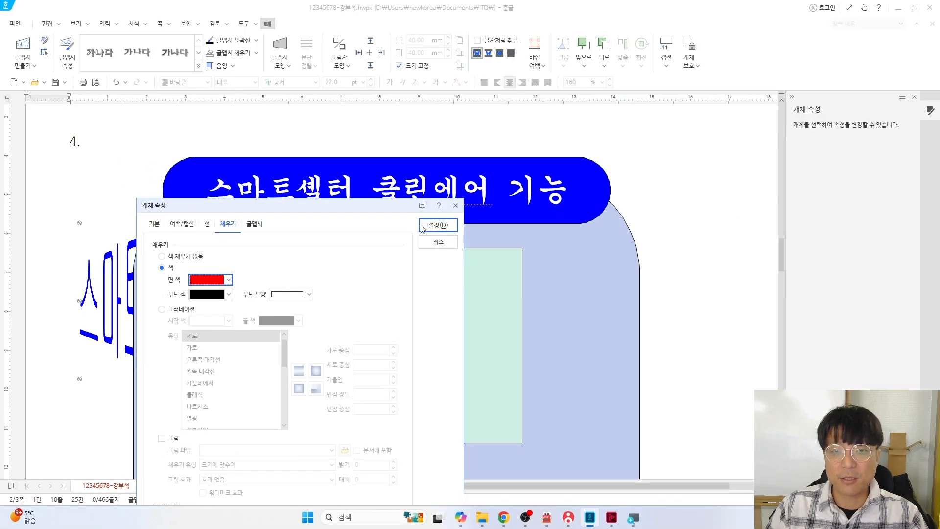
click(872, 98)
drag(252, 215, 563, 343)
drag(279, 348, 253, 339)
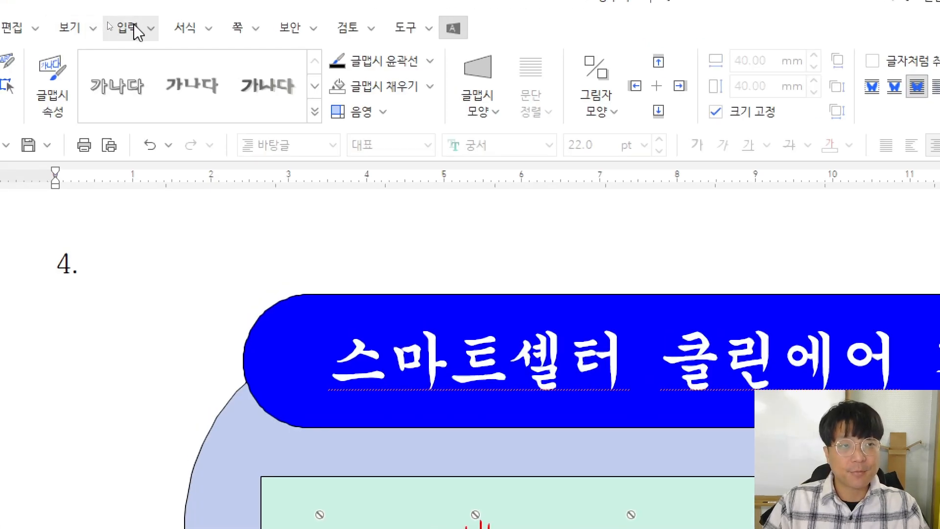
Insert the 로고2 picture from Documents > ITQ > Picture, embedded in the document
click(129, 29)
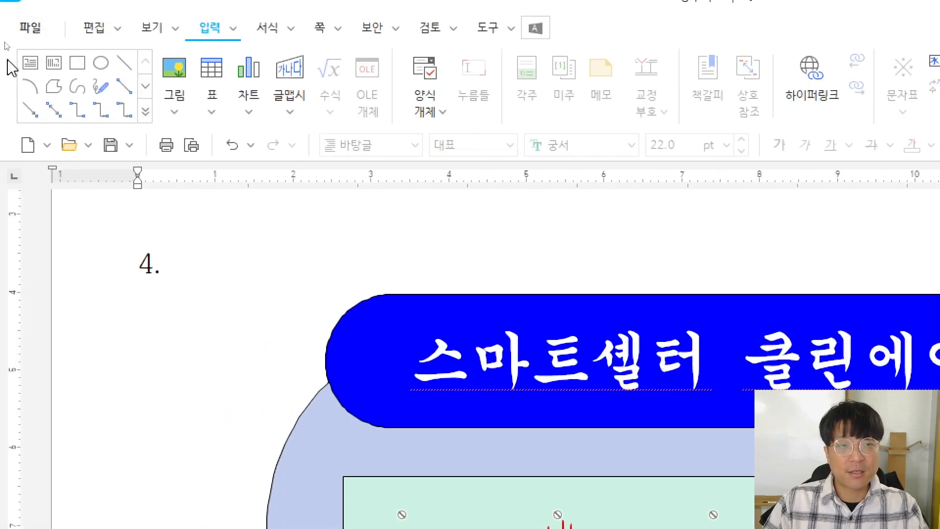
click(174, 67)
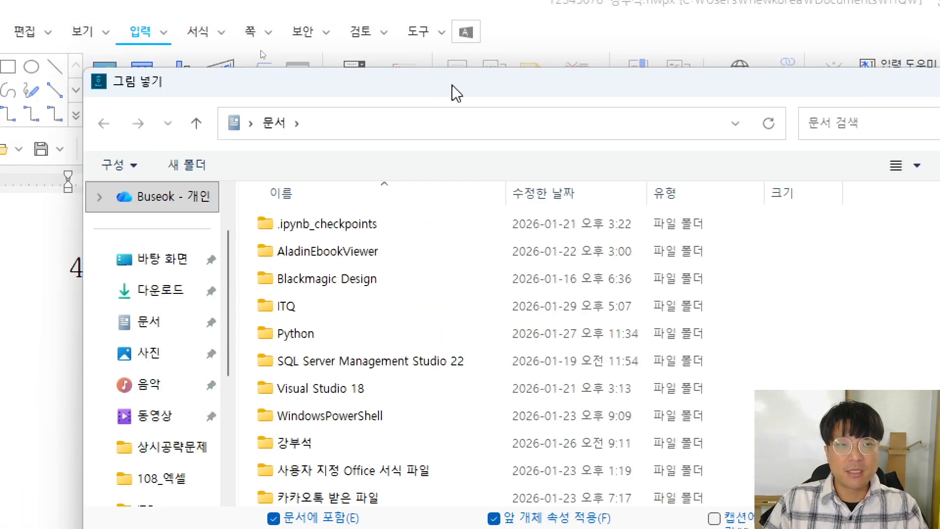
click(142, 330)
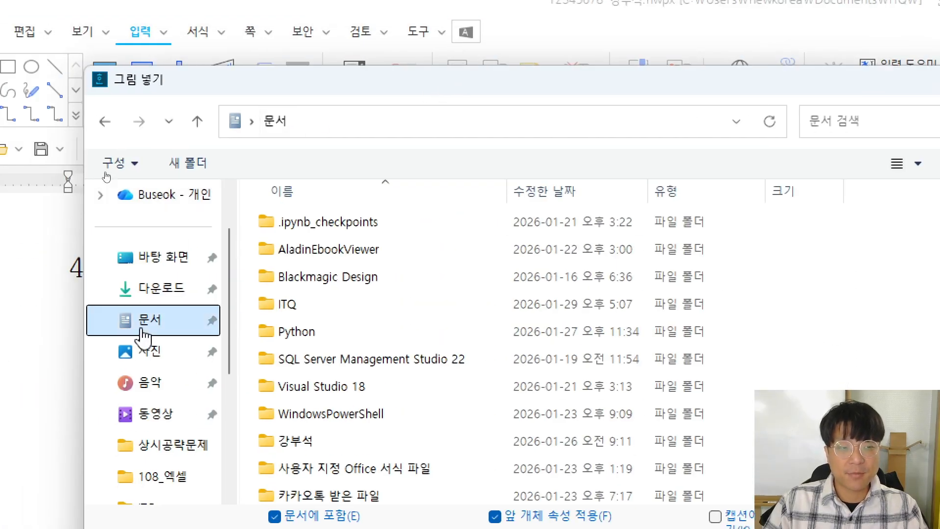
double_click(294, 306)
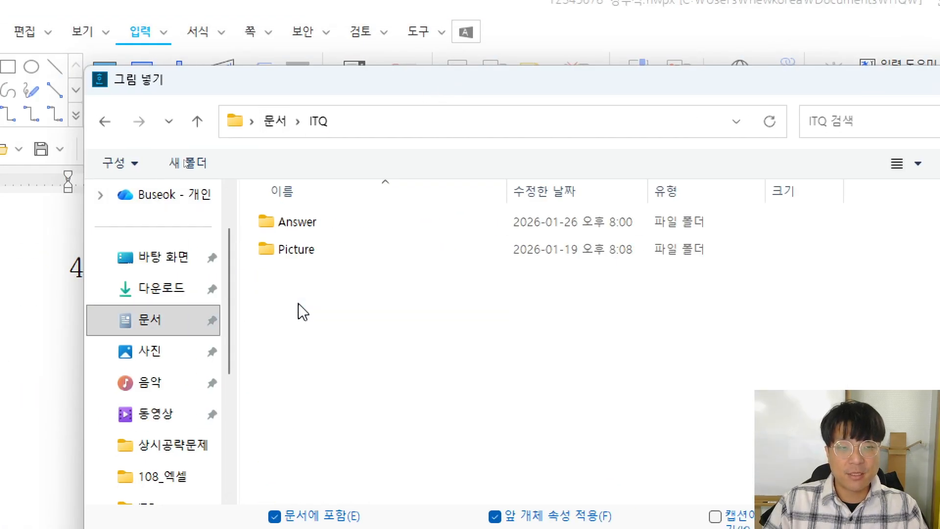
double_click(296, 250)
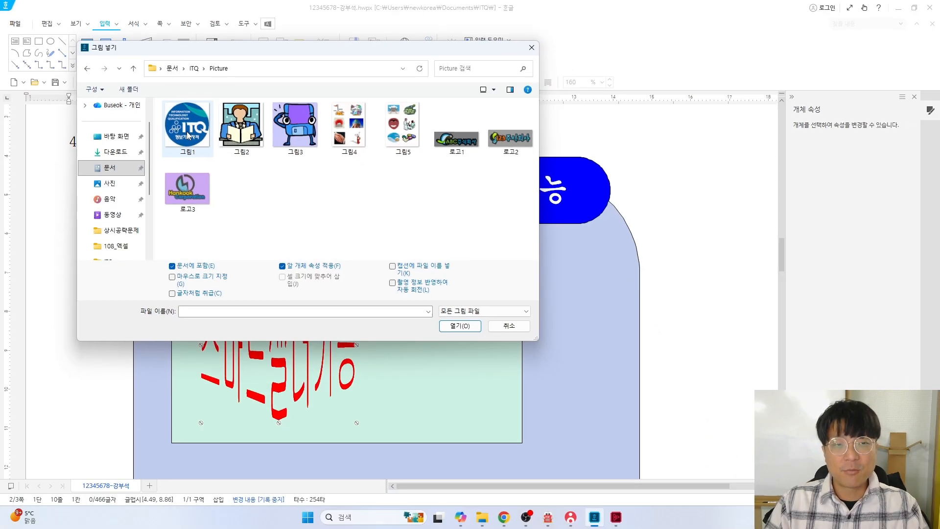
key(alt+Tab)
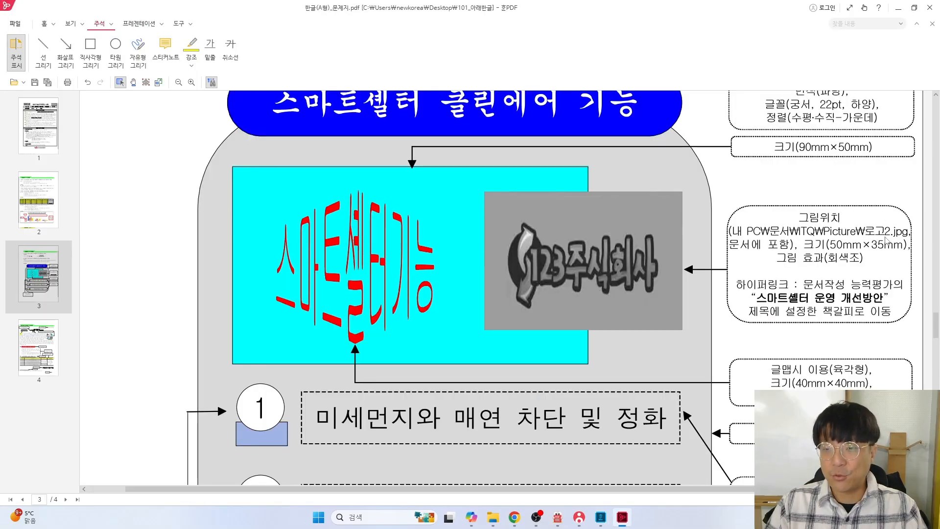
key(alt+Tab)
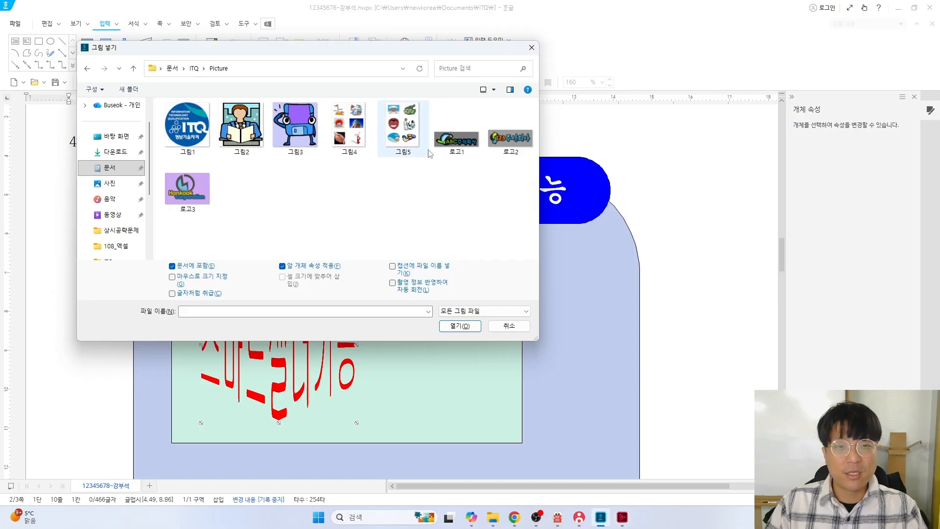
click(504, 140)
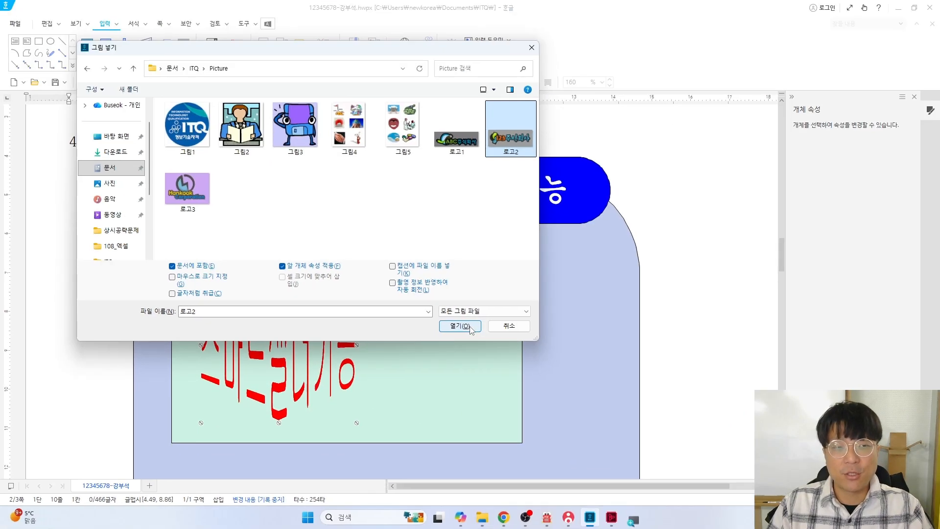
click(865, 297)
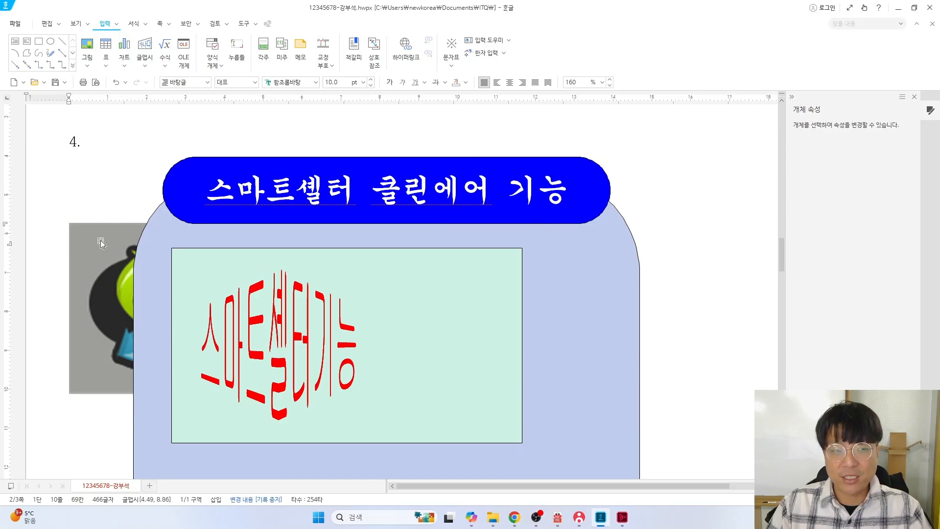
Resize the logo picture to a locked 50 × 35 mm and place it in front of the text
click(100, 269)
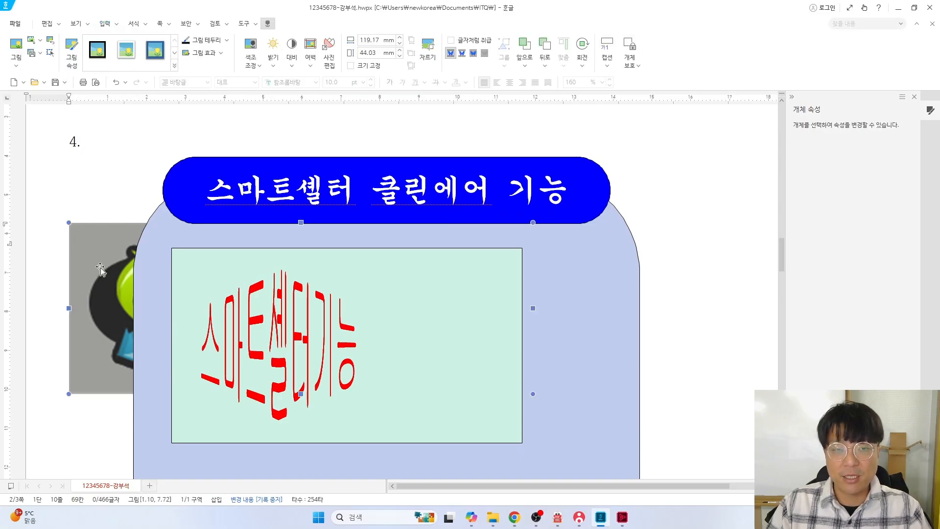
double_click(100, 267)
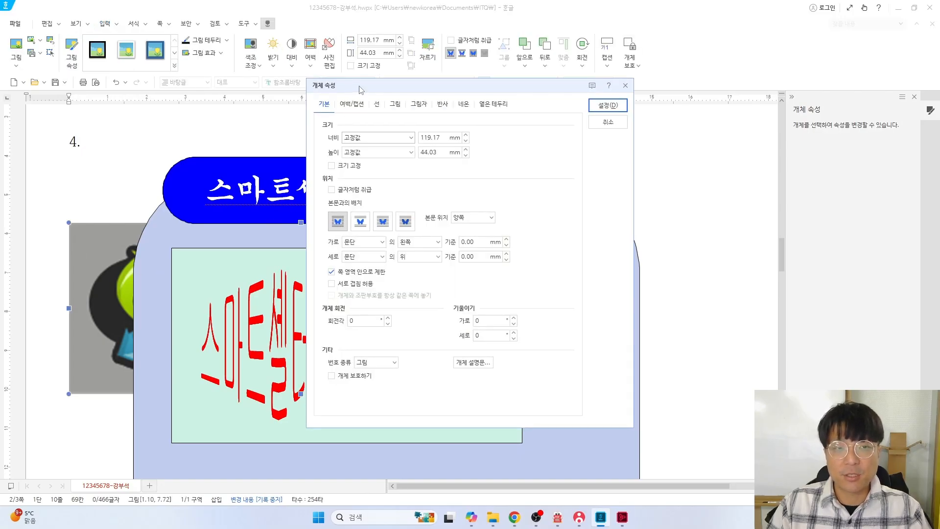
key(alt+Tab)
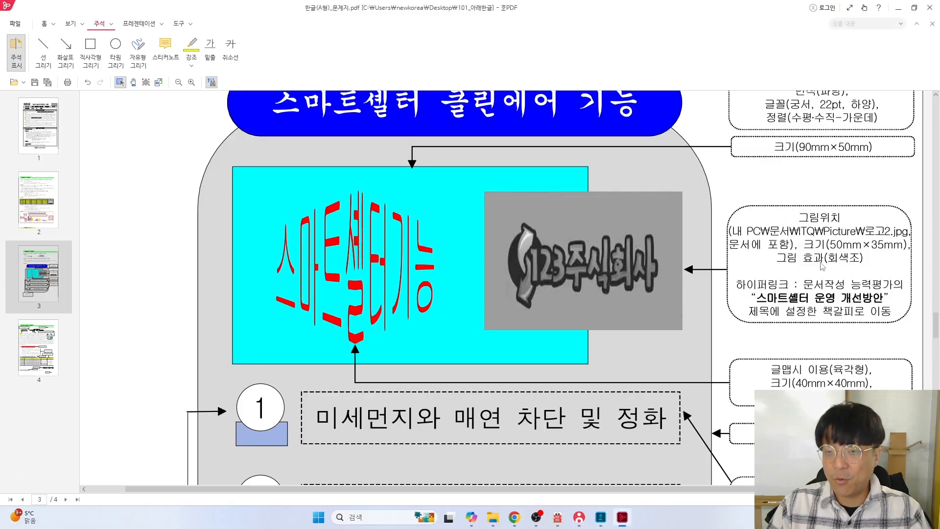
key(alt+Tab)
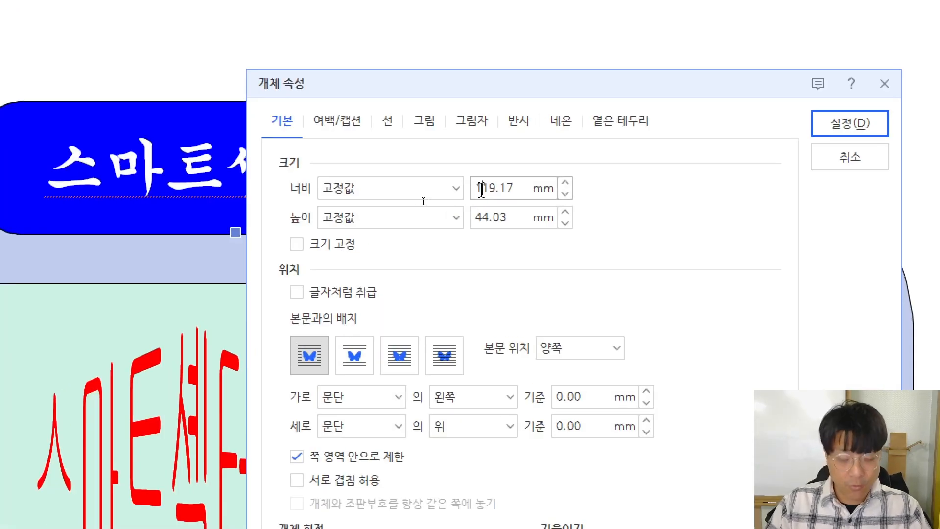
double_click(424, 201)
text(50)
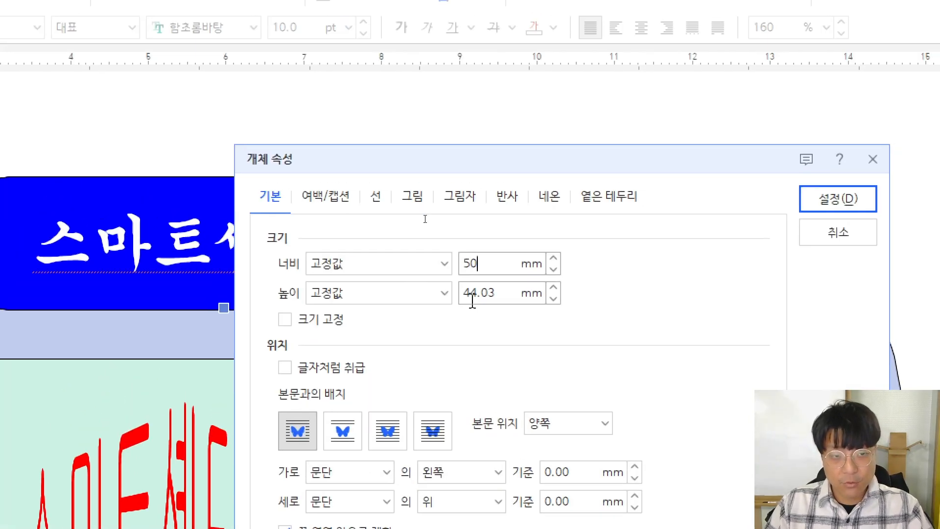
double_click(494, 223)
text(35)
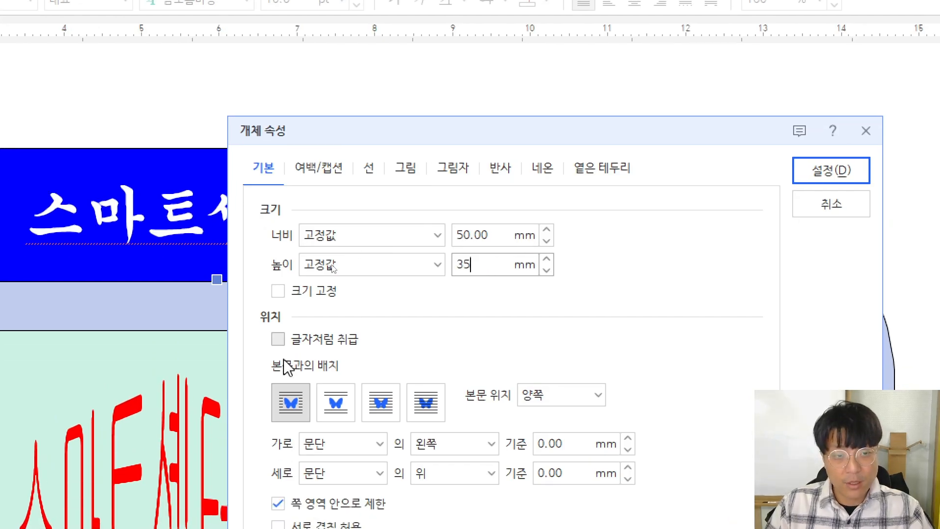
click(278, 292)
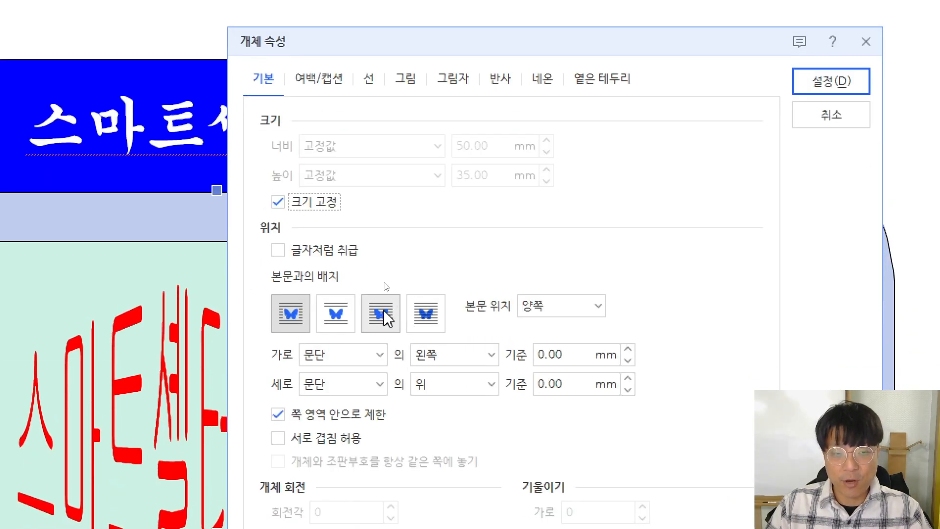
click(383, 312)
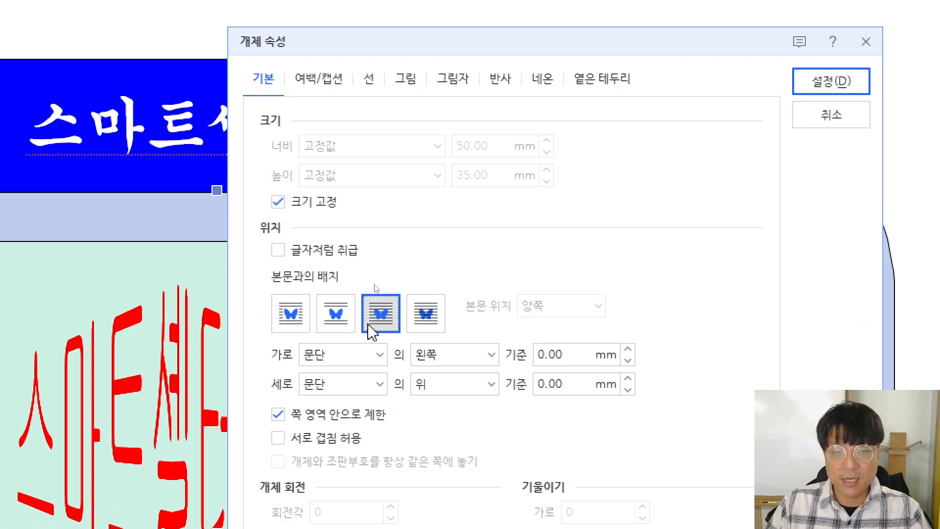
Apply the grayscale effect to the logo and move it to the right of the green box
click(406, 84)
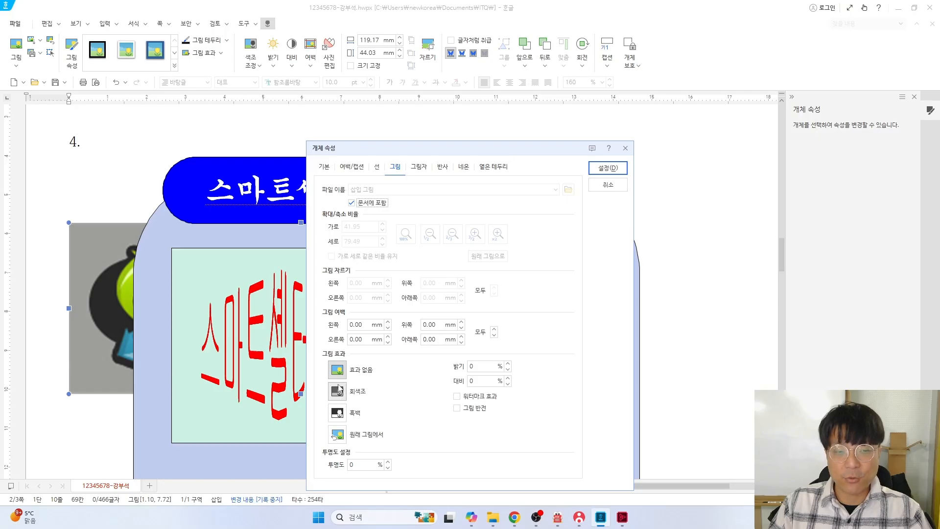
click(337, 392)
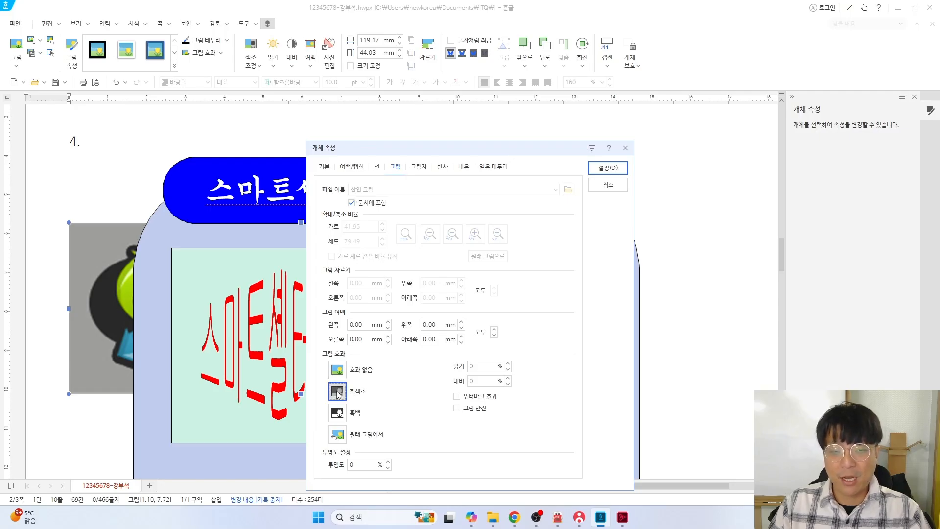
click(607, 168)
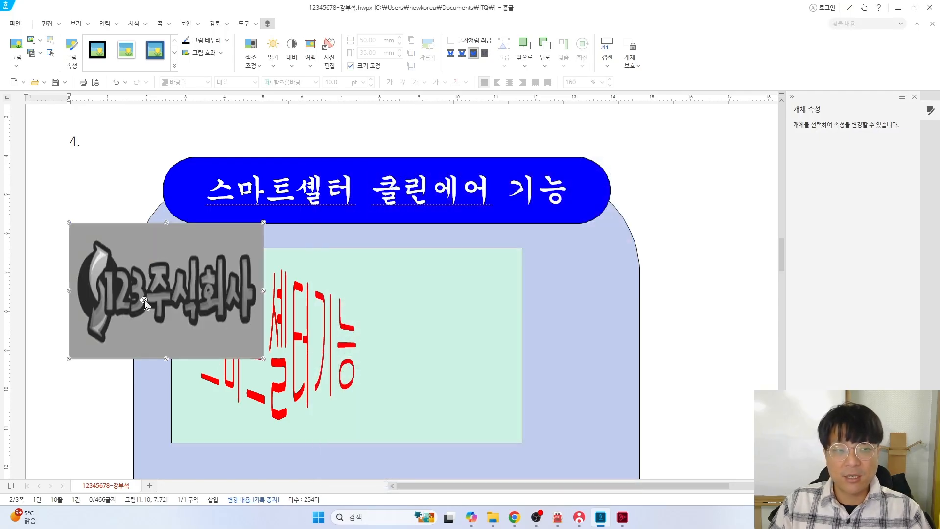
drag(348, 379, 517, 360)
Scroll the problem sheet to the numbered ellipse and small rectangle drawing instructions
key(alt+Tab)
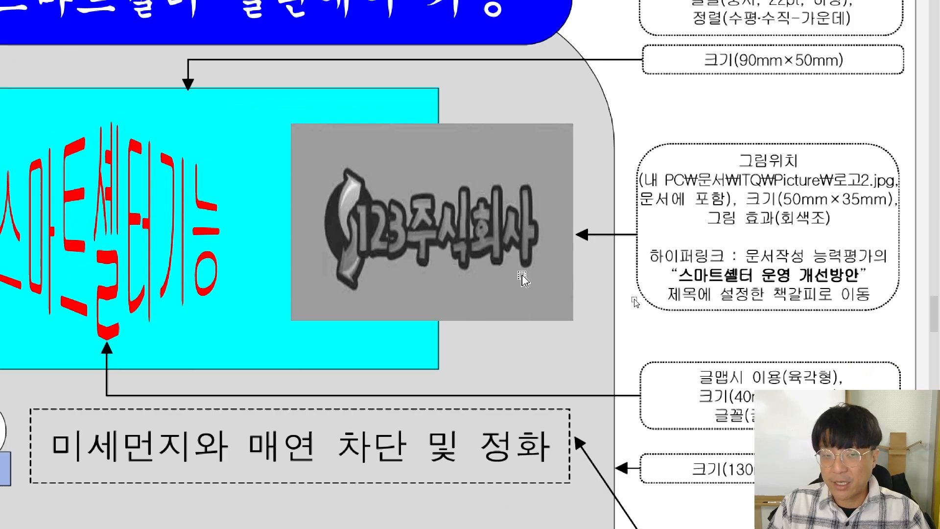
scroll(539, 328, down, 8)
scroll(536, 339, down, 6)
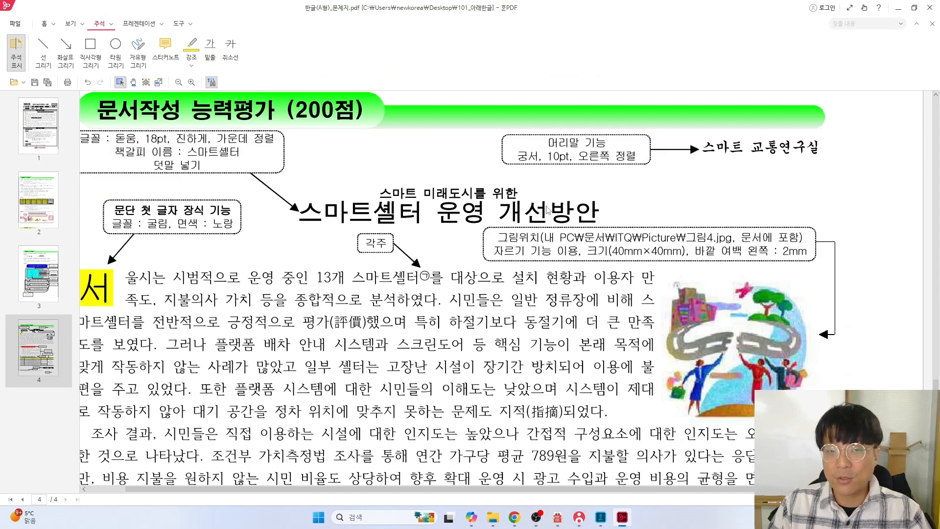
scroll(537, 220, up, 10)
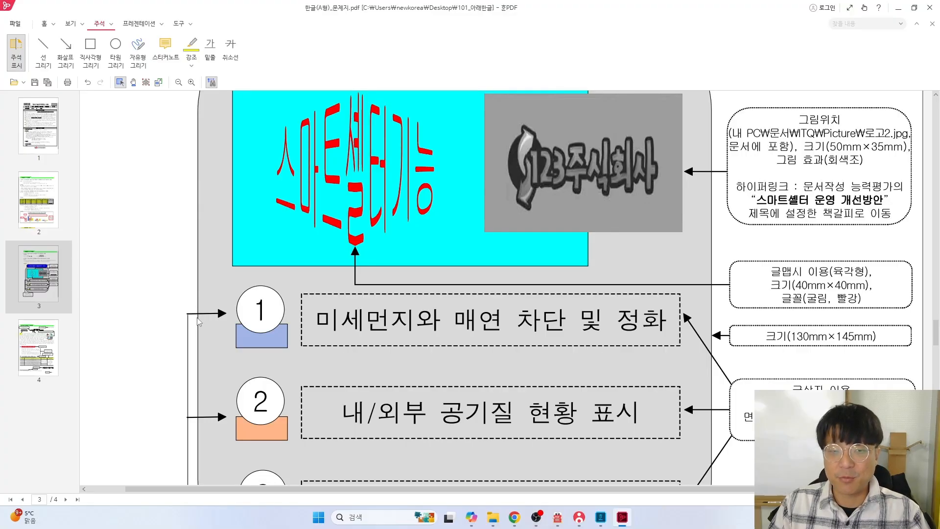
scroll(308, 323, down, 3)
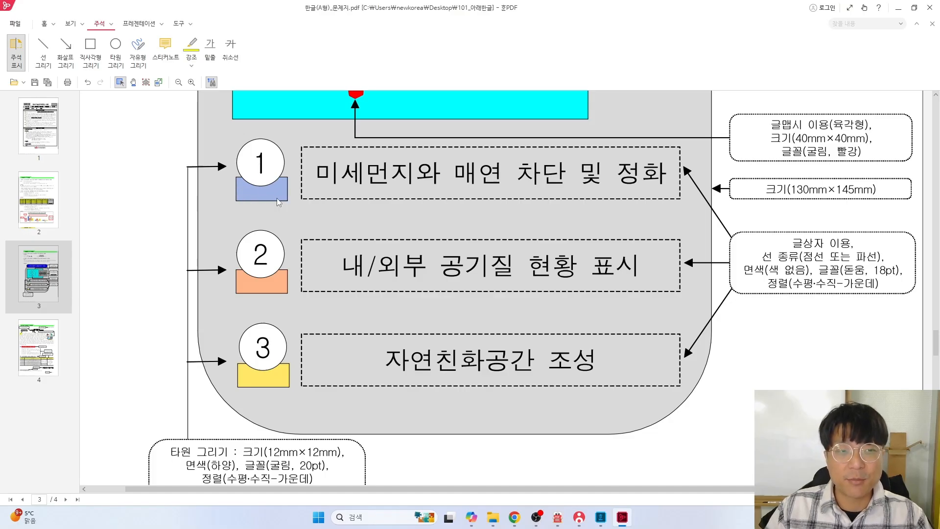
scroll(265, 215, down, 2)
scroll(204, 405, down, 1)
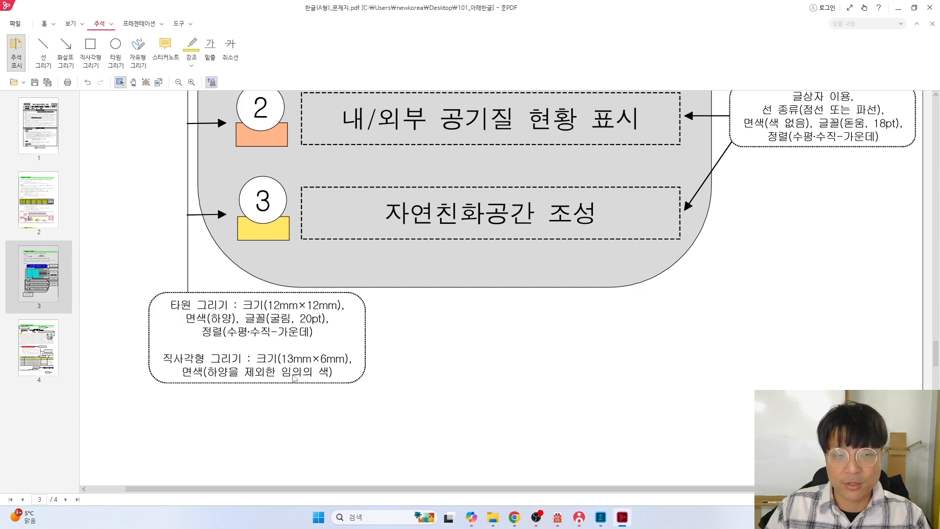
Draw a rectangle below the green box and check its required size on the problem sheet
key(alt+Tab)
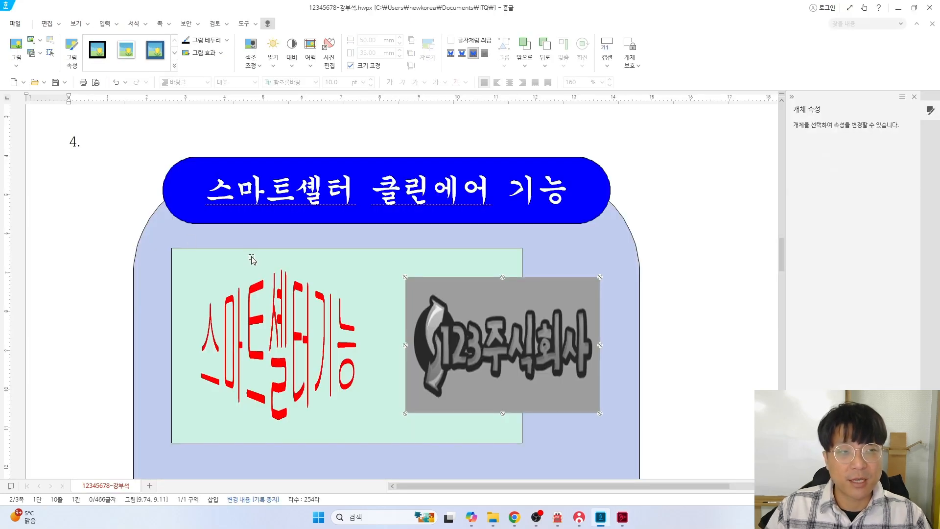
click(104, 23)
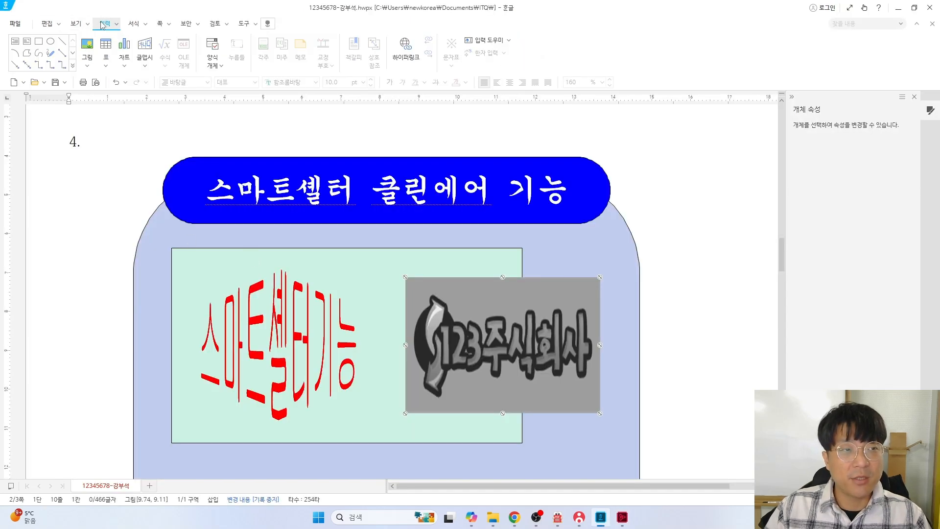
click(38, 41)
scroll(203, 274, down, 5)
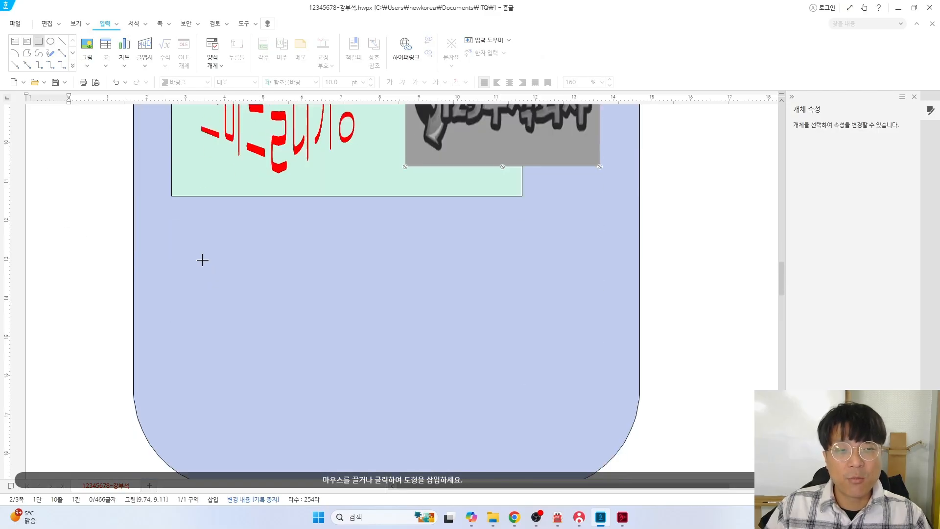
click(182, 225)
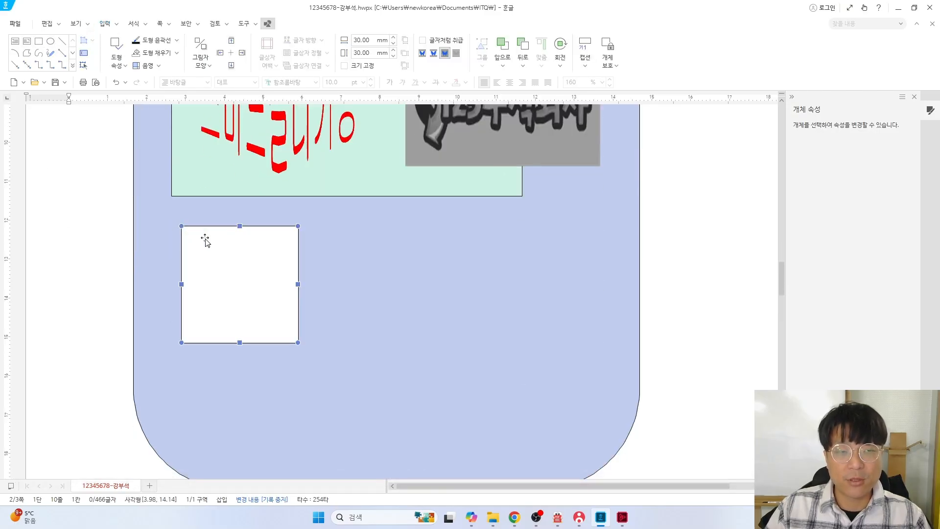
double_click(205, 239)
key(alt+Tab)
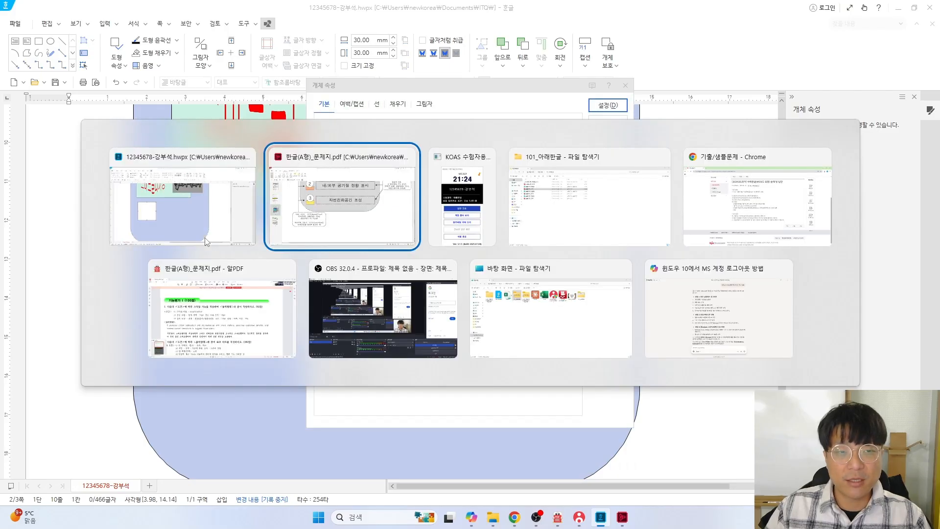
scroll(229, 295, down, 2)
scroll(232, 298, up, 2)
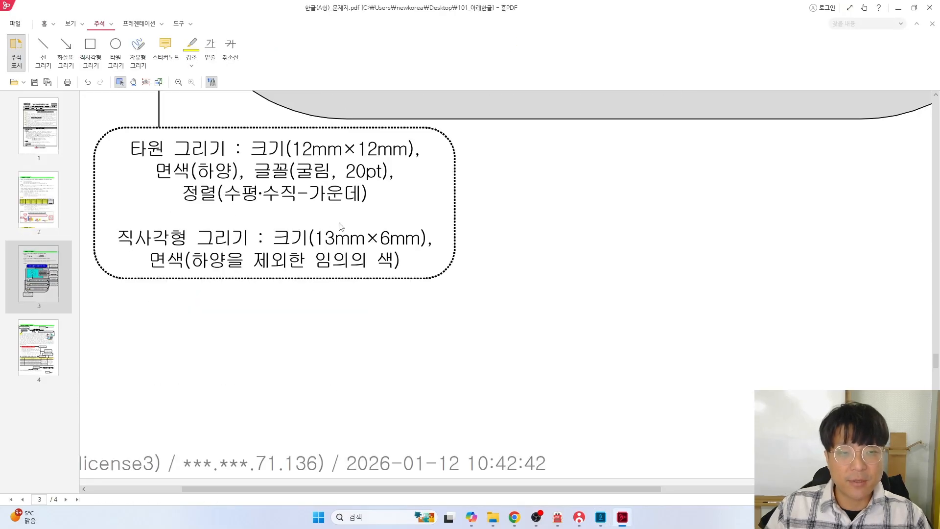
key(alt+Tab)
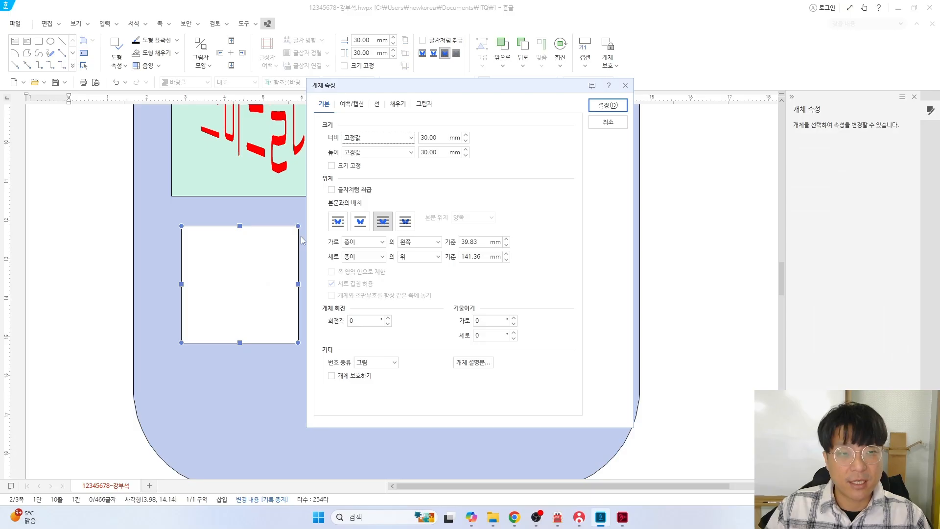
Make the rectangle a size-locked 13 × 6 mm with green fill and shift it down-left
double_click(437, 137)
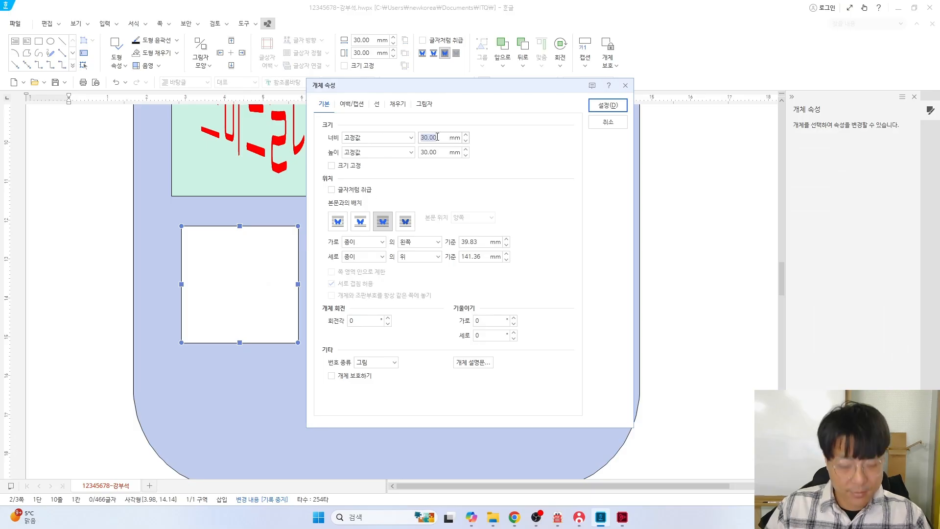
text(13)
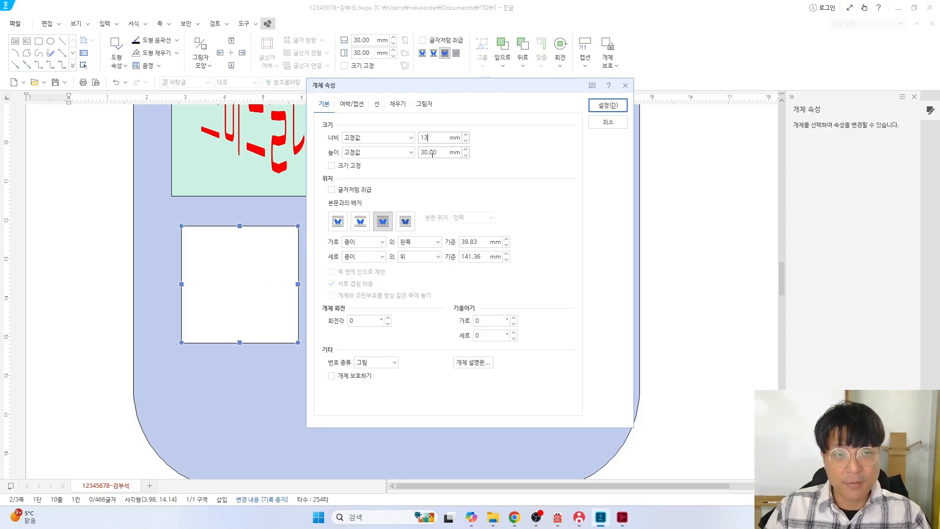
double_click(433, 153)
text(6)
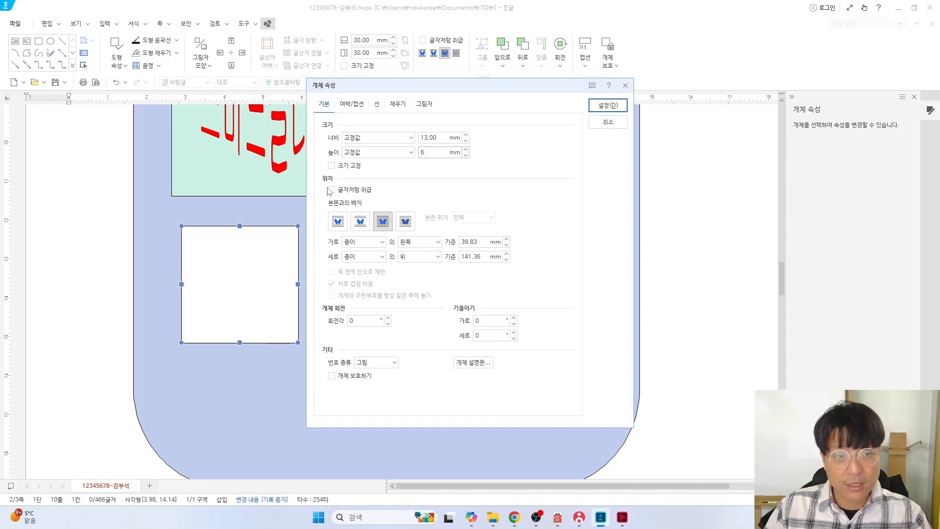
click(335, 167)
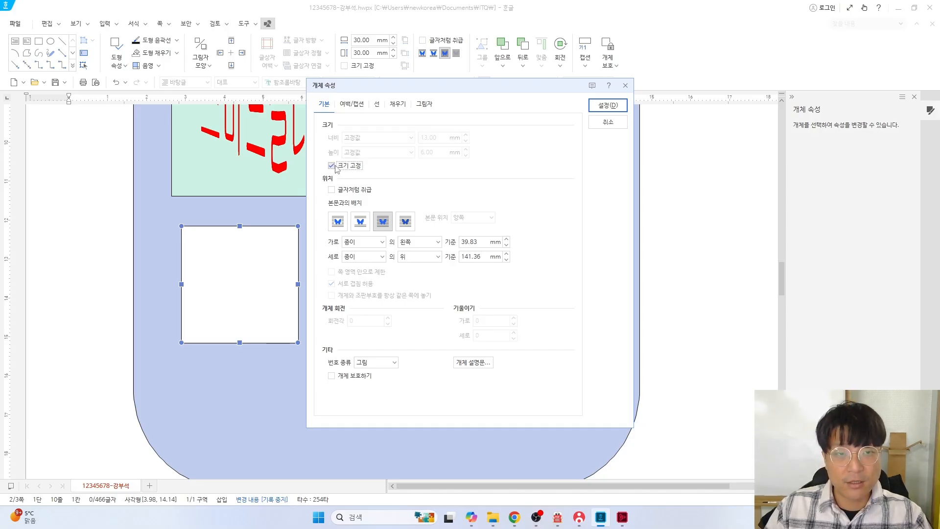
click(397, 104)
click(398, 160)
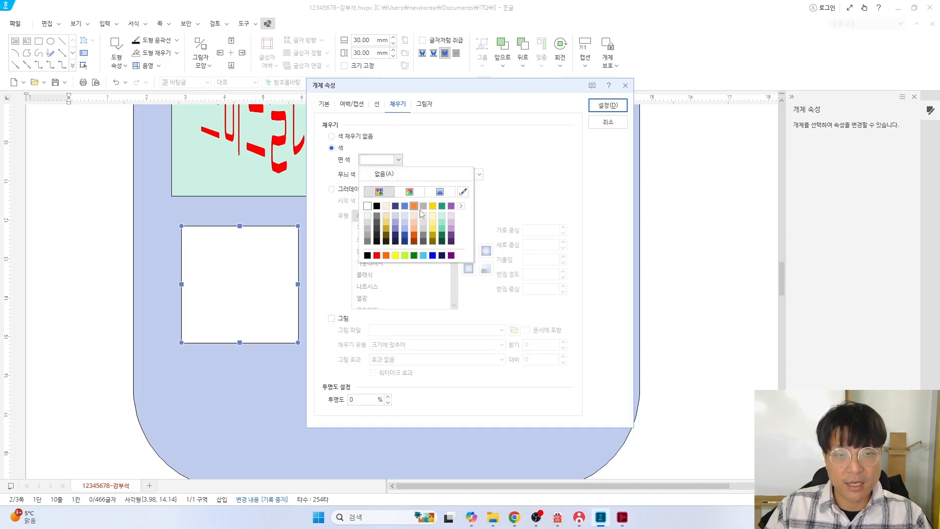
click(442, 206)
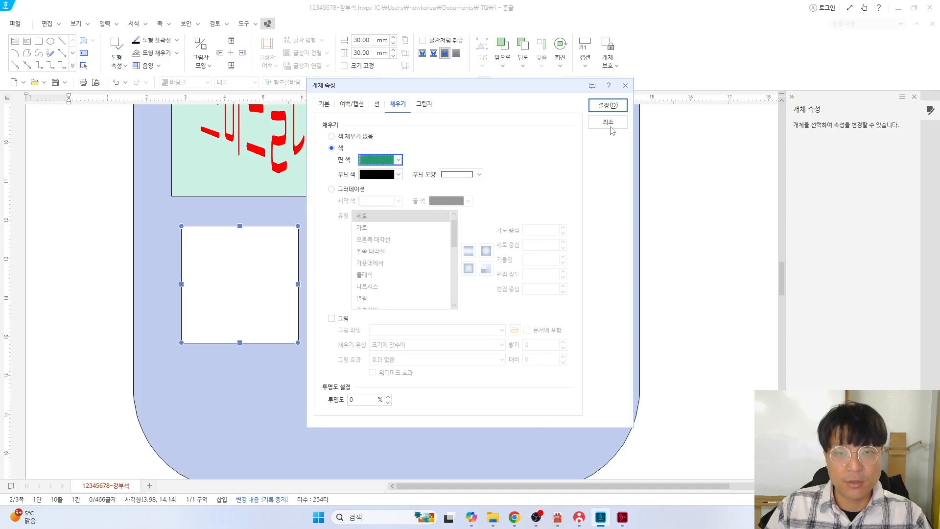
click(608, 104)
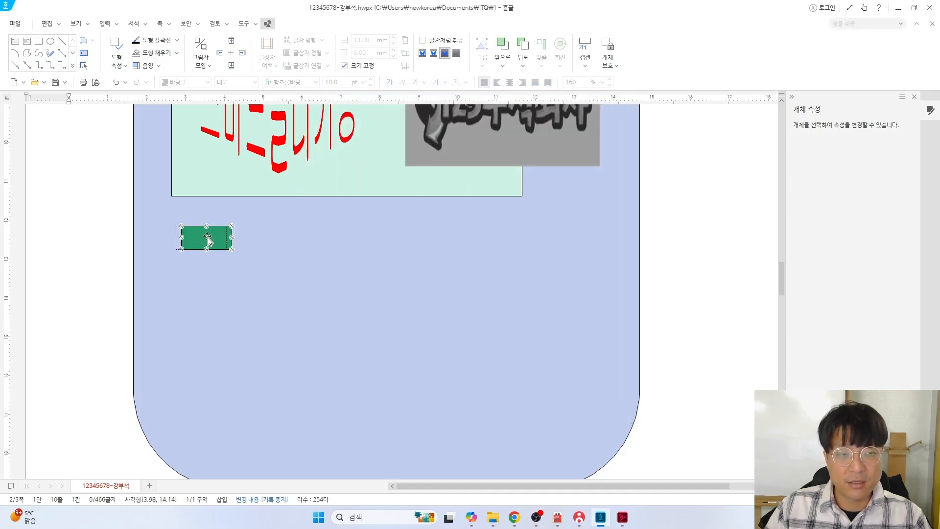
mouse_move(208, 238)
mouse_down()
mouse_move(192, 240)
mouse_move(195, 251)
mouse_up()
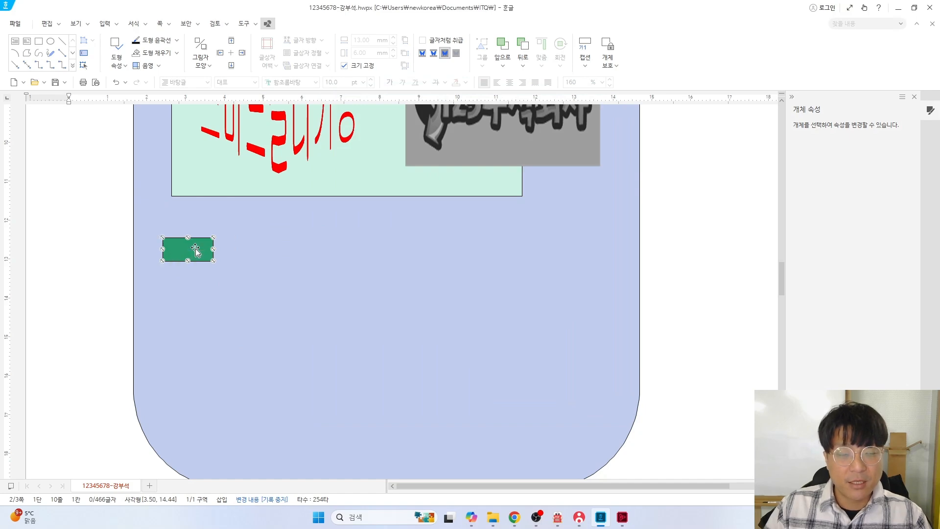
Re-check the drawing instructions on the problem sheet
key(alt+Tab)
scroll(293, 191, up, 4)
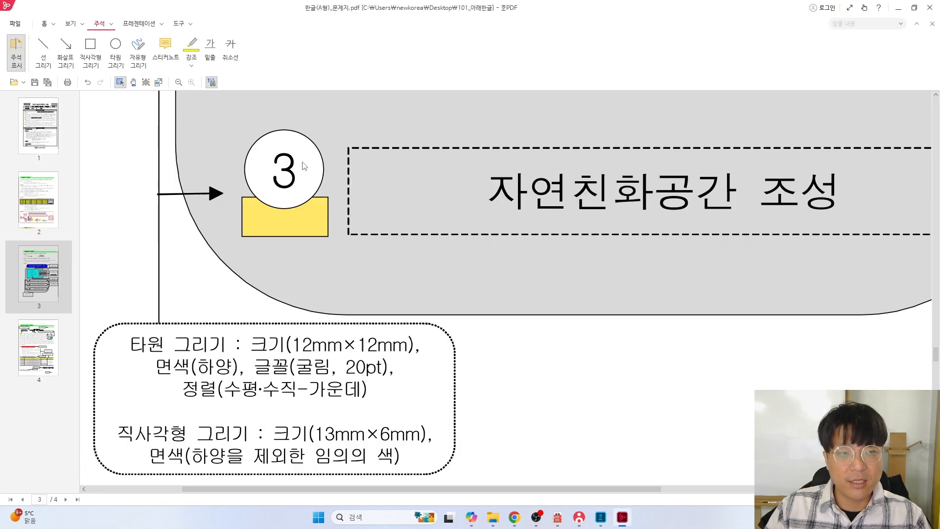
scroll(295, 241, down, 2)
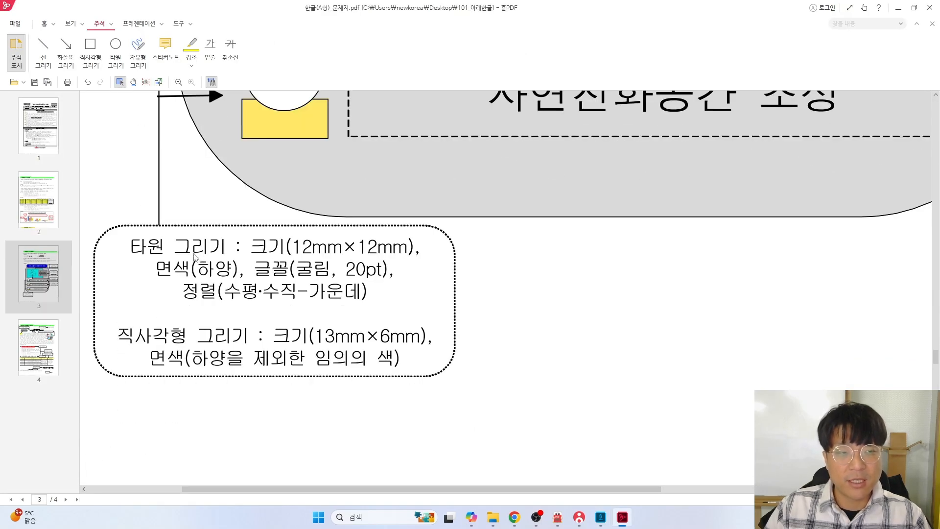
Draw a circle next to the green rectangle and check its required size on the problem sheet
key(alt+Tab)
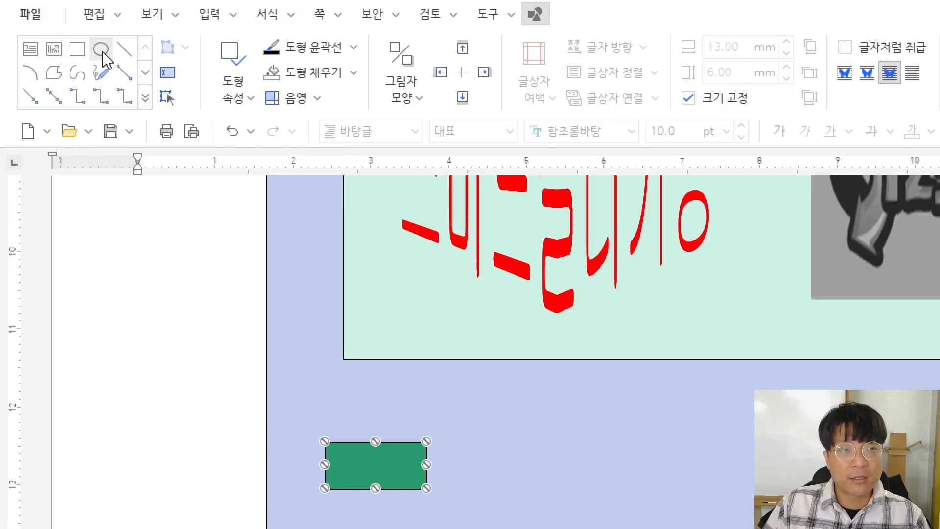
click(103, 53)
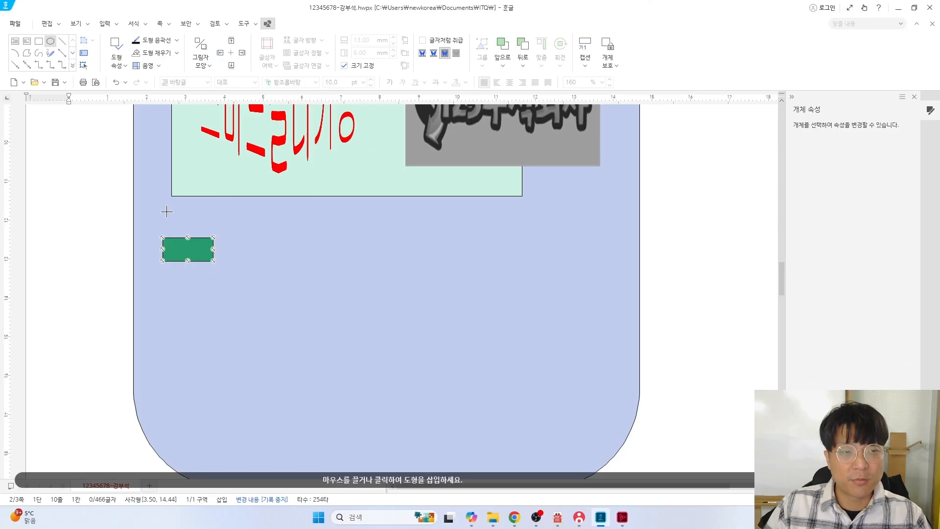
click(166, 211)
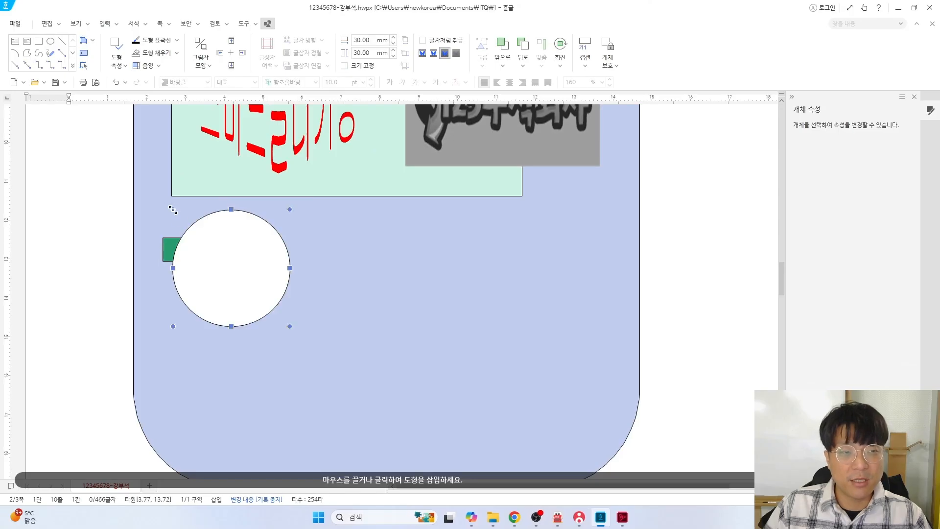
double_click(227, 258)
key(alt+Tab)
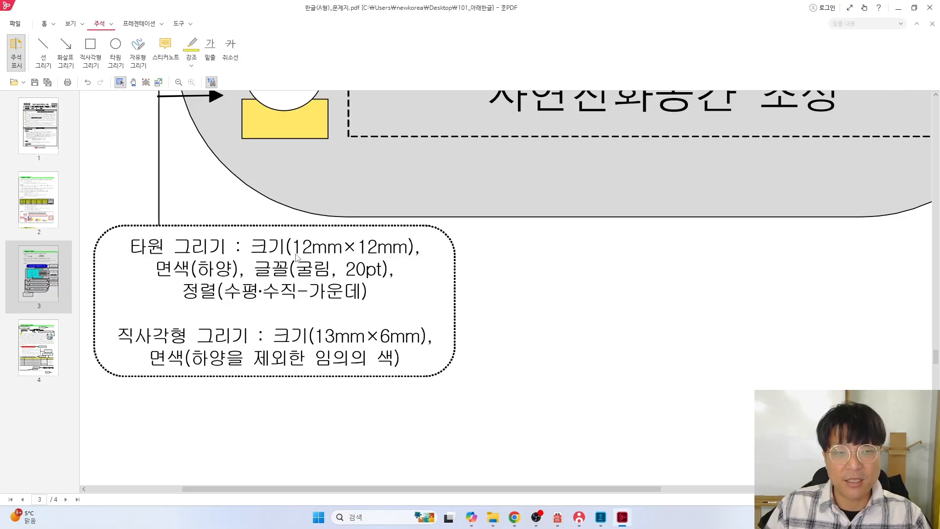
key(alt+Tab)
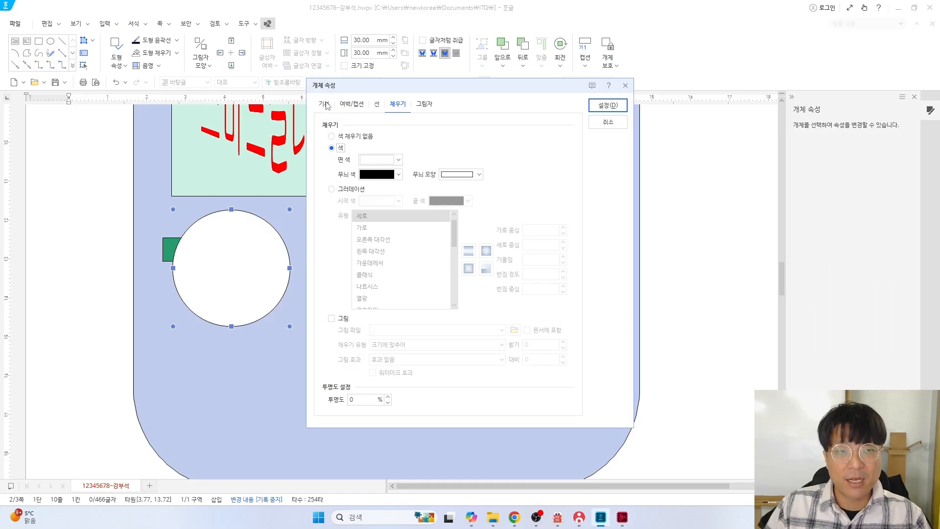
Set the circle to a locked 12 × 12 mm and move it onto the green rectangle
click(324, 104)
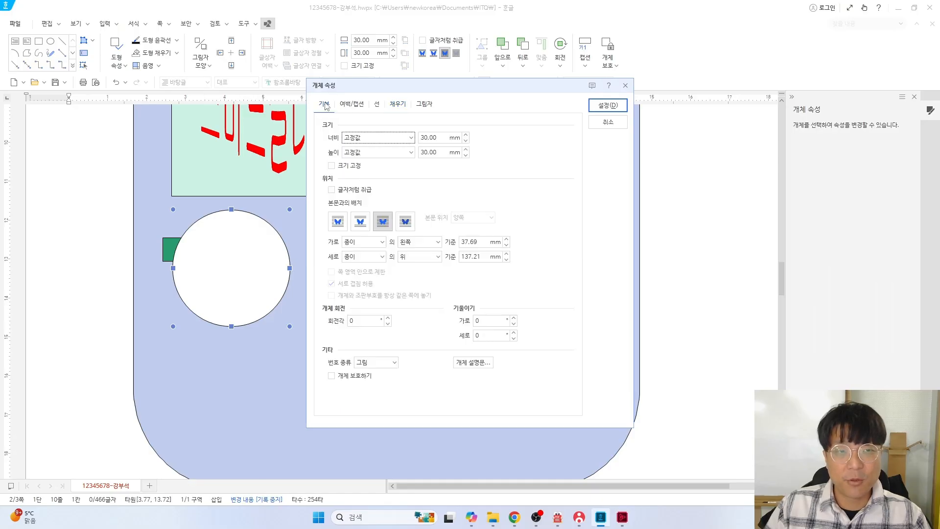
double_click(431, 137)
text(12)
key(Tab)
text(12)
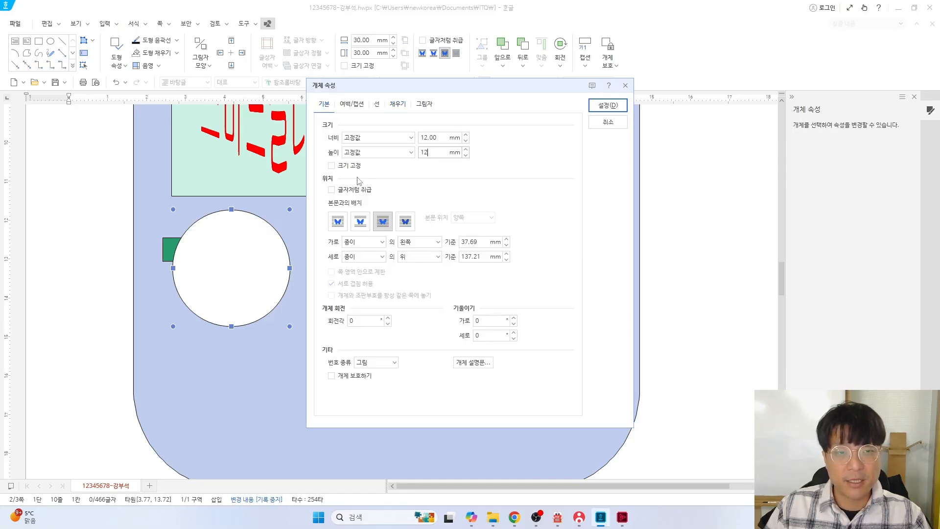
click(331, 165)
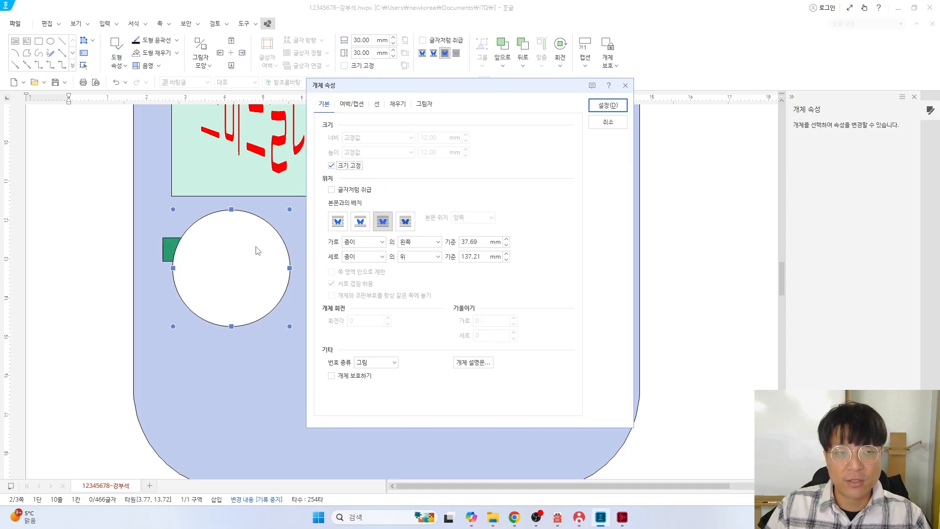
click(607, 105)
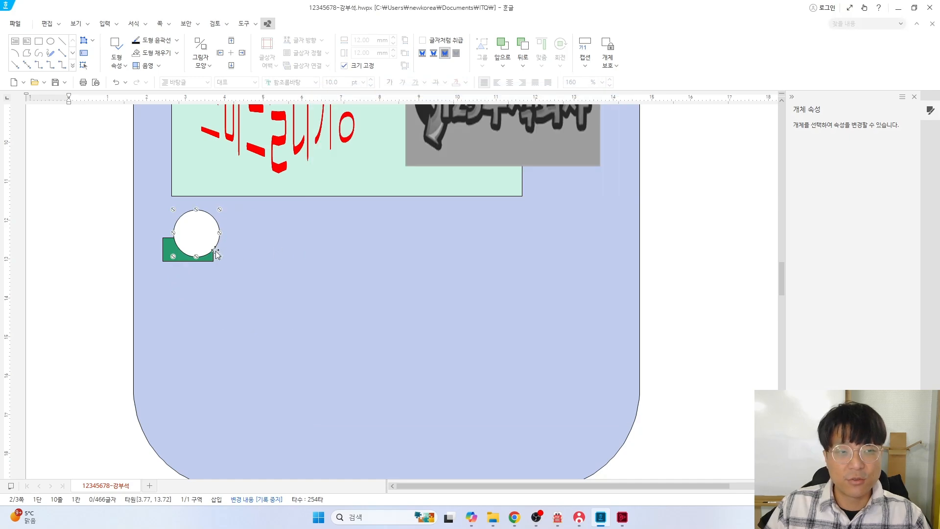
drag(195, 233, 185, 230)
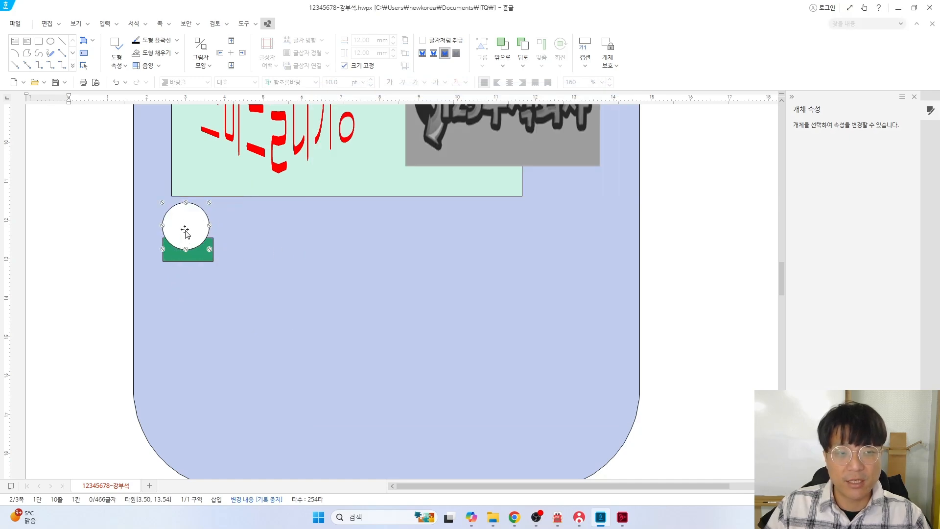
Check circles 1 and 2 in the reference PDF and centre the white circle over the green rectangle's top edge
key(alt+Tab)
scroll(259, 219, up, 5)
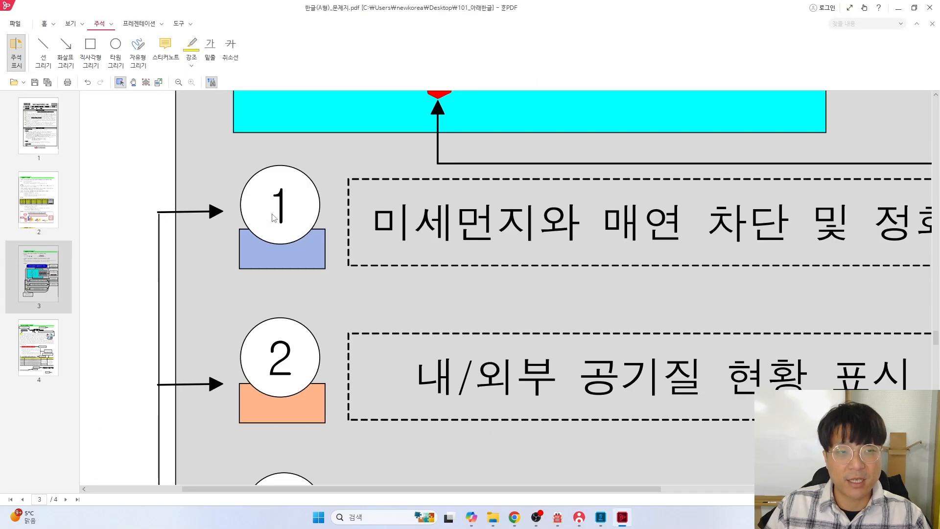
key(alt+Tab)
drag(186, 234, 193, 234)
key(alt+Tab)
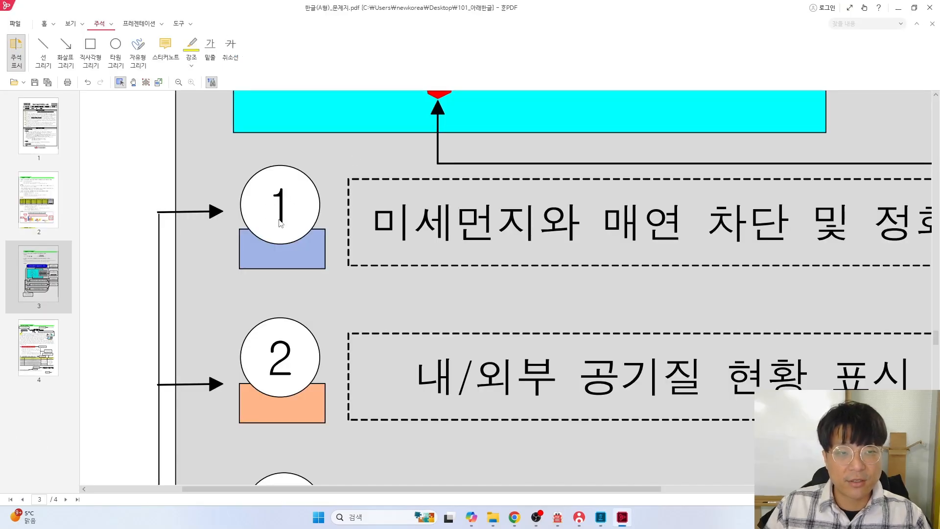
scroll(283, 216, down, 9)
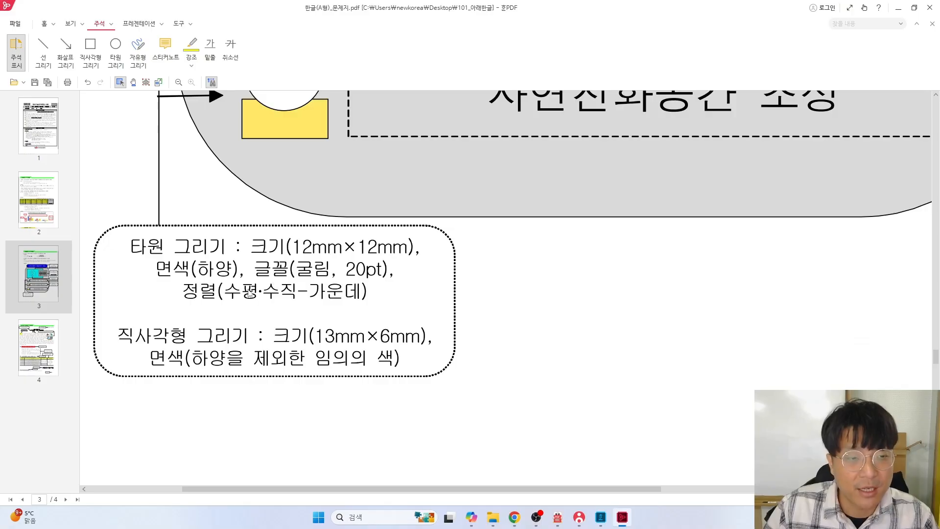
scroll(275, 256, up, 5)
scroll(275, 257, up, 3)
key(alt+Tab)
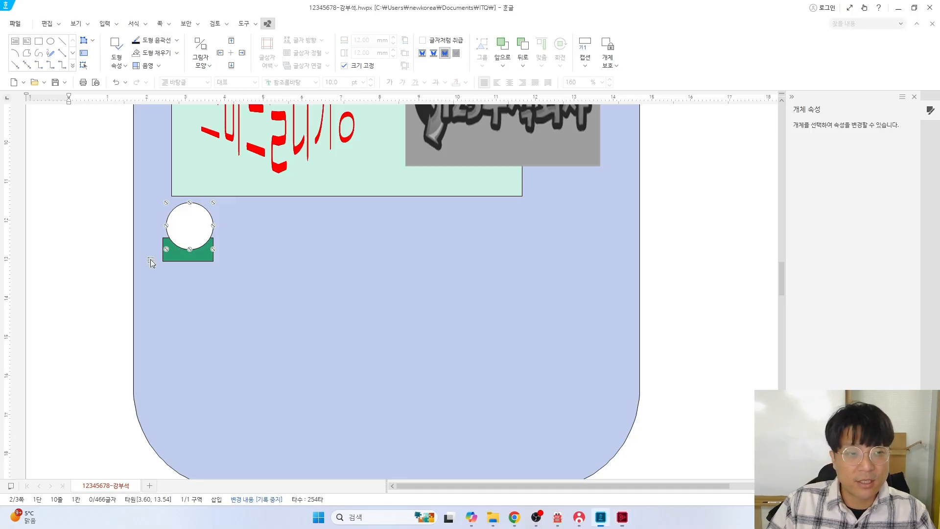
drag(193, 228, 193, 229)
Put the number 1 inside the white circle using 도형 안에 글자 넣기
right_click(192, 229)
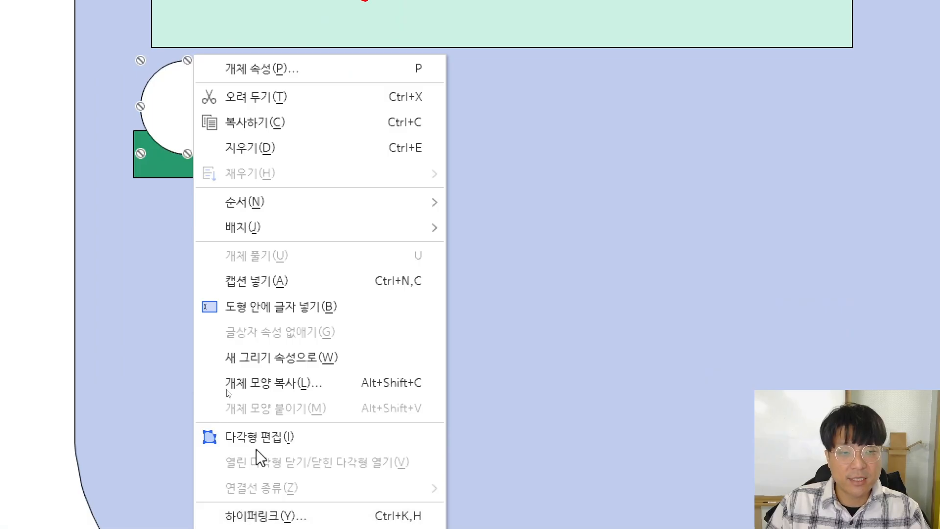
click(298, 313)
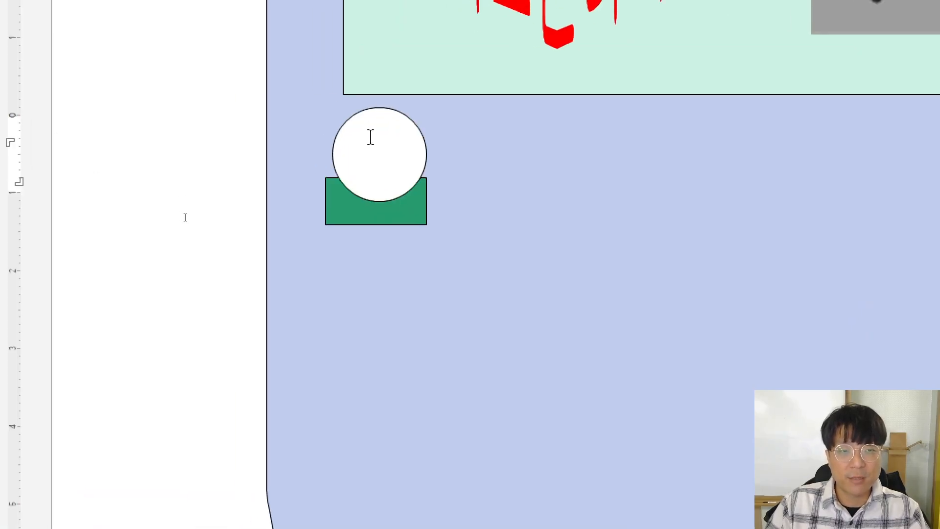
text(1)
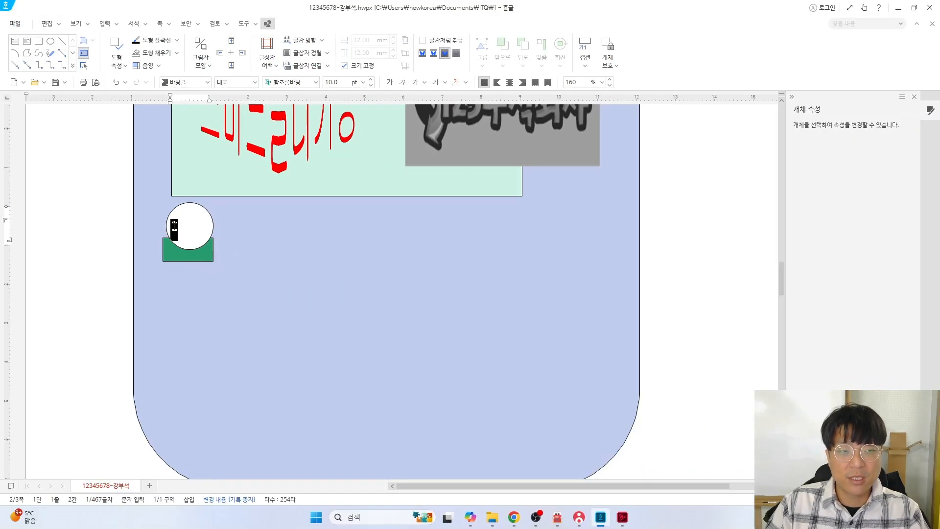
click(622, 517)
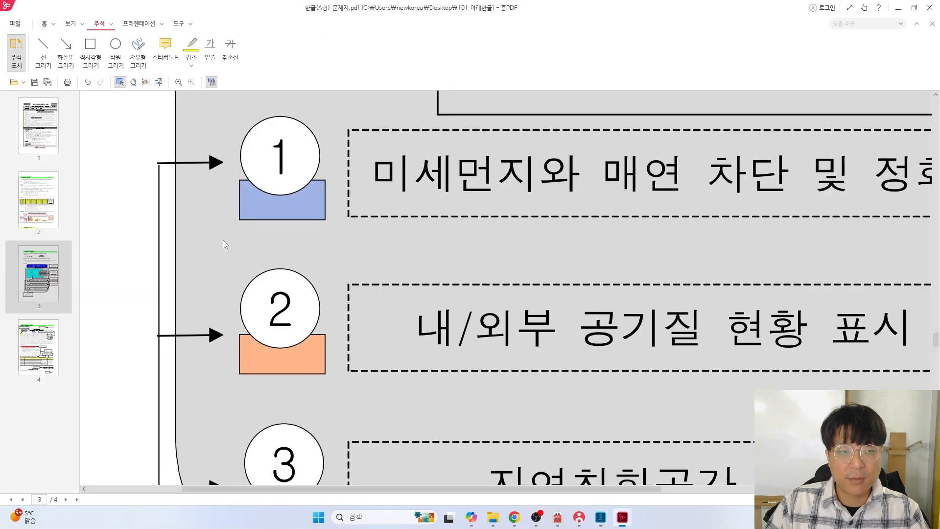
scroll(306, 257, down, 6)
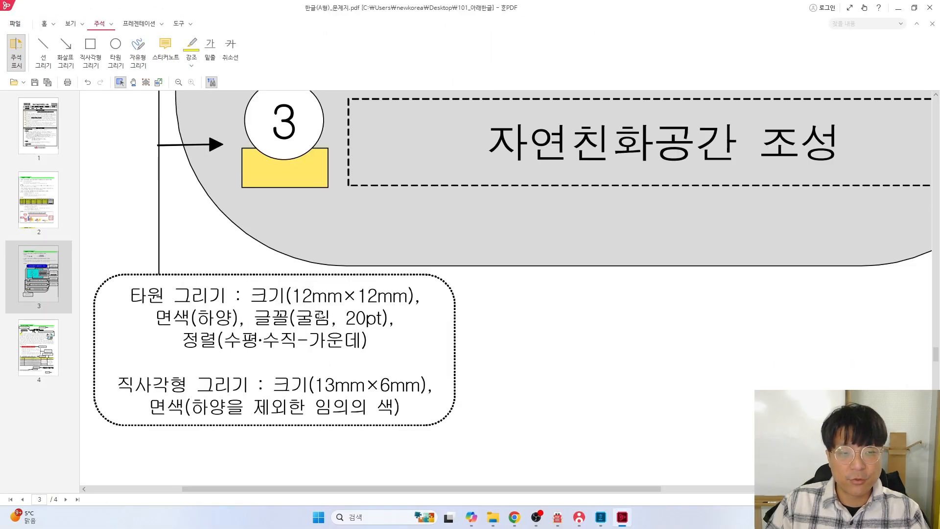
key(alt+Tab)
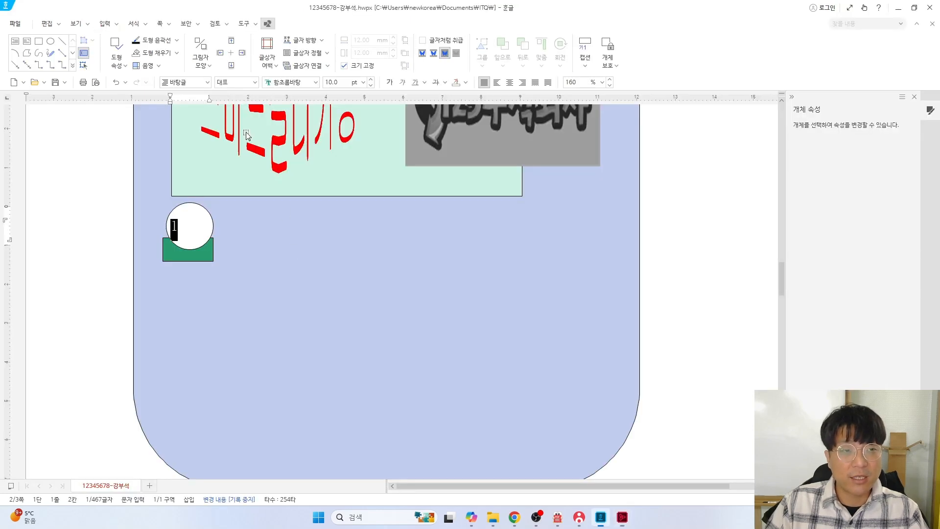
Format the circle's 1 in 굴림 20 pt and centre it
click(315, 82)
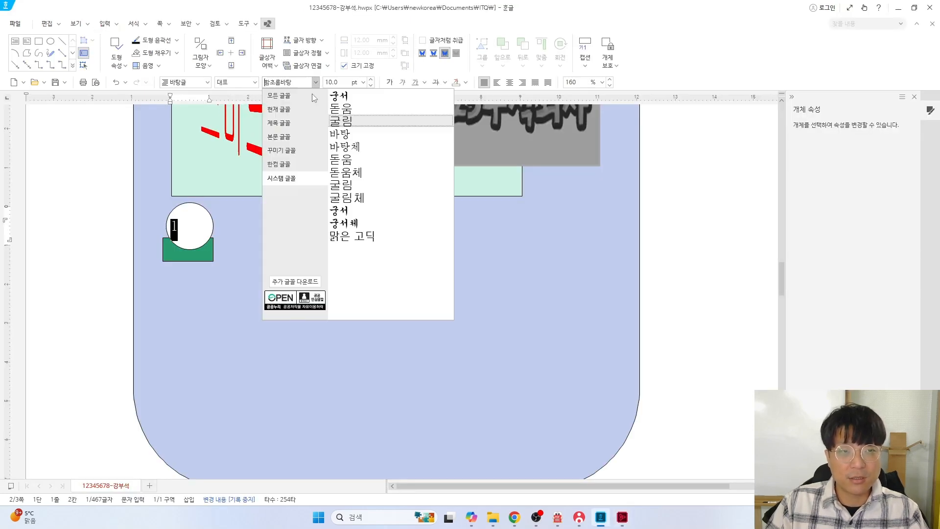
click(345, 128)
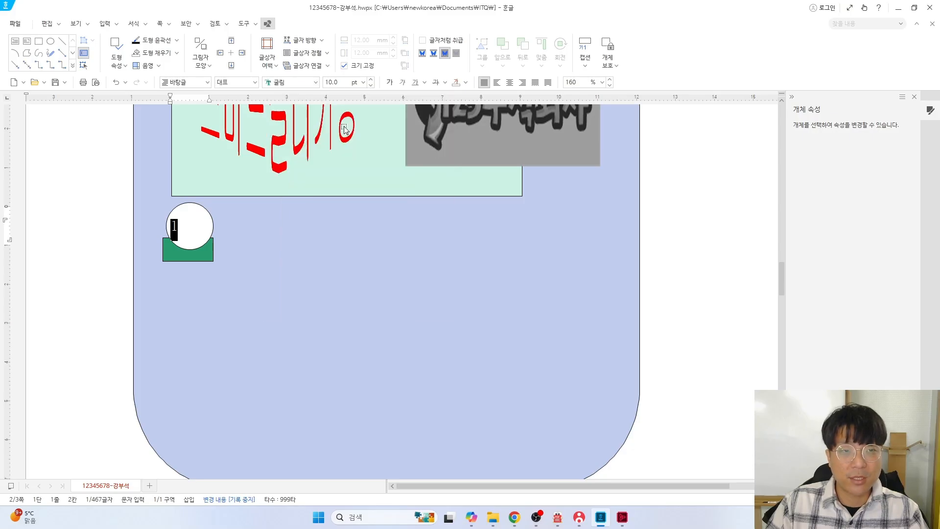
click(336, 83)
text(20)
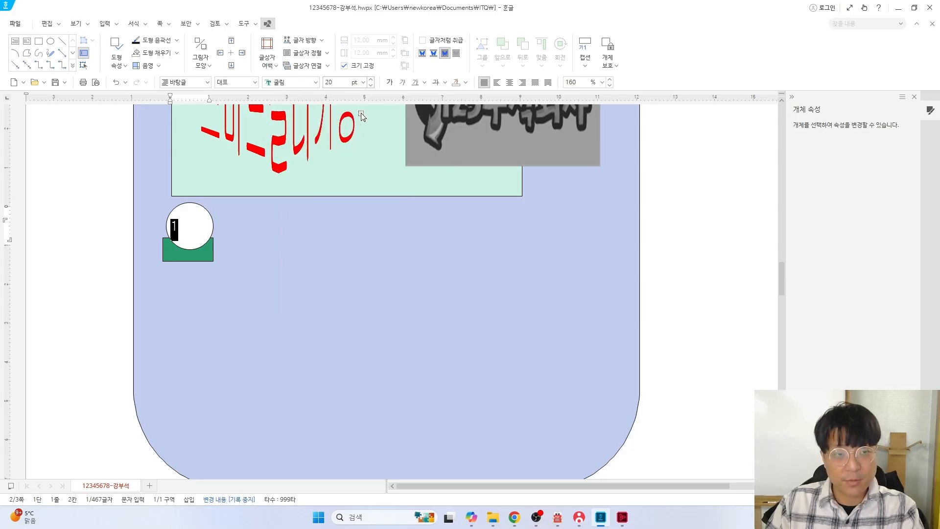
key(Return)
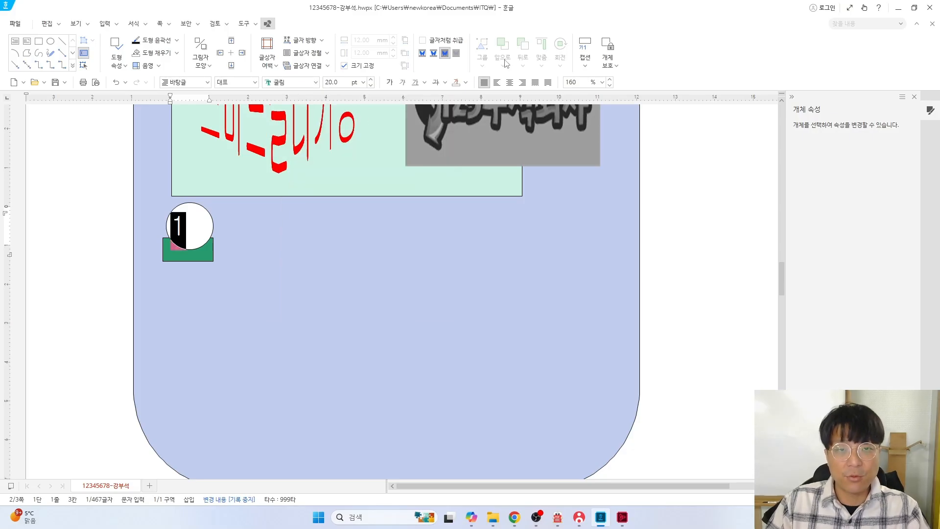
key(ctrl+shift+c)
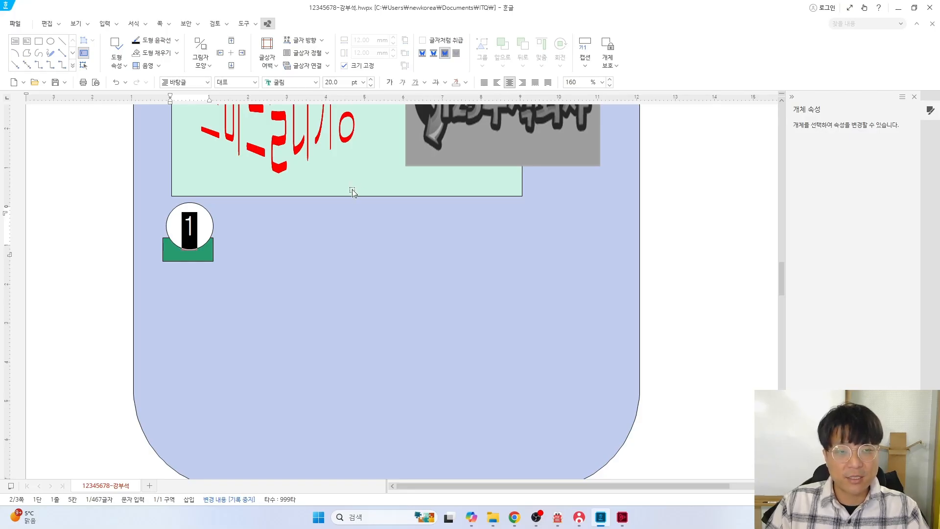
key(alt+Tab)
scroll(470, 196, up, 6)
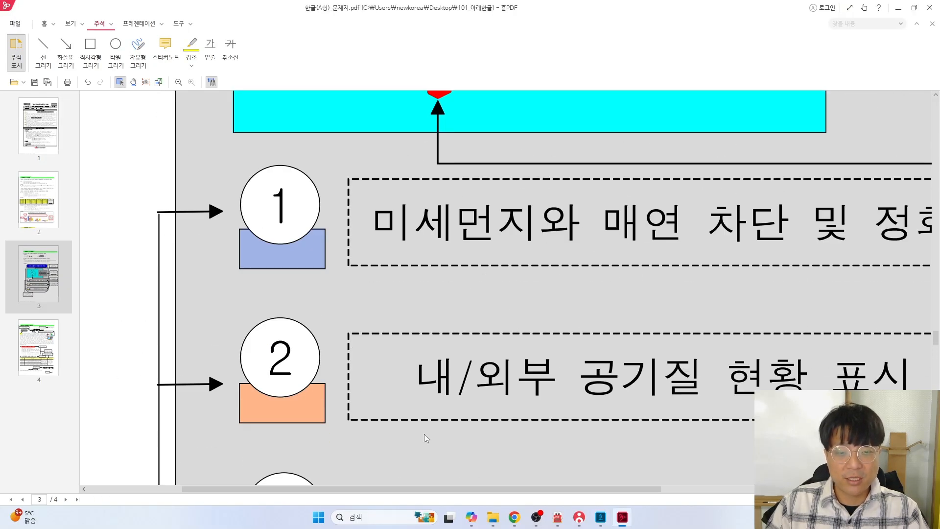
Scroll the reference PDF sideways to read the right-side instruction boxes, then return to Hangul
drag(415, 489, 491, 488)
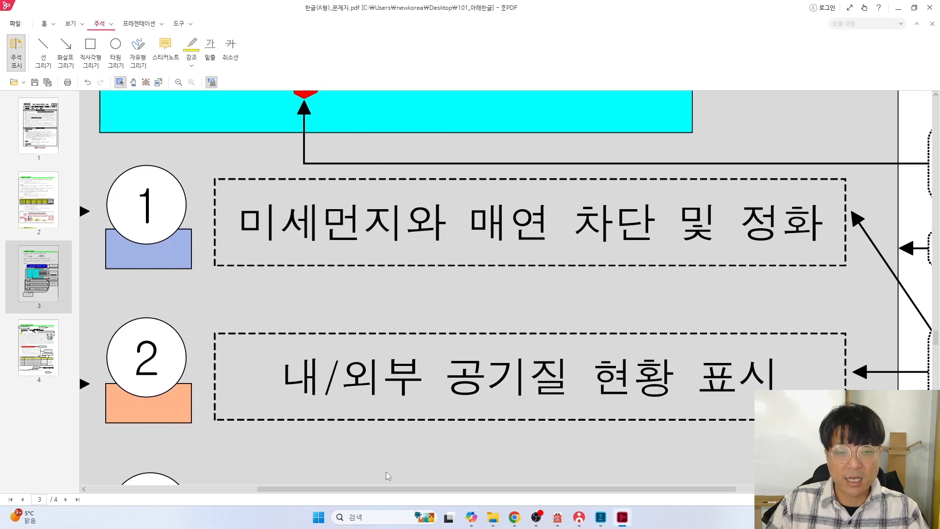
drag(389, 488, 577, 488)
scroll(684, 340, down, 1)
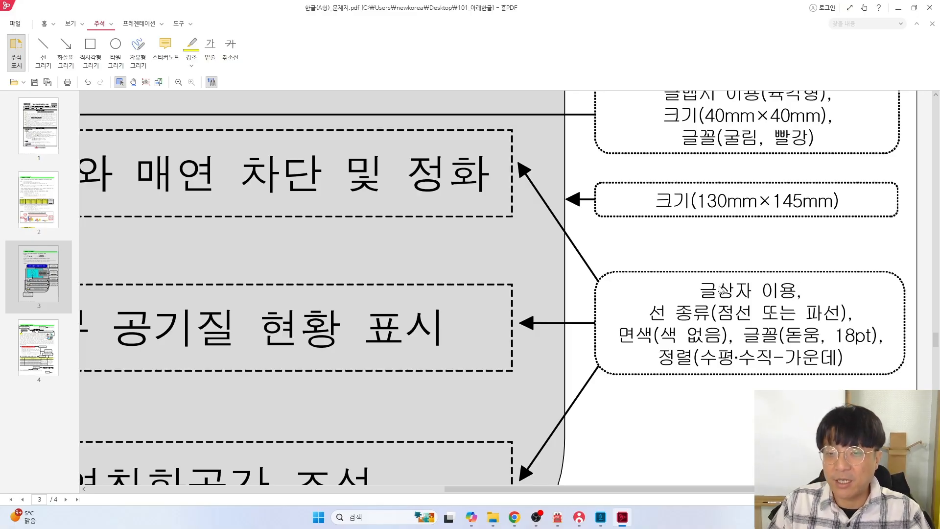
drag(546, 489, 401, 477)
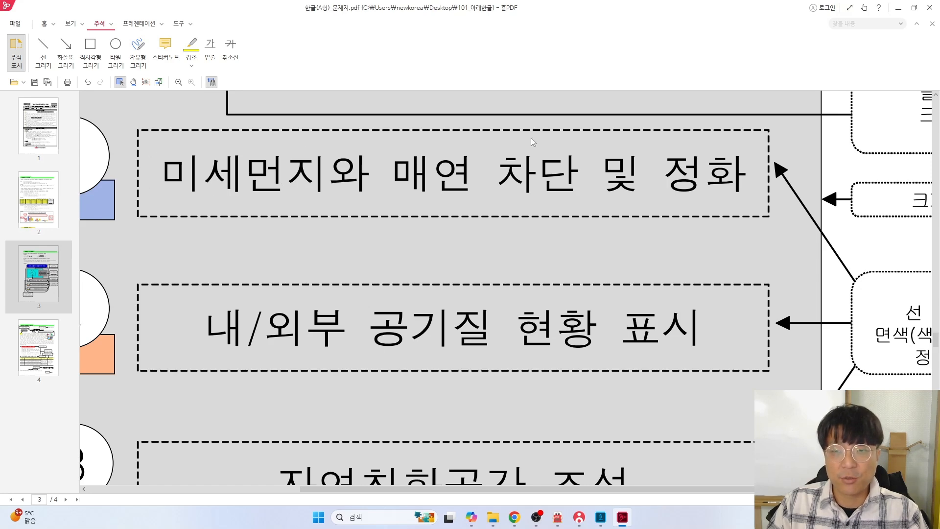
key(alt+Tab)
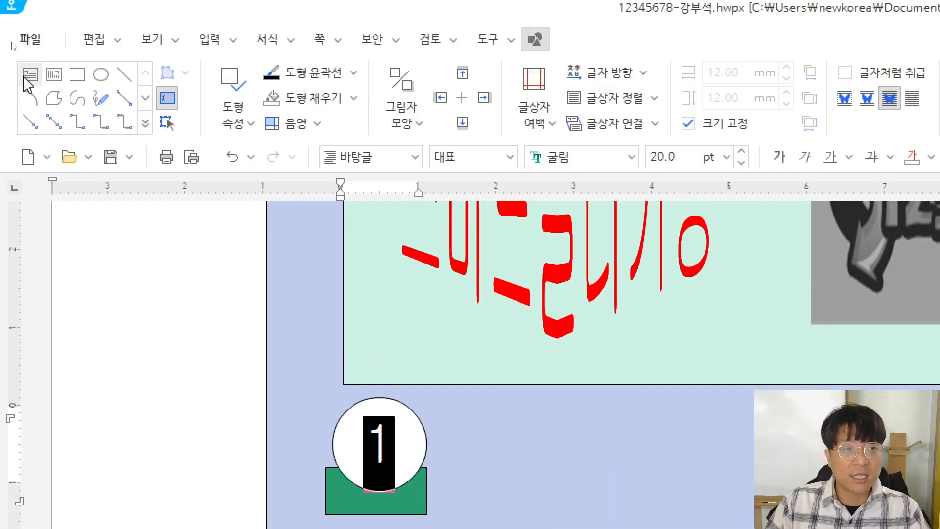
Draw a wide horizontal text box right of circle 1 across the blue area
click(31, 77)
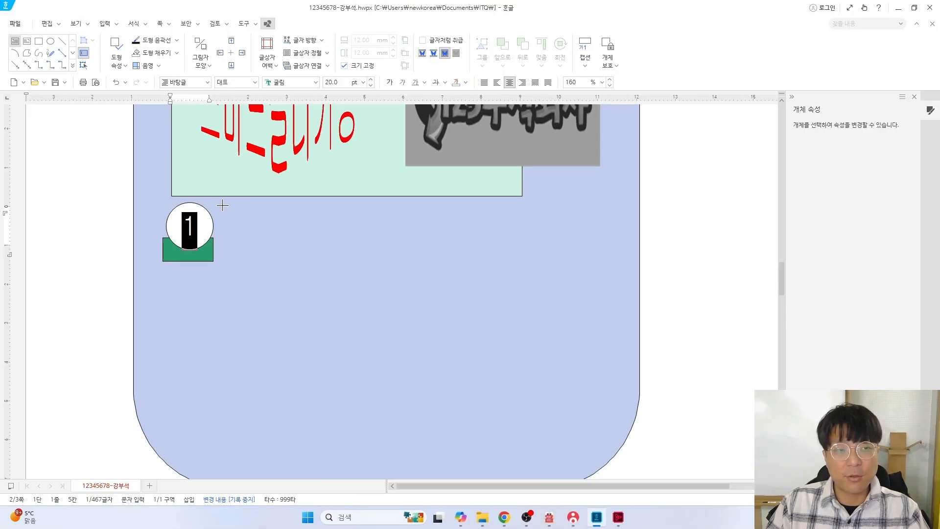
drag(221, 206, 631, 260)
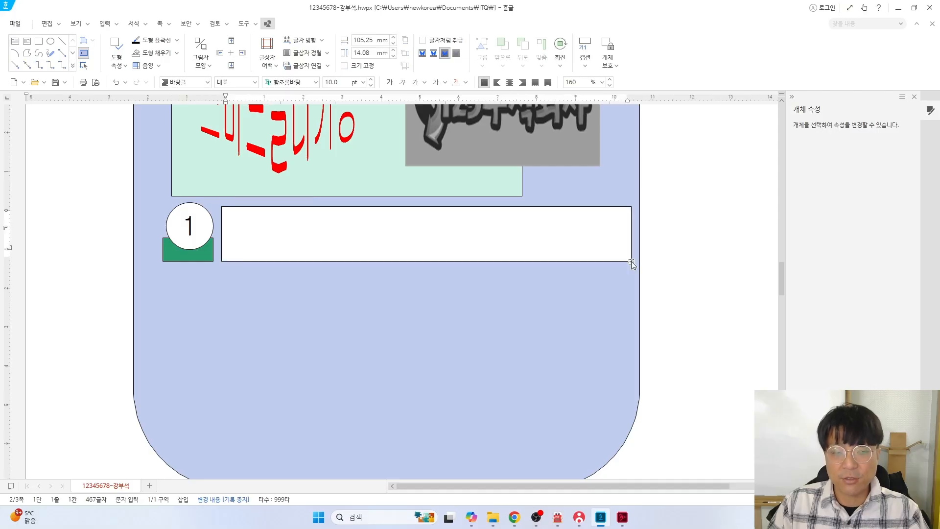
scroll(358, 218, up, 4)
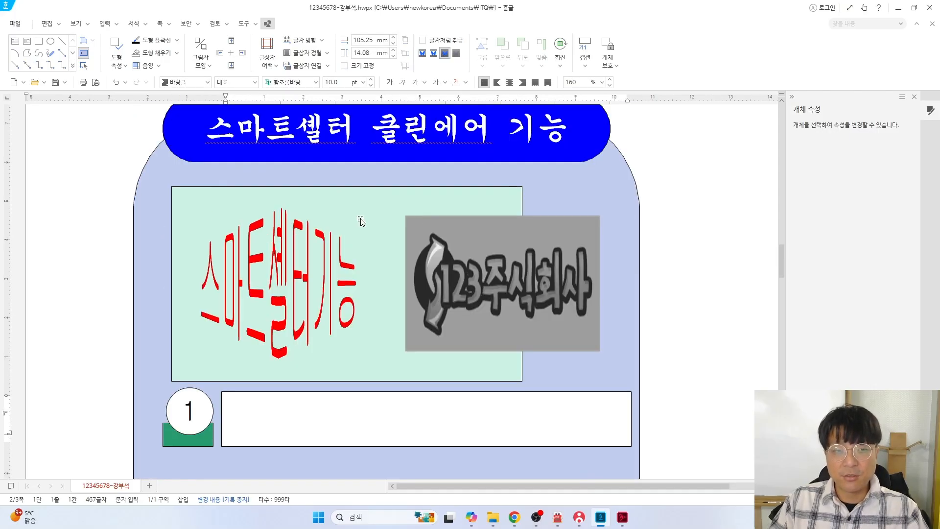
scroll(360, 220, up, 1)
scroll(364, 192, down, 4)
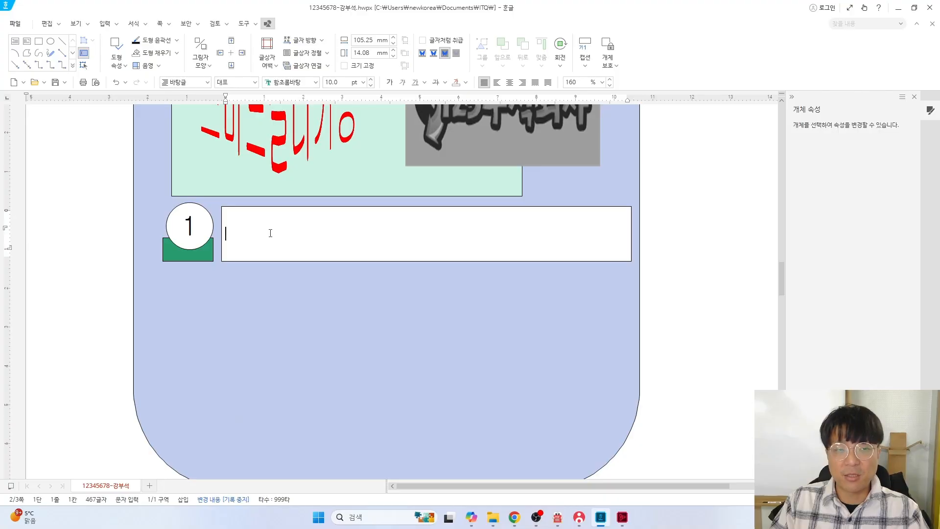
key(alt+Tab)
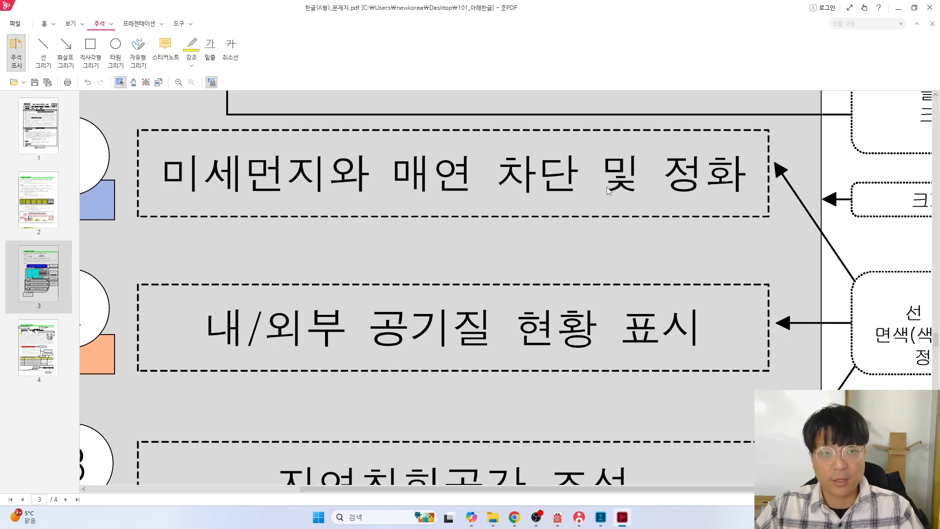
Type the heading '미세먼지와 매연 차단 및 정화' in the text box and select it
key(alt+Tab)
text(밋)
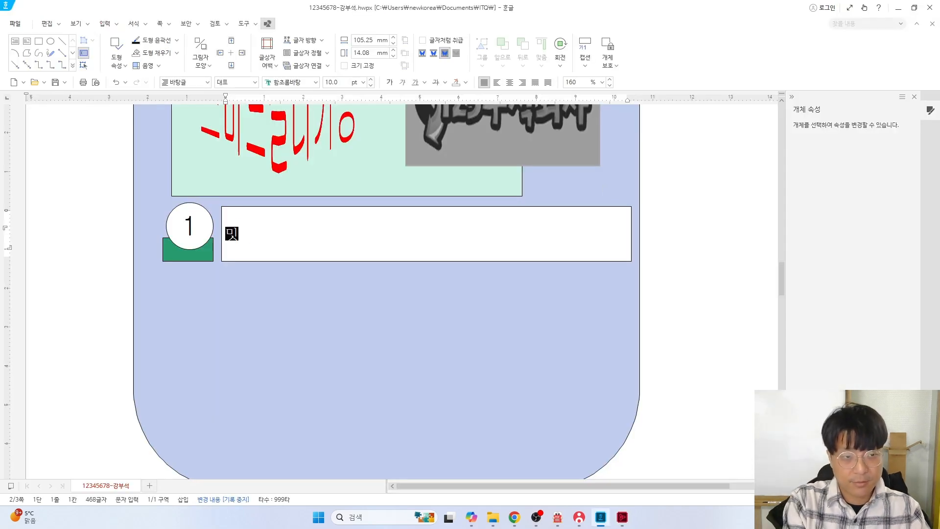
text(세먼)
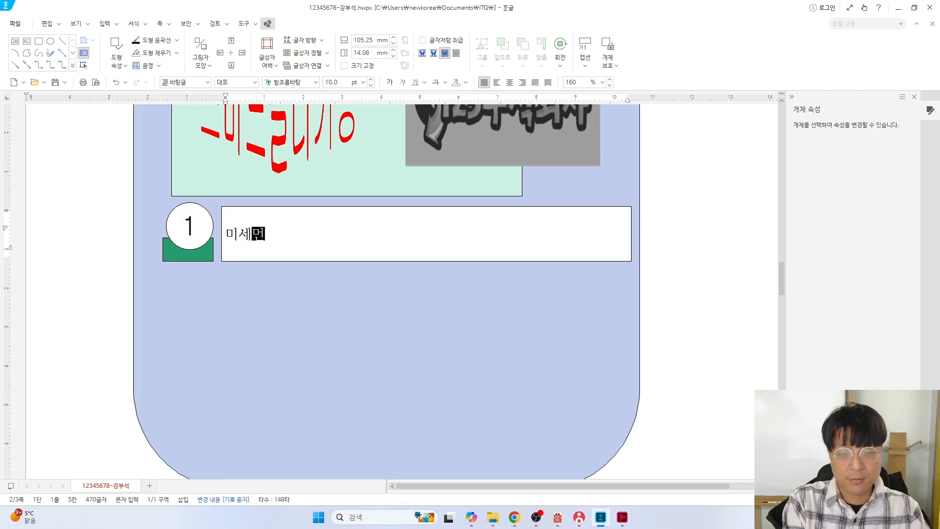
text(지와 매연 찬)
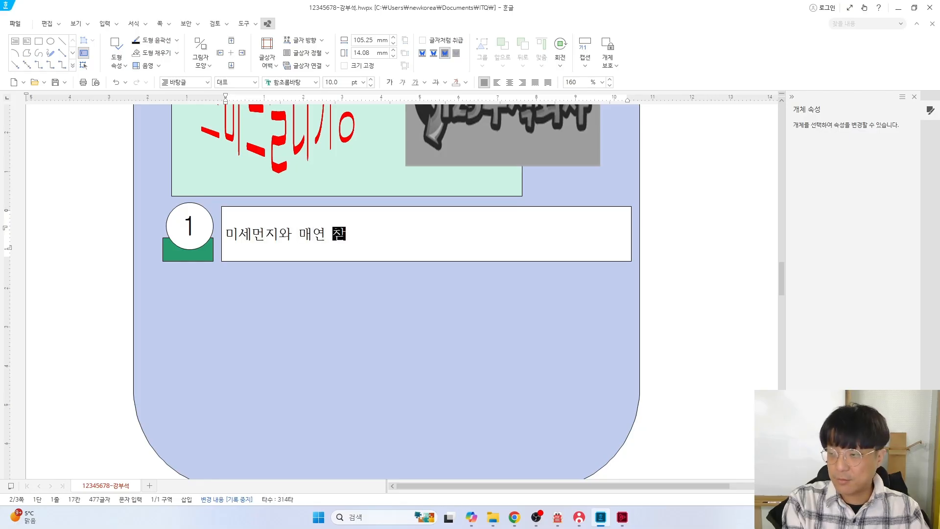
text(단 및 정화)
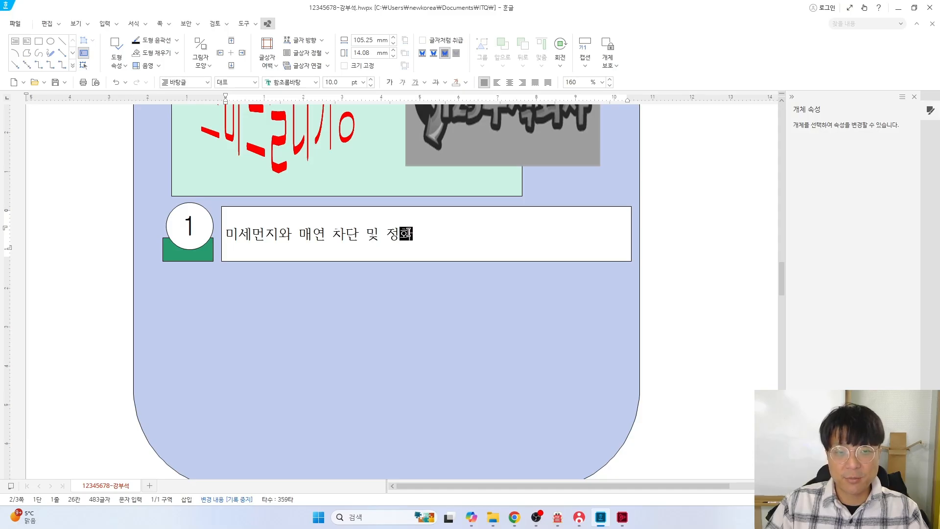
key(shift+Left)
key(shift+Left)
key(shift+Left)
key(shift+Left)
key(shift+Left)
key(shift+Left)
key(shift+Left)
key(shift+Left)
key(shift+Left)
key(shift+Left)
key(shift+Left)
key(shift+Left)
key(shift+Left)
key(shift+Left)
key(shift+Left)
key(shift+Left)
key(alt+Tab)
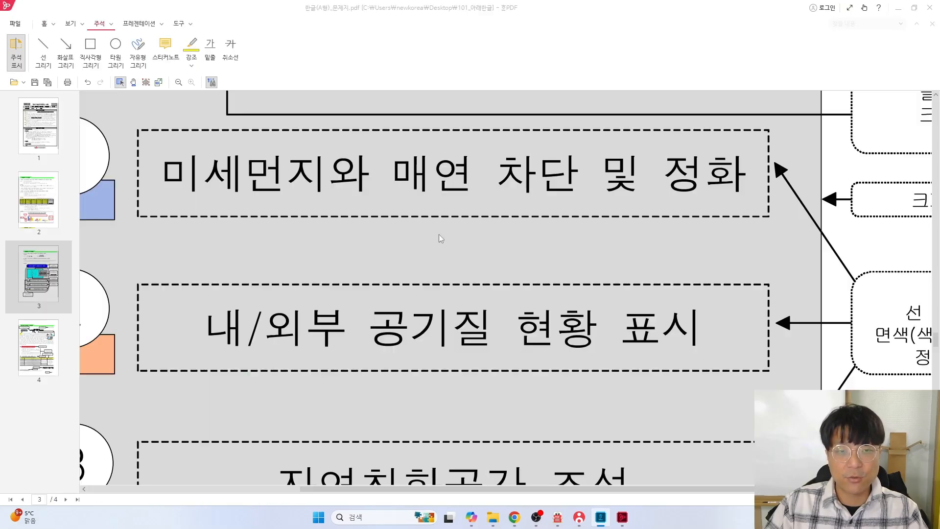
drag(612, 489, 765, 487)
scroll(736, 318, up, 1)
scroll(736, 322, down, 1)
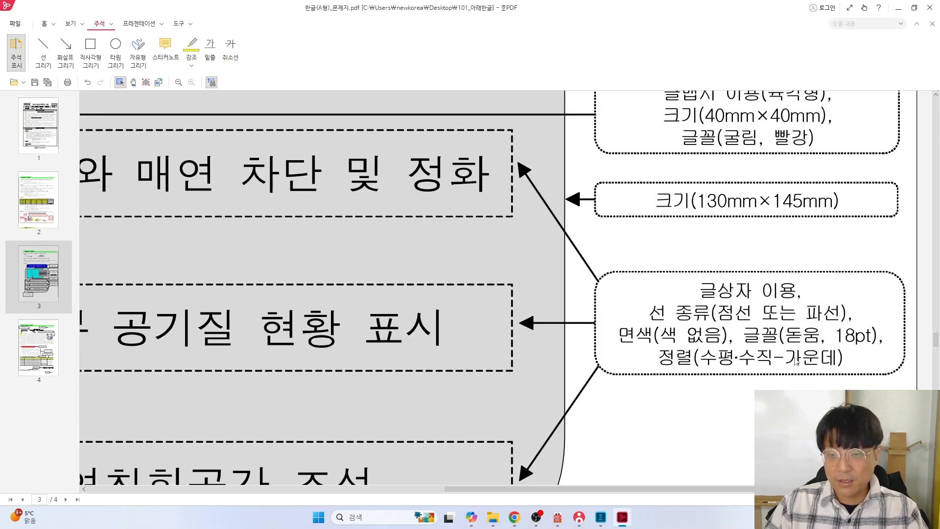
key(alt+Tab)
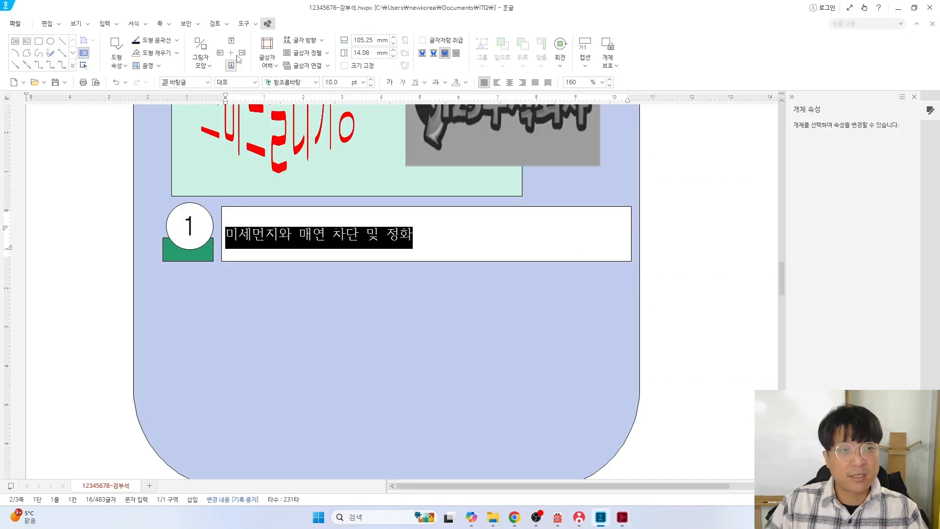
Set the heading in 돋움 18 pt with centre alignment
click(316, 82)
click(351, 120)
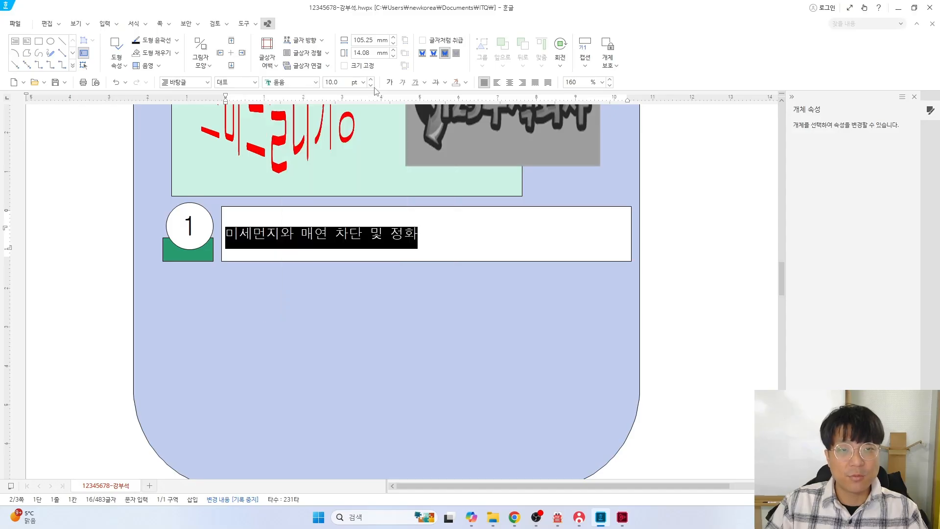
click(337, 82)
text(1)
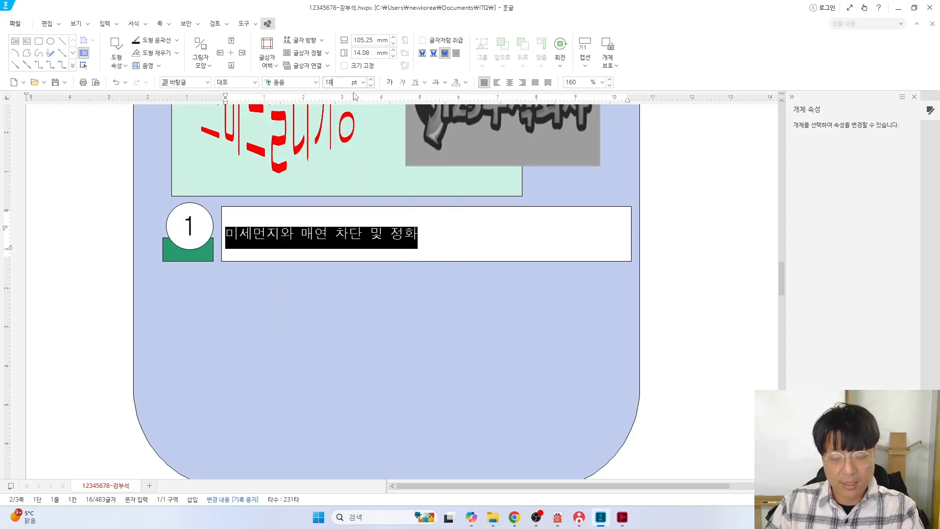
text(8)
key(Return)
click(509, 82)
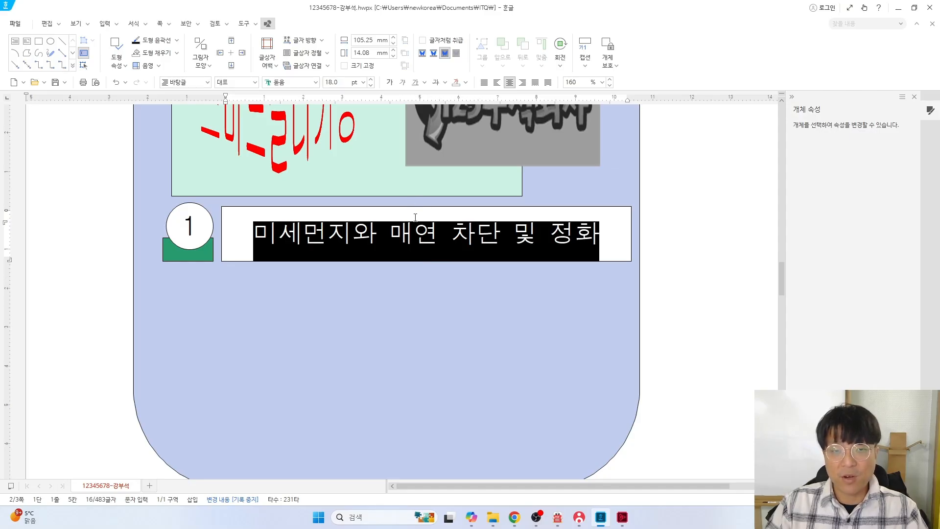
key(alt+Tab)
scroll(723, 273, down, 1)
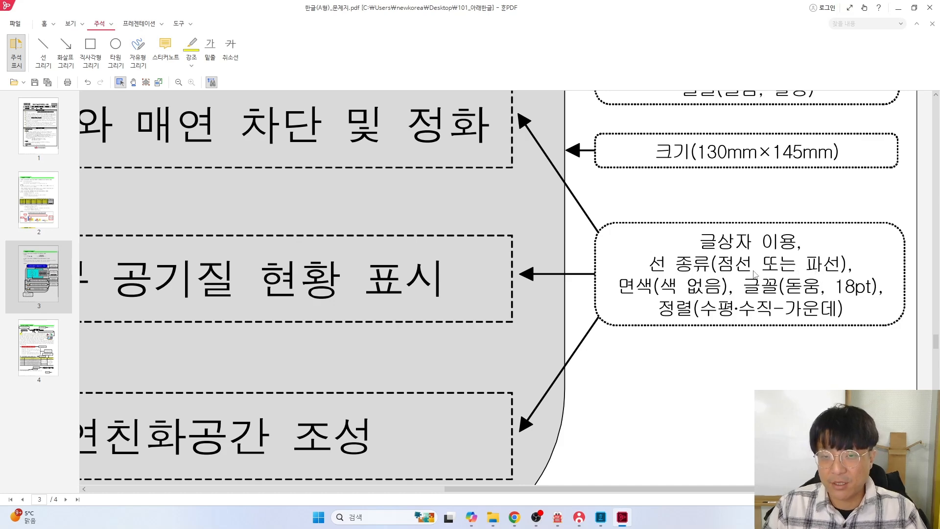
key(alt+Tab)
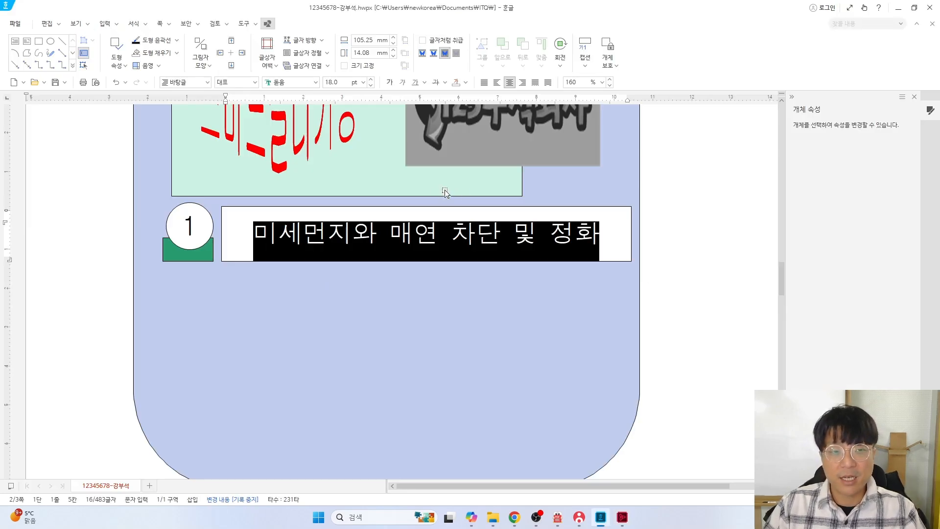
Give the heading box no fill and a dotted border line in its object properties
click(411, 212)
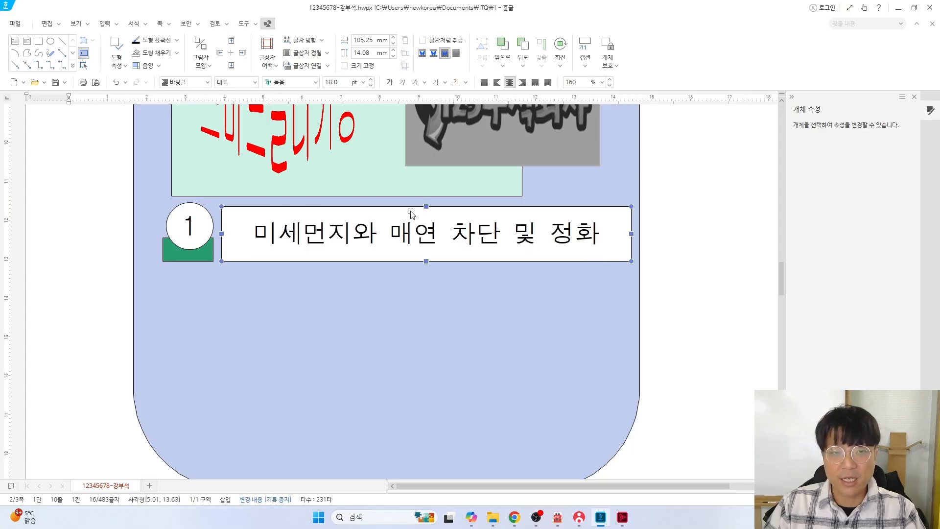
double_click(411, 214)
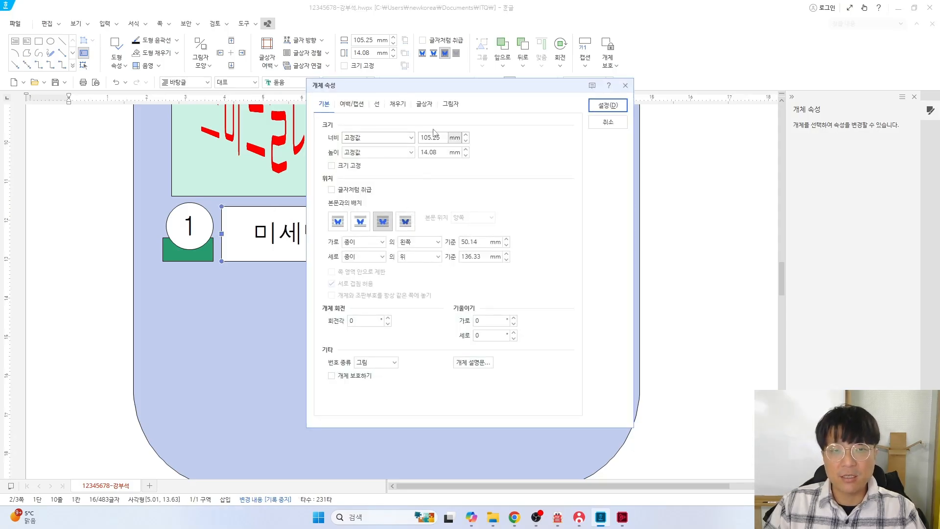
click(398, 104)
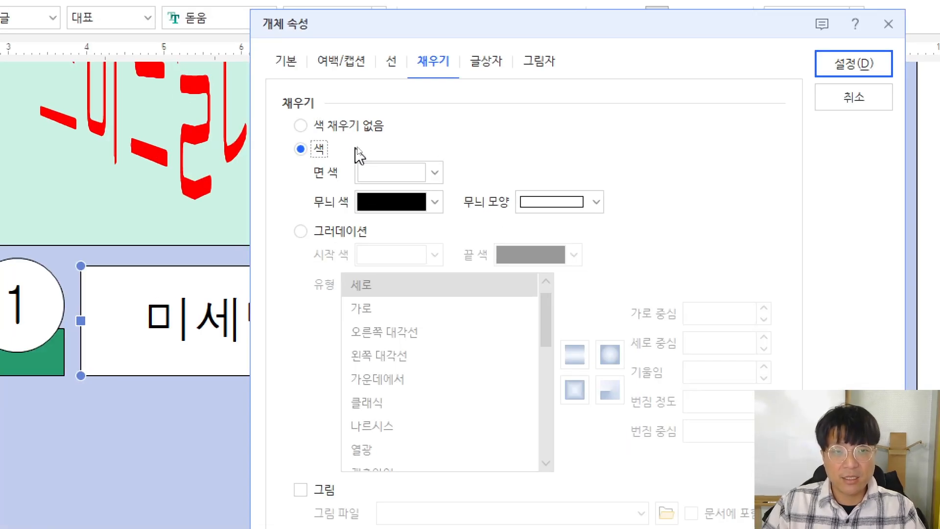
click(354, 138)
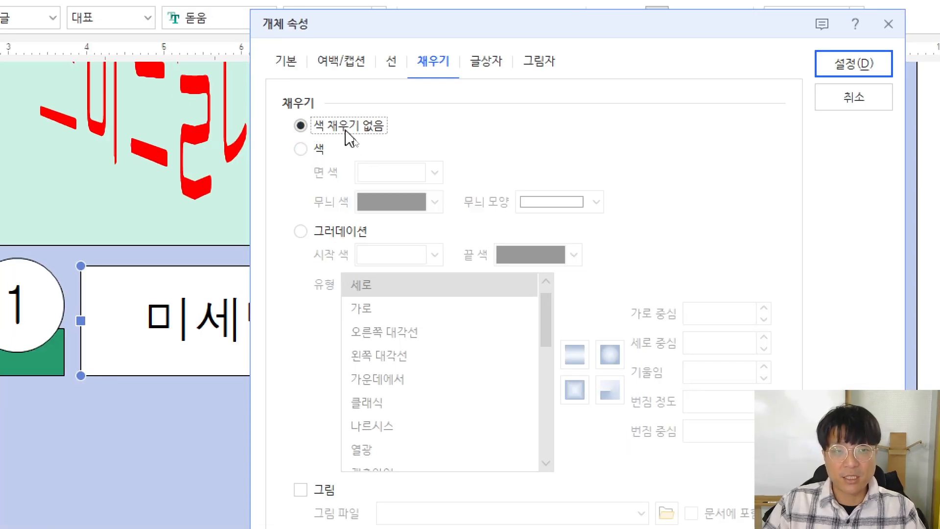
click(394, 70)
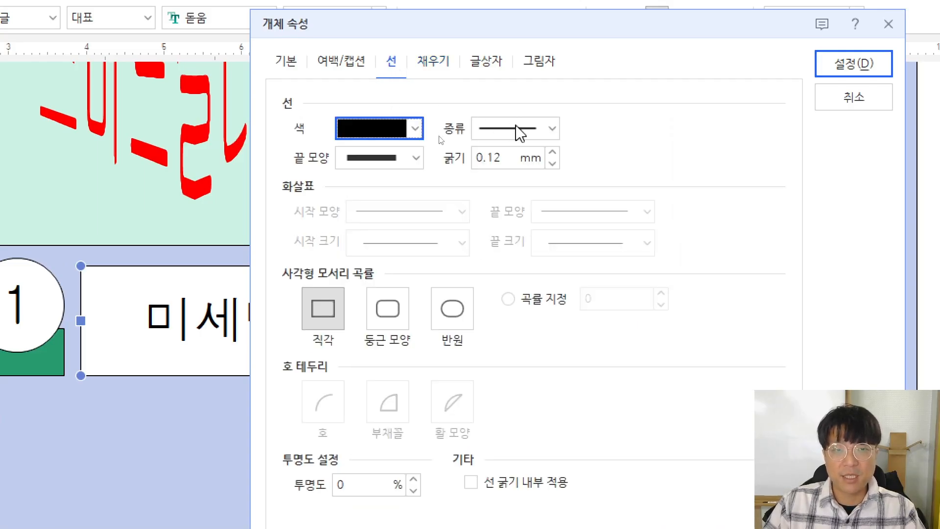
click(520, 136)
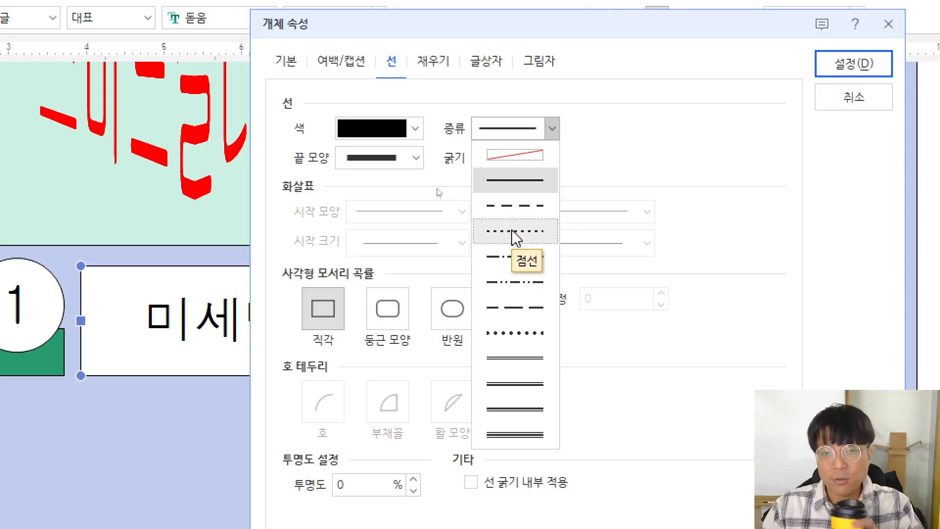
click(510, 205)
click(832, 67)
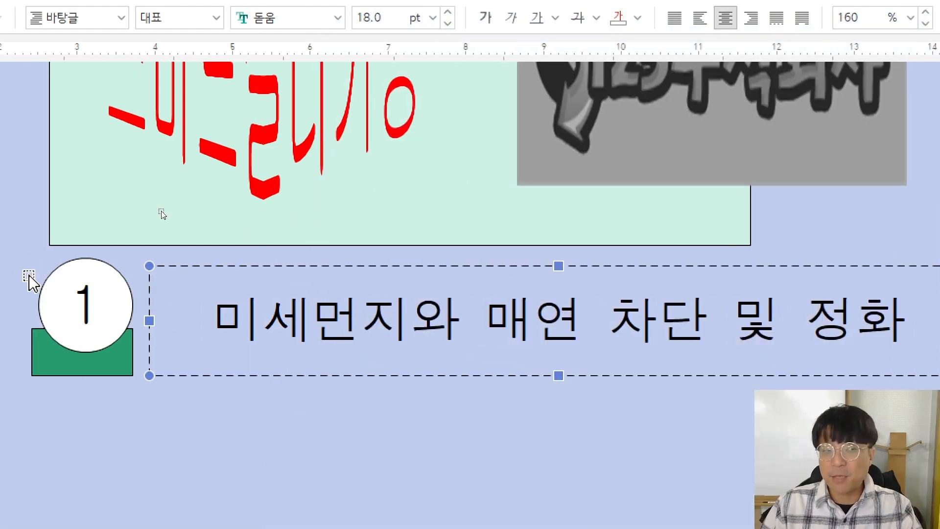
key(alt+Tab)
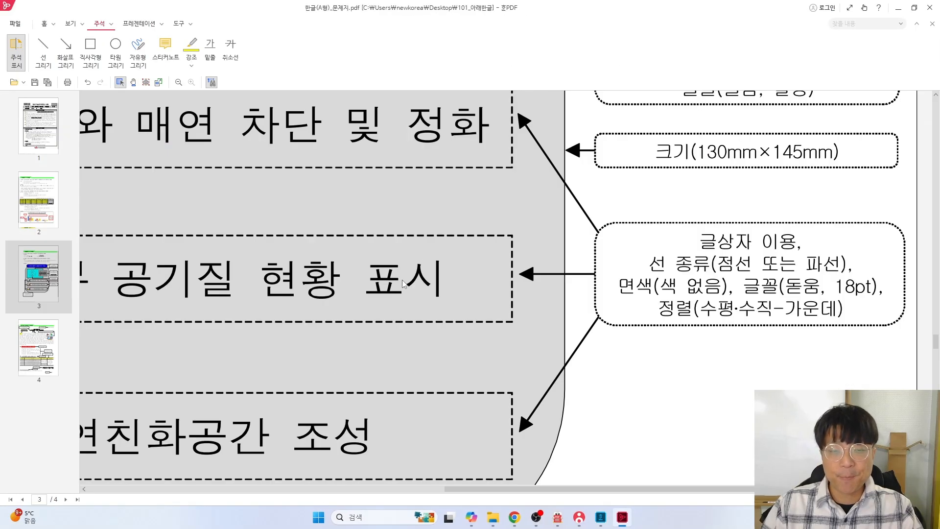
scroll(421, 251, down, 3)
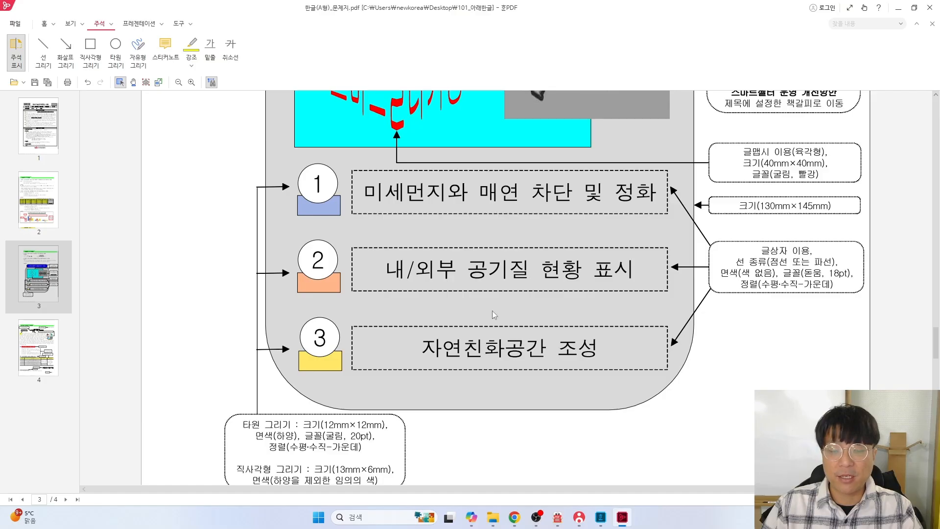
key(alt+Tab)
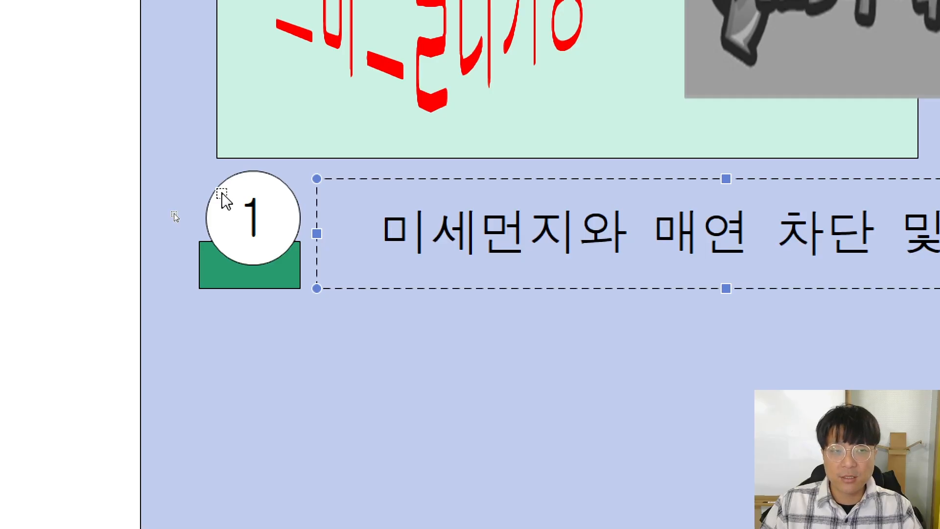
Select the circle, green block and heading box, and Ctrl-drag copies downward, undoing one misplaced copy
shift+click(222, 194)
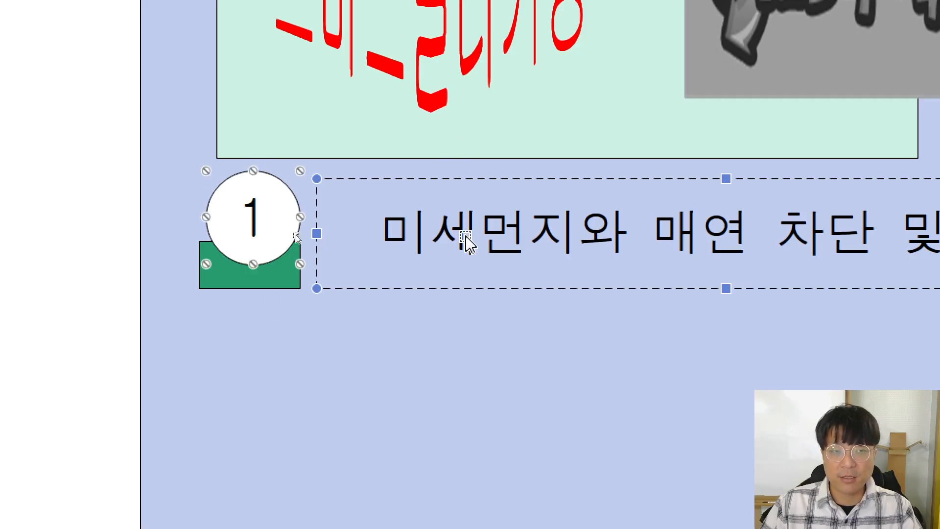
shift+click(219, 282)
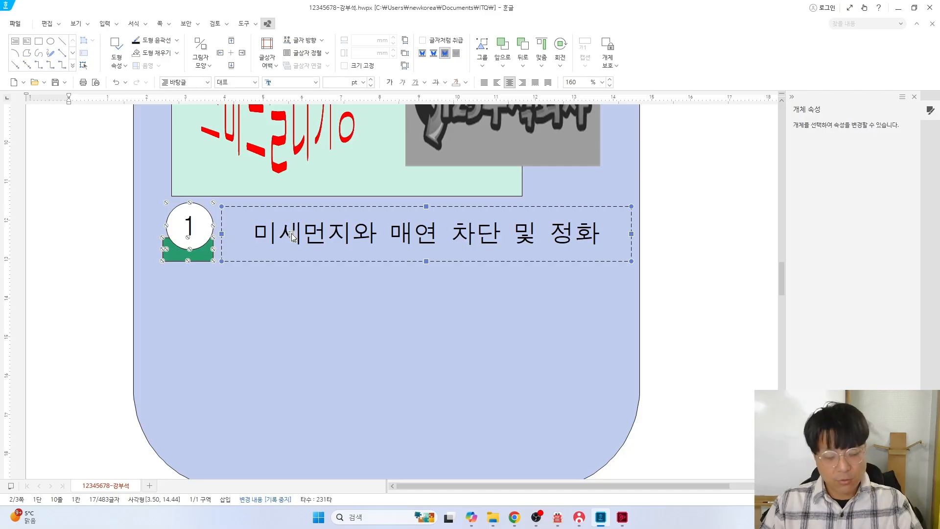
drag(292, 237, 451, 316)
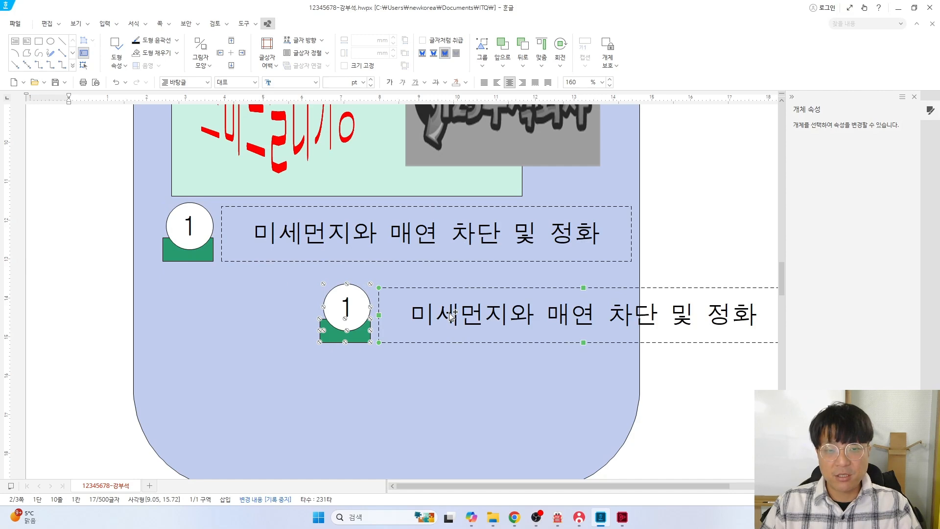
key(ctrl+z)
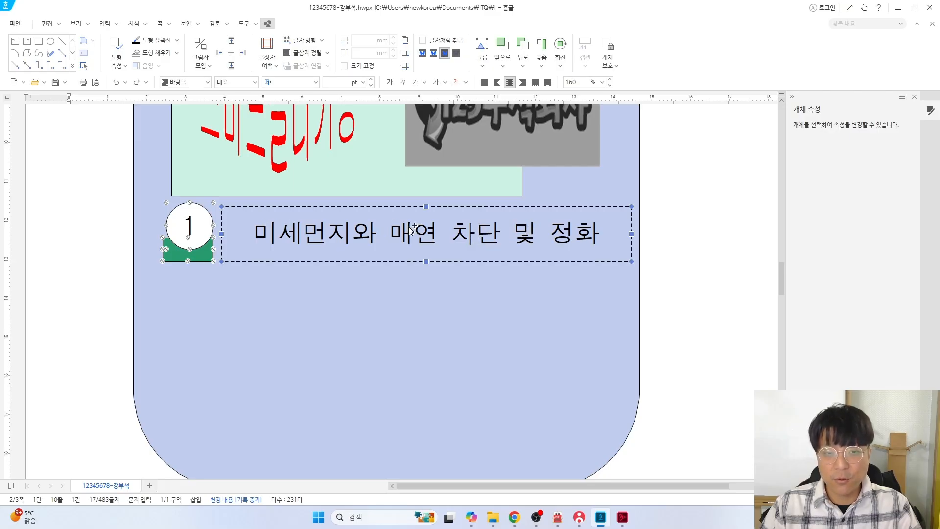
drag(410, 230, 406, 412)
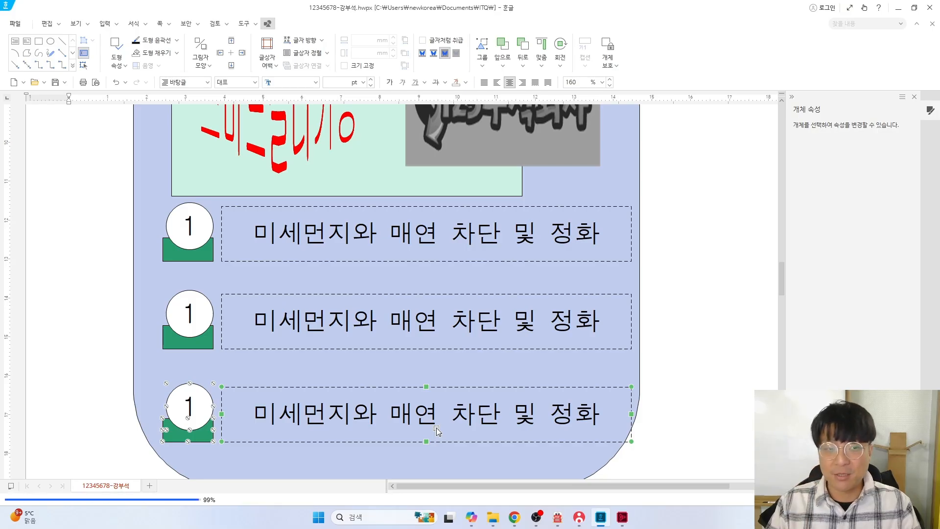
Renumber the middle circle to 2 and retype its heading as '내/외부 공기질 현황 표시'
click(196, 308)
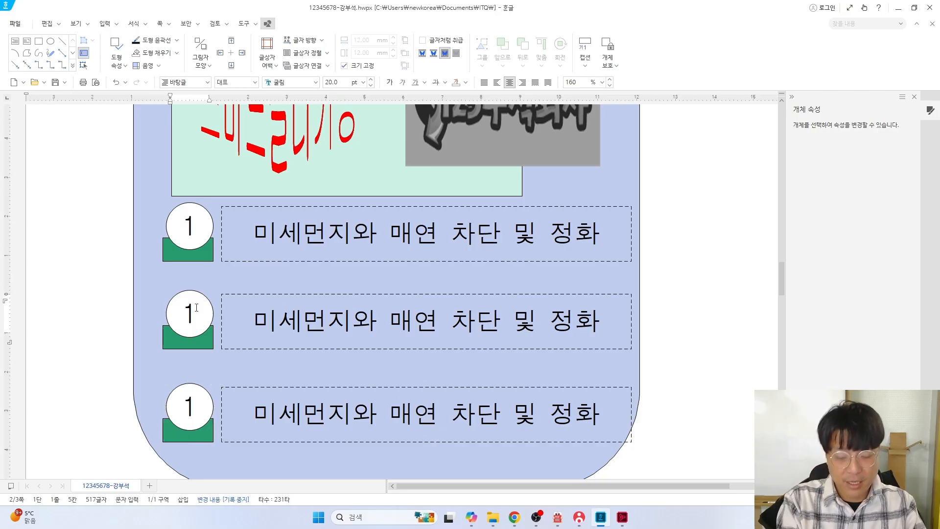
key(BackSpace)
text(2)
click(254, 321)
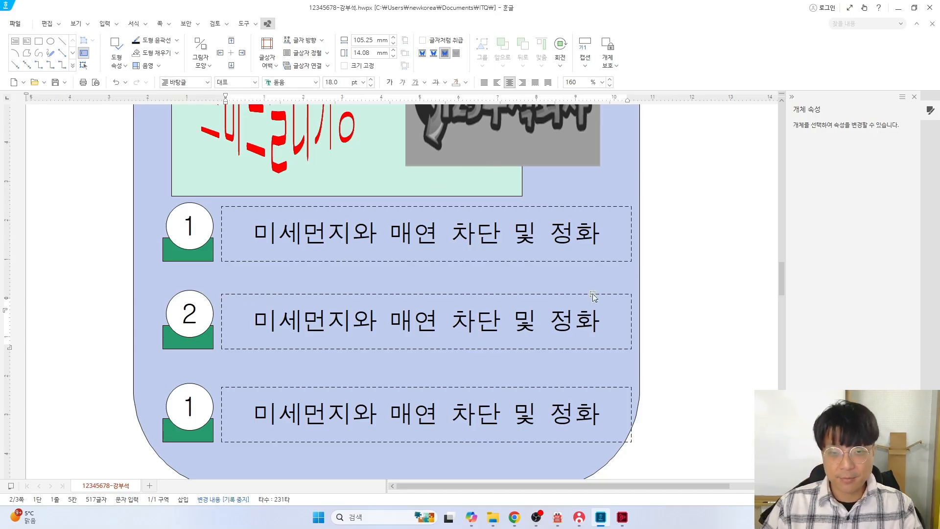
drag(598, 320, 263, 301)
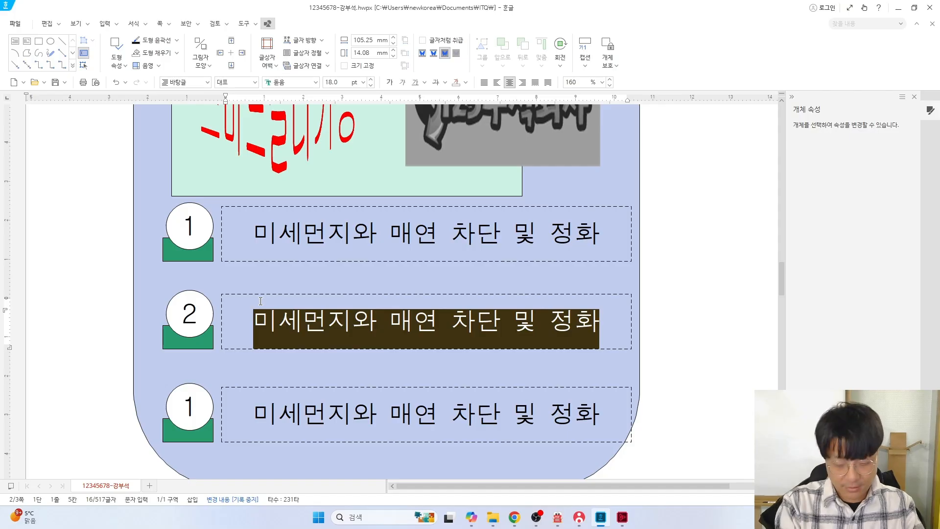
text(내/외)
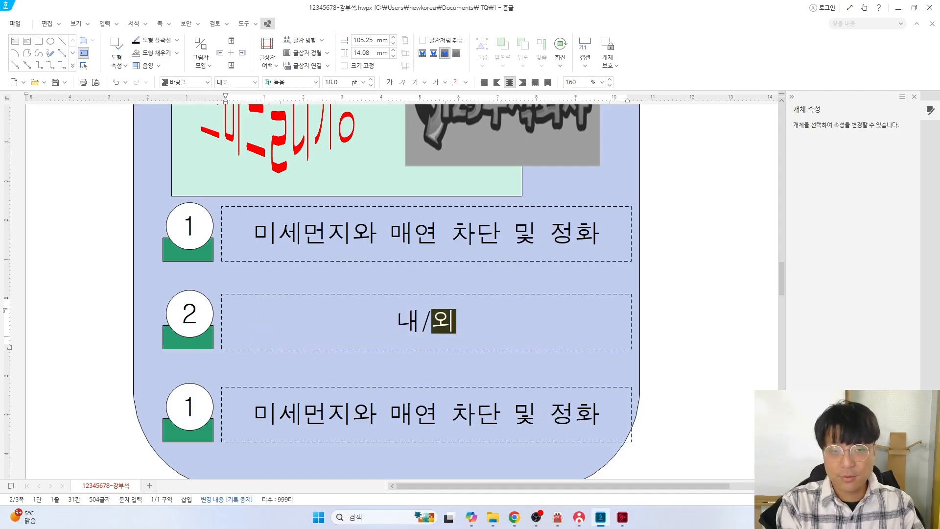
text(부 공기질)
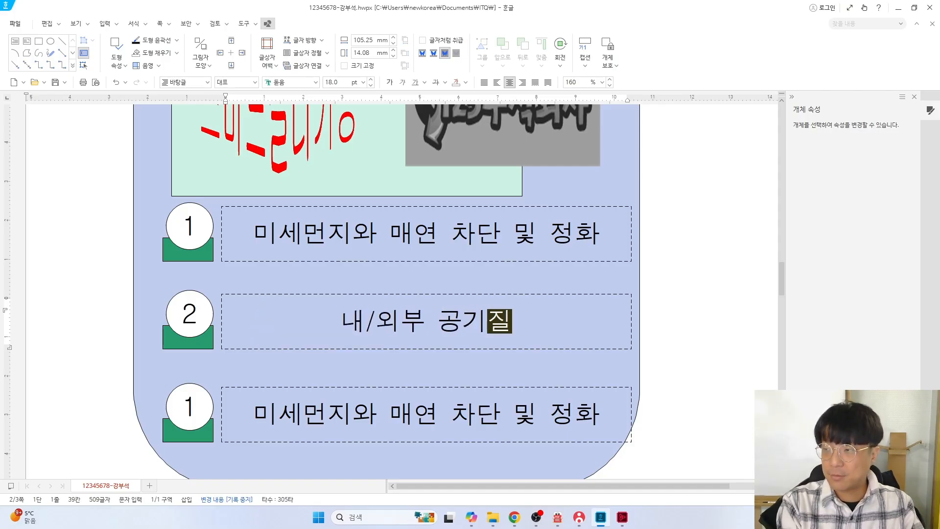
text( 현황 표시)
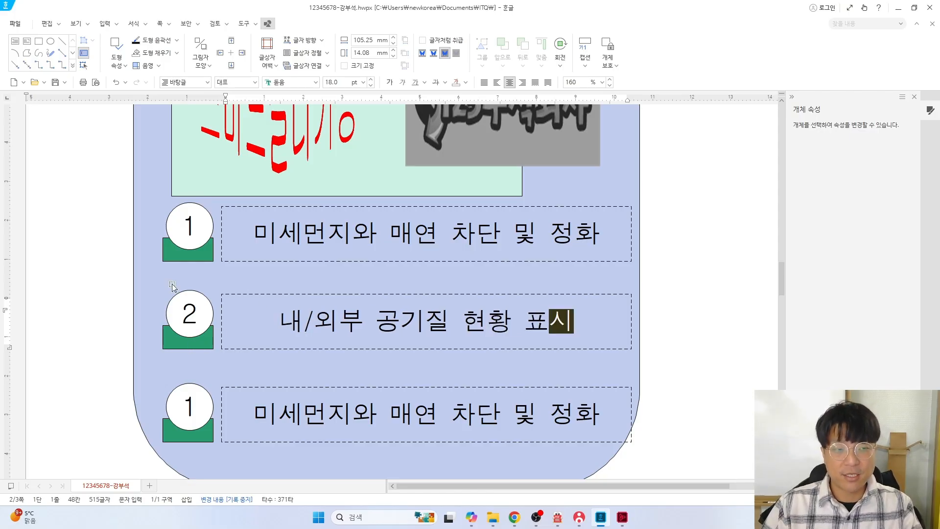
Change item 2's base fill colour to orange
double_click(206, 344)
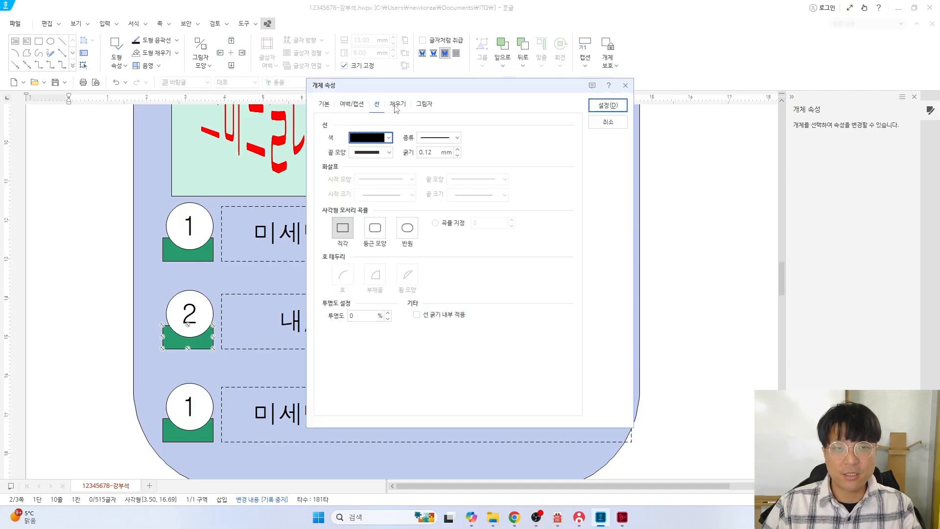
click(396, 105)
click(390, 160)
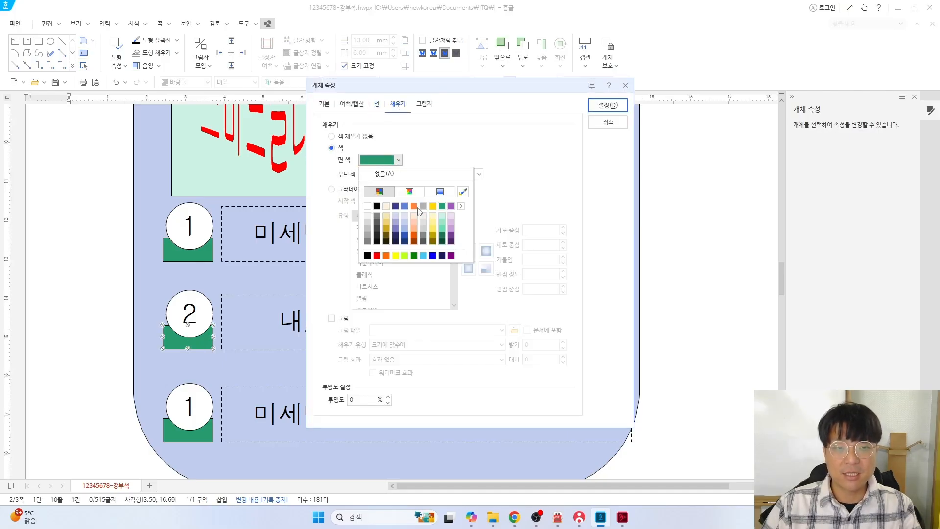
click(414, 206)
click(597, 111)
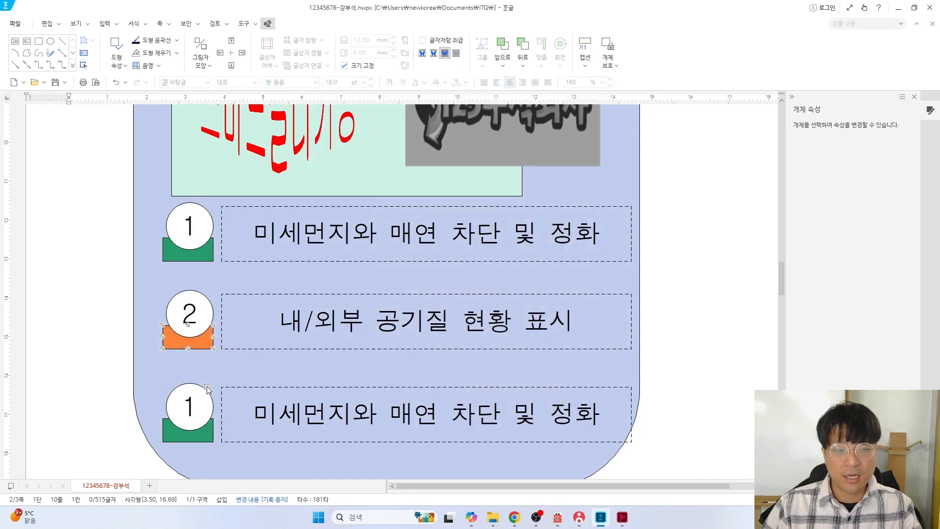
key(Escape)
Renumber the bottom circle to 3 and retype its heading as '자연친화공간 조성'
key(BackSpace)
text(3)
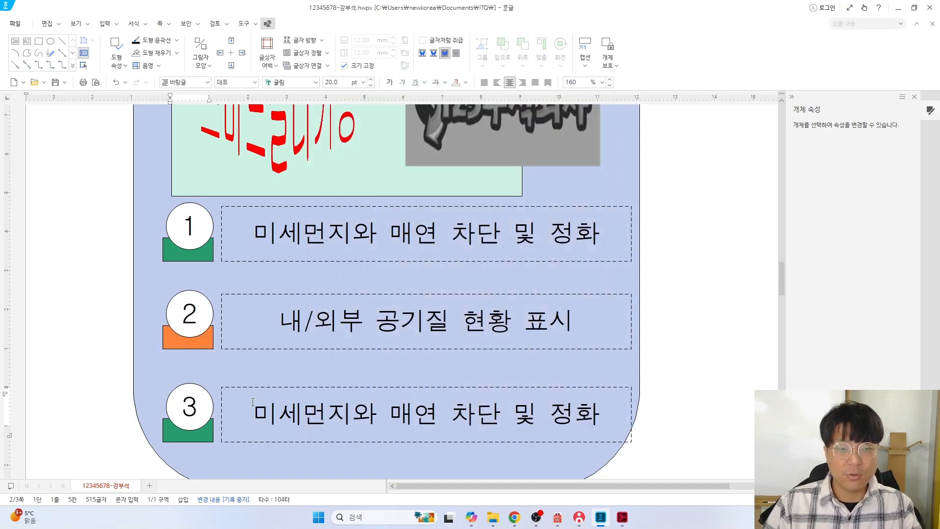
triple_click(296, 420)
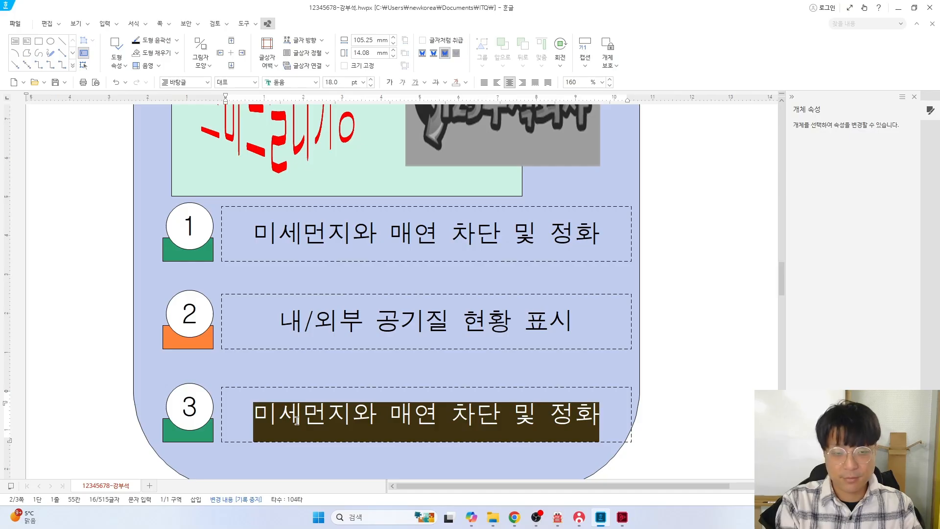
key(Delete)
text(자여)
text(ㄴ화공간 조성)
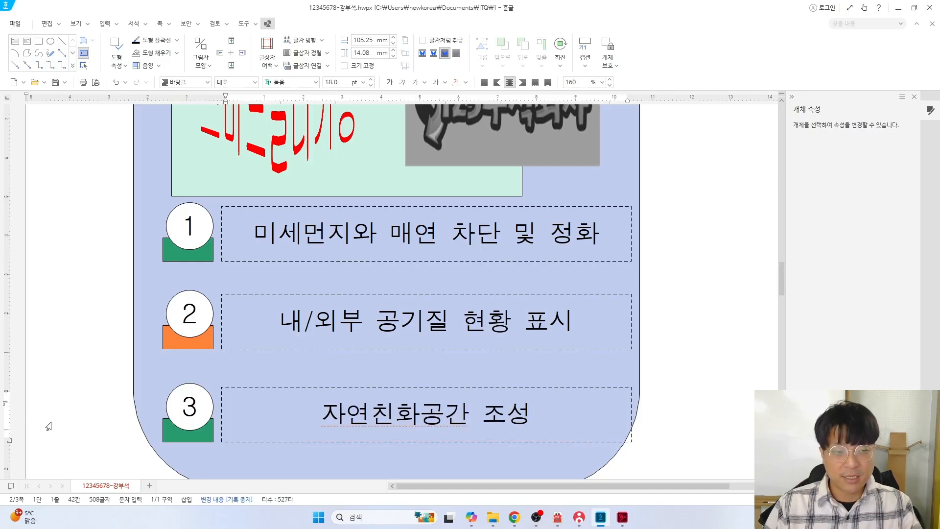
Change item 3's base fill colour to purple
click(166, 435)
key(p)
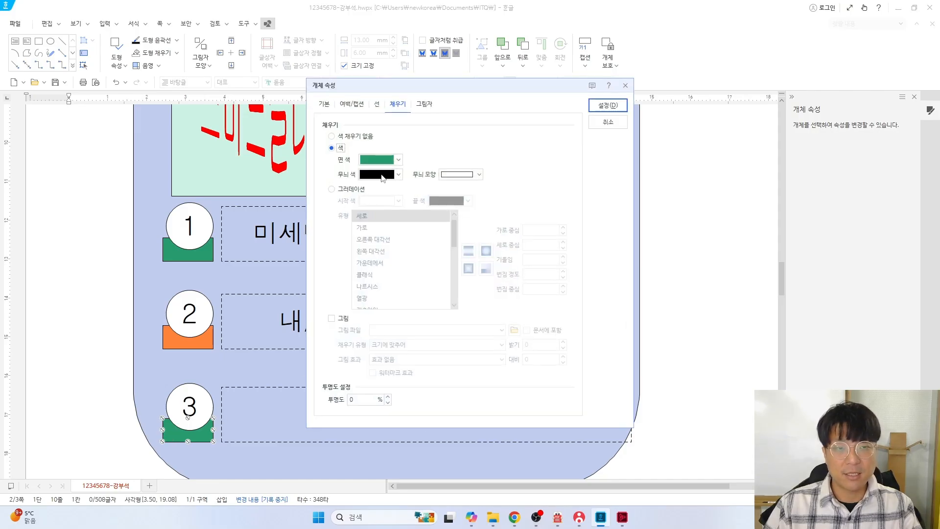
click(398, 159)
click(444, 219)
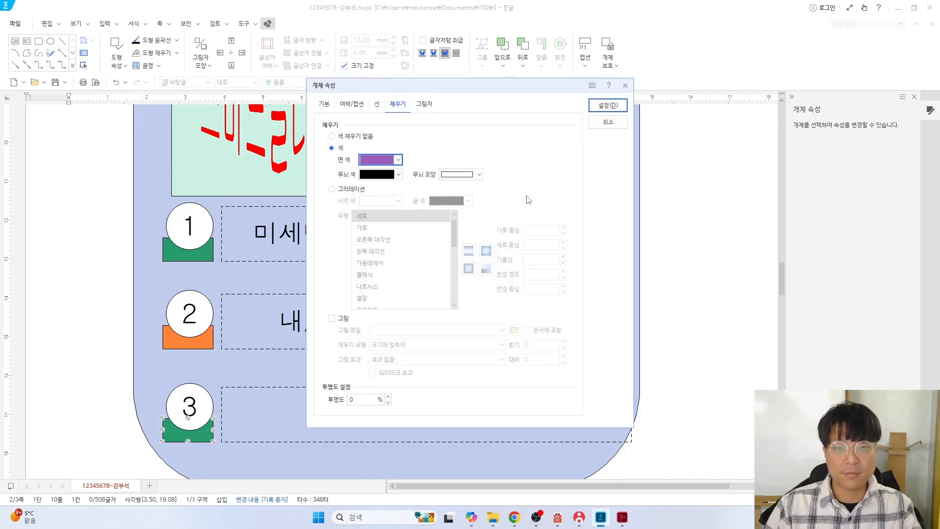
click(604, 108)
scroll(486, 280, up, 2)
scroll(483, 280, down, 1)
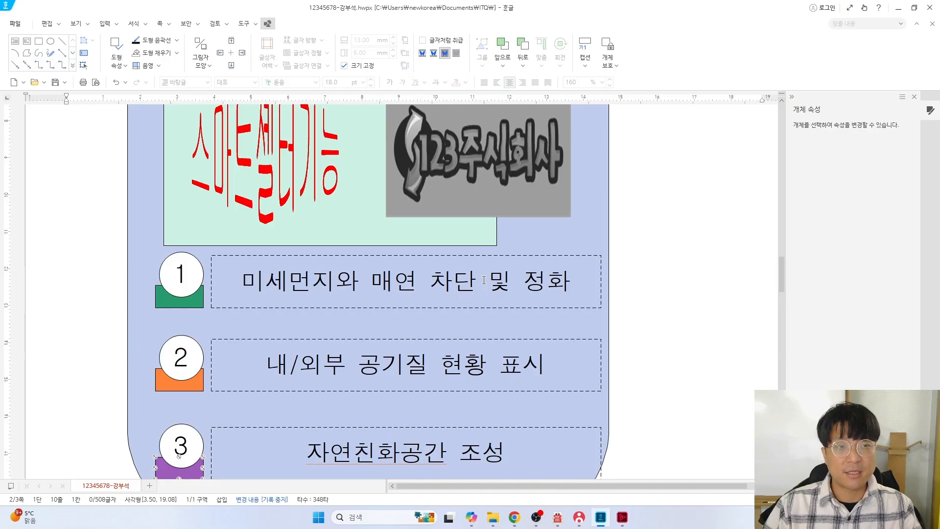
Save the document with the green, orange and purple numbered rows in place
scroll(484, 280, up, 6)
scroll(327, 266, down, 1)
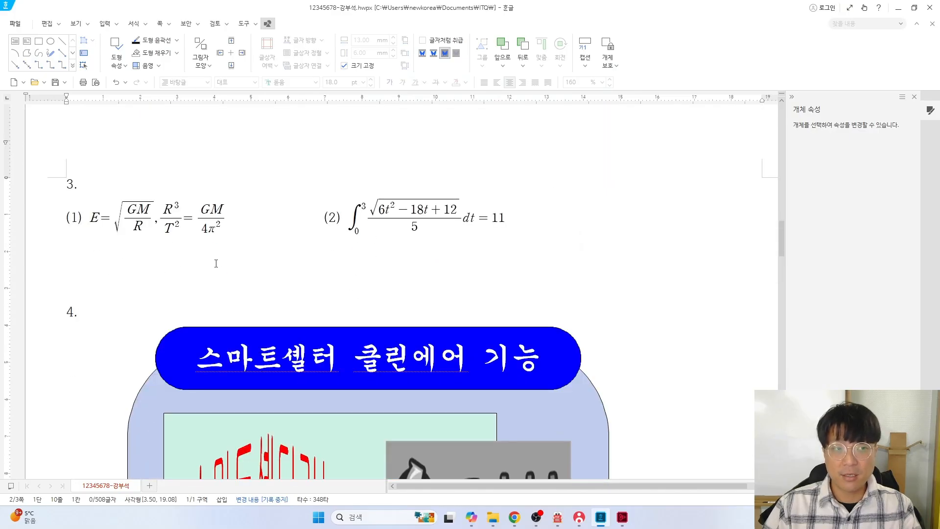
scroll(240, 321, down, 6)
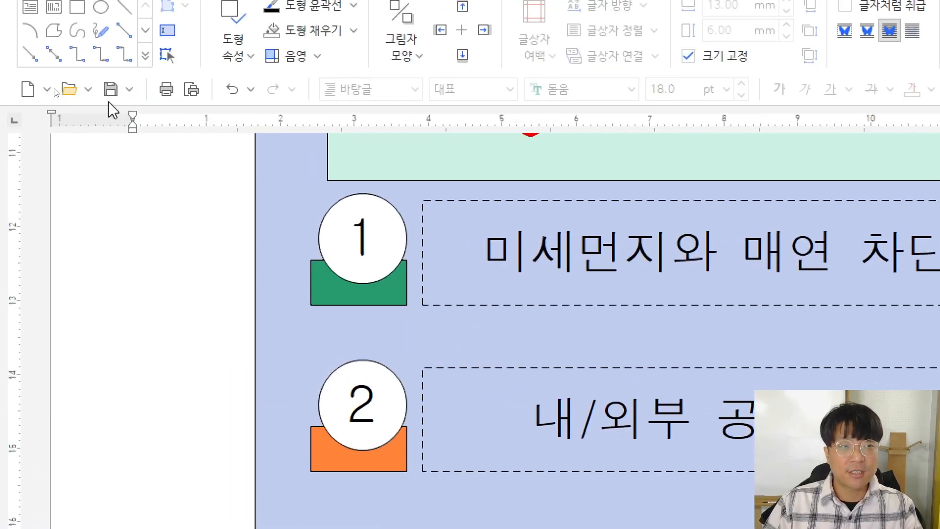
click(112, 94)
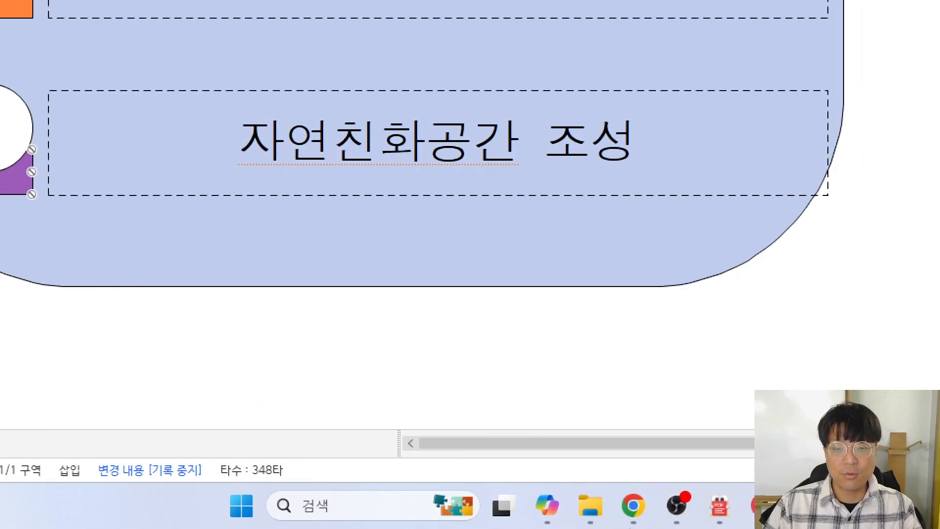
Send the saved answer file to the exam server from the KOAS client
click(574, 503)
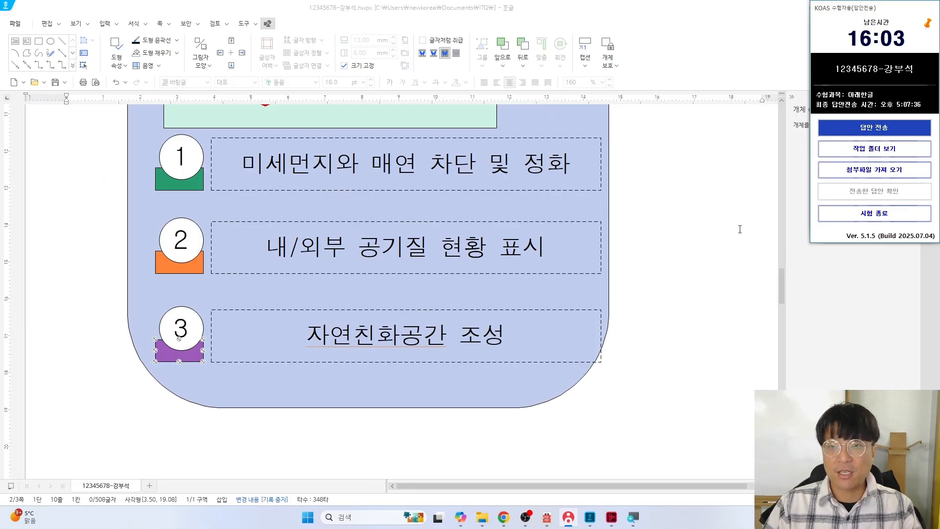
click(874, 127)
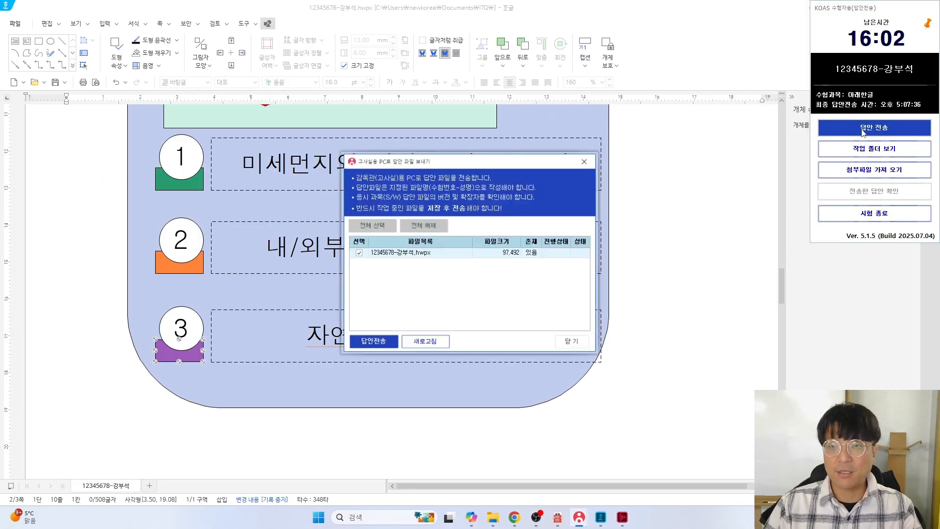
click(361, 345)
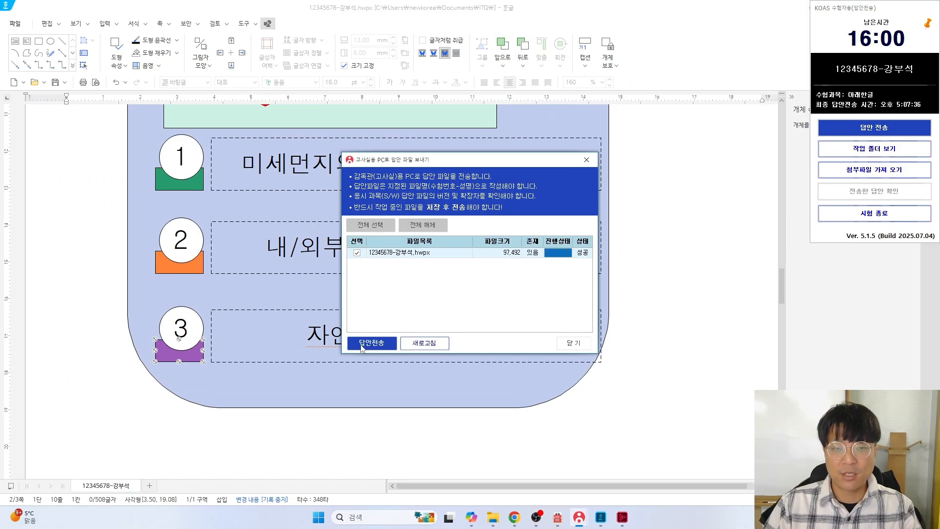
click(583, 342)
Place the caret at the top of page 3, then bring up page 4 of the problem sheet PDF
scroll(274, 338, down, 10)
click(105, 259)
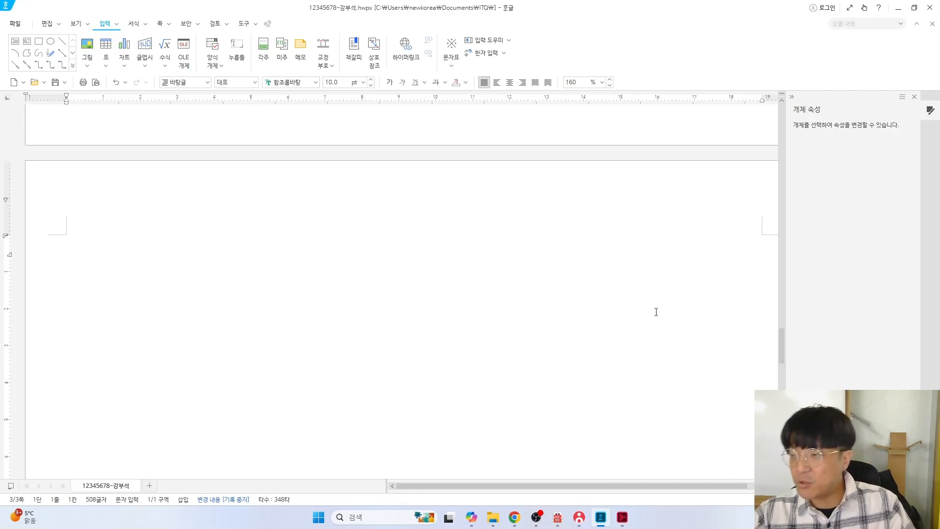
key(alt+Tab)
key(Tab)
scroll(465, 319, down, 10)
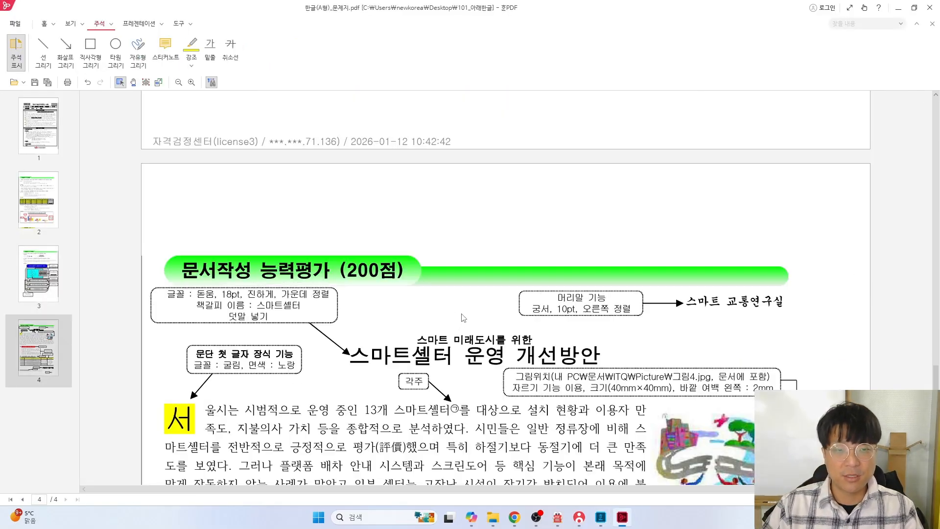
Draw red boxes around the title and first paragraphs and the satisfaction list section
scroll(465, 320, down, 2)
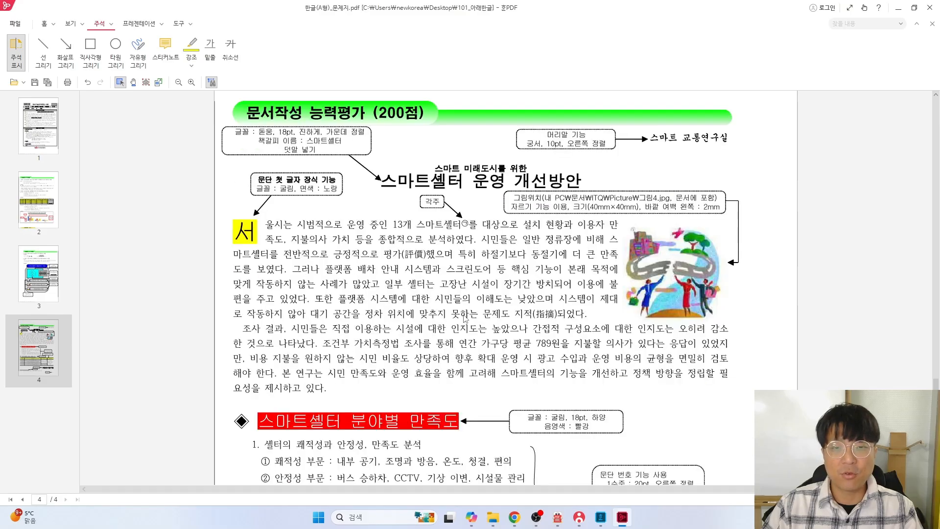
click(93, 53)
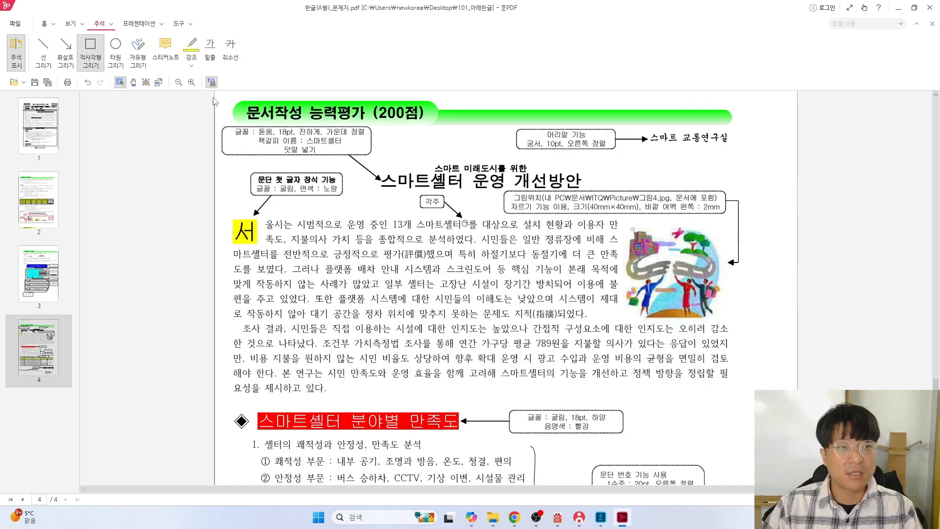
drag(228, 164, 750, 399)
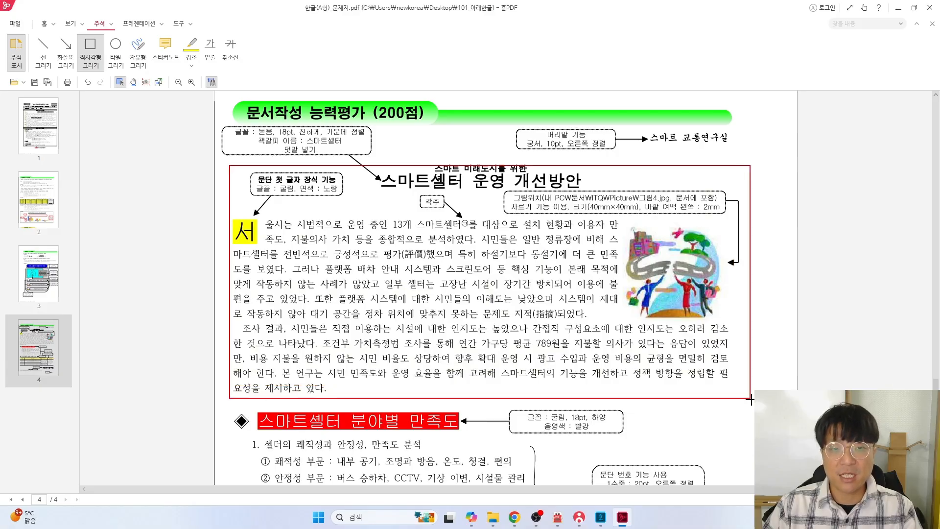
scroll(313, 241, down, 5)
scroll(313, 241, up, 3)
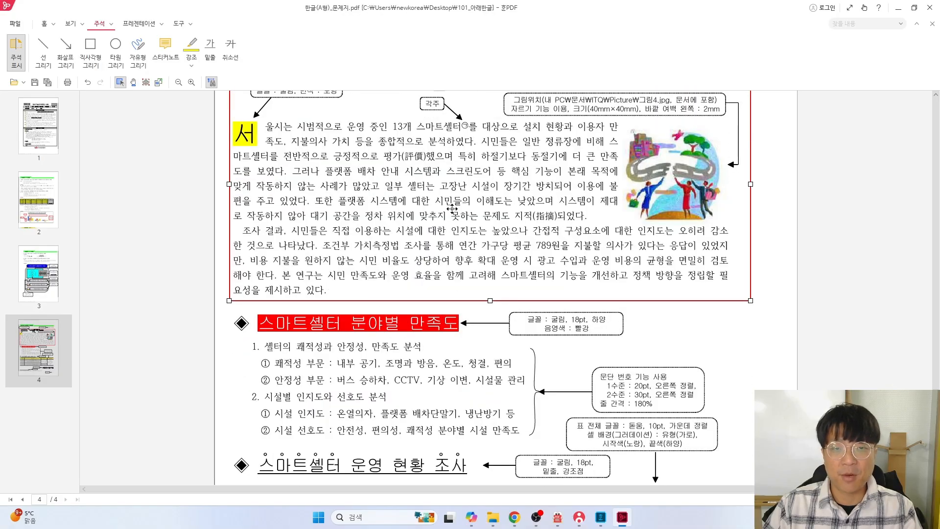
scroll(415, 236, down, 2)
click(90, 49)
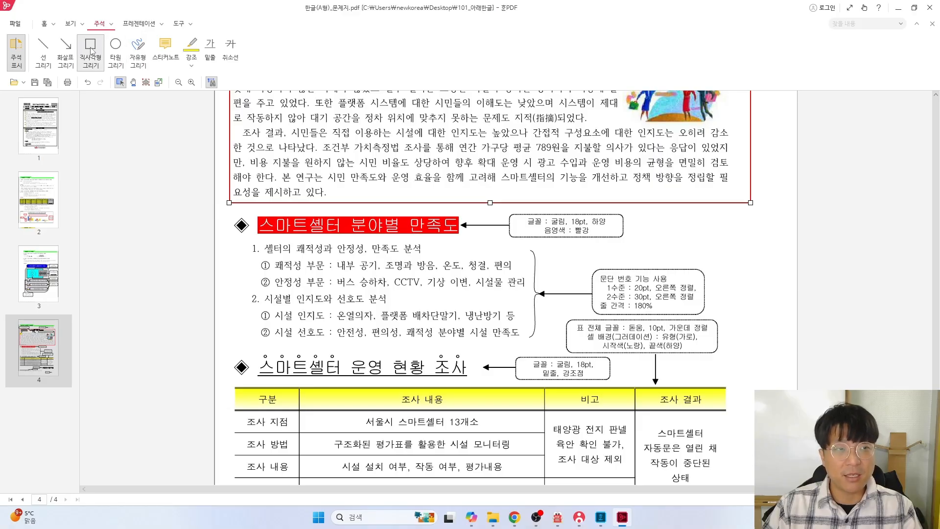
drag(224, 204, 738, 357)
Box the survey table, 스마트 교통연구실 and the page-number E in red
scroll(617, 355, down, 3)
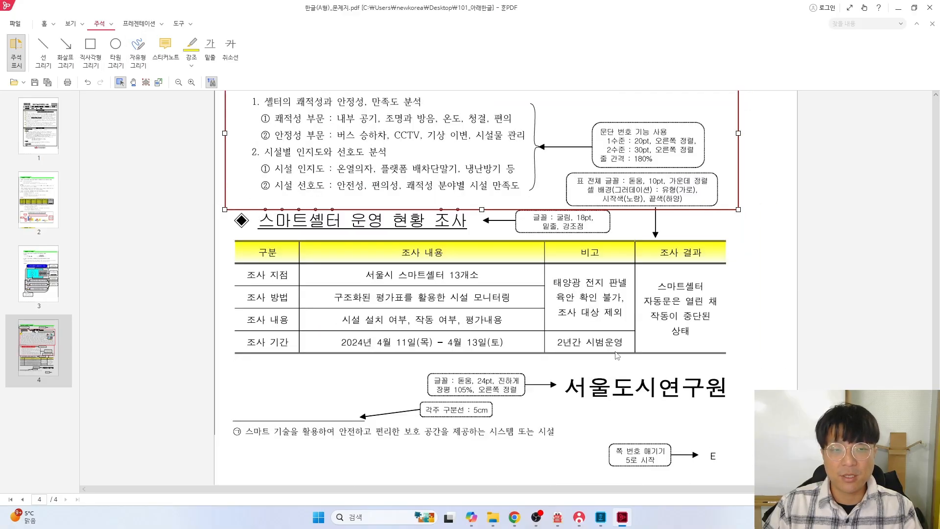
click(90, 49)
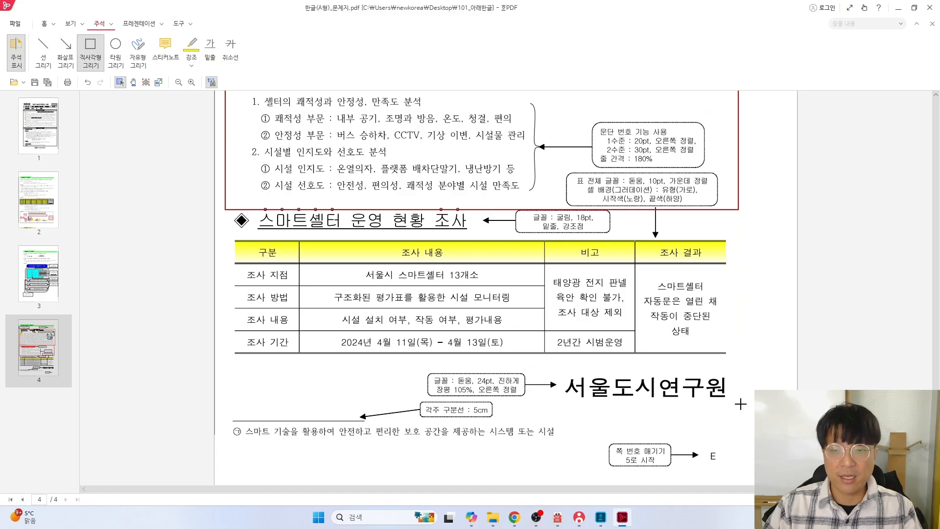
drag(741, 404, 221, 210)
scroll(485, 293, up, 15)
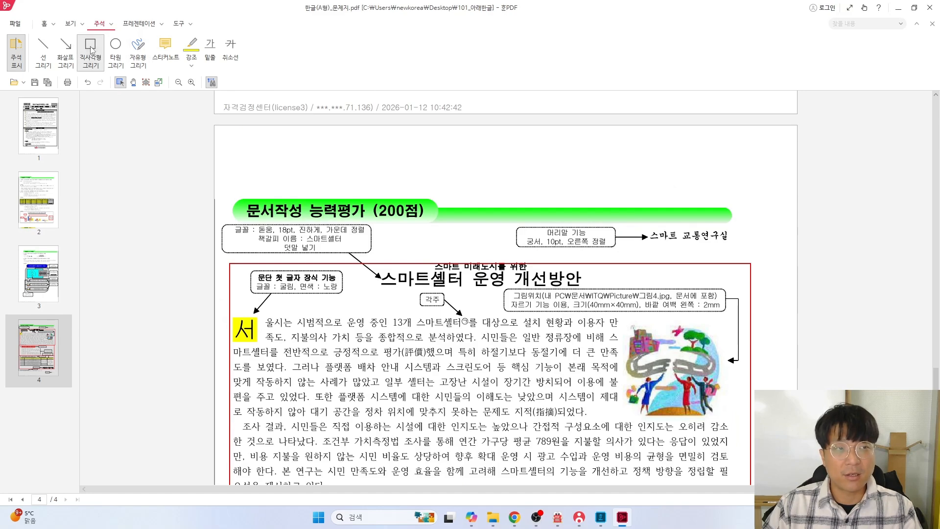
click(91, 49)
drag(638, 224, 747, 256)
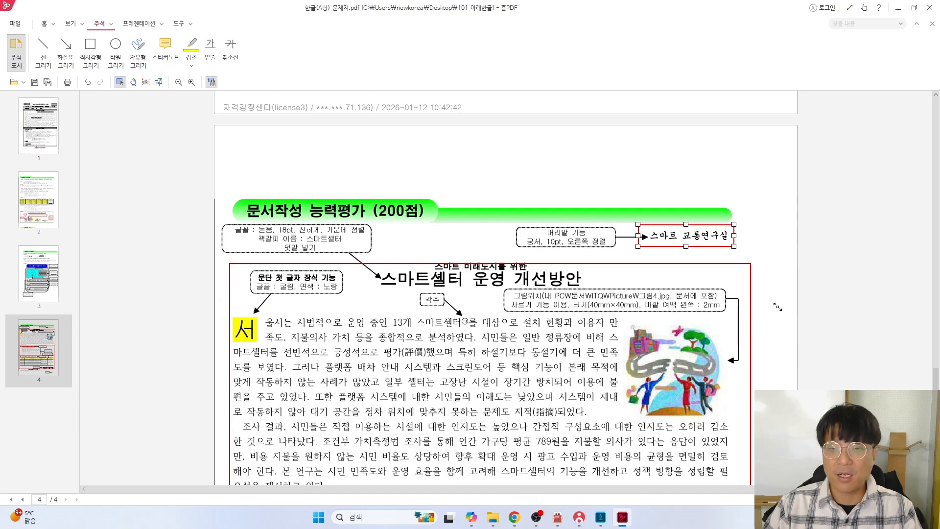
scroll(734, 323, down, 10)
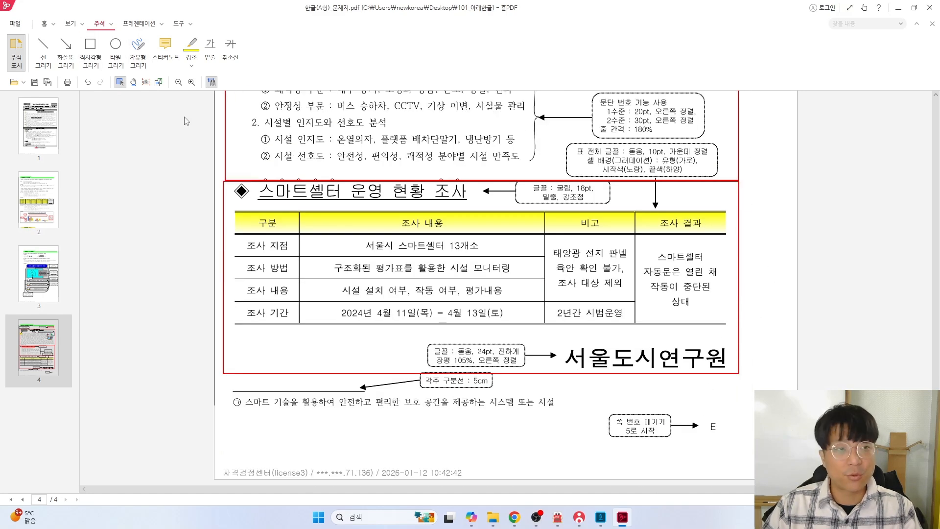
click(90, 48)
drag(697, 402, 725, 448)
Scroll through the annotated exam page to review it, then return to the Hangul document
scroll(494, 296, up, 5)
scroll(494, 297, up, 1)
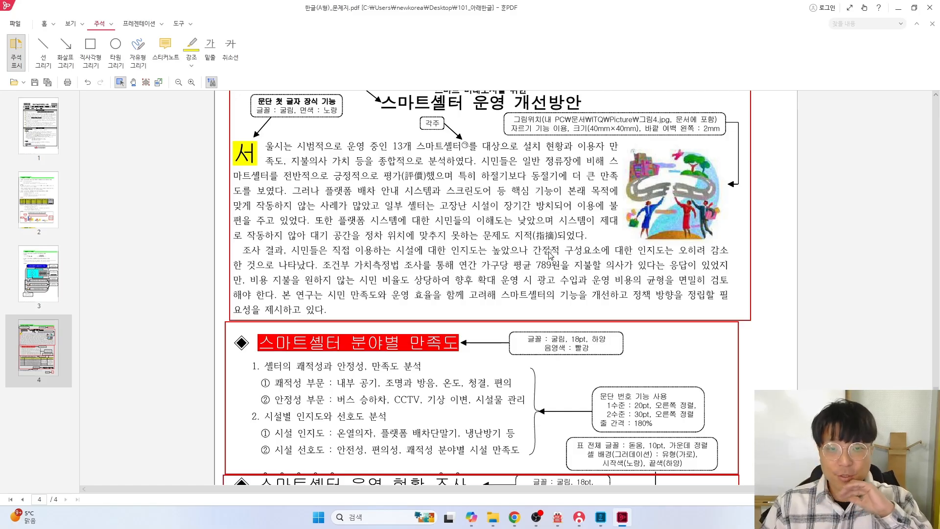
scroll(543, 260, up, 1)
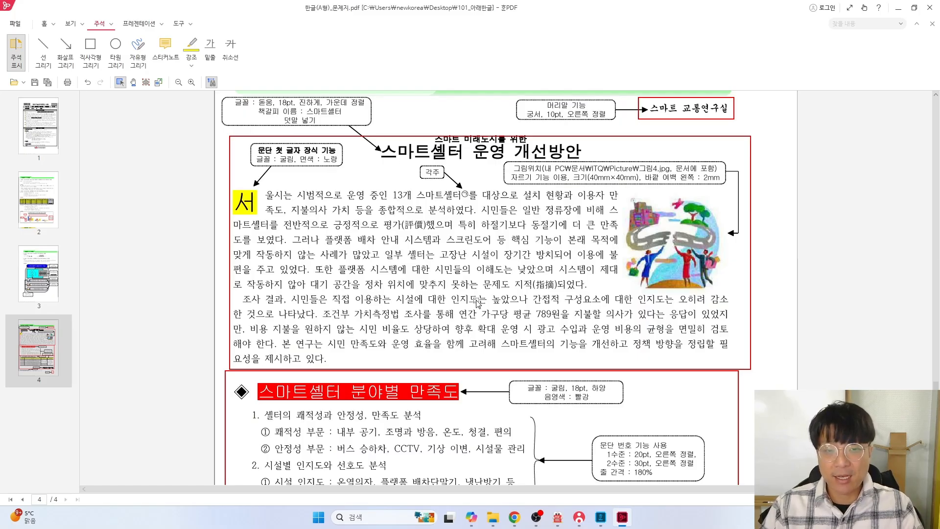
scroll(477, 302, down, 4)
scroll(533, 355, down, 2)
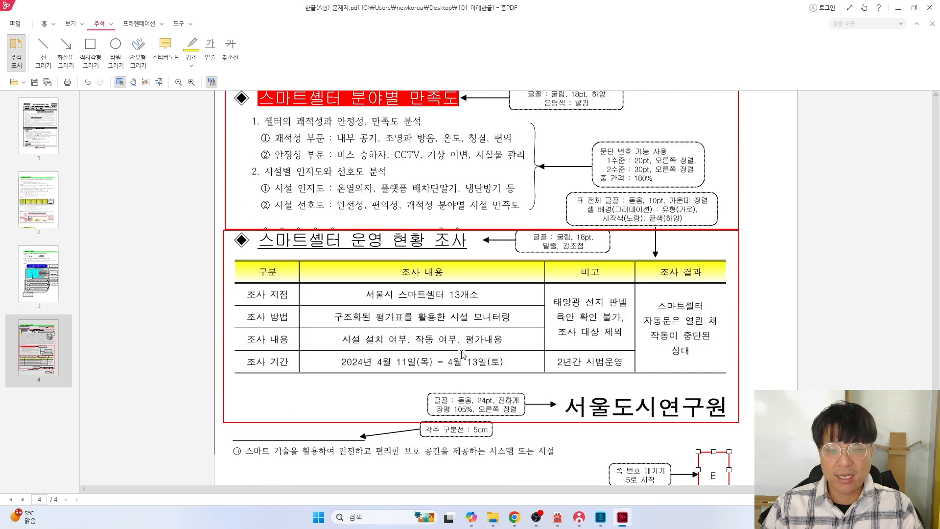
scroll(461, 354, down, 2)
scroll(461, 353, up, 9)
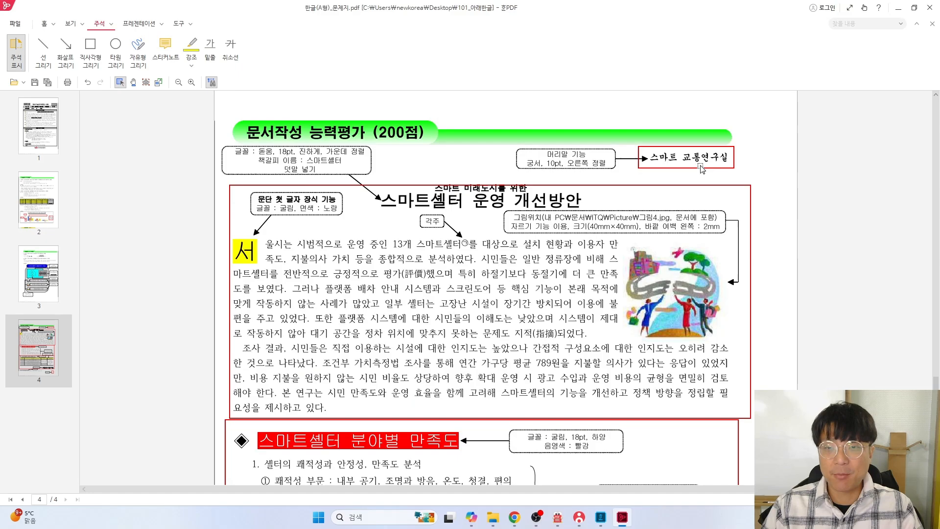
scroll(702, 169, down, 8)
scroll(695, 409, up, 8)
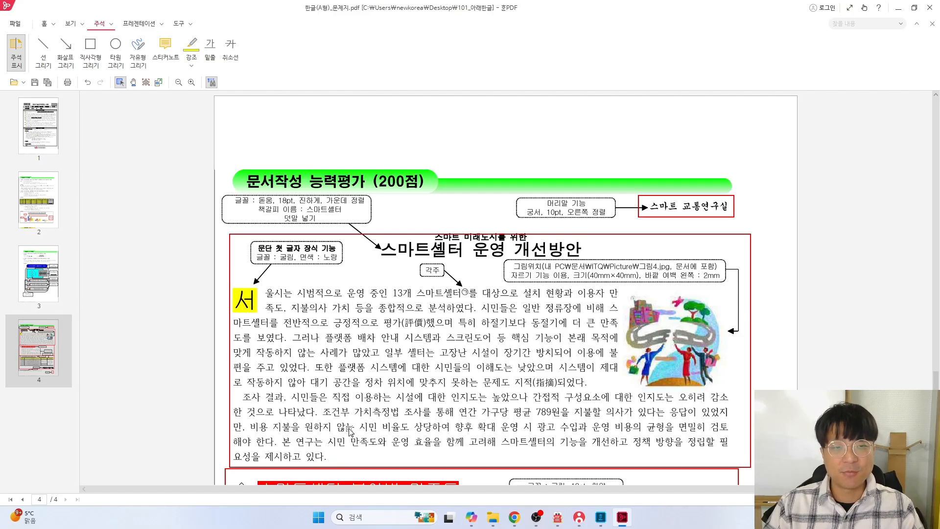
key(alt+Tab)
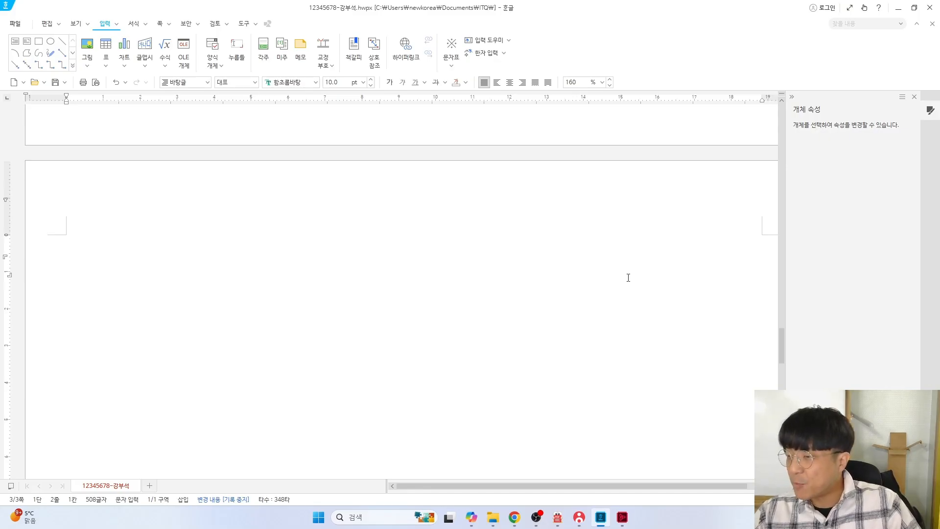
Type the title '스마트셀터 운영 개선방안' on the blank third page
text(스마트셀)
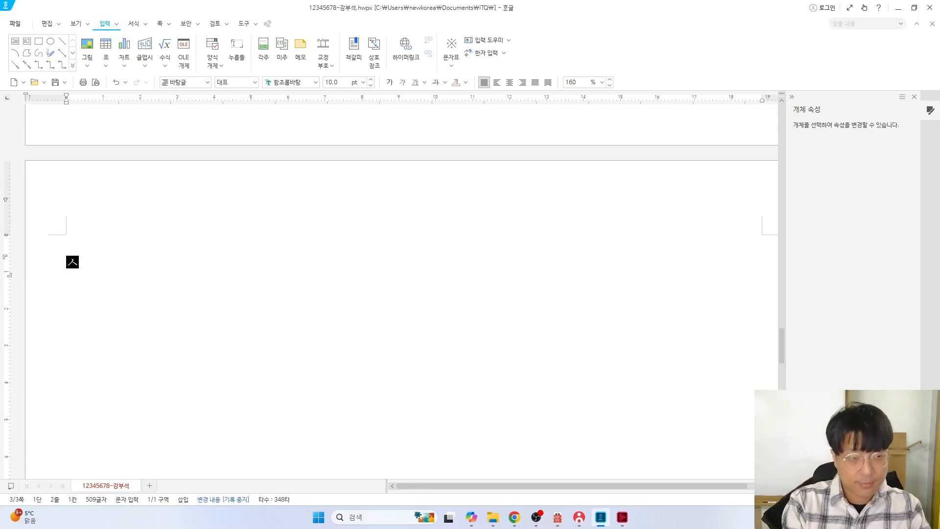
text(터 운영 개서)
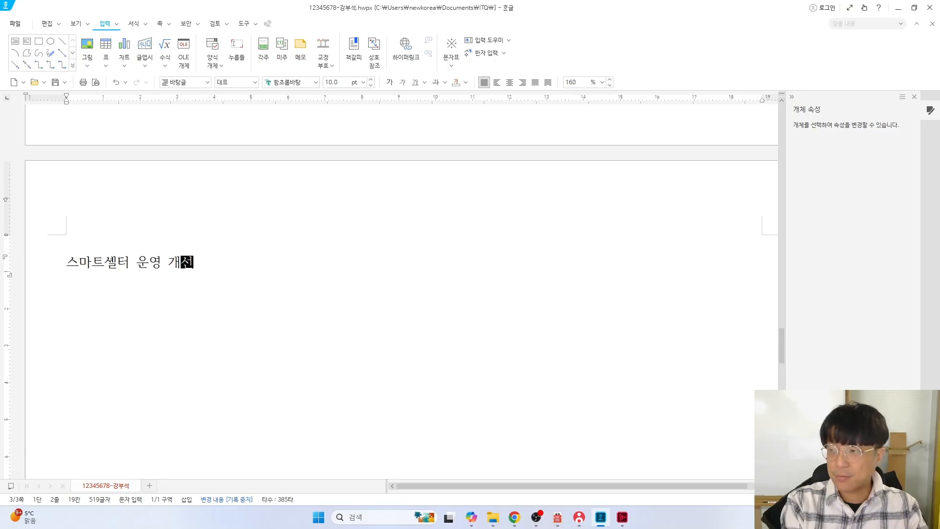
text(ㄴ방안)
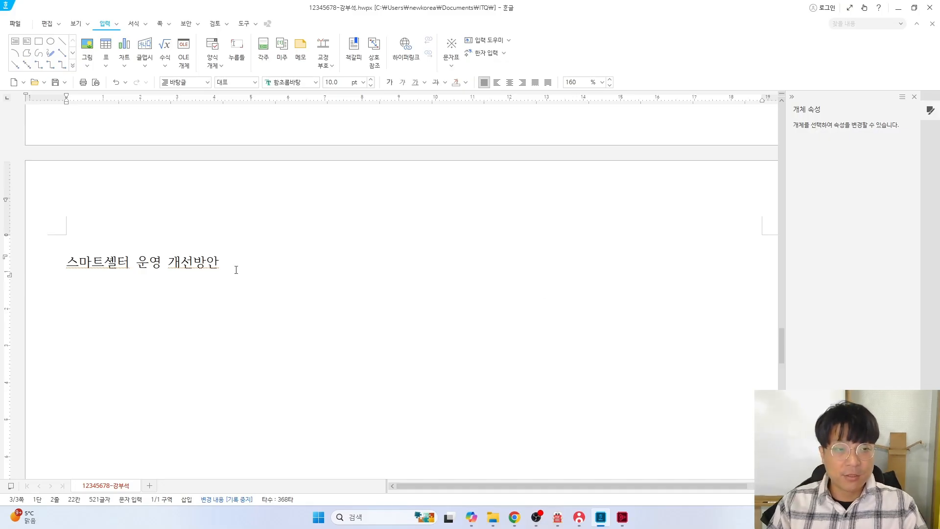
drag(235, 266, 56, 268)
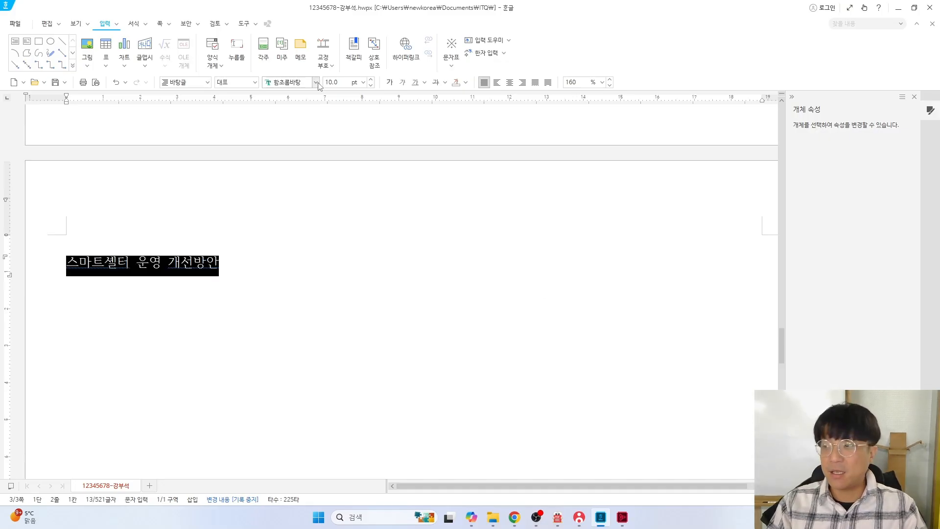
key(alt+Tab)
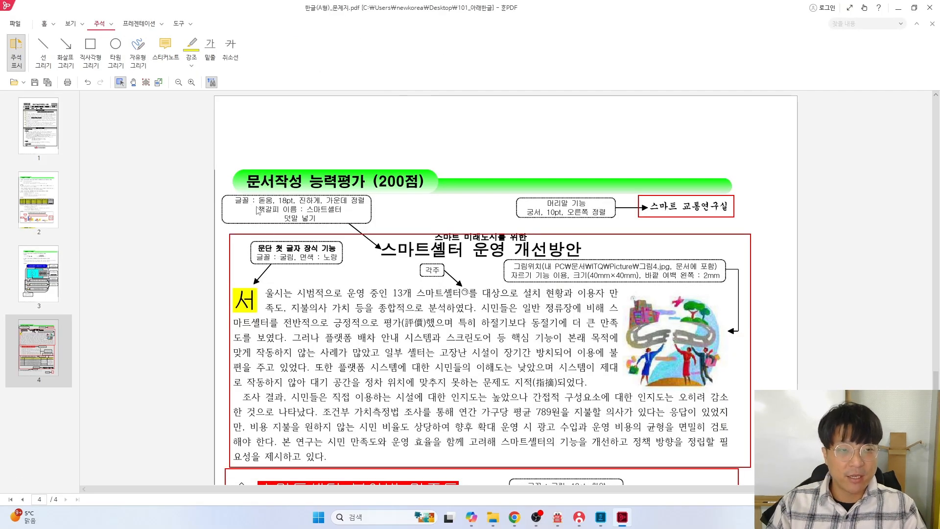
key(alt+Tab)
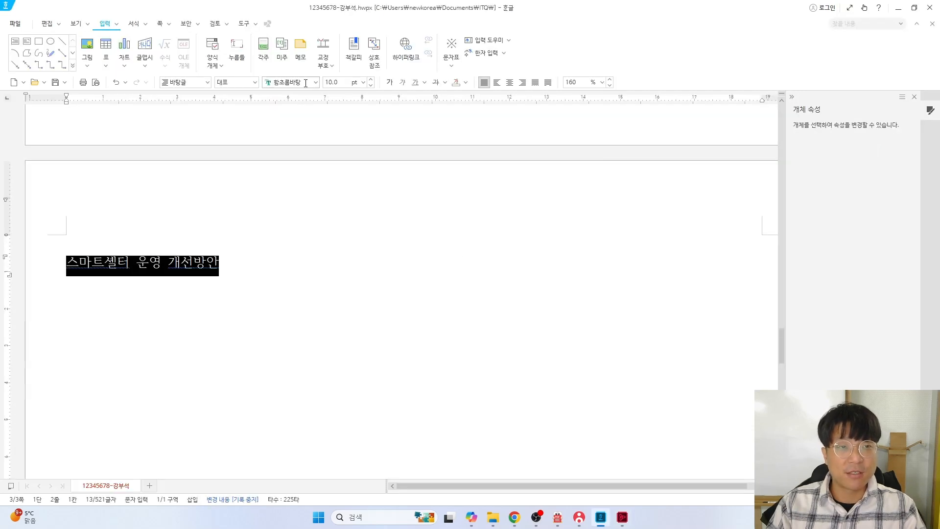
click(312, 83)
click(315, 82)
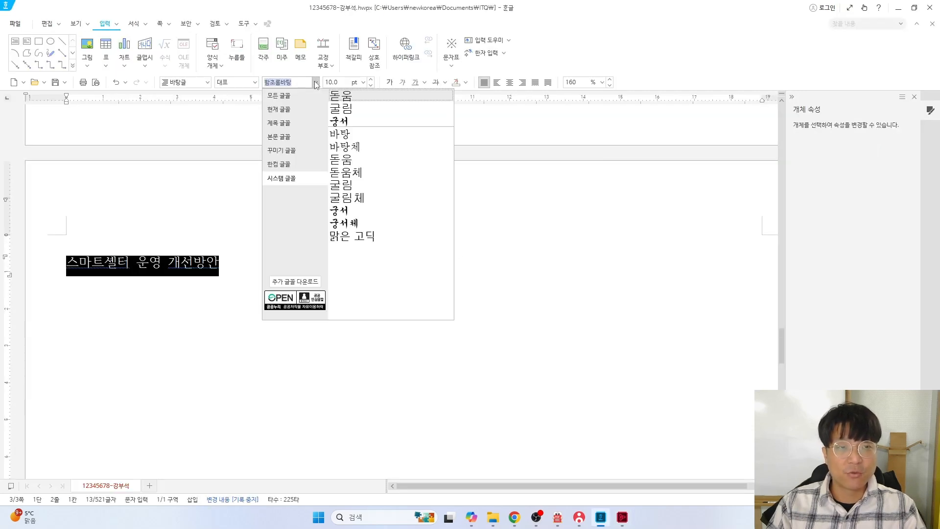
click(350, 99)
click(370, 80)
click(370, 80)
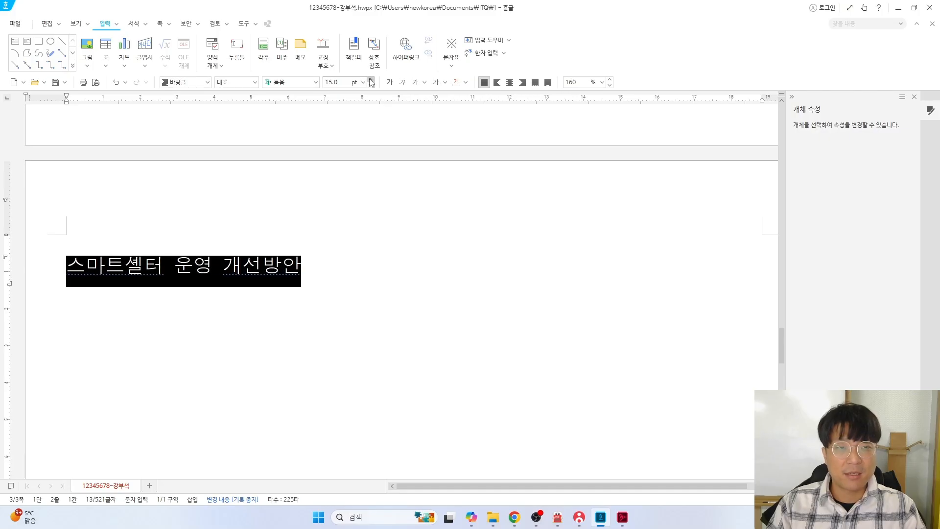
click(371, 80)
click(370, 79)
click(389, 82)
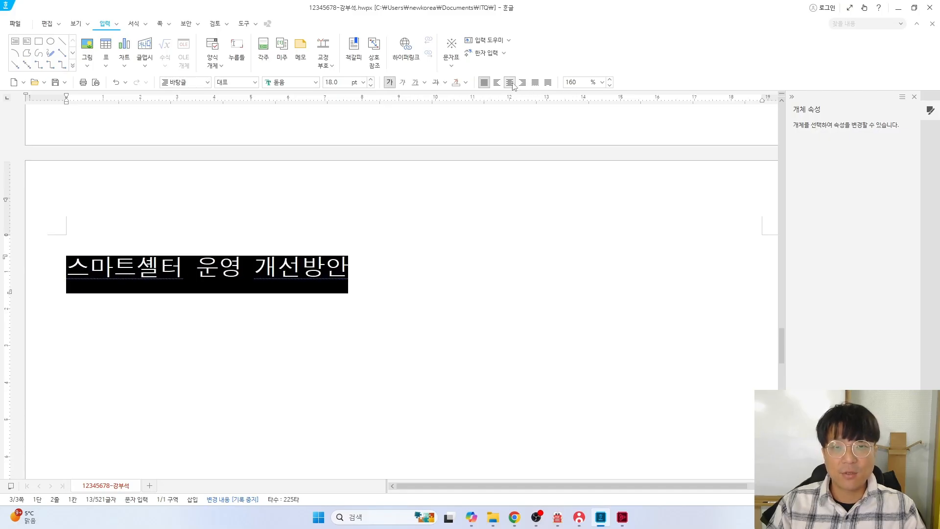
click(510, 83)
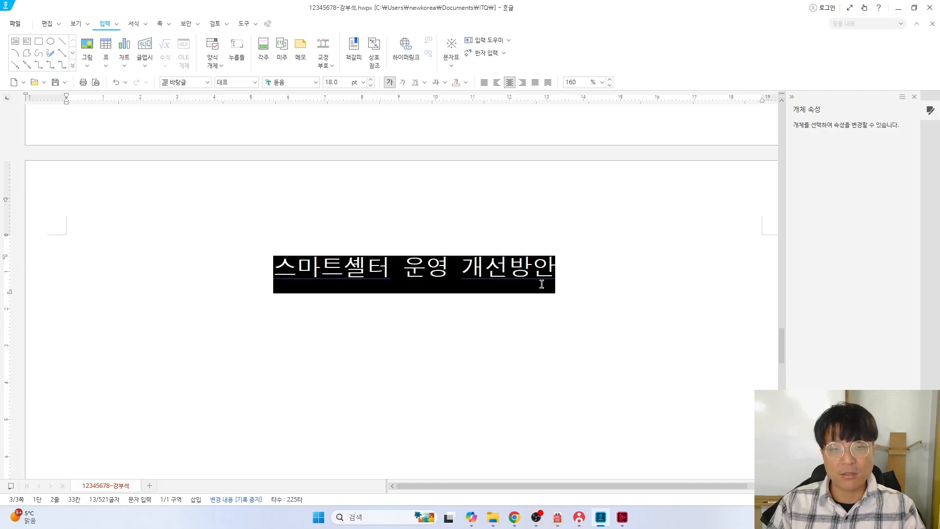
key(Escape)
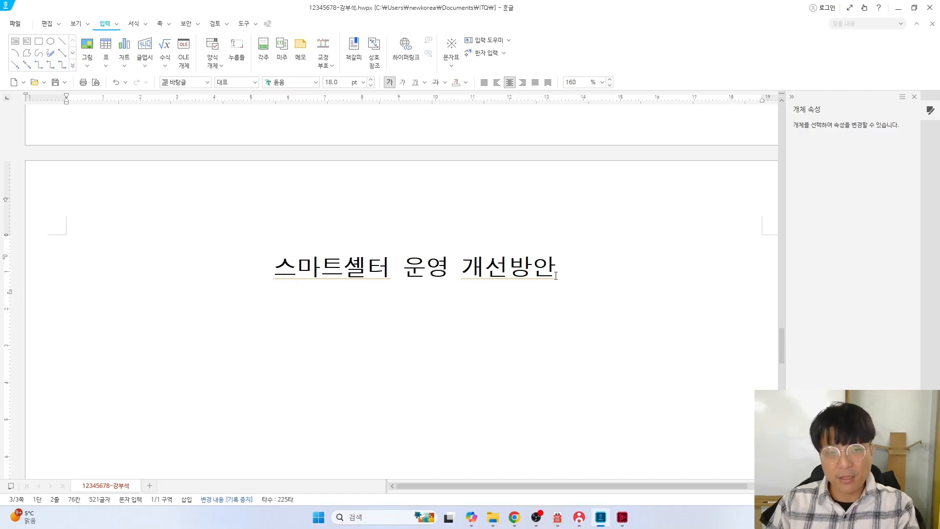
text(ㄹㄹㄹㄹㄹㄹㄹㄹㄹㄹㄹ)
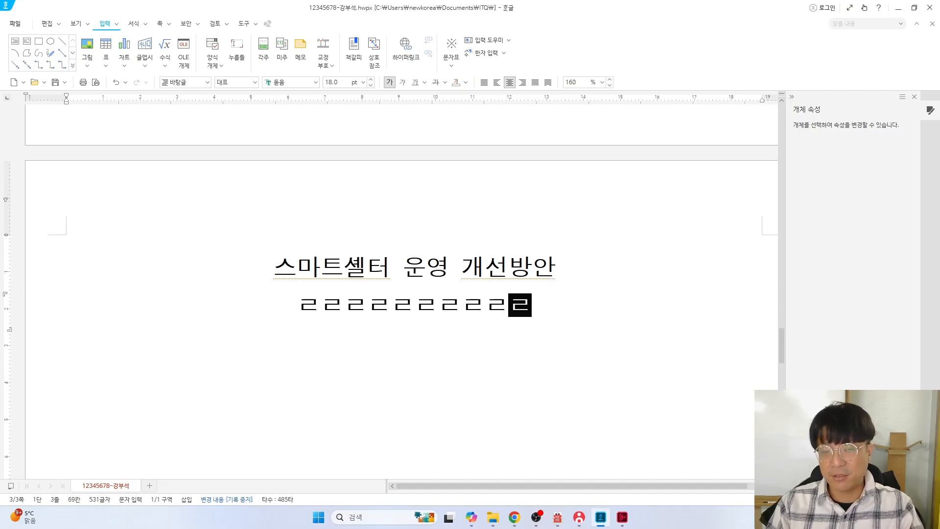
key(ctrl+z)
key(ctrl+z)
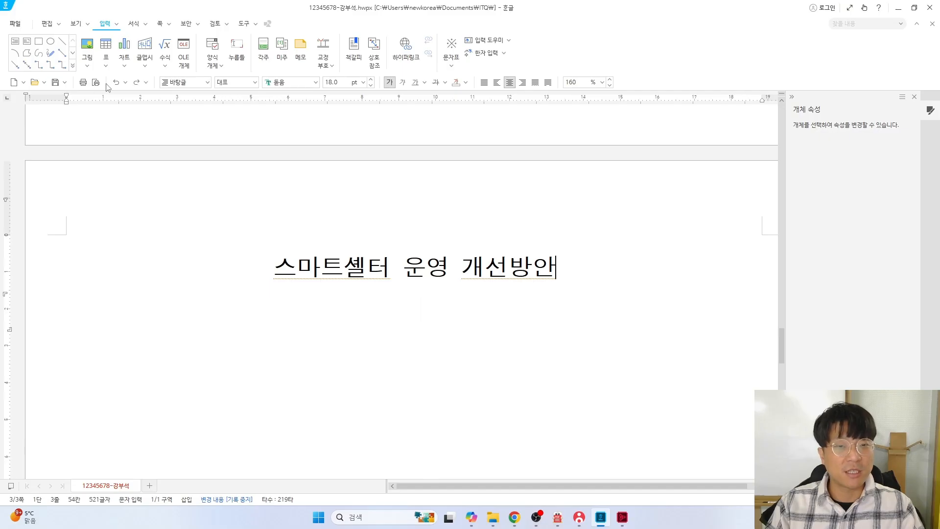
key(ctrl+z)
key(ctrl+z)
key(ctrl+z)
key(ctrl+z)
key(ctrl+z)
key(ctrl+z)
key(ctrl+z)
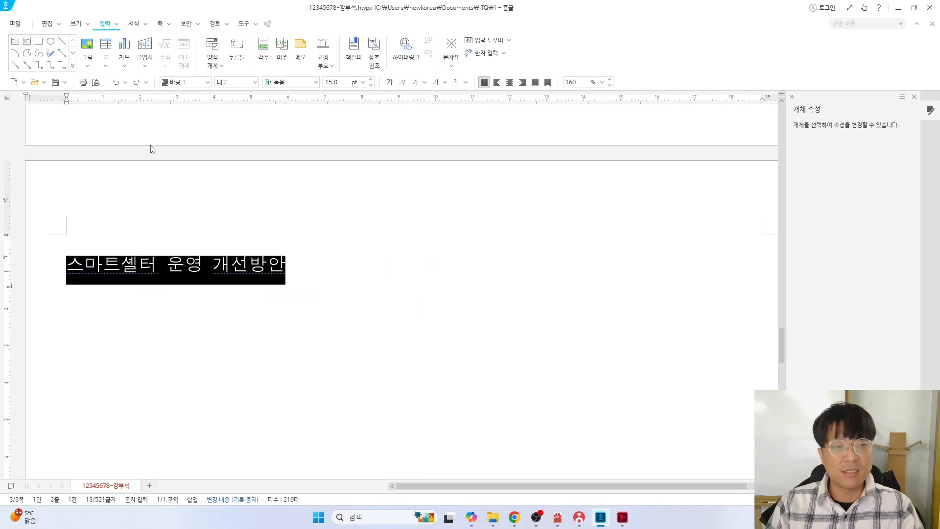
key(ctrl+z)
key(ctrl+z)
key(ctrl+z)
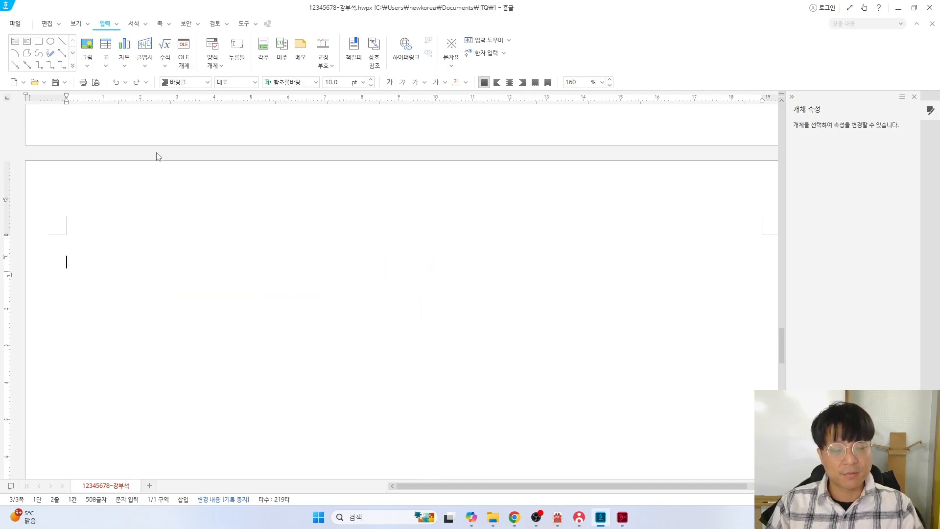
click(136, 82)
key(alt+Tab)
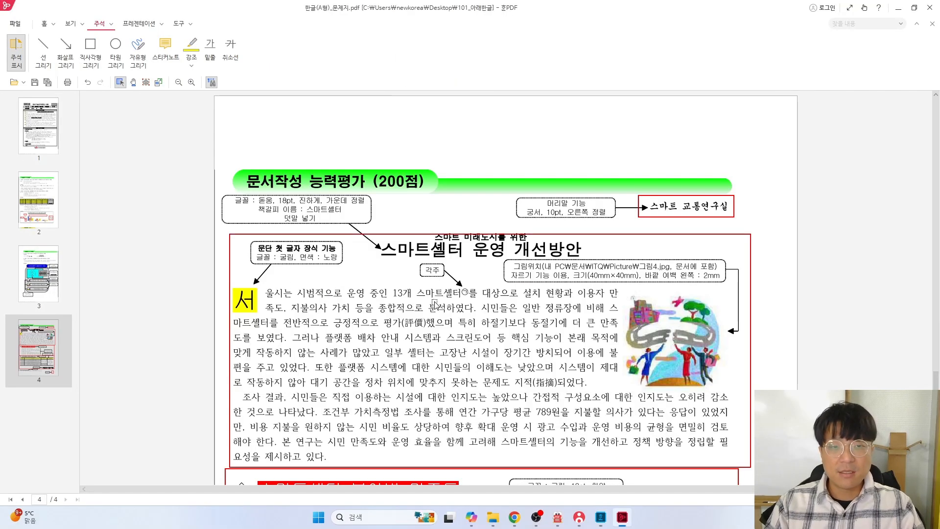
scroll(614, 366, down, 1)
scroll(615, 369, down, 1)
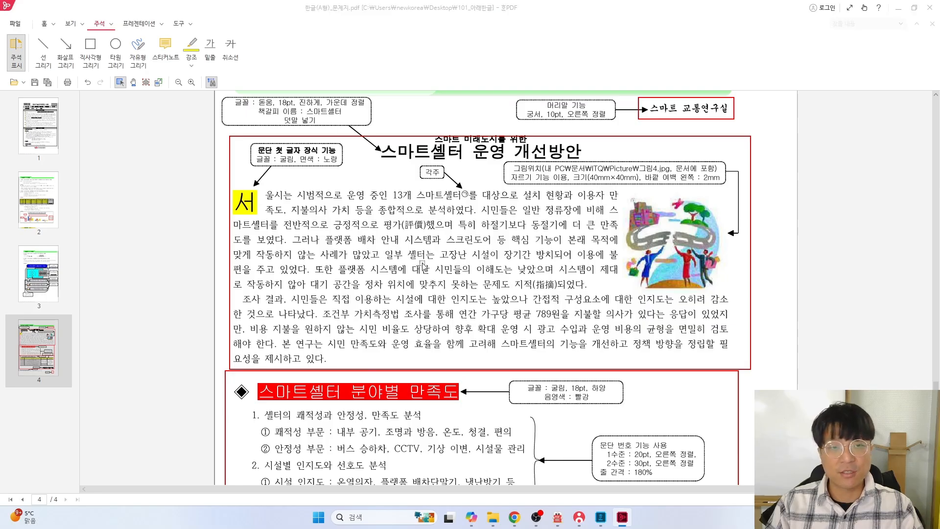
key(alt+Tab)
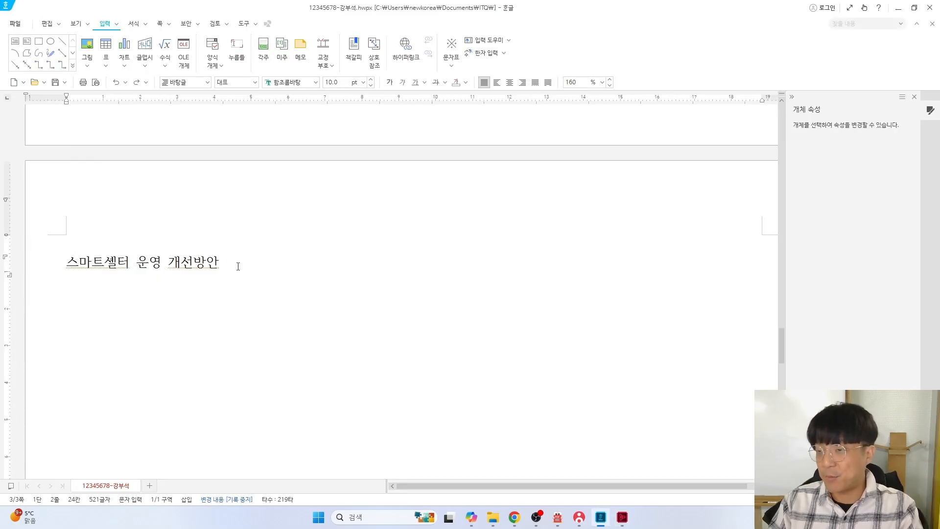
On a new line, type the paragraph from '서울시는 시범적으로' through '이용자 만족도,'
key(Return)
text(서울시는 시법ㅈ)
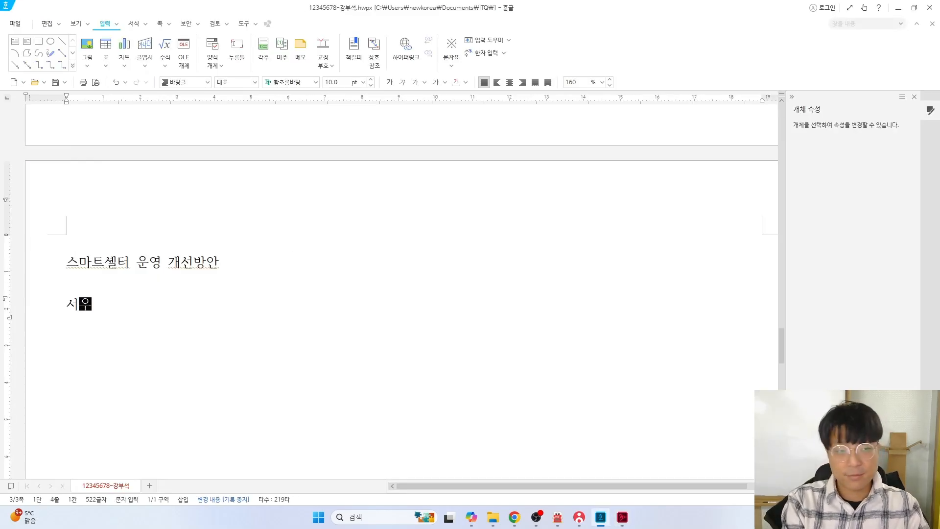
text(ㅓㄱ으로 운영 중이)
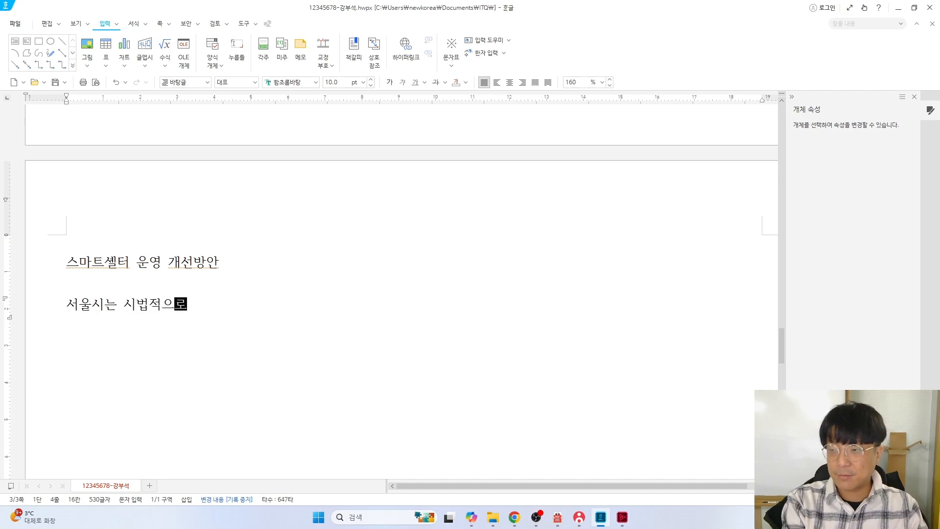
text(ㄴ 13)
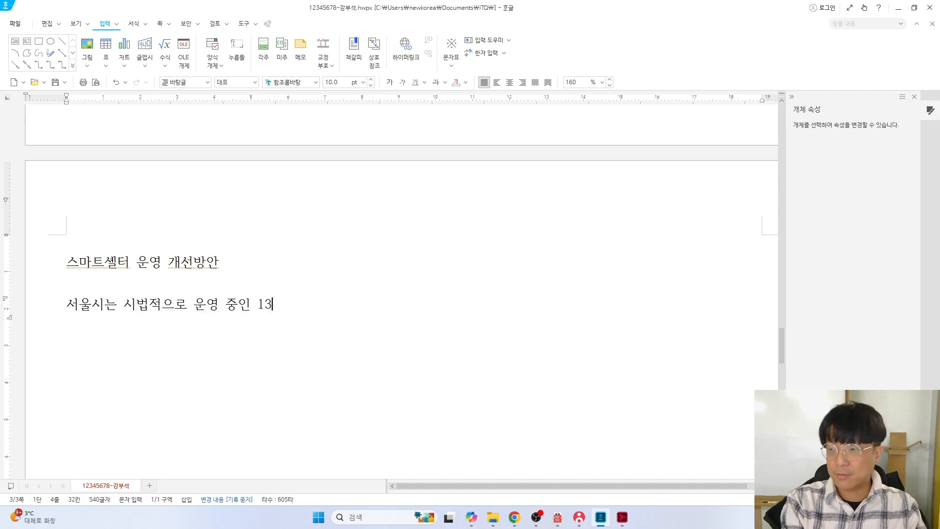
text(개 스마트셸)
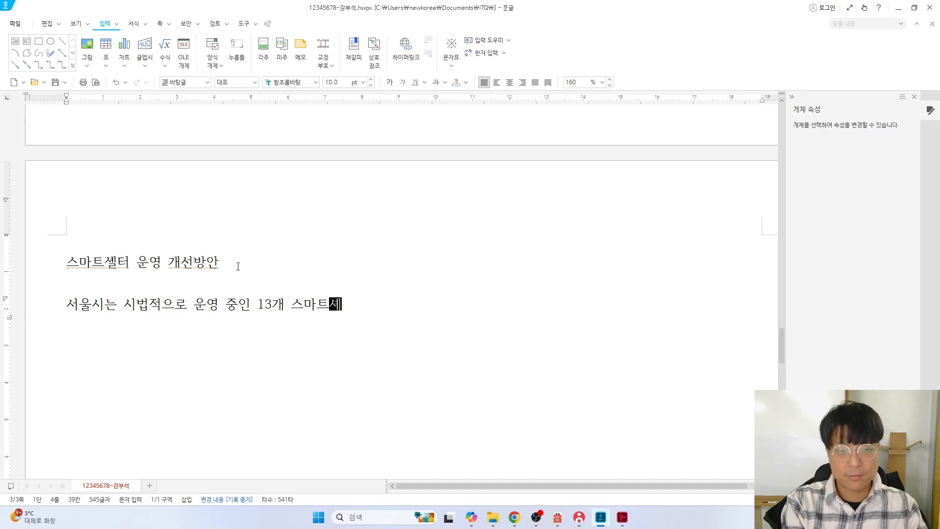
text(ㅓ를 대상으로 설)
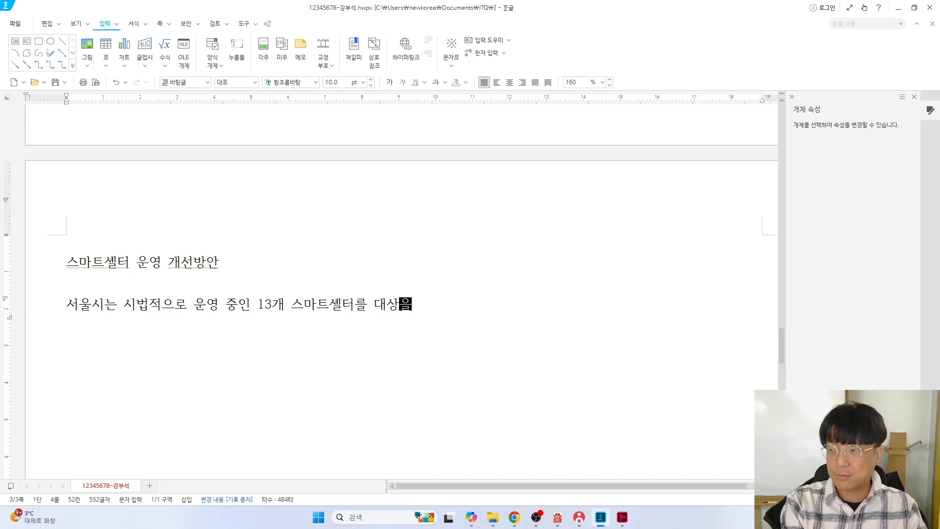
text(치 현황과 이)
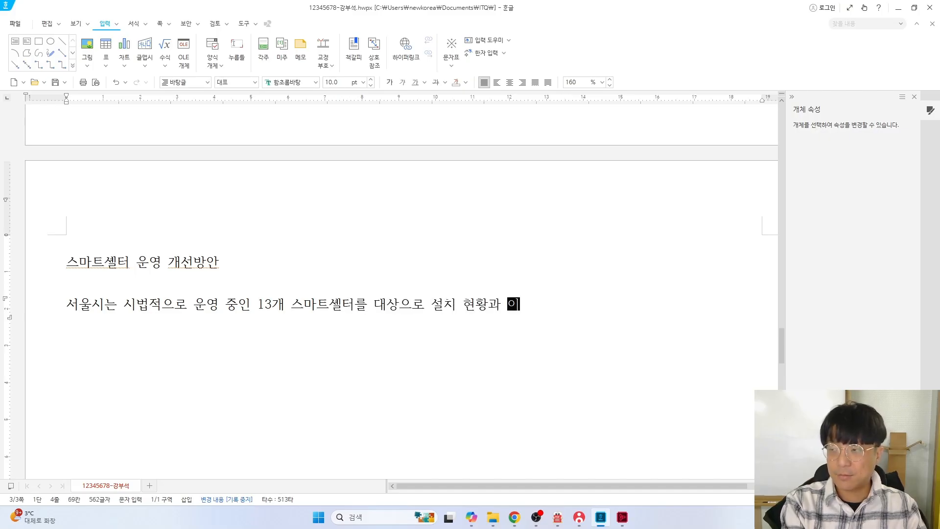
text(용자 만족)
key(BackSpace)
key(BackSpace)
key(BackSpace)
key(BackSpace)
key(BackSpace)
key(BackSpace)
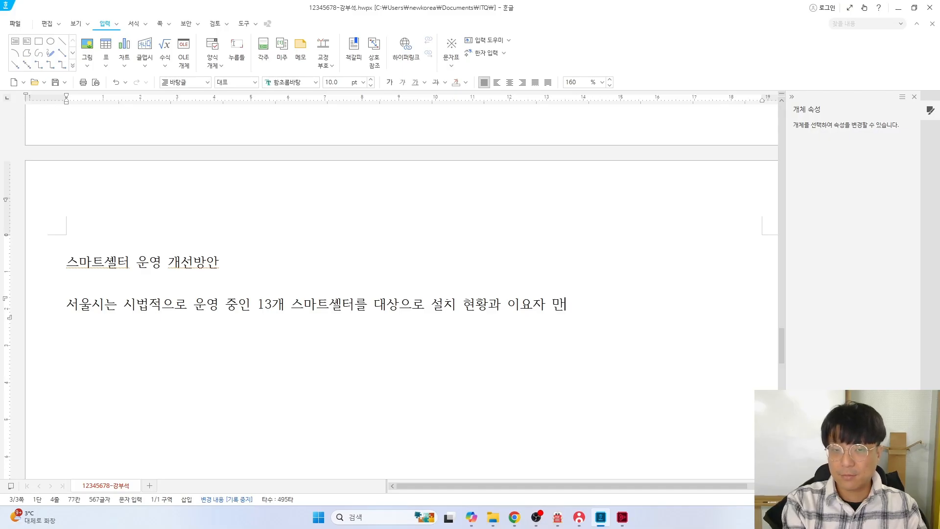
key(BackSpace)
key(BackSpace)
text(이요)
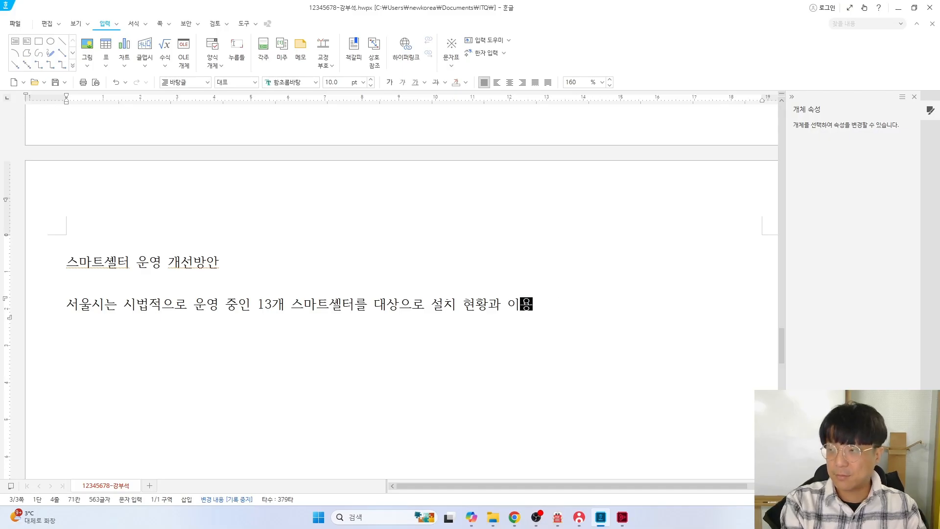
text(ㅈ 만족도,)
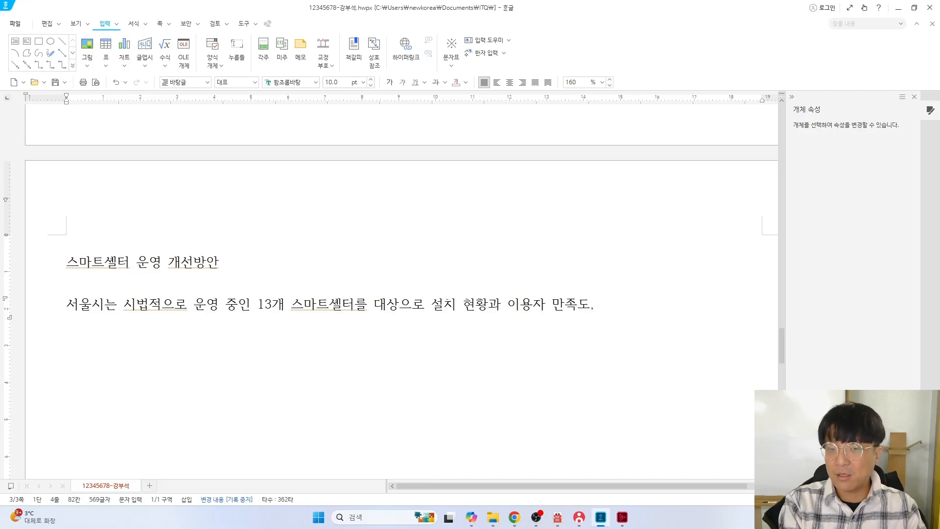
Continue the paragraph from '지불의사 가치' through '전반적으로 긍정적으로', then switch to the exam PDF
key(Return)
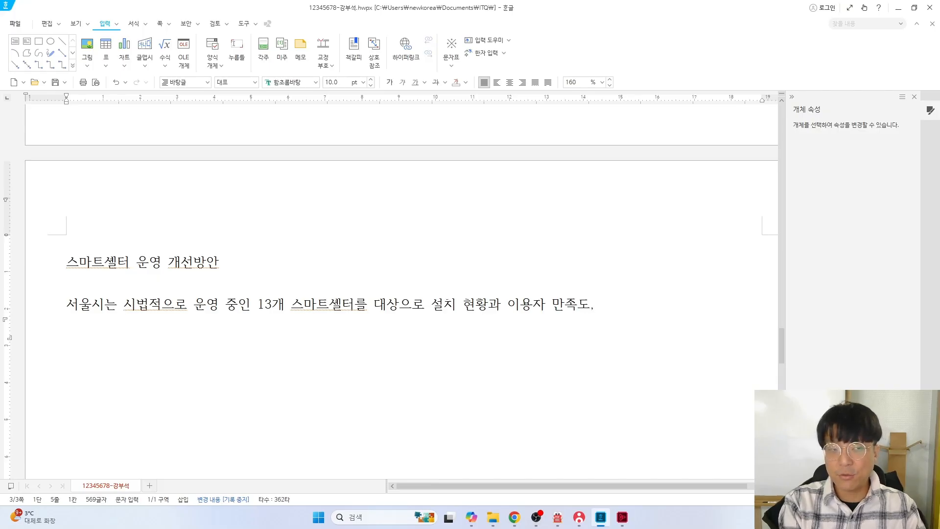
key(ctrl+z)
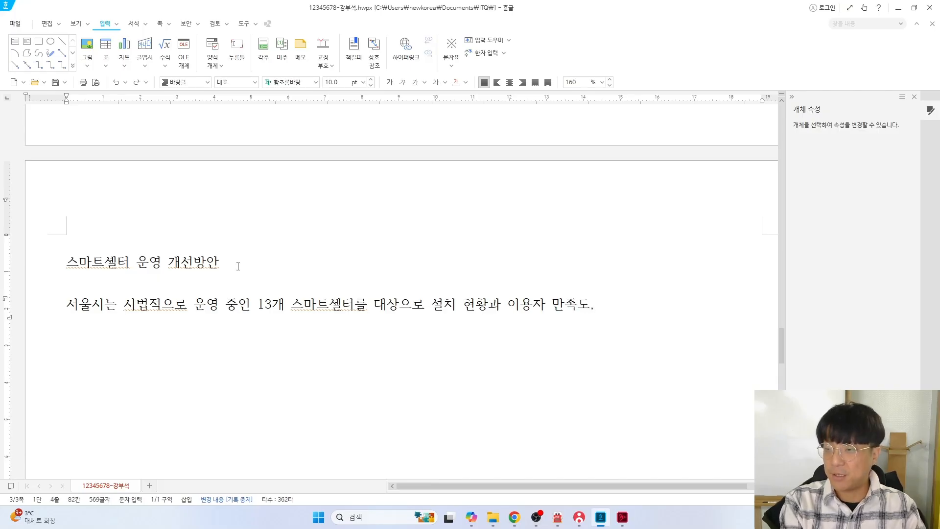
text(지불의)
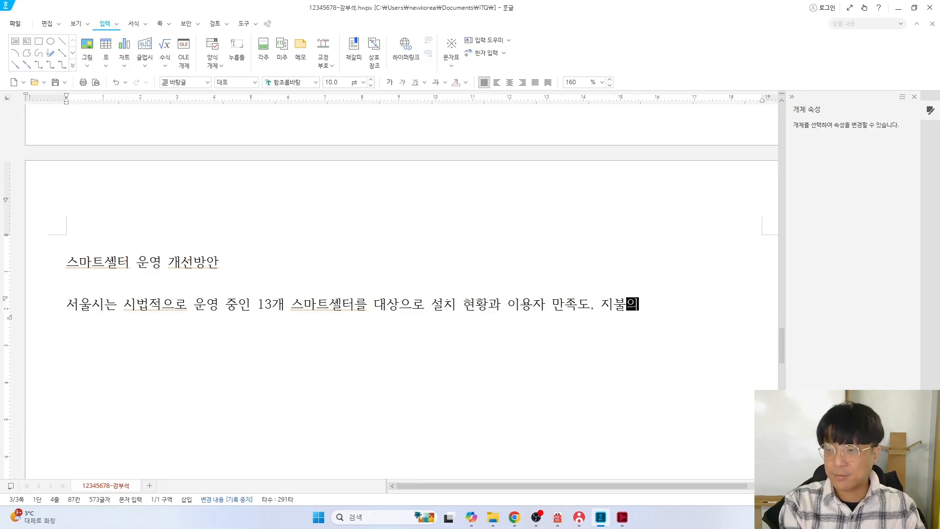
text(사 가치 등을 종합적으)
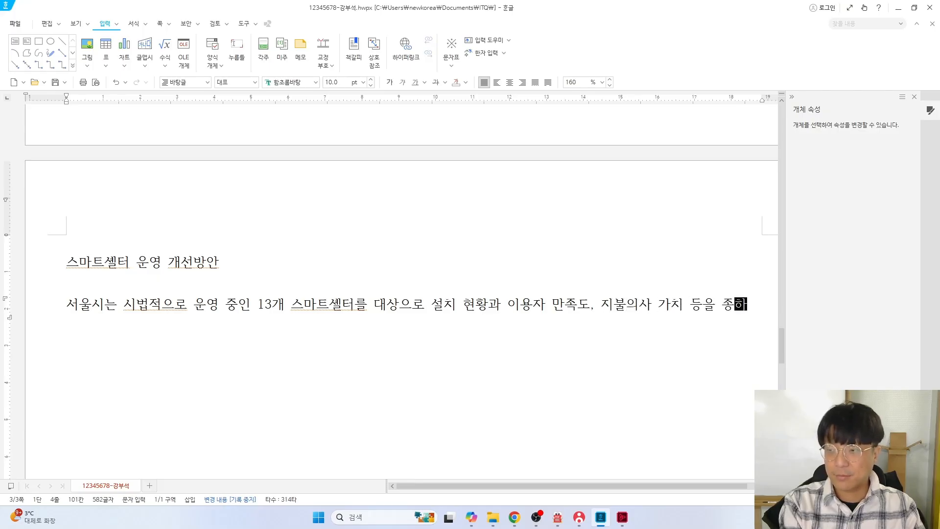
text(로 분)
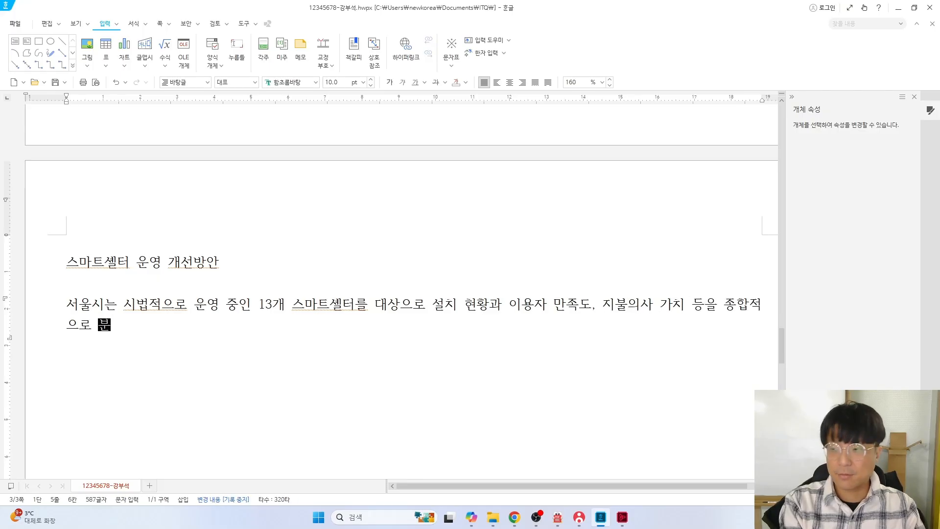
text(석하였다. 시민들은)
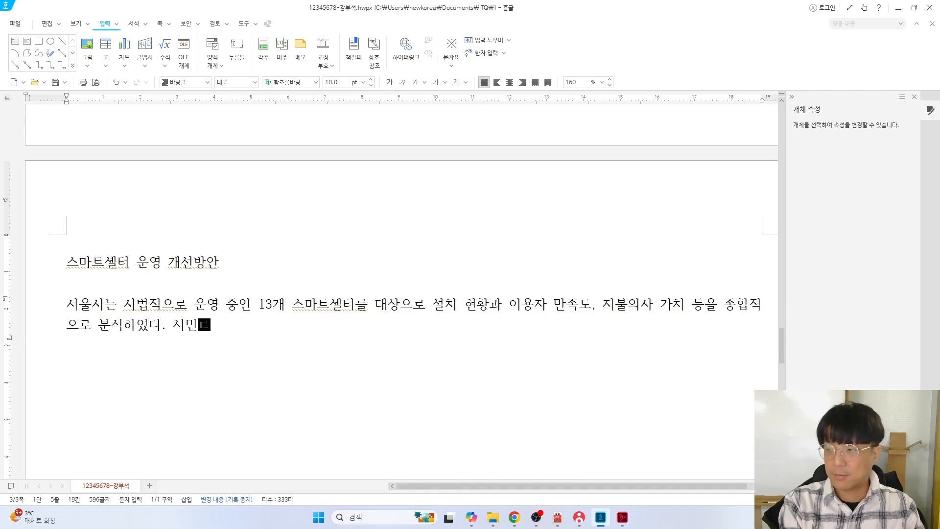
text( 일반 정)
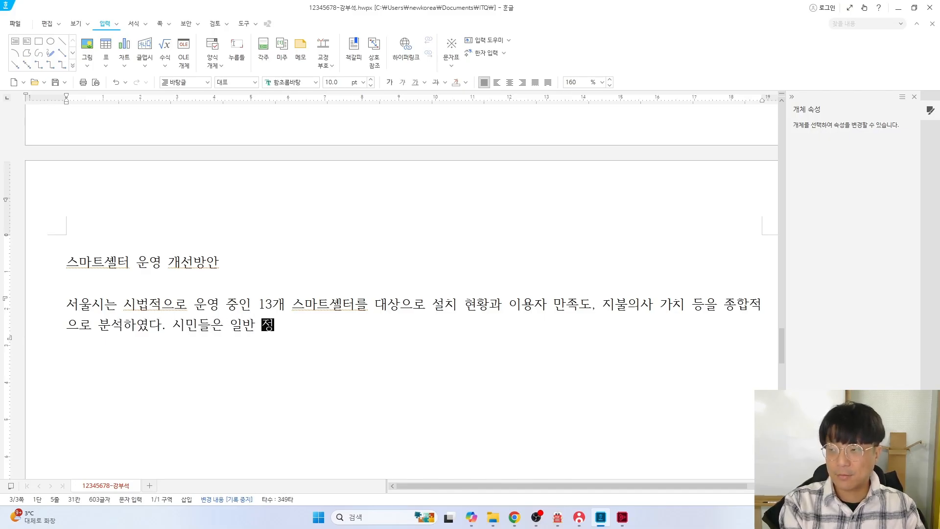
text(류장에 비해 스)
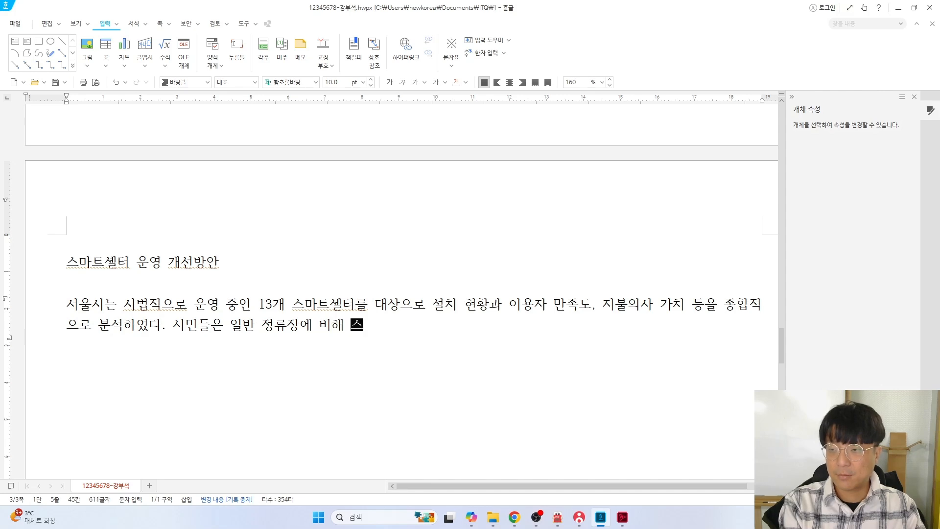
text(마트셀터를 전)
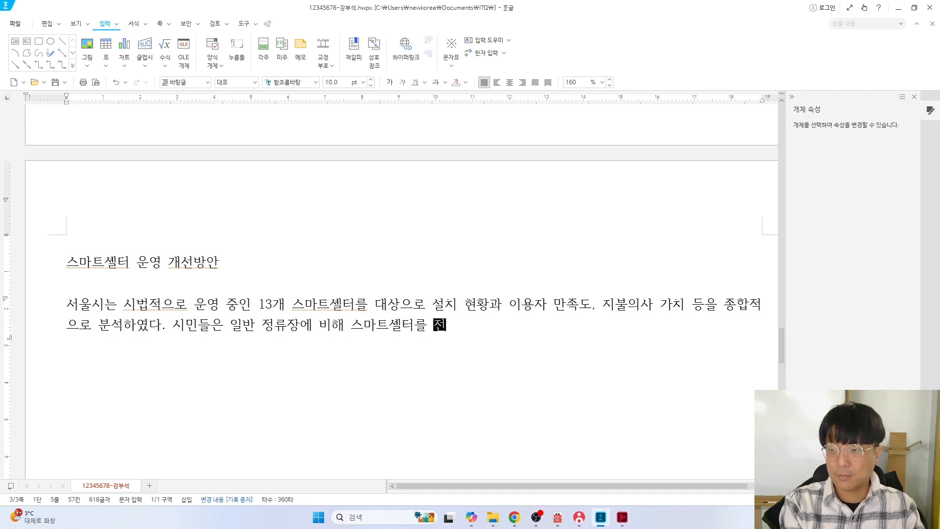
text(반적으로 긍정ㅈ)
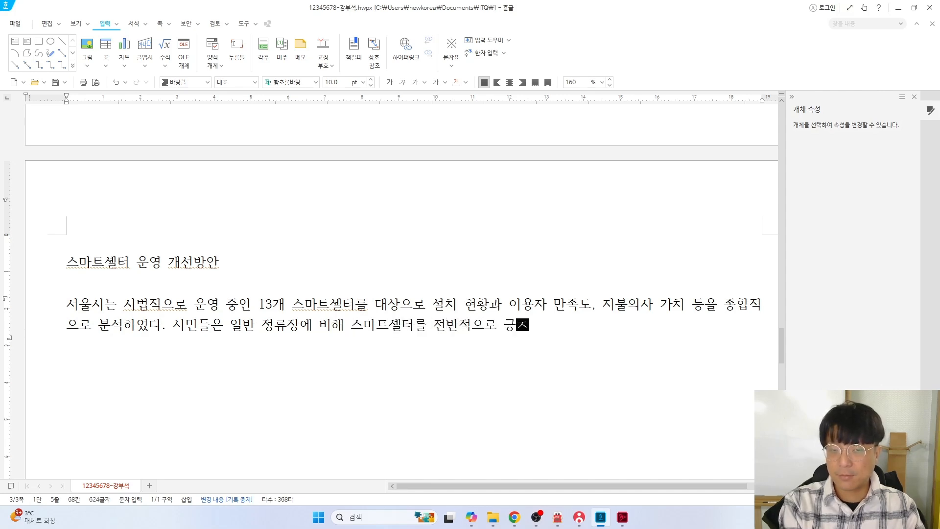
text(적으로 평)
key(alt+Tab)
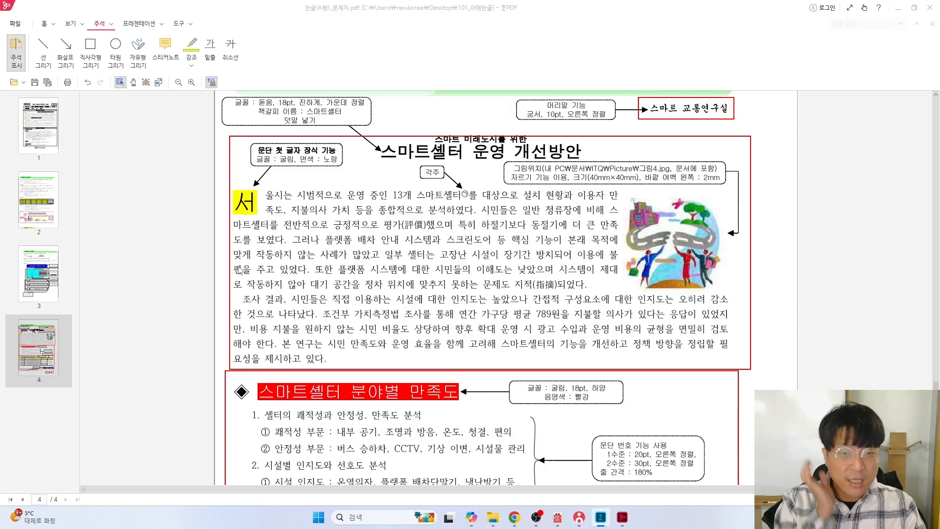
Mark 평가 and its hanja (評價) with red rectangles on the exam sheet
scroll(239, 270, up, 2)
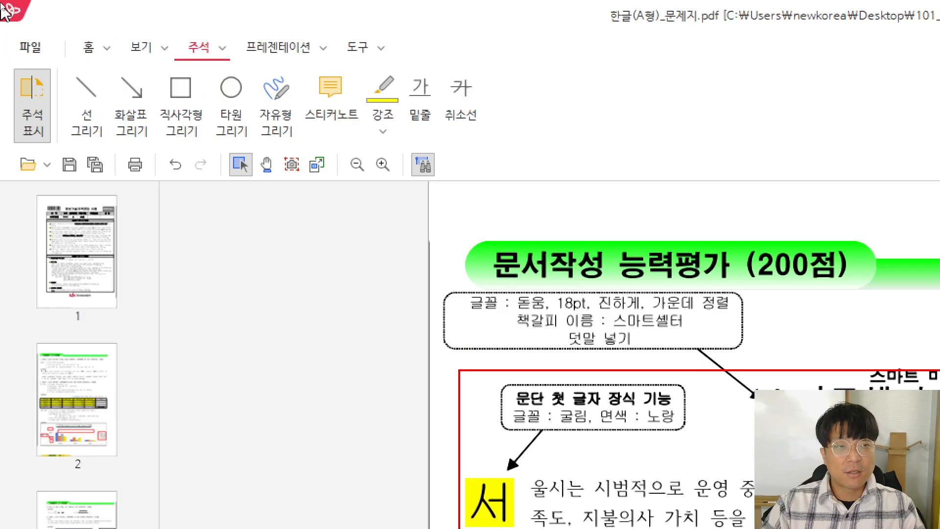
click(179, 93)
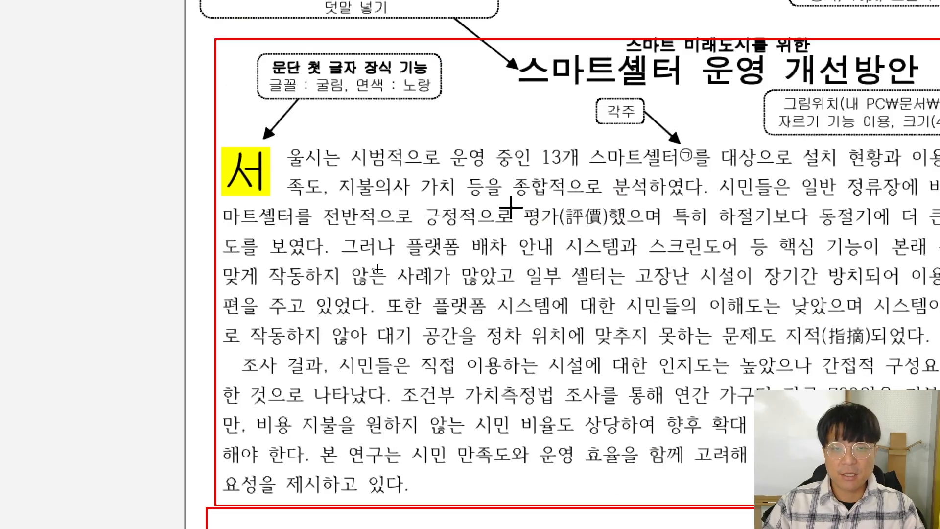
drag(516, 203, 559, 228)
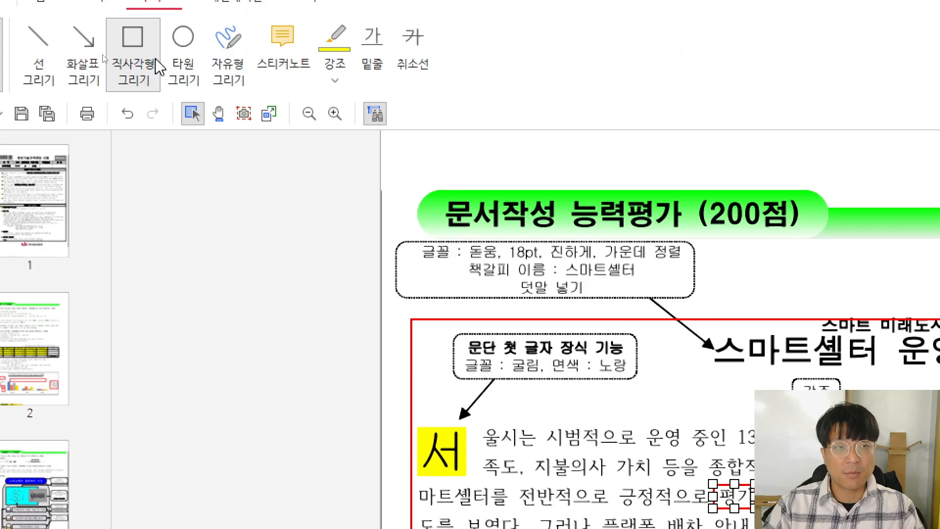
click(125, 53)
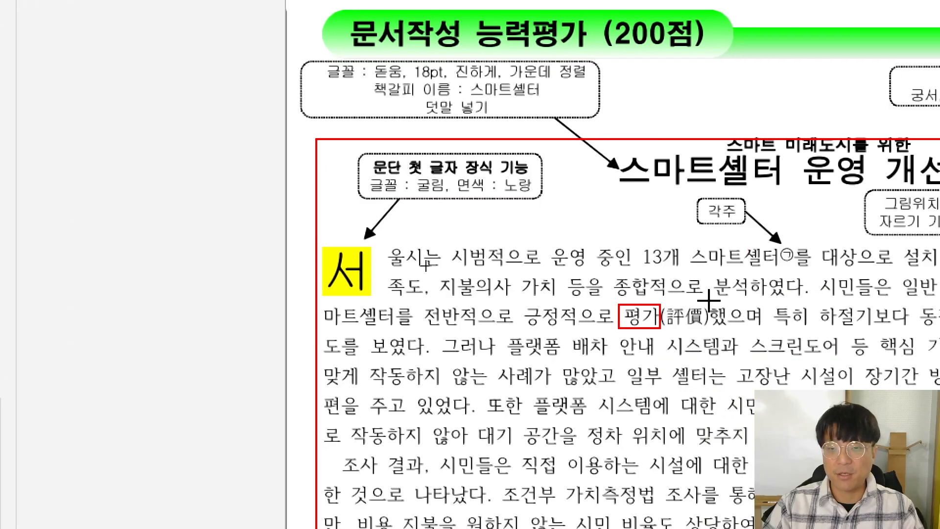
drag(707, 303, 660, 327)
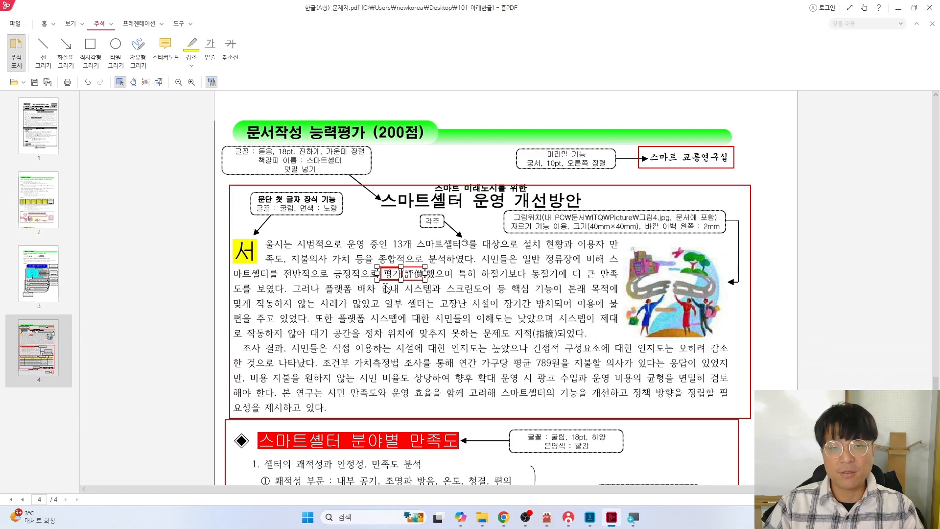
key(alt+Tab)
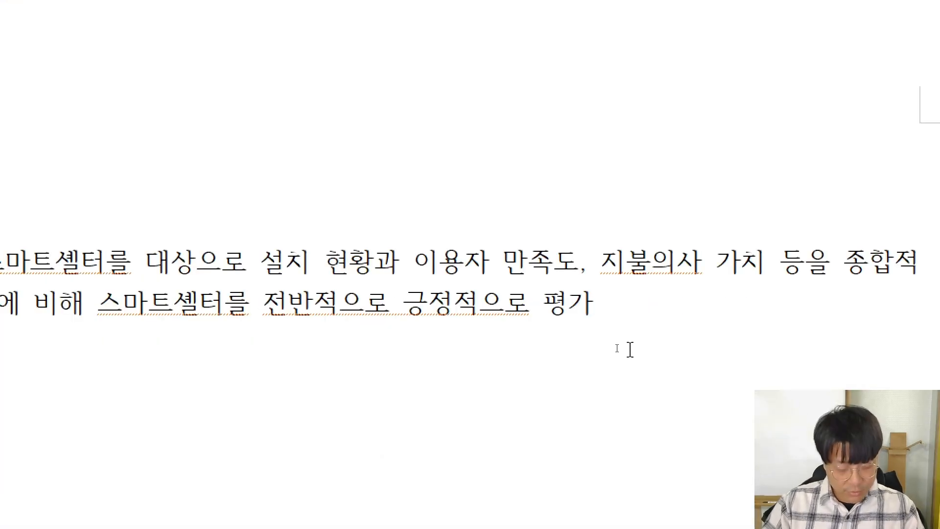
Convert 평가 to the hanja 評價 with F9 hanja conversion
key(F9)
drag(289, 28, 352, 135)
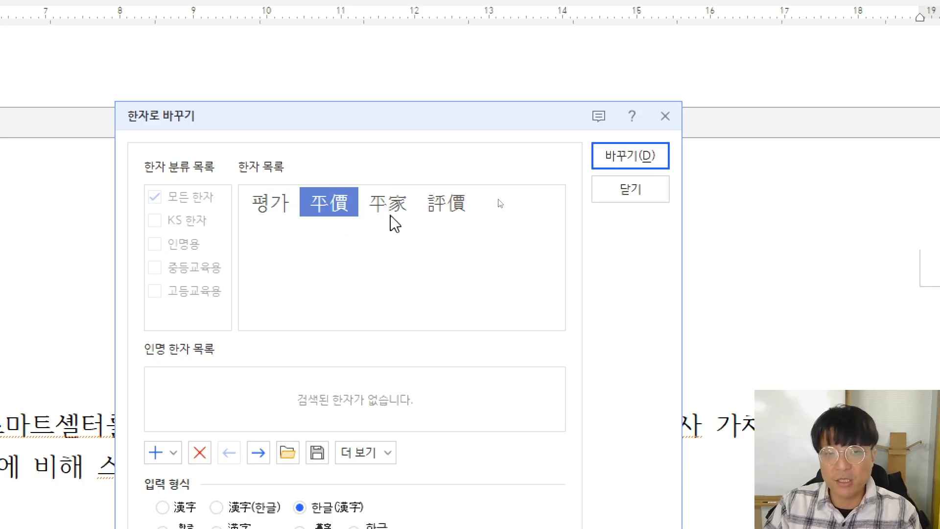
click(456, 215)
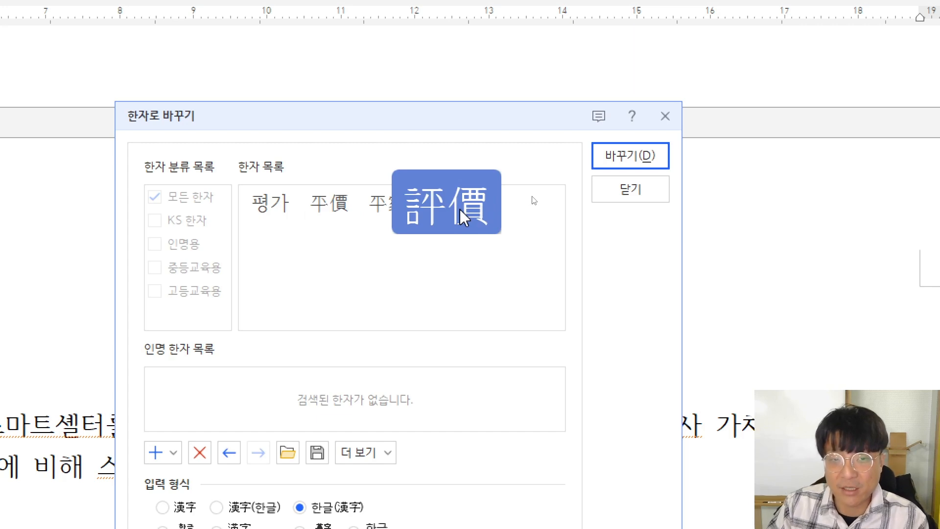
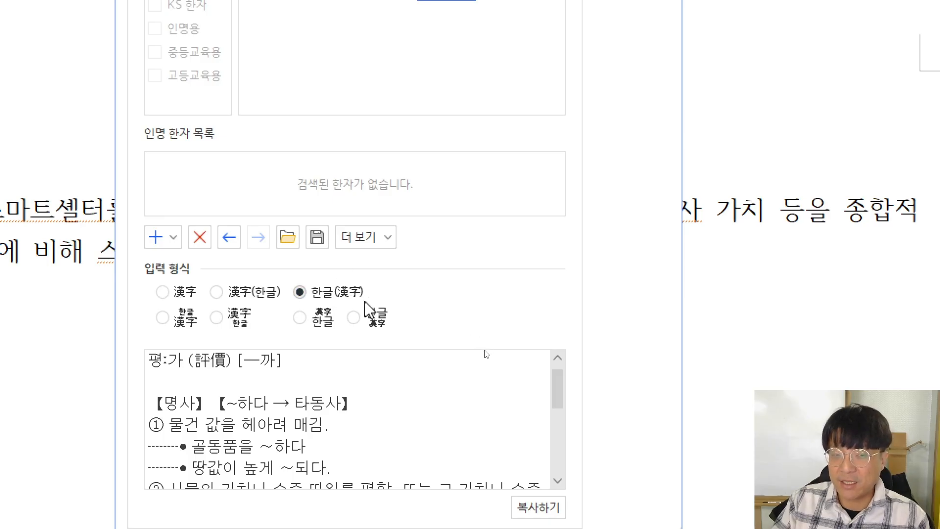
Try the hanja-only and 한글(漢字) formats on 평가, then delete the added (評價)
click(163, 292)
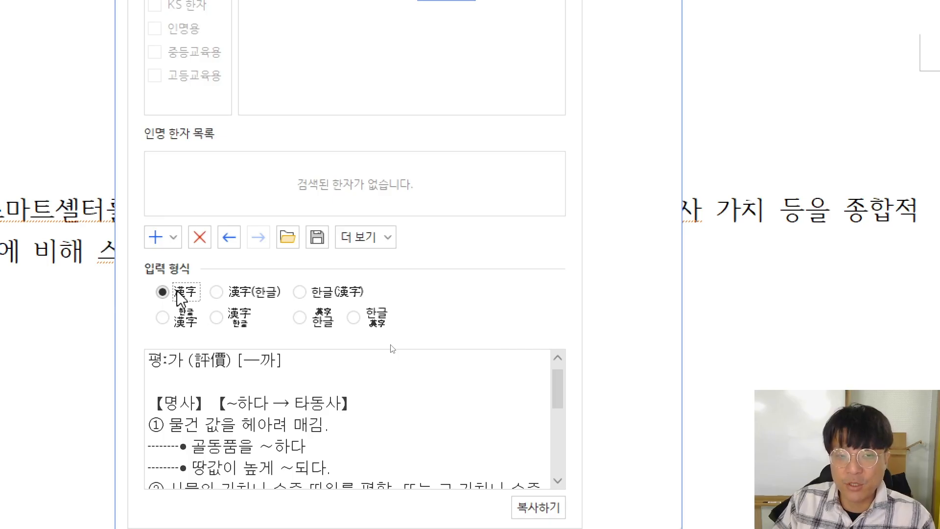
click(357, 297)
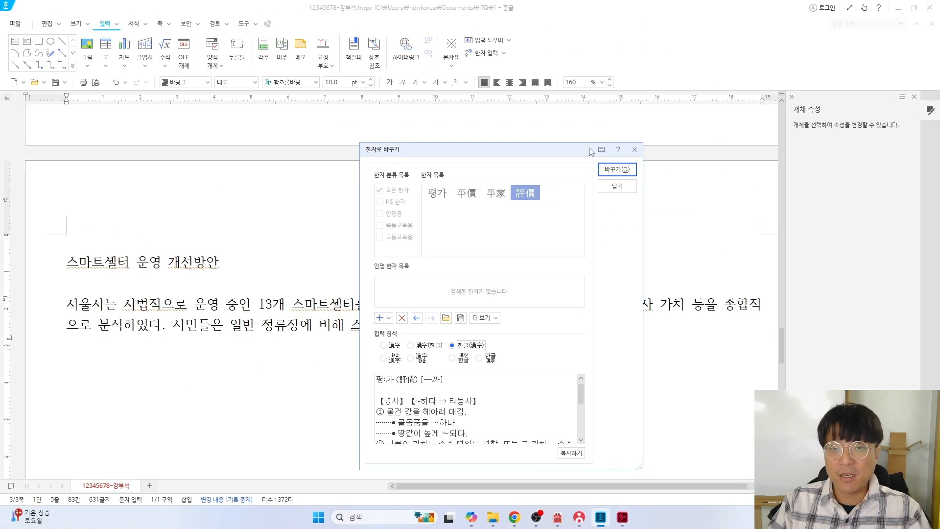
drag(567, 177, 301, 138)
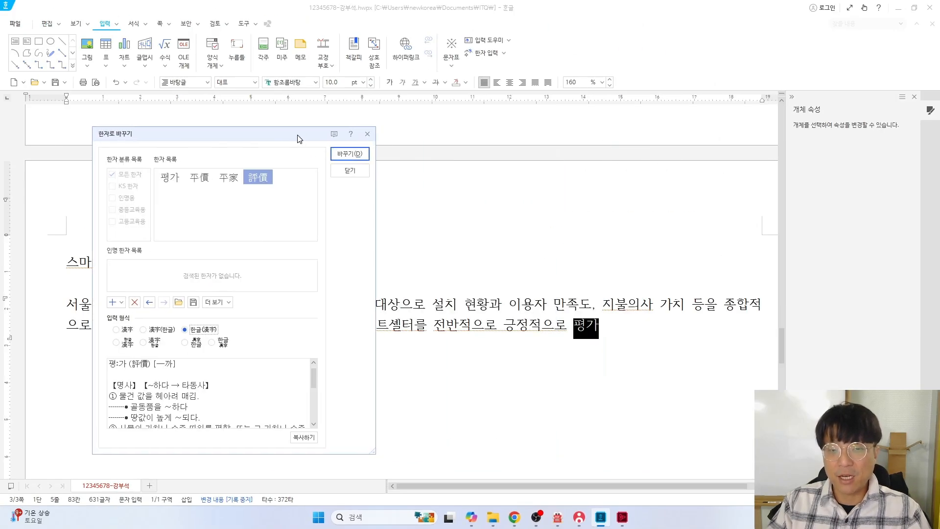
click(350, 154)
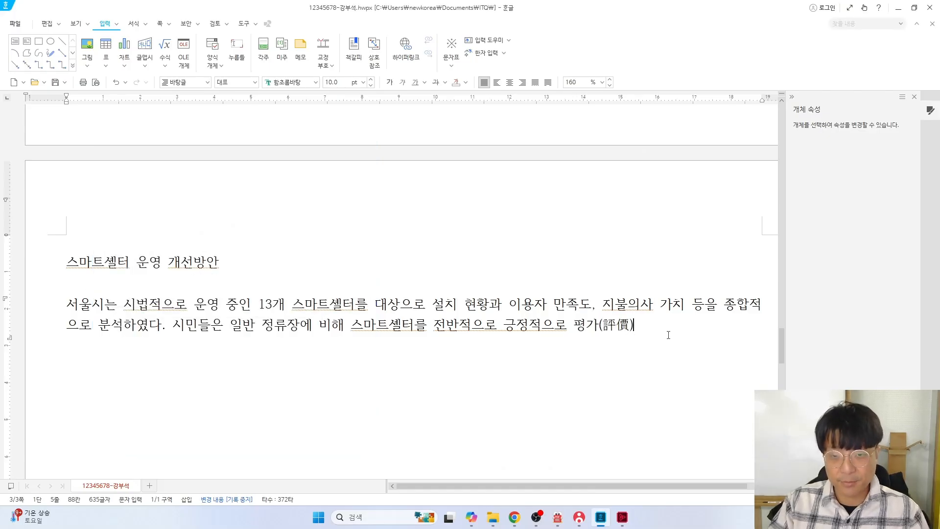
drag(669, 334, 598, 337)
key(Delete)
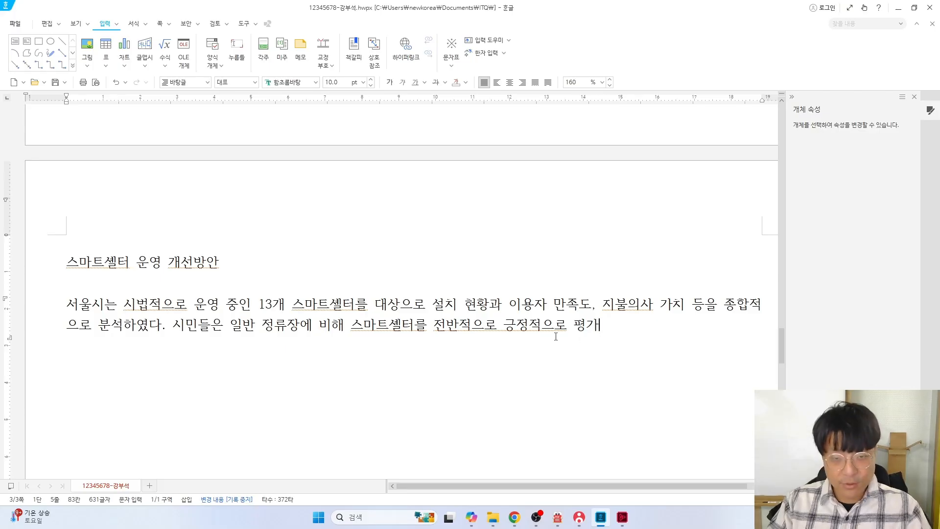
Redo the F9 conversion with 評價 in 한글(漢字) format, giving 평가(評價)
key(F9)
drag(263, 138, 422, 138)
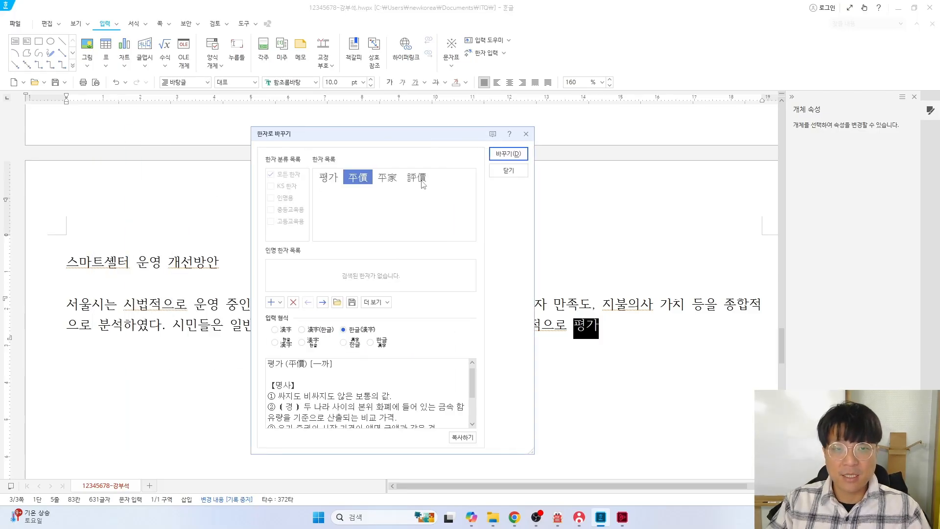
click(417, 178)
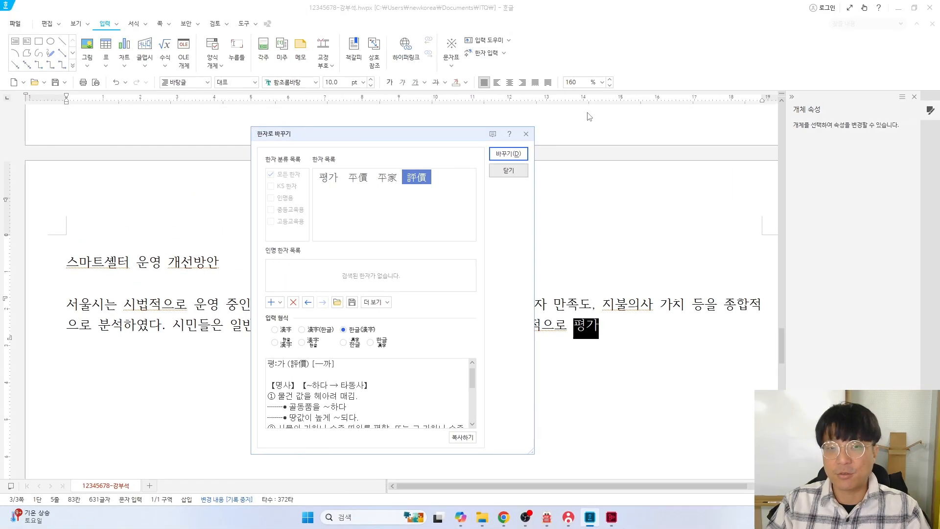
click(504, 153)
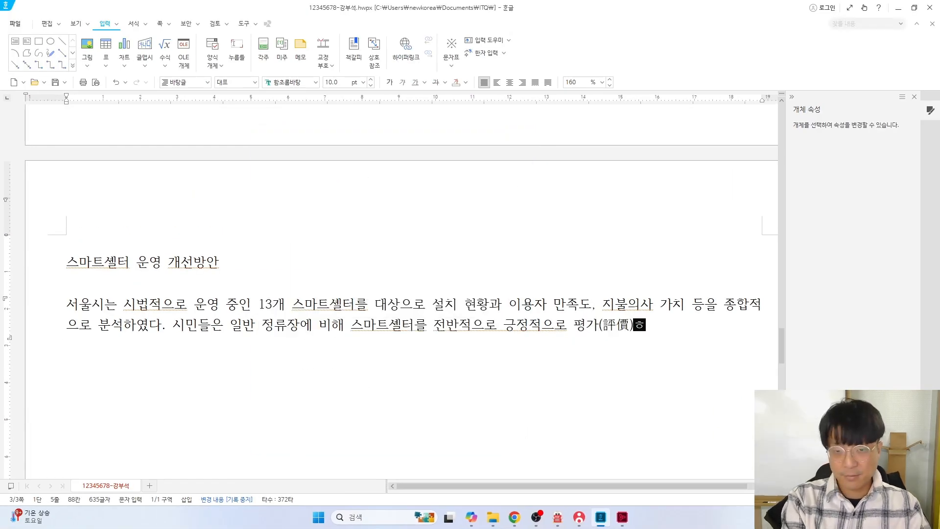
Type the paragraph from '했으며 특히 하절기보다…' through '…시스템이 제대로 작동하지', fixing a typo
text(했으며)
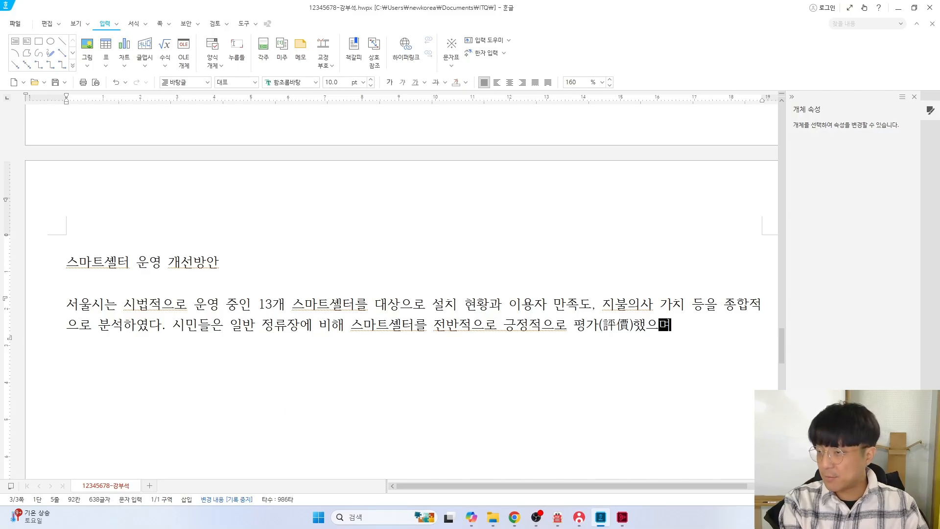
text( 특히 하절)
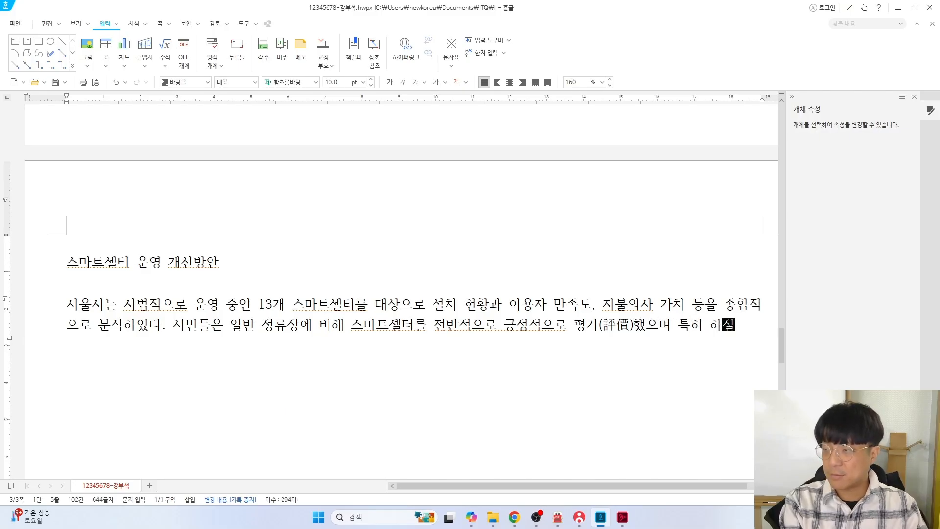
text(기보다 동절기에 )
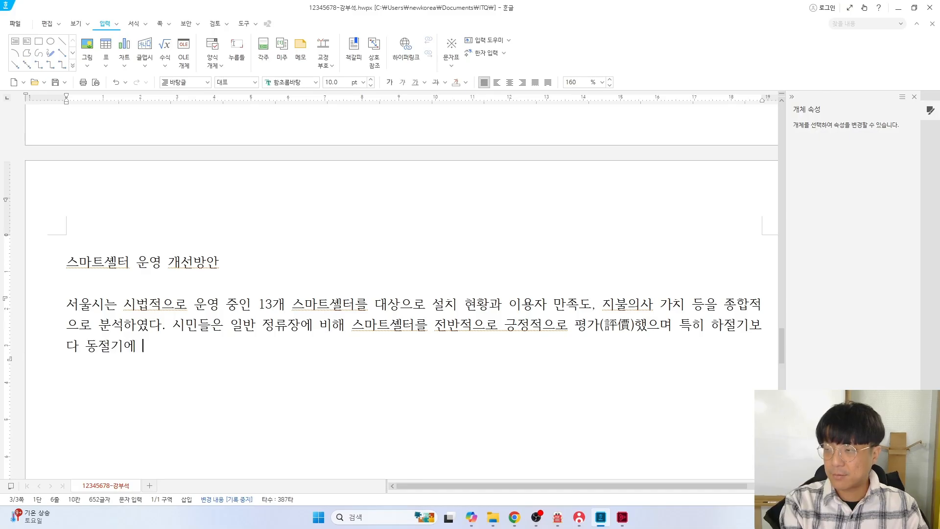
text(더 큰 만족)
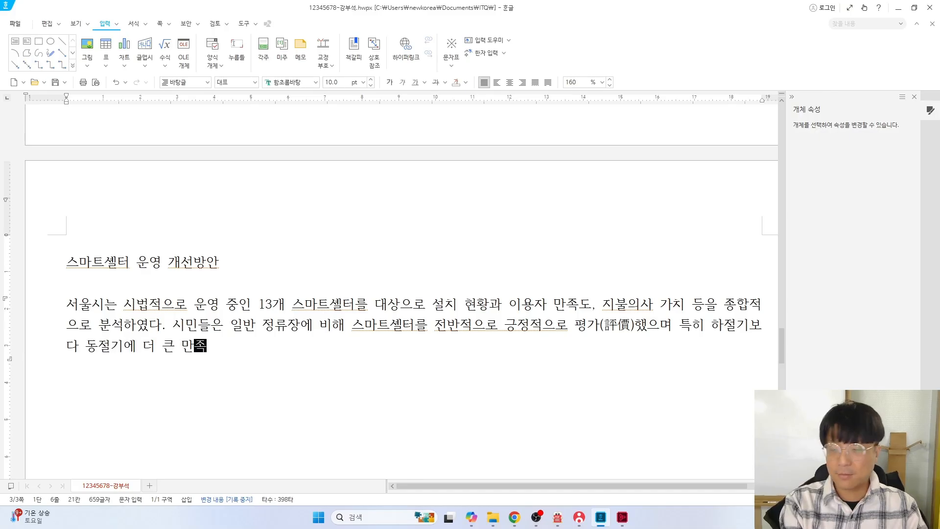
text(도르를 보였다. 그러)
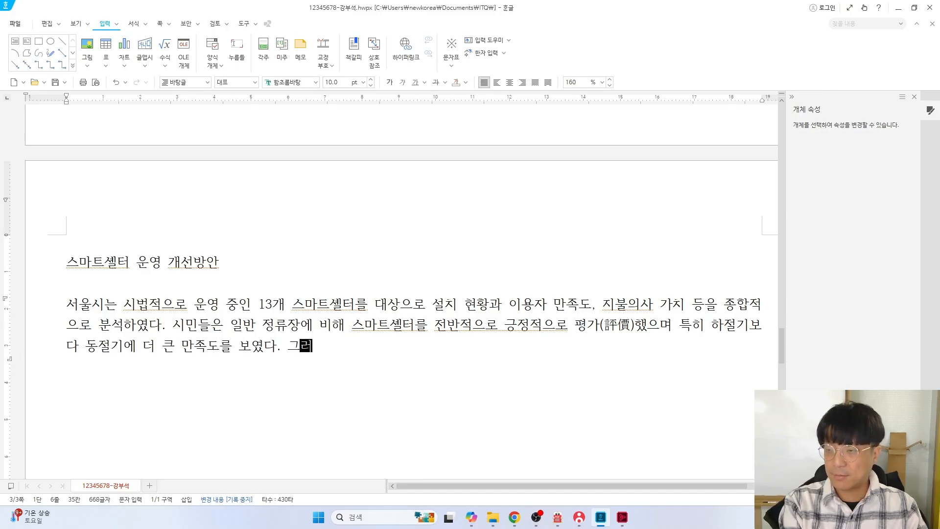
text(나 프플랫폼 배차 안내 )
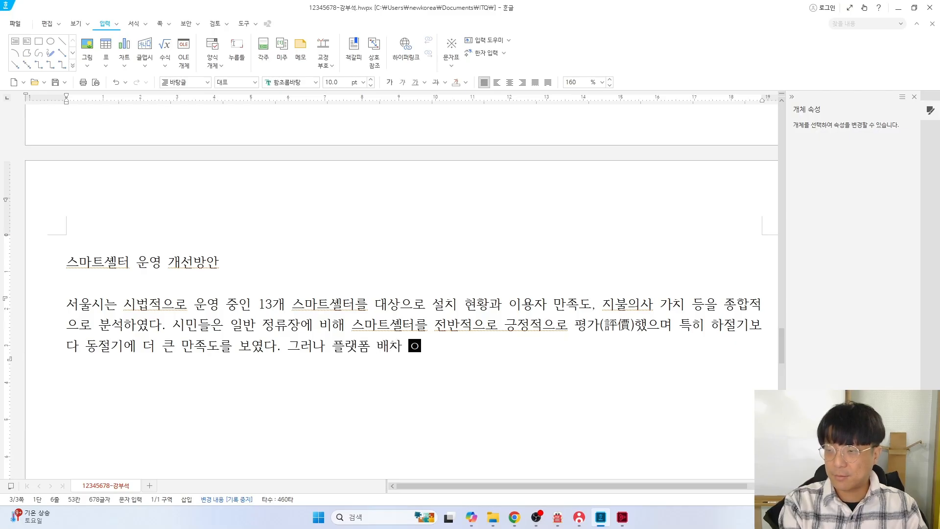
text(시스템과 스크)
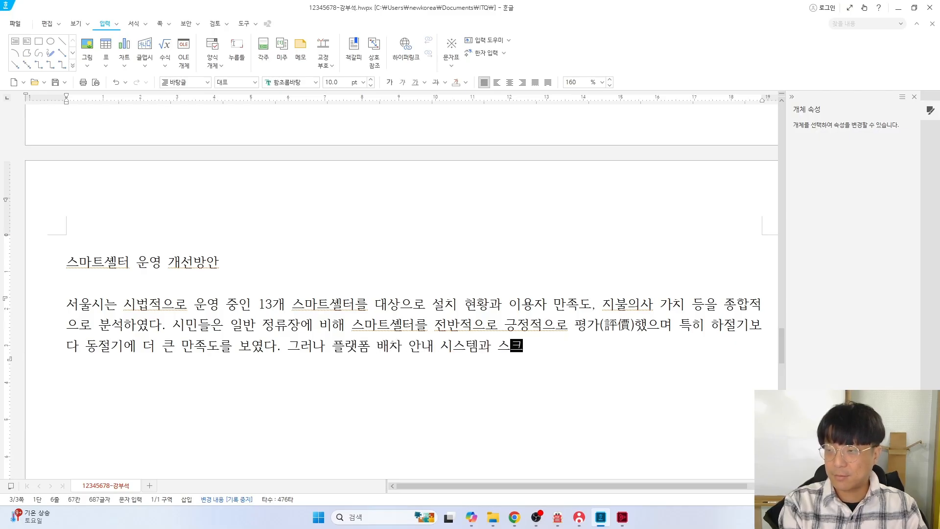
text(린도어 등 핵심 ㄱ)
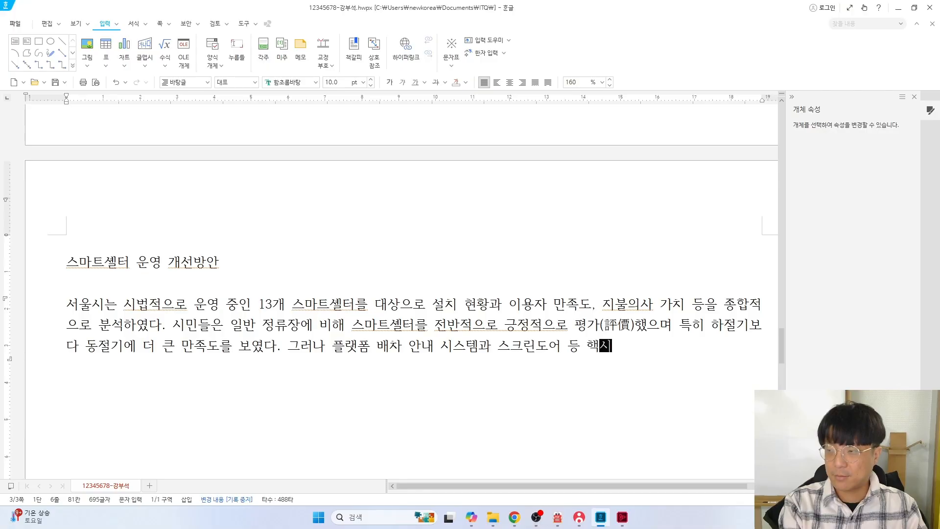
text(기능이 본래 목)
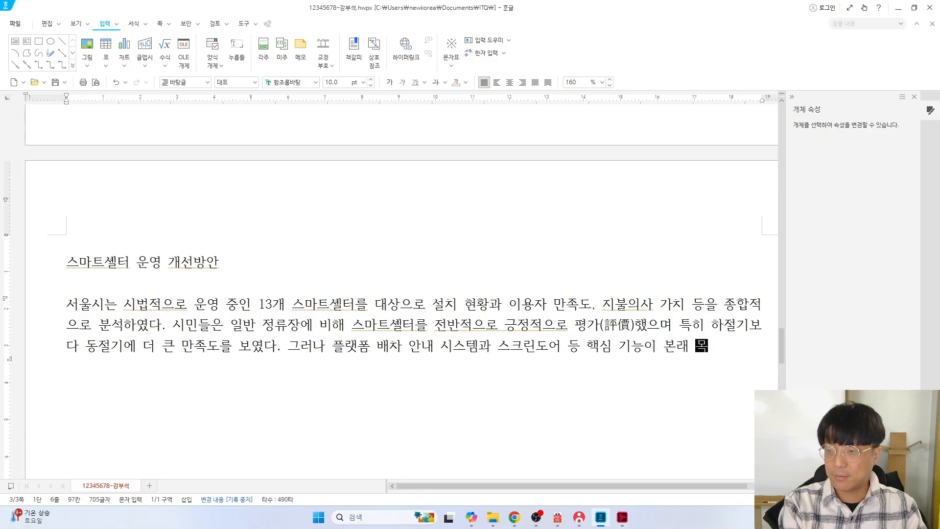
text(적에 맞게 작)
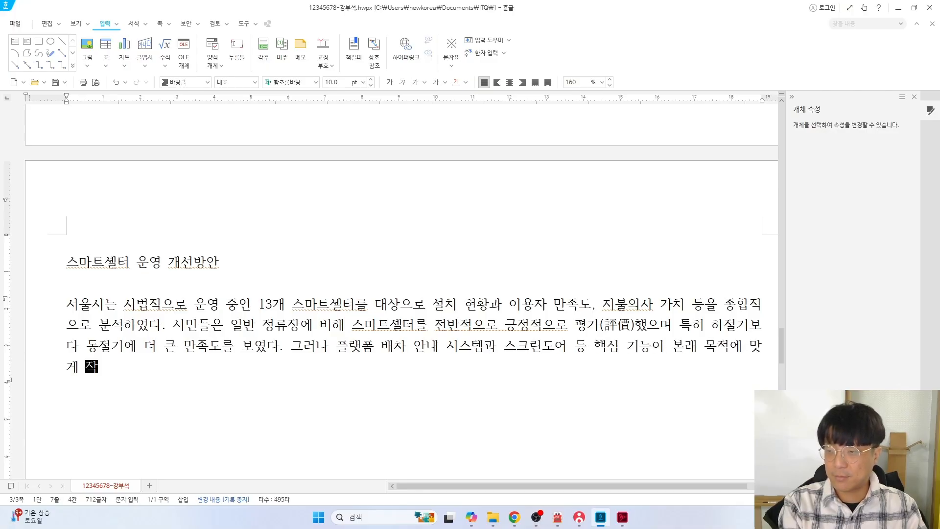
text(동하지 안는 사)
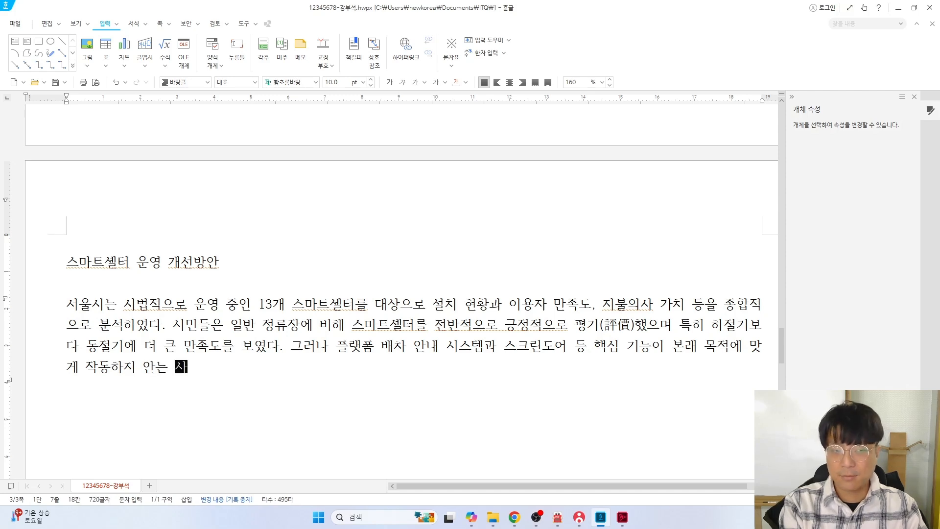
key(BackSpace)
key(BackSpace)
key(BackSpace)
key(BackSpace)
text(않ㄴ)
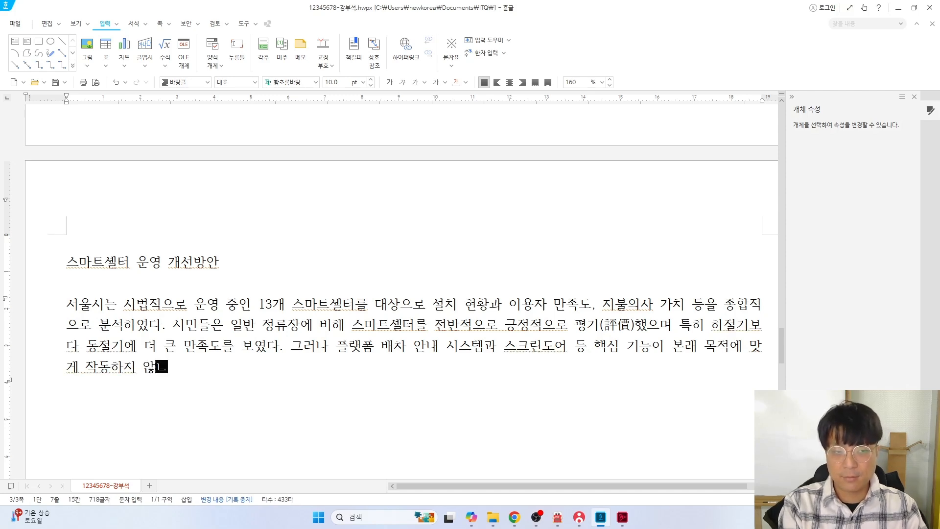
text( 사례가 많았고)
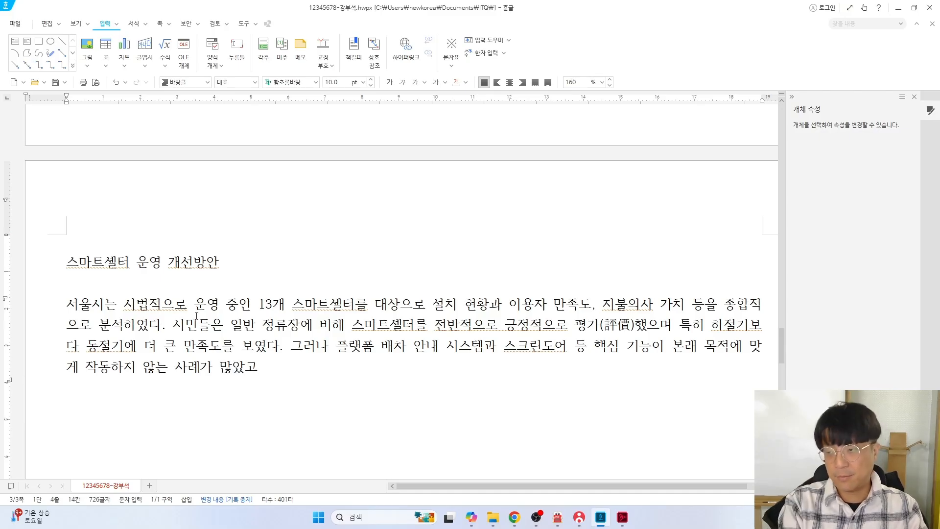
key(BackSpace)
text(ㅂ)
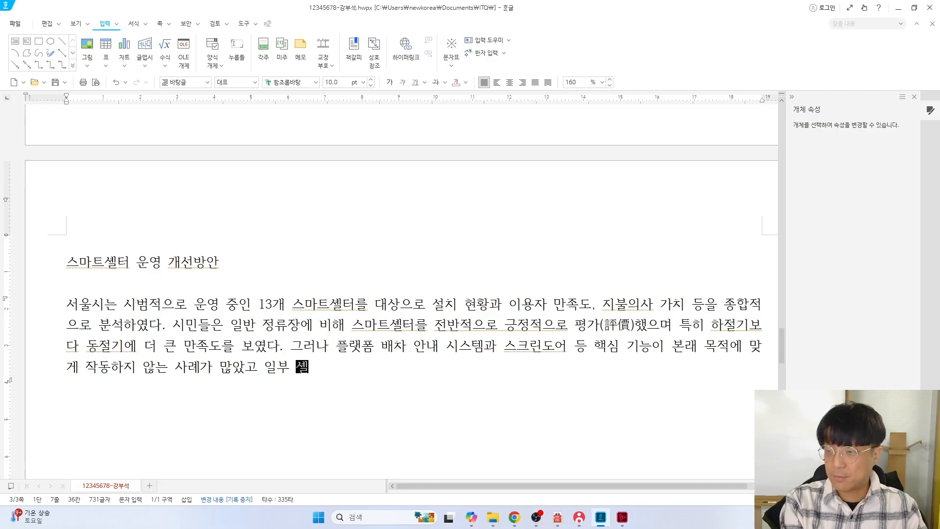
text(터느ㄴ 고장난 시설ㅇ)
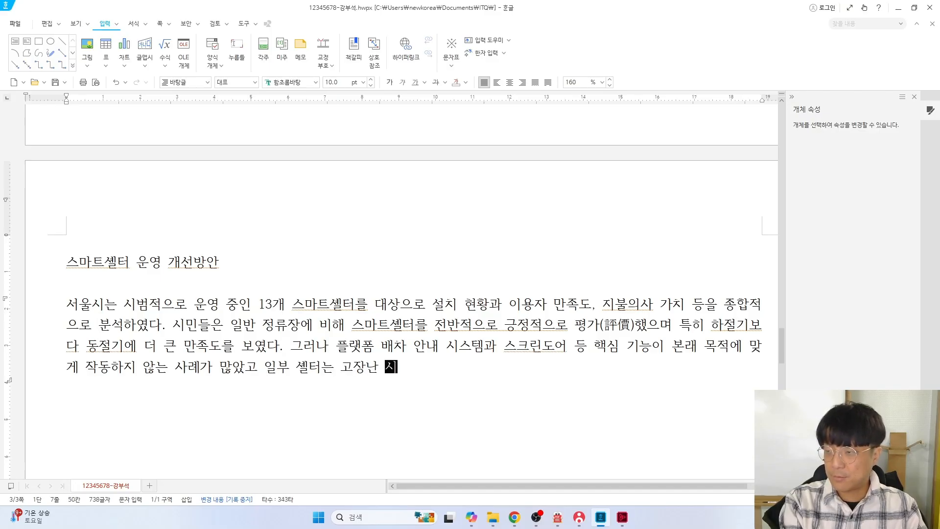
text(ㅣ 자ㅇ기간 방치되어 )
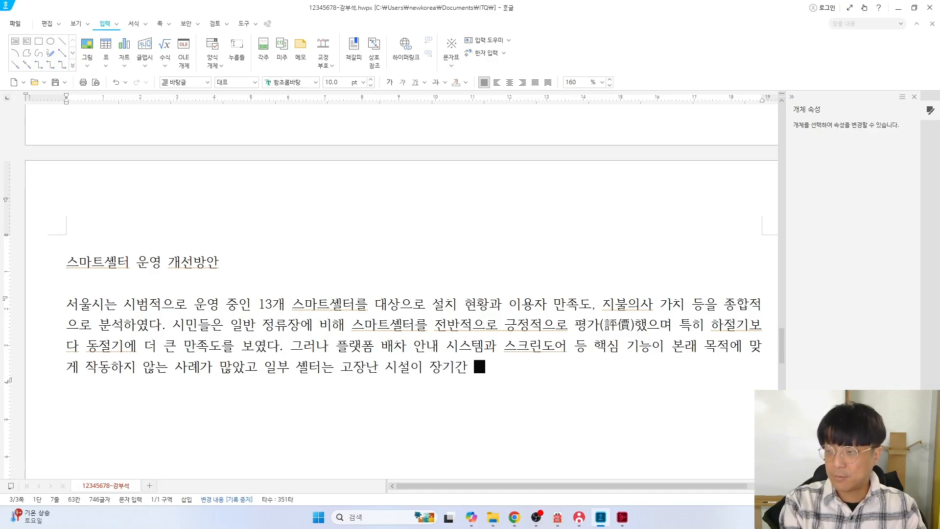
text(이용에 불편을 )
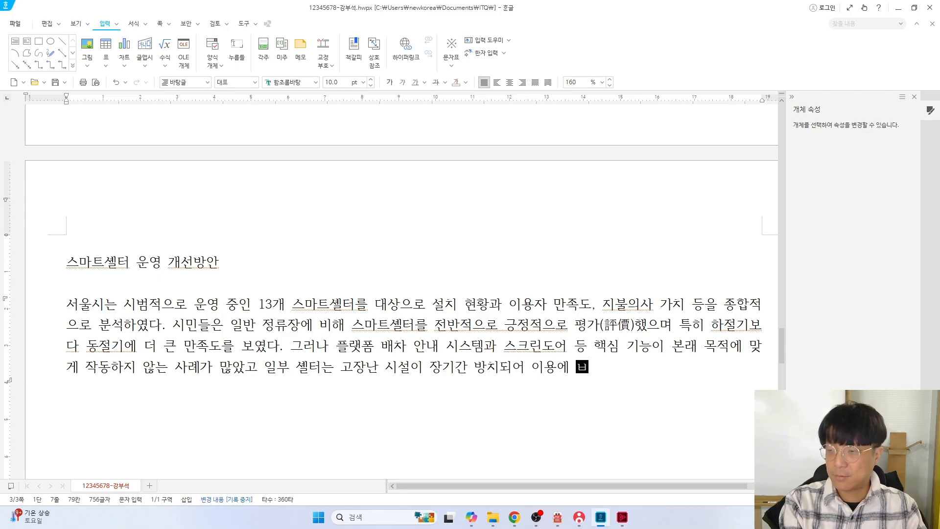
text(주고 있었다. ㄸ)
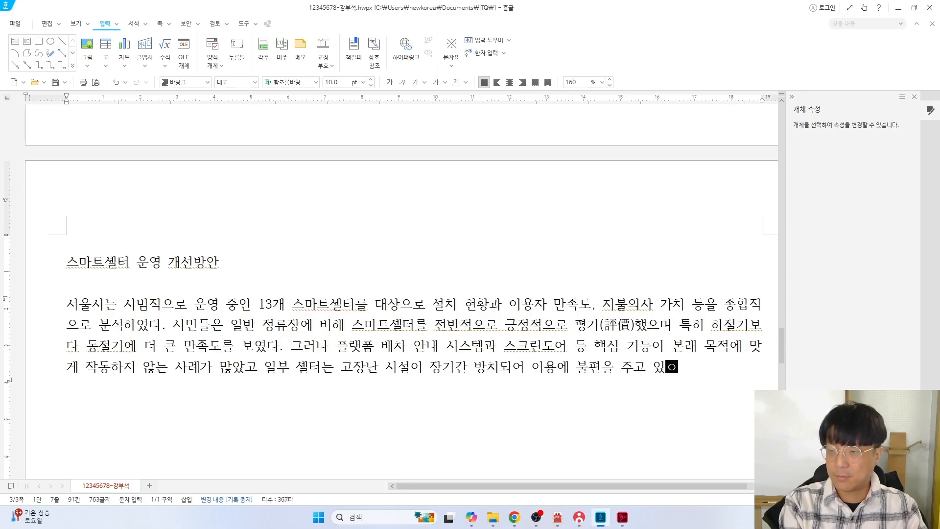
text(ㅗ한 플랫폼)
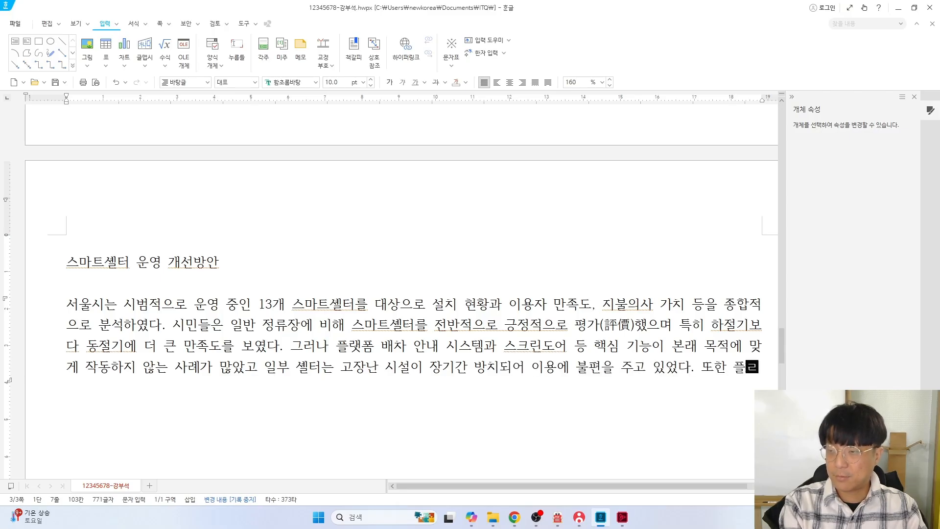
text( 시스템에 대한 시민드)
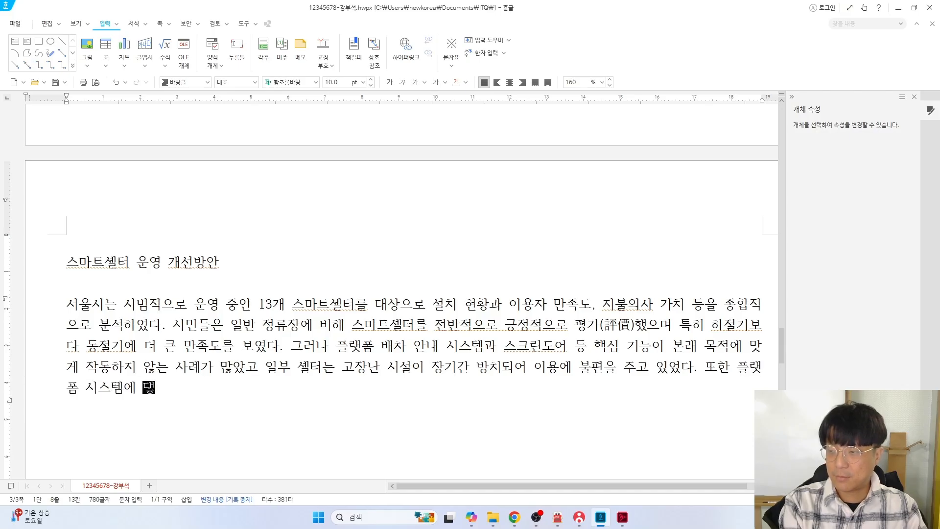
text(ㄹ의 이해도는 낮아)
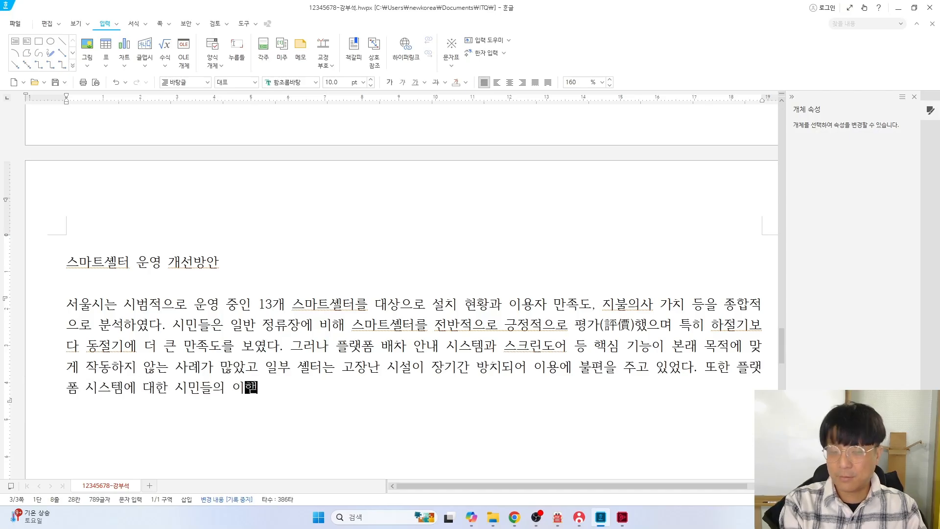
text(ㅆ으며 시스템이 제)
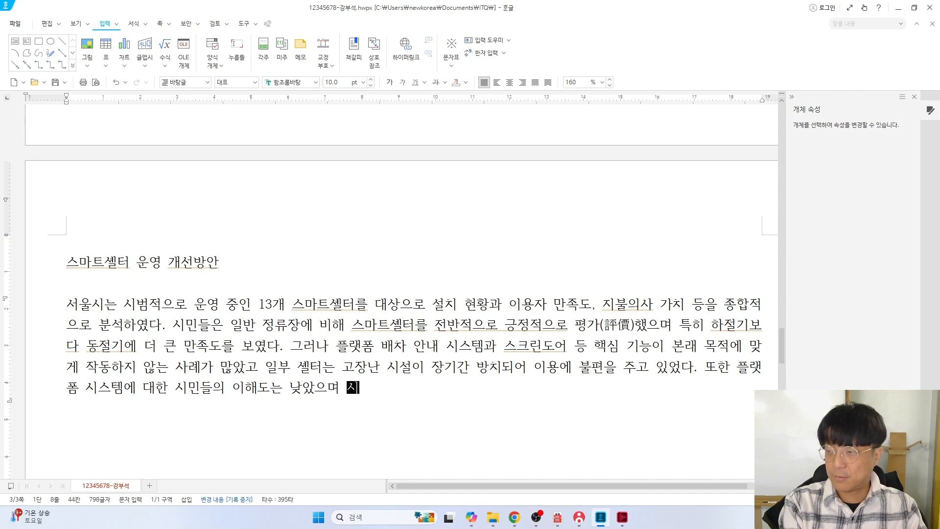
text(대로 작동하지 않)
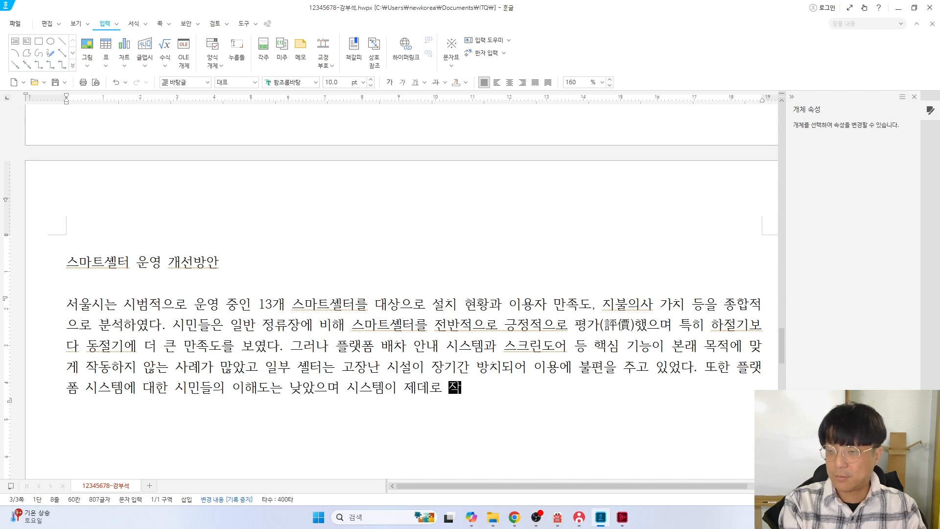
text(아 대기 )
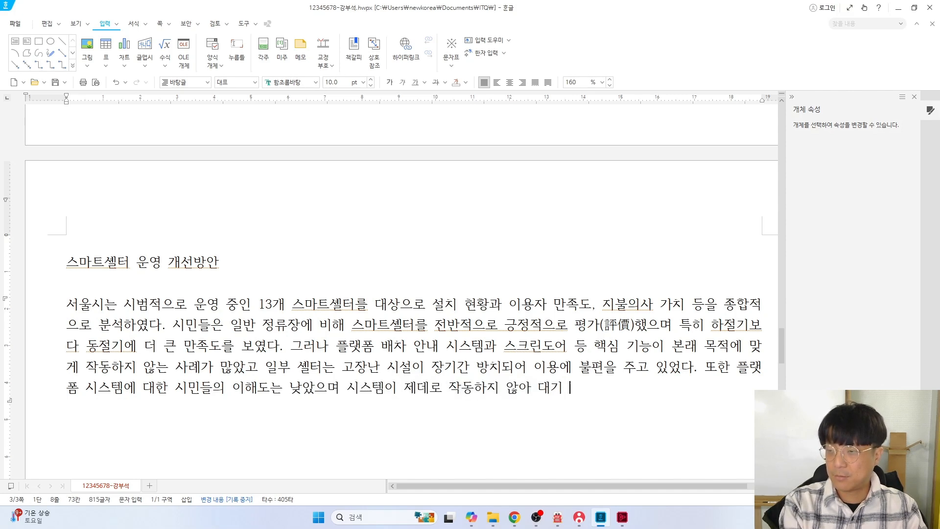
text(공간을 정차 위치에 맞추)
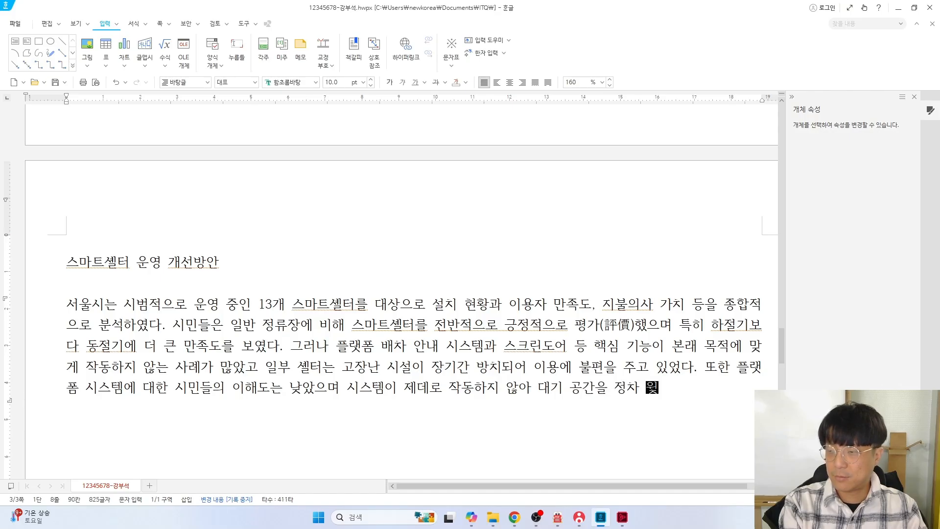
text(지 못하)
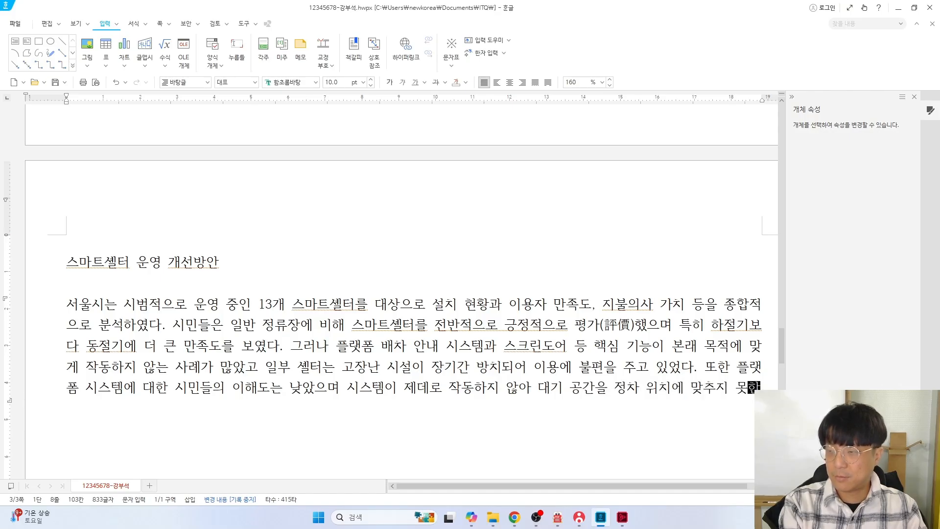
text(는 문제도 지적)
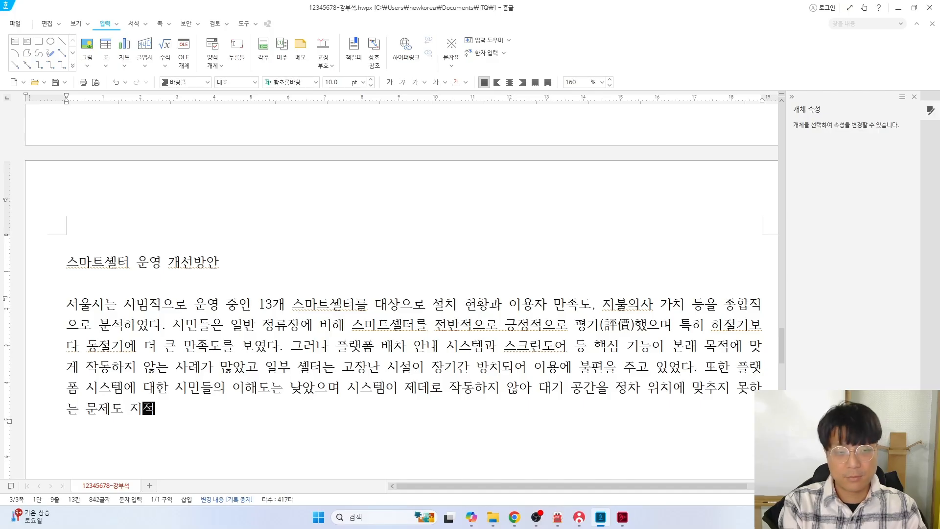
Check the hanja on the exam sheet and convert 지적 to 지적(指摘)
key(F9)
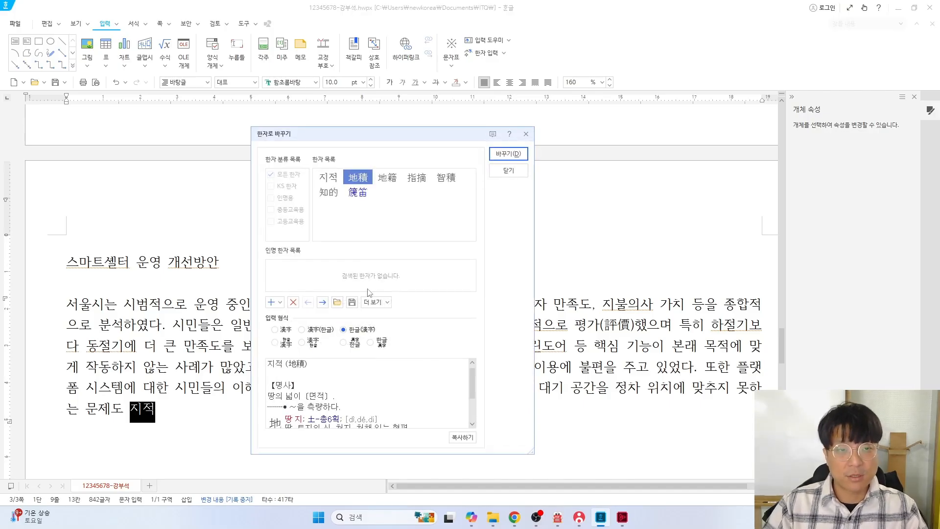
key(alt+Tab)
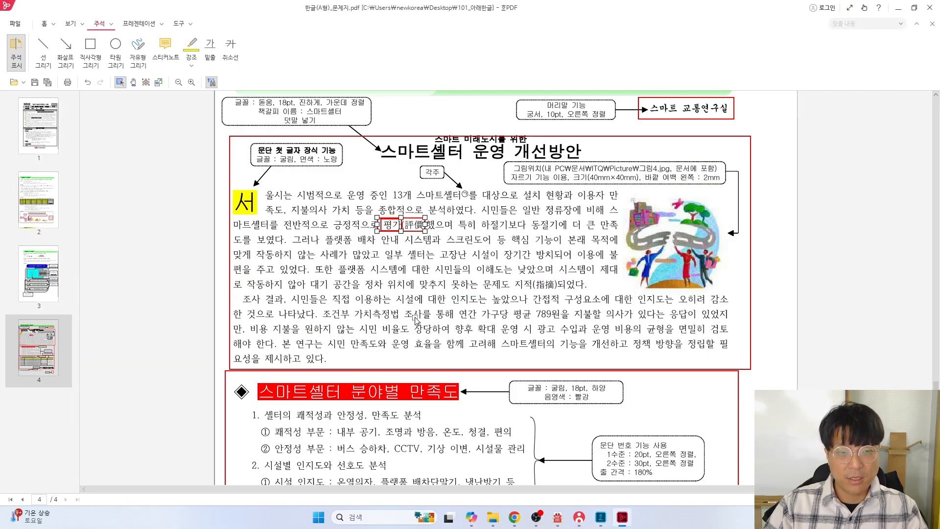
scroll(531, 321, up, 3)
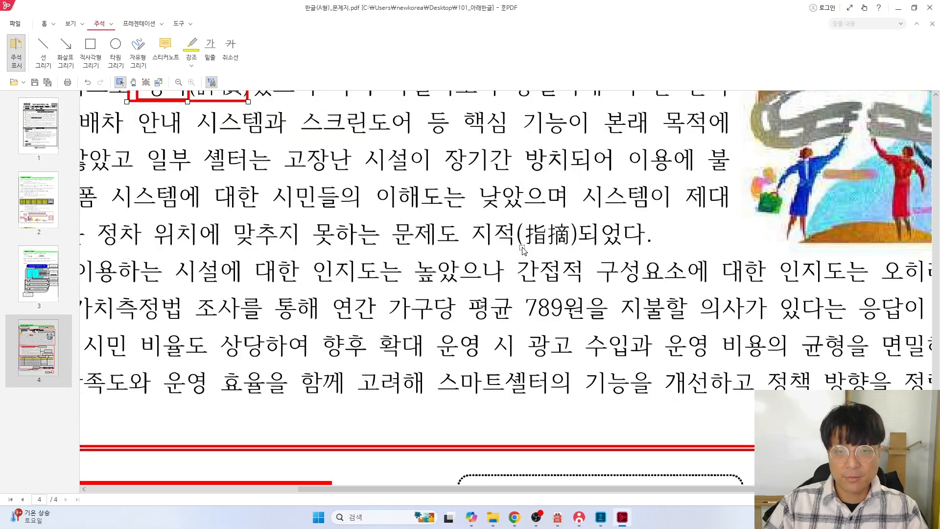
key(alt+Tab)
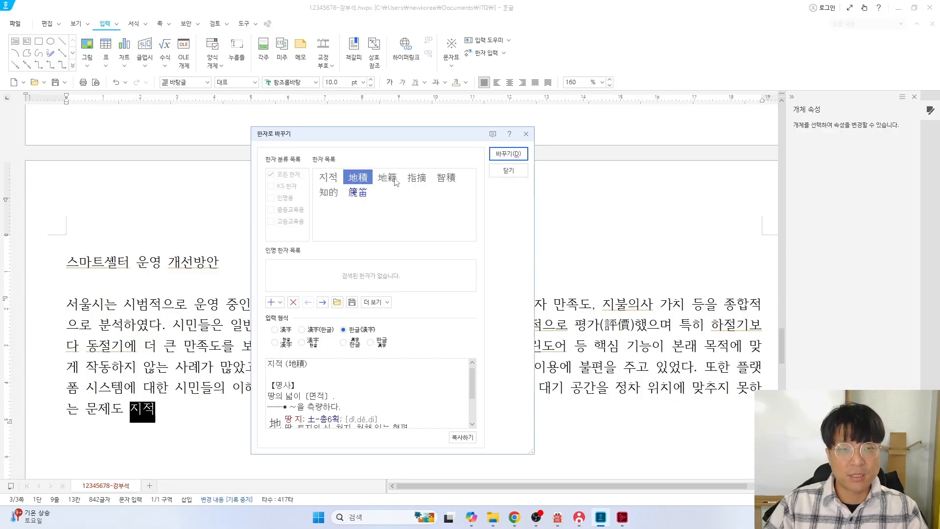
click(417, 178)
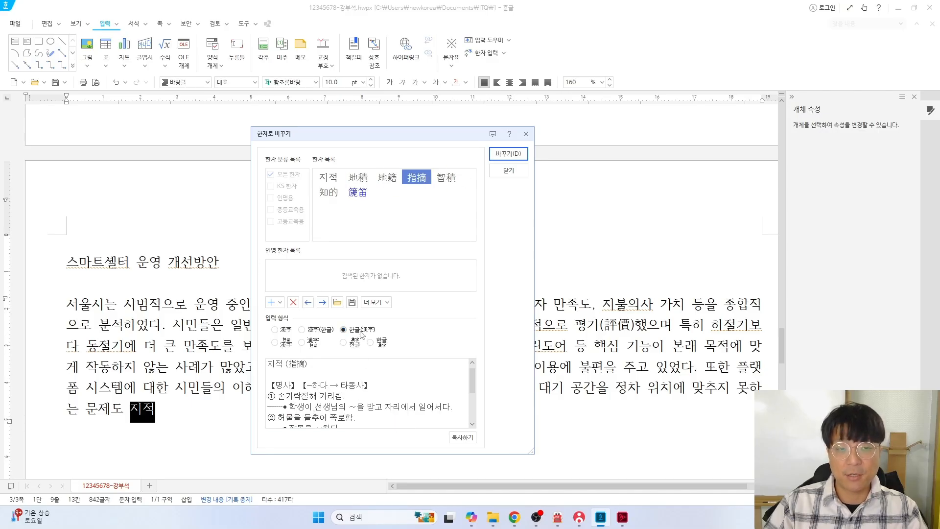
click(508, 154)
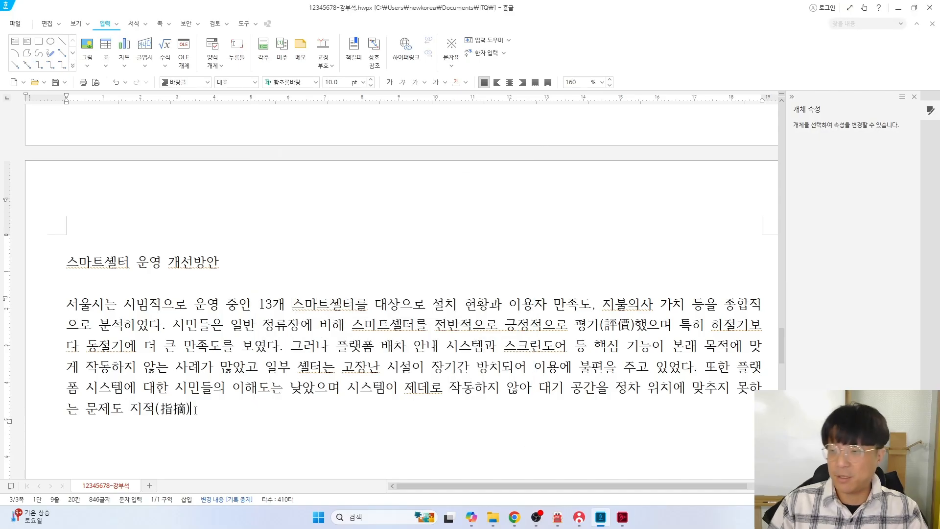
Type 되었 after 지적(指摘) and compare the paragraph against the exam sheet
text(되었다)
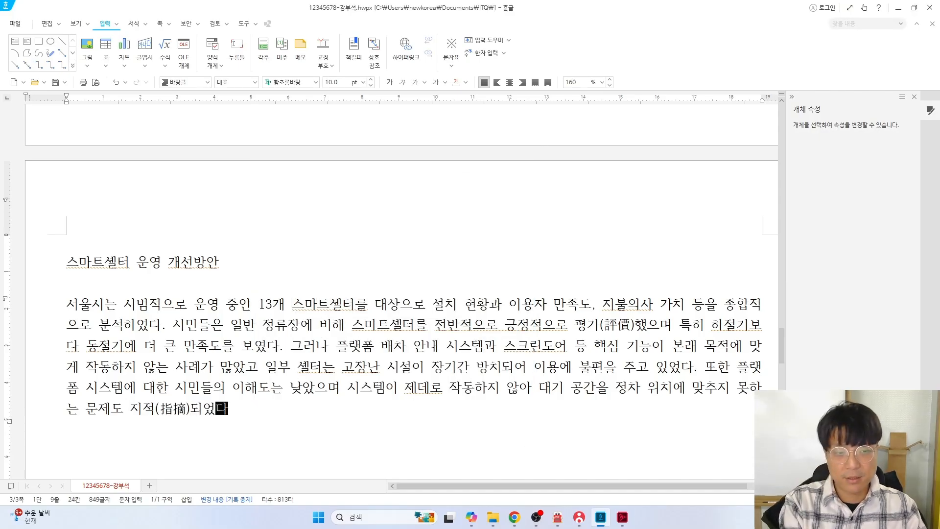
key(alt+Tab)
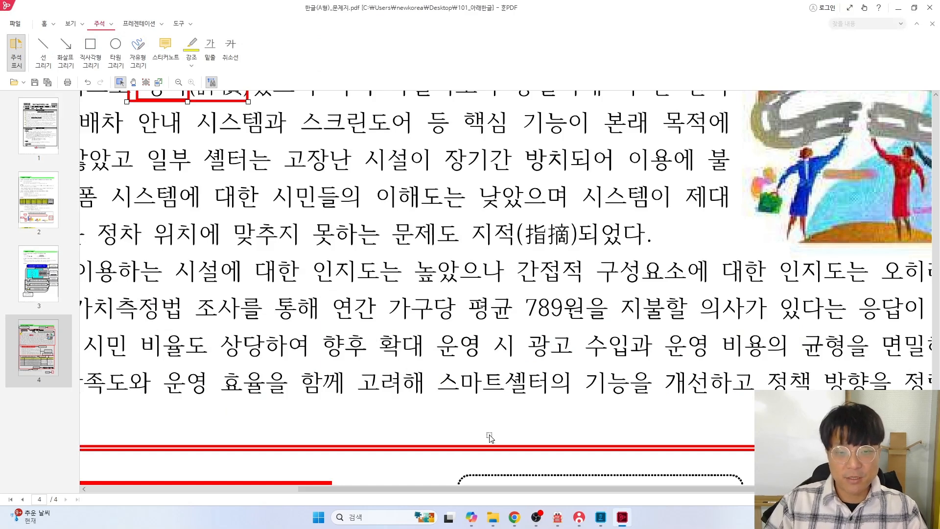
scroll(642, 352, left, 1)
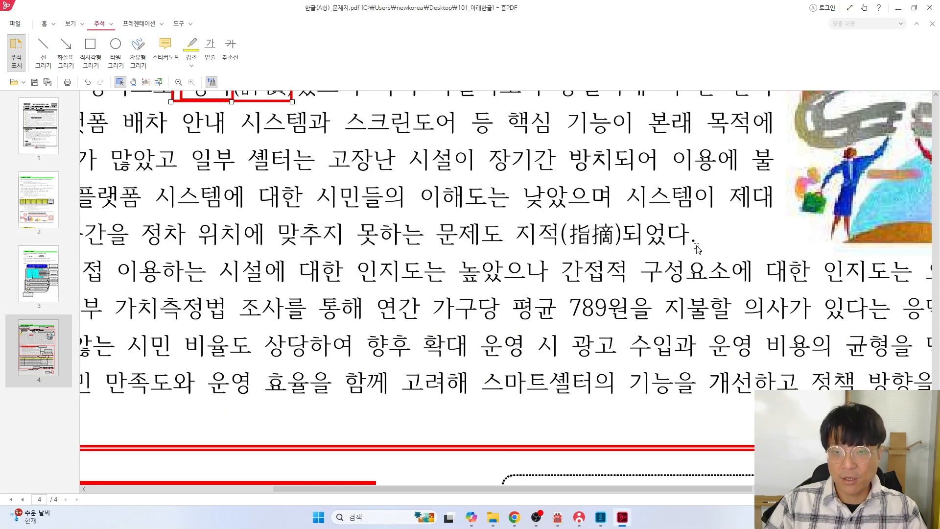
drag(612, 489, 427, 489)
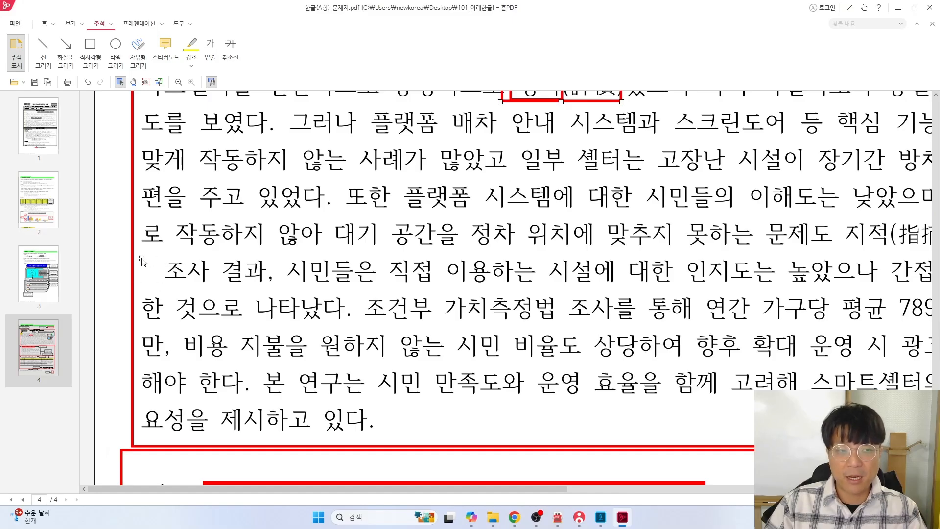
key(alt+Tab)
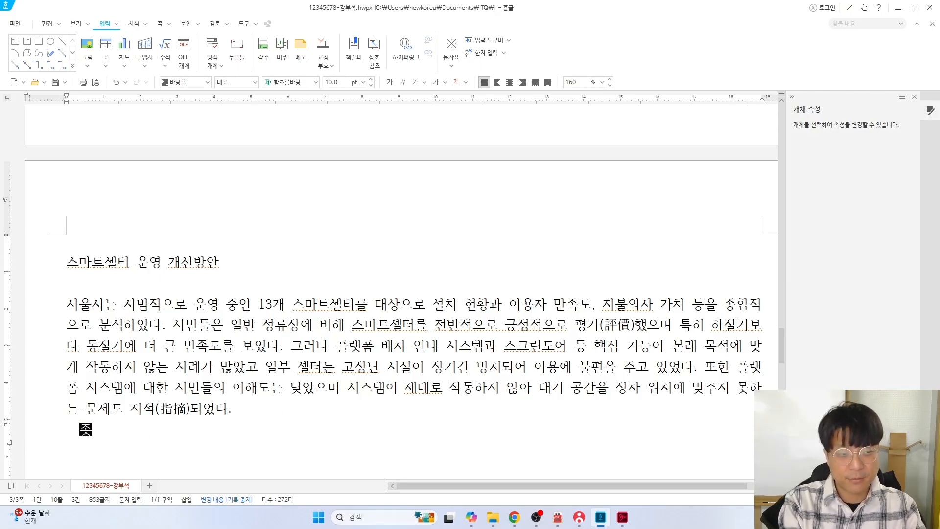
Type the second paragraph from '사 결과, 시민들은…' to '…필요성을 제시하고 있다.' and add an empty line
text(사 결과, 시민들)
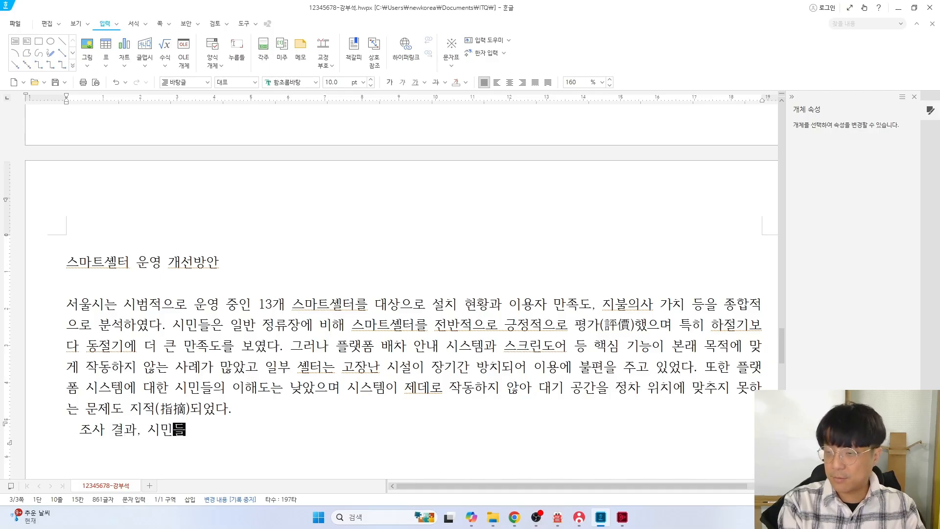
text(은 직ㅈ 이용하는 시설에 대하)
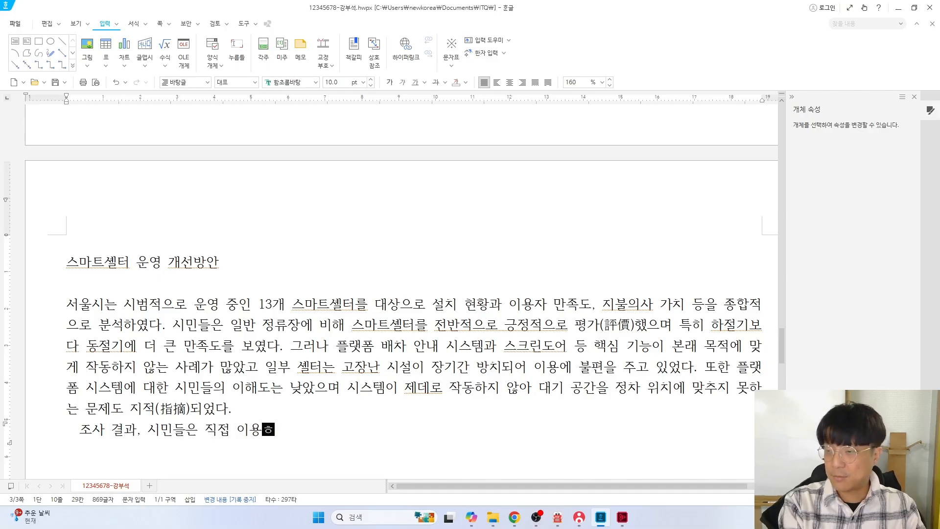
text(ㄴ 인지도는 높아)
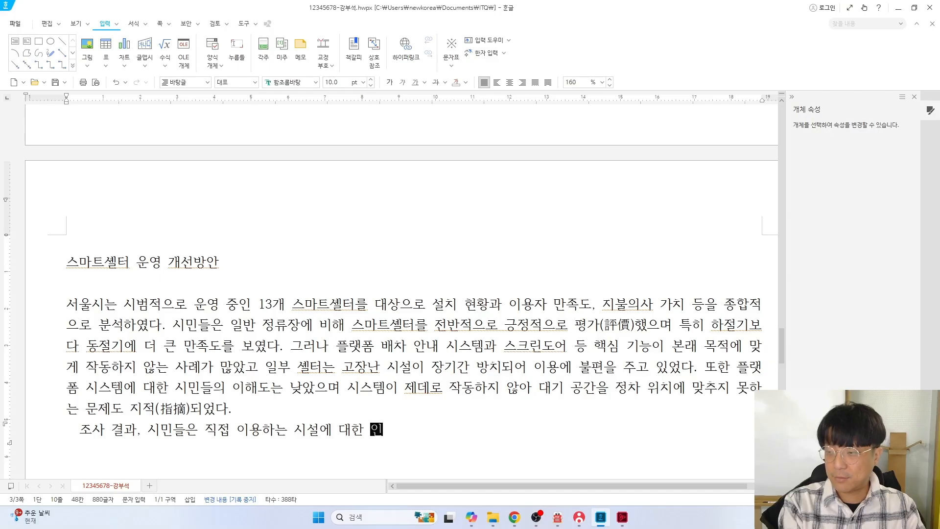
text(ㅆ으나 )
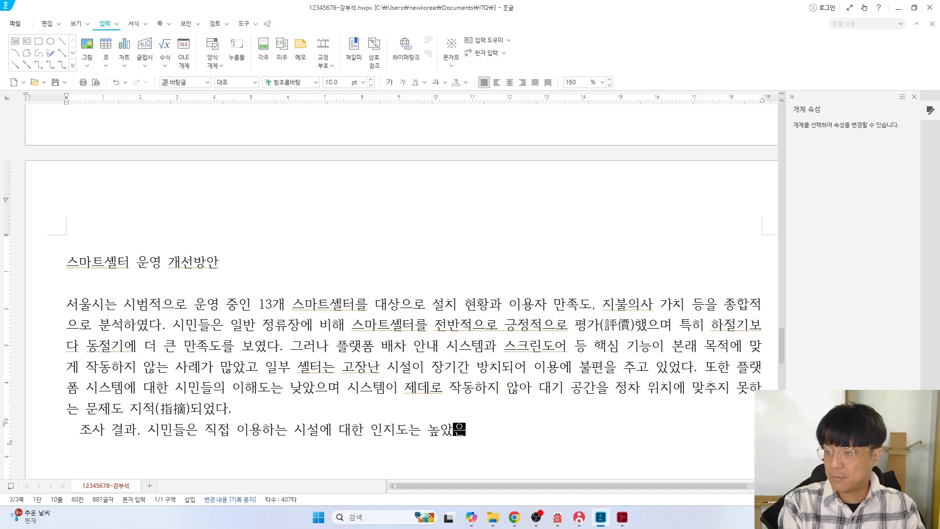
text(간접지)
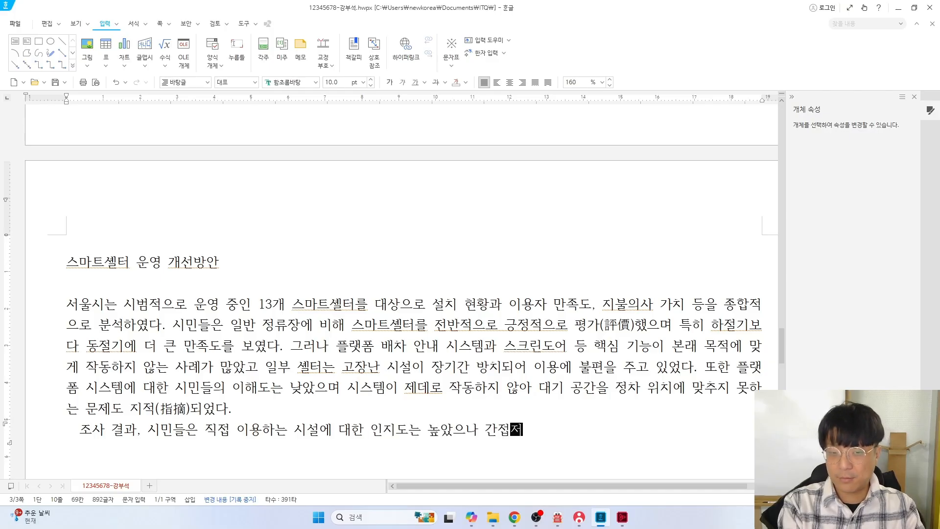
text(ㄱ ㄱㅜ성요소에 대한 인)
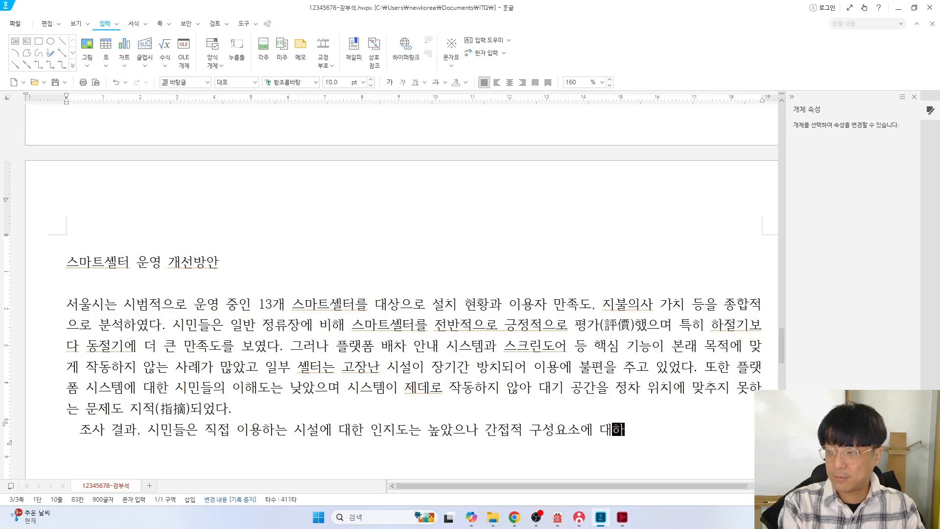
text(지도는 오히려 )
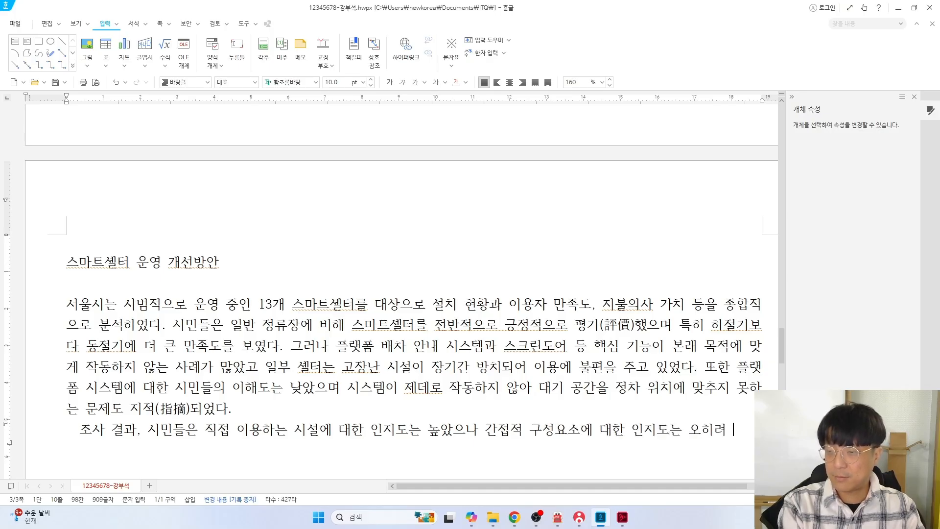
text(감ㅅㅗ한 것으로 나타났)
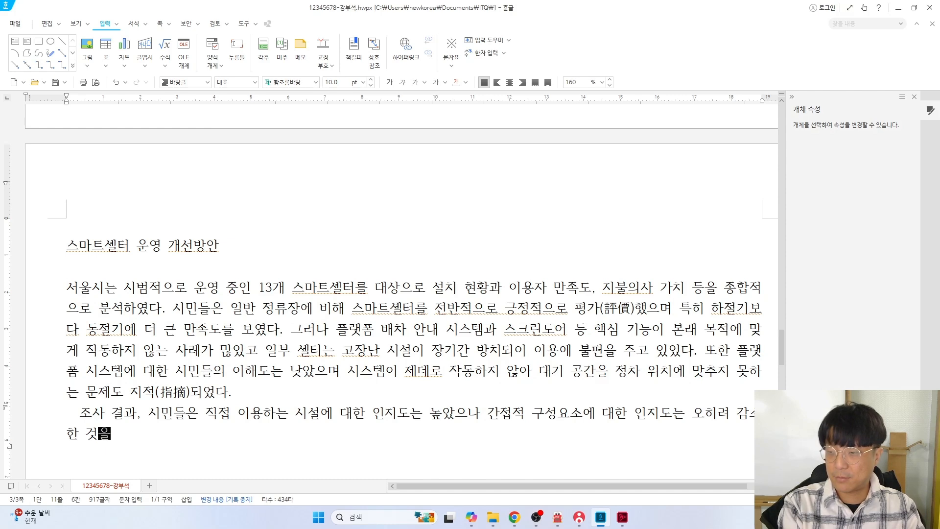
text(다. 조건)
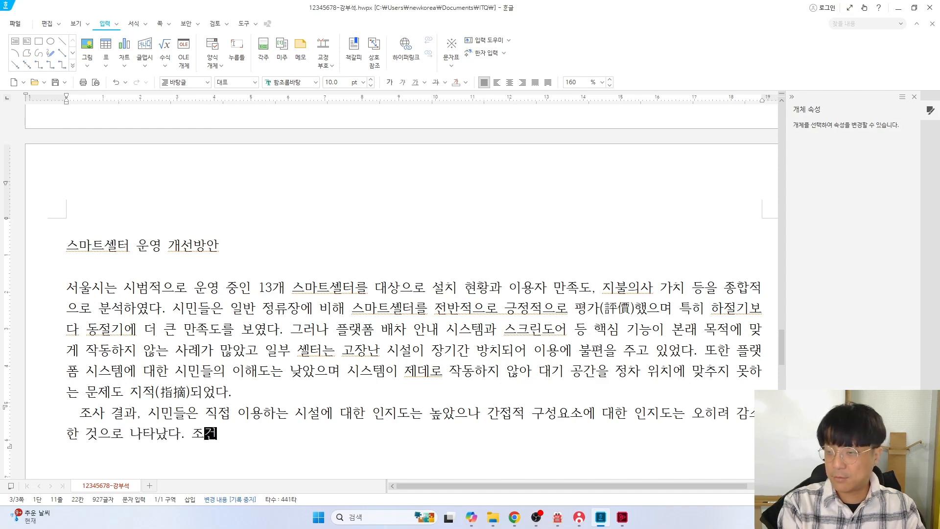
text(부 가치측정)
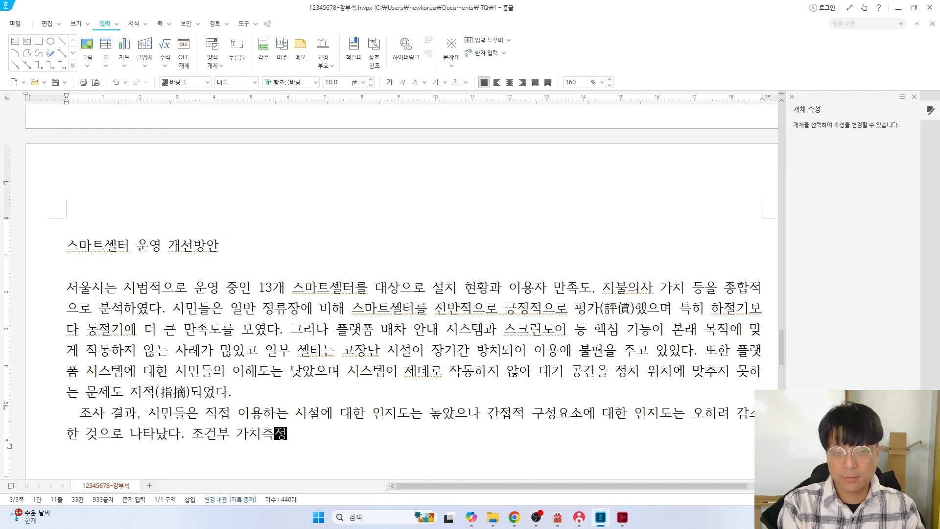
text(법 조사를 통)
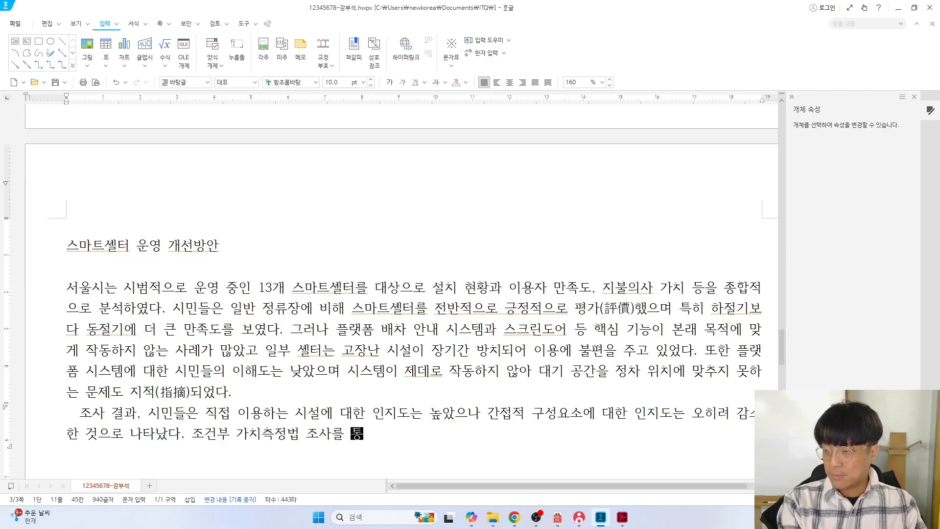
text(해 연간 가두)
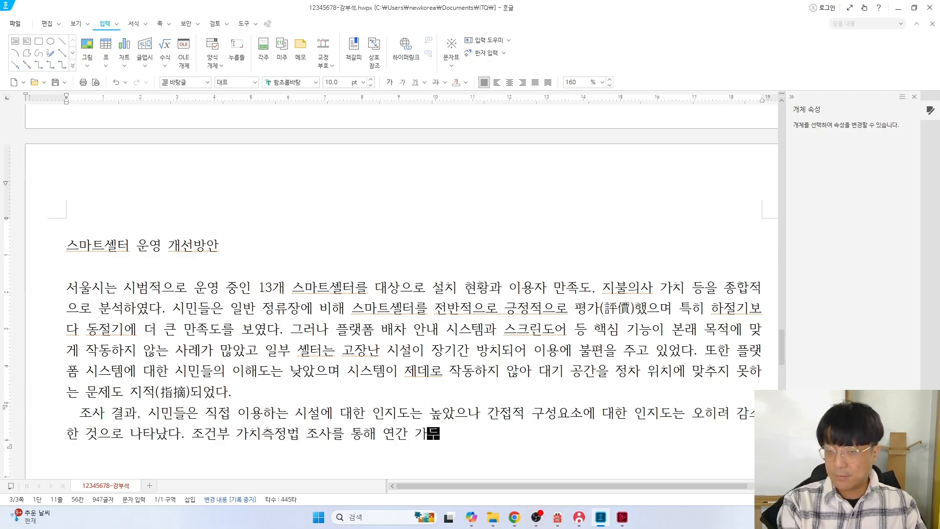
text(당 평균 )
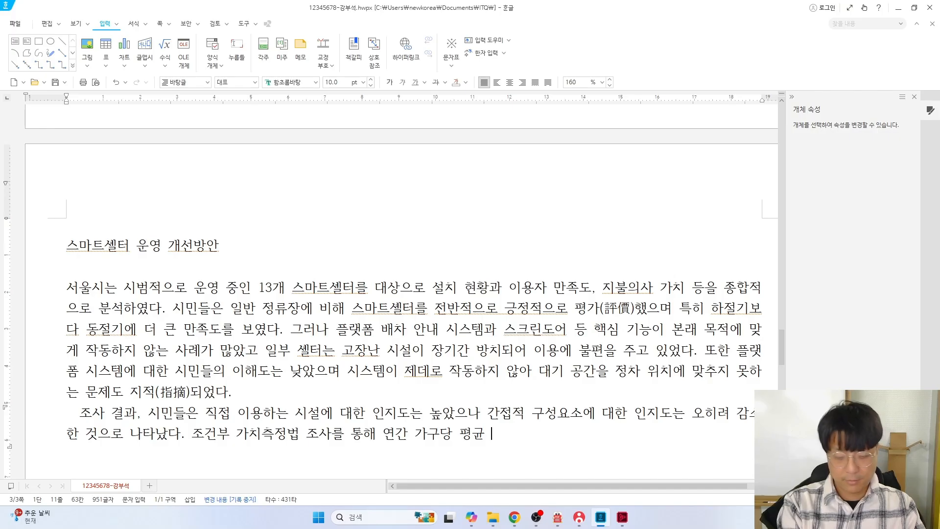
text(789원)
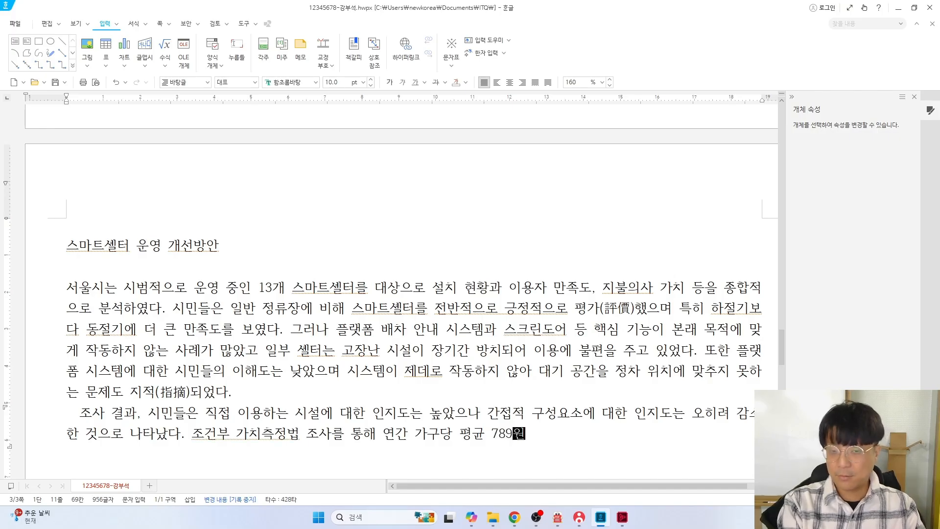
text(을 지불할 의사가 이)
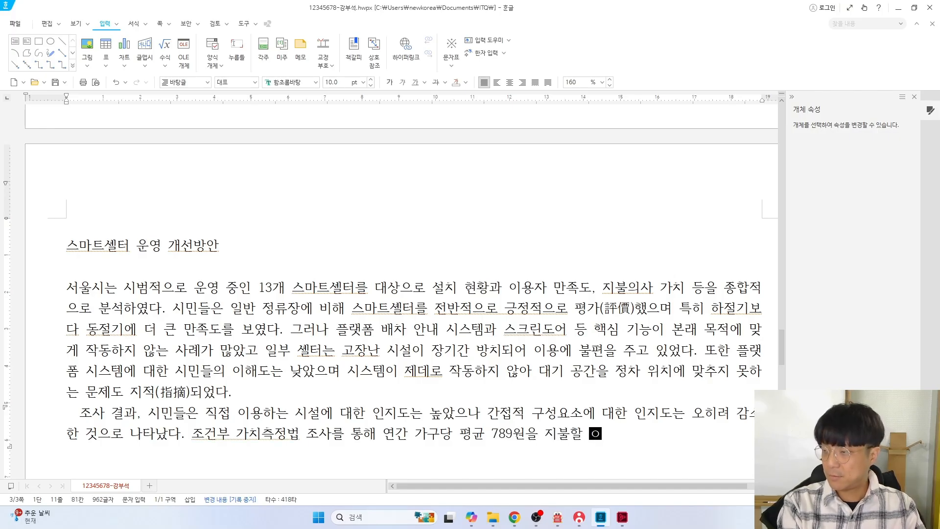
text(있다는 응)
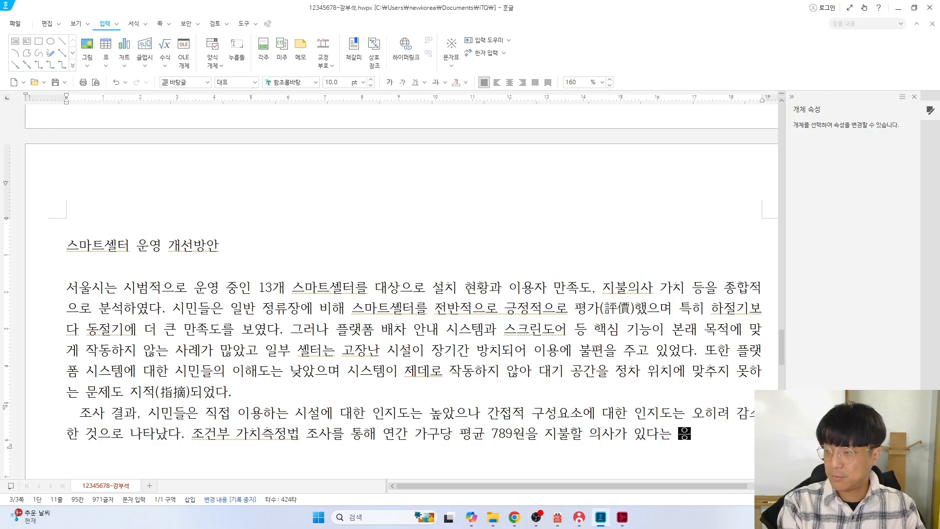
text(답이 있었지)
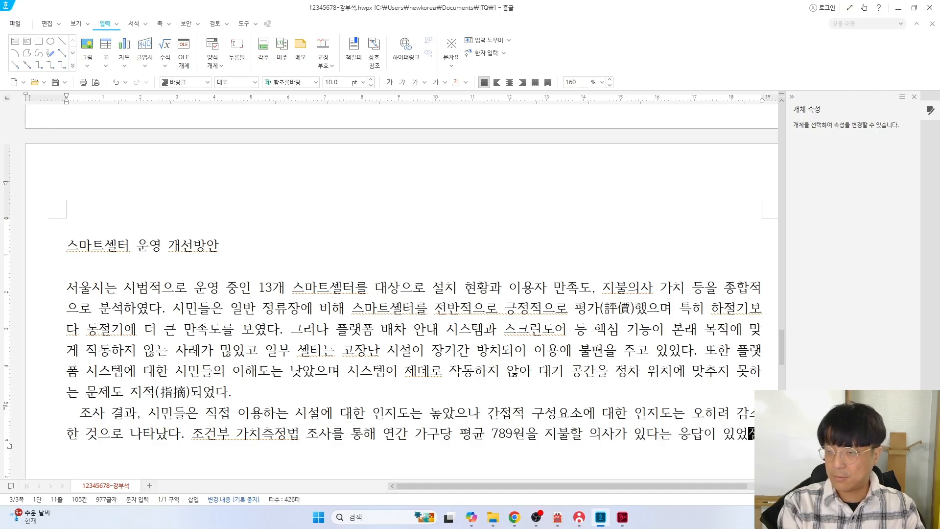
text(만, 비용 지불을)
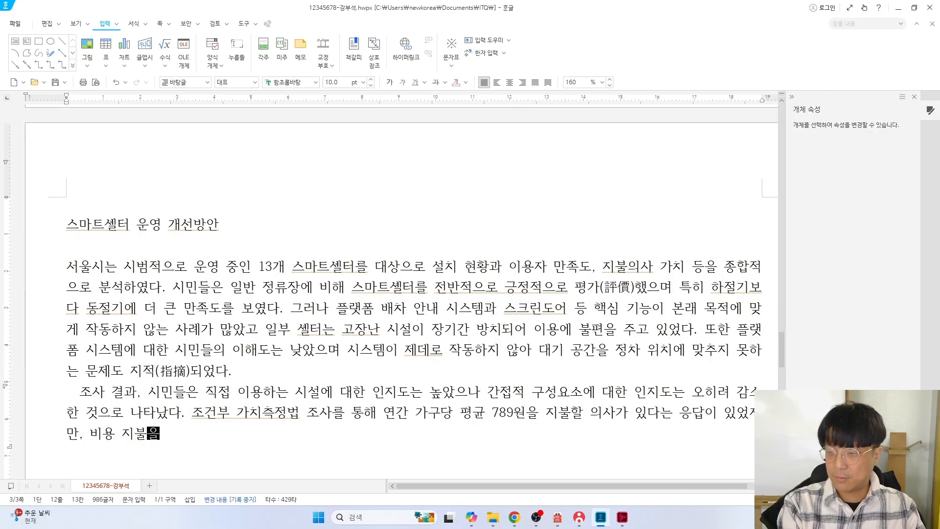
text( 원하지 않는 )
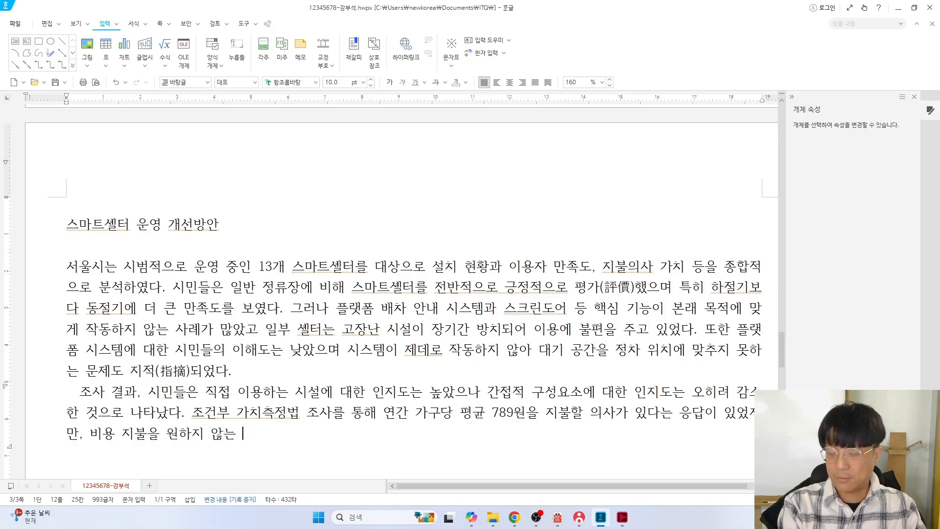
text(시민 비율도 상)
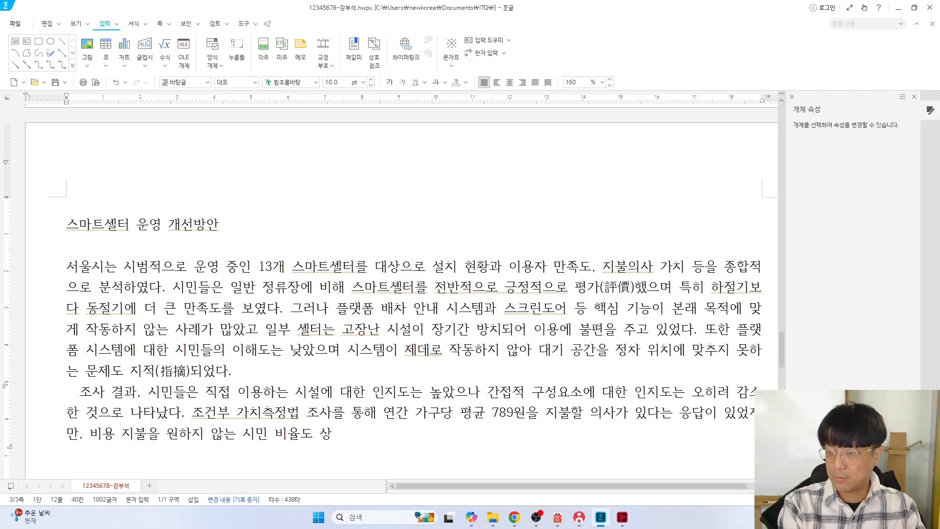
text(당하여 향후 ㅎ확대 )
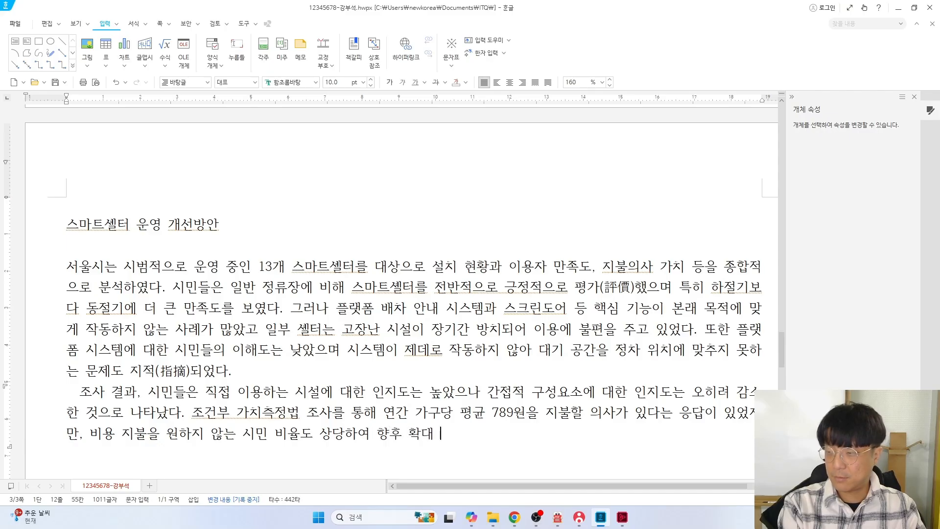
text(운ㅇ영 시 광)
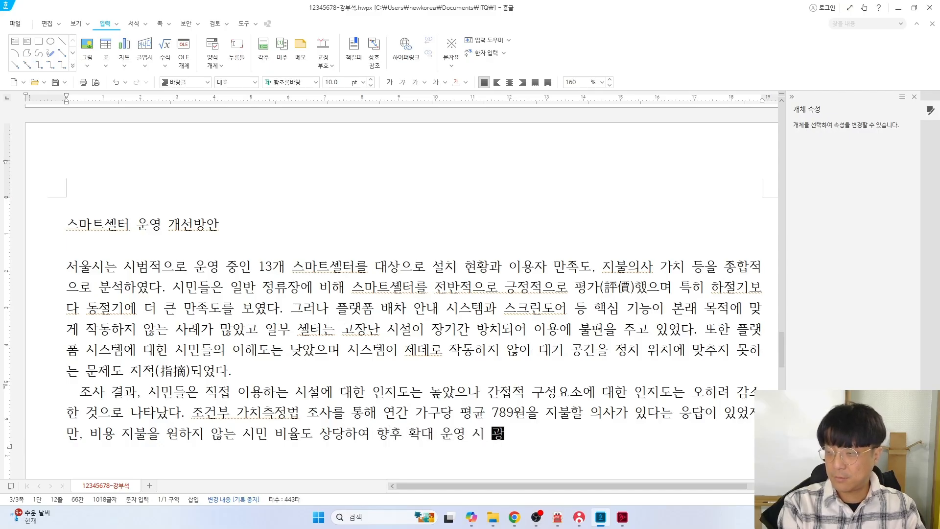
text(고 수입과 운영 )
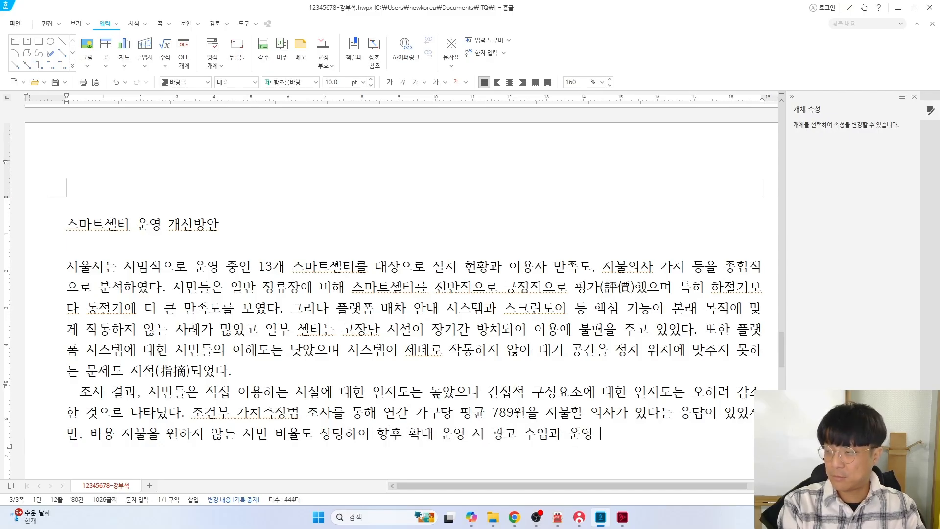
text(비용의 균형을)
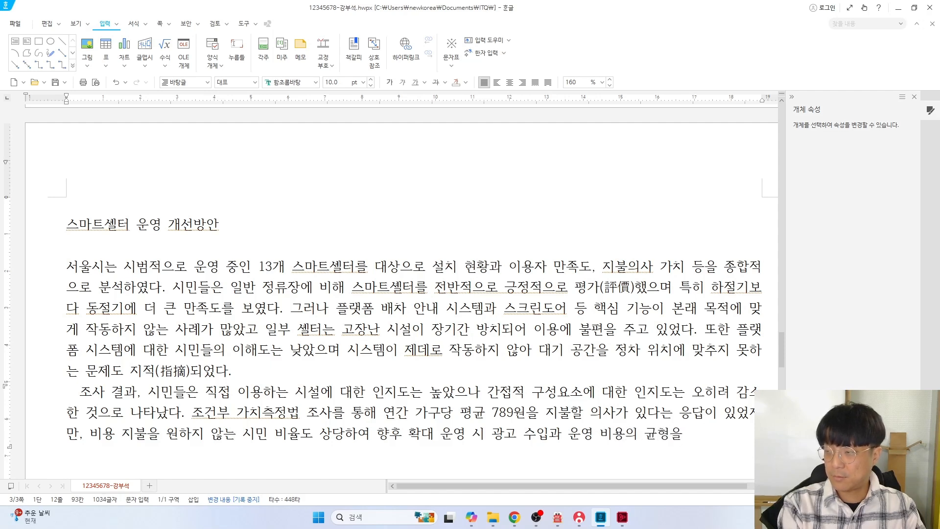
text( 면밀히 검토)
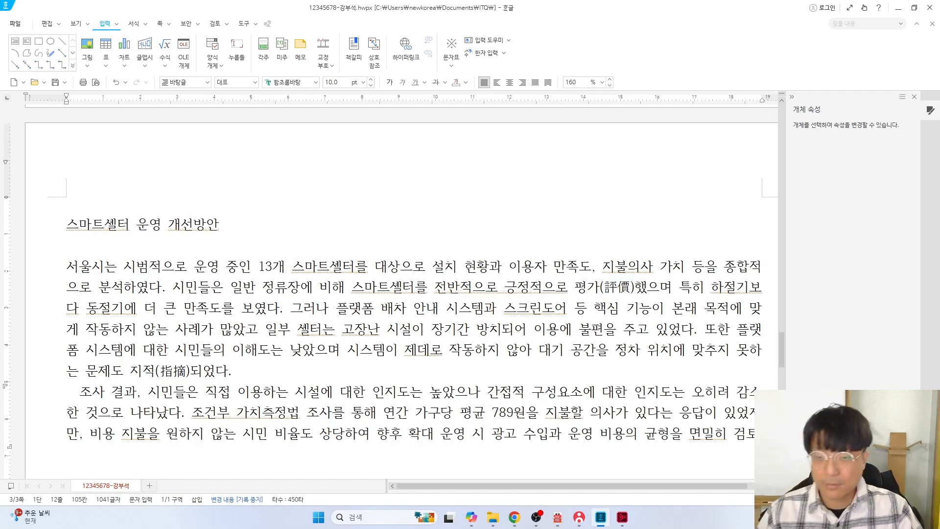
text(해야 한다. 본 연ㄱ)
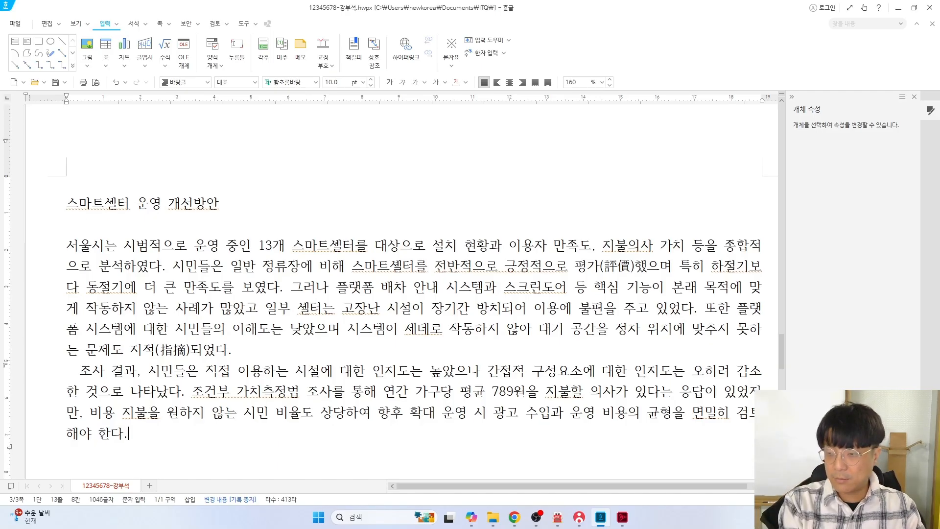
text(시민)
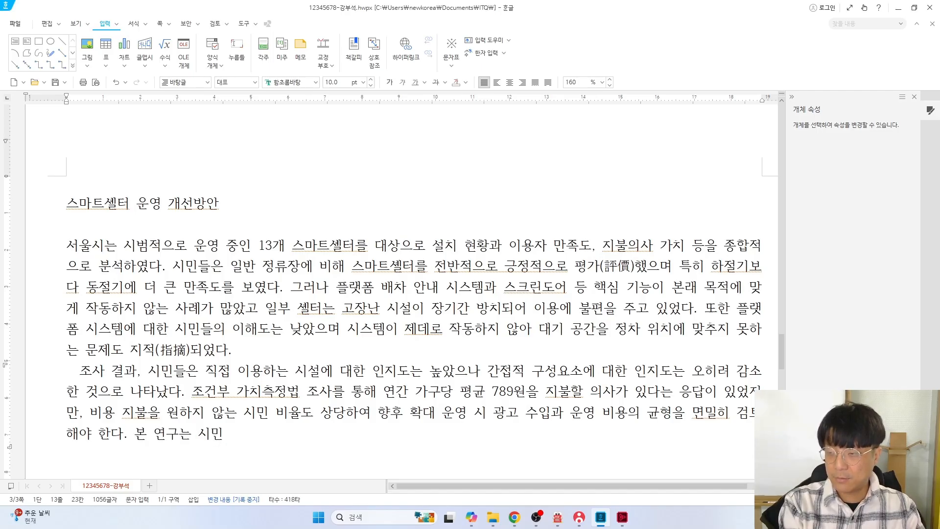
text( 만족도와 운영 효율을 함)
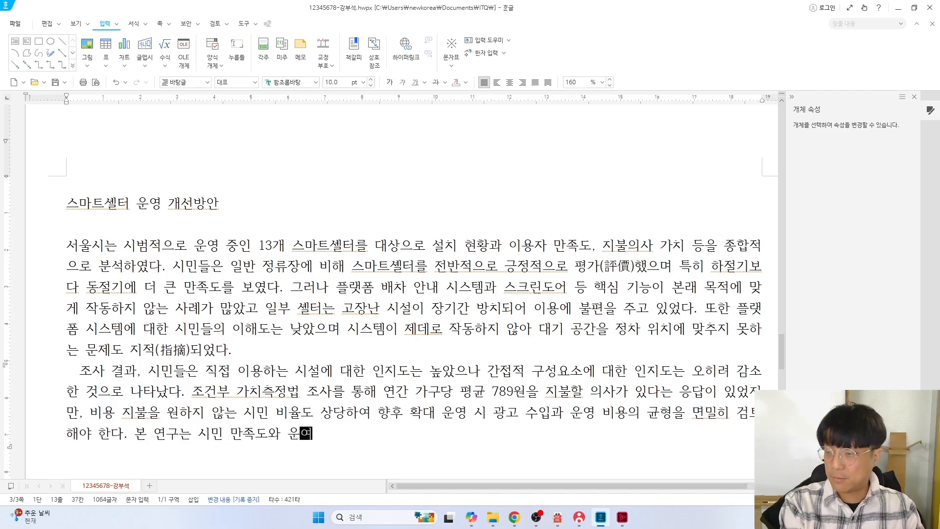
text(께 )
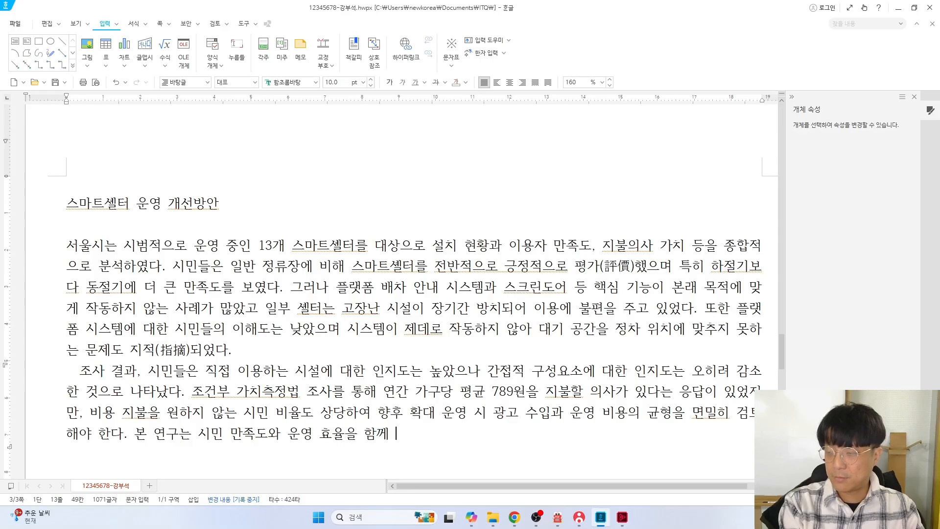
text(고려해 스마트 쉐)
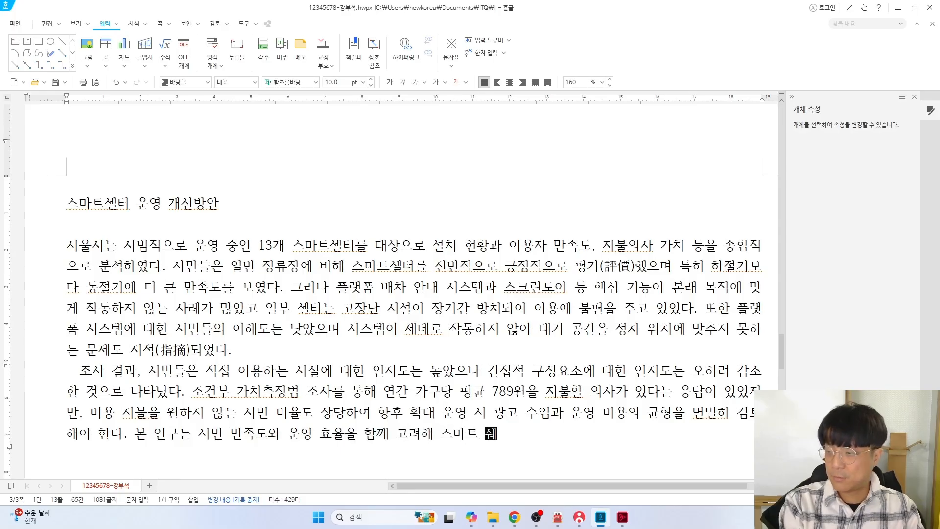
text(셀터의)
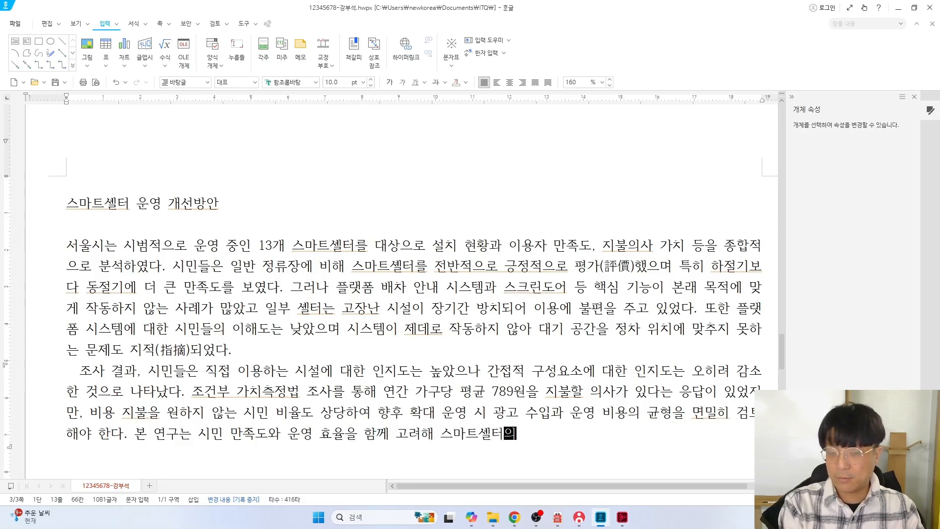
text( 기능을 개선하고 )
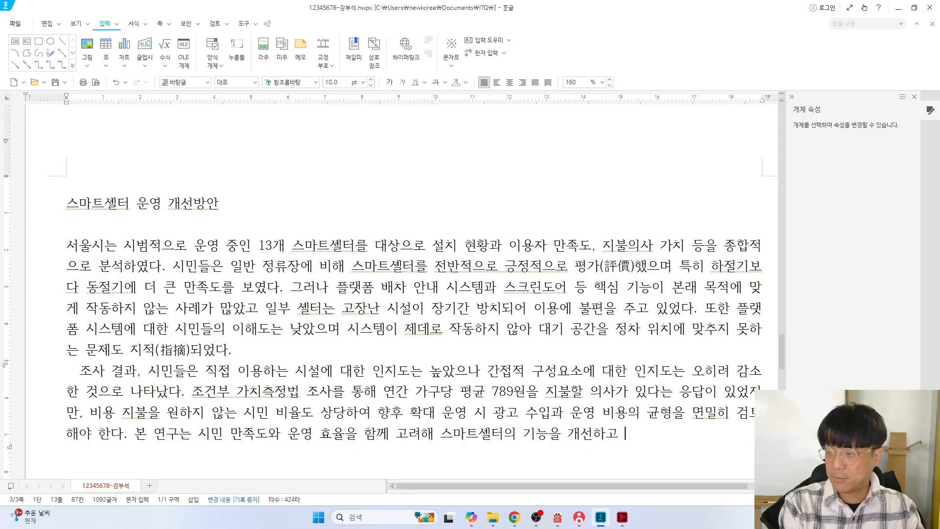
text(정책 바향을 정립하)
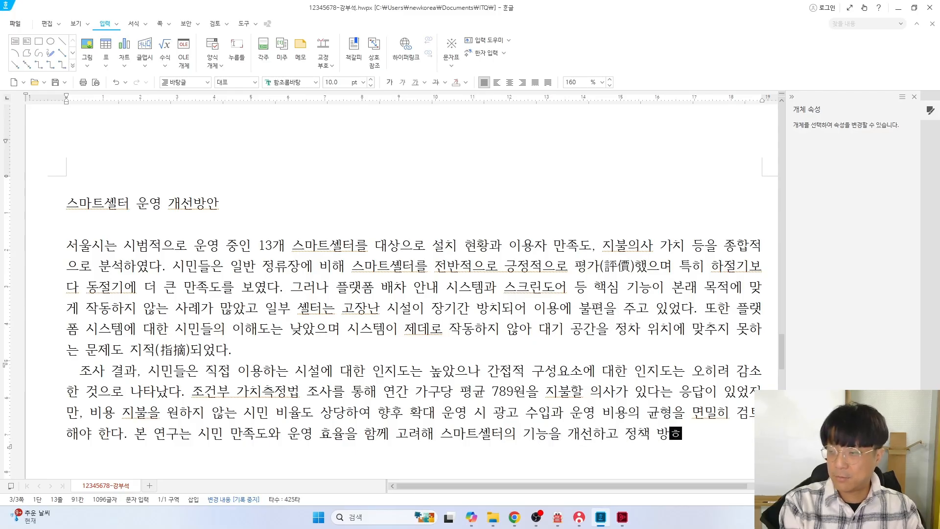
text(ㄹ 필요성을 제ㅅ)
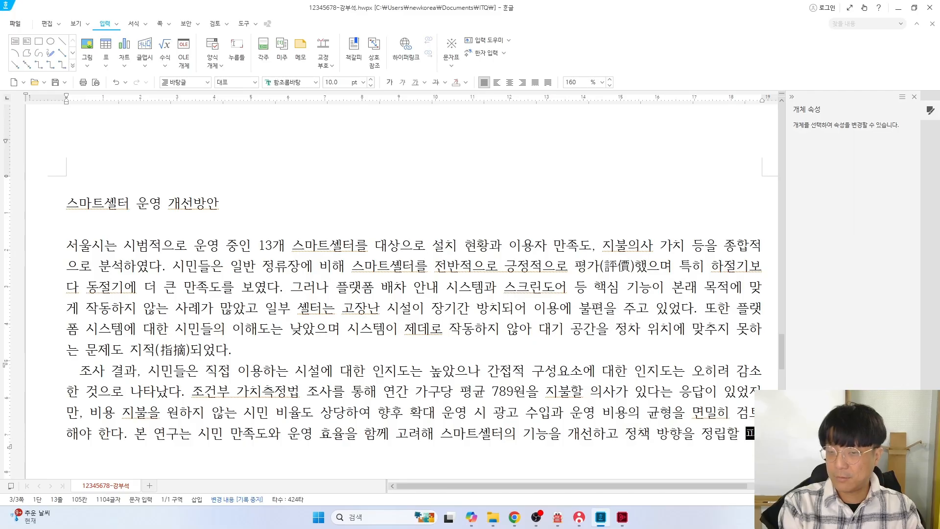
text(ㅣ하고 있다.)
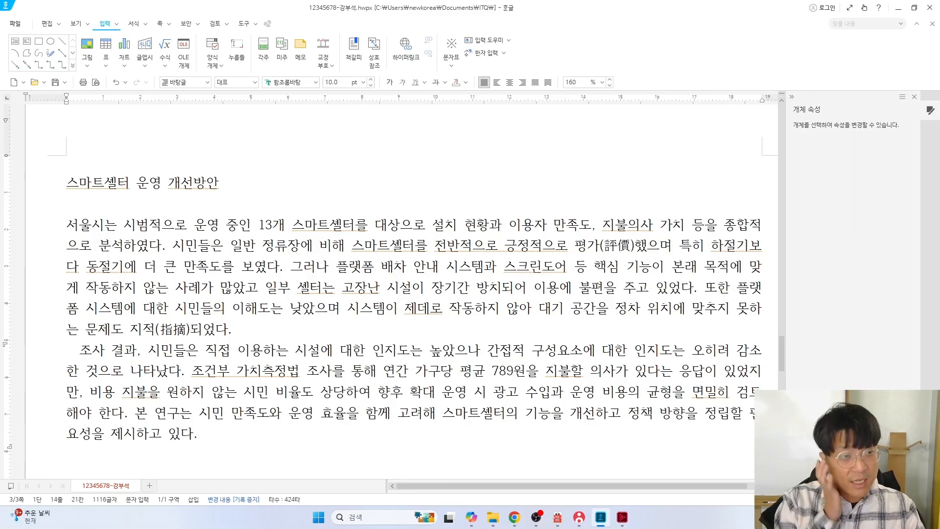
scroll(205, 335, down, 3)
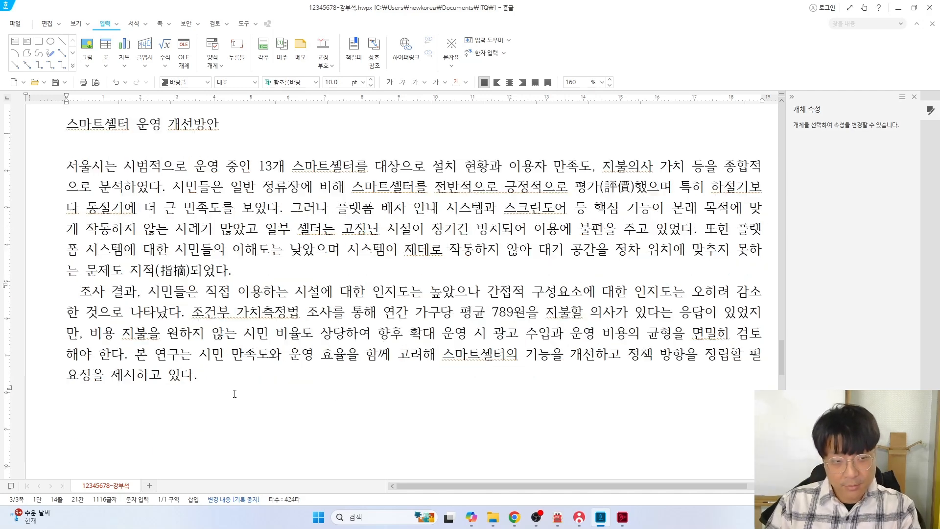
key(Return)
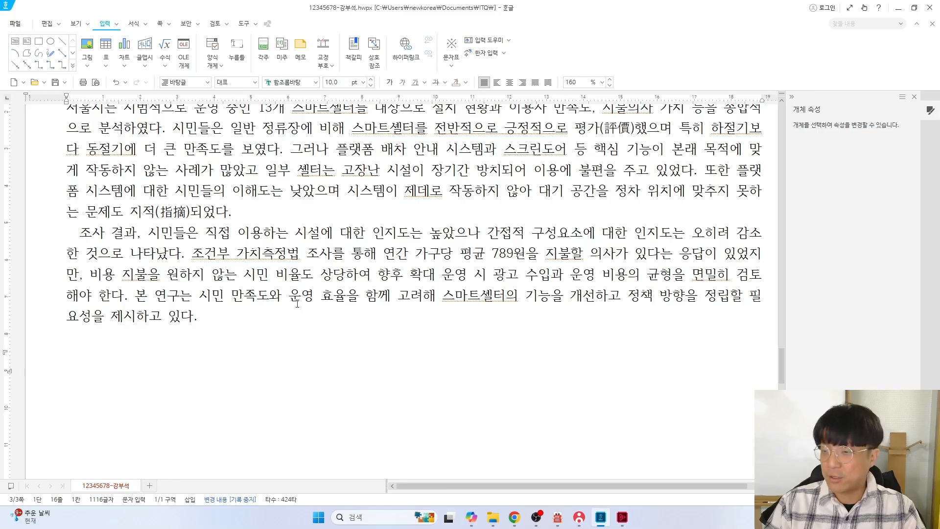
scroll(297, 304, up, 3)
key(alt+Tab)
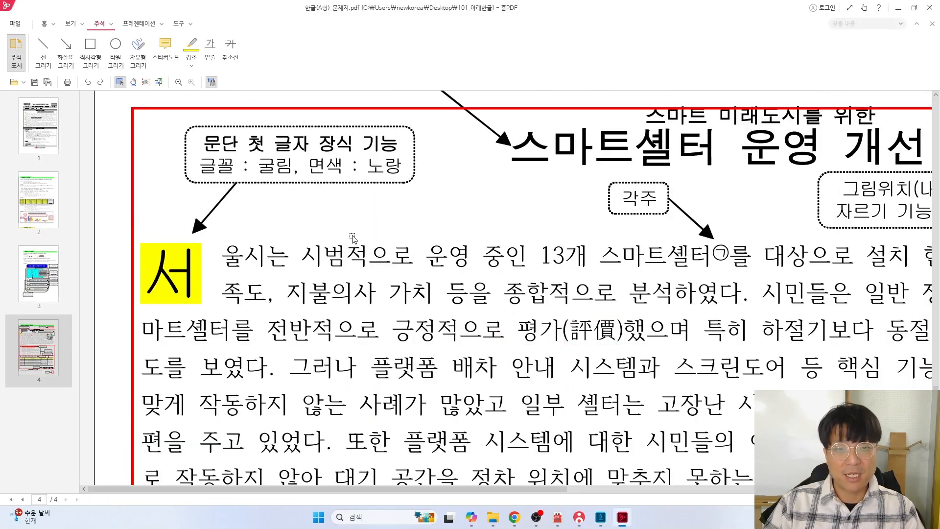
Remove the old red box and box the title spec 돋움, 18pt, 진하게, 가운데 정렬
scroll(353, 238, down, 2)
click(462, 220)
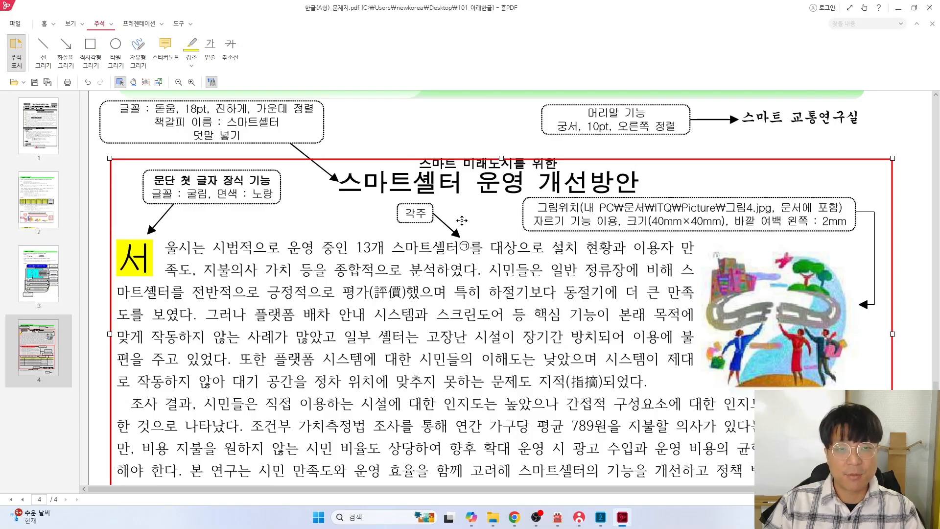
scroll(462, 220, down, 2)
key(ctrl+z)
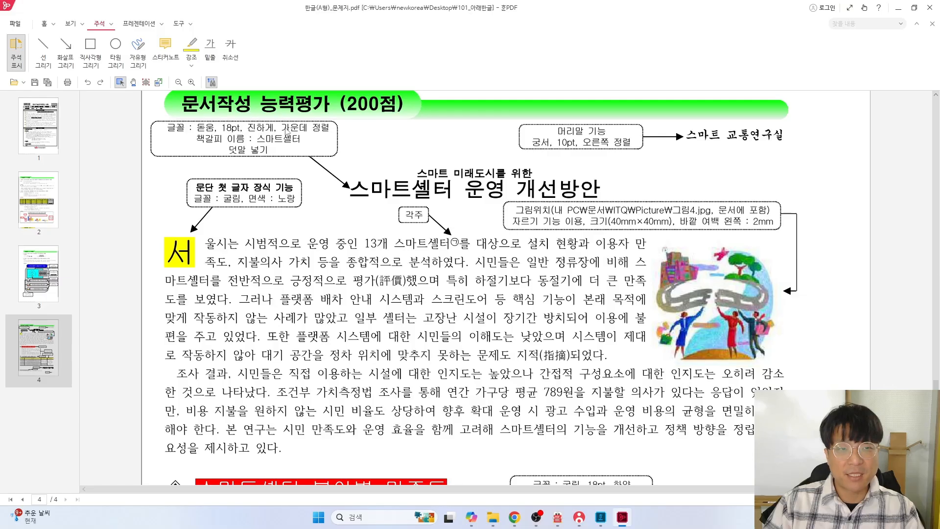
click(90, 51)
drag(192, 119, 333, 135)
Set the title 스마트셀터 운영 개선방안 to 돋움, 18 pt, bold and centred
key(alt+Tab)
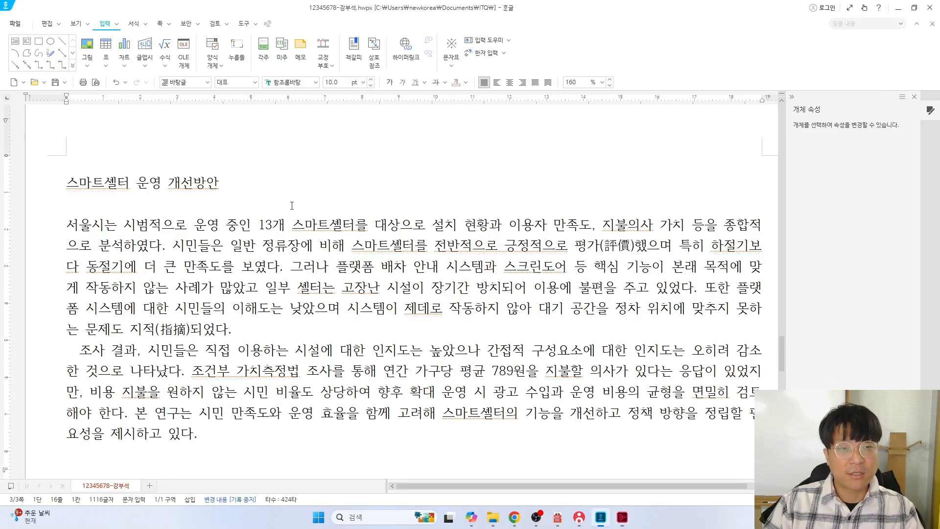
drag(228, 178, 35, 183)
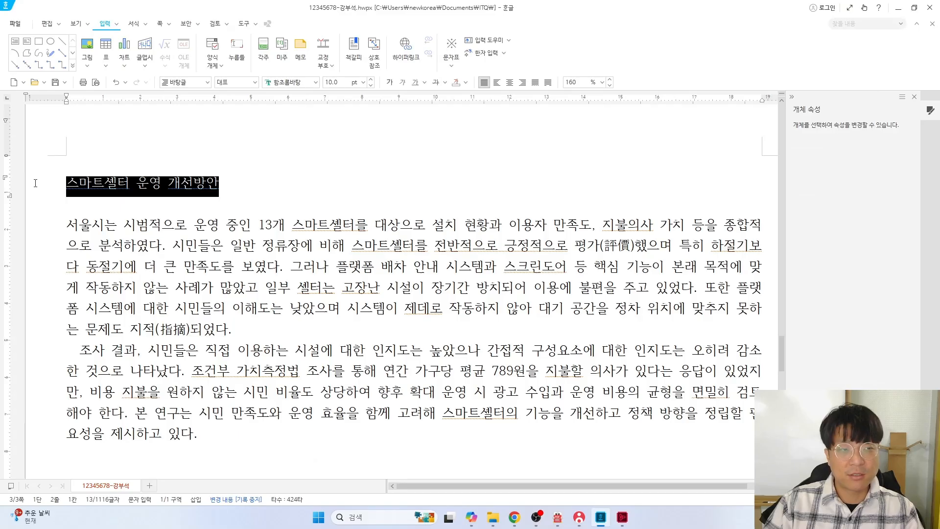
click(317, 83)
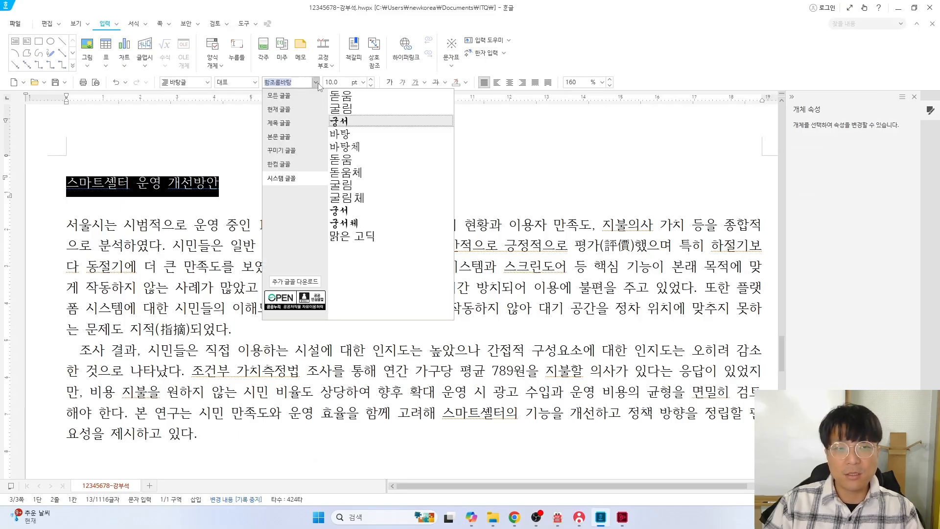
click(352, 100)
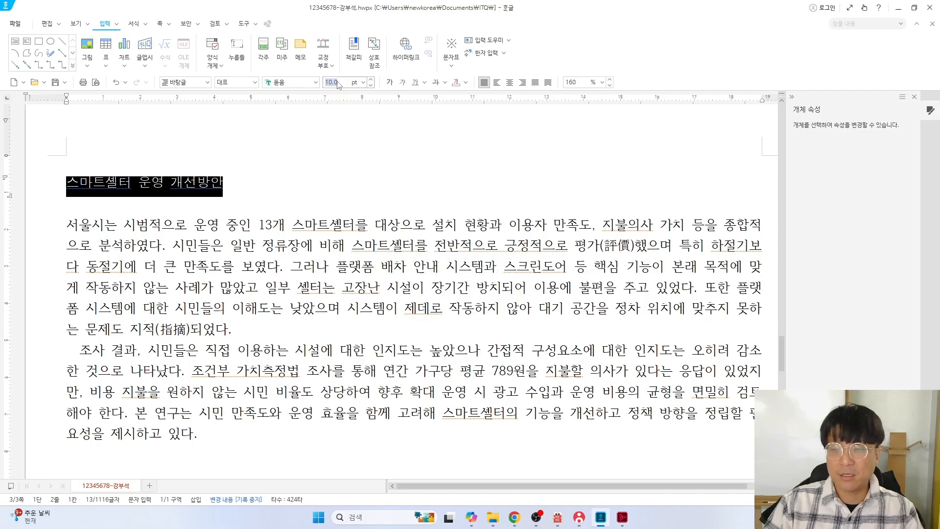
click(338, 82)
text(18)
key(Return)
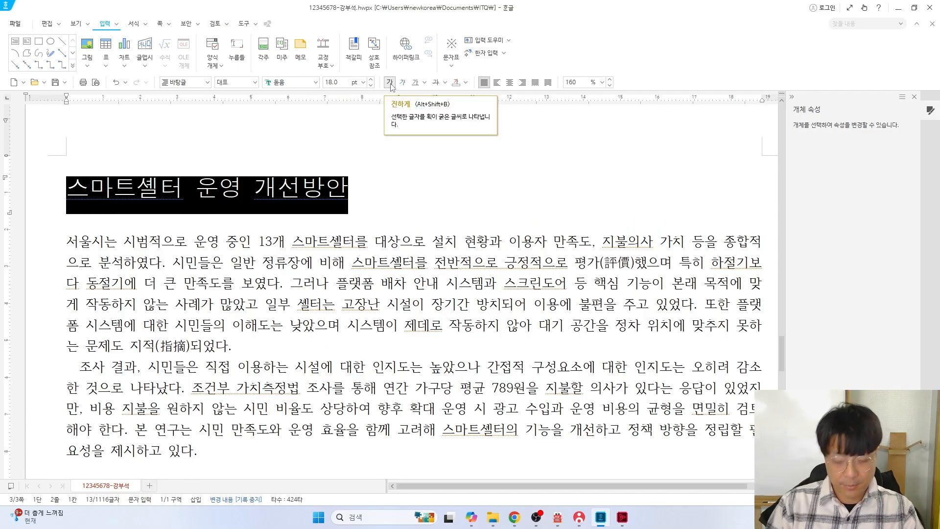
click(390, 84)
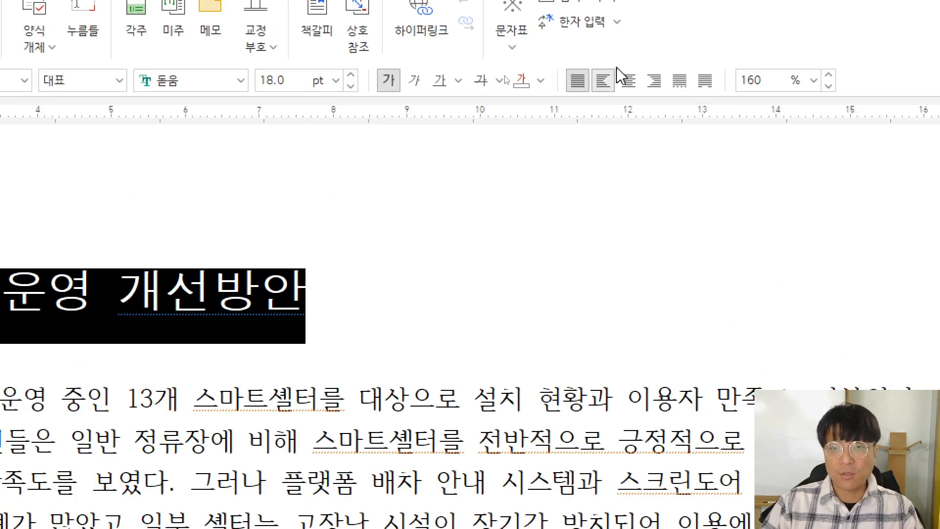
click(628, 80)
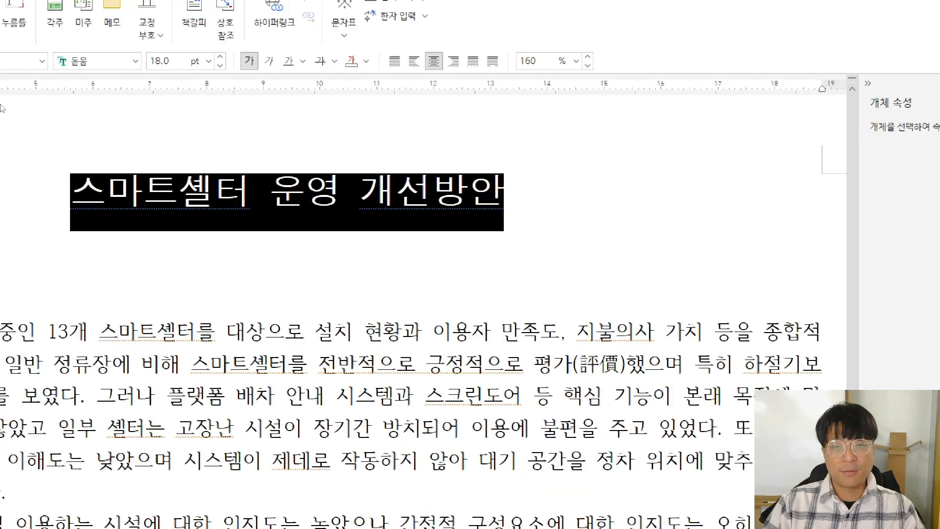
key(alt+Tab)
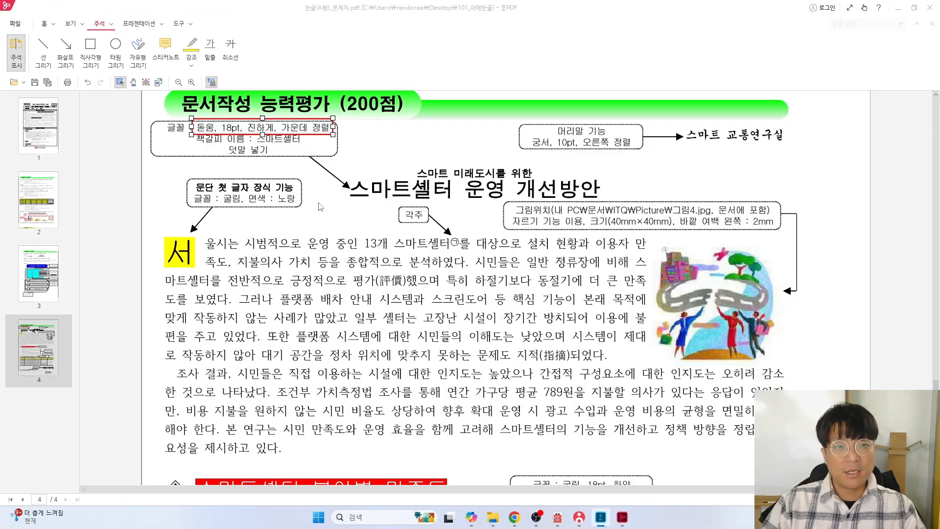
Undo the previous mark and draw a red box around 책갈피 이름 : 스마트셀터
key(ctrl+z)
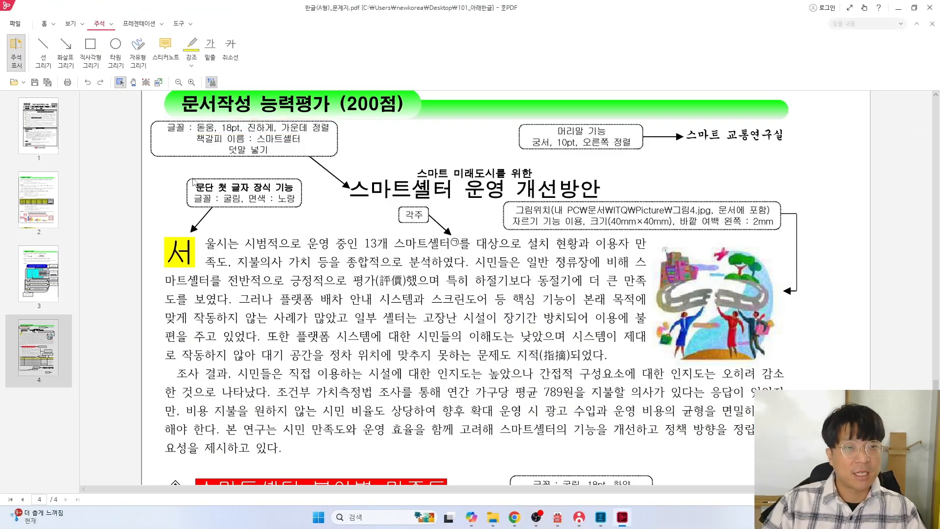
scroll(189, 177, up, 3)
drag(434, 488, 298, 471)
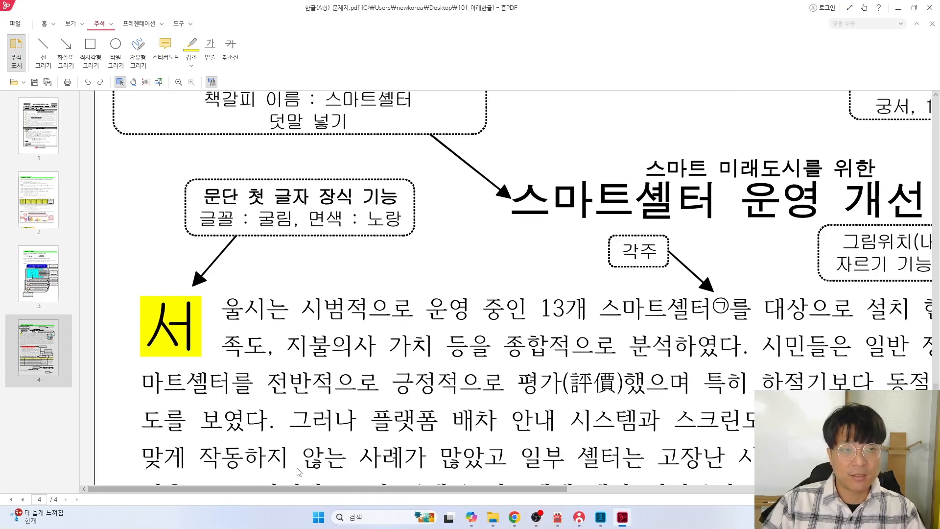
scroll(255, 343, up, 2)
click(90, 46)
drag(202, 183, 411, 210)
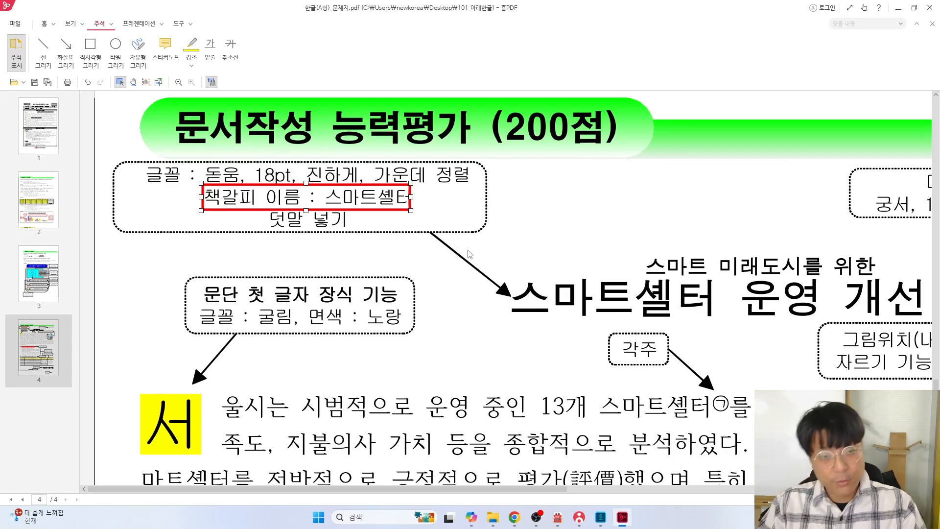
Back in the Hangul document, reselect the whole report title
key(alt+Tab)
click(290, 172)
drag(282, 172, 646, 173)
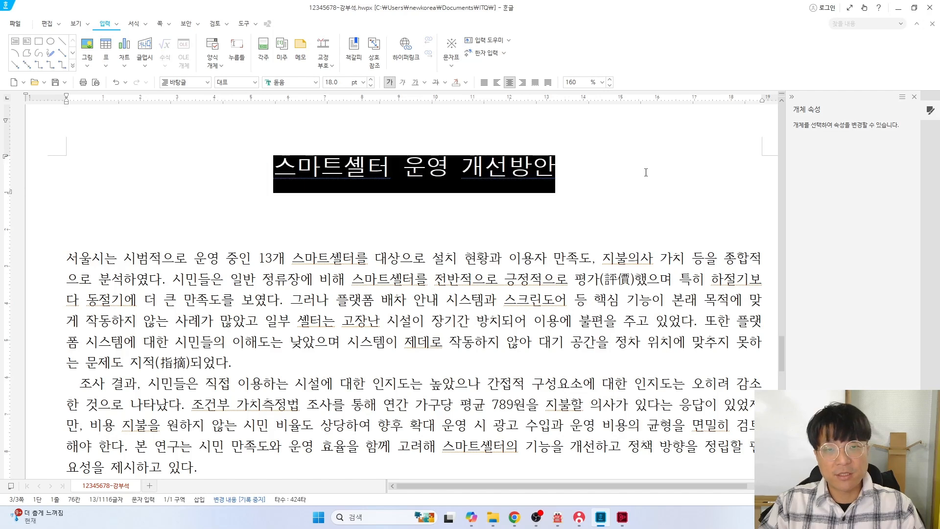
Insert a bookmark named 스마트셀터 at the start of the report title
click(274, 168)
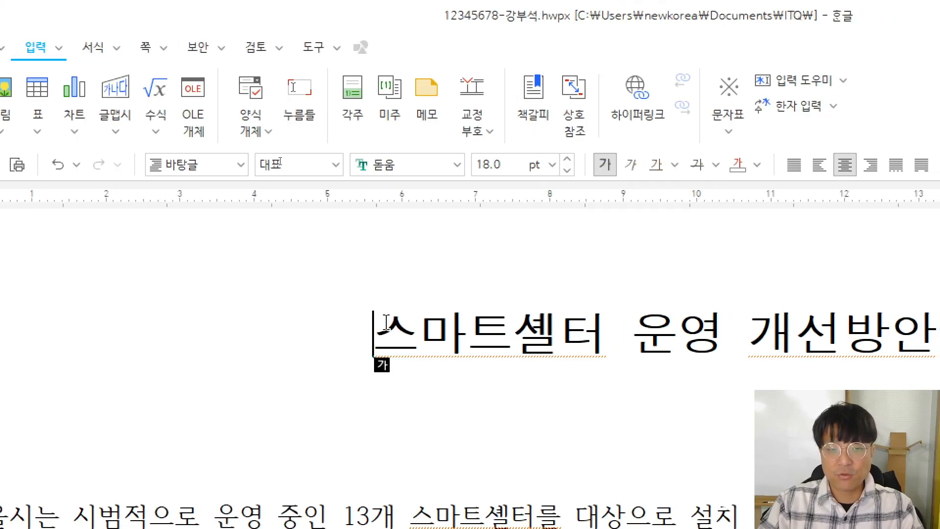
click(535, 83)
drag(647, 310, 465, 275)
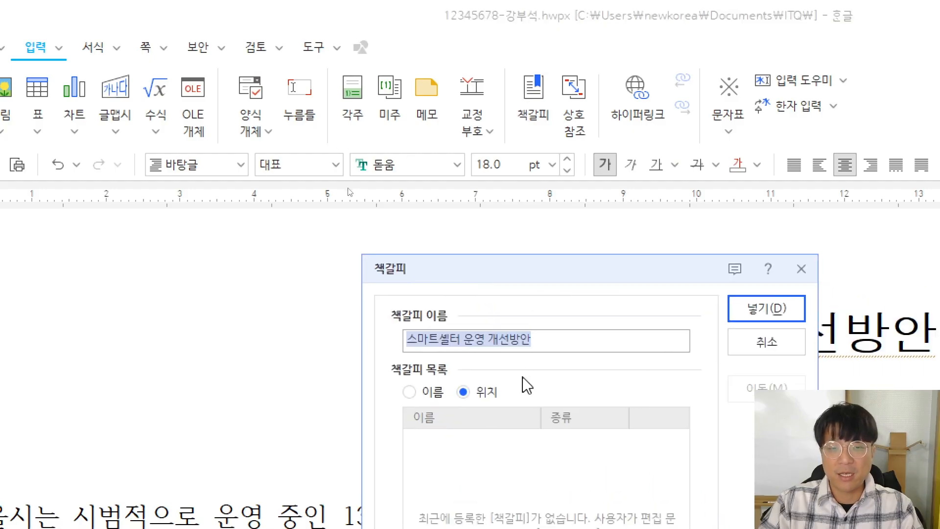
key(alt+Tab)
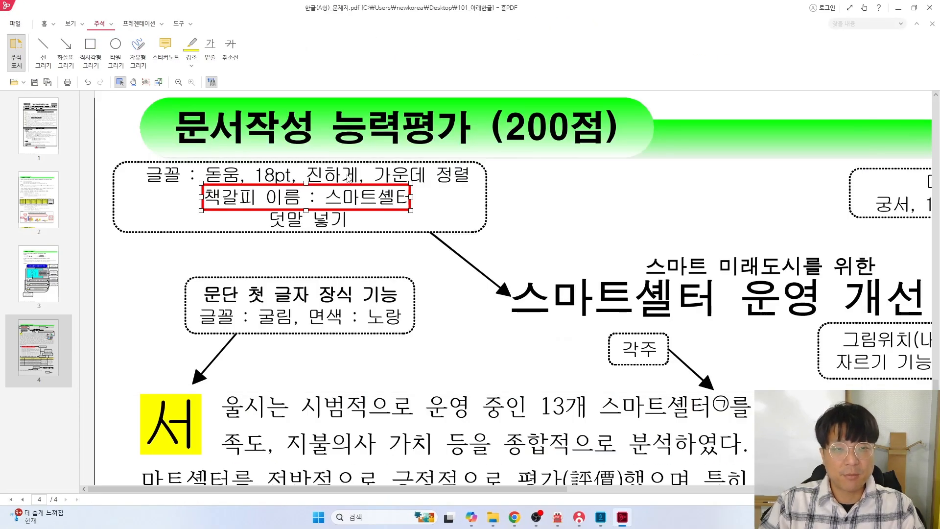
key(alt+Tab)
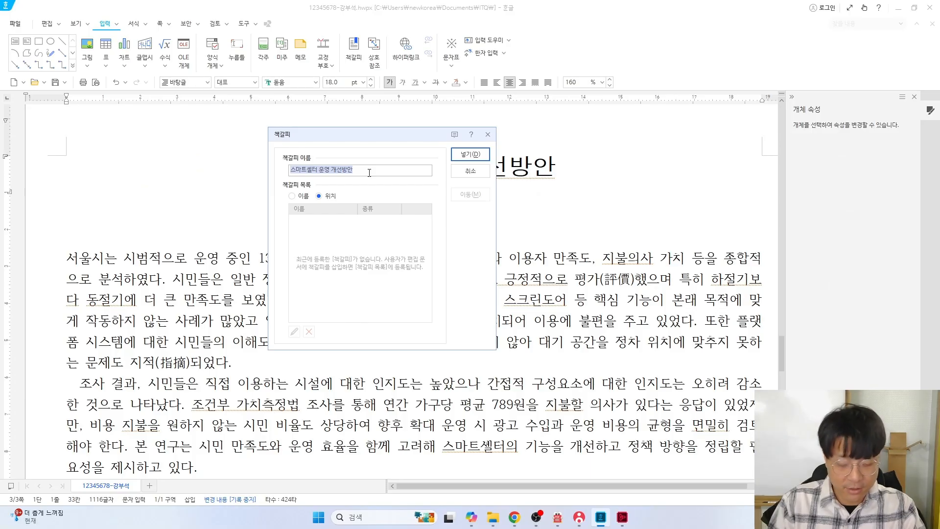
text(ㅂ)
key(BackSpace)
key(BackSpace)
key(BackSpace)
text(스마트셀터)
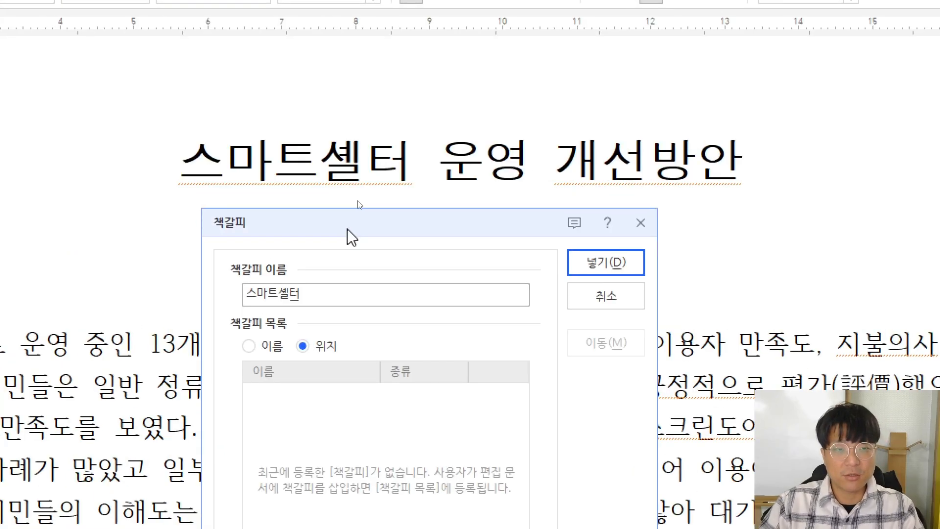
click(582, 262)
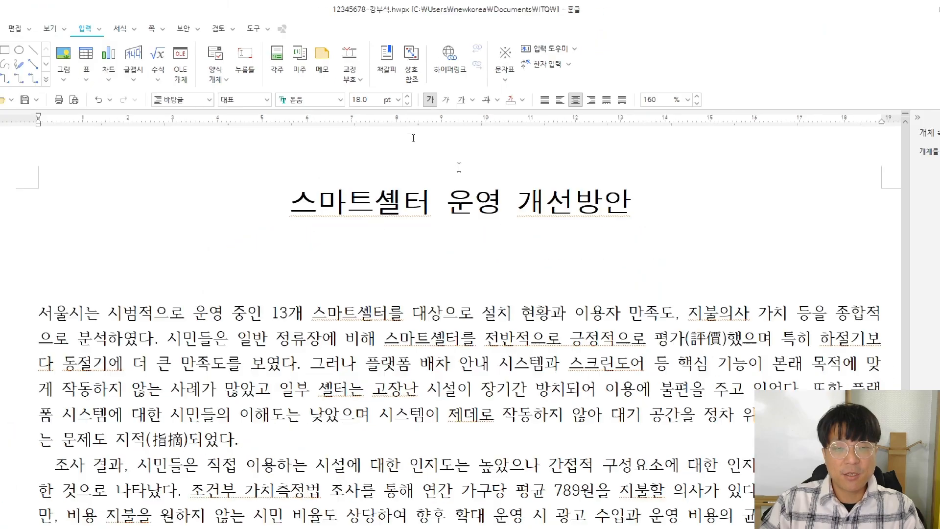
Read the exam's logo-hyperlink requirement, then scroll the document to the 123주식회사 logo
key(alt+Tab)
scroll(563, 213, down, 3)
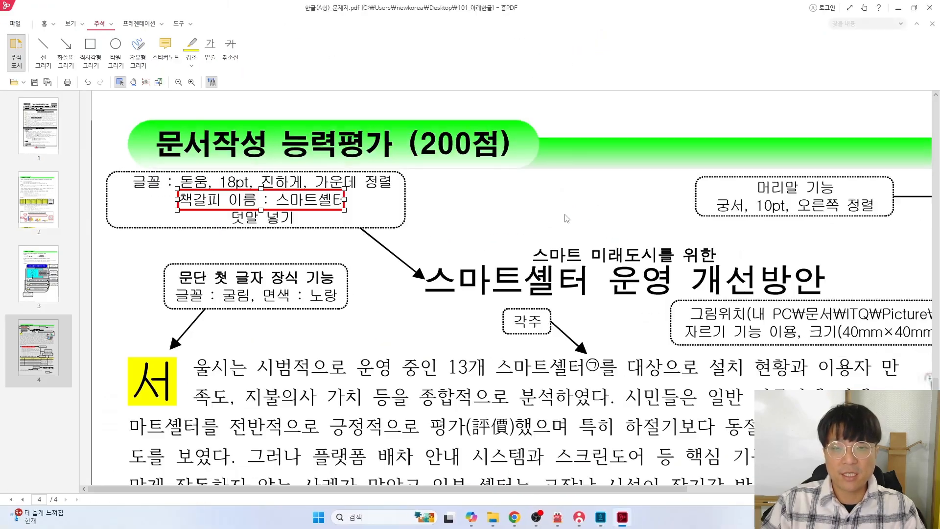
scroll(694, 212, up, 6)
scroll(664, 217, up, 4)
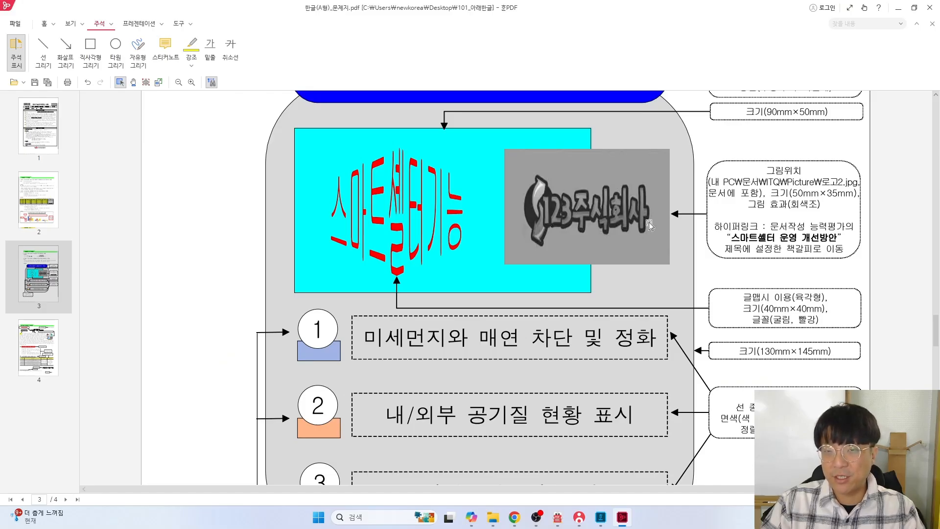
key(alt+Tab)
scroll(503, 287, up, 5)
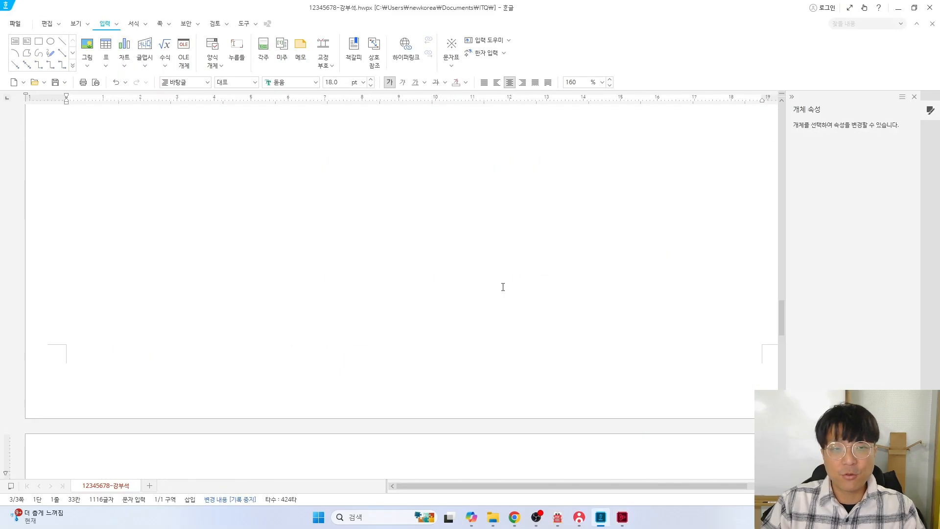
scroll(503, 287, up, 8)
scroll(476, 192, up, 1)
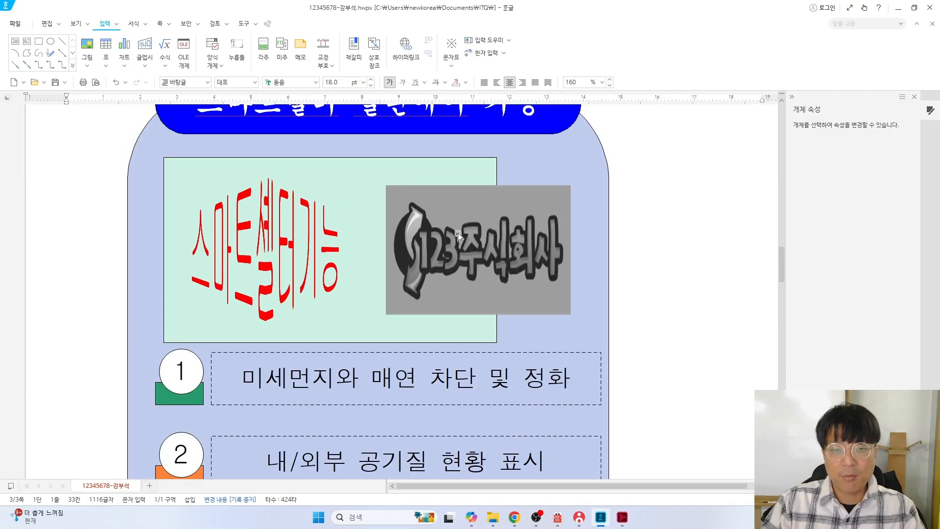
Hyperlink the 123주식회사 logo picture to the 스마트셀터 bookmark in this Hangul document
right_click(466, 226)
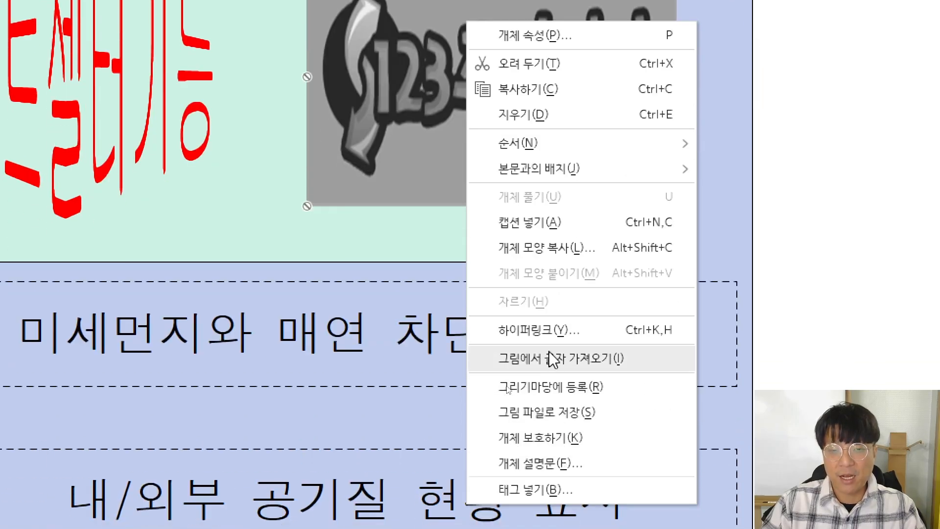
click(545, 331)
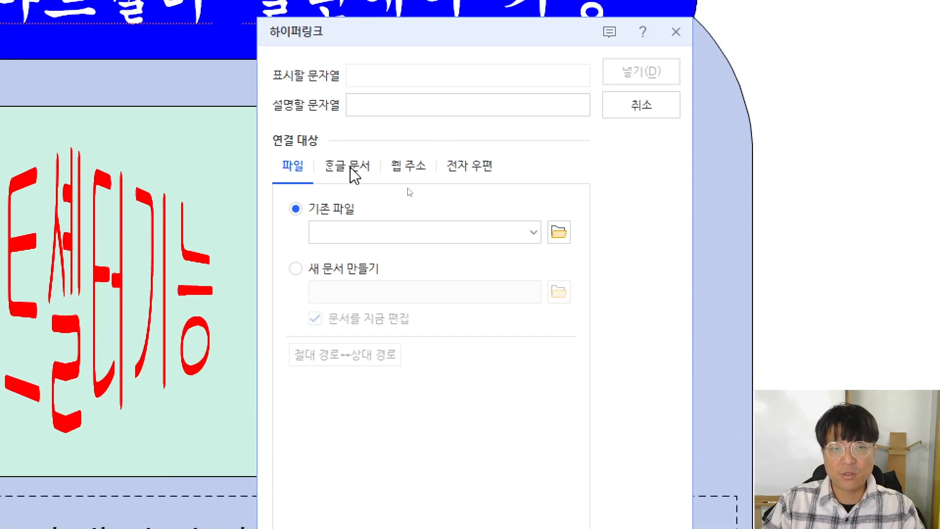
click(353, 175)
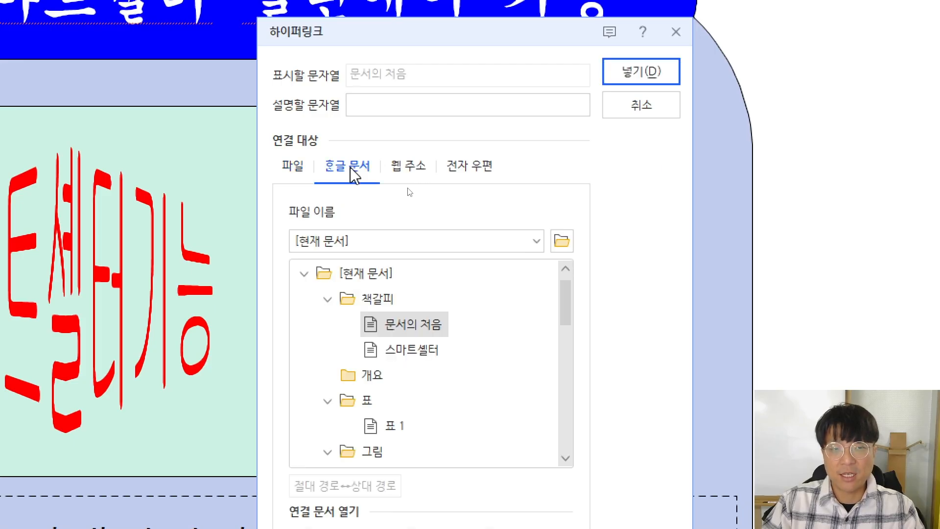
click(397, 350)
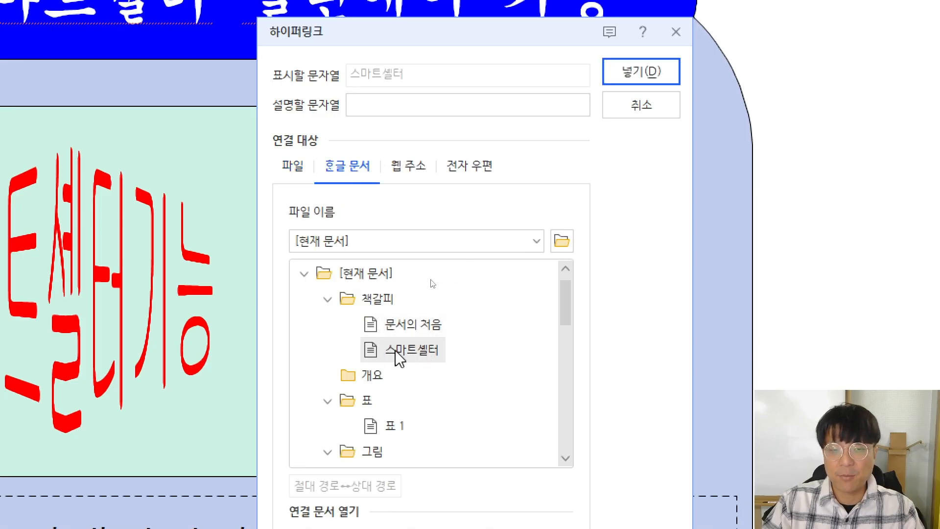
click(638, 75)
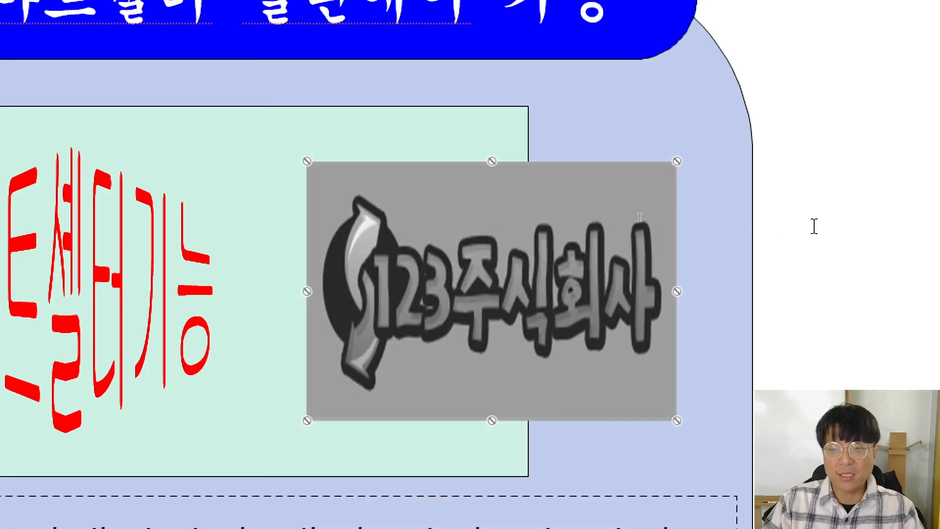
Follow the logo's link to confirm it jumps to the 스마트셀터 report title
click(814, 226)
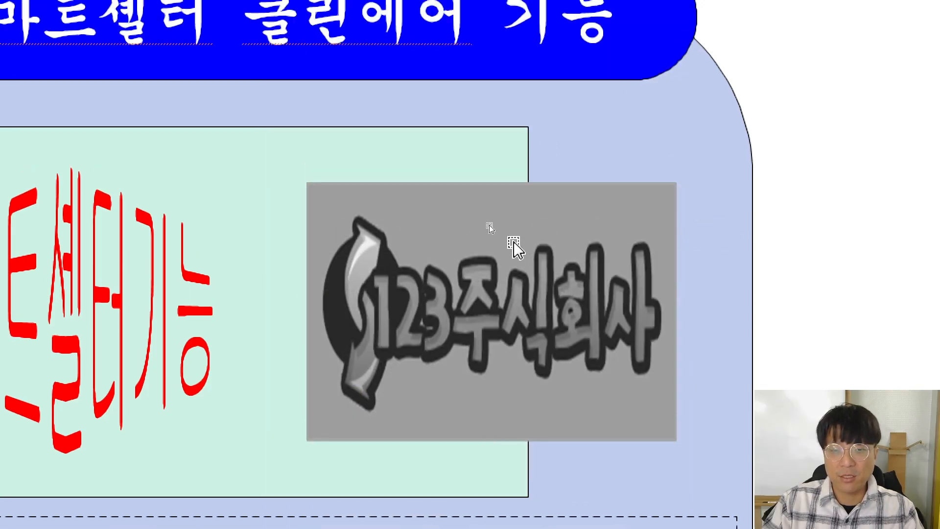
mouse_move(514, 245)
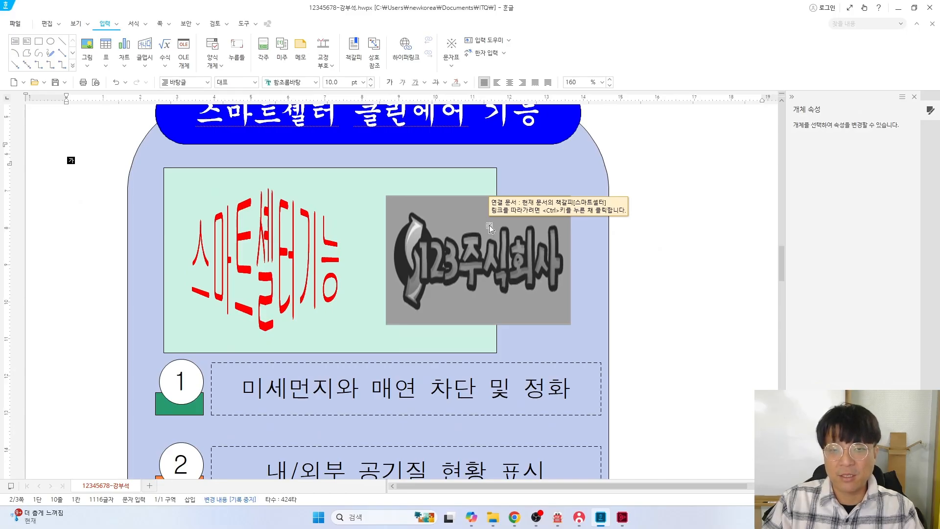
ctrl+click(491, 230)
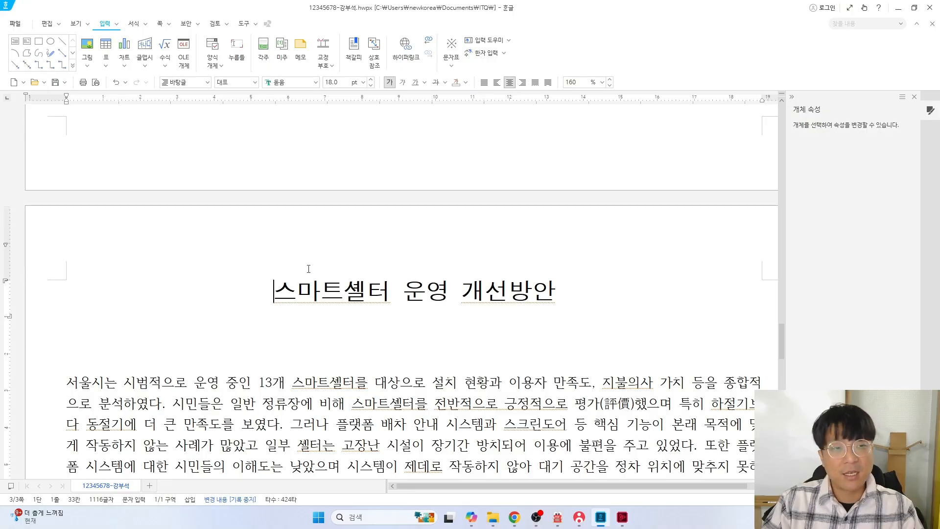
Undo the last rectangle markup on the exam sheet PDF
key(alt+Tab)
scroll(238, 255, up, 1)
scroll(238, 255, down, 10)
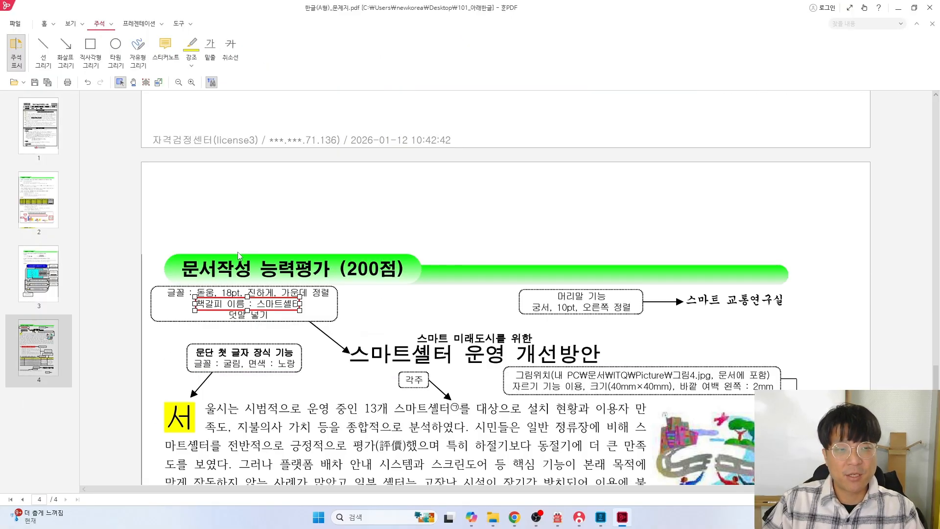
scroll(235, 255, down, 2)
scroll(233, 254, up, 3)
scroll(215, 221, down, 2)
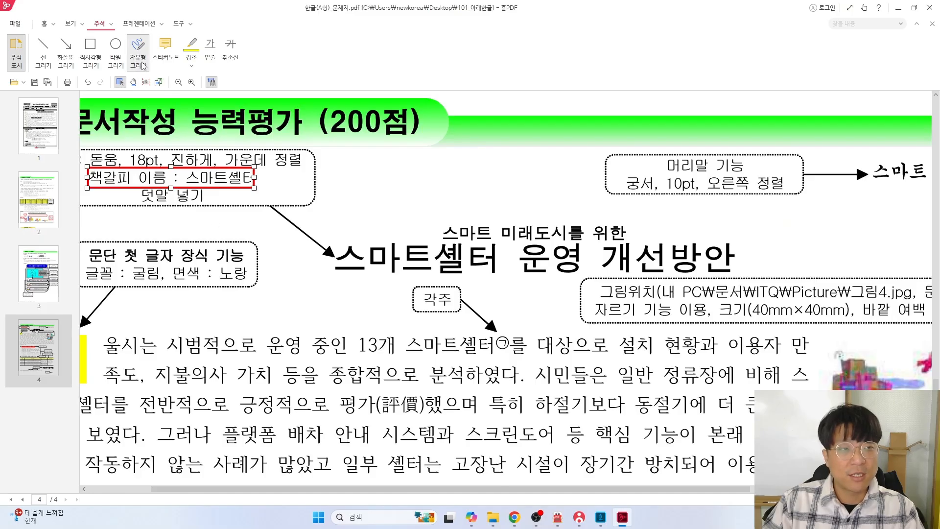
key(ctrl+z)
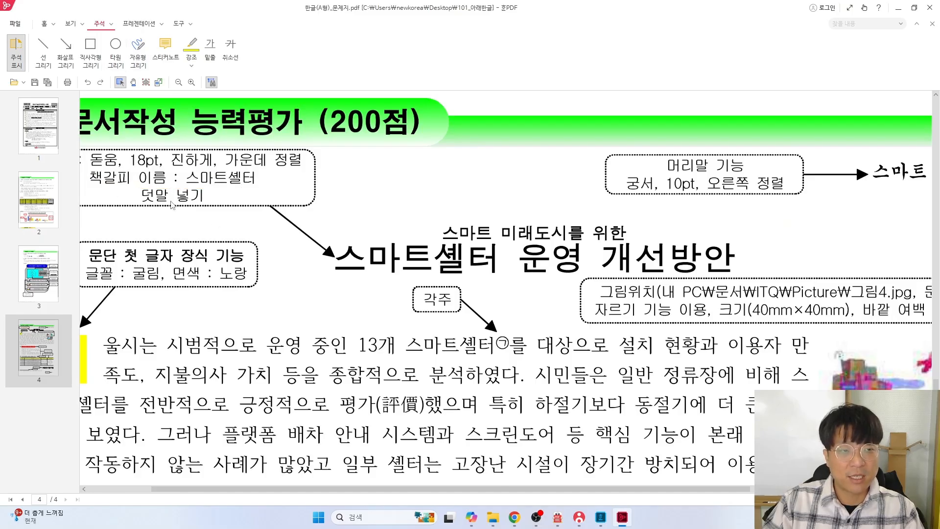
Draw red rectangles around the 덧말 넣기 note and the title 스마트셀터 운영 개선방안
click(90, 52)
drag(138, 185, 197, 206)
click(90, 52)
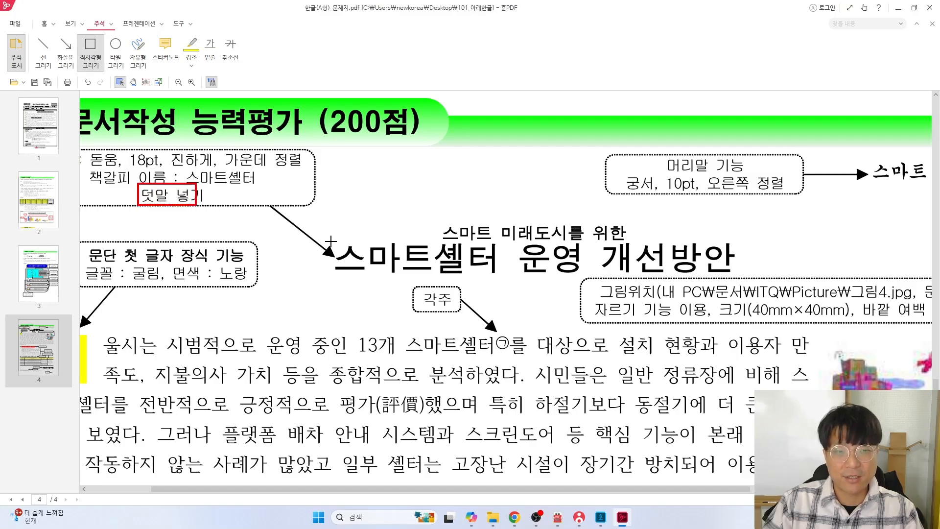
drag(333, 243, 738, 276)
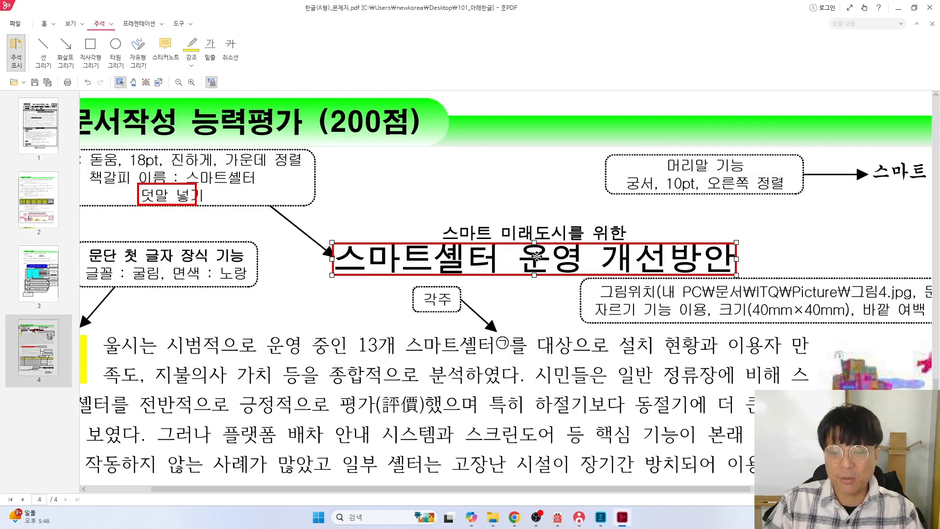
key(alt+Tab)
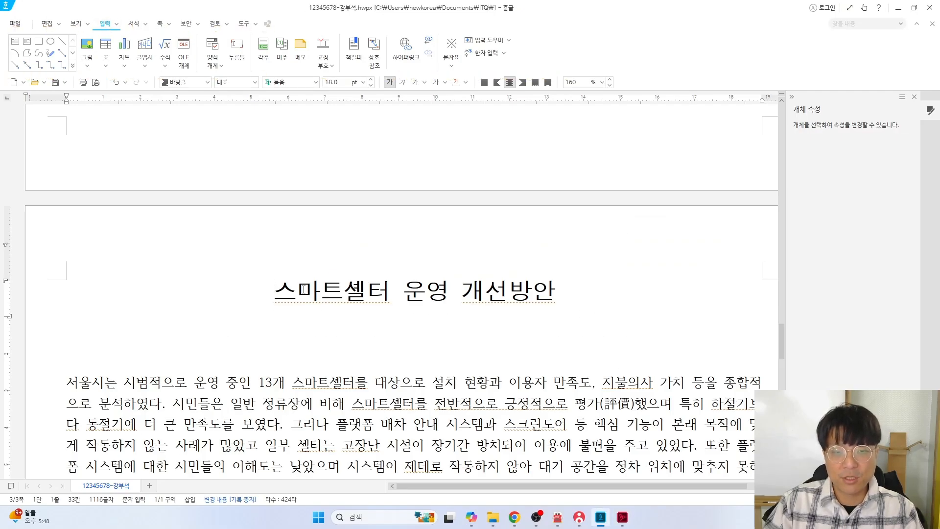
Select the title line and bring up 덧말 넣기, checking the required ruby text in the PDF
triple_click(304, 289)
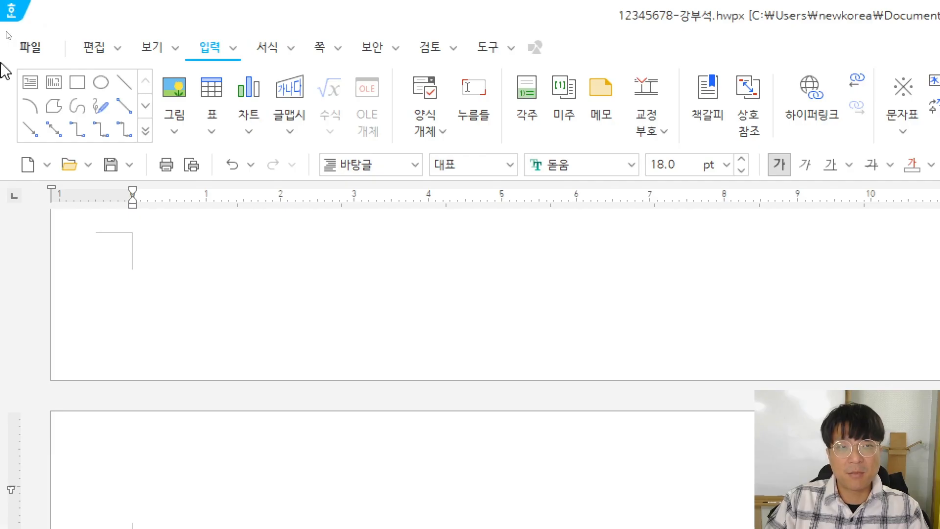
click(234, 48)
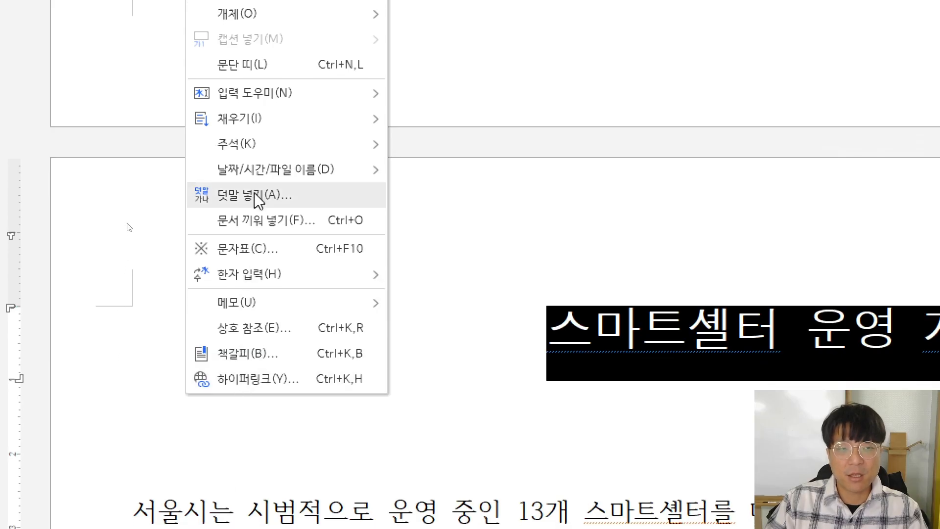
click(258, 196)
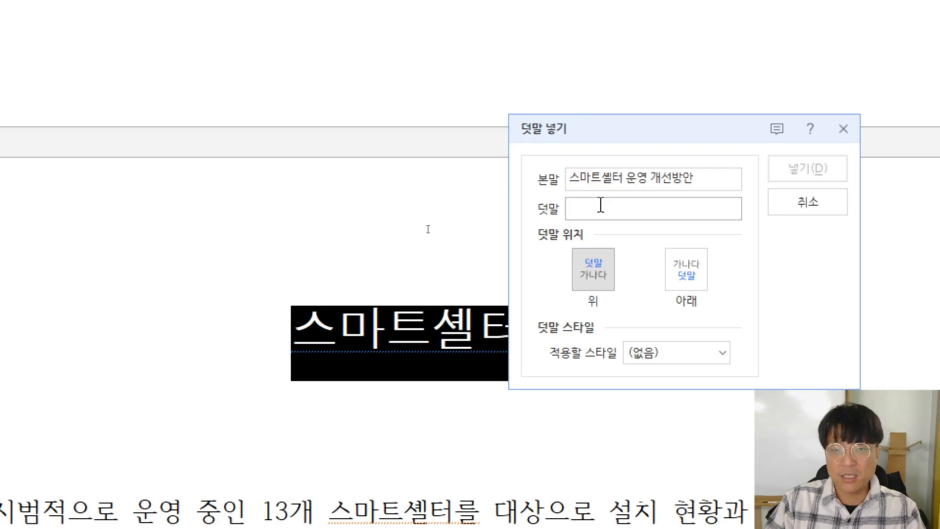
key(shift+Tab)
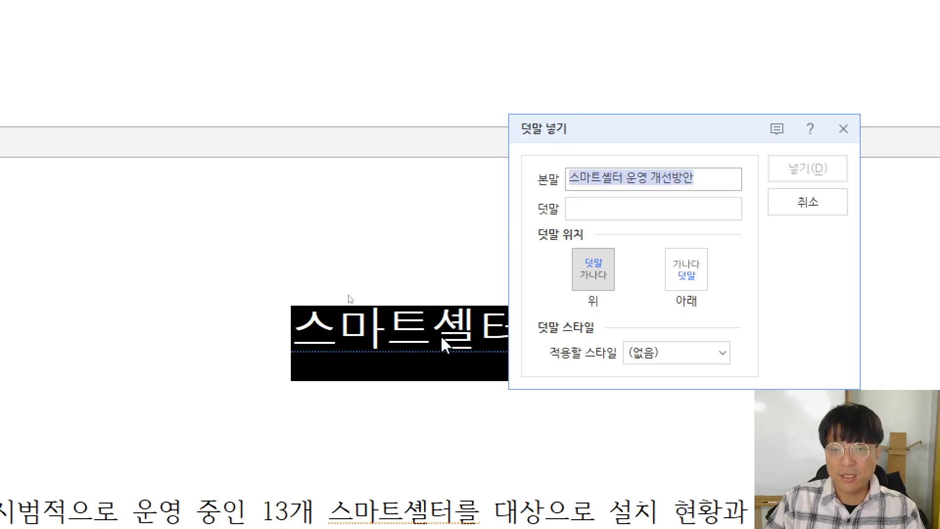
click(609, 208)
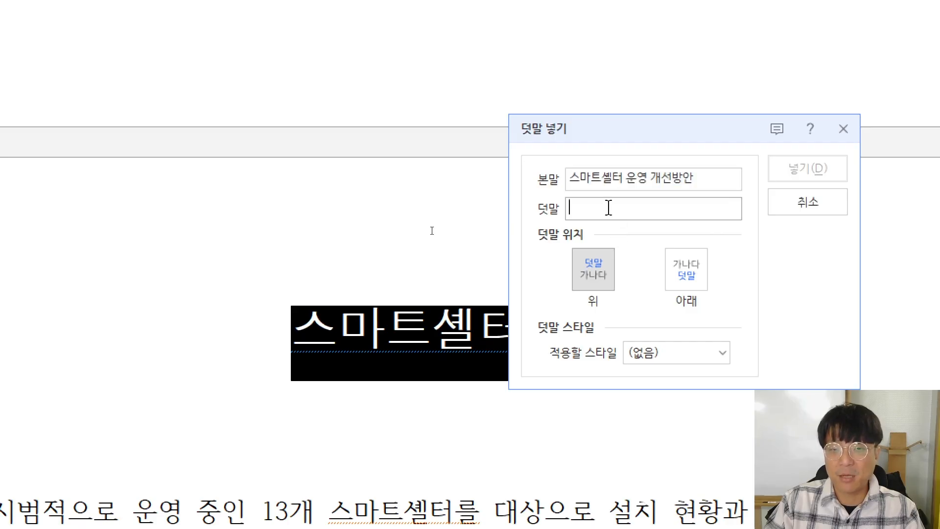
key(alt+Tab)
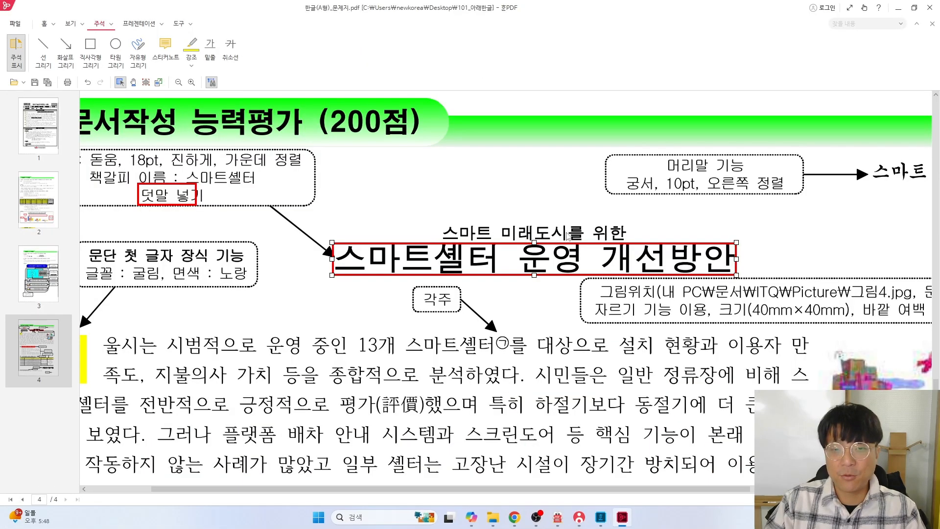
key(alt+Tab)
Insert 스마트 미래도시를 위한 as ruby text above the title and delete the blank line below
text(t)
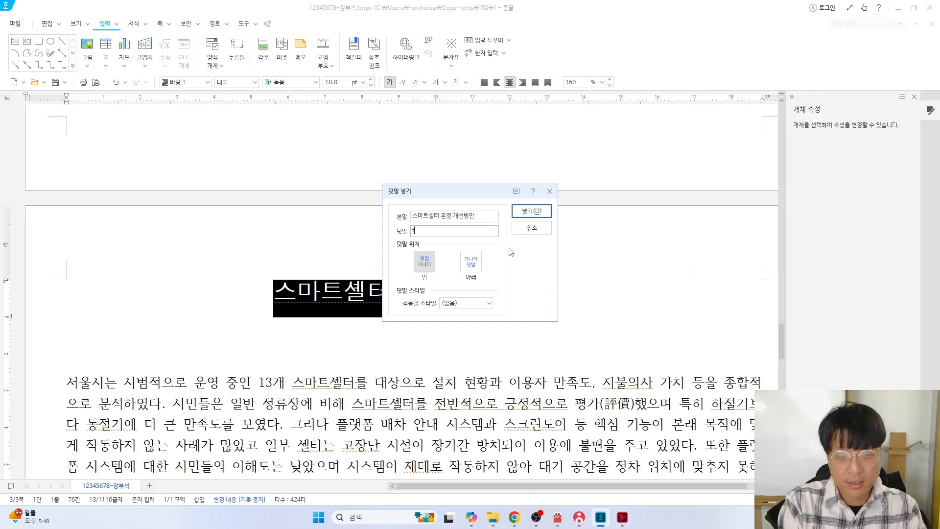
text(ㅅ)
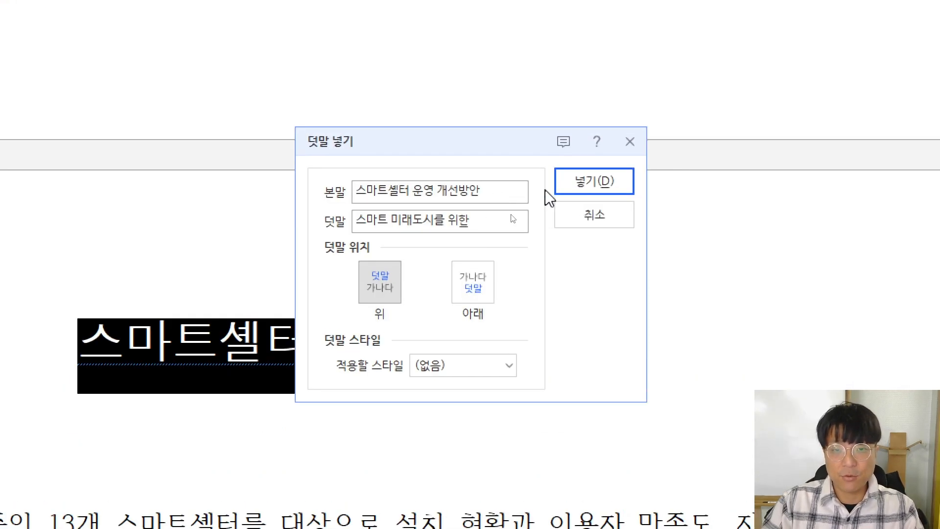
click(531, 210)
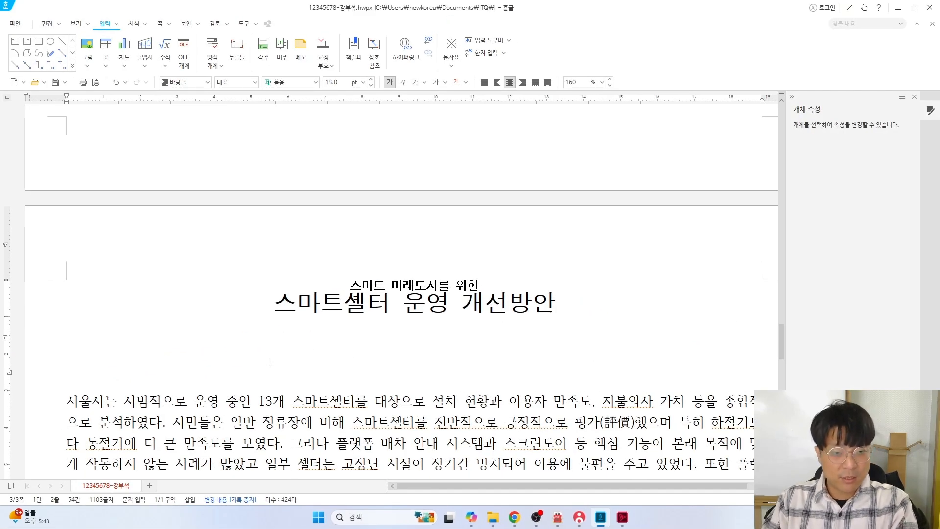
key(BackSpace)
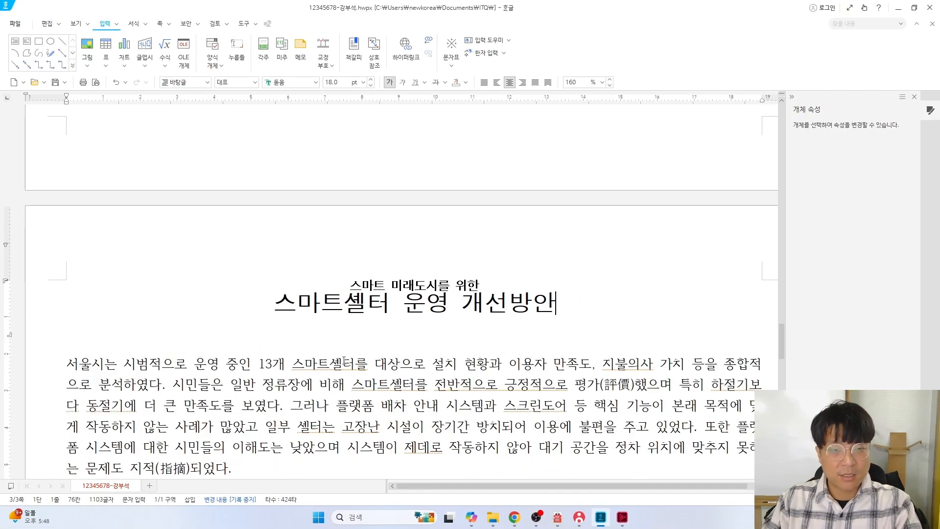
Place the caret at the body paragraph's first character 서, checking the exam sheet
click(69, 363)
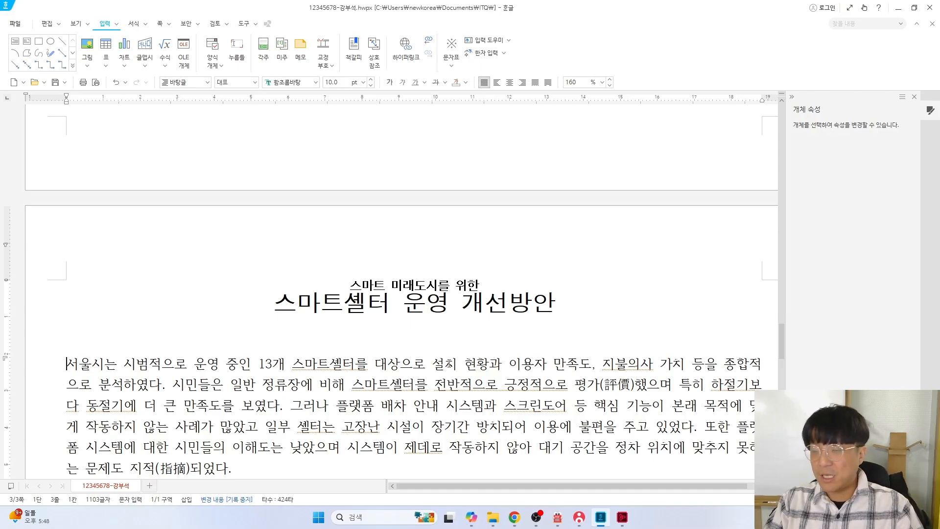
key(alt+Tab)
drag(327, 490, 231, 487)
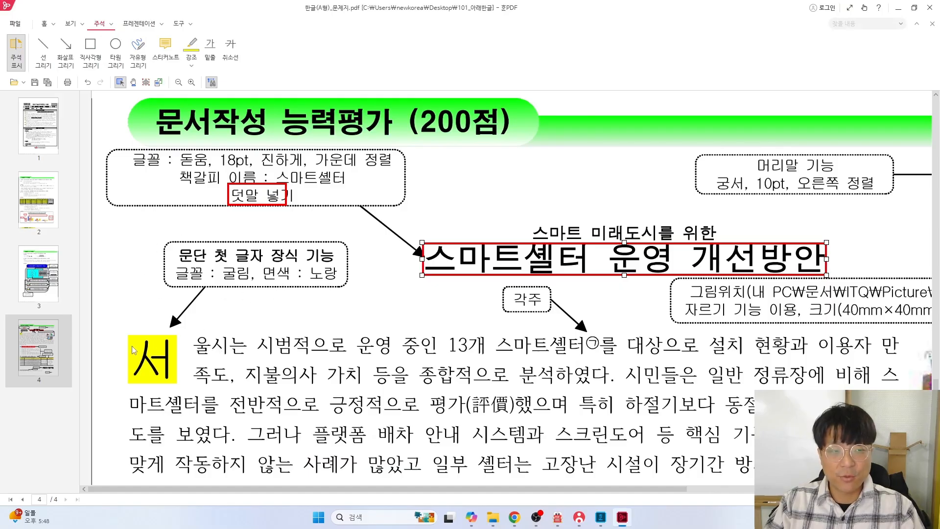
key(alt+Tab)
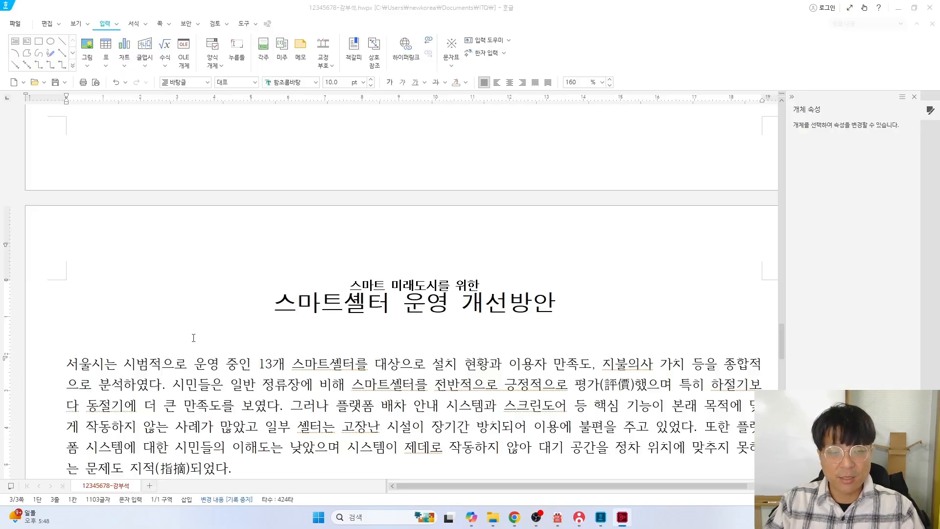
mouse_move(76, 364)
mouse_down()
mouse_move(94, 371)
mouse_move(69, 364)
mouse_move(85, 363)
mouse_move(77, 363)
mouse_up()
click(116, 342)
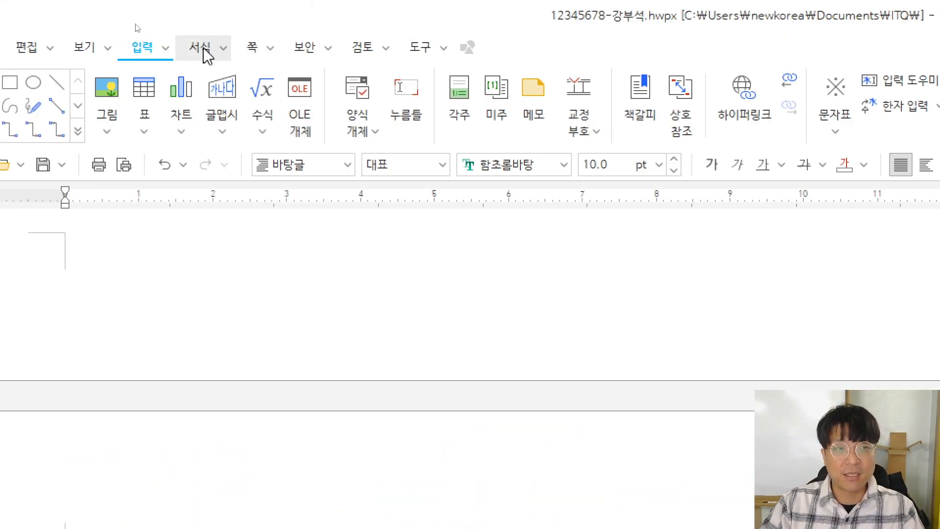
Bring up 서식 > 문단 첫 글자 장식 and review the drop-cap requirements in the PDF
click(202, 54)
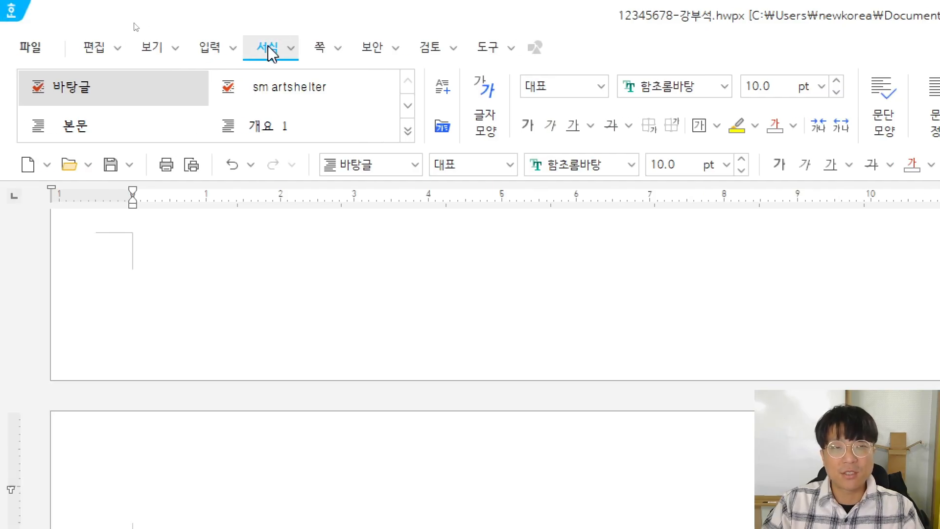
click(291, 48)
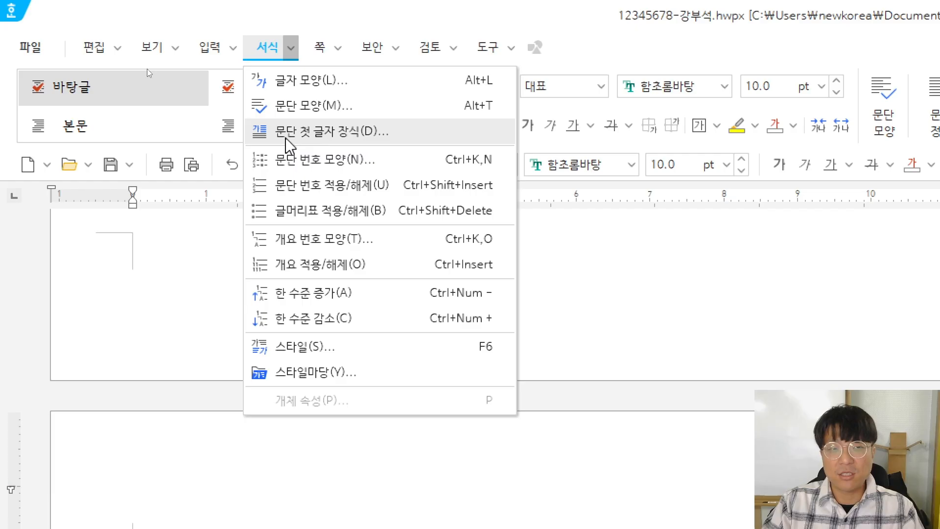
mouse_move(234, 57)
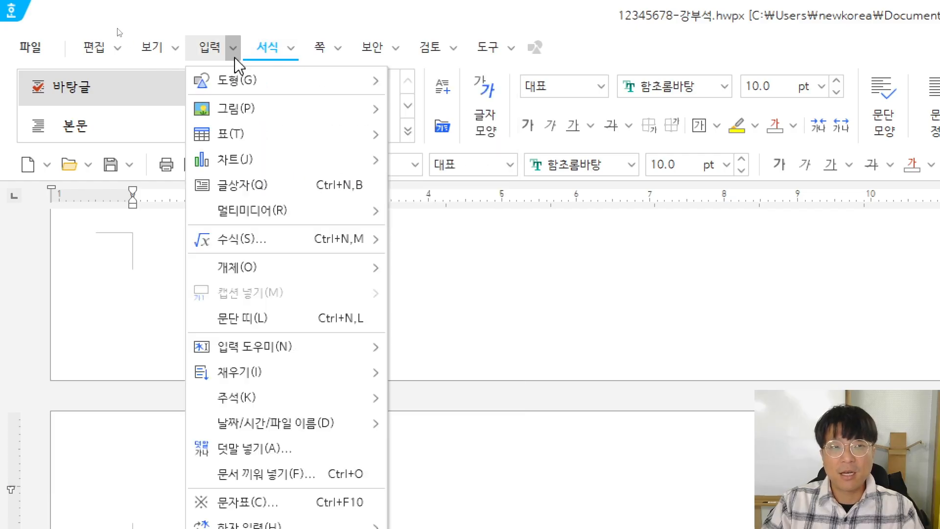
click(292, 49)
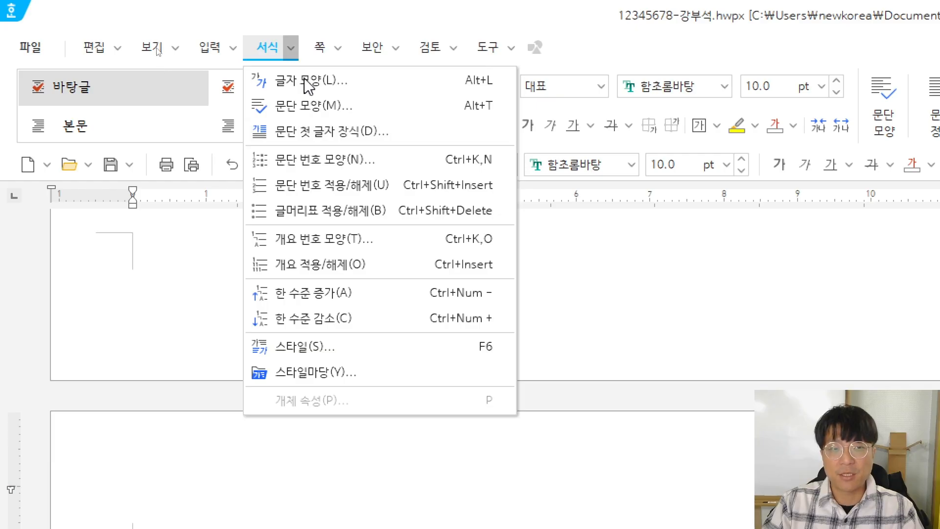
click(324, 139)
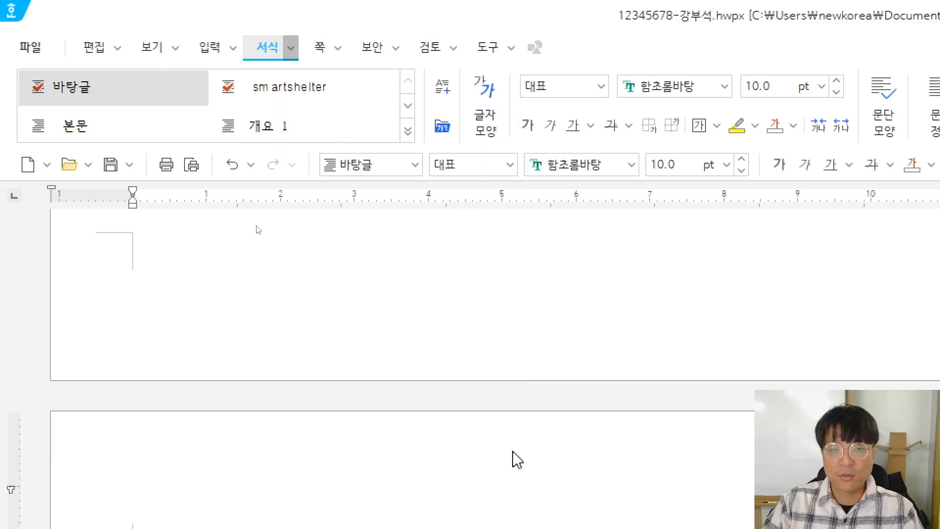
key(alt+Tab)
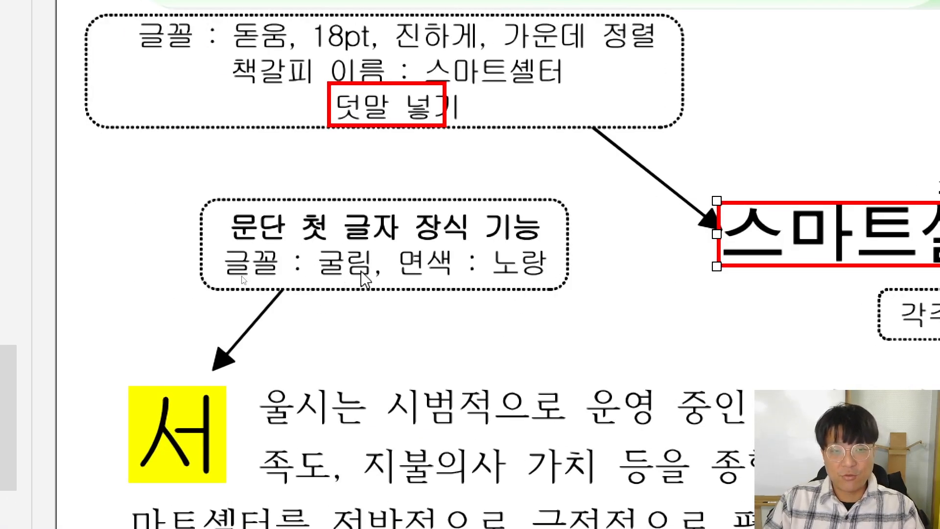
Apply a 2줄 drop cap to 서 with 굴림 font and yellow 면 색
key(alt+Tab)
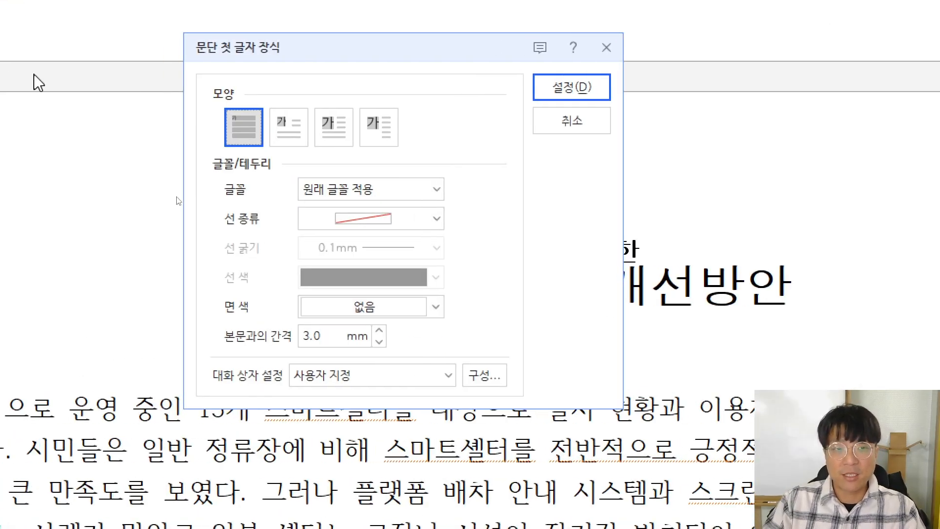
drag(344, 77, 313, 104)
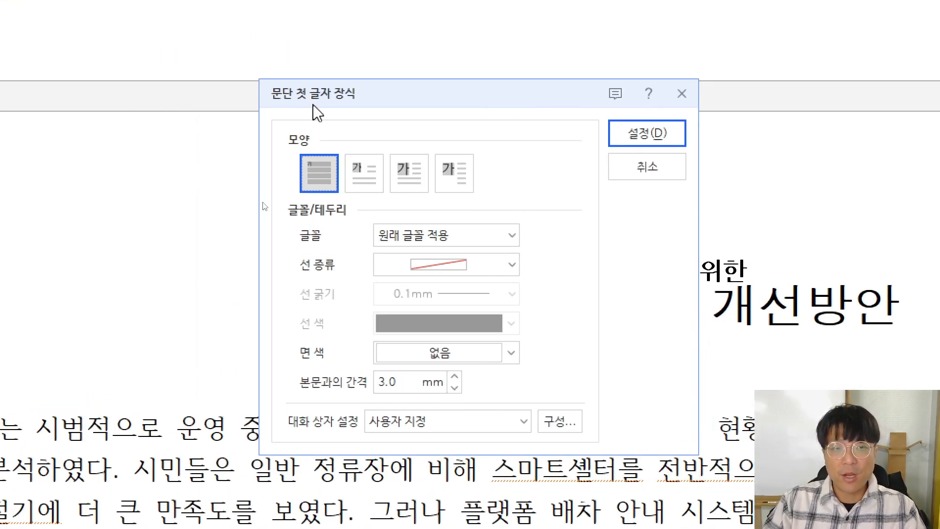
click(357, 168)
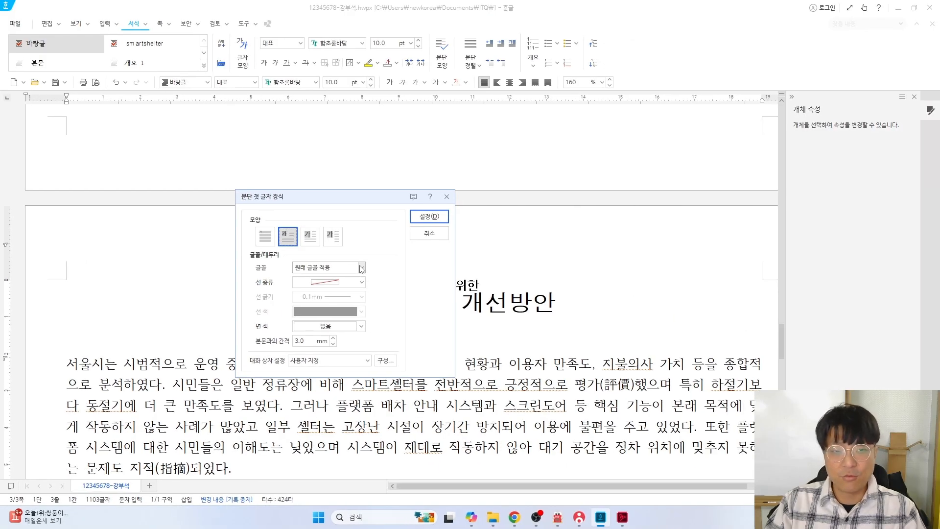
click(512, 236)
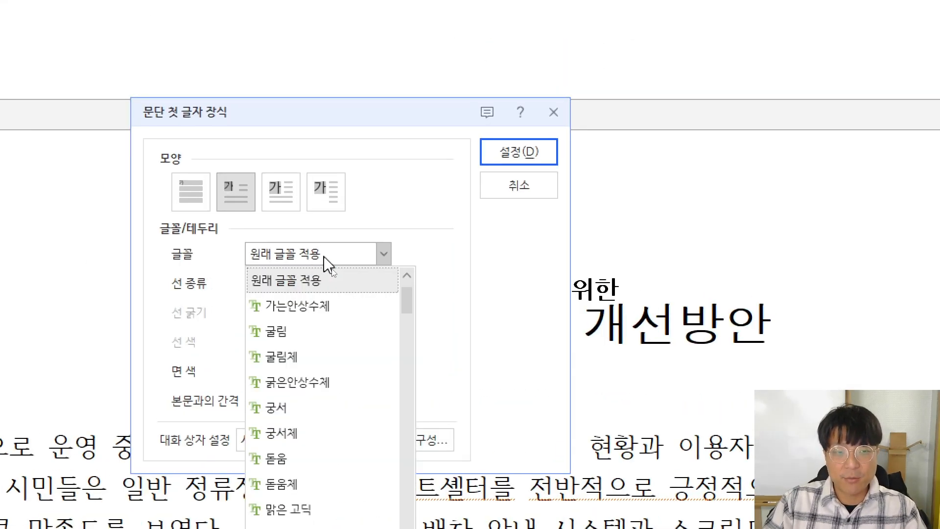
click(278, 333)
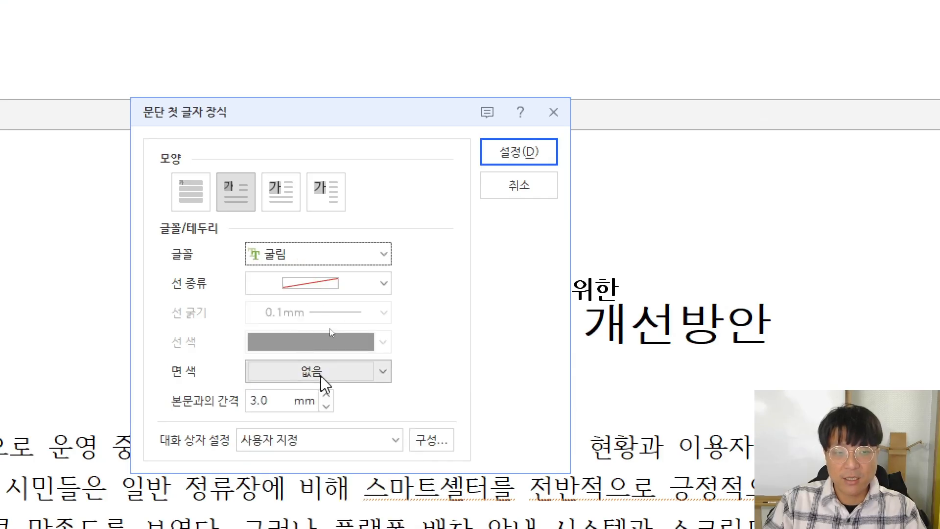
click(340, 370)
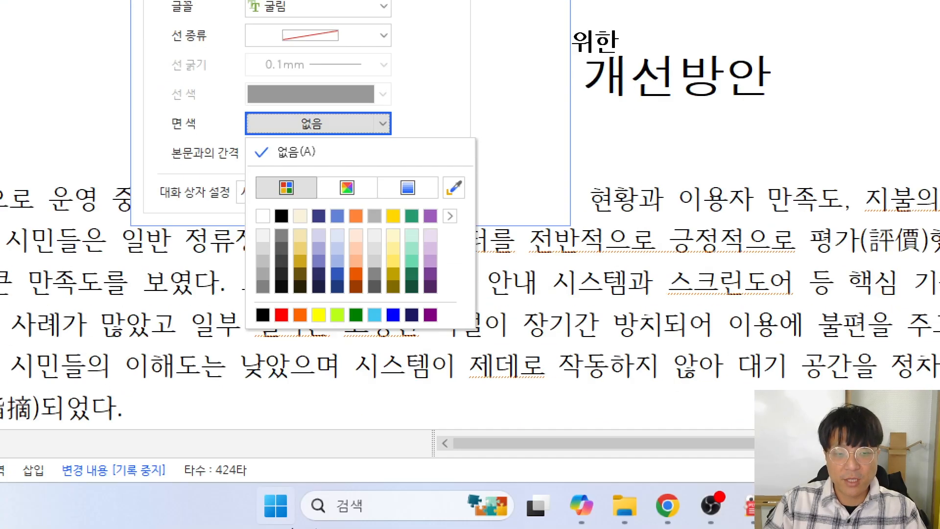
click(318, 314)
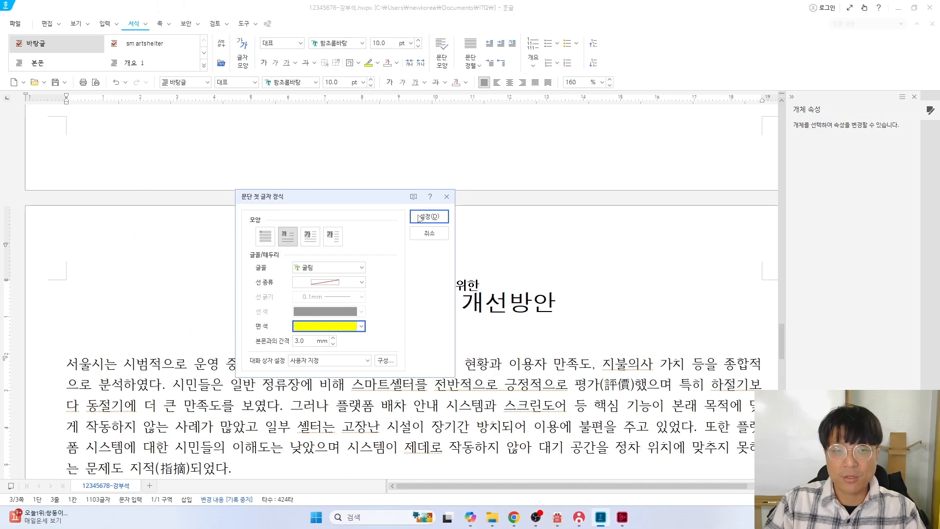
click(419, 217)
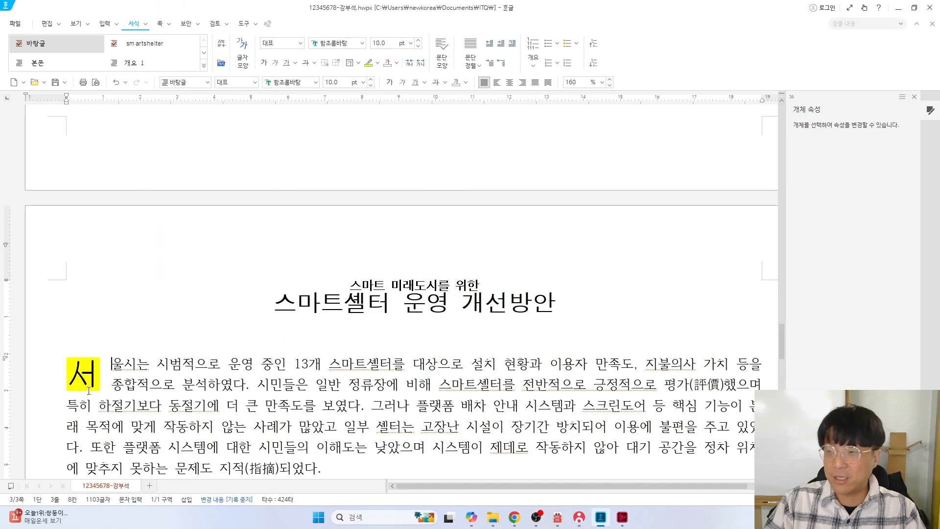
key(alt+Tab)
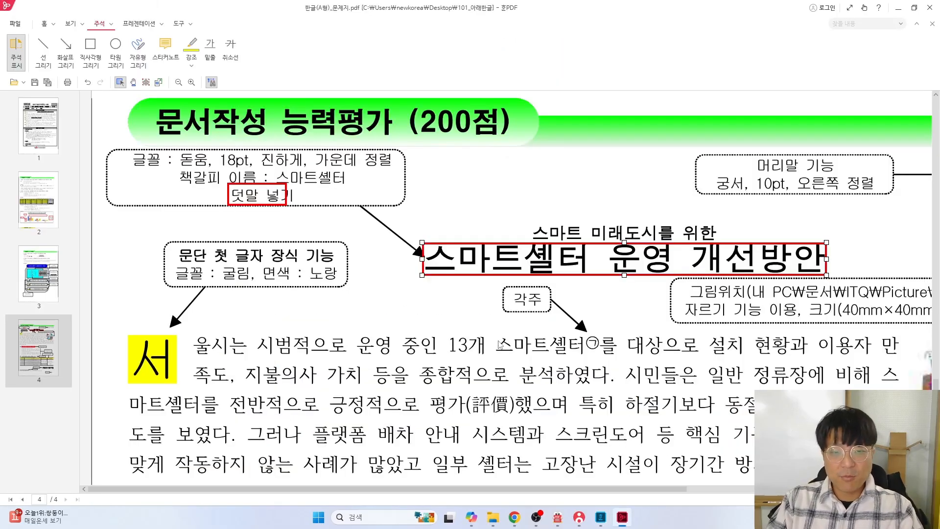
scroll(499, 345, down, 1)
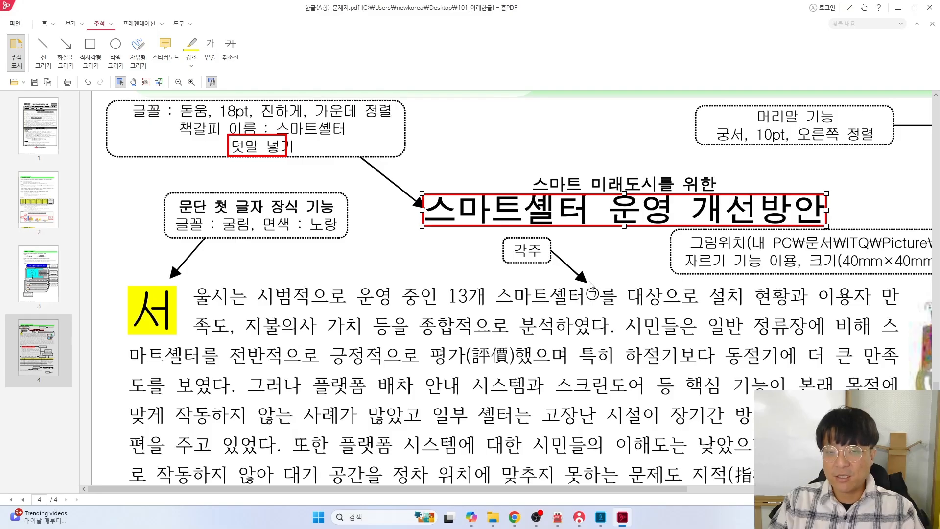
key(alt+Tab)
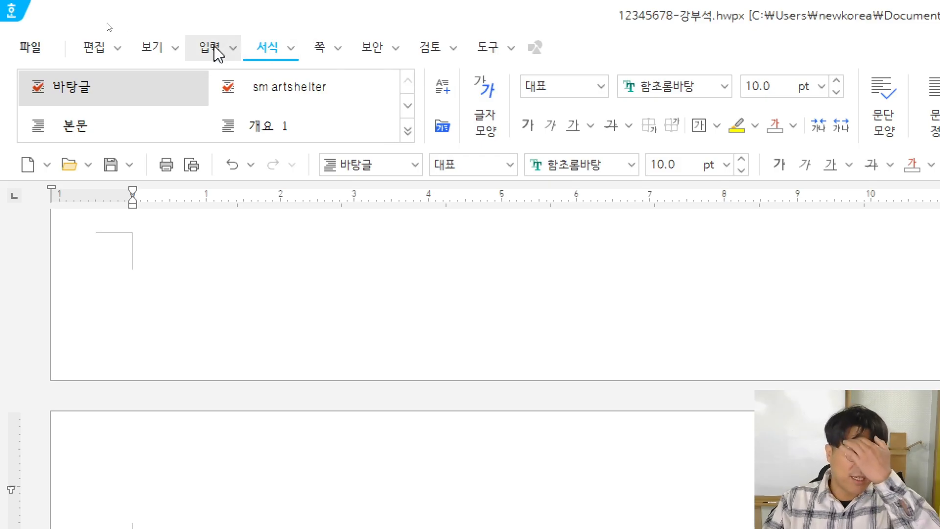
Insert a footnote after 스마트셀터 and compare the empty note 1) with the exam sheet
click(216, 49)
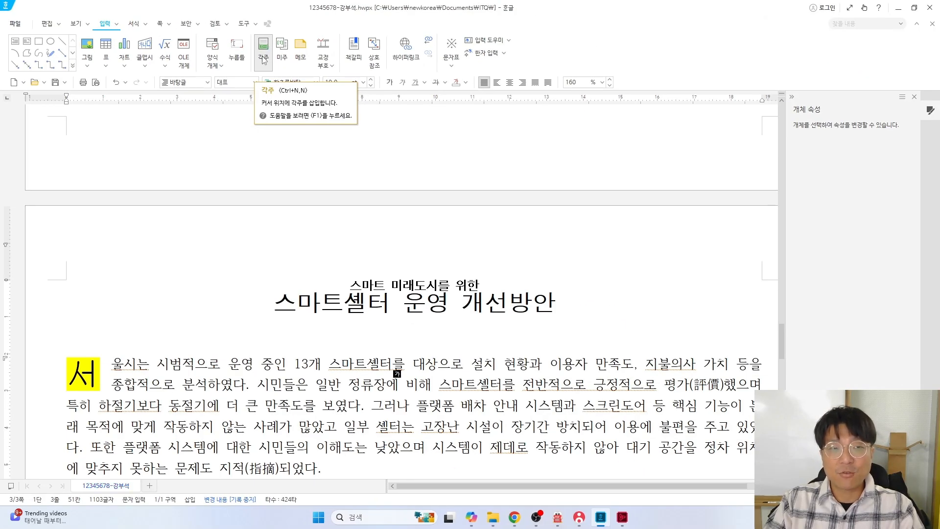
click(263, 57)
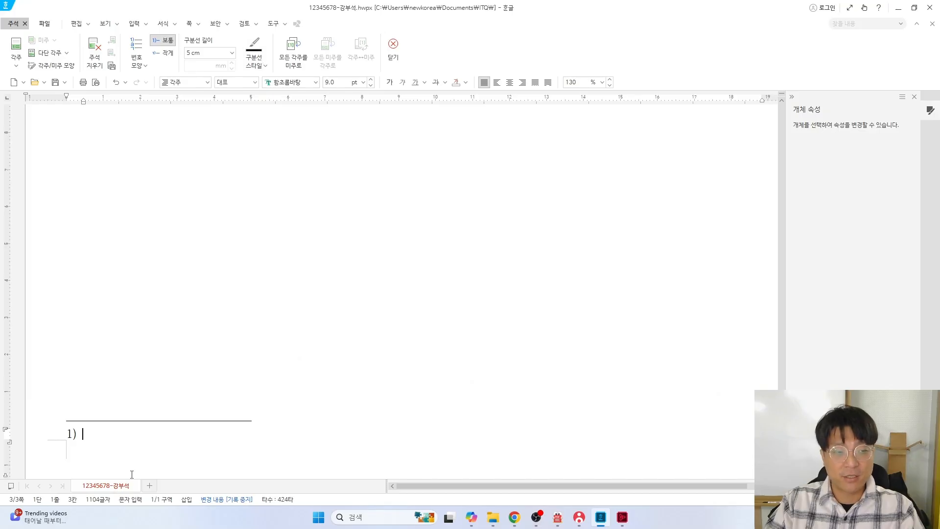
key(alt+Tab)
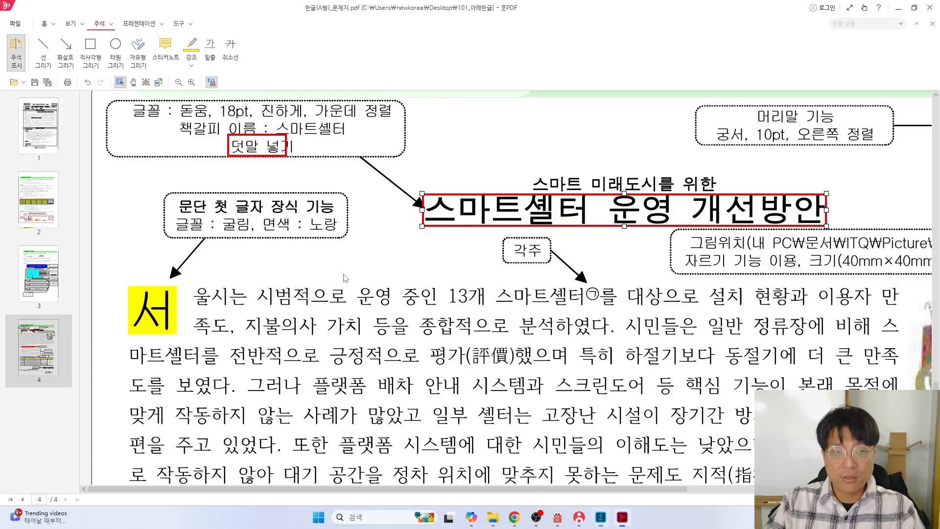
scroll(473, 270, down, 15)
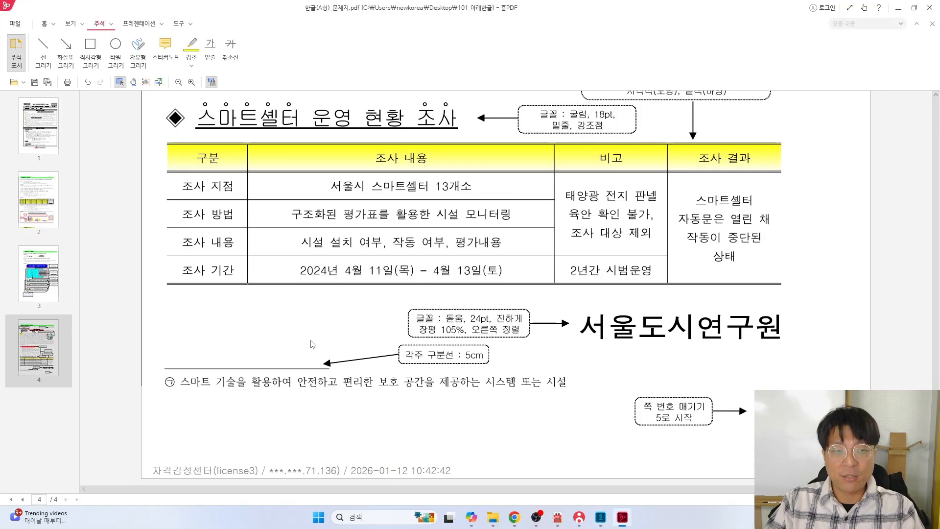
ctrl+scroll(245, 388, up, 5)
drag(362, 487, 193, 483)
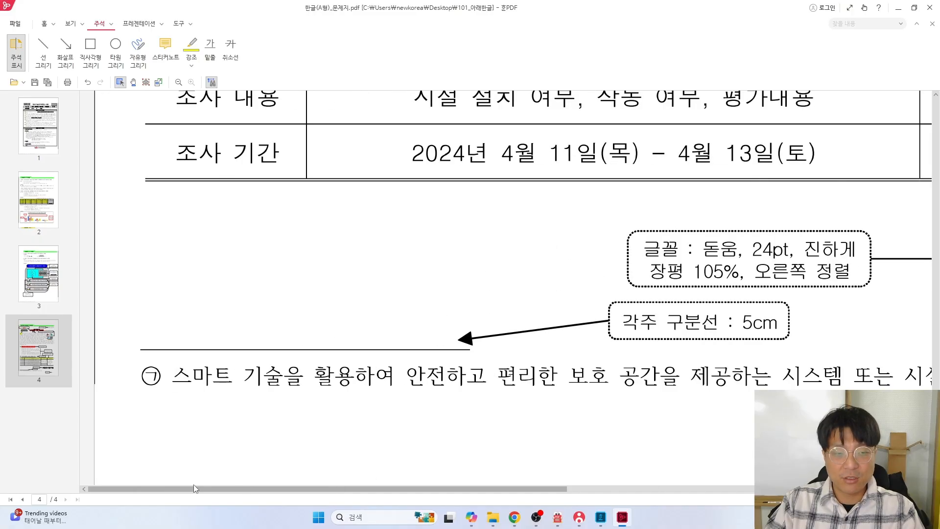
key(alt+Tab)
scroll(340, 294, up, 10)
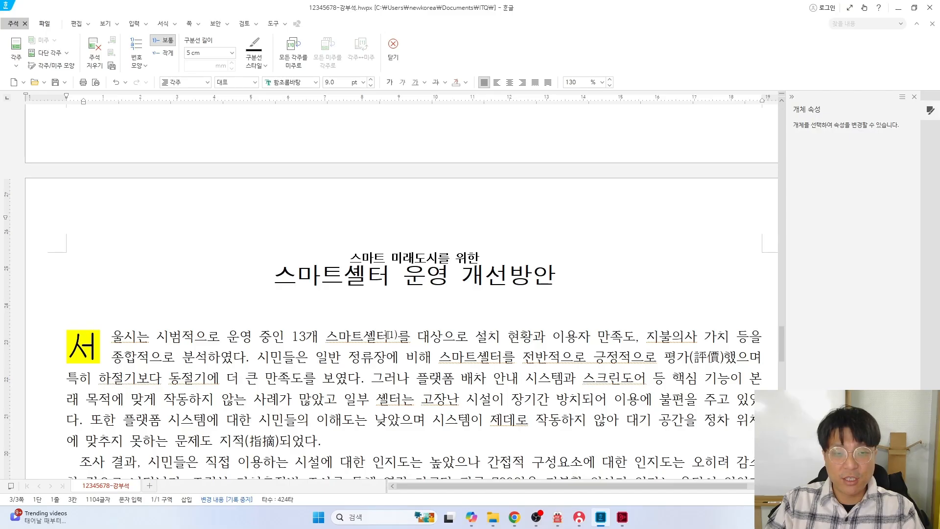
scroll(168, 424, down, 10)
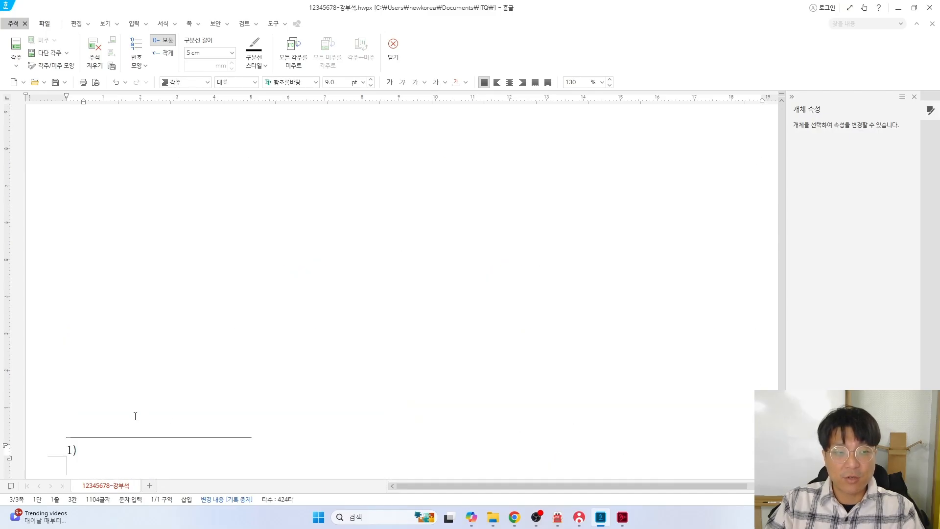
key(alt+Tab)
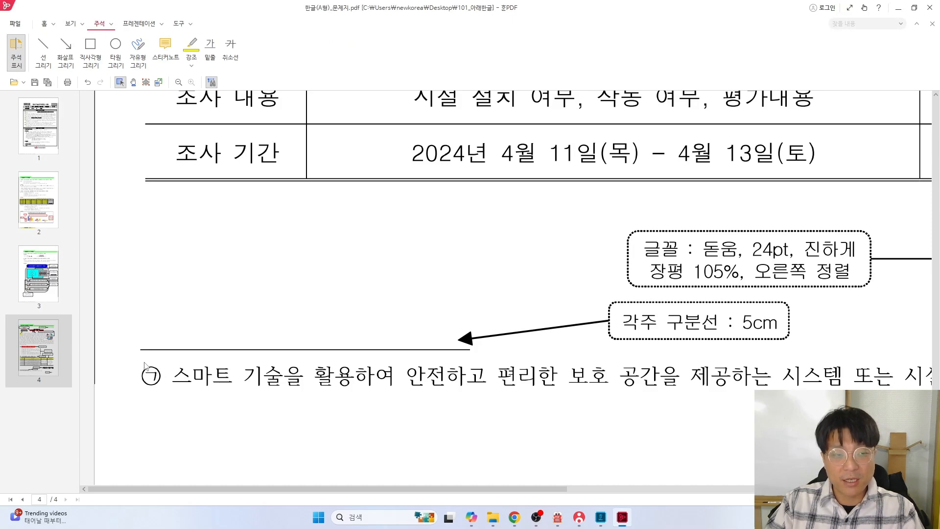
key(alt+Tab)
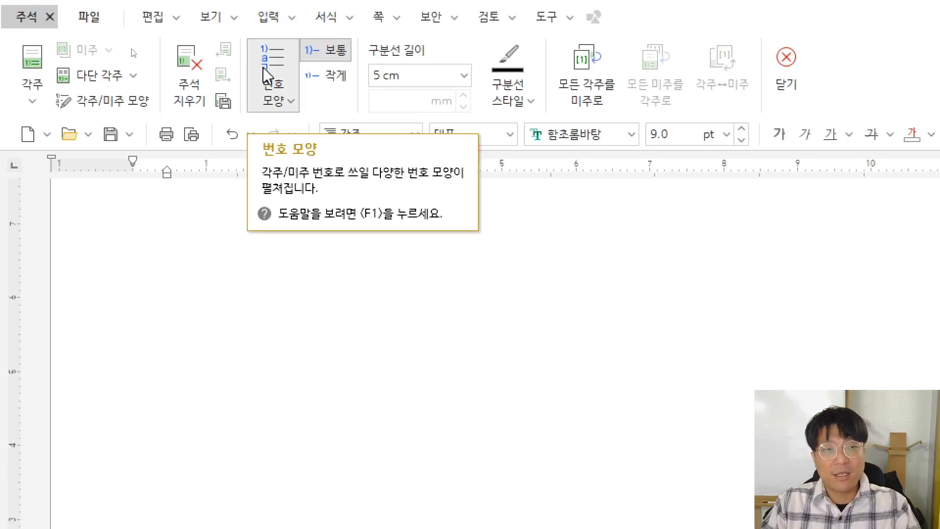
Change the footnote numbering from ㉮ style to circled ㉠, ㉡, ㉢ to match the exam sheet
click(272, 90)
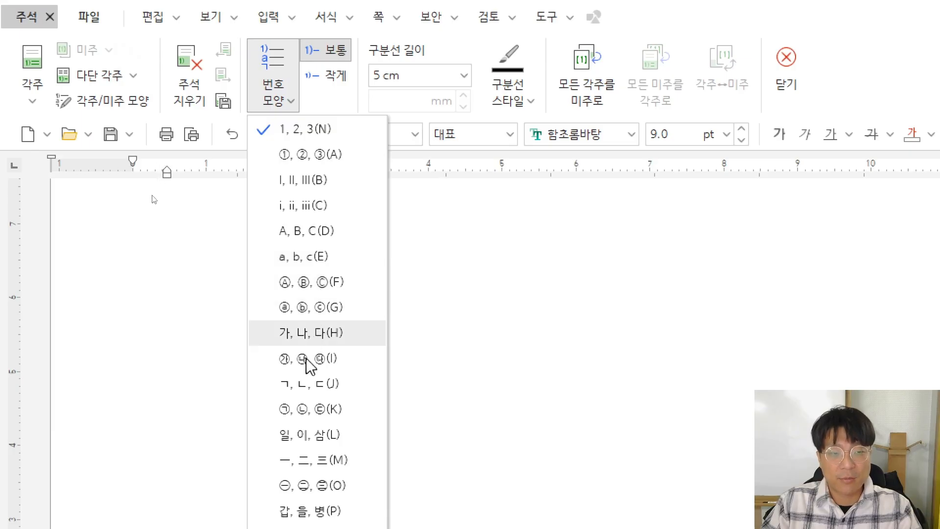
click(307, 362)
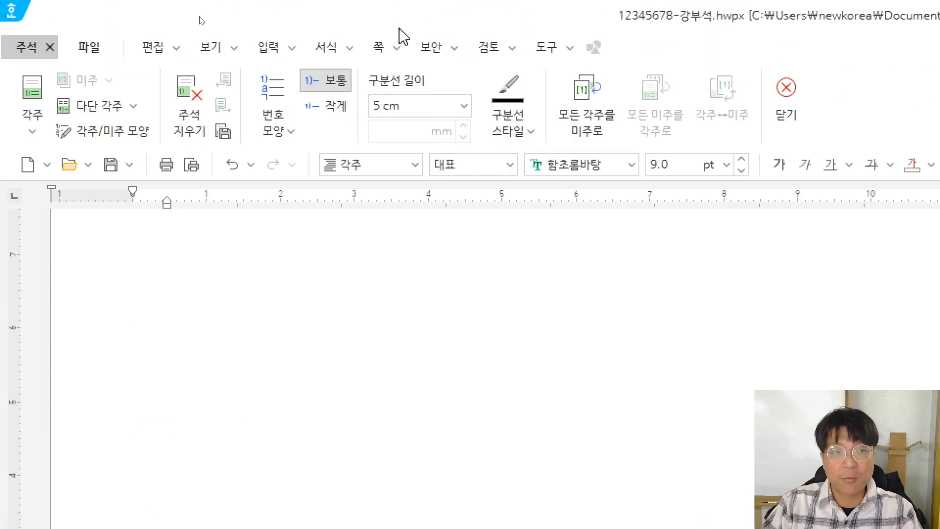
key(alt+Tab)
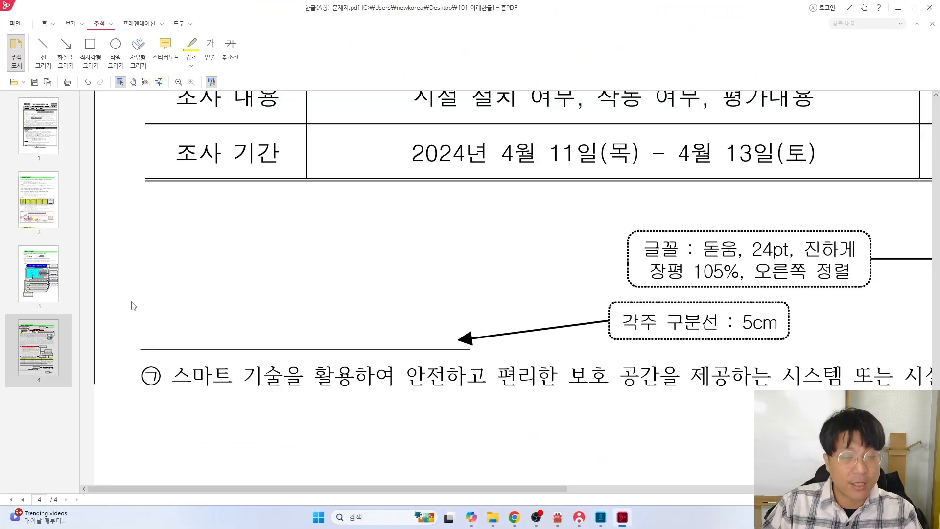
key(alt+Tab)
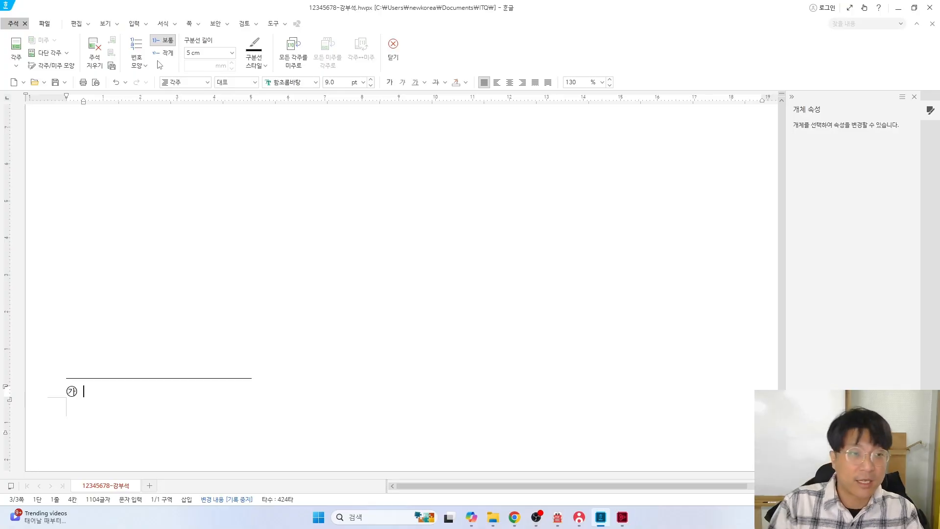
click(142, 64)
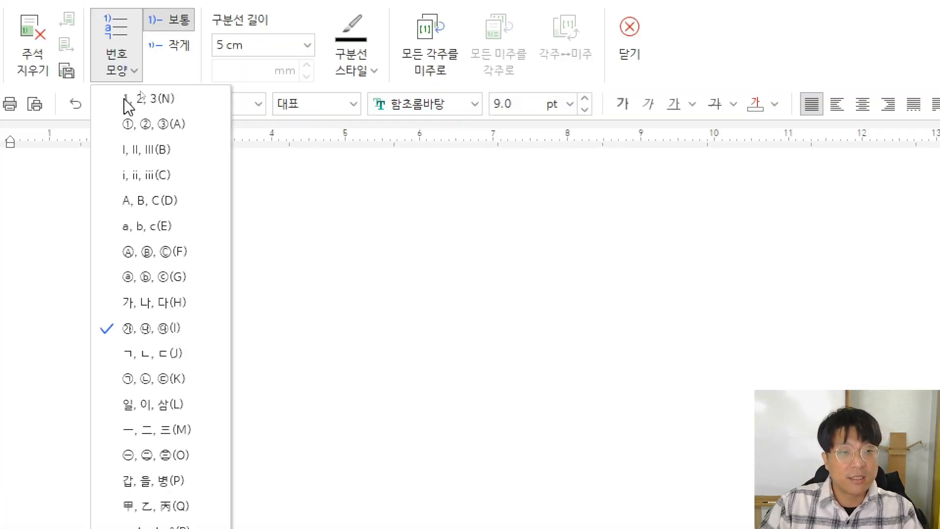
click(142, 372)
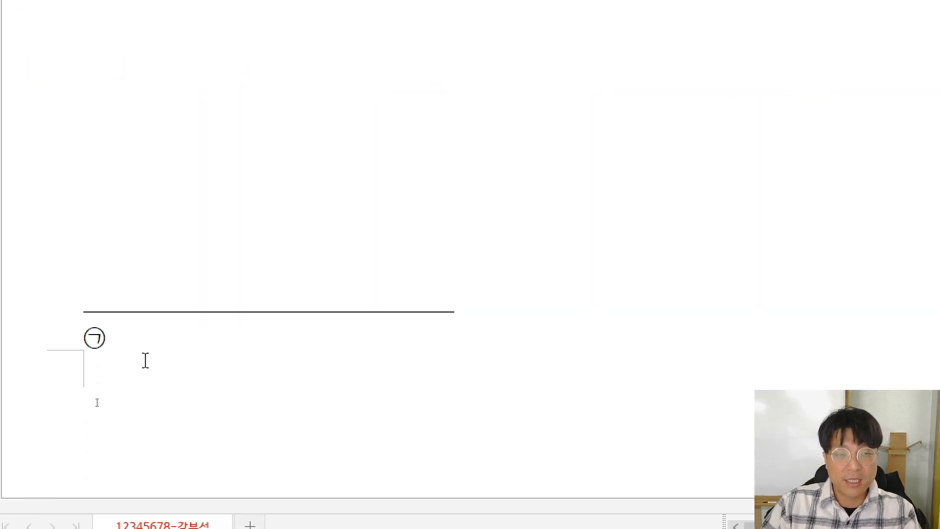
key(alt+Tab)
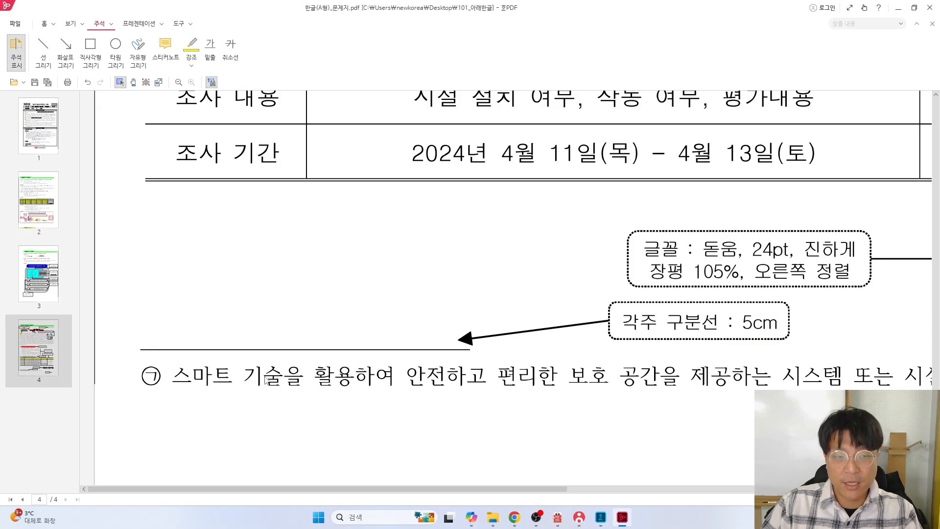
key(alt+Tab)
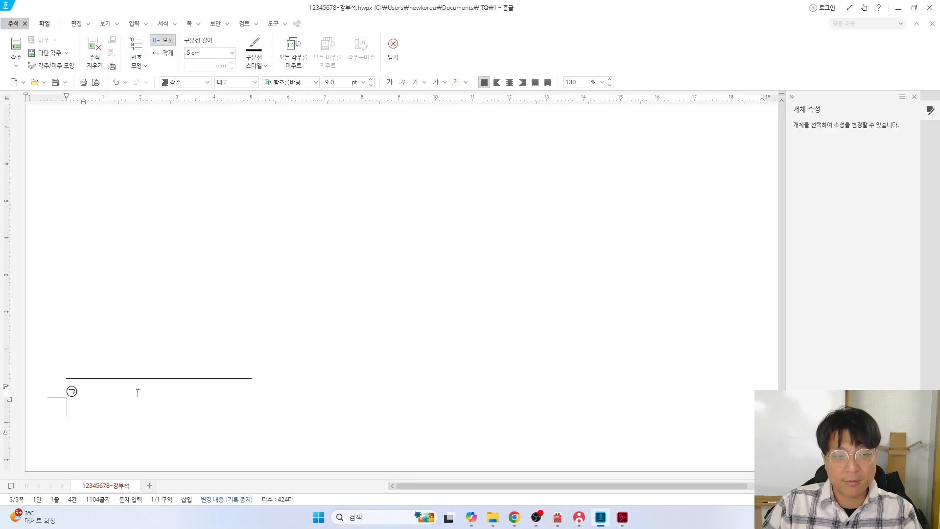
scroll(130, 395, up, 2)
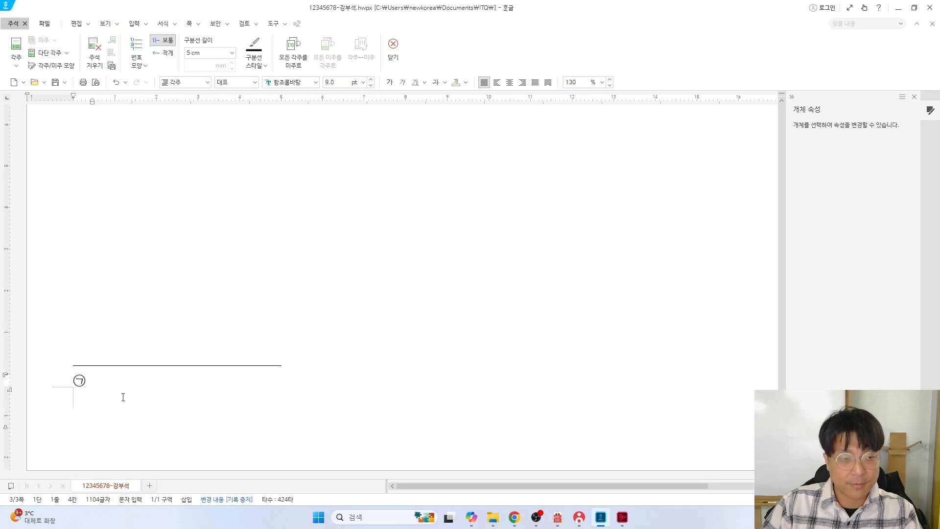
Type the footnote text '스마트 기술을 활용하여 안전하고 편리한 보호 공간을 제공하느는 시스템 또는 서설'
text(스마트 기술을 )
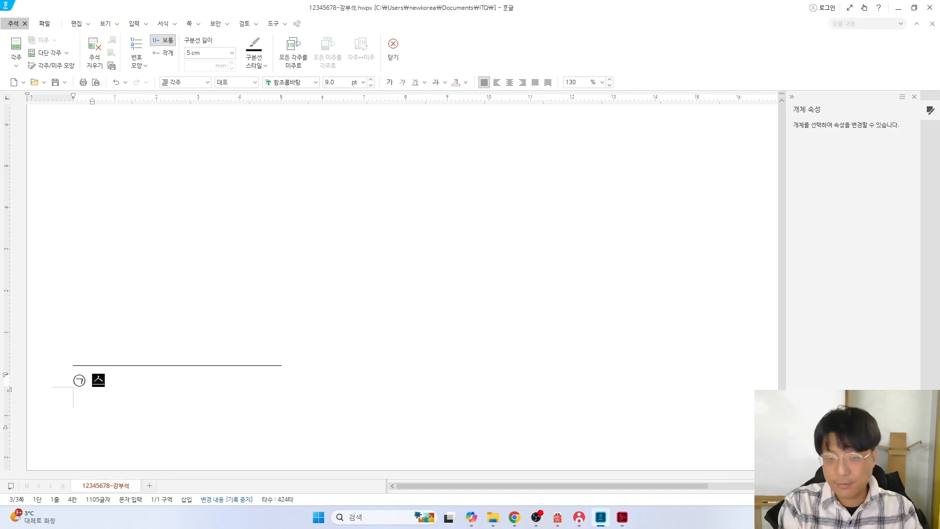
text(활)
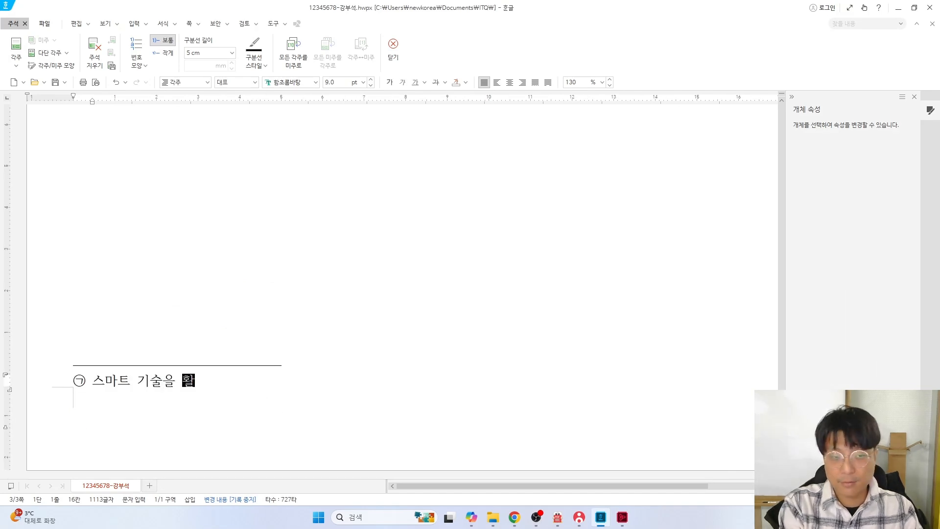
text(용하여 안전하고 )
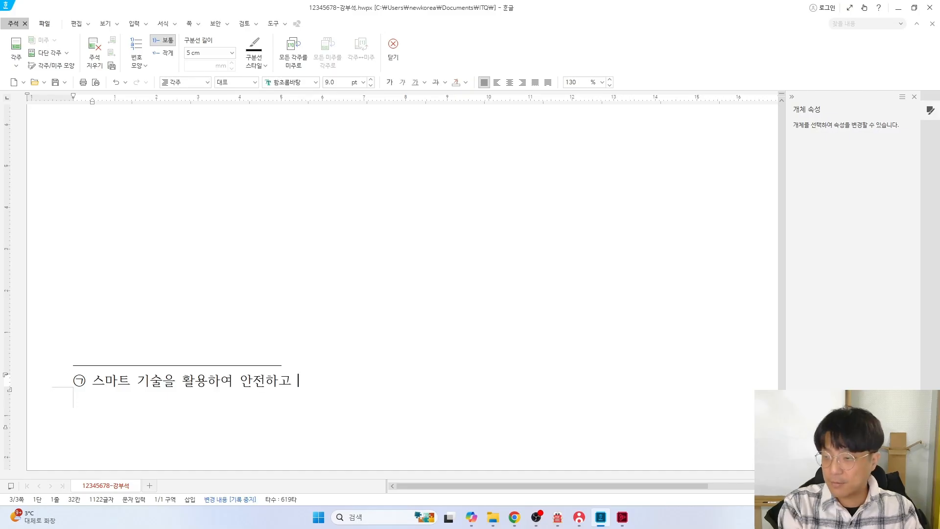
text(편리한 보호 공간을 제공하느)
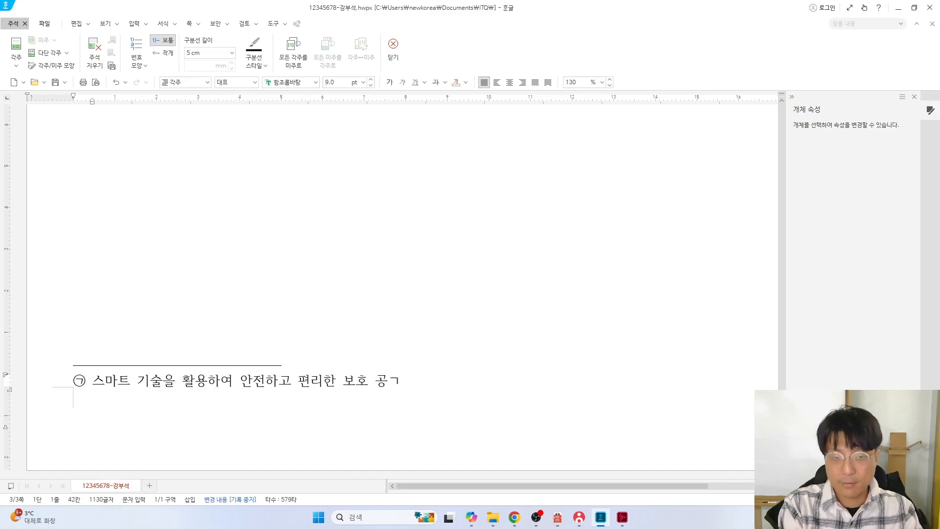
text(는 시스템 또는 서)
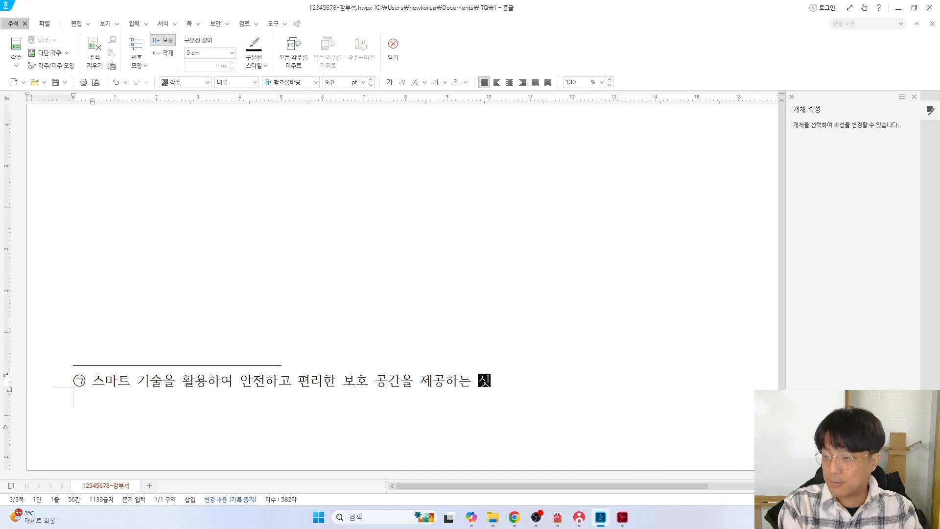
text(설)
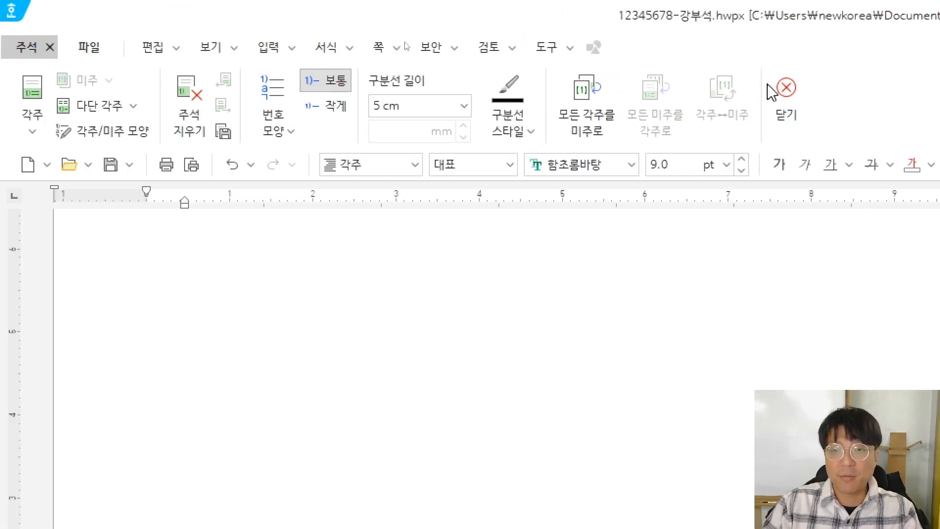
Close footnote editing and review the task sheet PDF
click(788, 95)
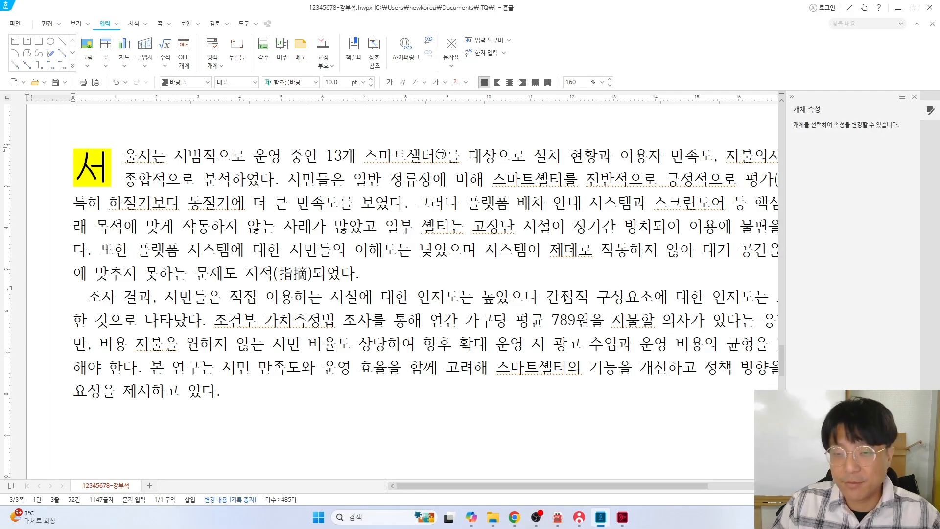
key(alt+Tab)
scroll(647, 264, up, 15)
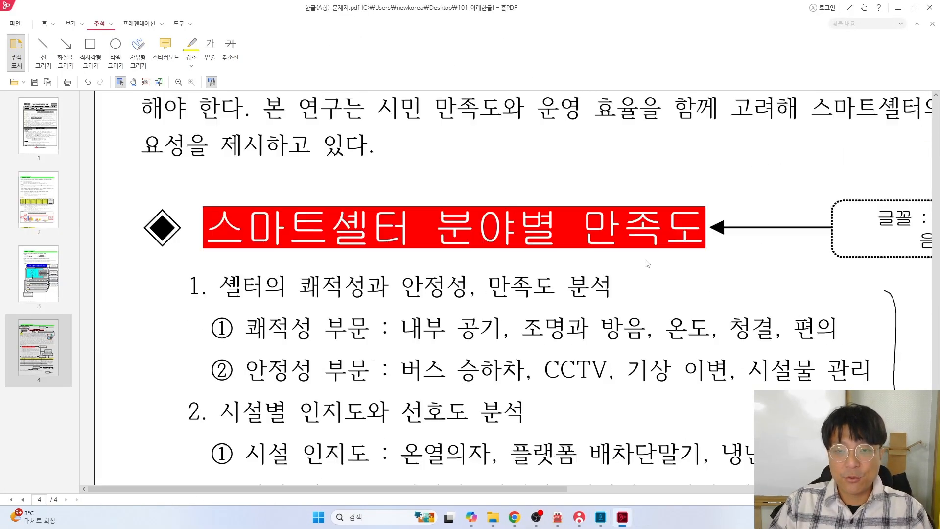
scroll(647, 264, up, 10)
scroll(543, 340, down, 3)
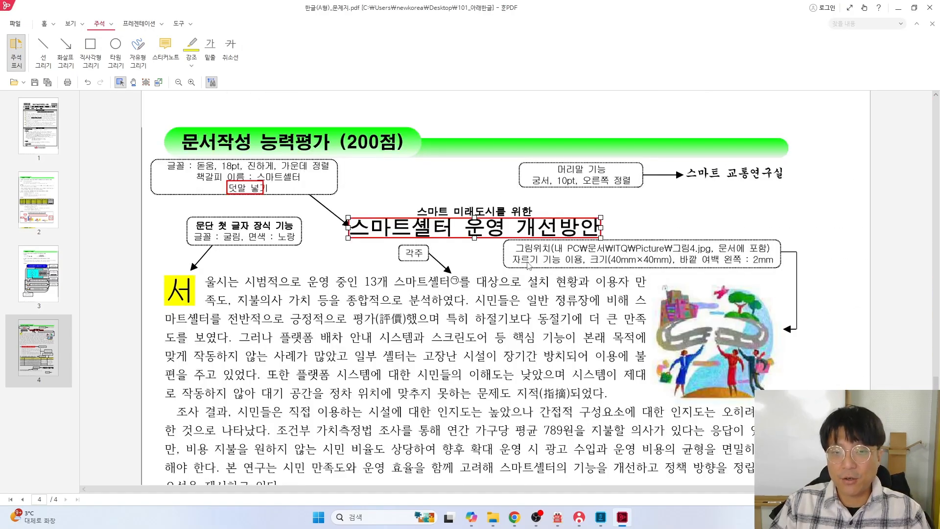
Bring up the 입력 > 그림 dialog and check the 그림4.jpg 40×40 mm picture spec
key(alt+Tab)
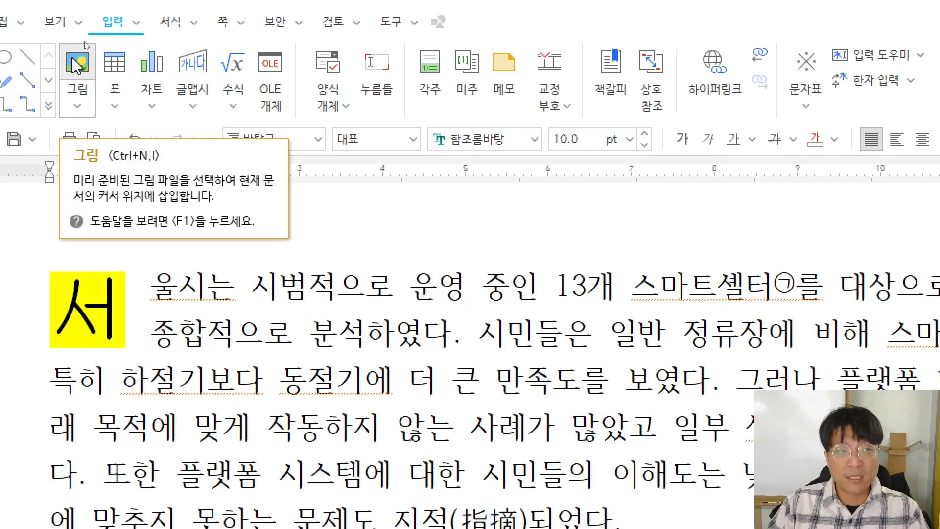
click(72, 57)
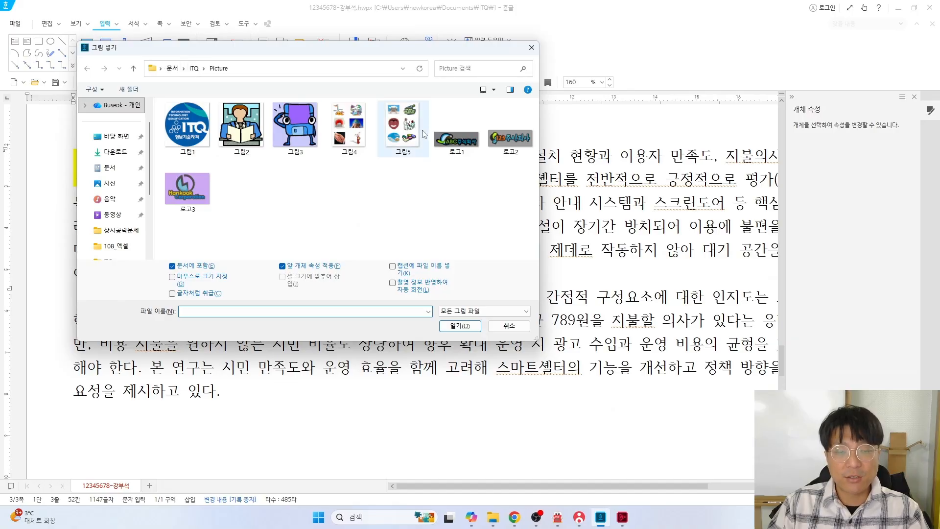
key(alt+Tab)
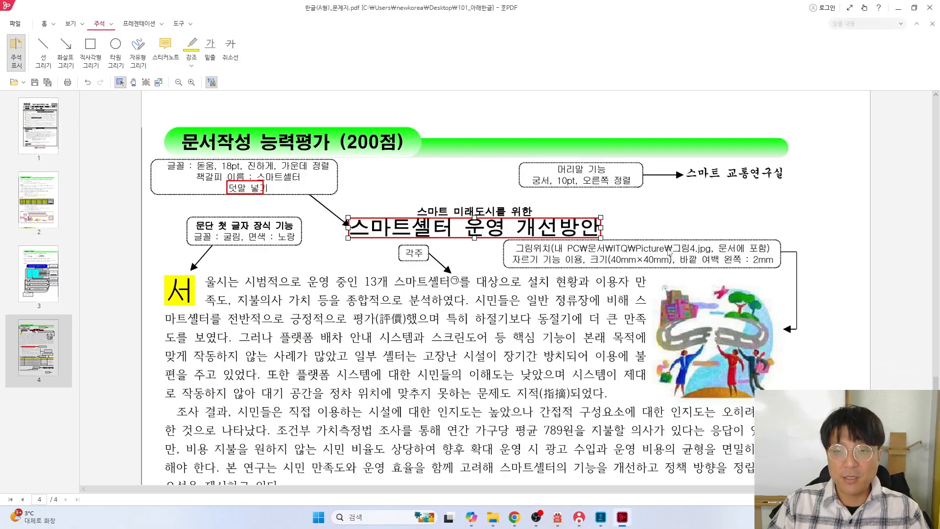
Insert 그림4 from the Picture folder into the body text
key(alt+Tab)
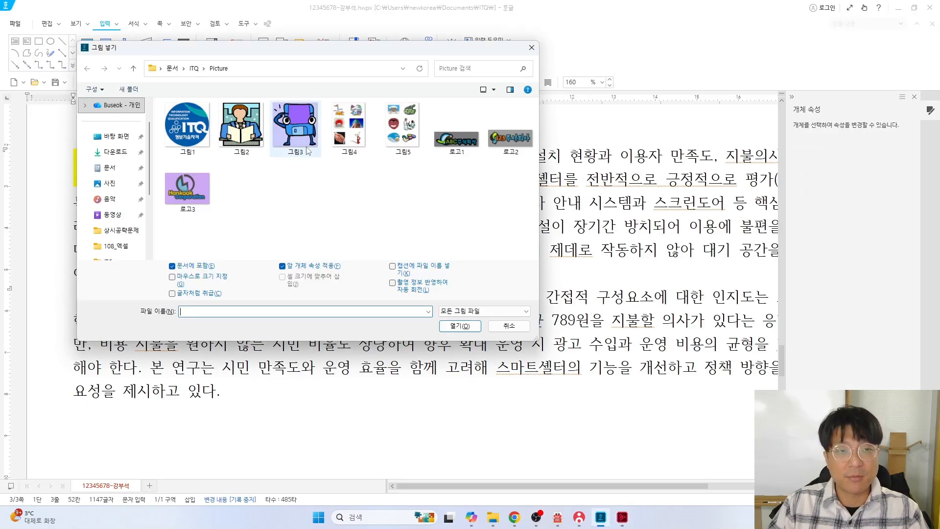
click(348, 140)
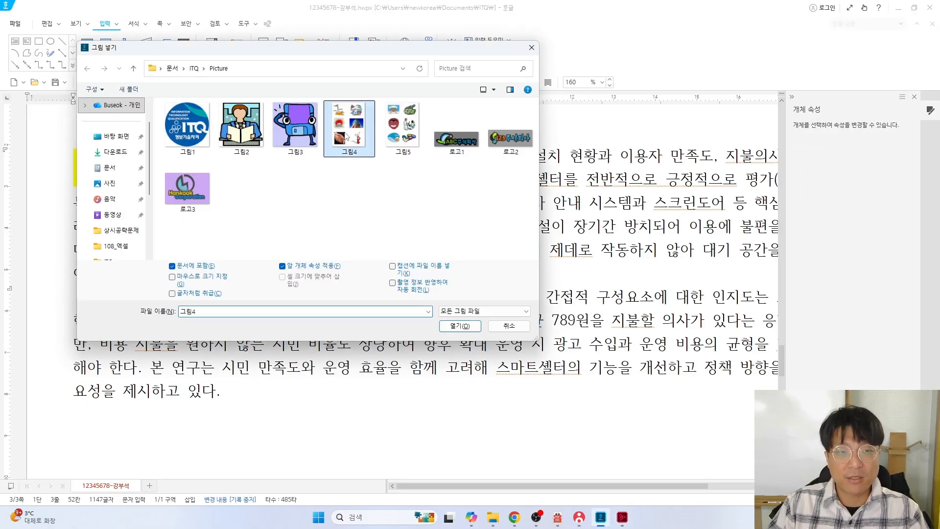
click(449, 327)
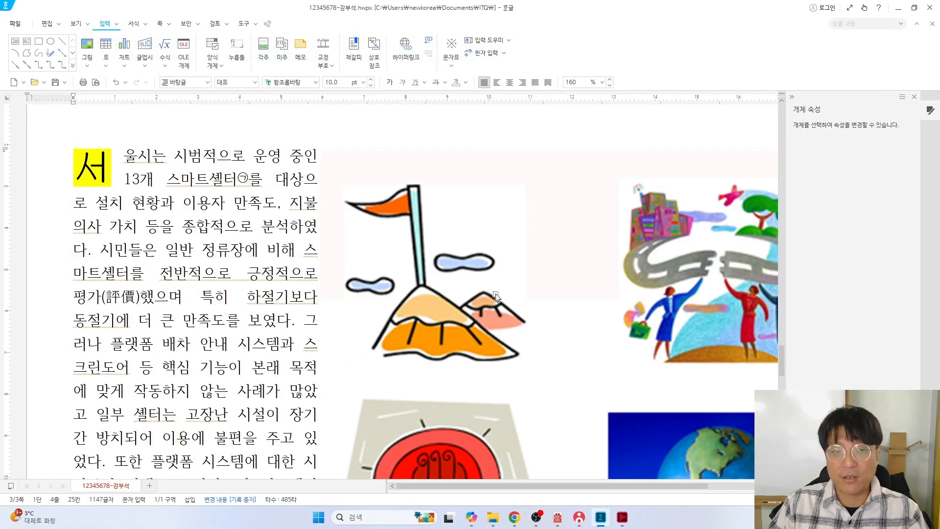
click(375, 222)
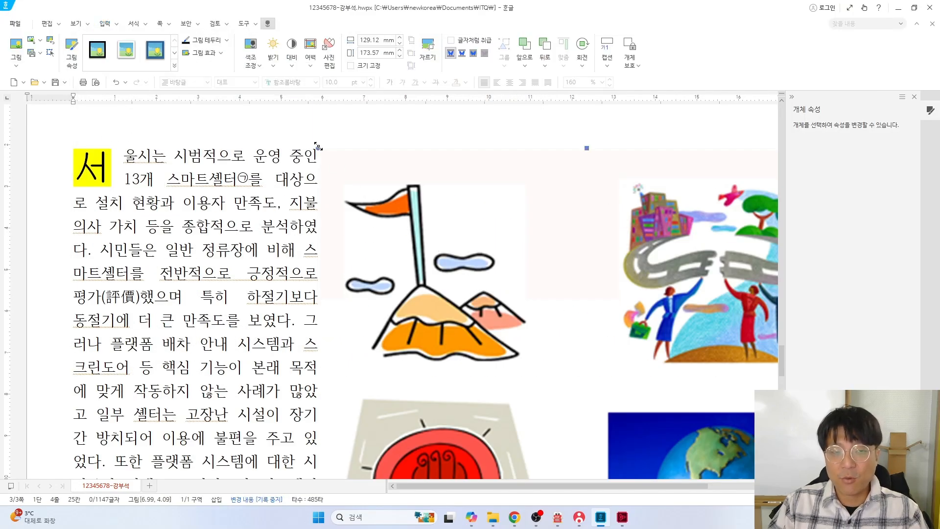
Shrink the picture to about 51 × 69 mm and move it beside the opening paragraph
drag(312, 145, 321, 153)
drag(568, 296, 635, 367)
drag(517, 415, 384, 210)
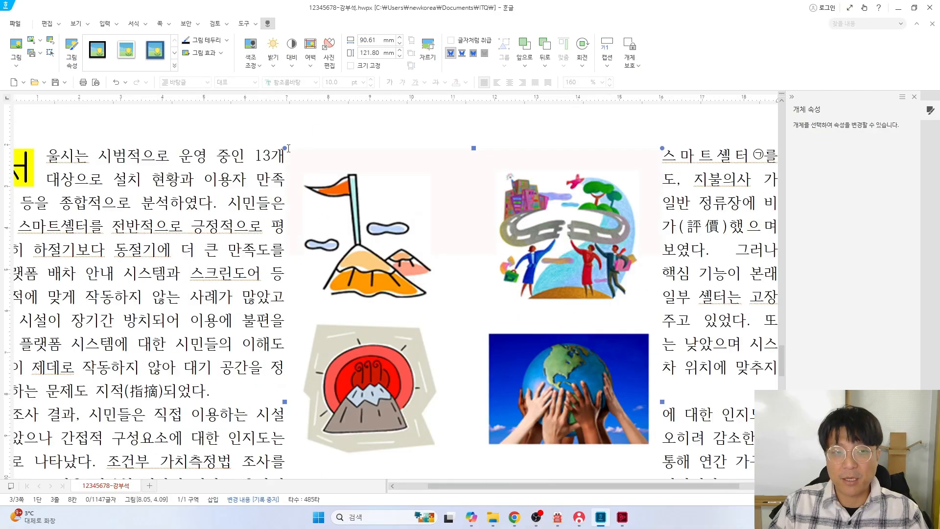
drag(285, 148, 383, 280)
drag(499, 357, 421, 226)
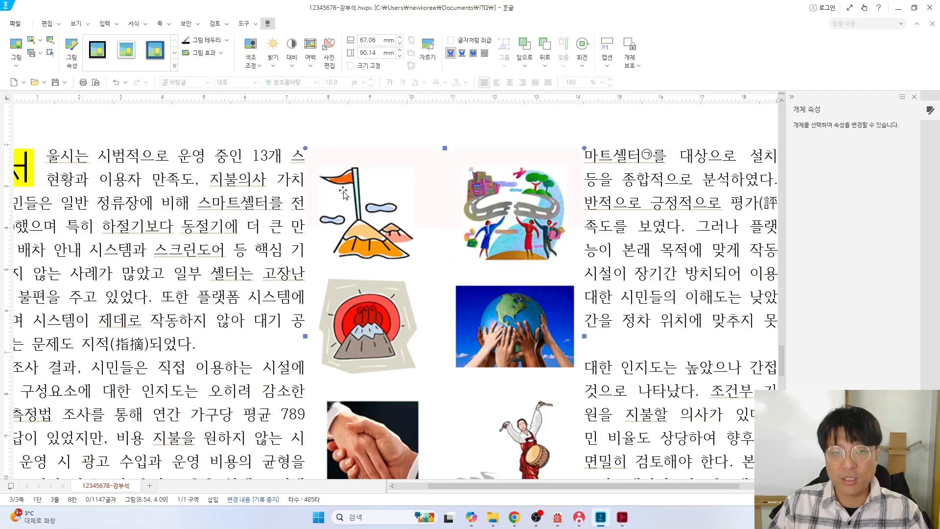
drag(305, 150, 371, 236)
drag(460, 329, 457, 222)
scroll(458, 222, up, 3)
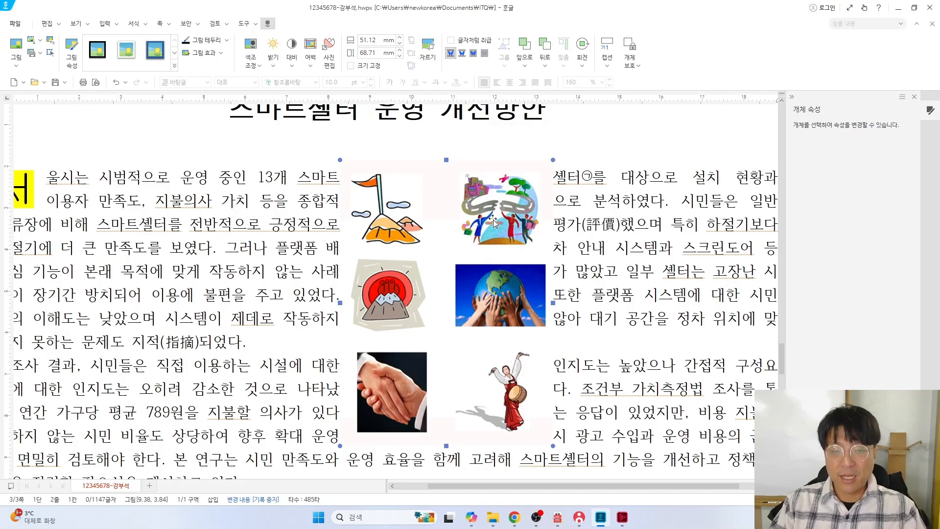
key(alt+Tab)
scroll(609, 255, down, 1)
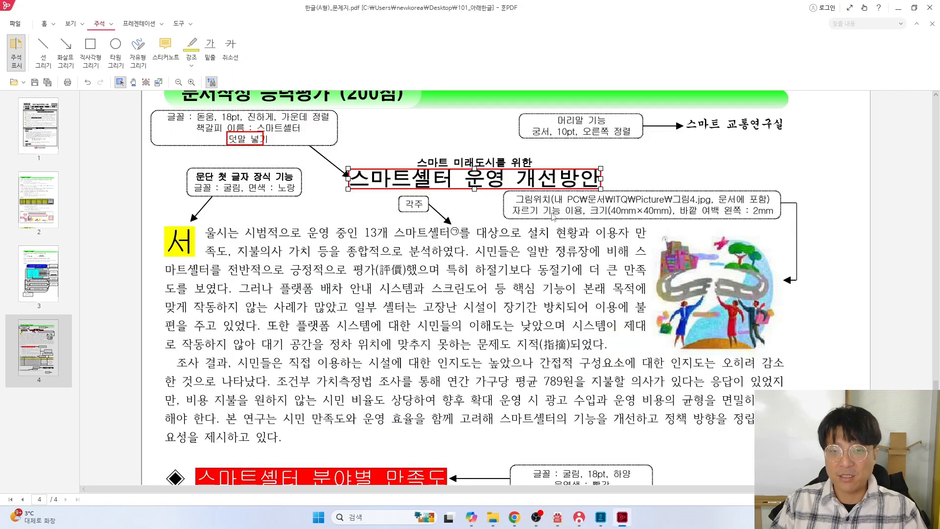
Check the PDF picture note (crop, 40×40 mm, 2 mm left margin), then return to Hangul
scroll(543, 228, up, 1)
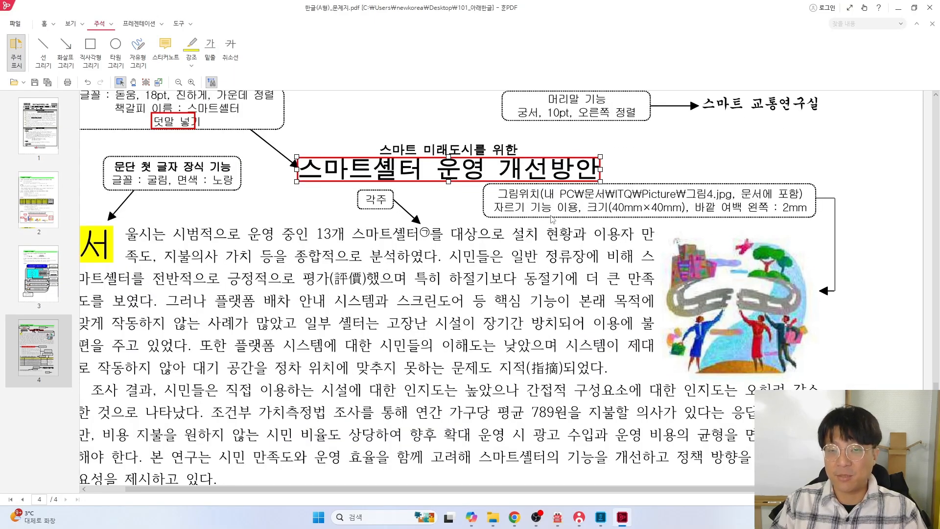
key(alt+Tab)
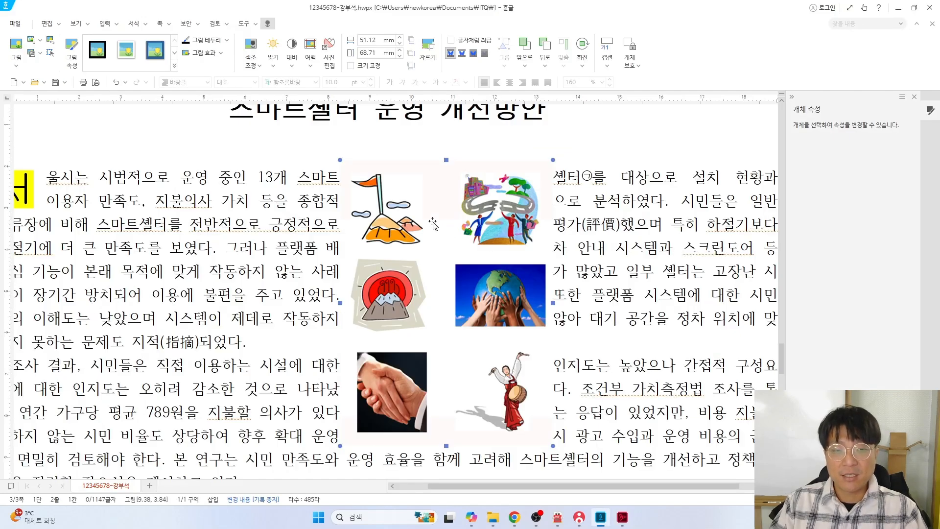
Crop 그림4.jpg to just the top-right illustration of people on a winding road
click(426, 63)
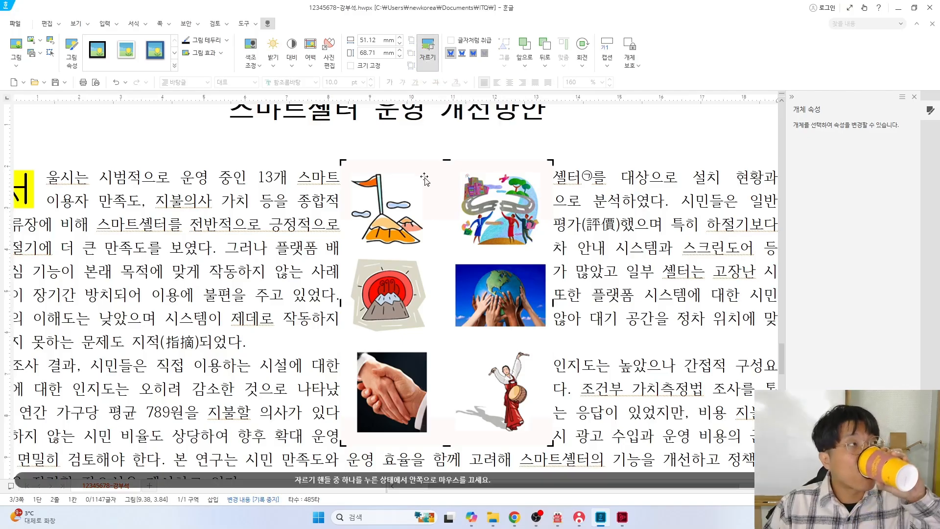
click(427, 58)
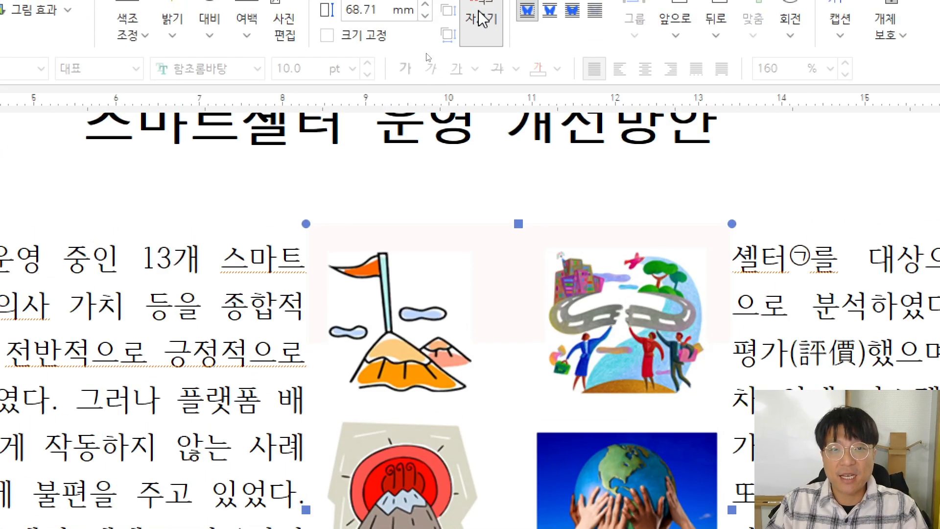
click(481, 19)
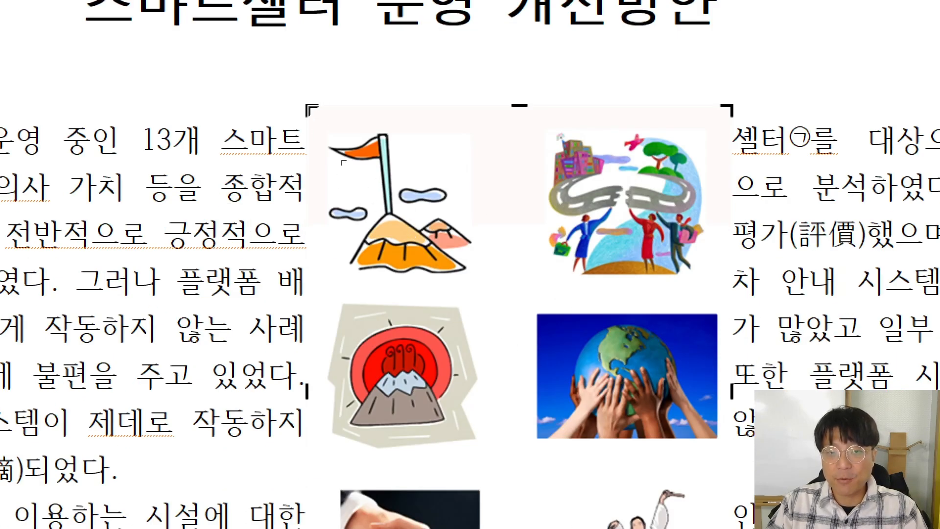
drag(307, 104, 507, 104)
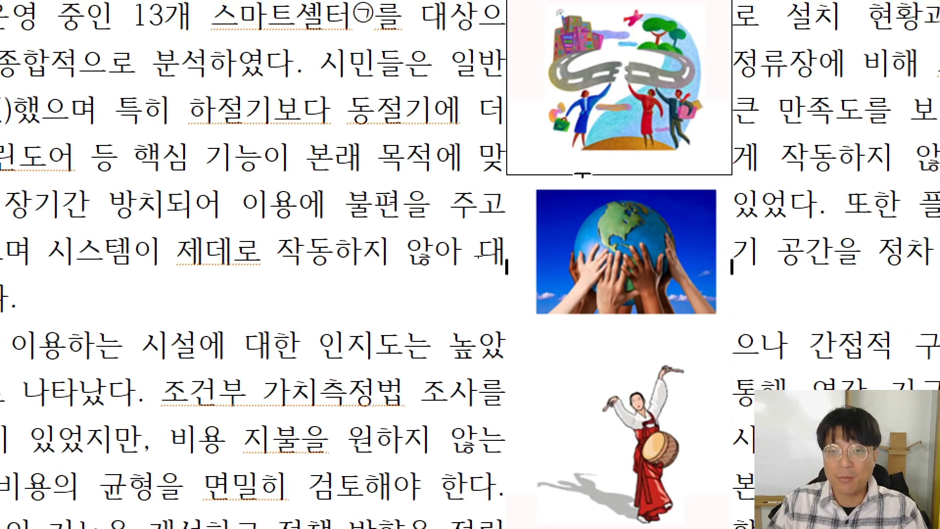
drag(583, 175, 583, 174)
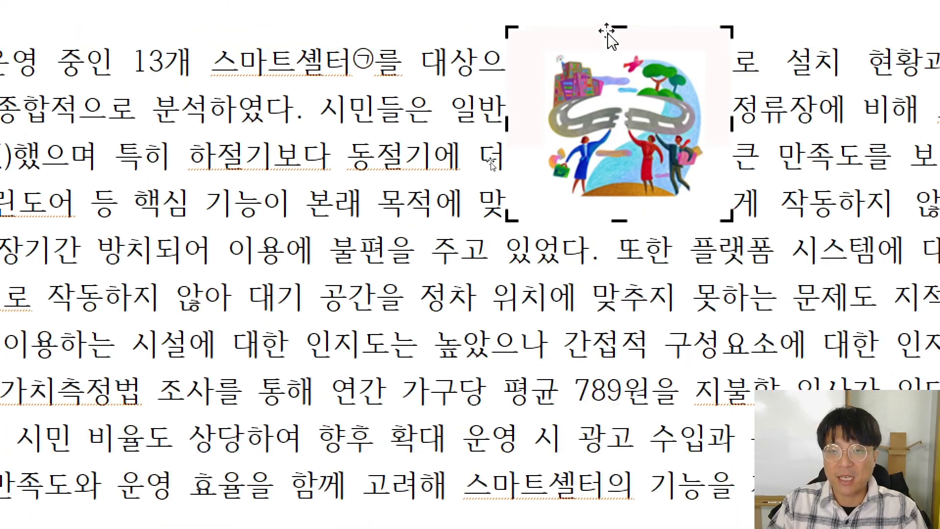
drag(514, 283, 581, 213)
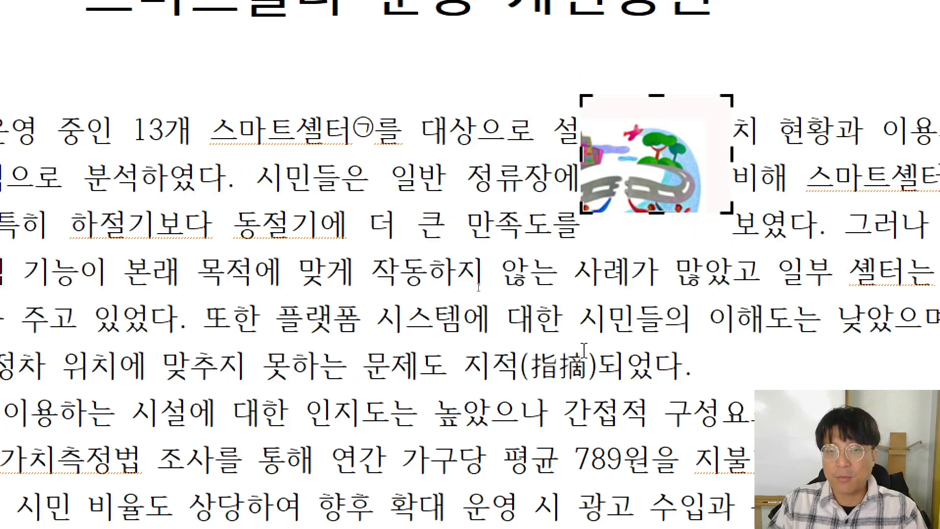
drag(480, 215, 446, 252)
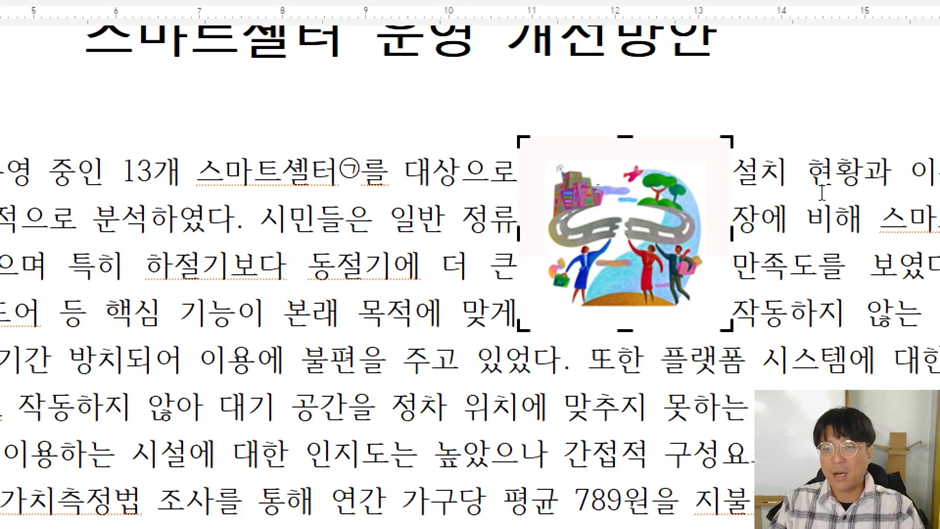
click(822, 193)
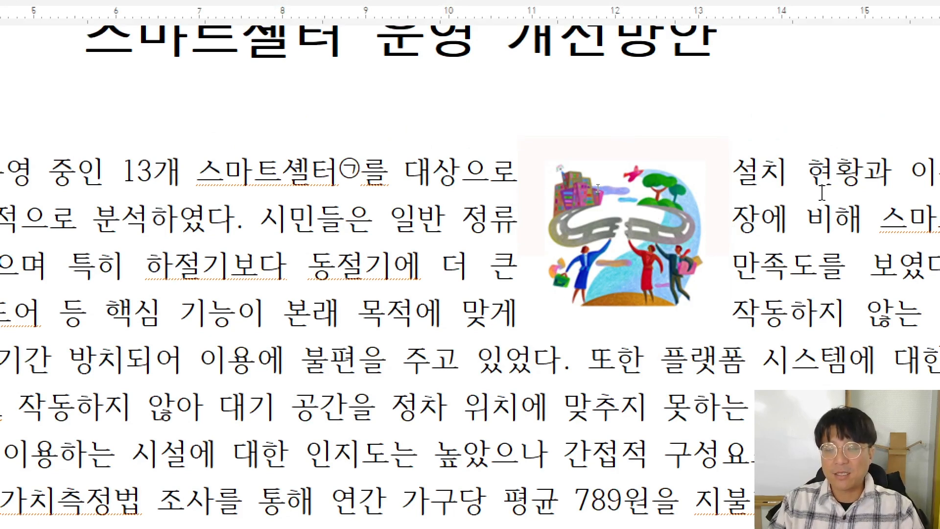
click(615, 221)
Size 그림4.jpg to 40 mm wide by 40 mm high with 크기 고정 locked
double_click(615, 222)
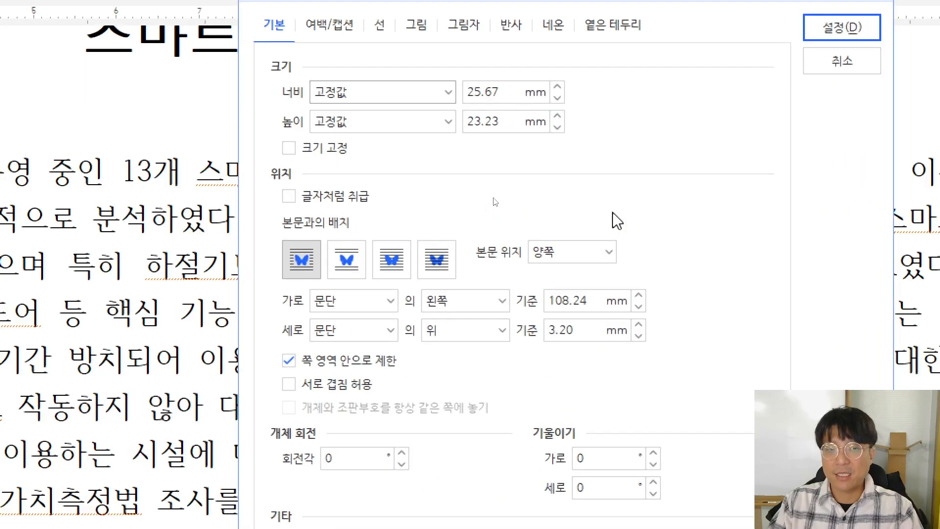
key(alt+Tab)
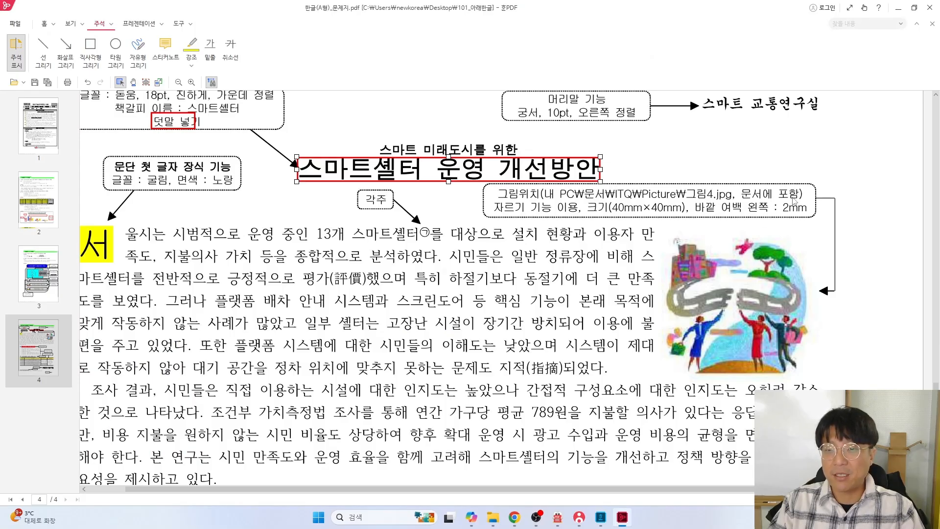
key(alt+Tab)
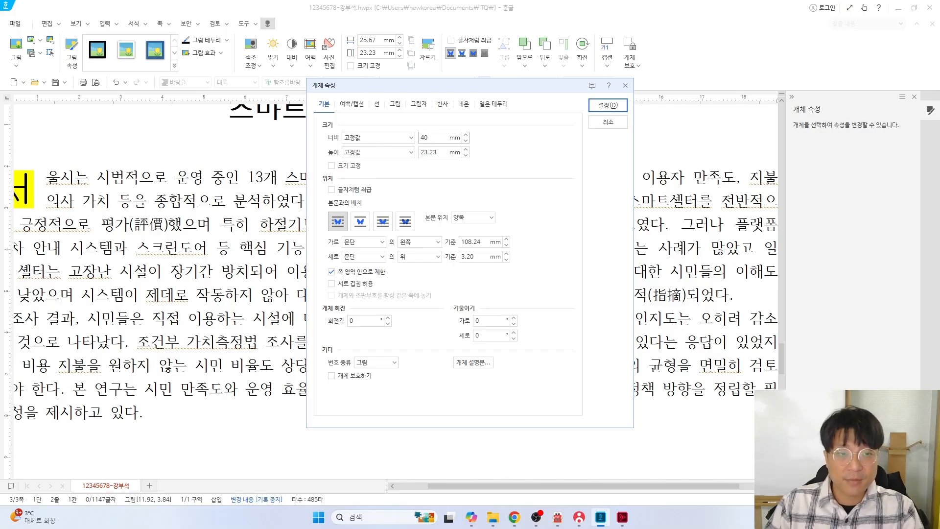
key(Tab)
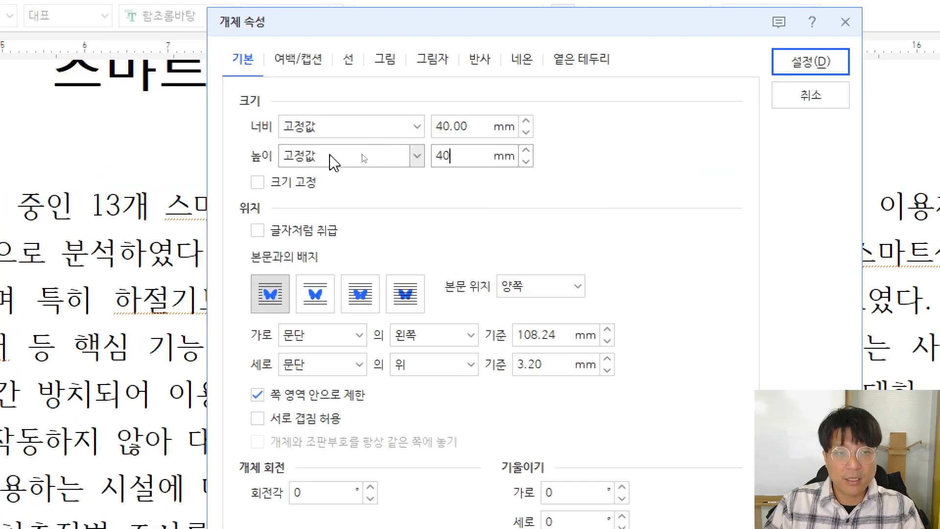
click(332, 165)
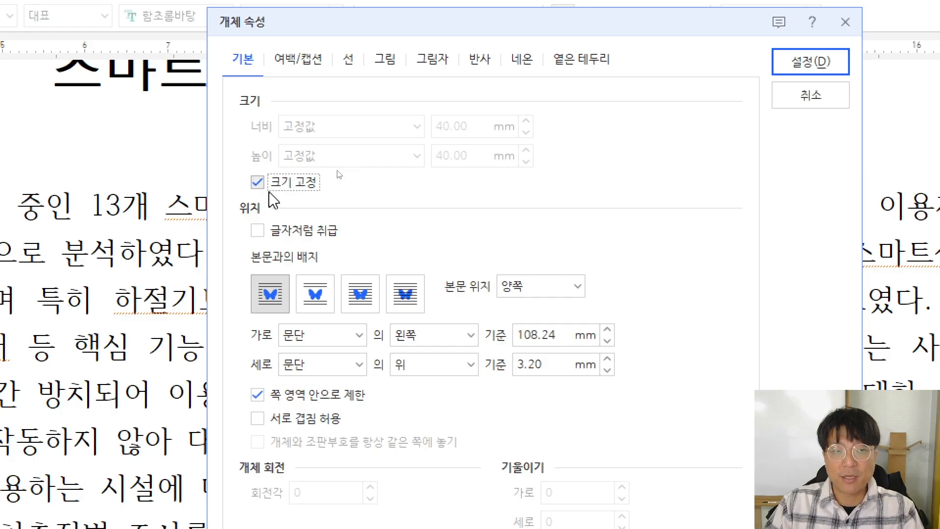
Give the picture a 2 mm left outer margin and apply the settings
click(298, 59)
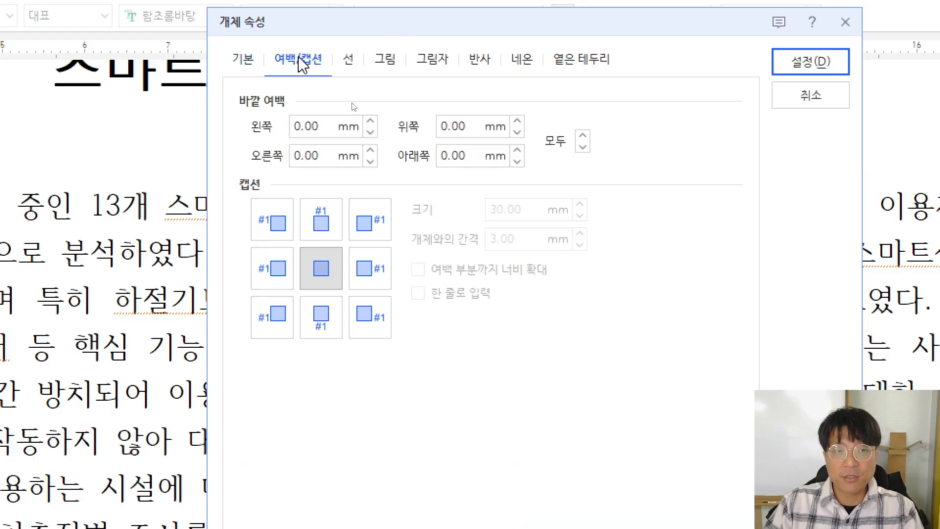
double_click(311, 126)
text(2)
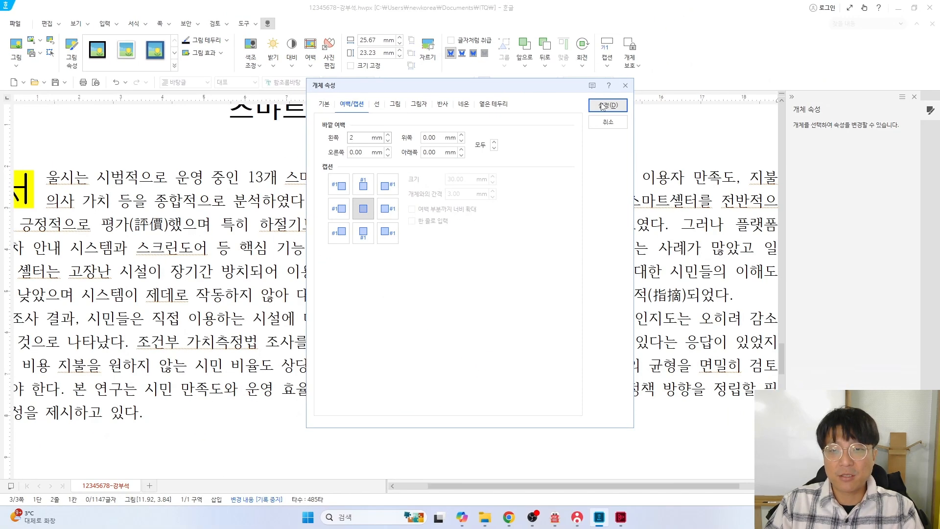
click(604, 105)
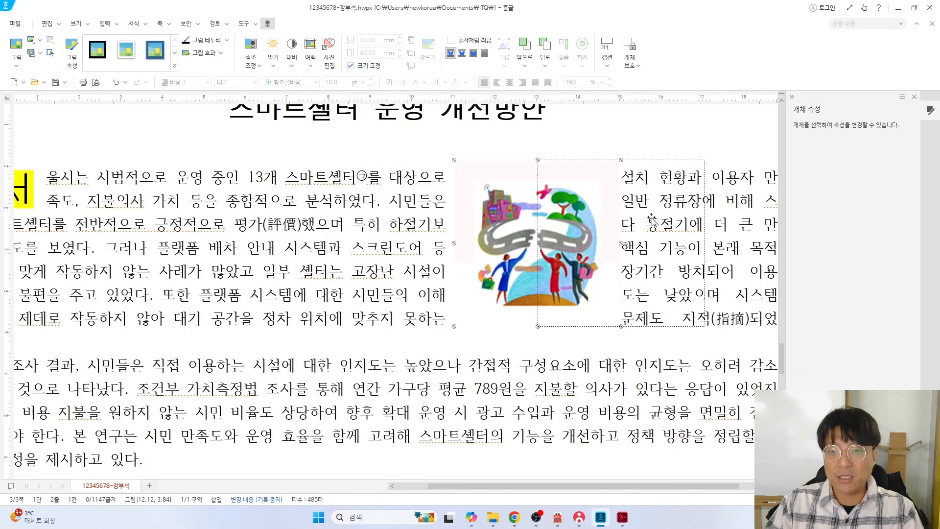
Drag the picture to the right margin beside the first paragraph
drag(678, 225, 703, 226)
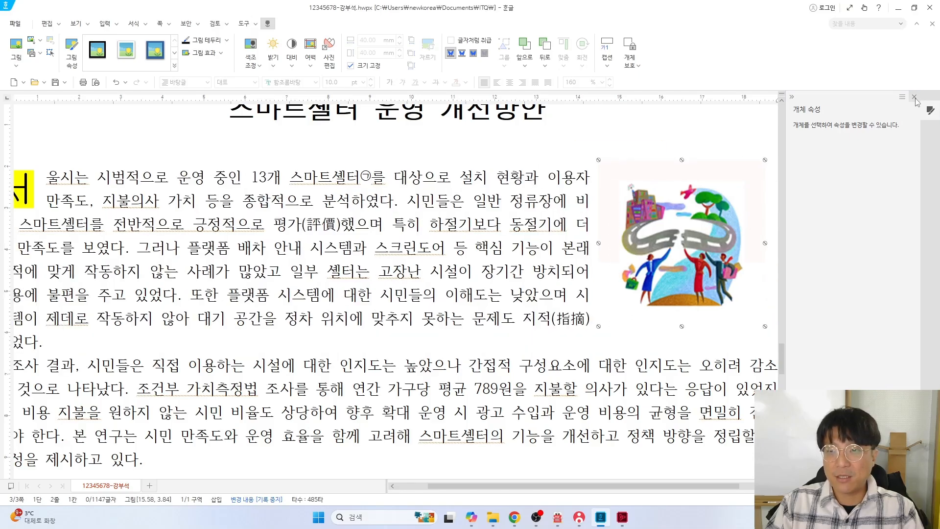
click(914, 98)
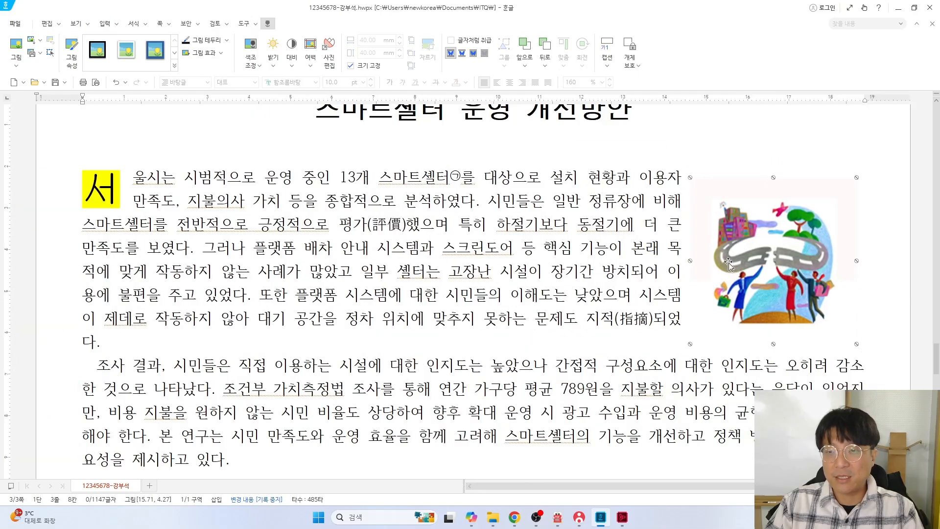
drag(744, 262, 741, 249)
scroll(745, 280, up, 3)
drag(749, 346, 804, 351)
scroll(804, 351, down, 3)
drag(779, 276, 778, 288)
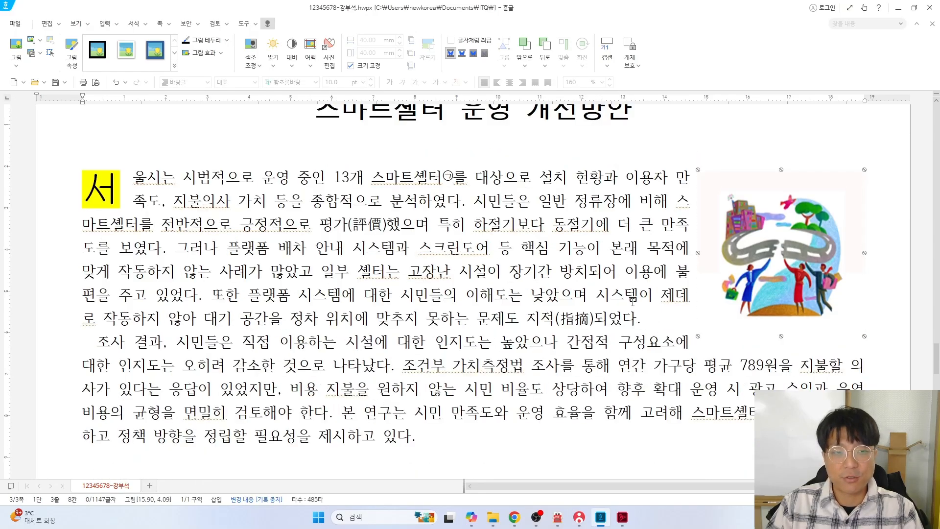
scroll(536, 324, down, 6)
scroll(441, 325, up, 7)
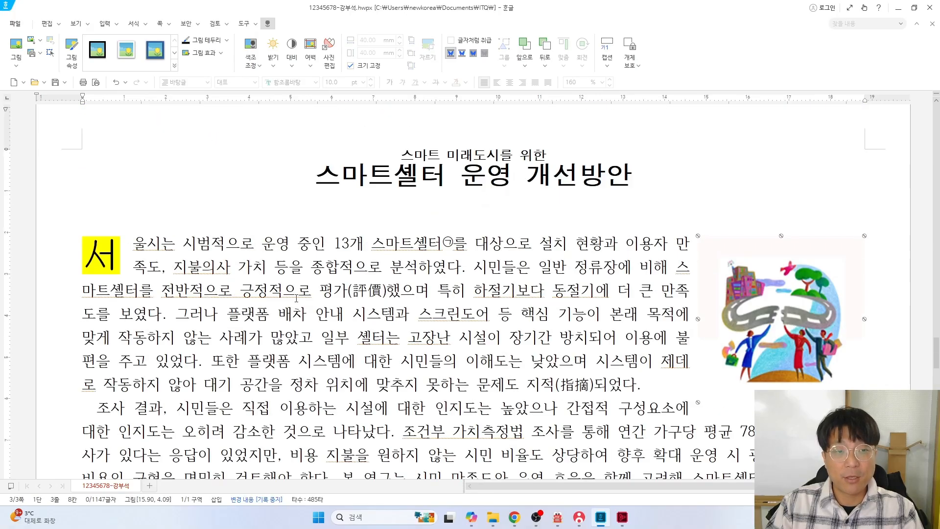
Compare with the PDF question sheet and box its body paragraph with a red rectangle
key(alt+Tab)
key(alt+Tab)
scroll(306, 318, down, 3)
key(alt+Tab)
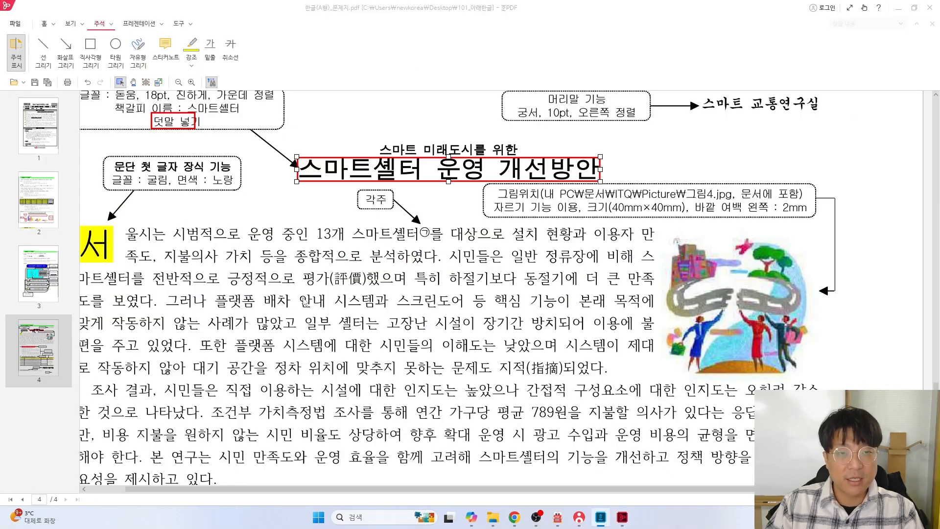
scroll(349, 288, down, 1)
scroll(349, 288, down, 2)
click(91, 52)
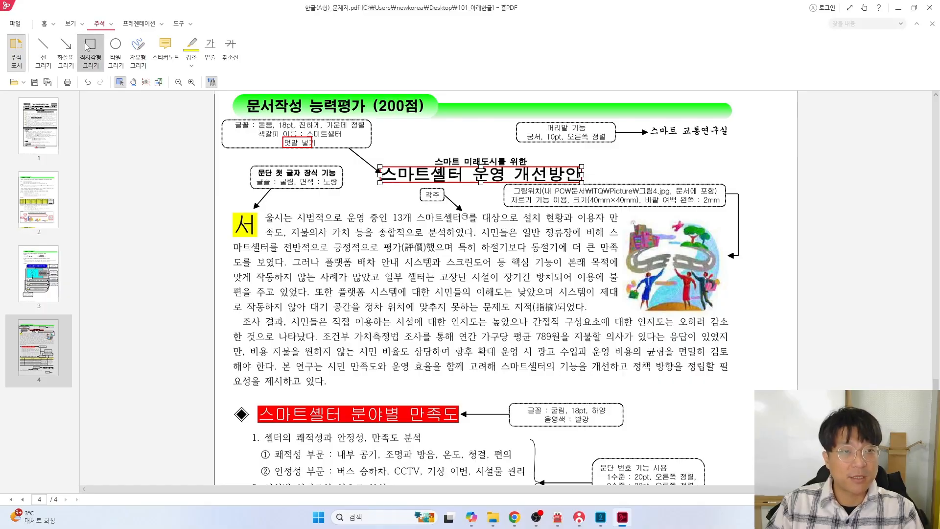
mouse_move(228, 114)
mouse_down()
mouse_move(796, 333)
mouse_move(794, 389)
mouse_move(778, 384)
mouse_up()
Send the answer file through the exam submission program, then select all document text
key(alt+Tab)
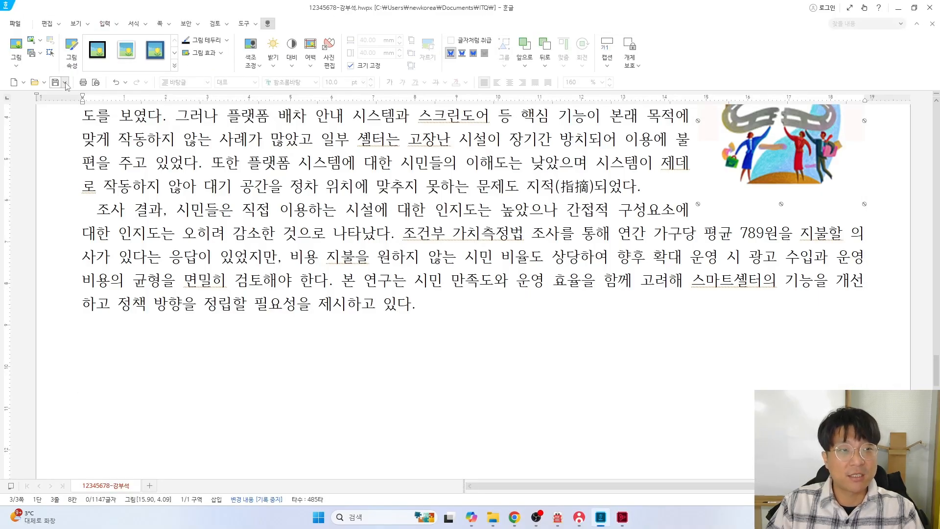
click(579, 520)
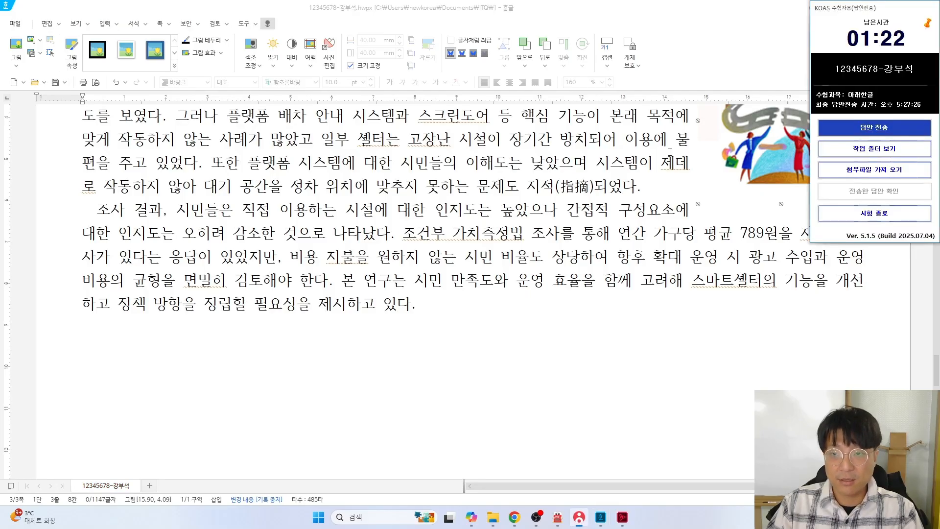
click(874, 127)
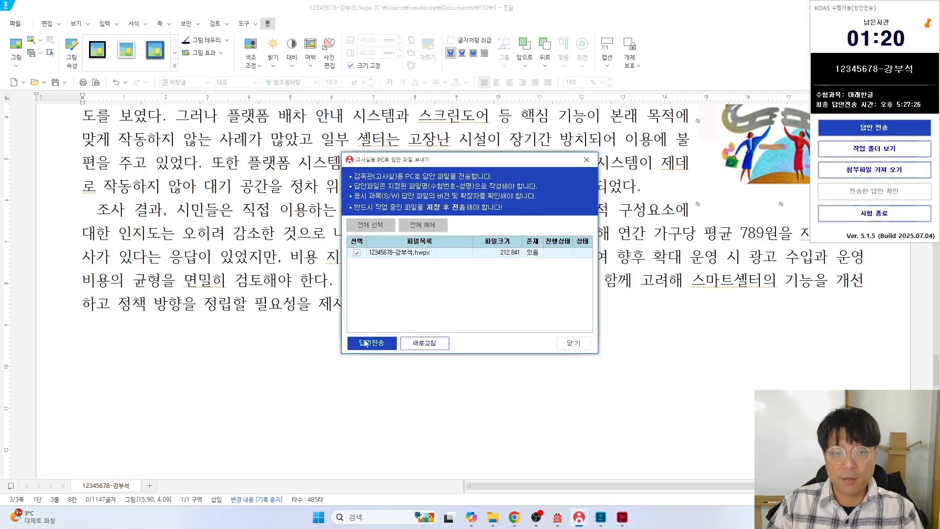
click(364, 342)
click(574, 342)
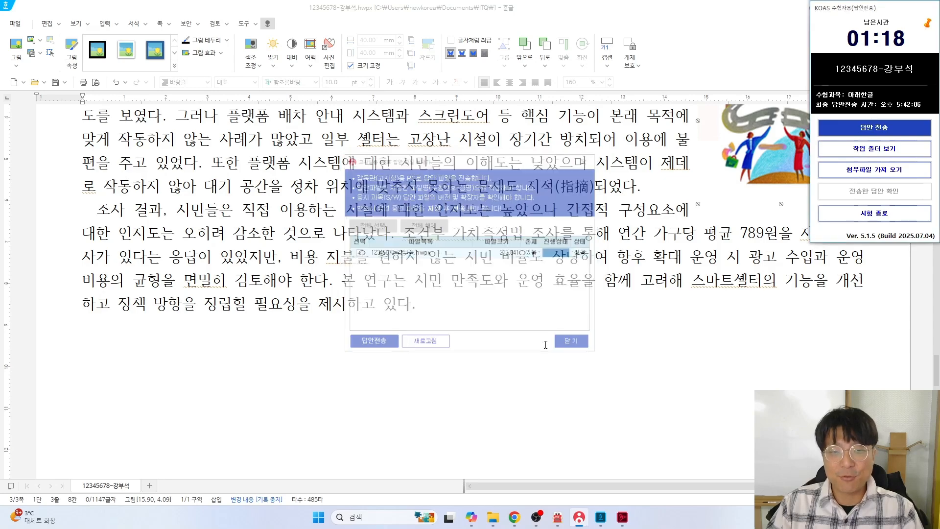
key(ctrl+a)
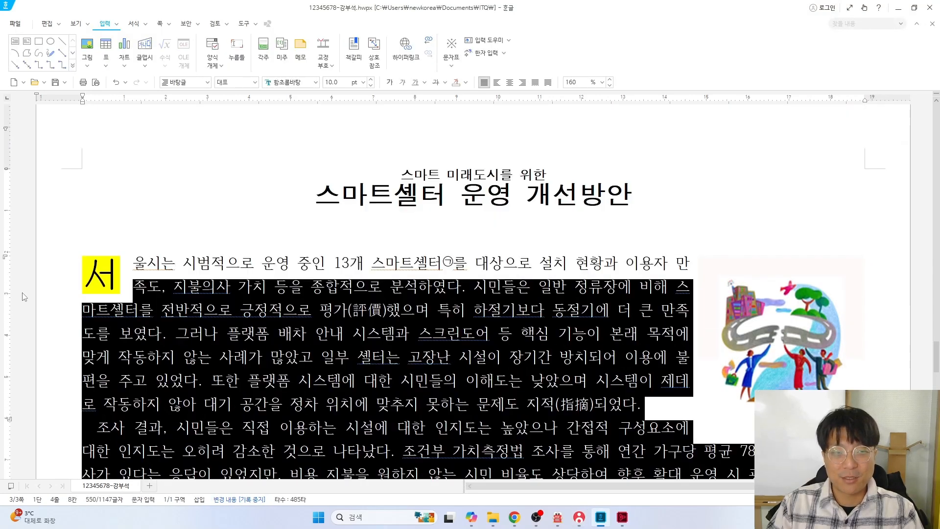
Add an empty line at the document's end, then undo the red rectangle on the PDF sheet
key(ctrl+End)
key(Return)
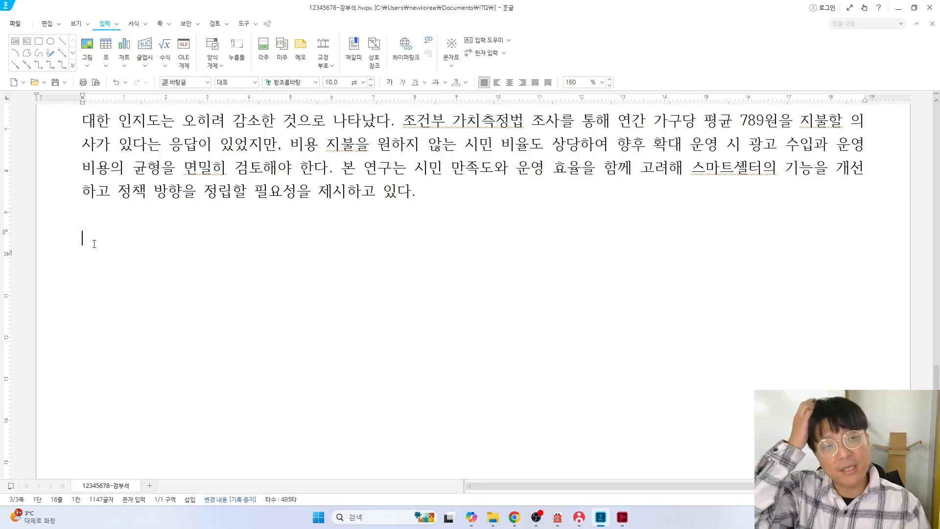
key(alt+Tab)
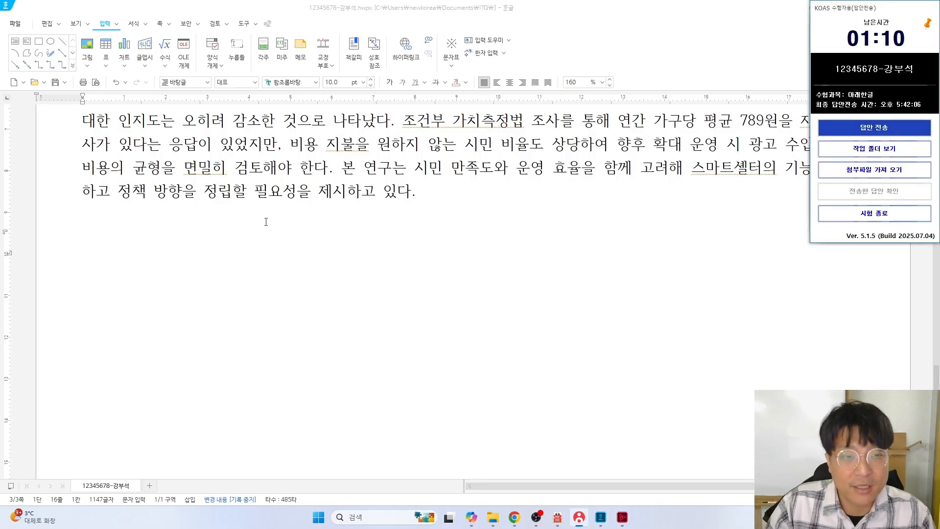
key(alt+Tab)
scroll(324, 277, down, 4)
key(ctrl+z)
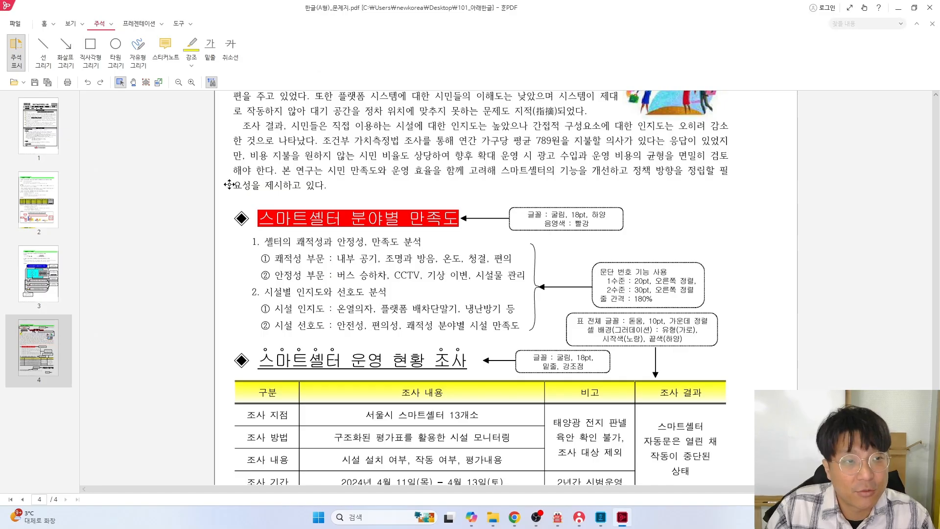
Draw a red freehand stroke beside the 스마트셀터 분야별 만족도 list numbers
click(91, 49)
mouse_move(228, 205)
mouse_down()
mouse_move(391, 316)
mouse_move(730, 350)
mouse_up()
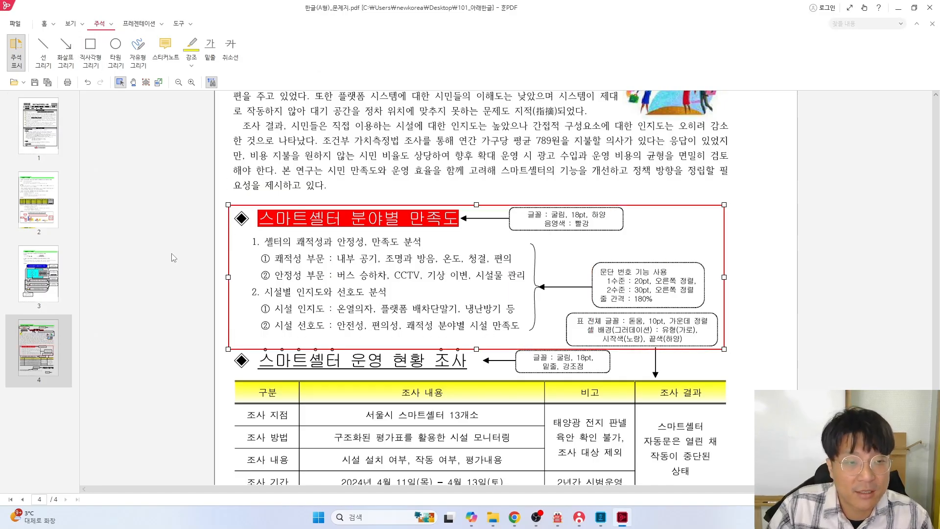
key(ctrl+z)
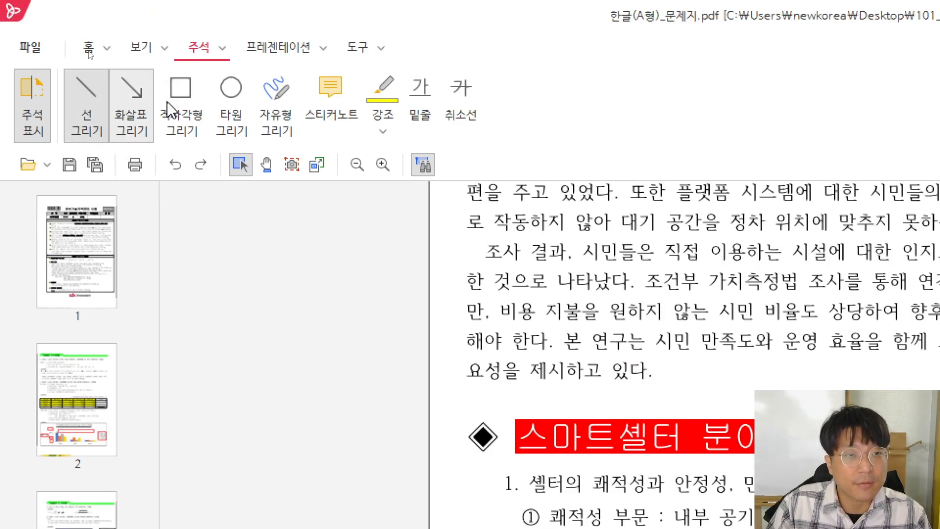
click(260, 104)
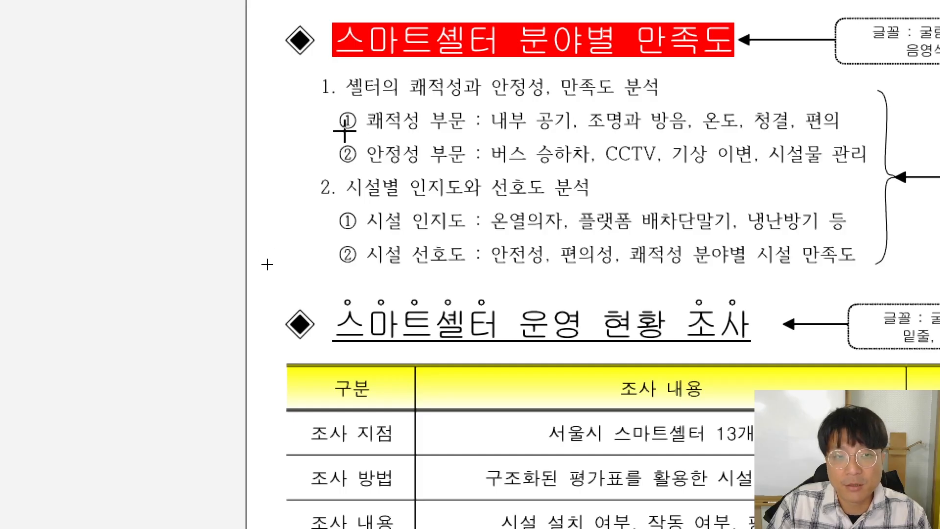
mouse_move(333, 67)
mouse_down()
mouse_move(361, 137)
mouse_move(359, 206)
mouse_up()
key(Escape)
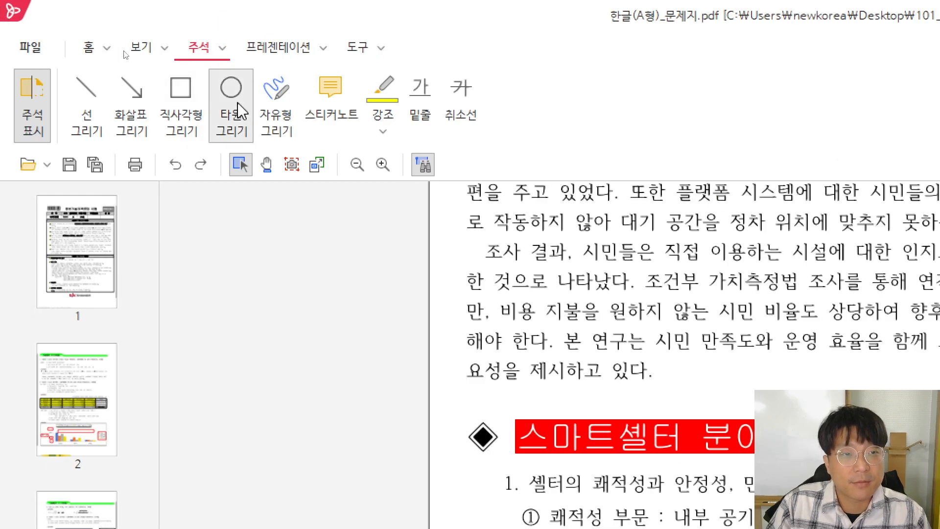
click(269, 101)
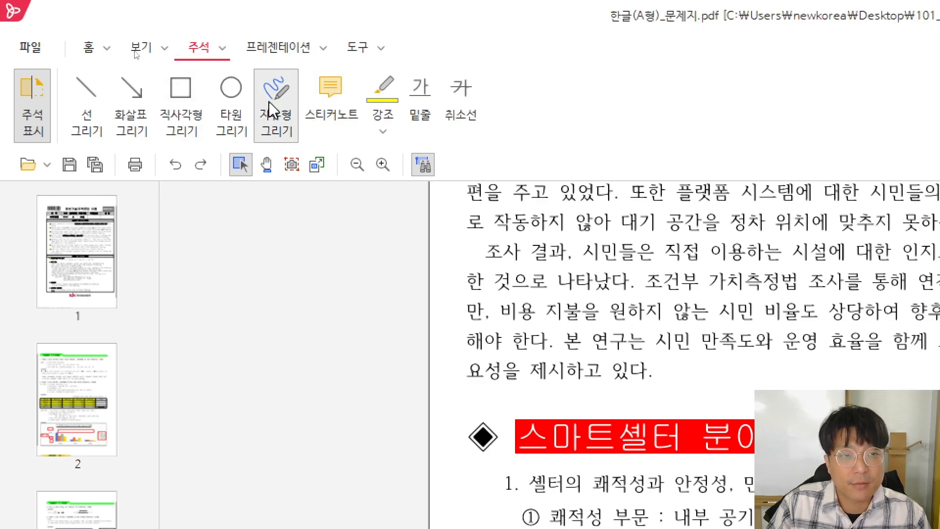
mouse_move(518, 130)
mouse_down()
mouse_move(523, 159)
mouse_move(551, 181)
mouse_move(524, 239)
mouse_move(542, 318)
mouse_move(481, 247)
mouse_move(509, 172)
mouse_move(514, 124)
mouse_move(501, 147)
mouse_move(526, 188)
mouse_move(504, 230)
mouse_move(513, 272)
mouse_move(563, 304)
mouse_move(541, 309)
mouse_up()
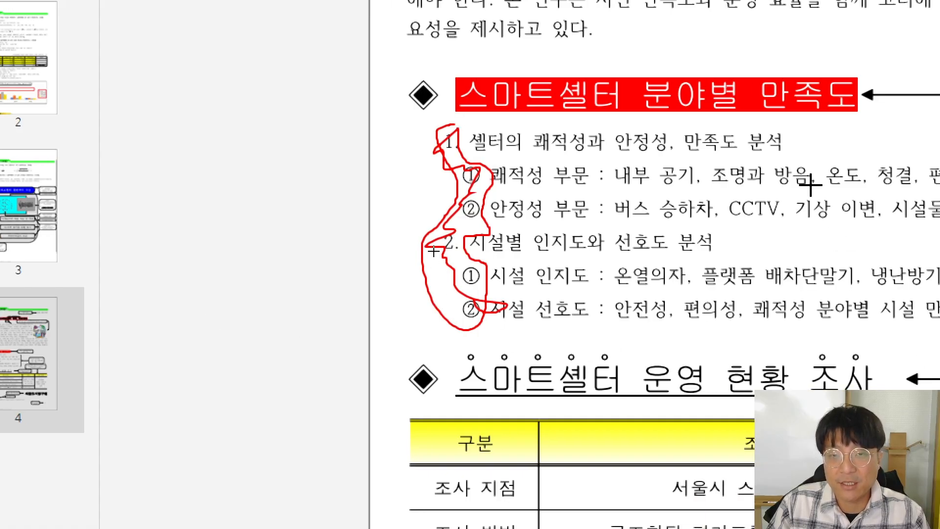
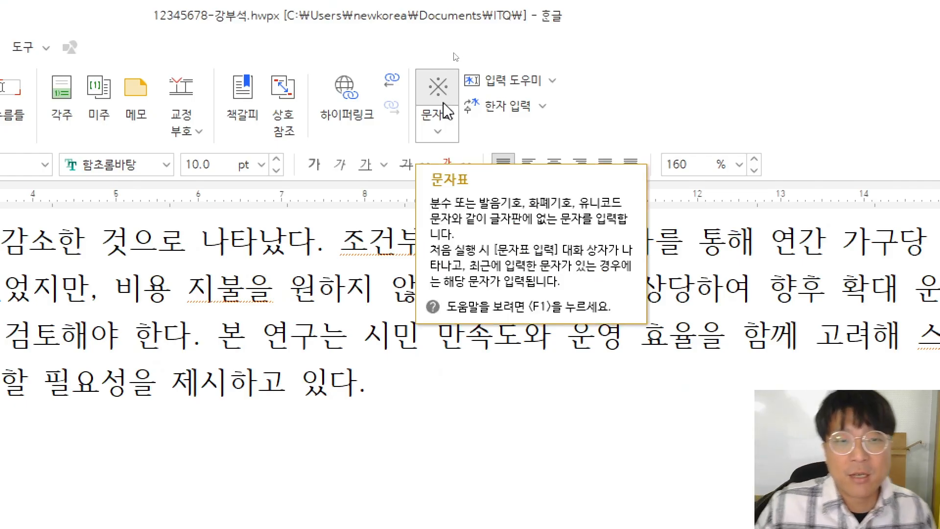
Insert the ◈ symbol from the 사용자 문자표 기호2 set at the start of the new line
click(437, 121)
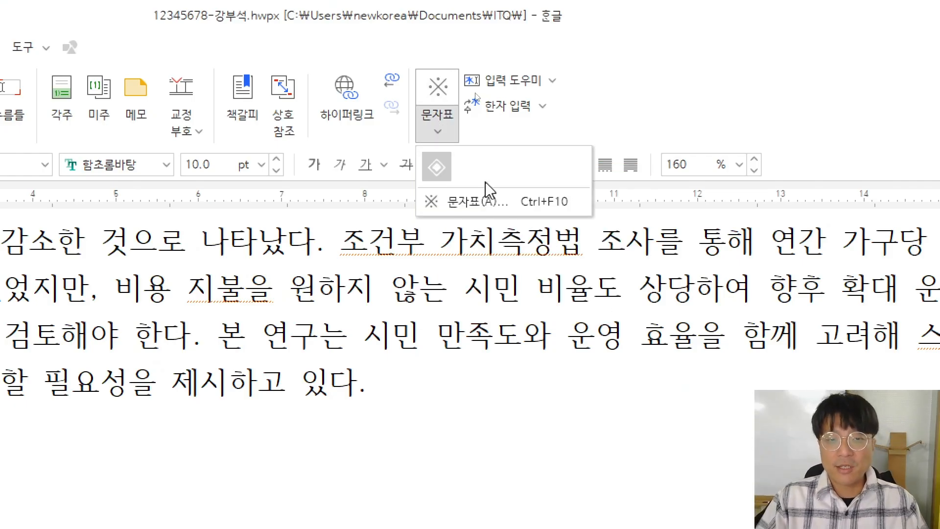
click(472, 202)
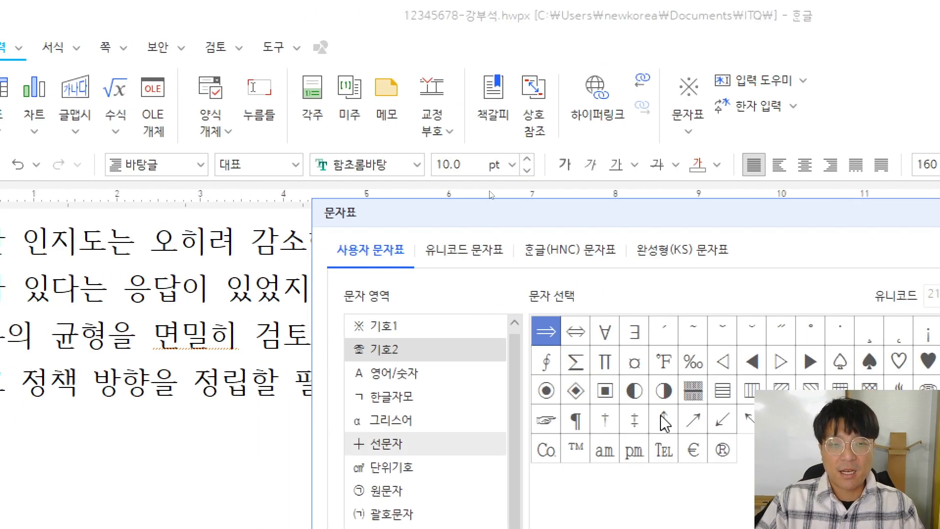
drag(503, 201, 470, 170)
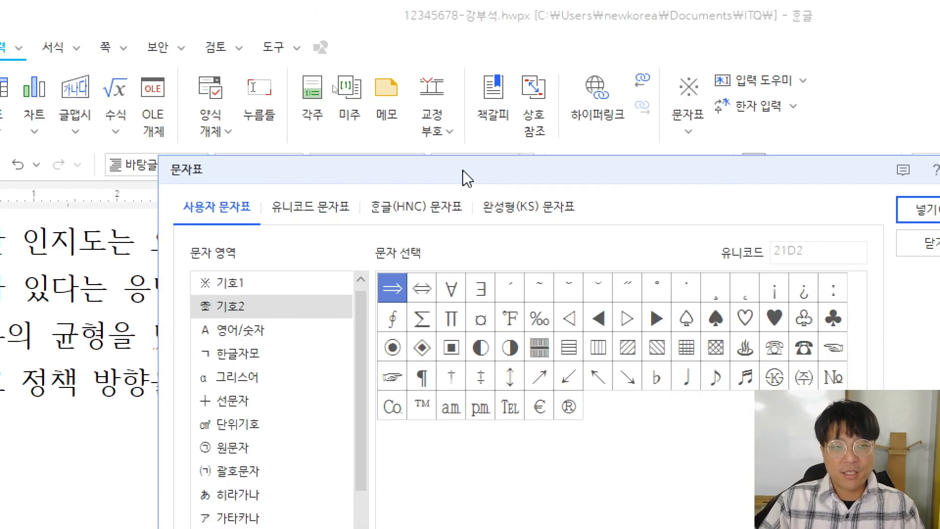
click(211, 214)
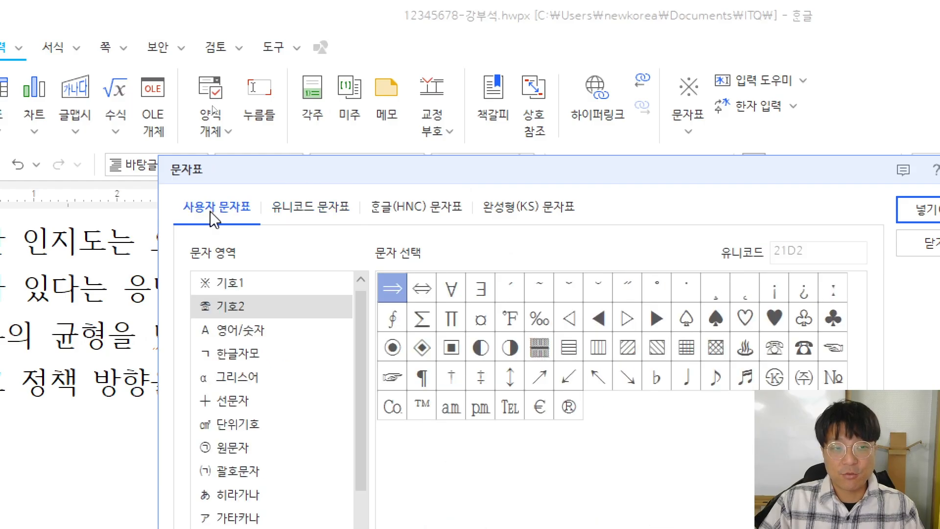
click(219, 289)
click(227, 316)
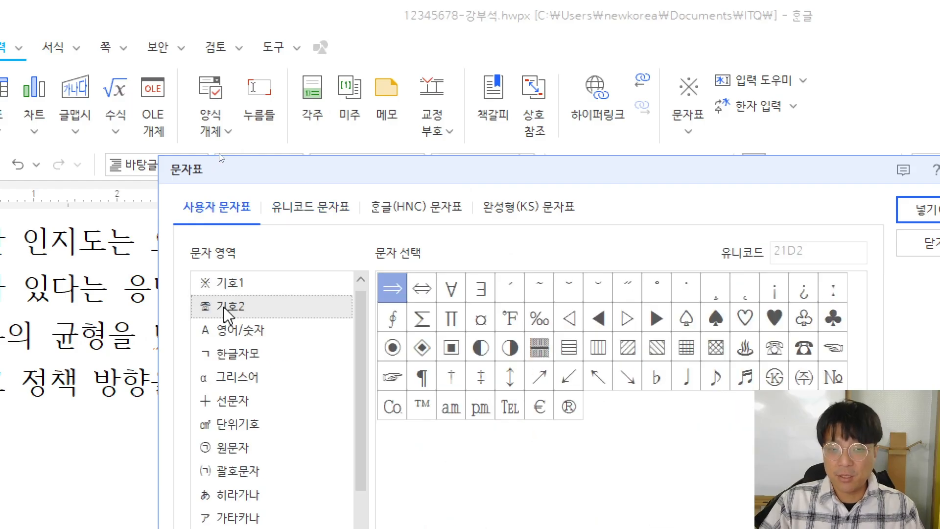
click(226, 288)
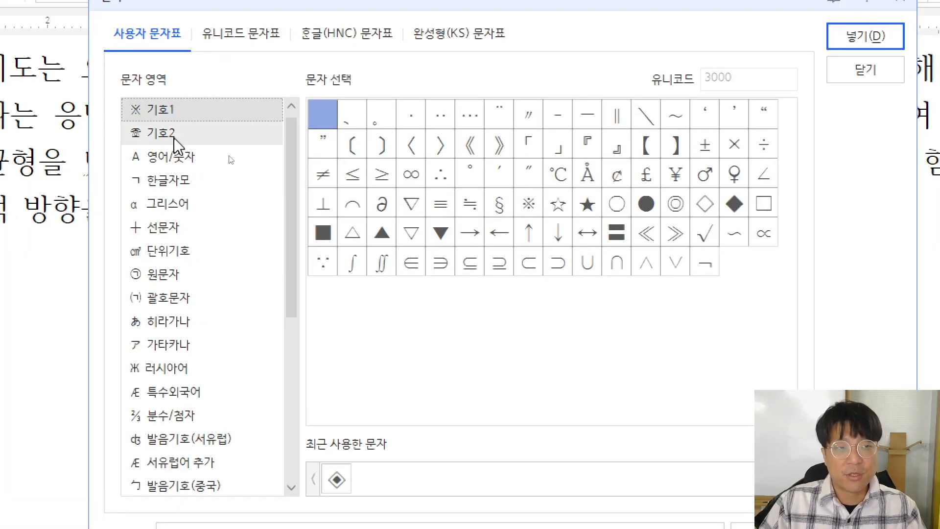
click(229, 136)
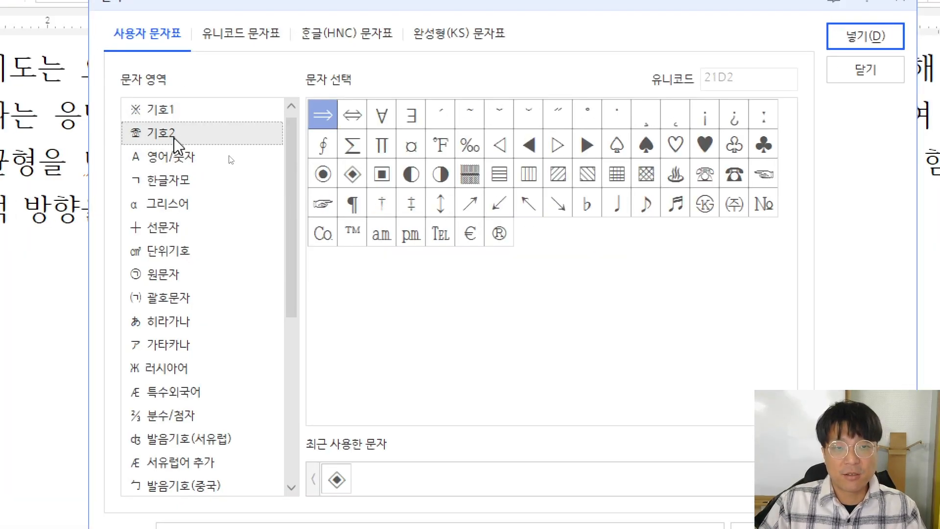
click(351, 177)
click(845, 41)
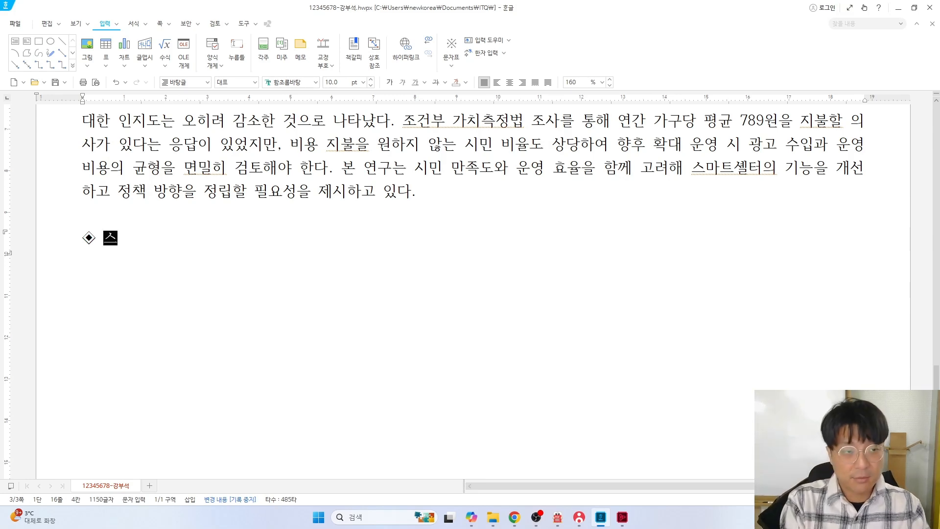
Type '스마트셀터 분야별 만족도' after ◈, start a new line, and check the PDF sheet
text(스마트셀)
text(터 분야별 )
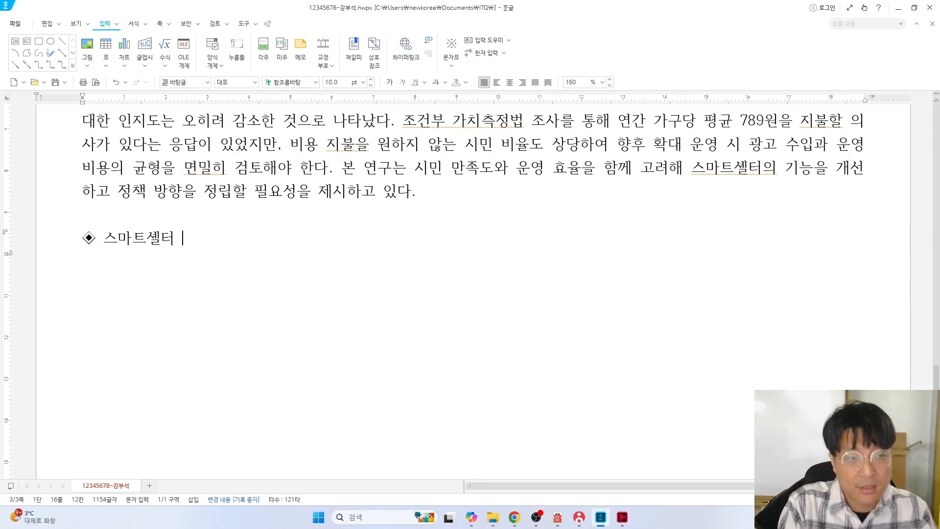
text(만족도)
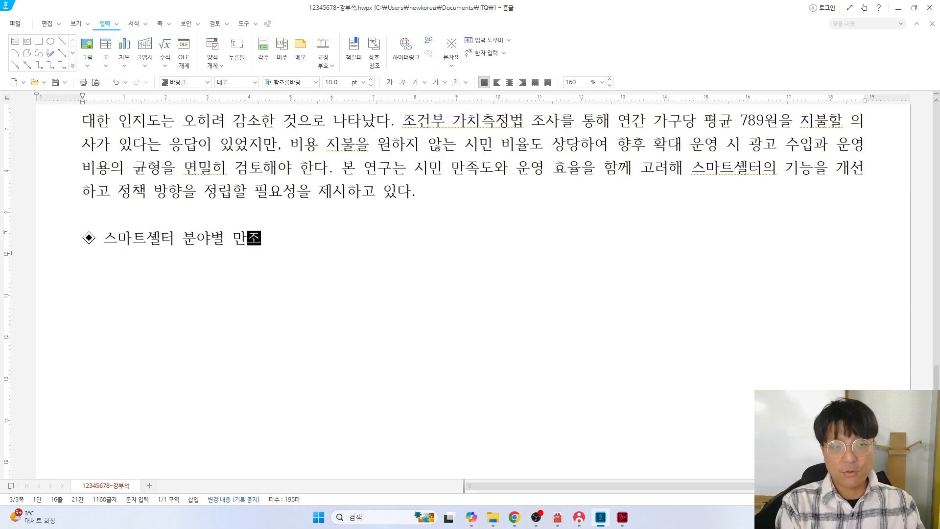
key(Return)
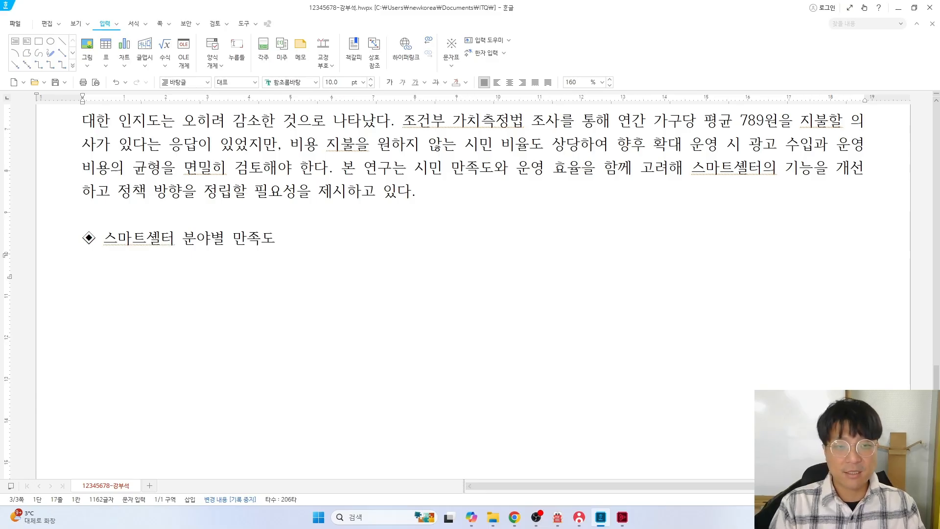
key(alt+Tab)
key(alt+Tab)
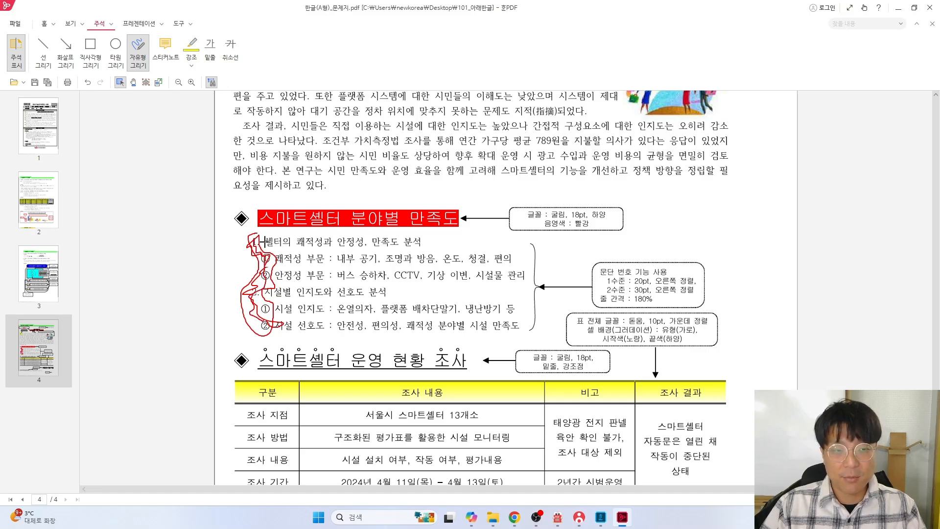
key(alt+Tab)
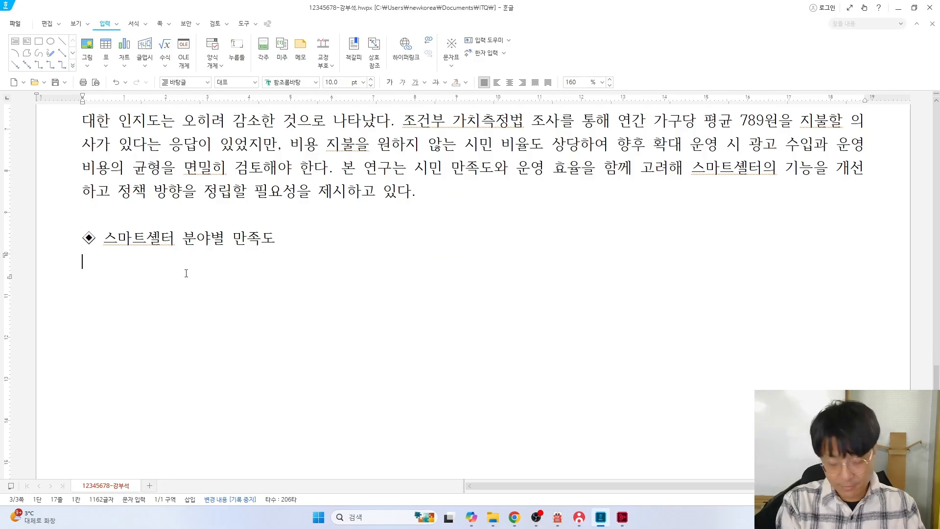
Type the 쾌적성과 안정성 만족도 분석 line with its 쾌적성 부문 and 안정성 부문 detail lines
text(터의 퀘)
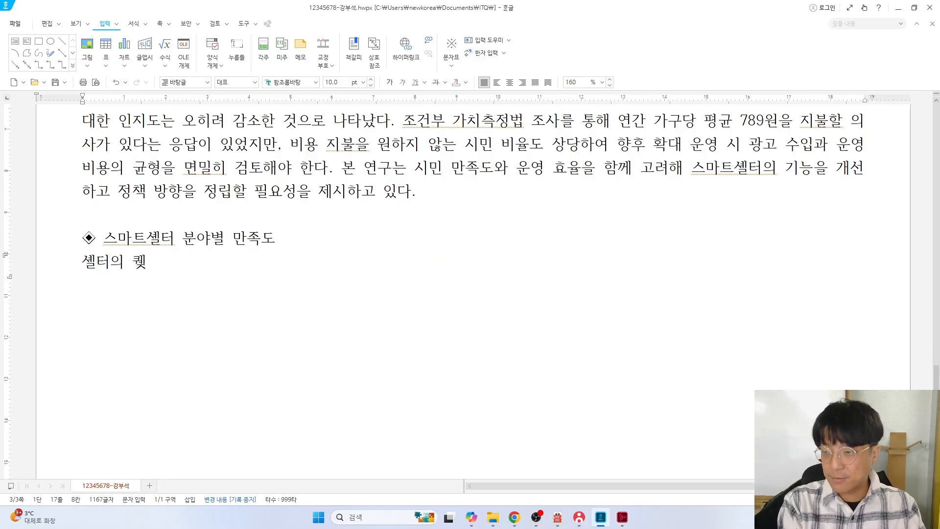
text(적성과 안정)
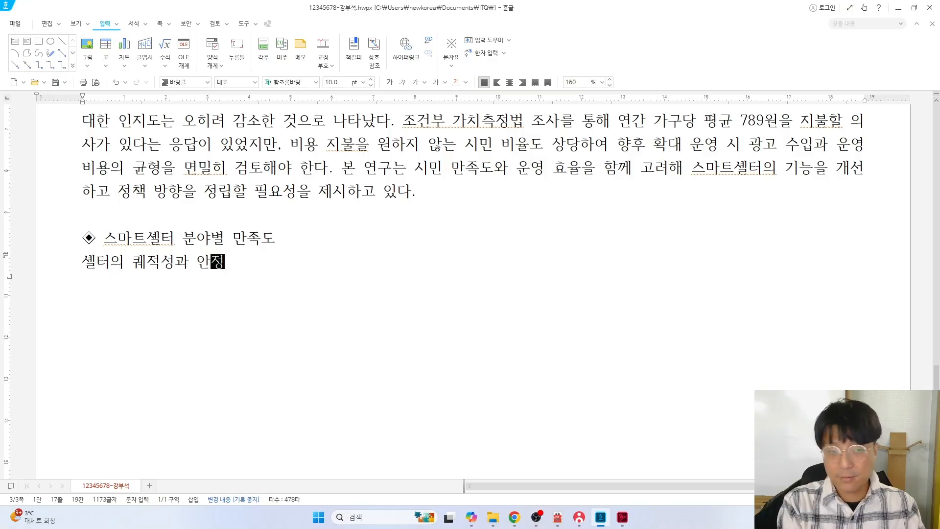
text(성, 만족도 분석)
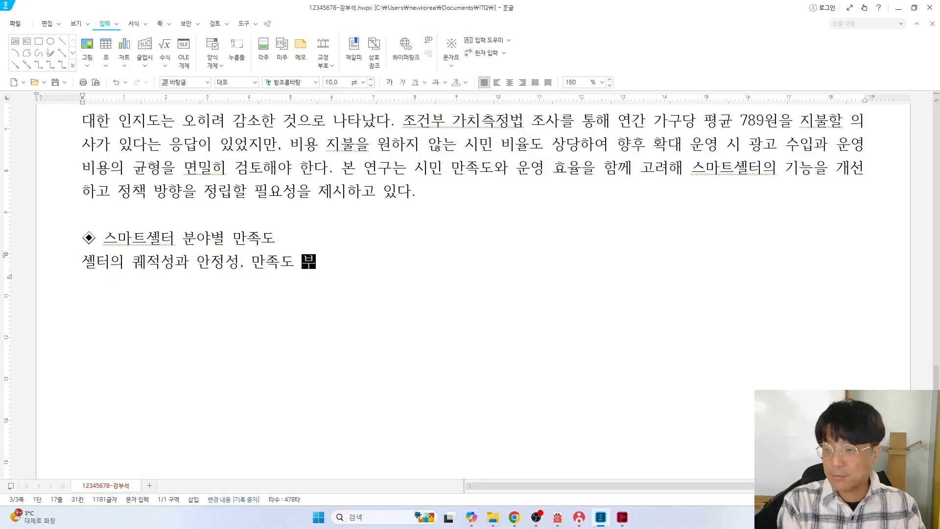
key(Return)
text(퀘적성 부부)
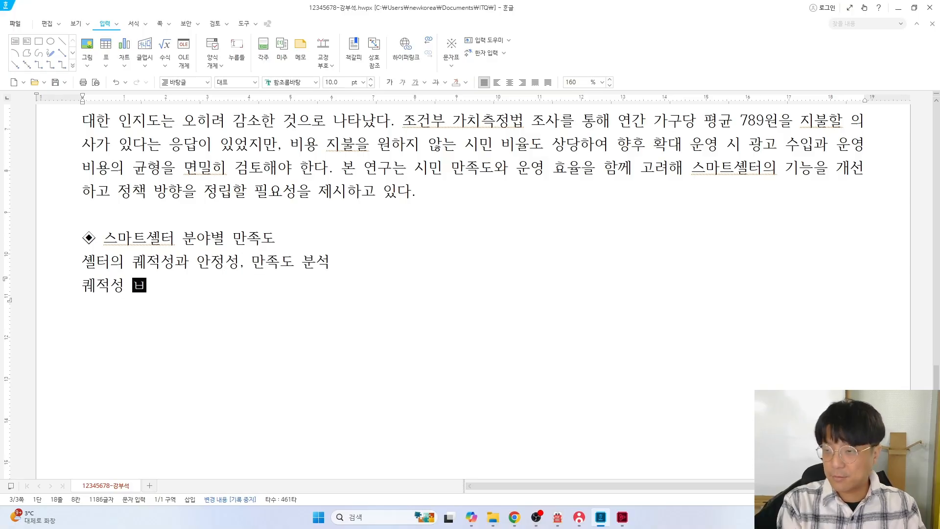
text( : 내)
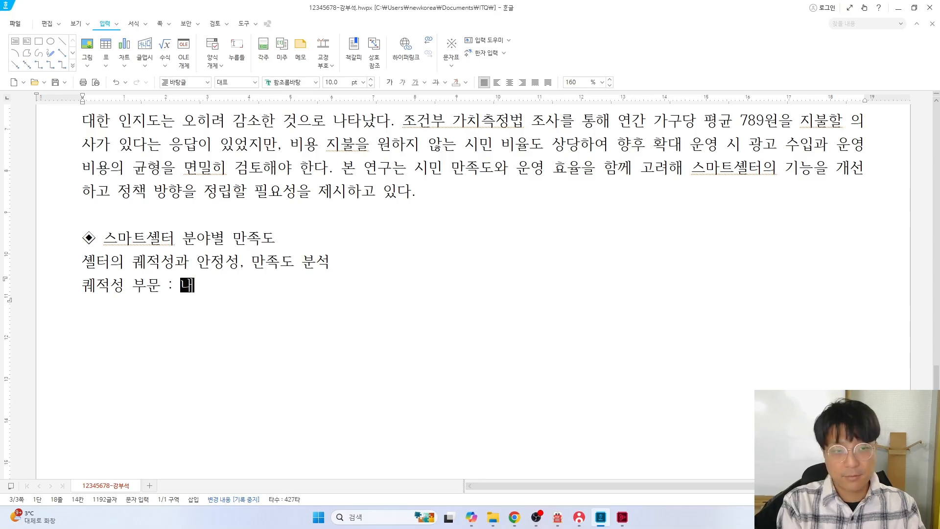
text(부 고공기, 조명과 방)
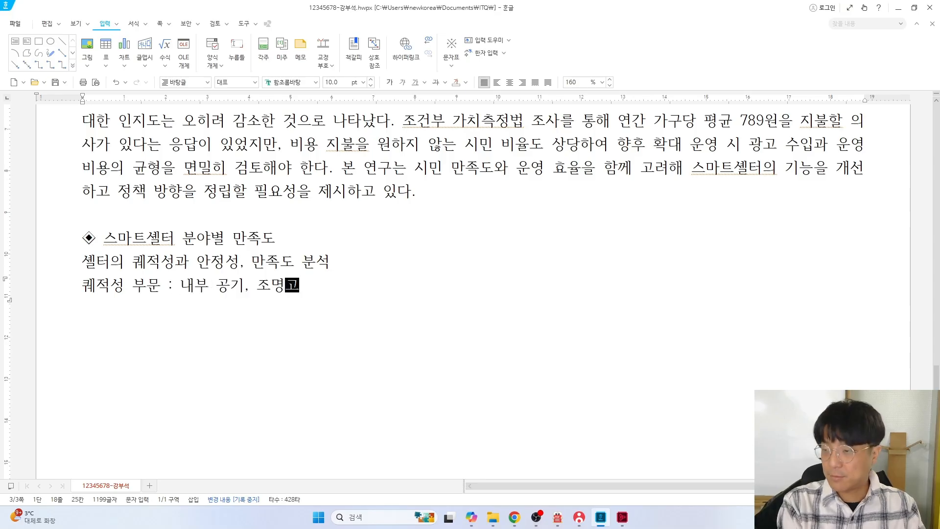
text(음, 온)
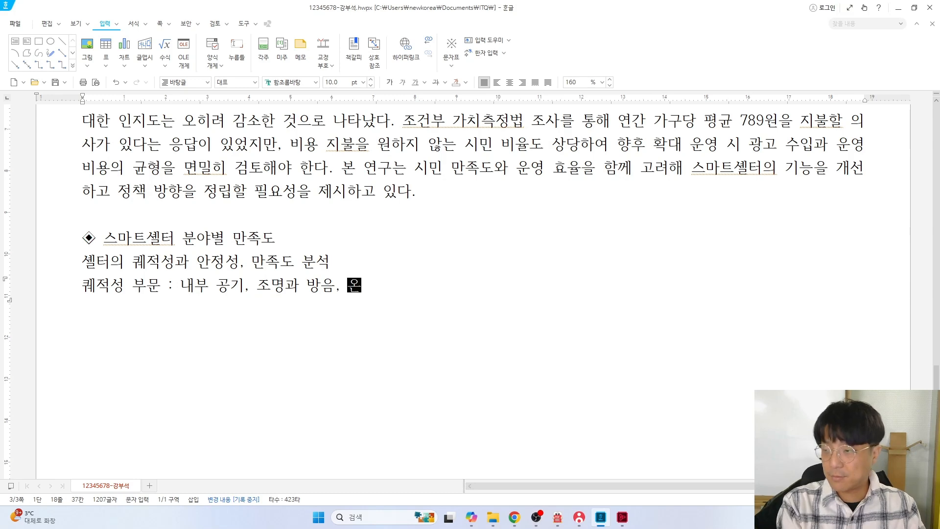
text(도, 청결, 편의)
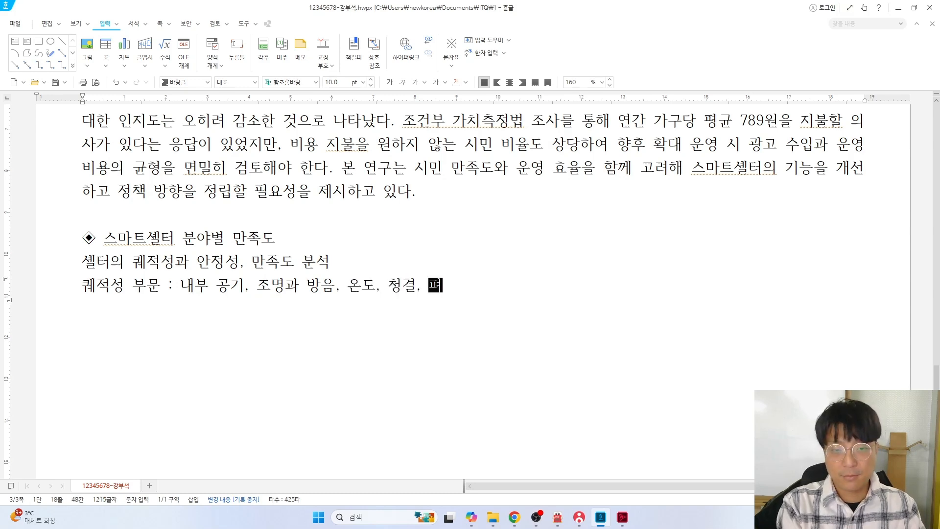
key(Return)
text(안정성 )
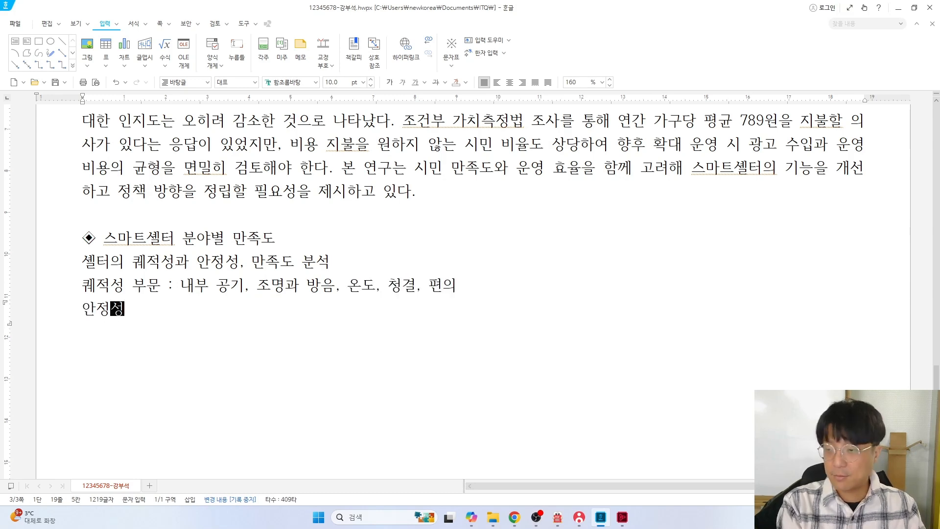
text(부문 : 버스 ㅅ)
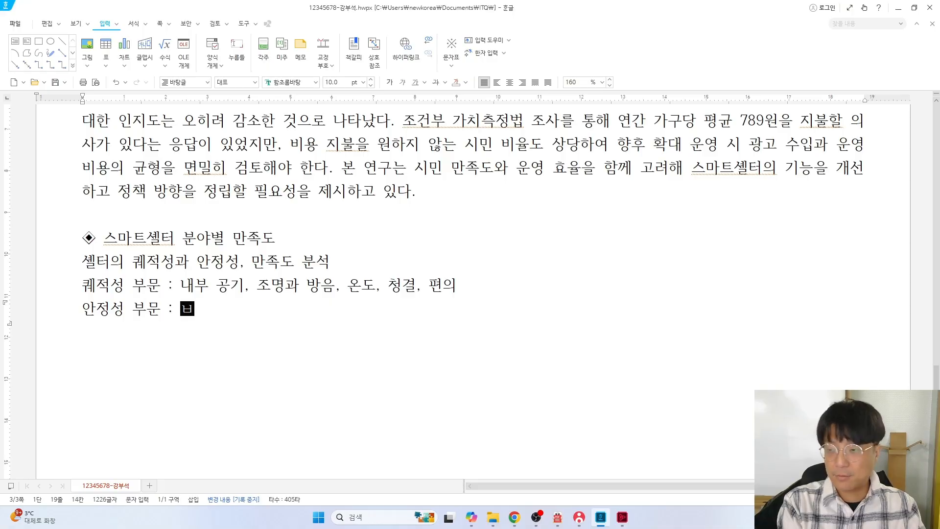
text(승하차,)
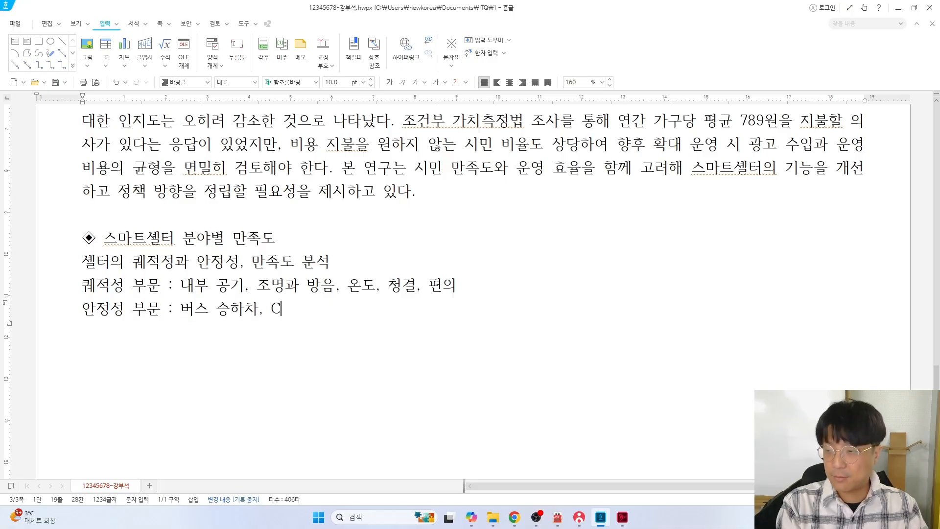
text( CCTV)
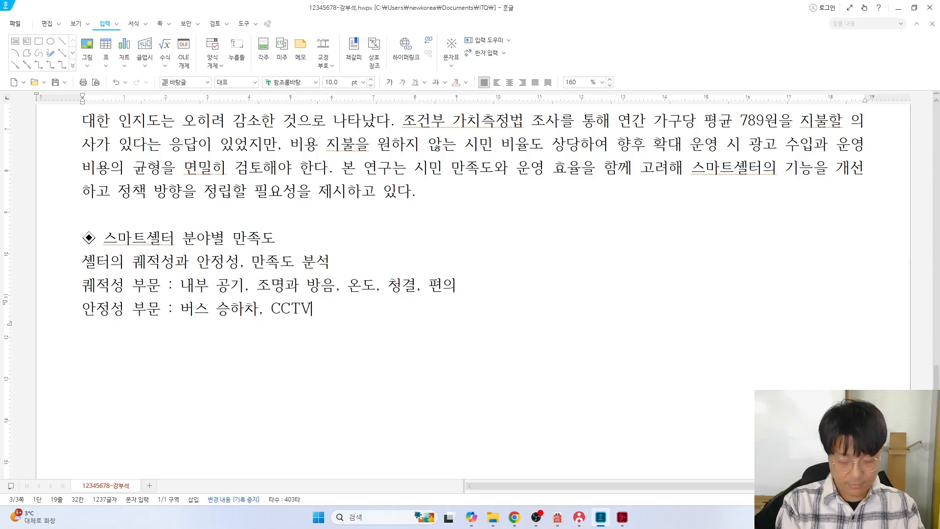
text(, 기상 이변)
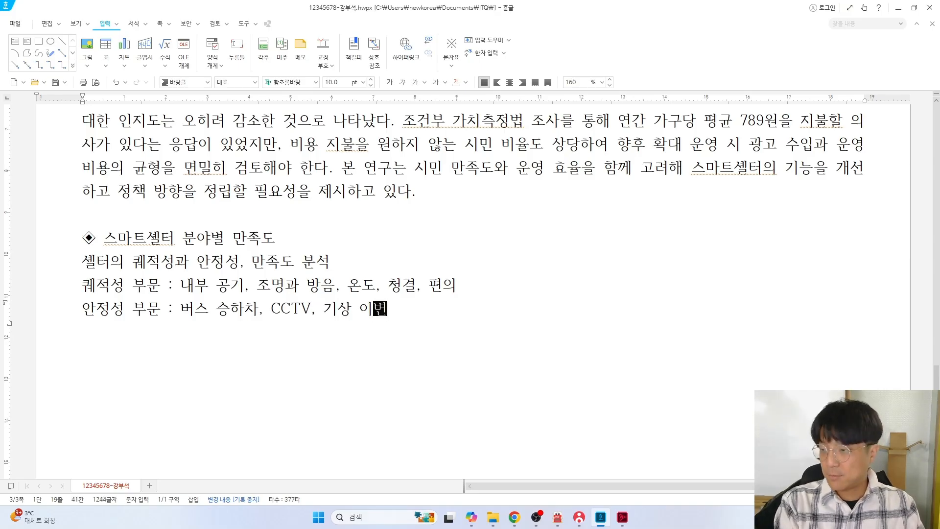
text(, 시설물 관리)
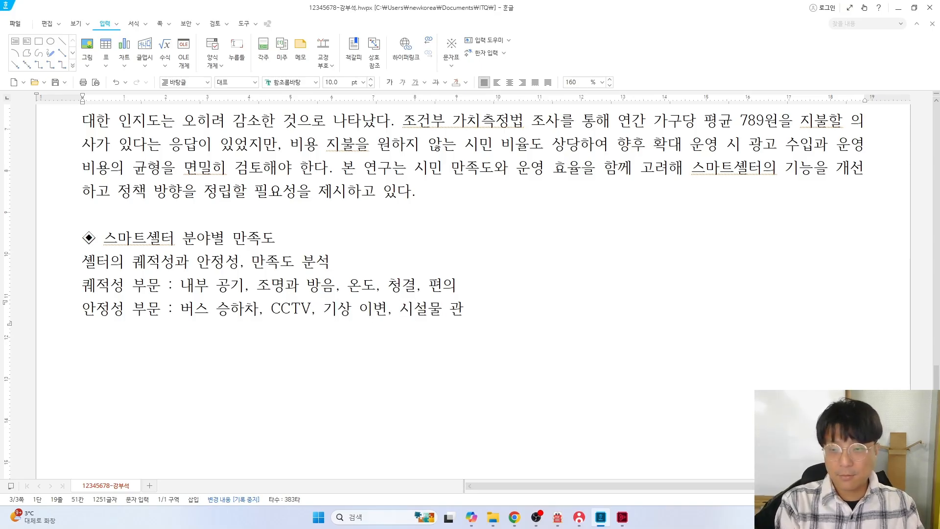
key(Return)
Add the 시설별 인지도와 선호도 분석 line with its 시설 인지도 and 시설 선호도 lines
text(시설별)
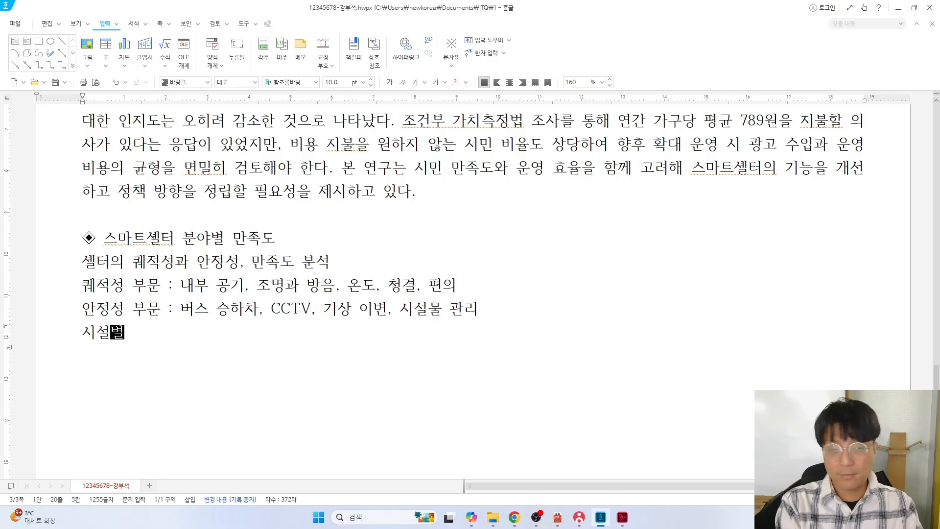
text( 인지도와 선호도 분ㅅ)
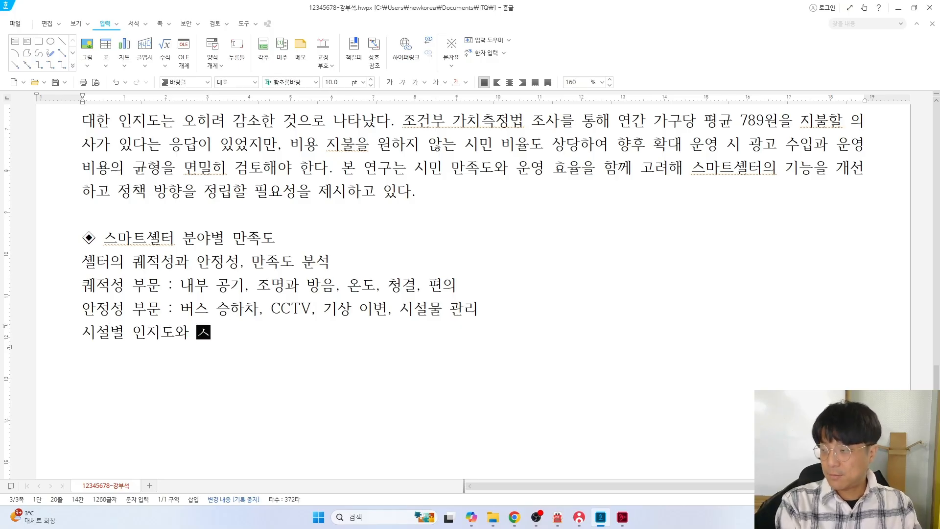
text(석)
key(Return)
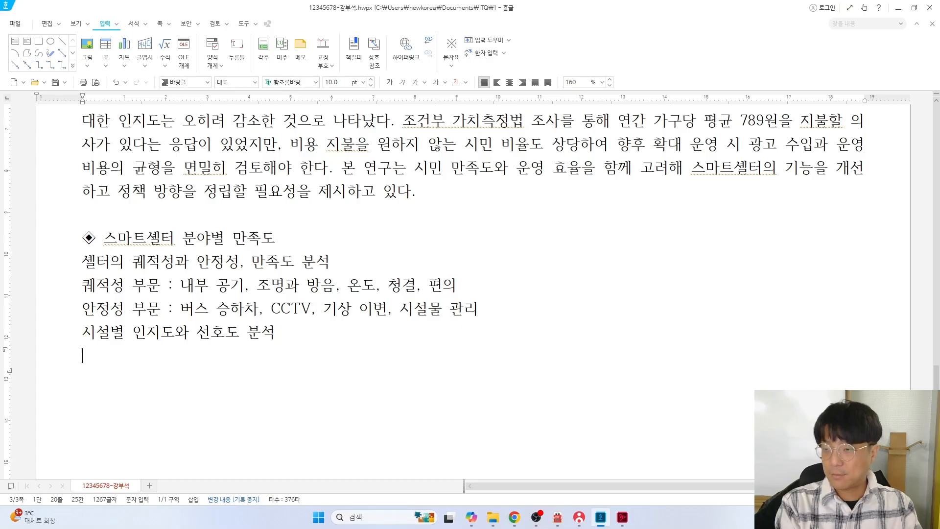
text(시설 인지도 )
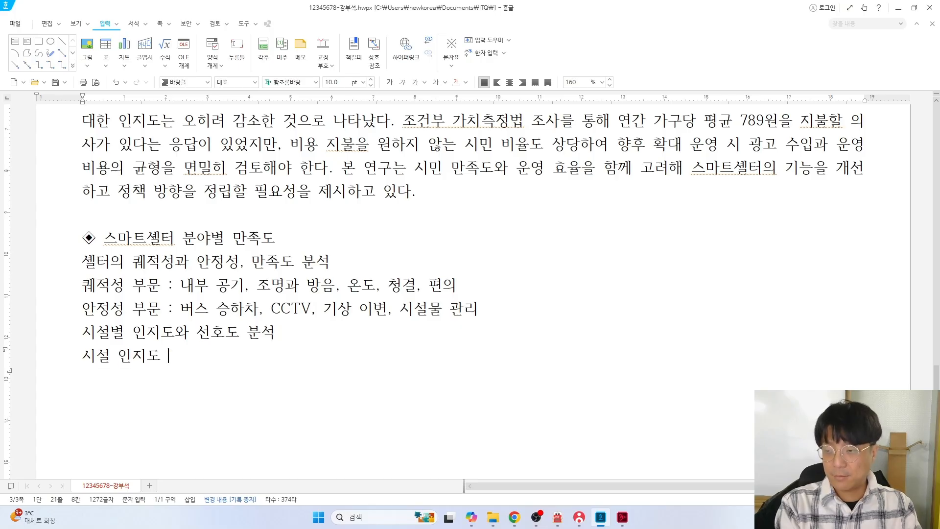
text(: 온열의자, )
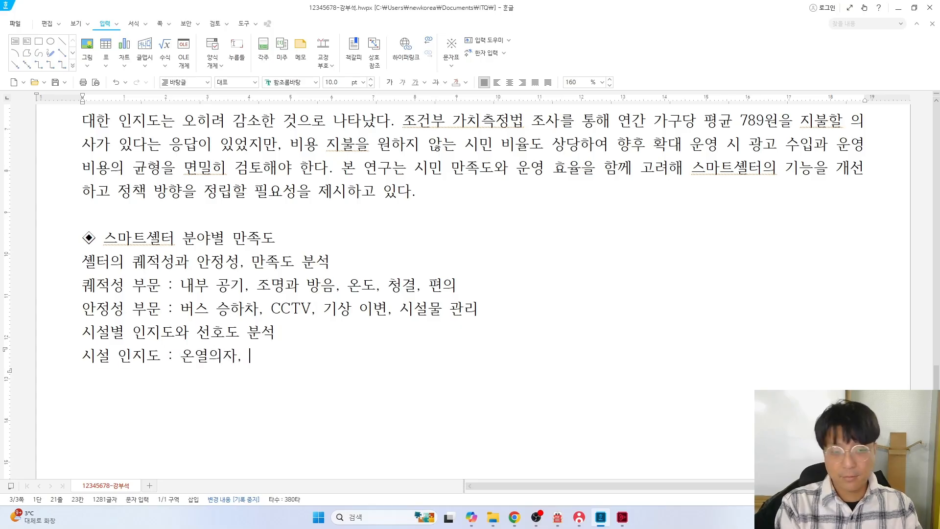
text(플랫ㅍ 벤)
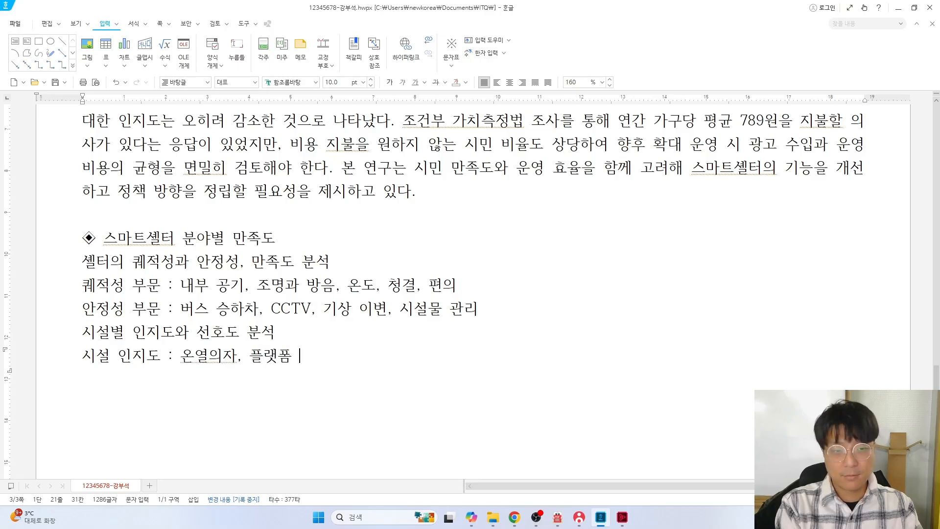
text(차단말기, 냉 나)
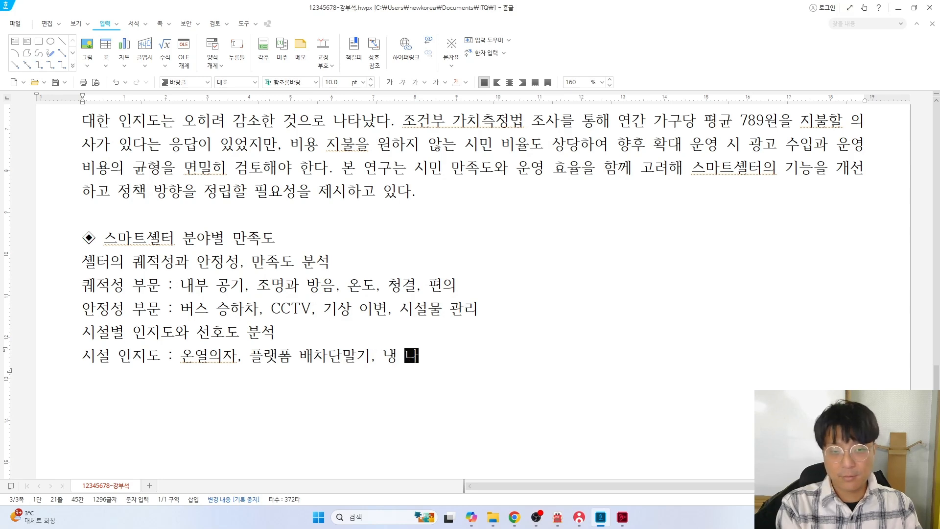
key(BackSpace)
key(BackSpace)
text(난방기 등)
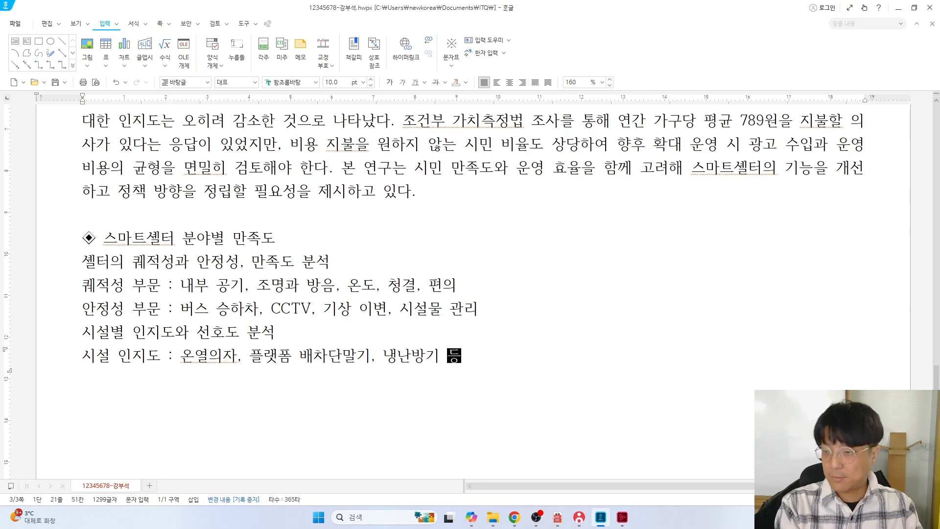
key(Return)
text(시설 선호도 )
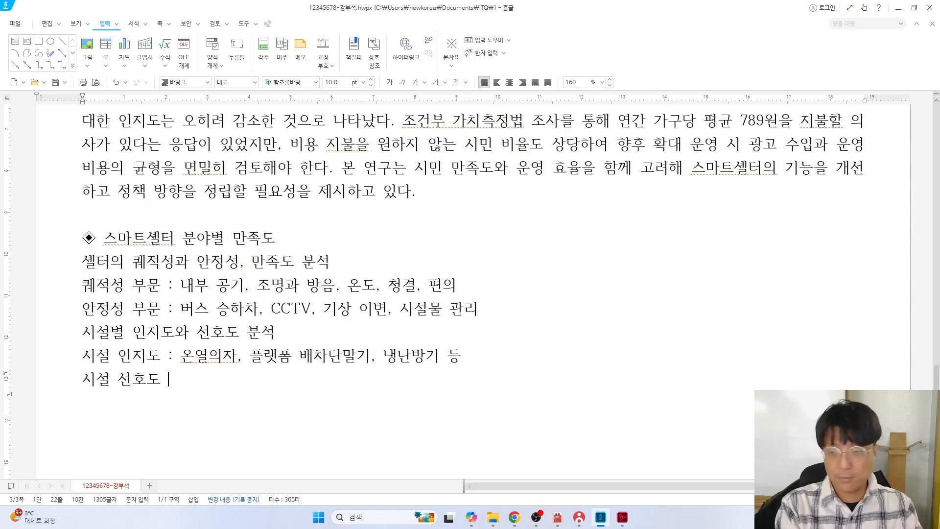
text(: 안전성, 펴)
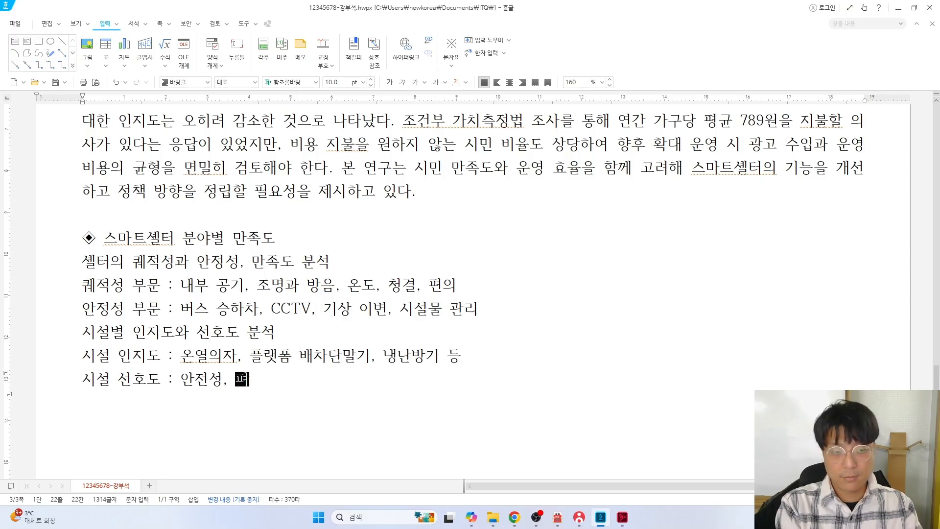
text(ㄴ의성, 쾌적성)
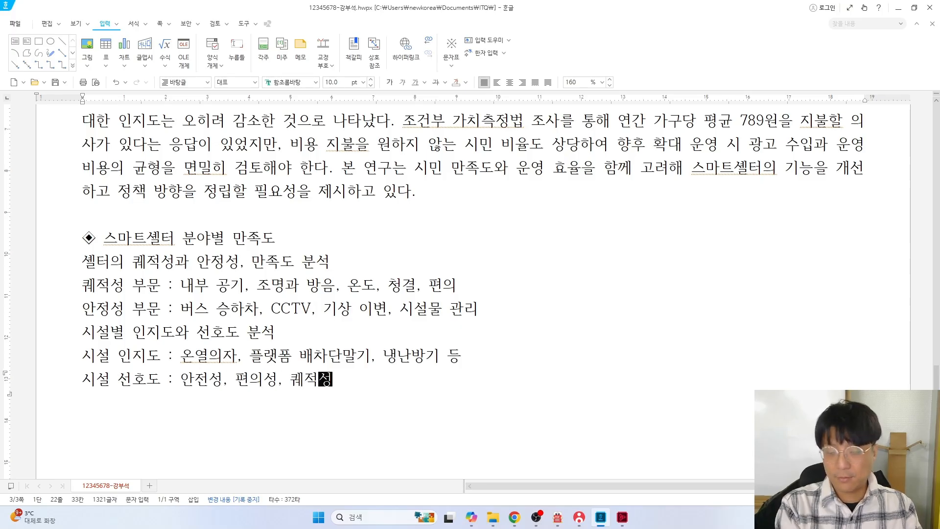
text( 분야별 시설 )
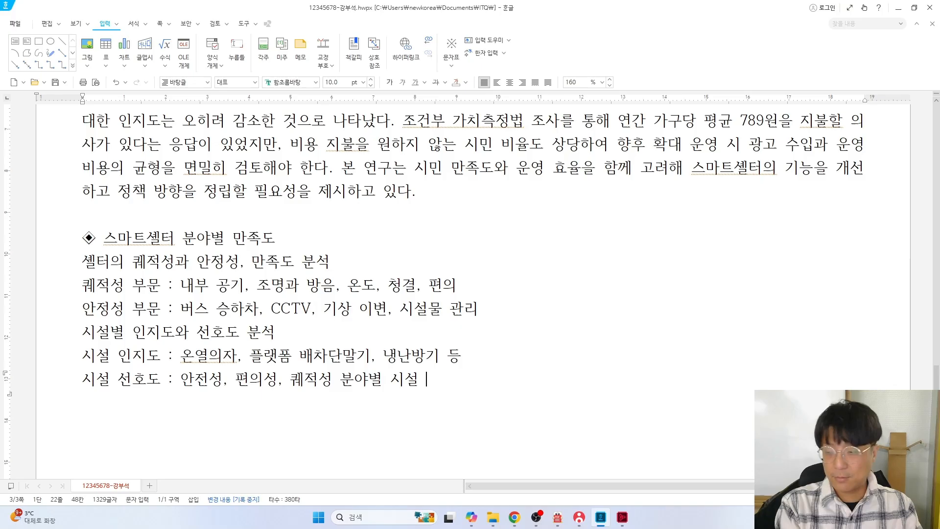
text(만족도)
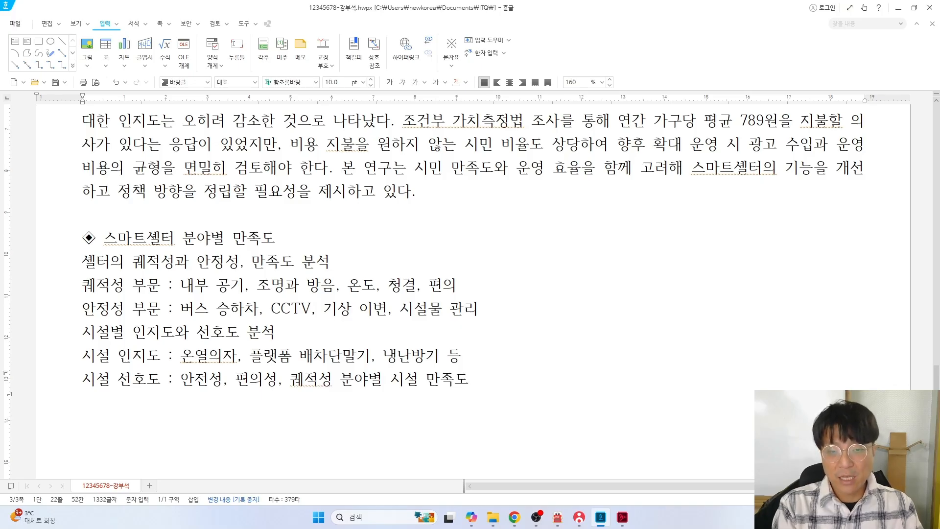
key(Return)
key(Return)
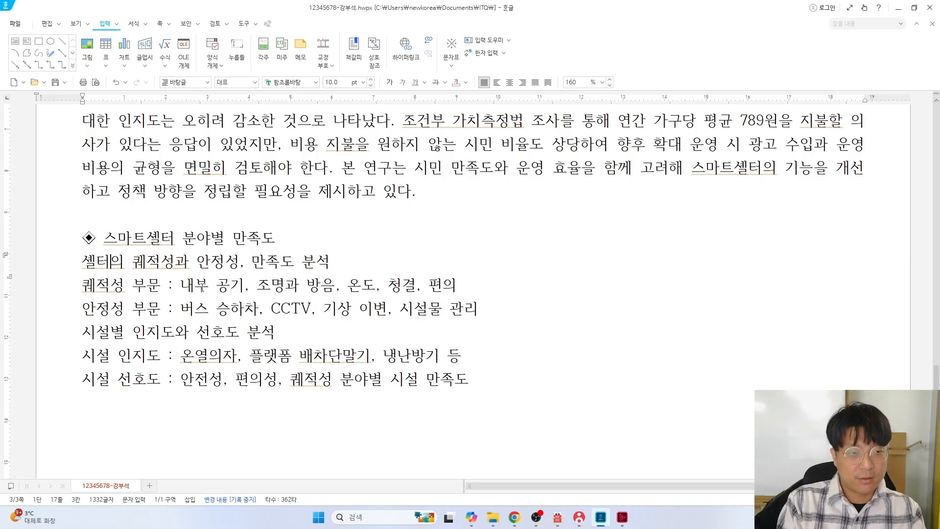
Correct the misspelled 퀘 to 쾌 in 쾌적성 on each affected line
key(Delete)
text(ㄱ)
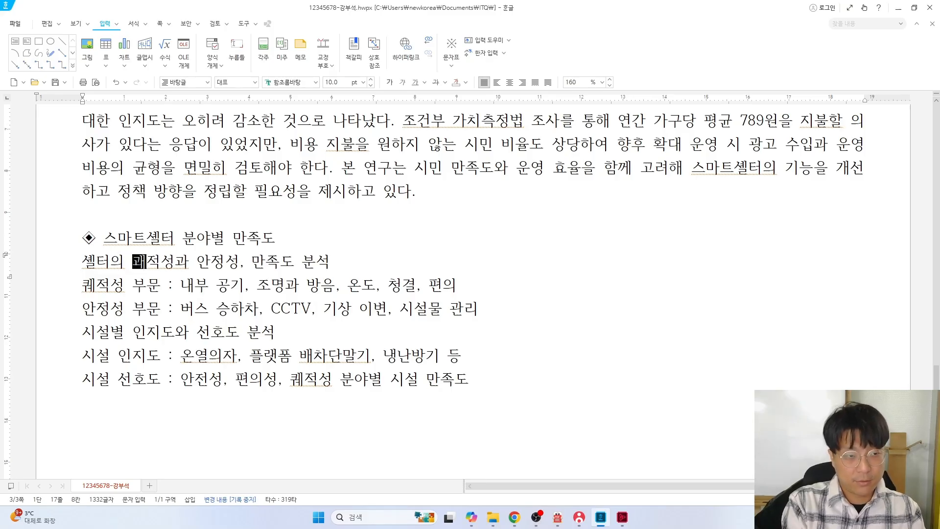
key(BackSpace)
key(BackSpace)
key(BackSpace)
text(ㅋ)
key(Down)
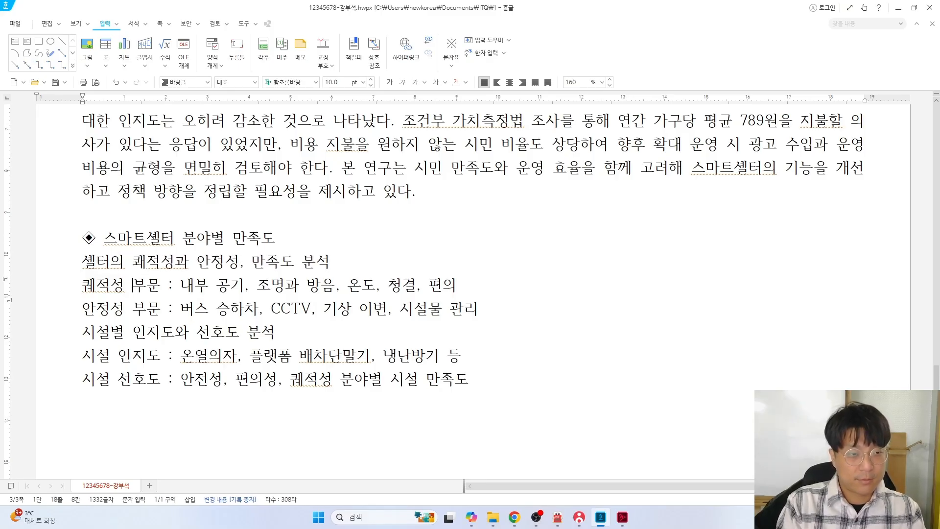
key(BackSpace)
text(코)
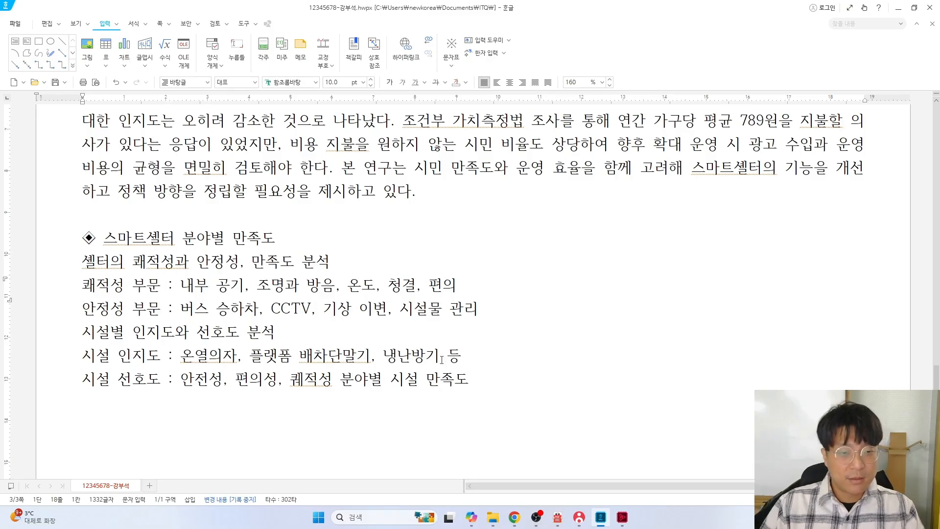
click(305, 378)
key(BackSpace)
text(코)
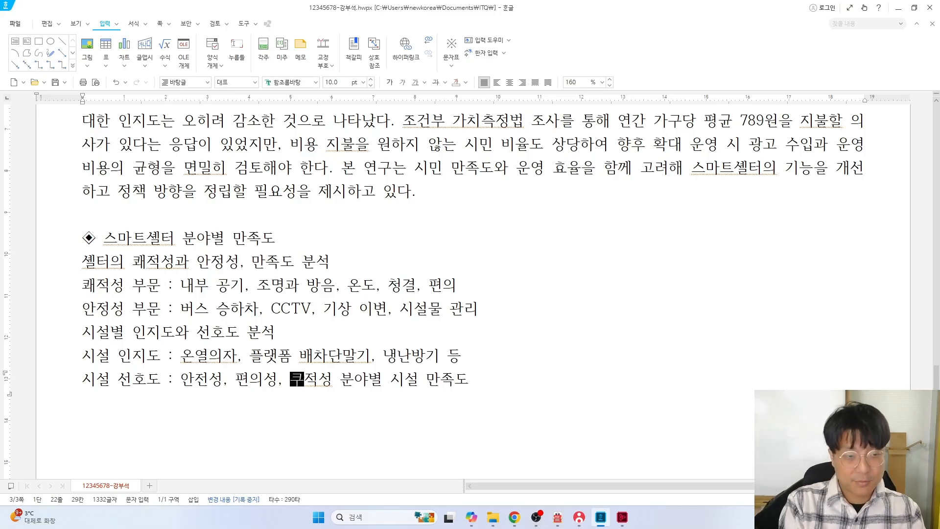
key(BackSpace)
key(BackSpace)
key(BackSpace)
text(쾌)
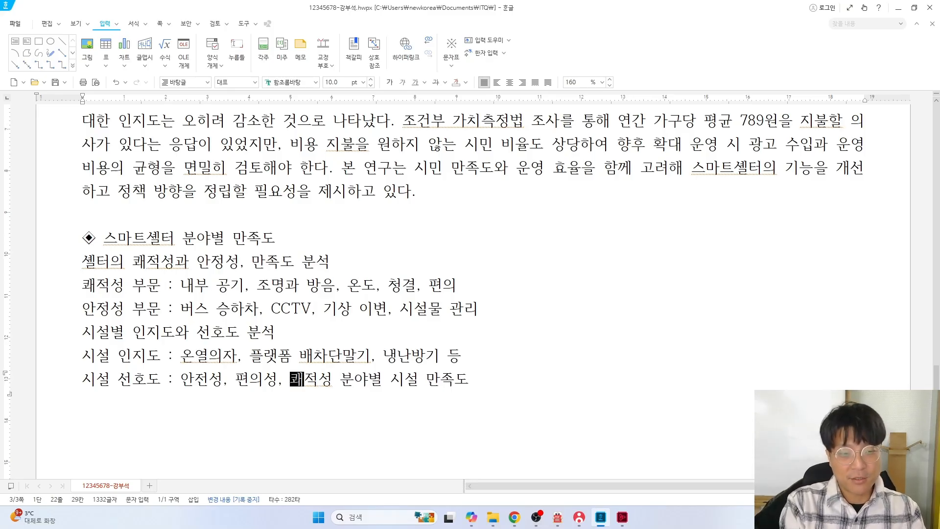
click(303, 335)
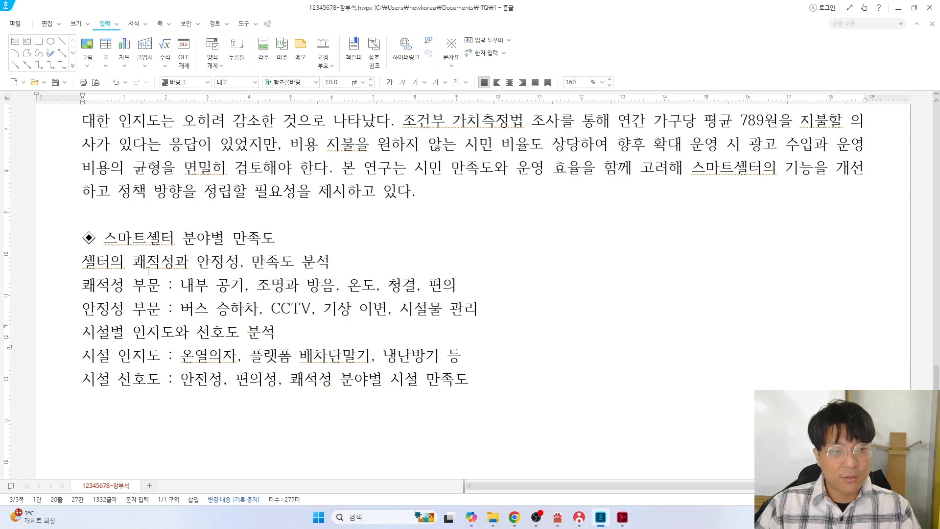
key(alt+Tab)
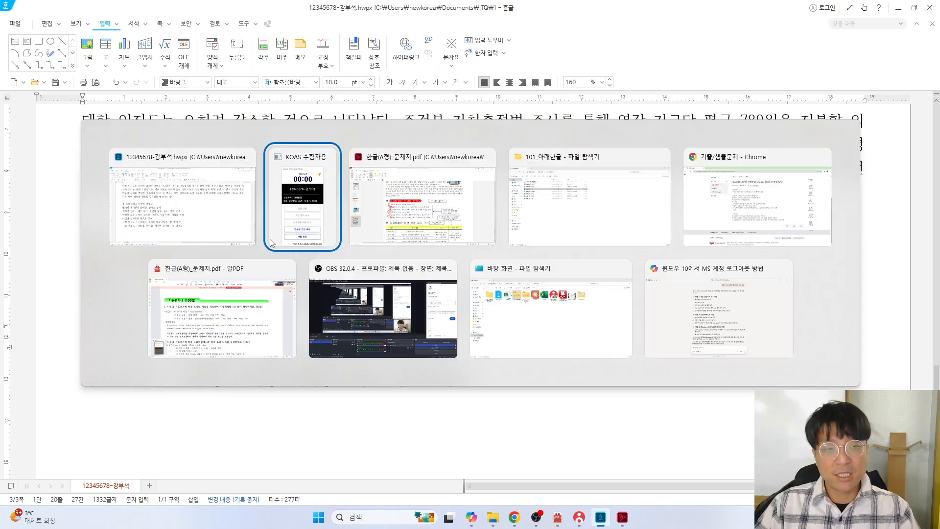
On the PDF question sheet, undo the red freehand scribbles
key(alt+Tab)
key(alt+Tab)
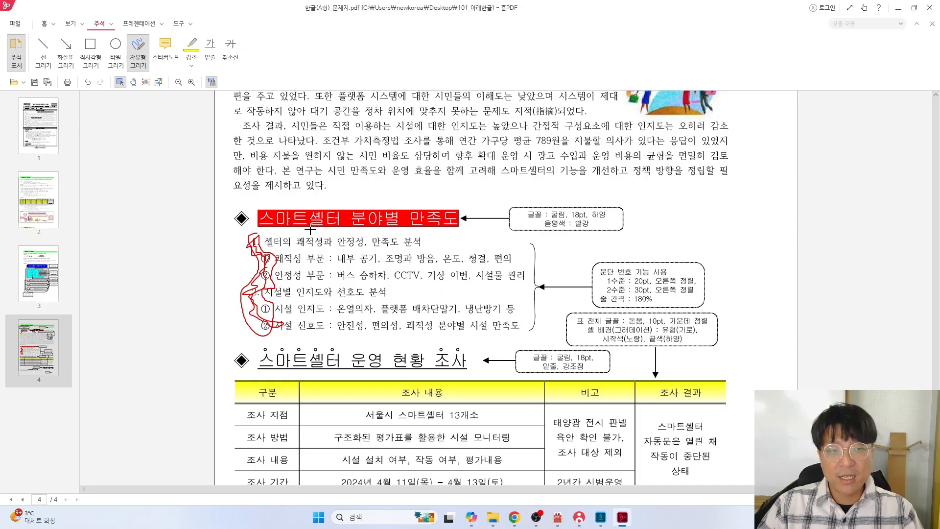
scroll(258, 221, up, 2)
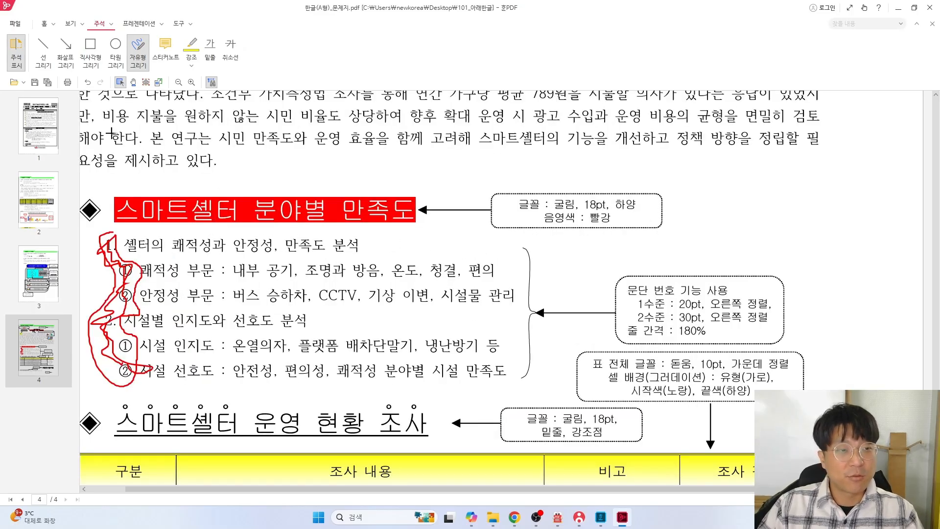
scroll(112, 133, down, 1)
key(ctrl+z)
key(ctrl+z)
scroll(269, 198, up, 1)
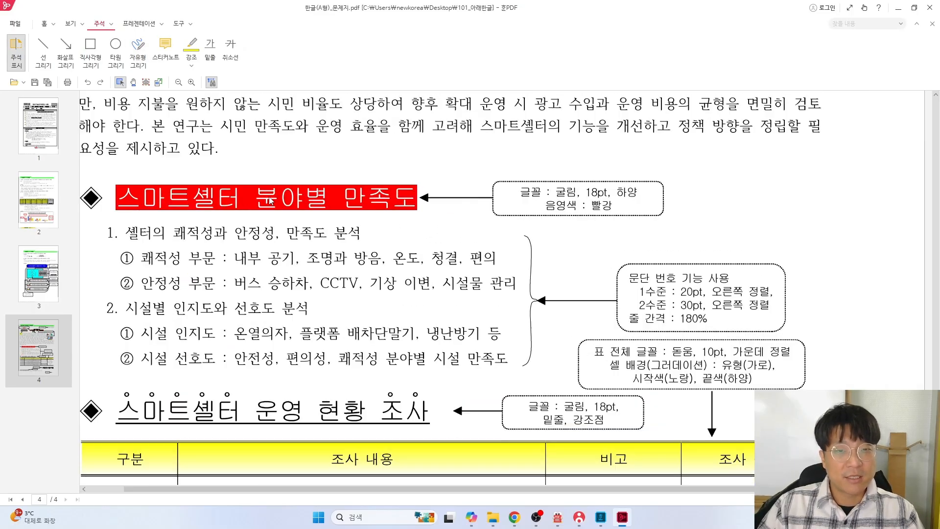
Draw a rectangle around the red-shaded heading on the task sheet, then return to Hangul
click(90, 49)
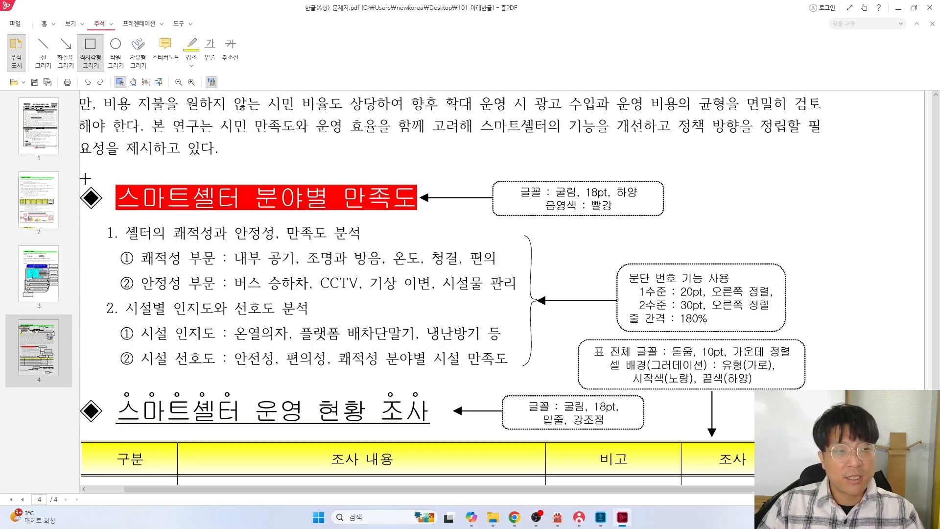
drag(96, 192, 446, 213)
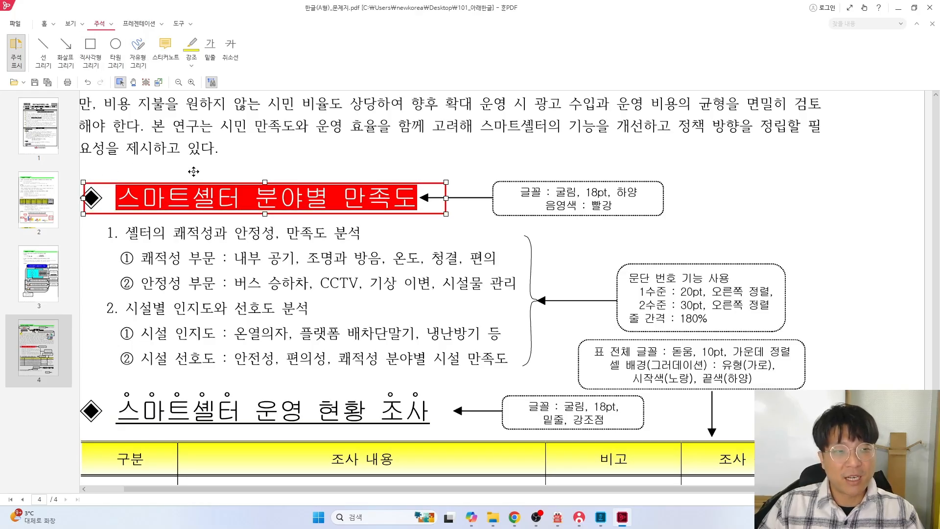
key(ctrl+z)
scroll(148, 188, down, 1)
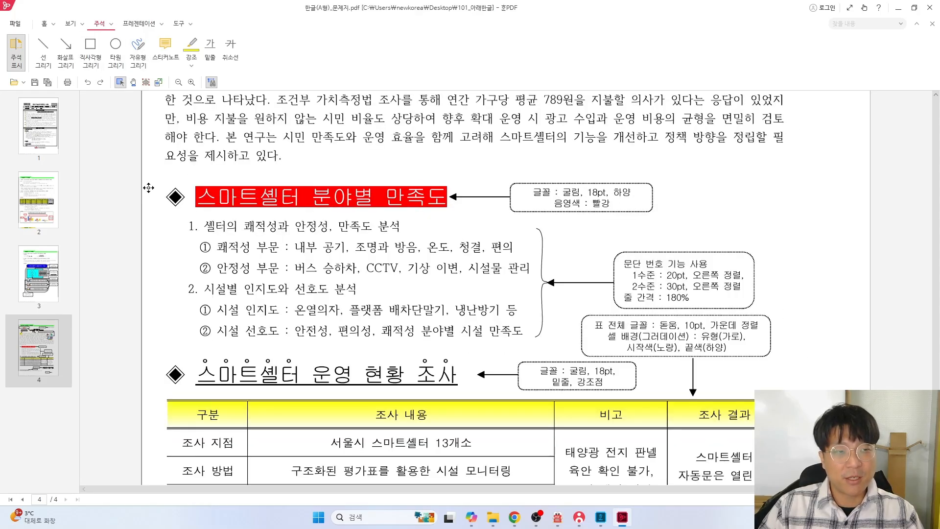
click(93, 51)
mouse_move(162, 183)
mouse_down()
mouse_move(376, 215)
mouse_move(455, 210)
mouse_up()
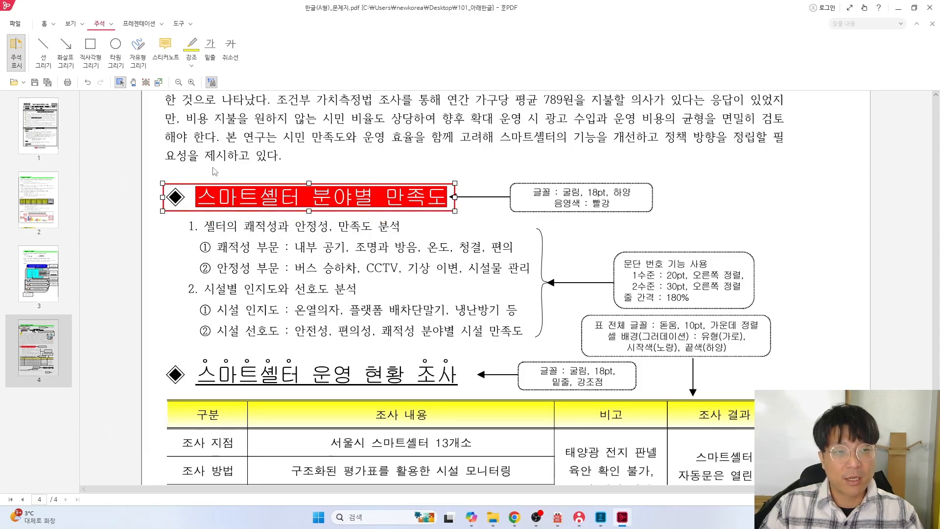
click(91, 51)
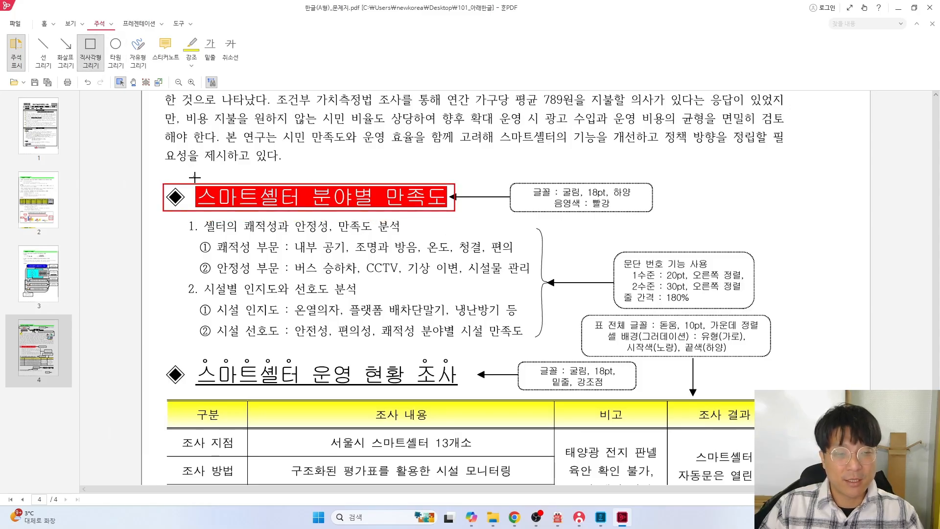
drag(195, 177, 460, 217)
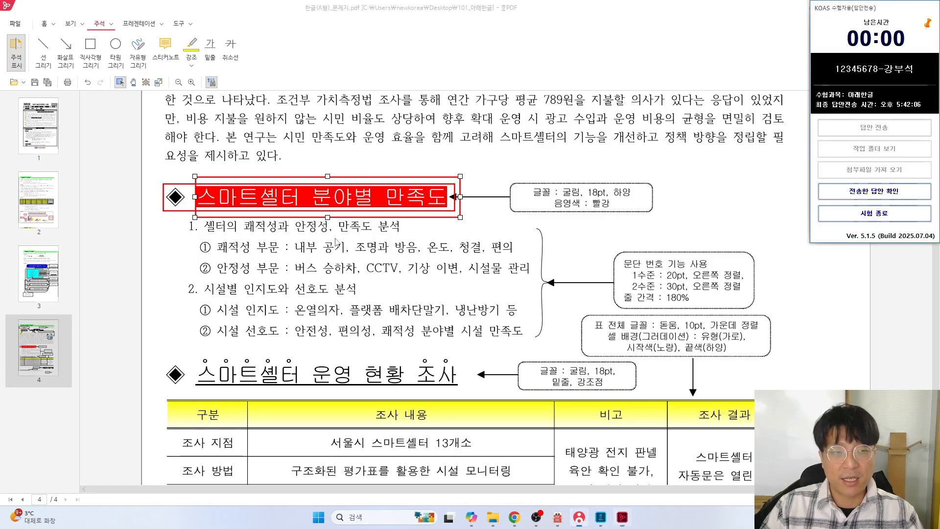
key(alt+Tab)
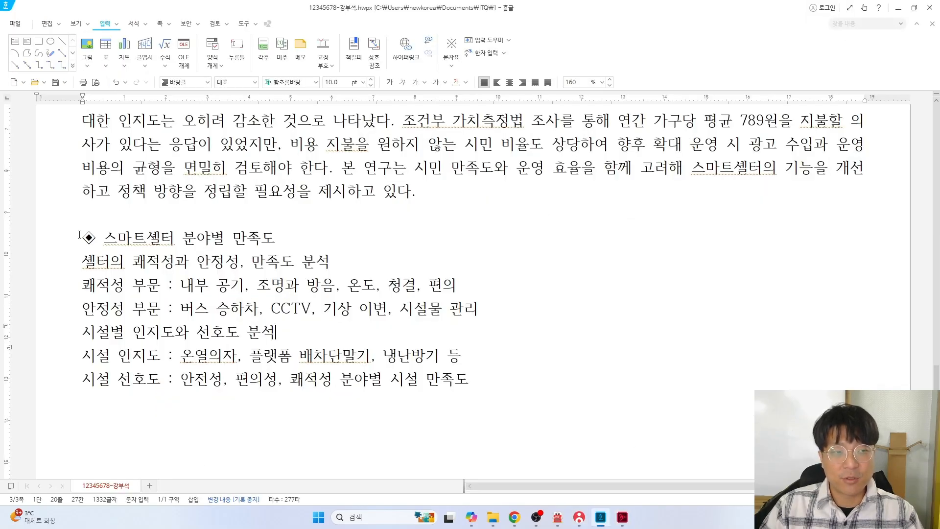
Set the whole ◈ heading line to 굴림 at 18 pt
drag(79, 235, 277, 237)
click(315, 82)
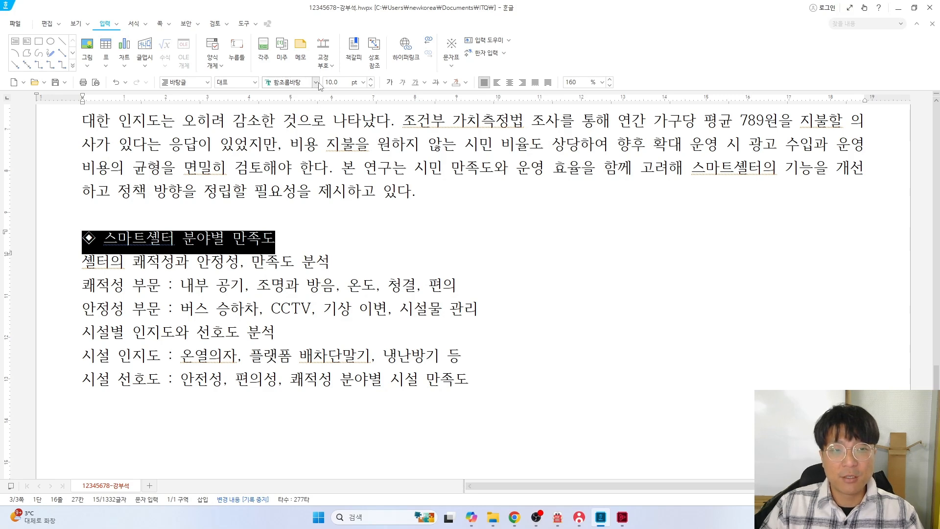
click(346, 111)
click(336, 83)
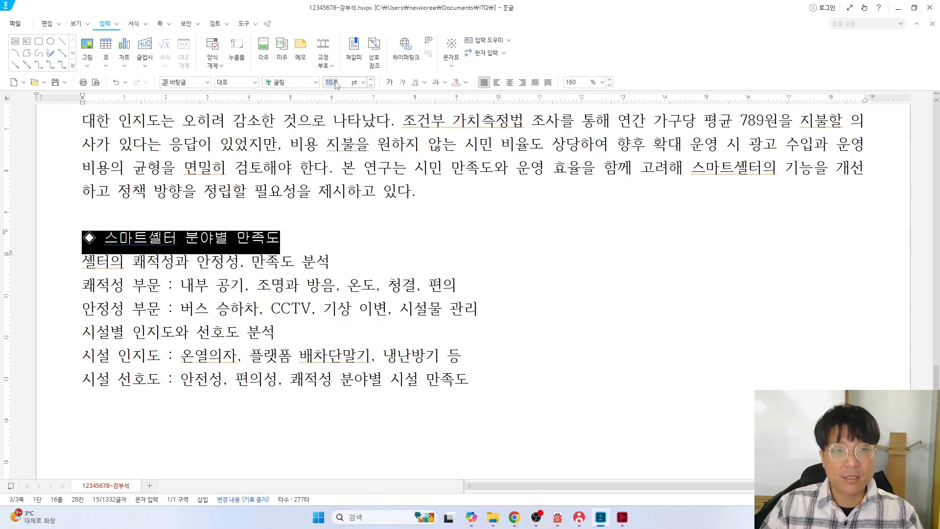
key(Return)
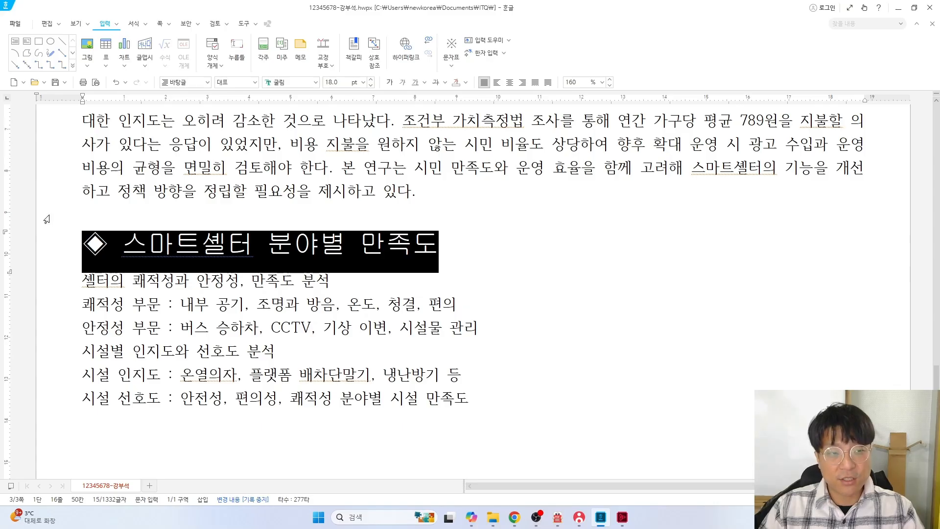
Try colouring the heading words after ◈ red, then undo it
drag(123, 245, 435, 245)
key(alt+Tab)
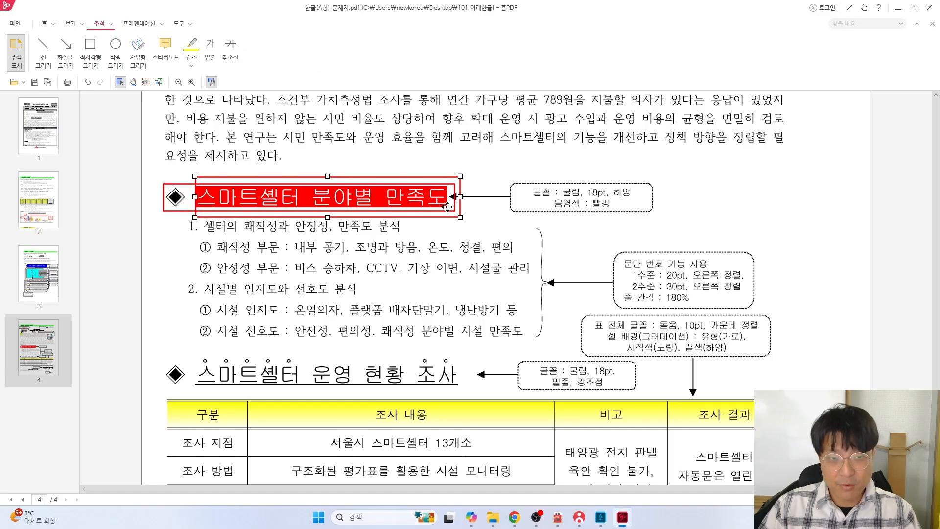
key(alt+Tab)
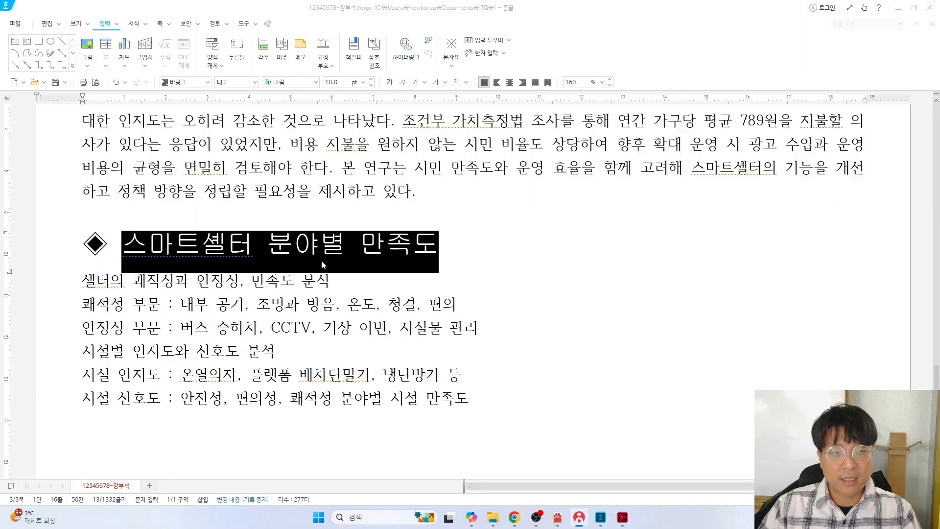
click(172, 242)
drag(131, 244, 429, 241)
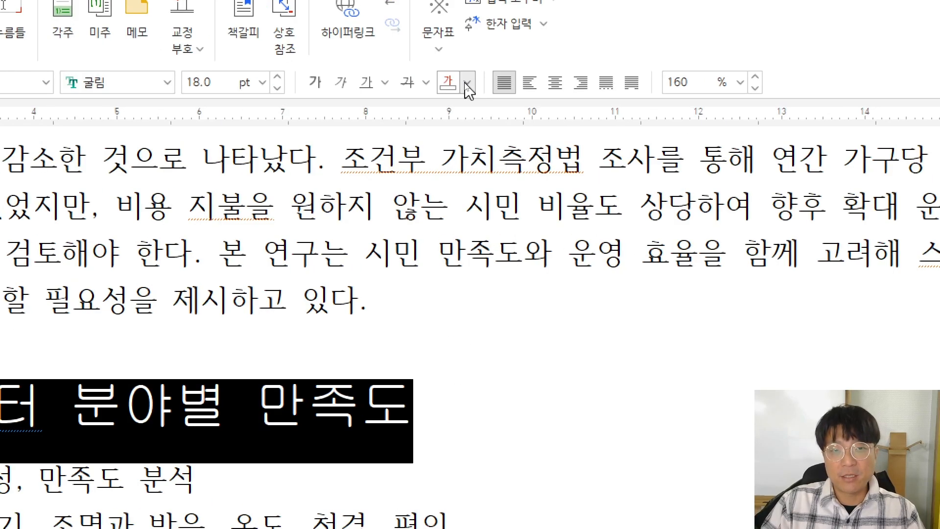
click(466, 83)
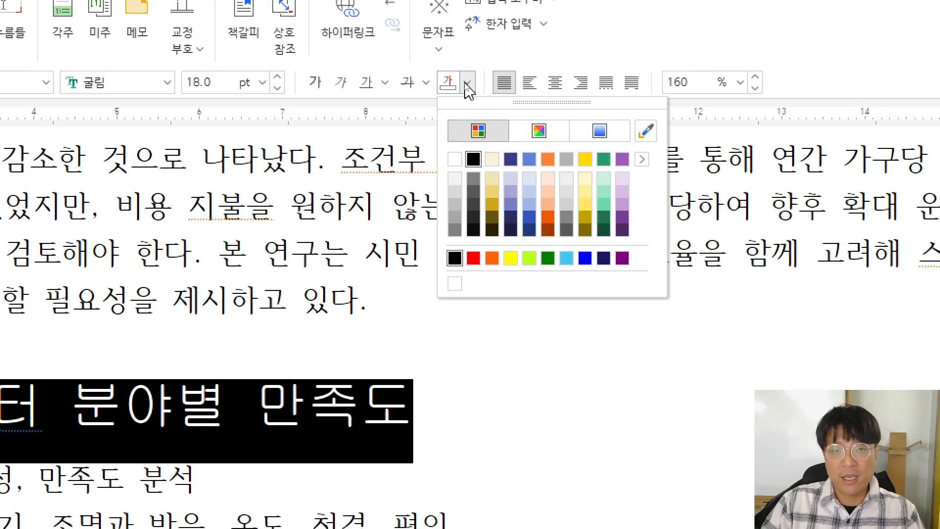
click(473, 258)
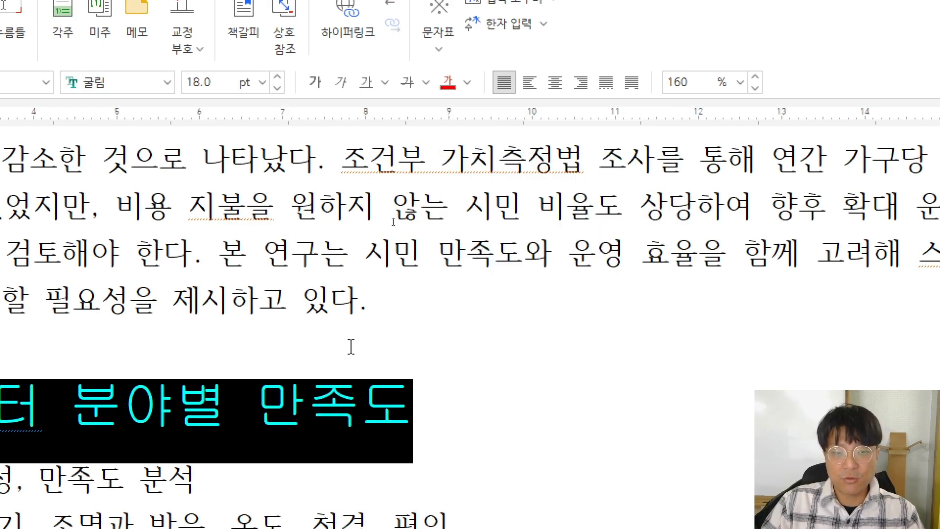
click(352, 342)
key(ctrl+z)
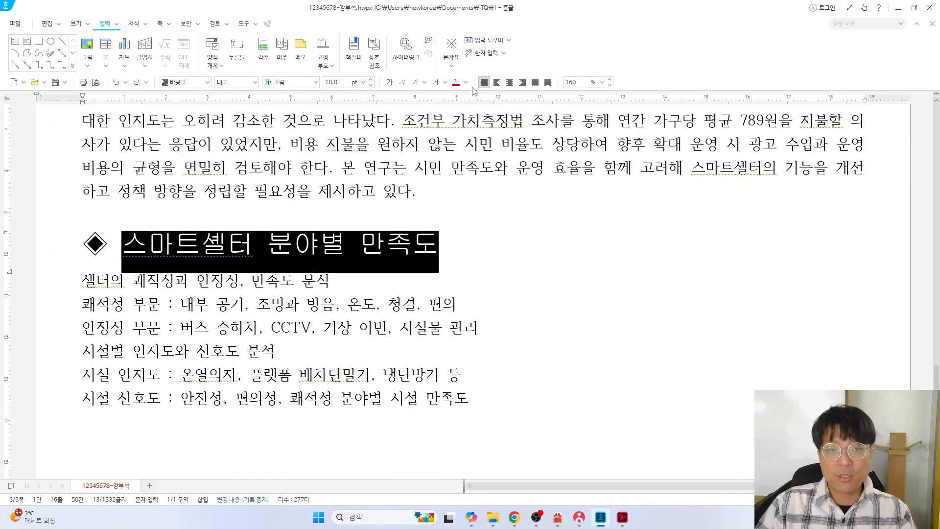
Pick white 글자 색 and red 음영 색 in 글자 모양, then cancel without applying
right_click(233, 246)
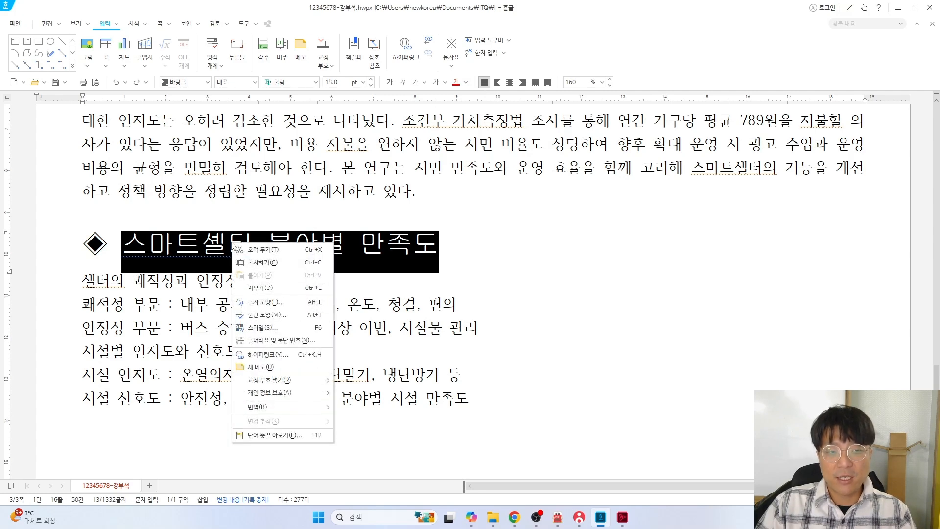
click(267, 302)
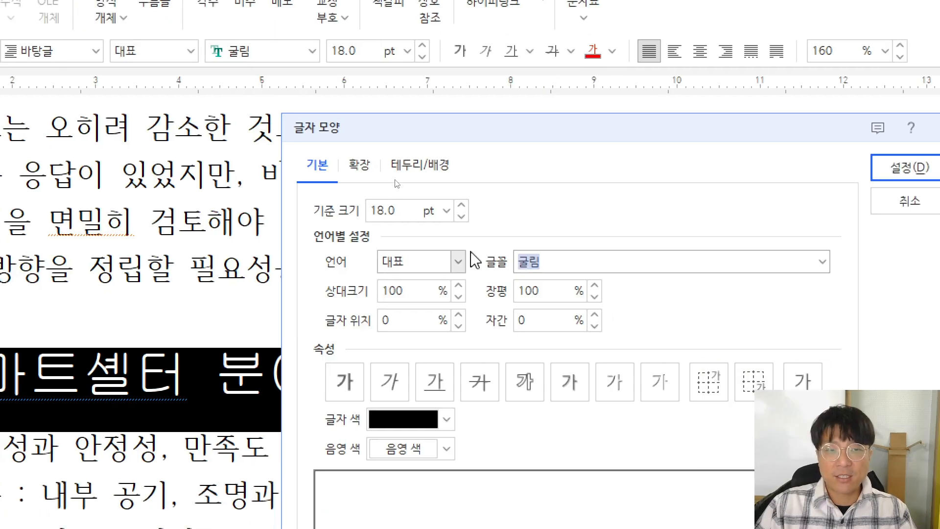
drag(476, 192, 358, 62)
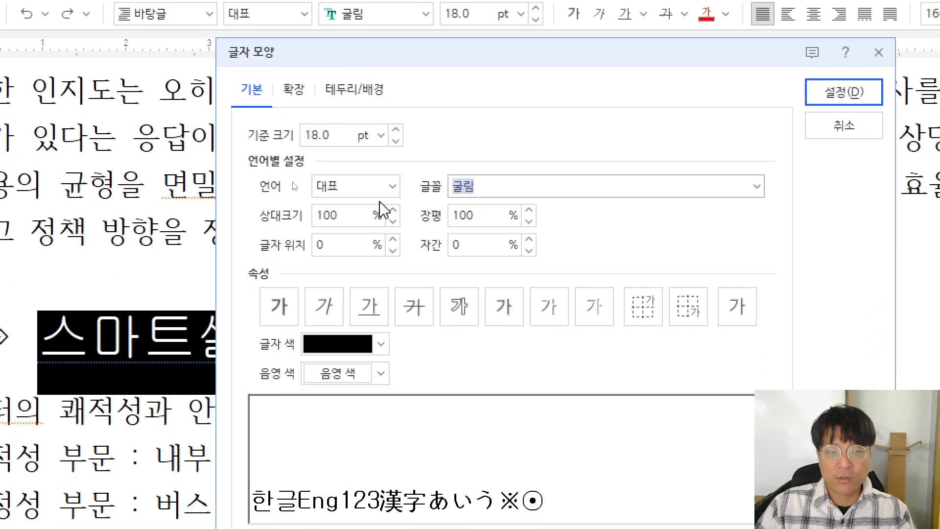
click(381, 343)
click(323, 406)
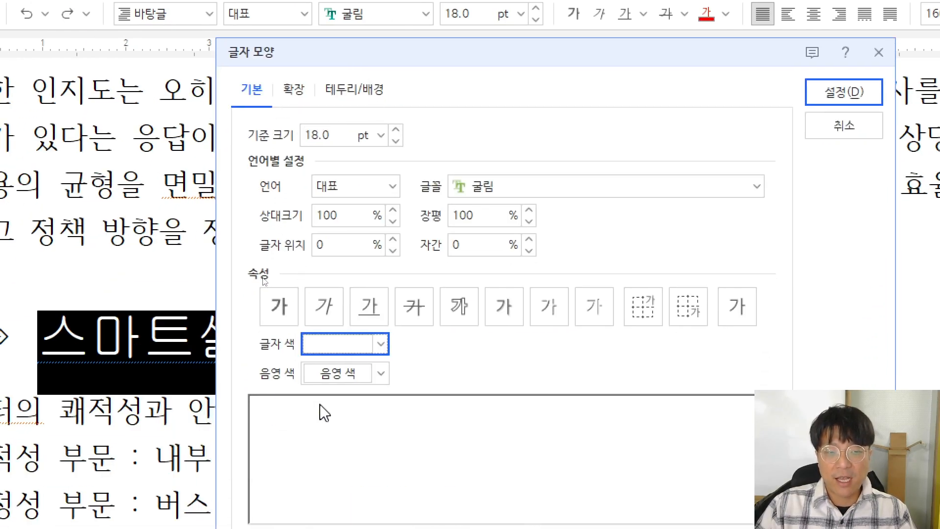
click(330, 375)
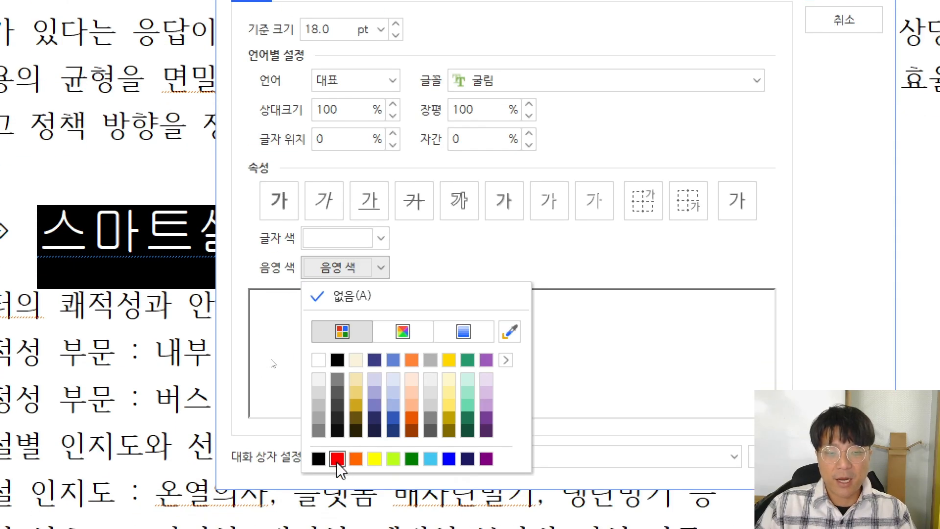
click(337, 459)
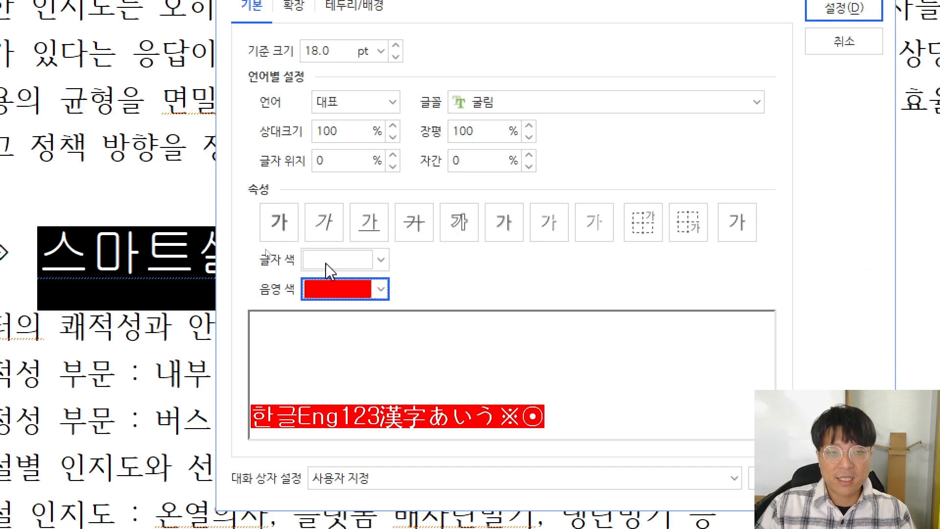
click(828, 42)
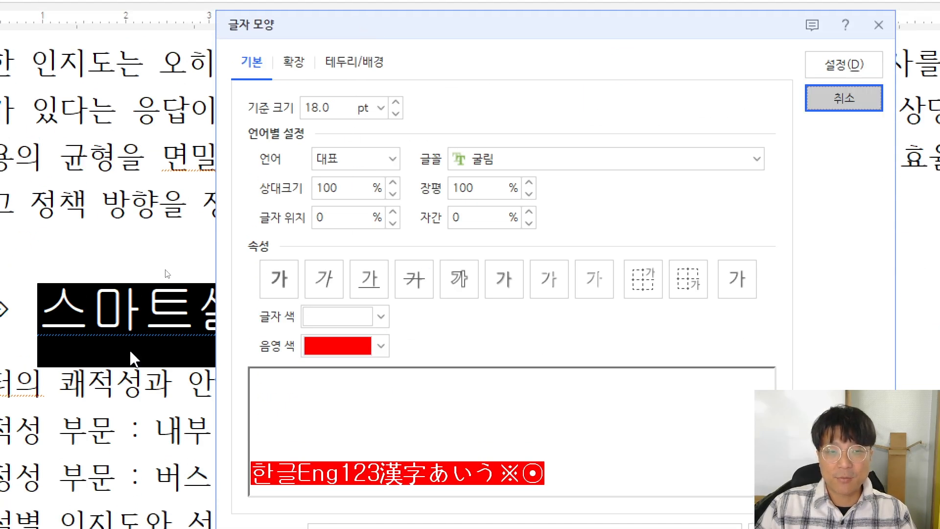
Apply white 글자 색 and red 음영 색 to the heading words via 글자 모양
right_click(269, 313)
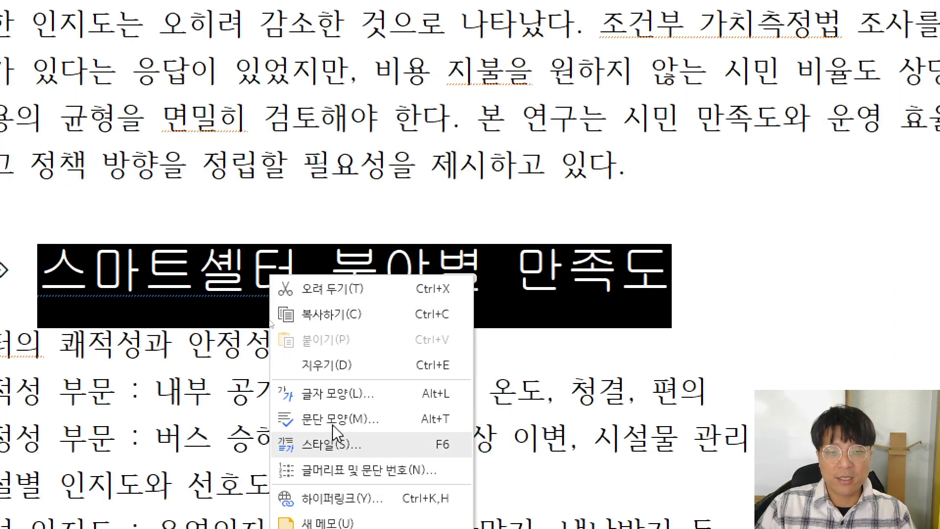
click(331, 396)
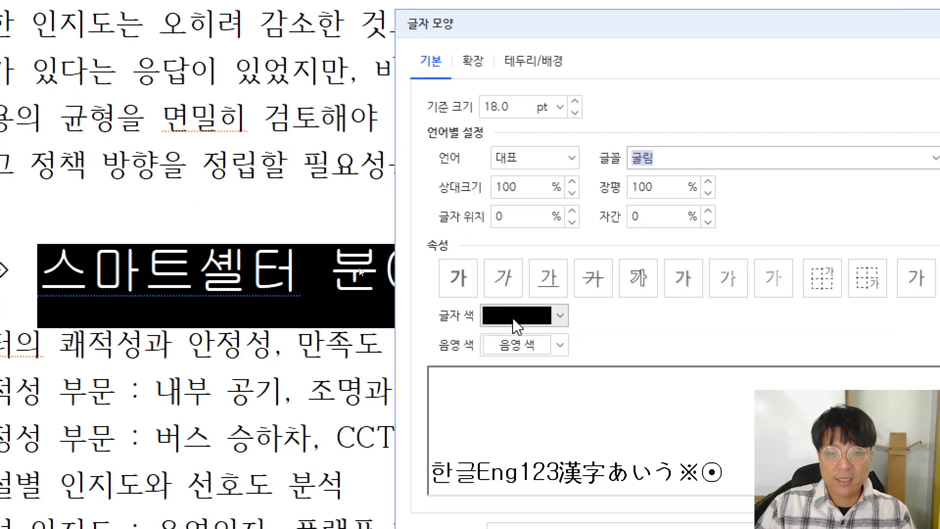
click(540, 322)
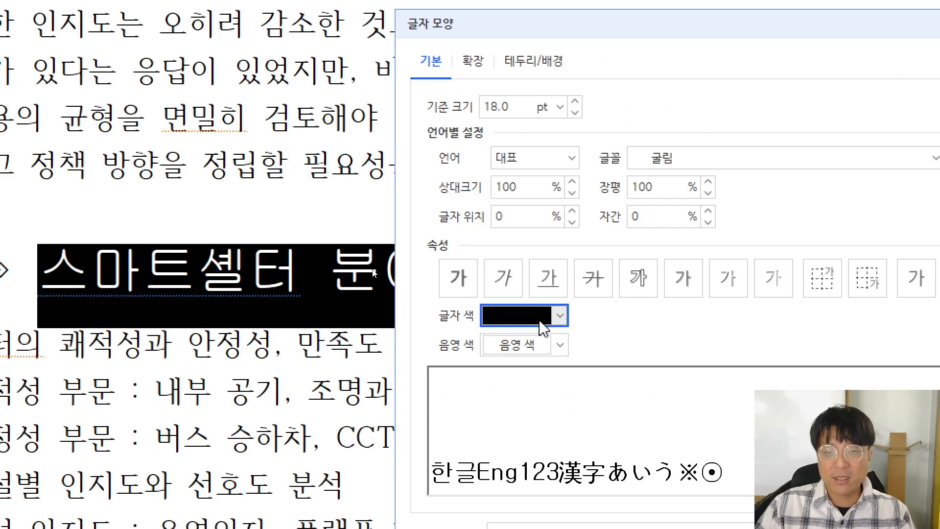
click(535, 345)
click(520, 296)
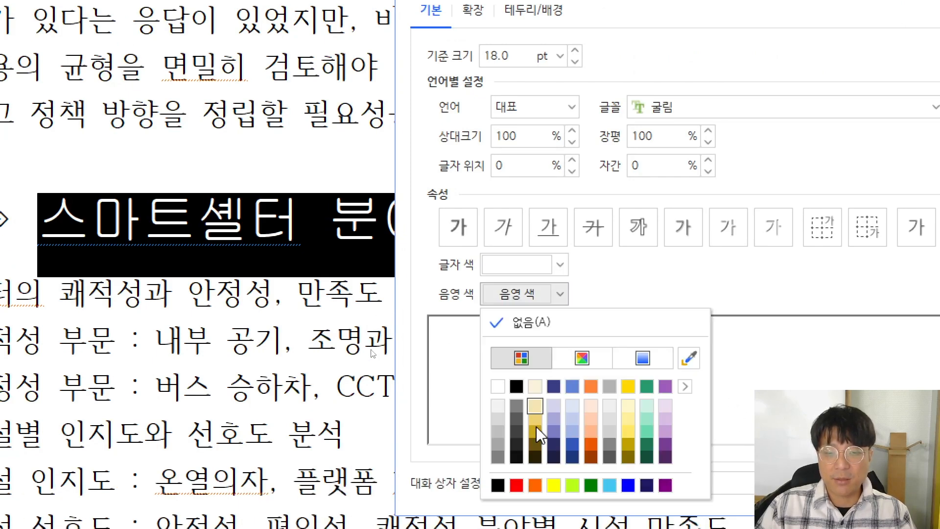
click(517, 485)
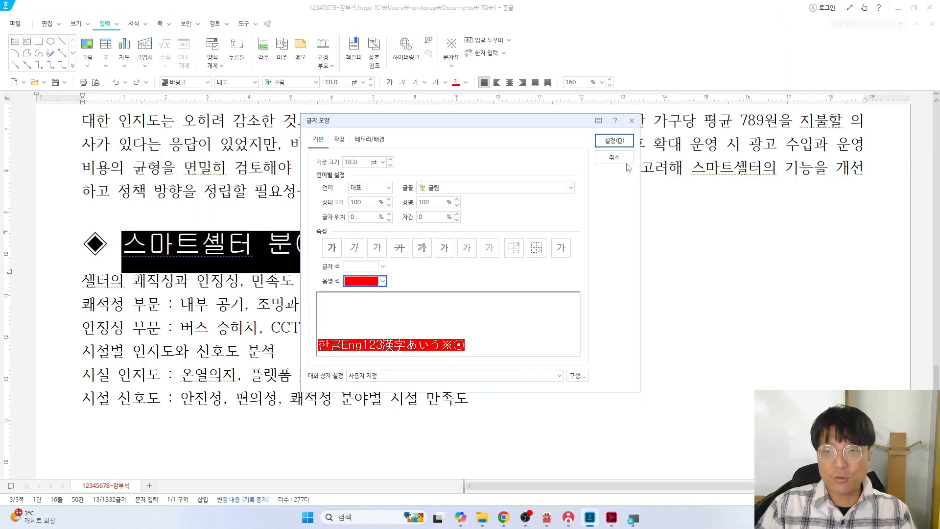
click(614, 140)
click(470, 225)
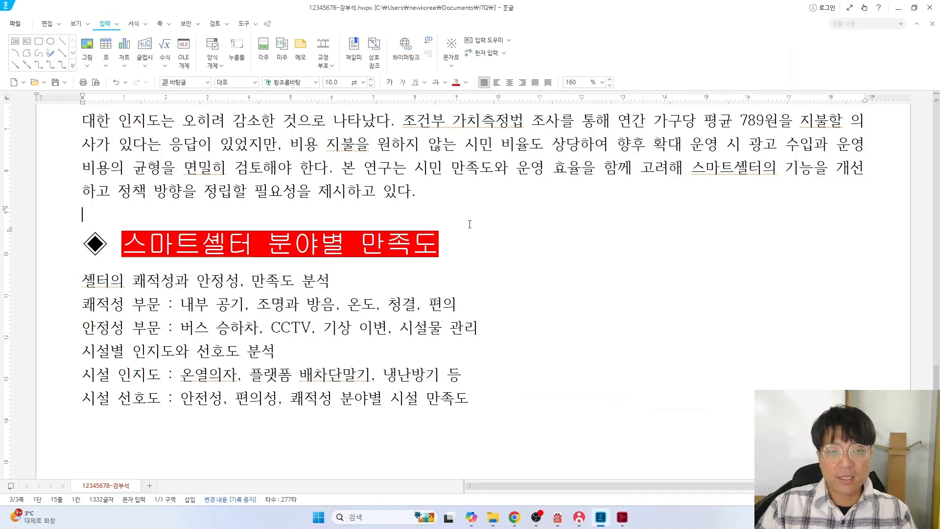
drag(87, 245, 437, 245)
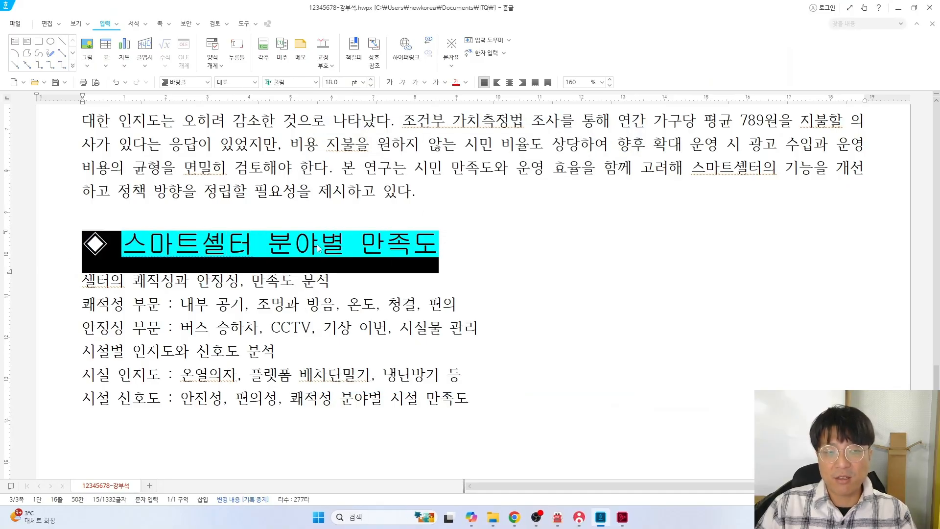
click(162, 247)
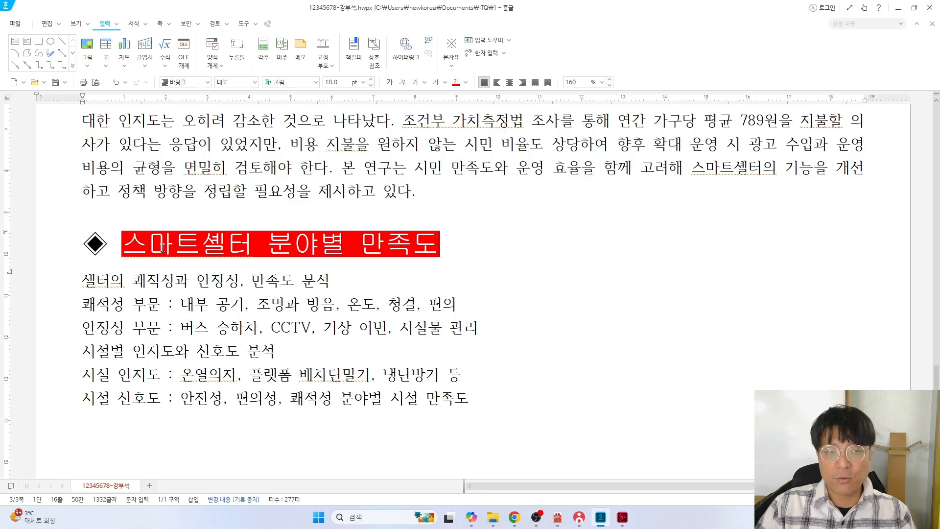
drag(128, 242, 444, 237)
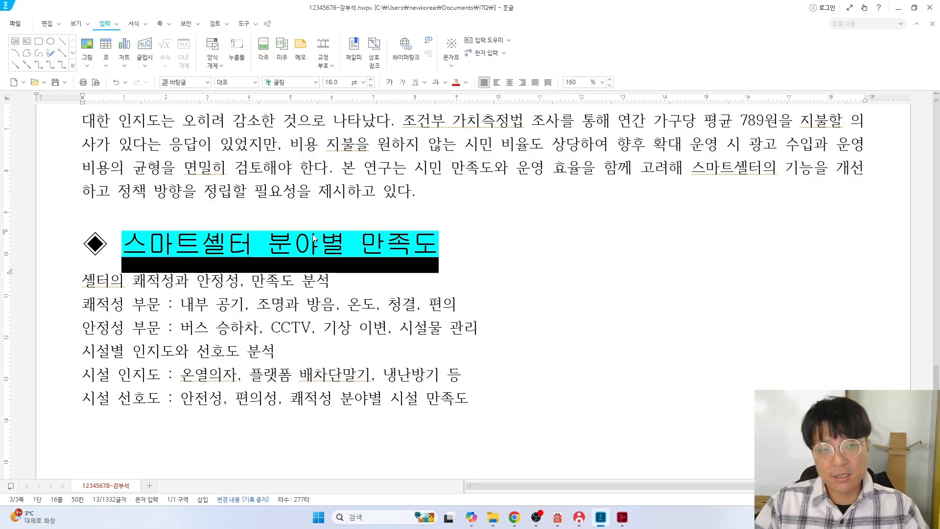
Check the numbering notes on the PDF, then select the six lines under the heading
click(486, 262)
key(alt+Tab)
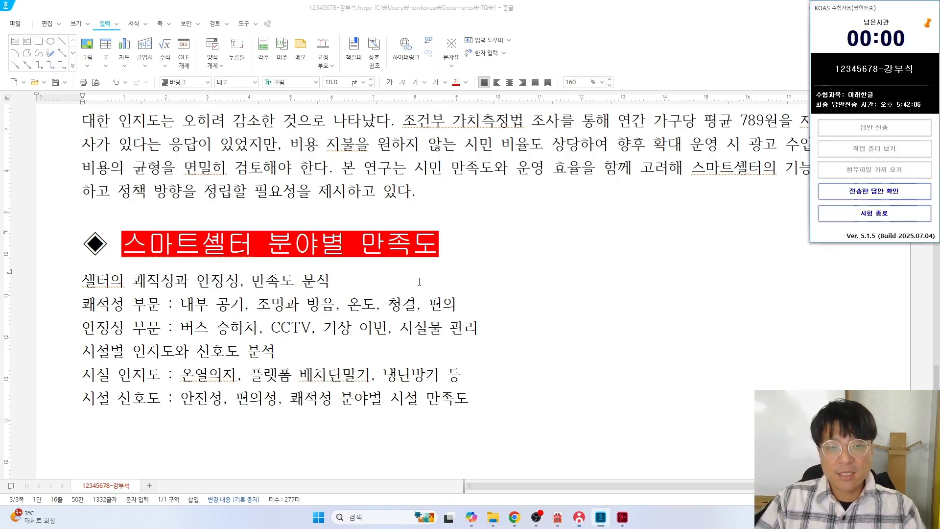
key(alt+Tab)
scroll(628, 259, up, 1)
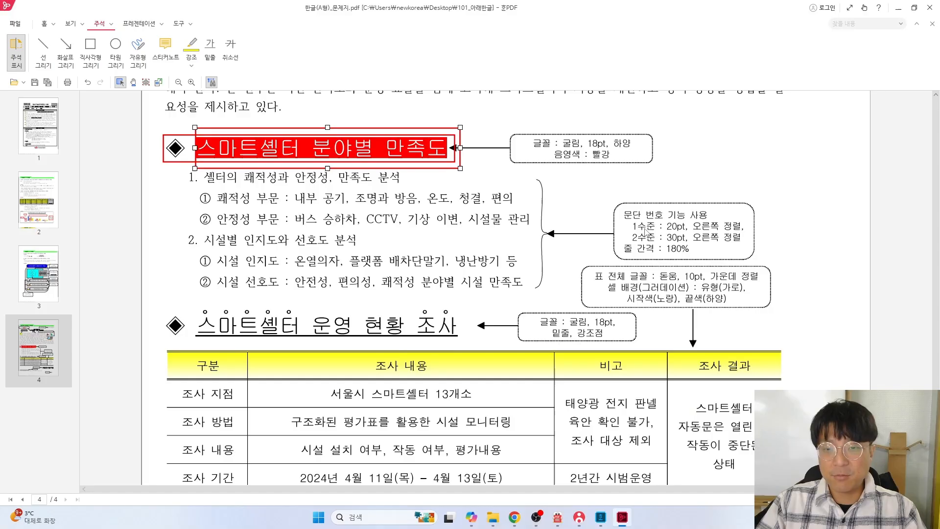
scroll(774, 274, up, 2)
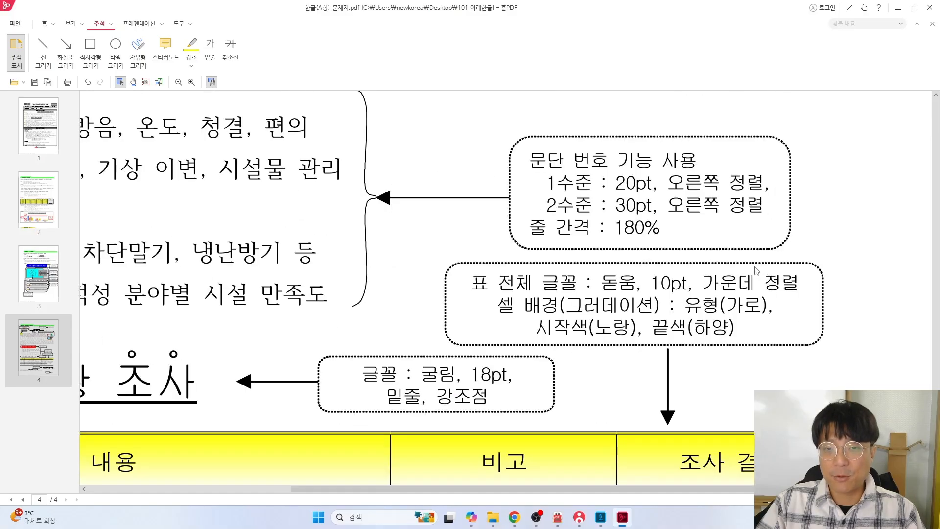
scroll(758, 271, down, 1)
key(alt+Tab)
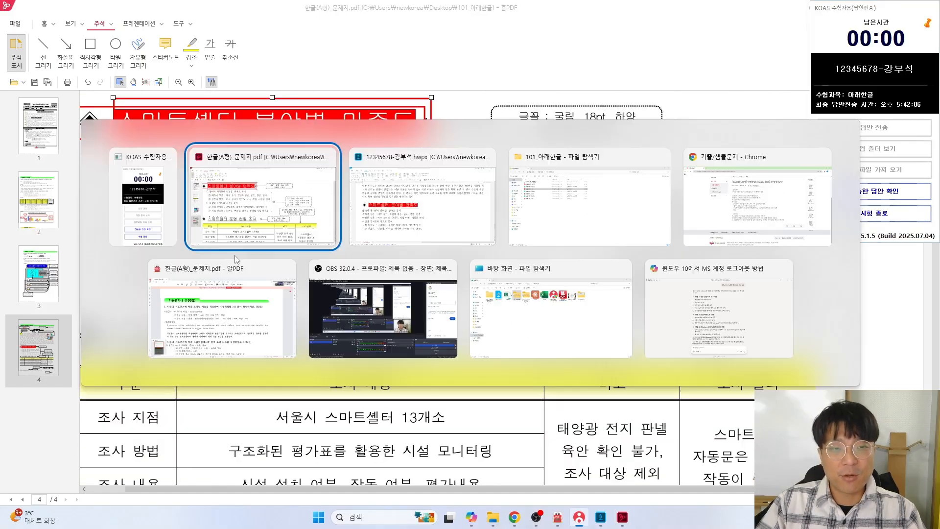
drag(85, 280, 484, 404)
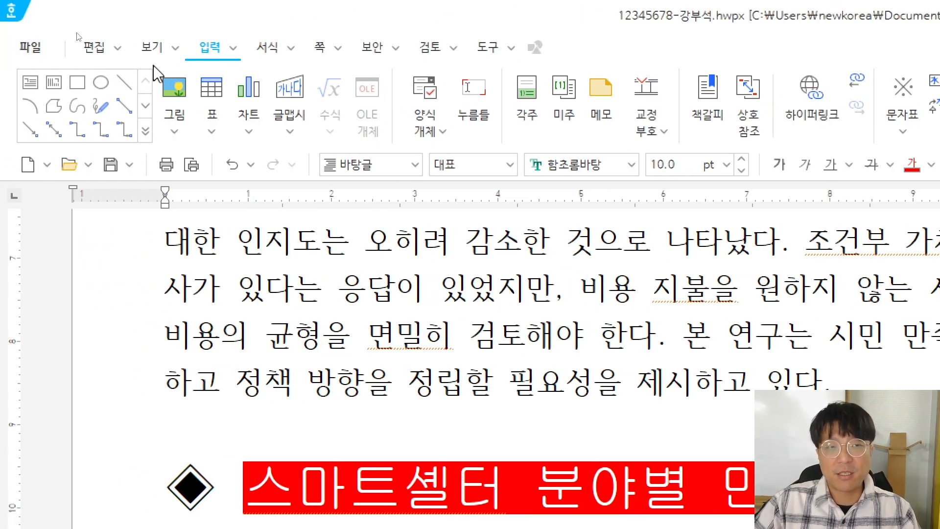
Open 서식 > 문단 번호 모양 for the six selected lines and centre the dialog
click(269, 55)
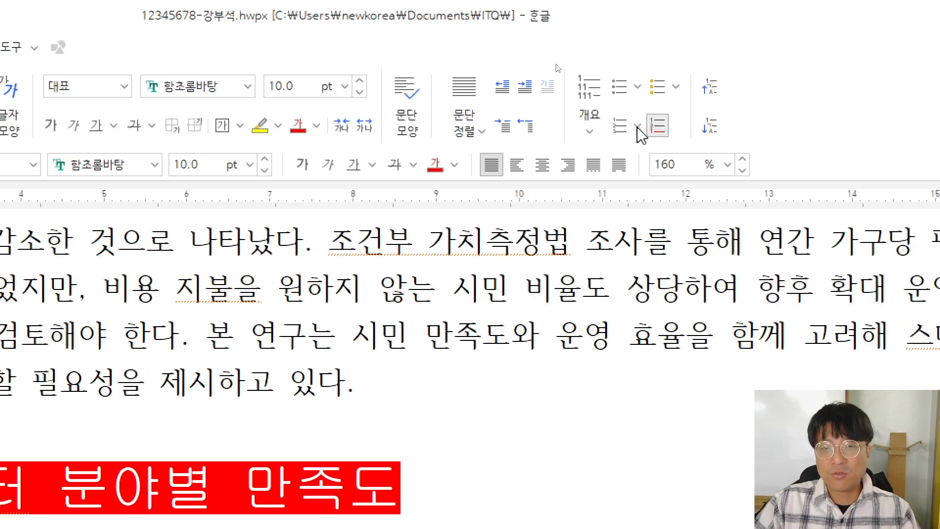
click(638, 126)
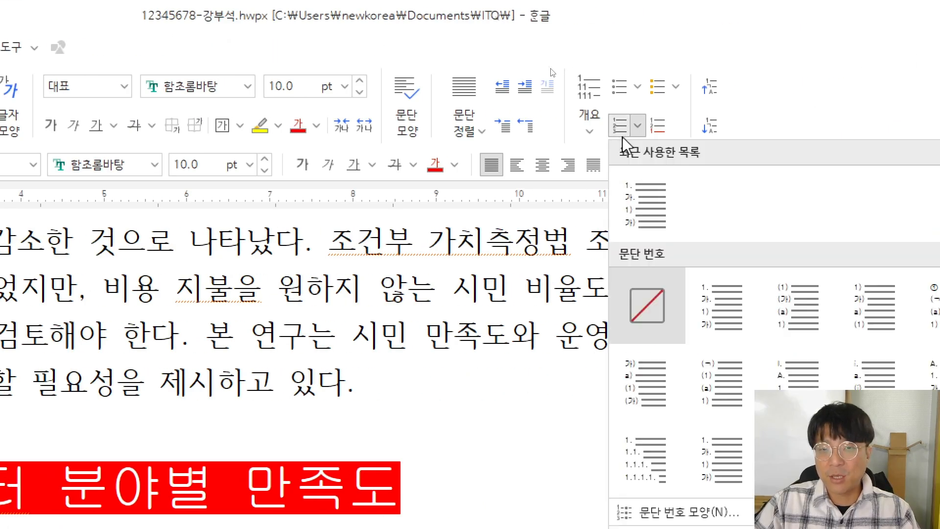
click(636, 128)
click(638, 128)
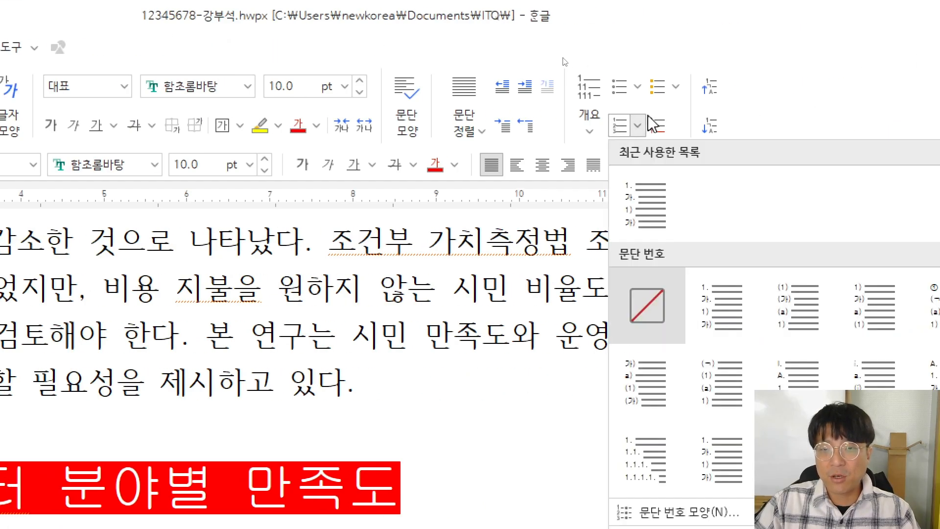
click(637, 126)
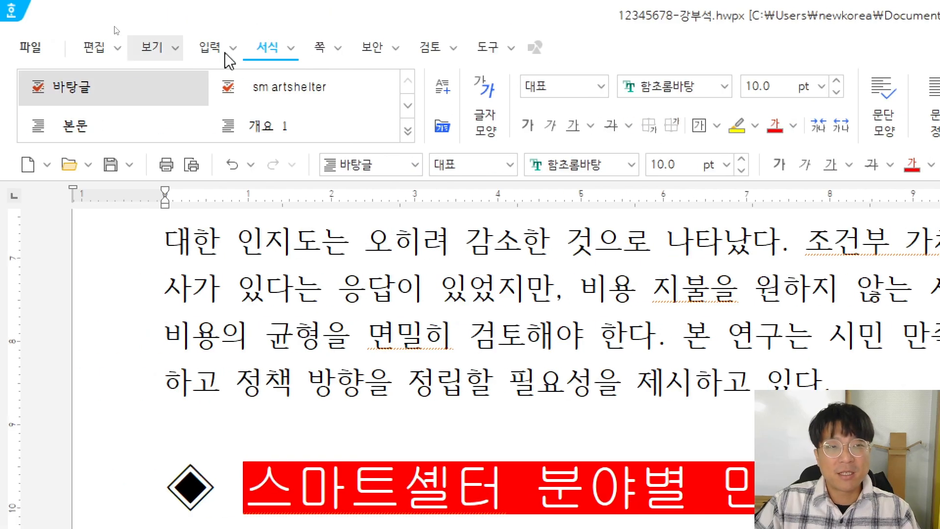
click(291, 51)
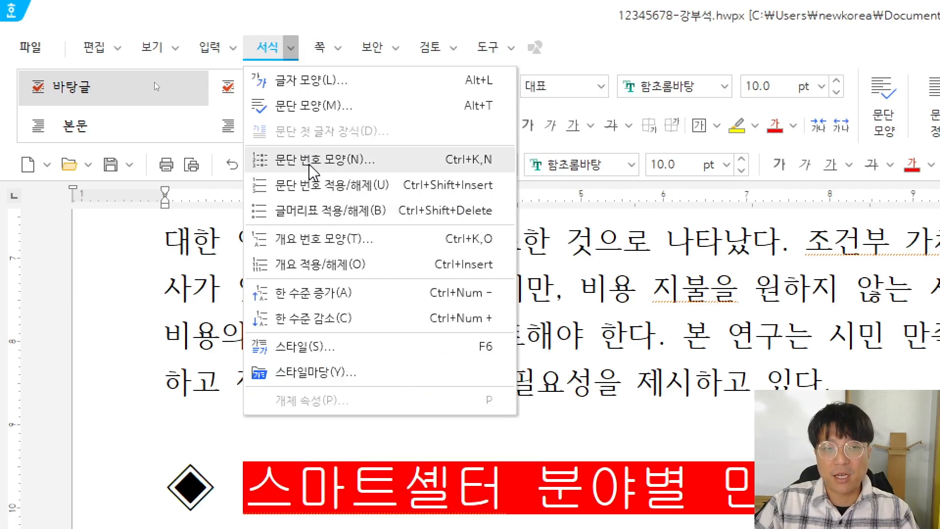
click(309, 167)
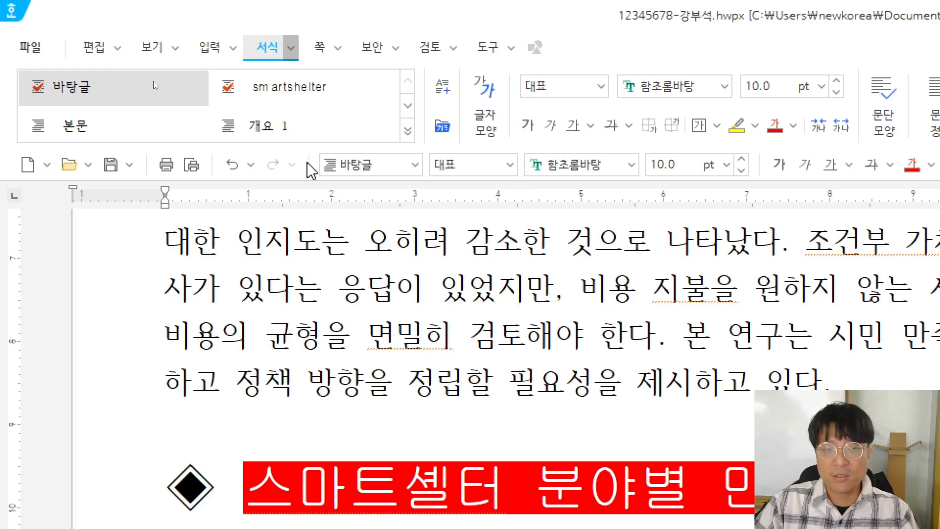
drag(829, 224, 394, 185)
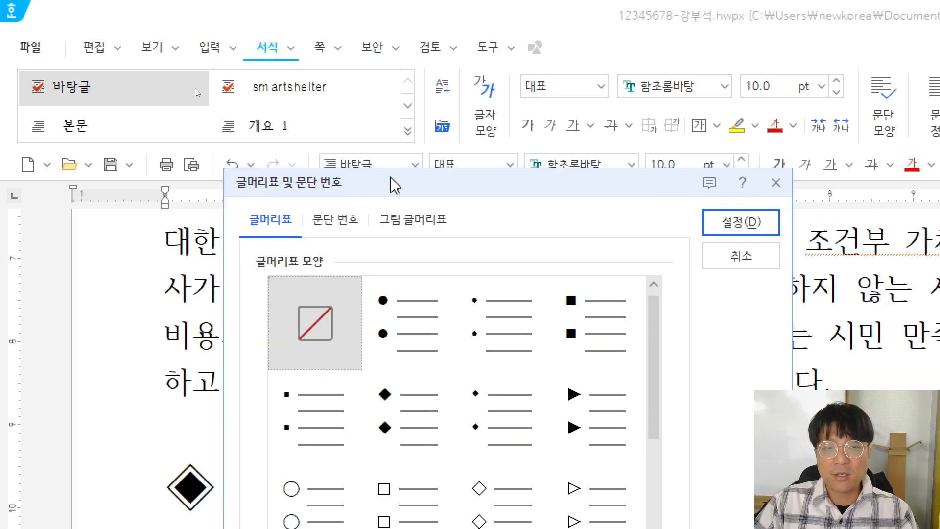
Pick the 1. 가. 1) 가) style on the 문단 번호 tab and open 사용자 정의
click(335, 221)
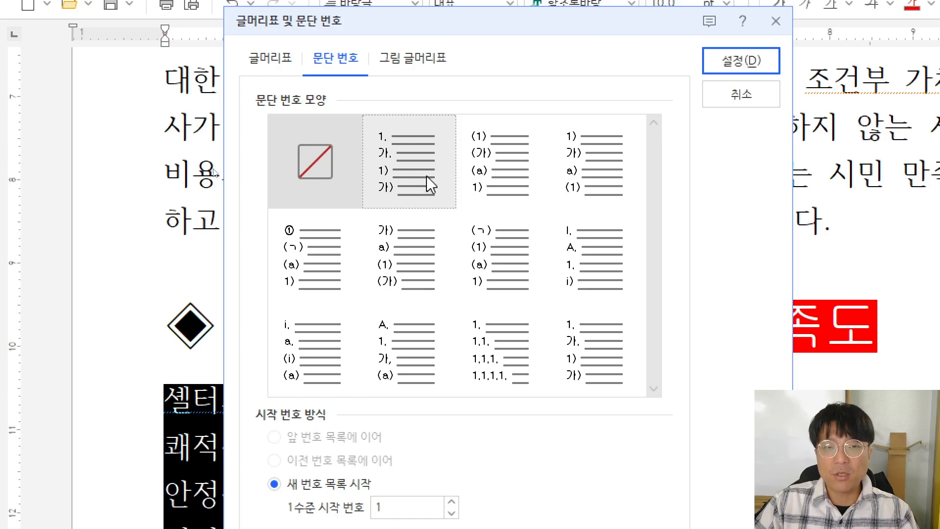
click(421, 169)
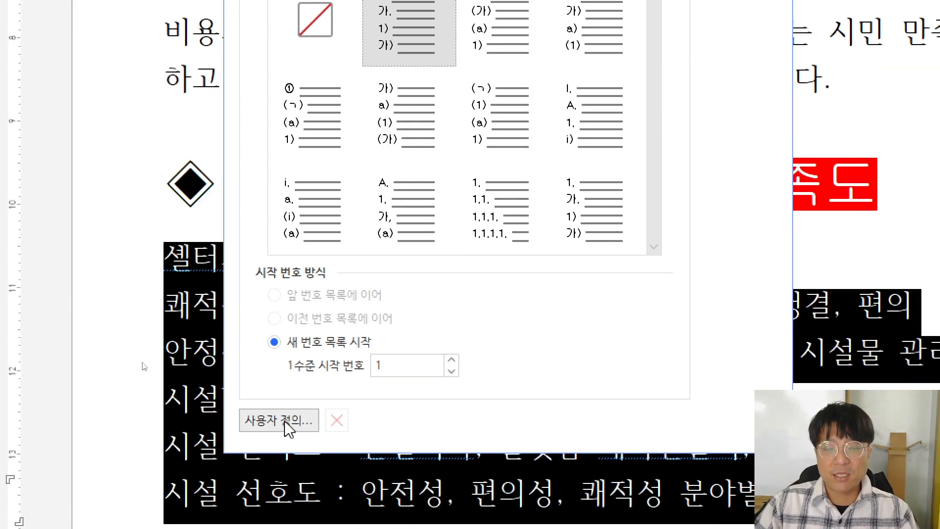
click(284, 421)
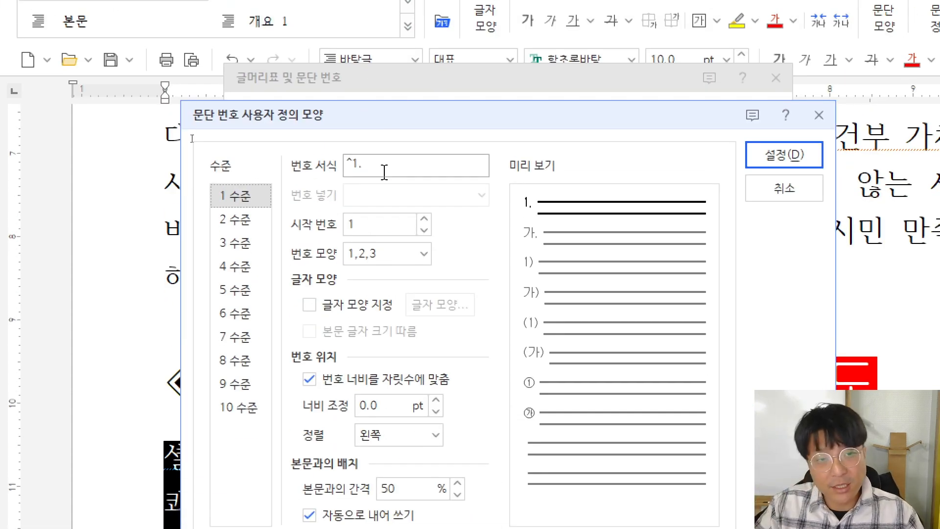
Review the level 1–3 numbering settings against the PDF requirements
drag(355, 162, 348, 163)
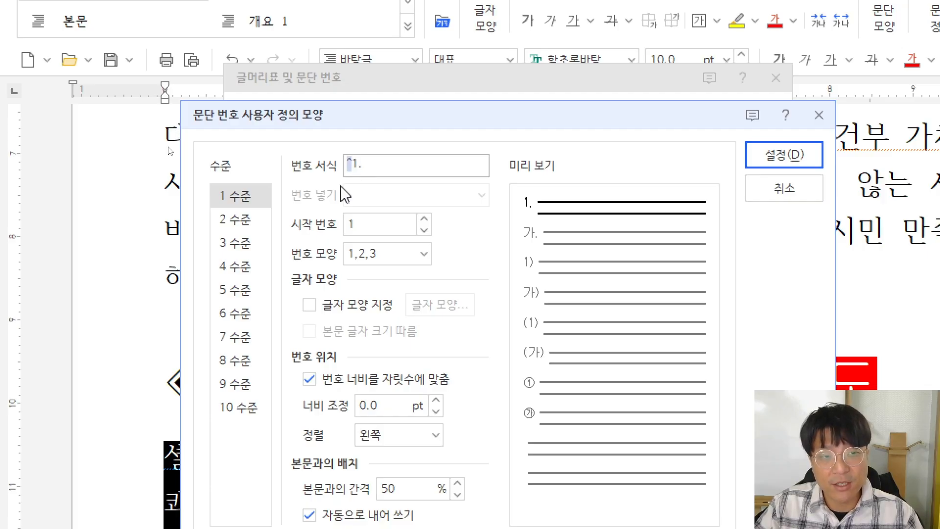
click(232, 219)
click(233, 242)
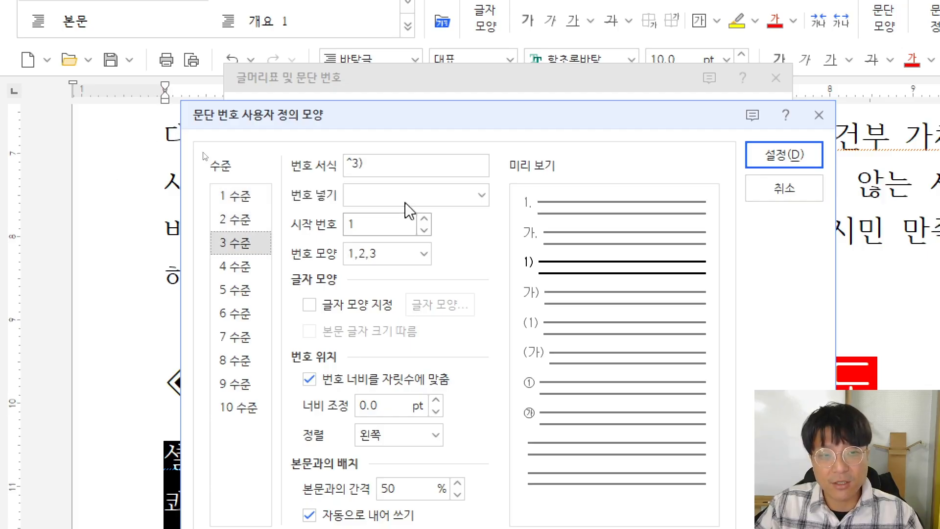
click(245, 203)
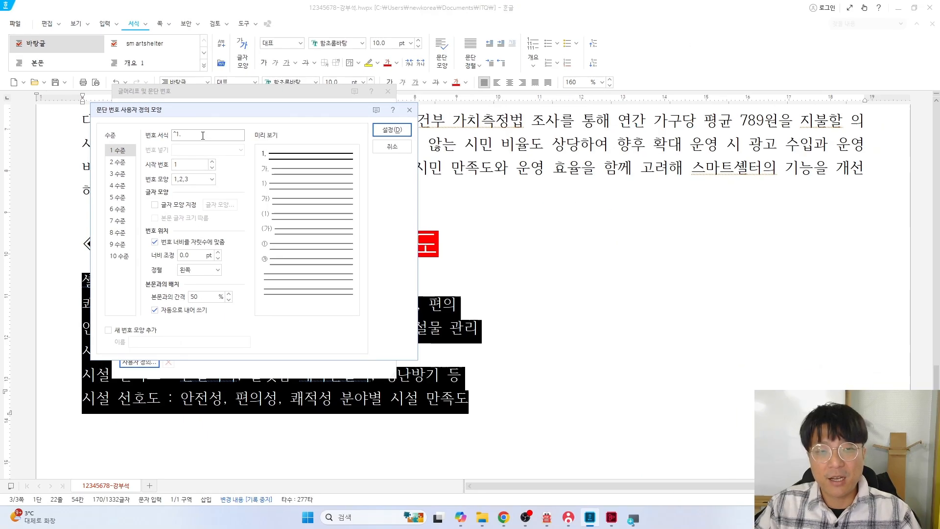
key(alt+Tab)
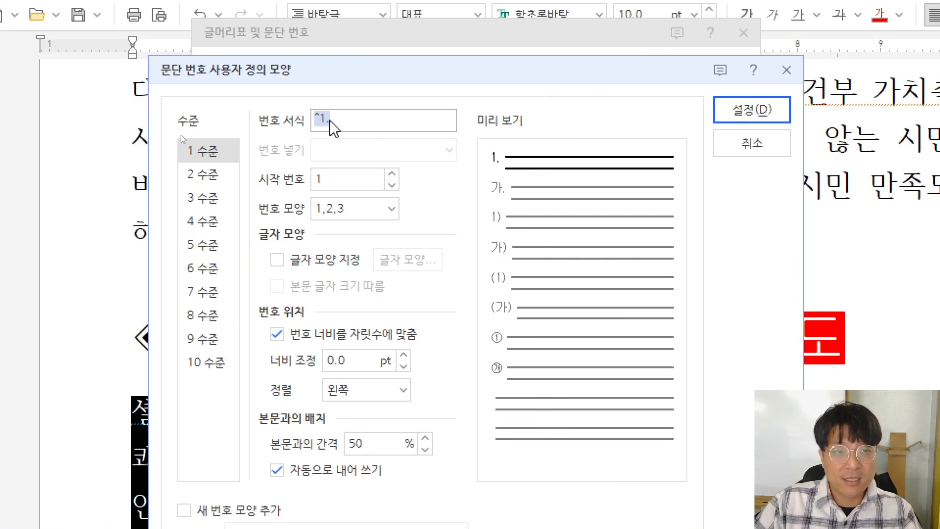
click(183, 136)
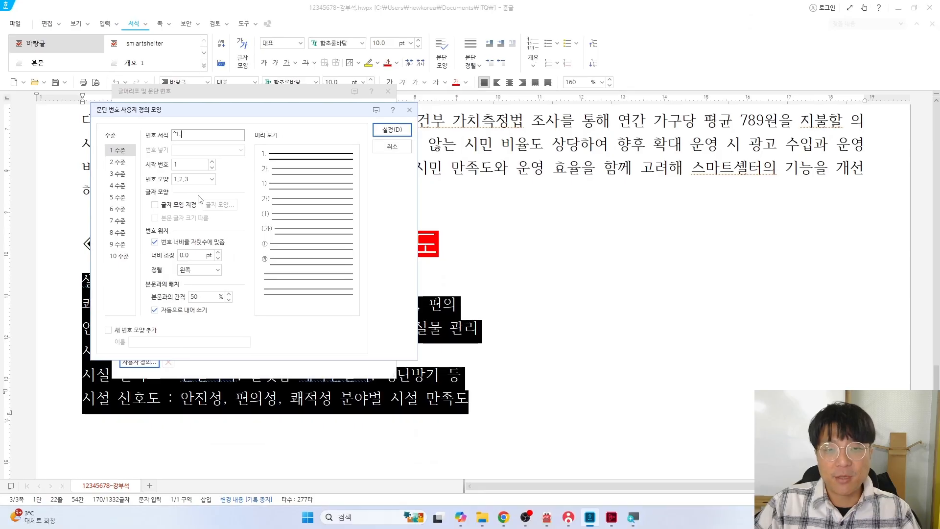
key(alt+Tab)
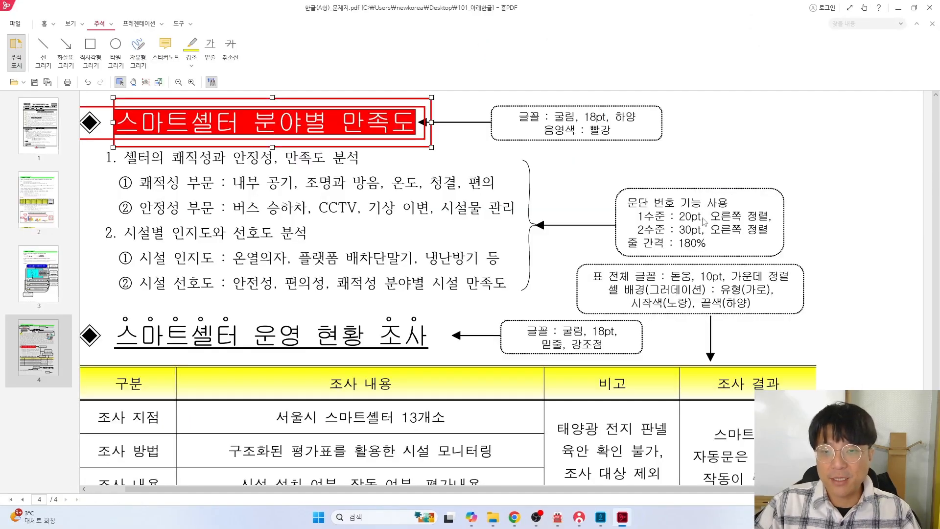
key(alt+Tab)
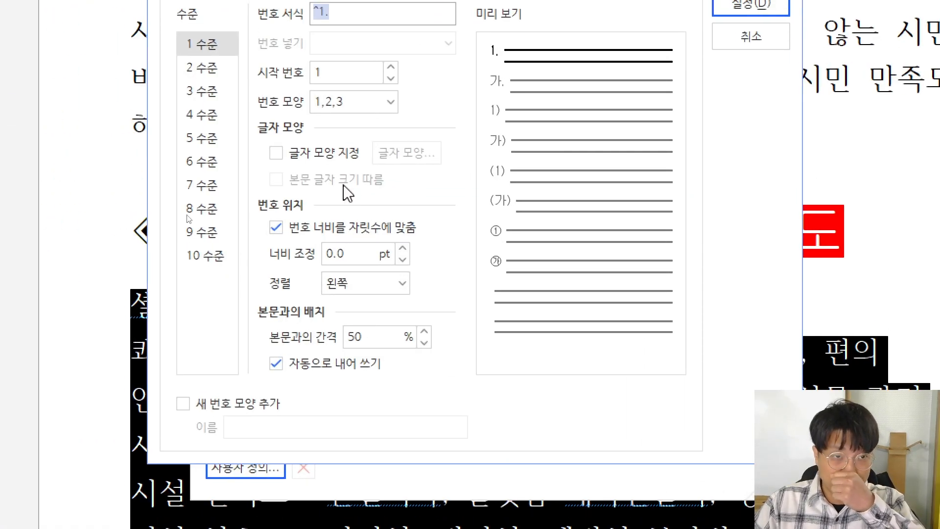
Give level 1 numbers a 20 pt width and right alignment
double_click(347, 256)
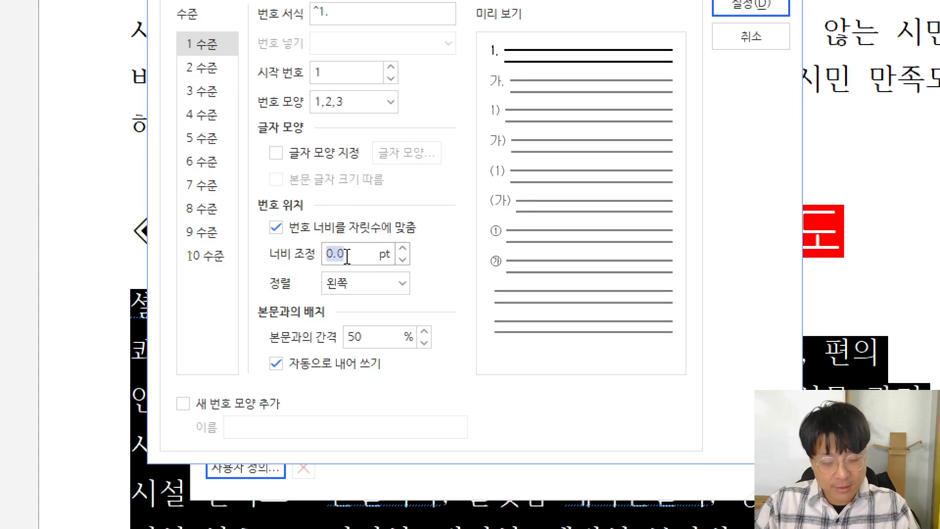
text(20)
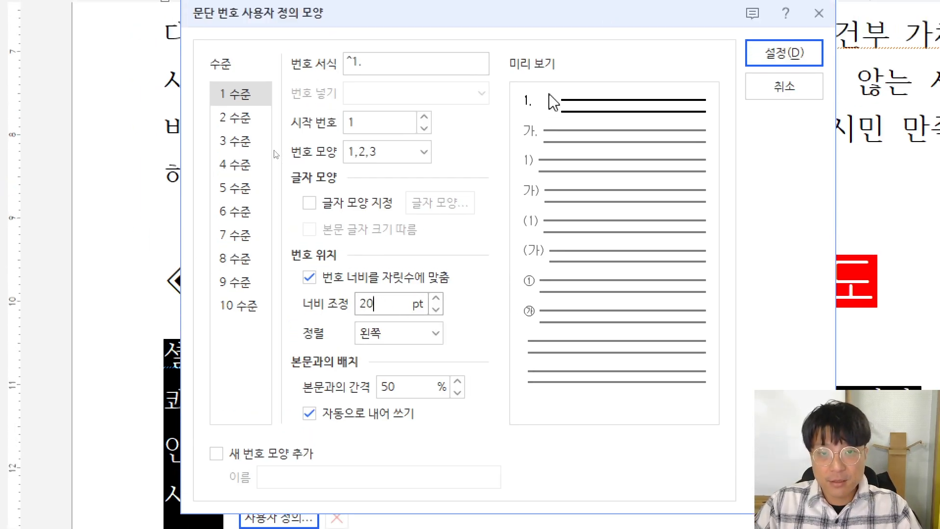
click(399, 340)
click(375, 410)
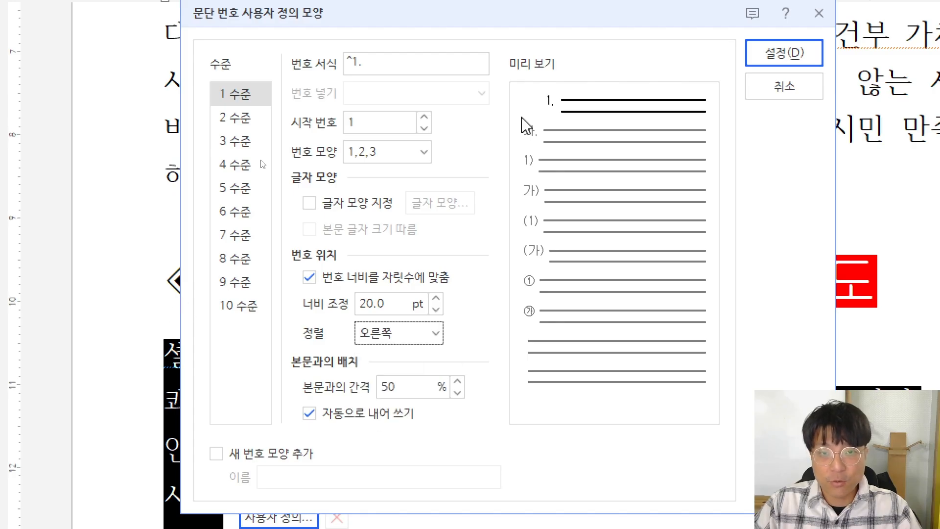
Set level 2 to ①,②,③ with 30 pt width and right alignment, and confirm
click(237, 122)
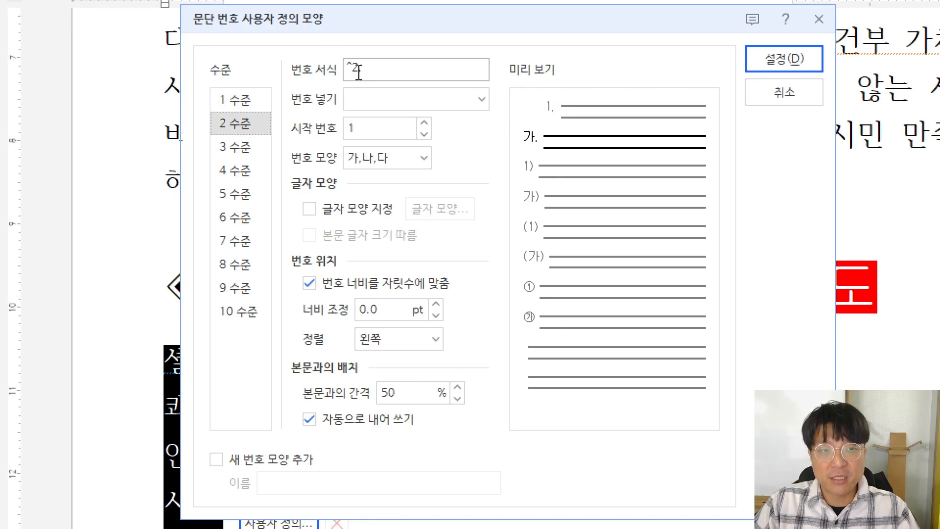
key(alt+Tab)
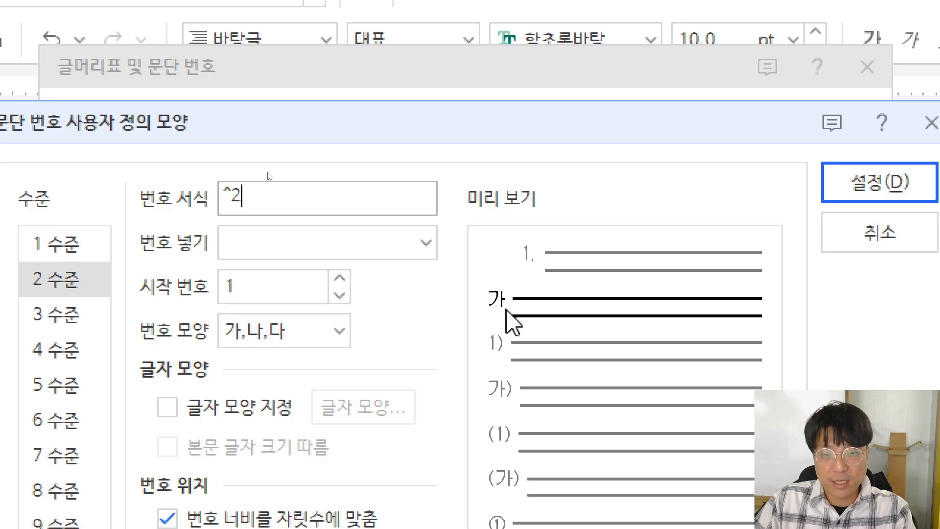
click(294, 332)
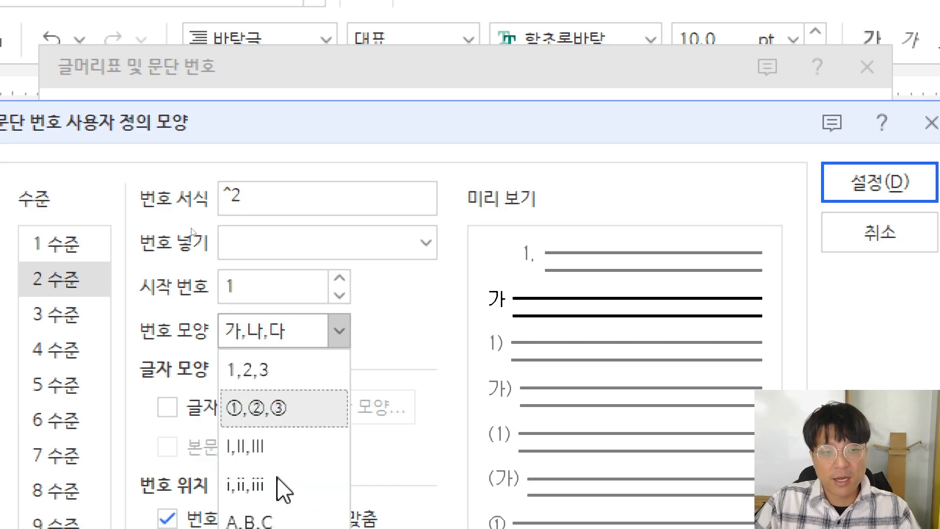
click(257, 315)
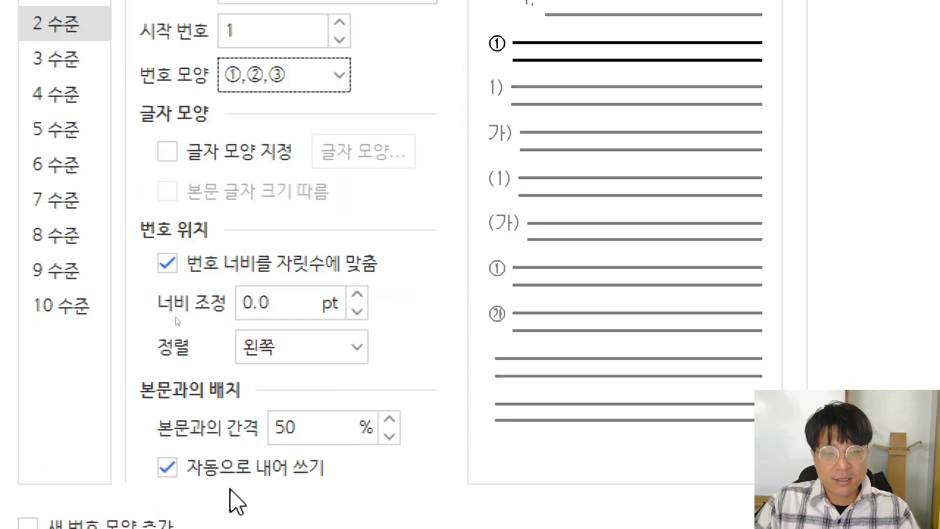
double_click(282, 299)
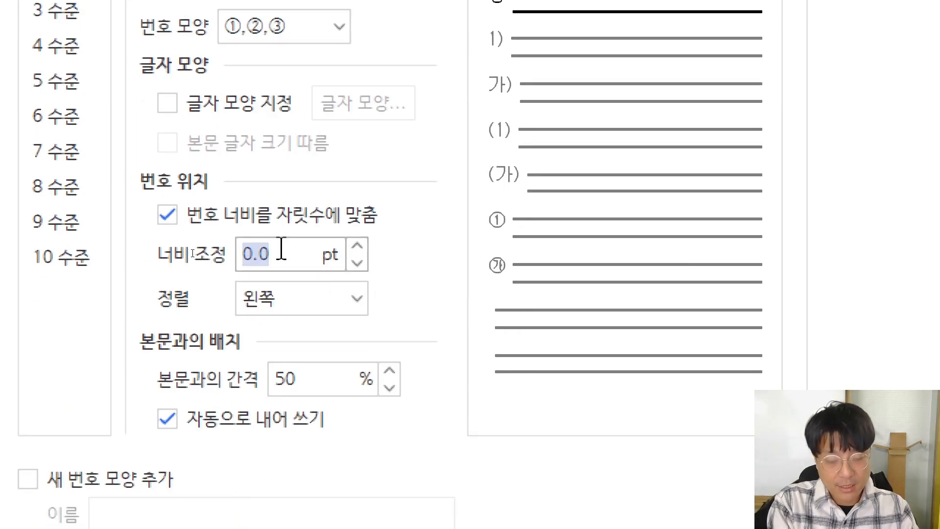
text(30)
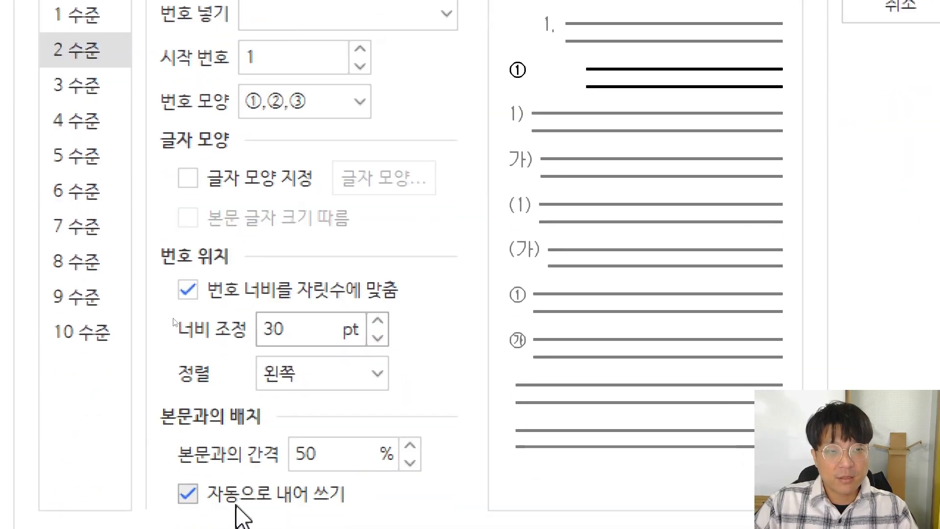
click(294, 383)
click(301, 487)
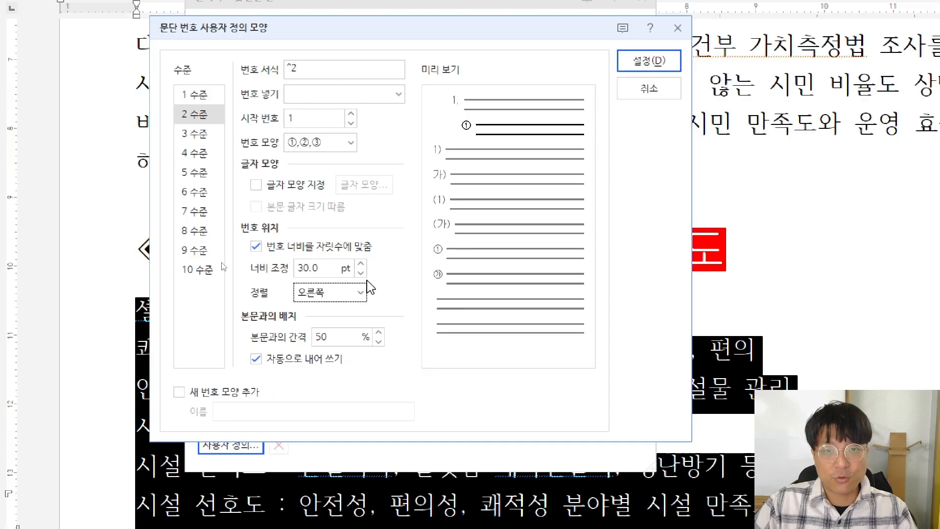
click(649, 61)
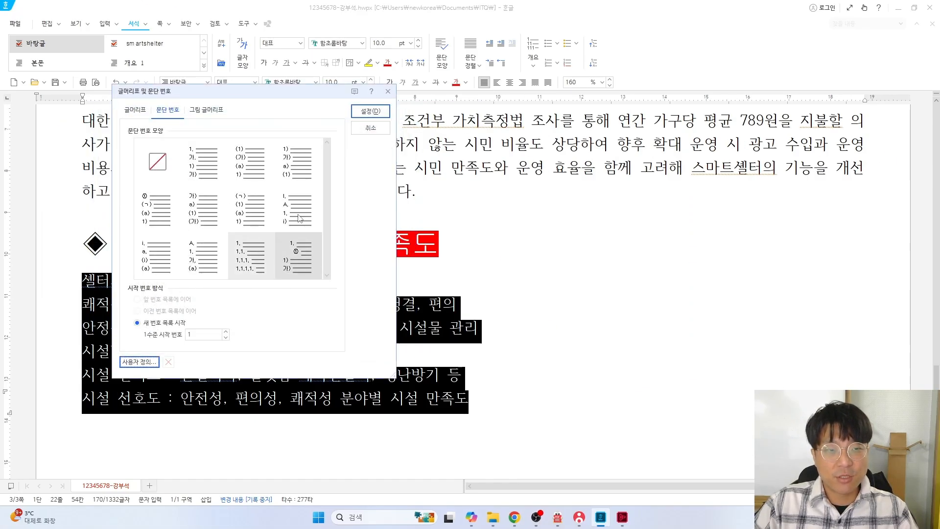
Apply the new custom numbering style so the six lines read 1. through 6., then clear the selection
click(296, 255)
key(Return)
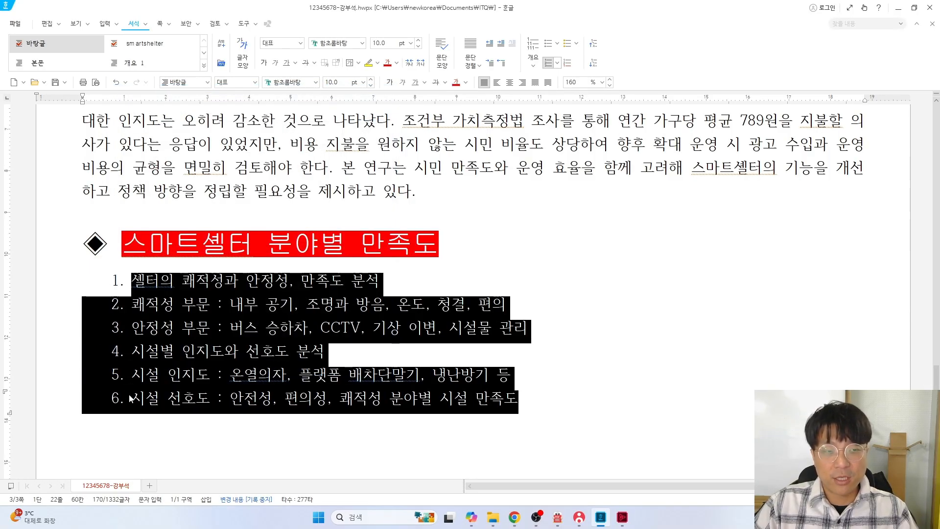
key(alt+Tab)
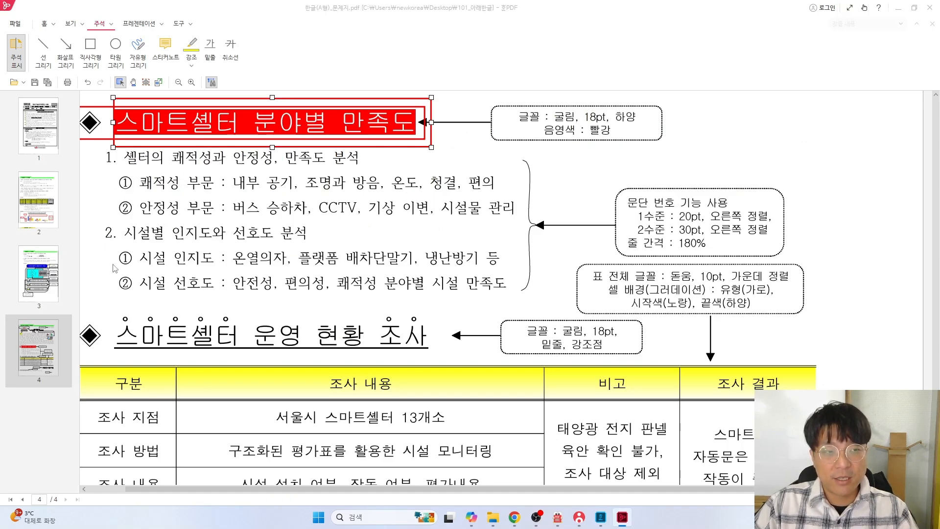
key(alt+Tab)
click(99, 302)
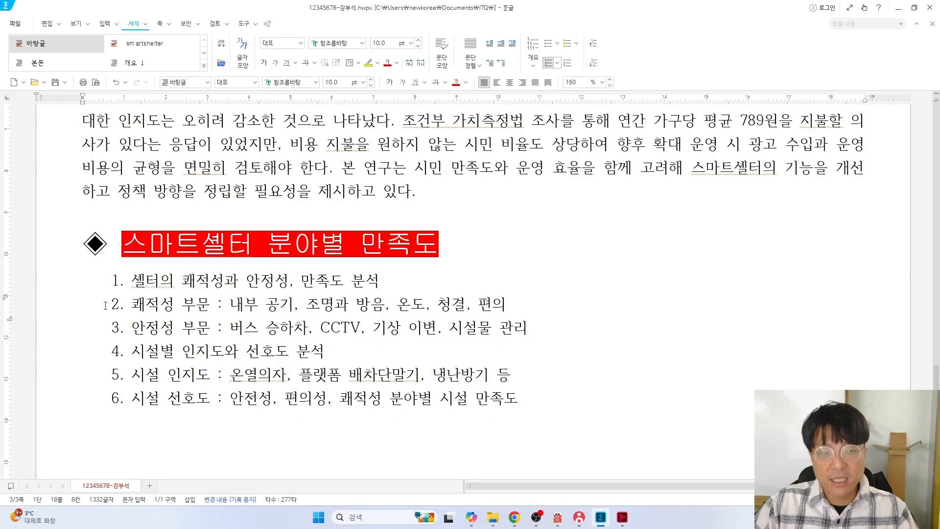
Demote lines 2–3 and the last two lines one level, making them ① and ② sub-items
drag(105, 306, 526, 328)
drag(132, 280, 403, 303)
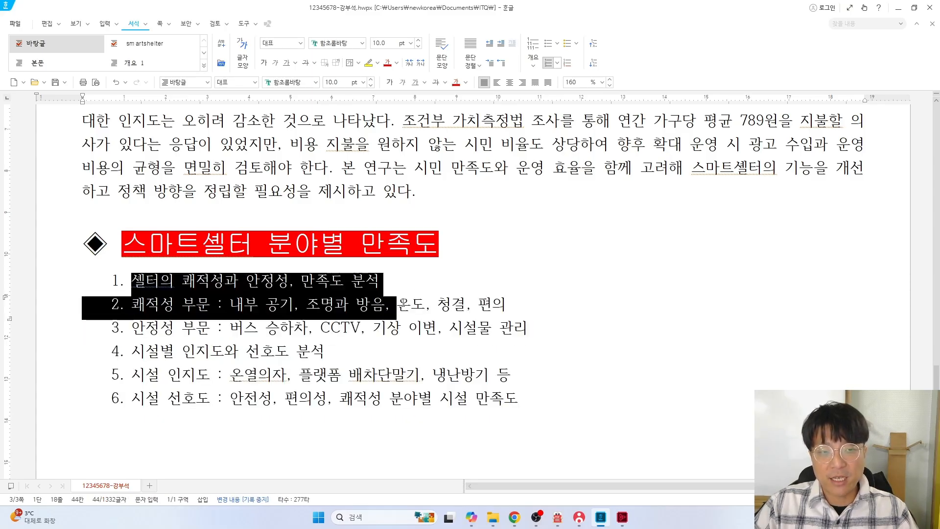
drag(92, 304, 540, 322)
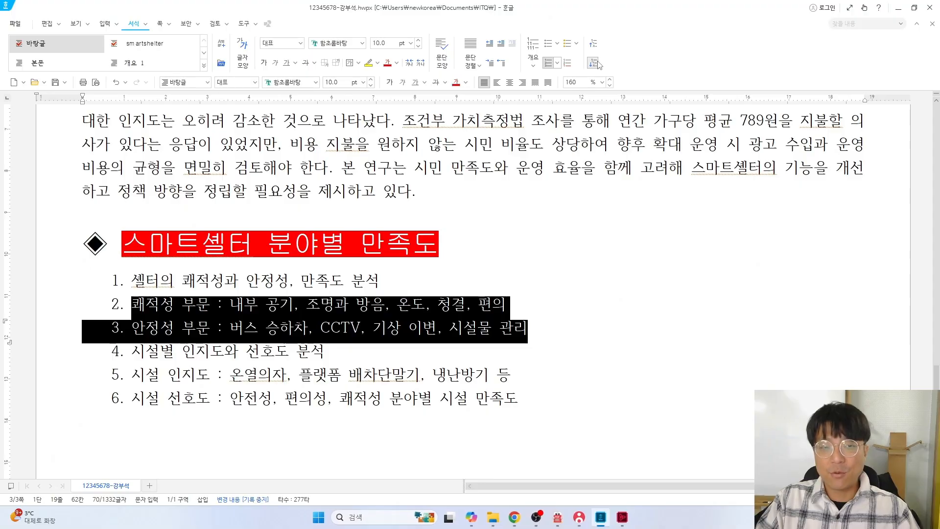
click(598, 64)
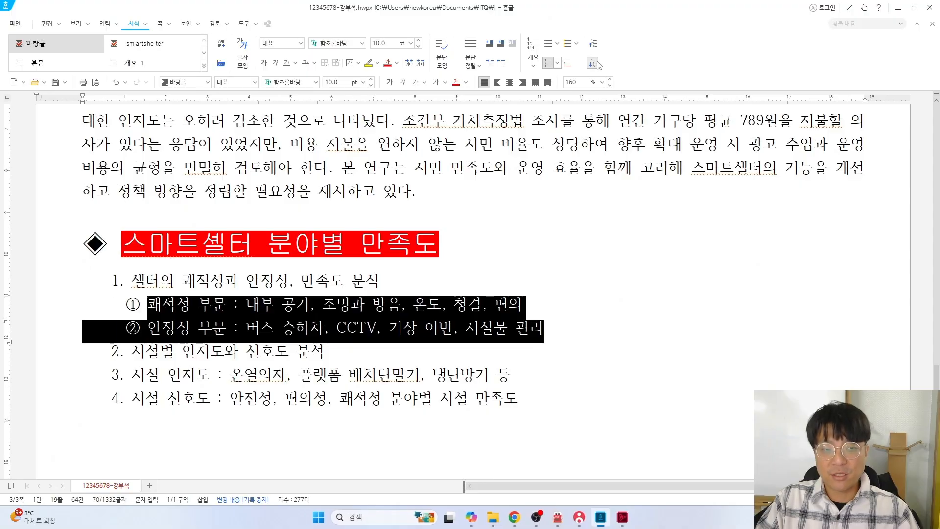
drag(78, 379, 519, 402)
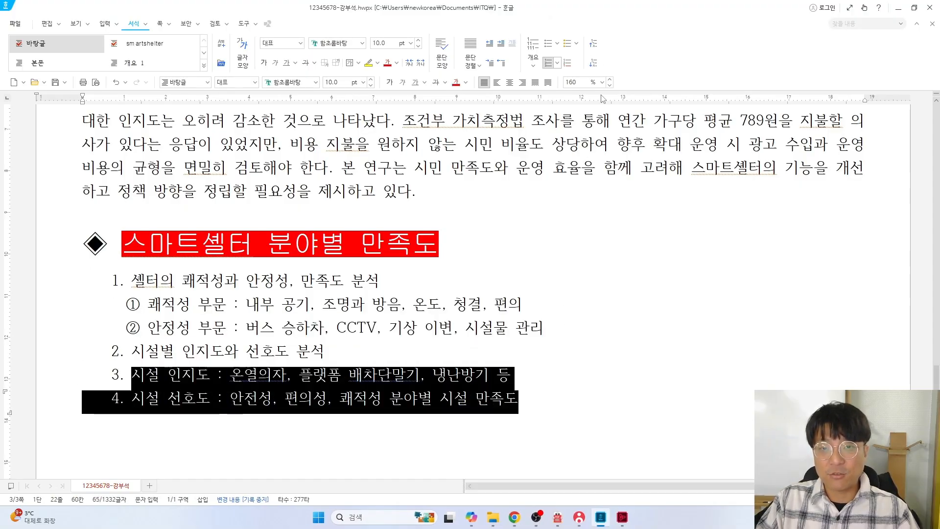
click(593, 63)
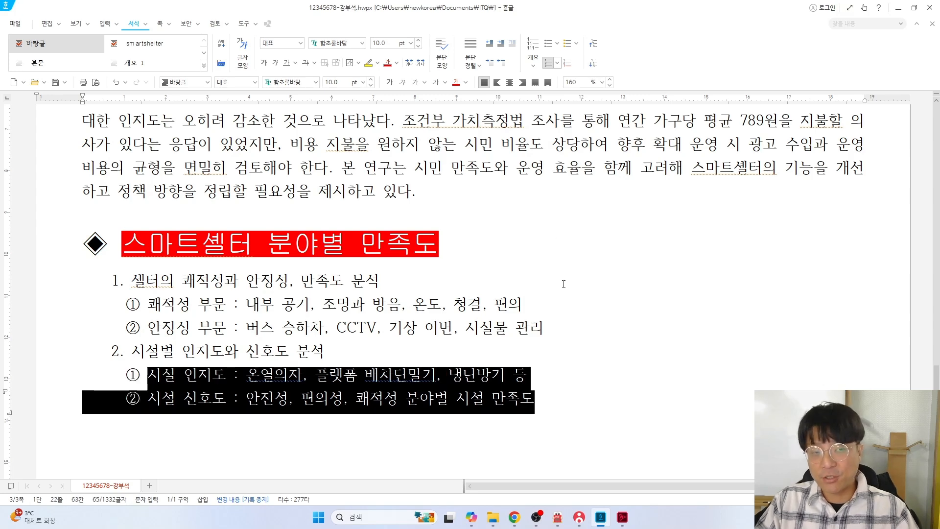
Check the task sheet's spacing requirement and select the whole numbered list
key(alt+Tab)
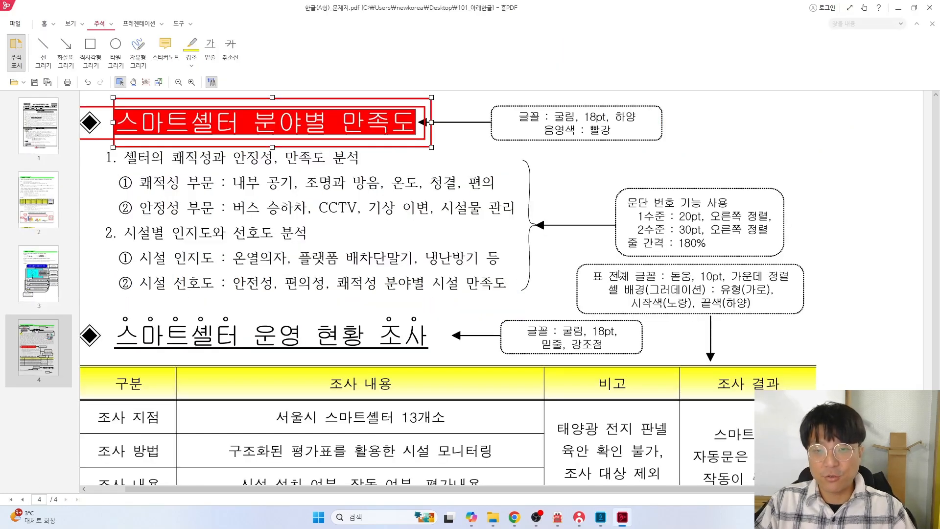
click(631, 247)
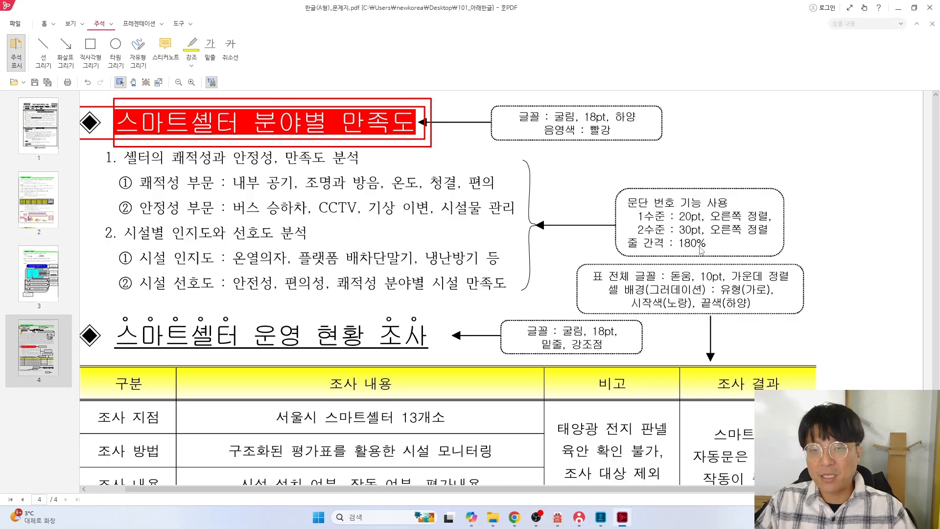
key(alt+Tab)
drag(62, 282, 540, 398)
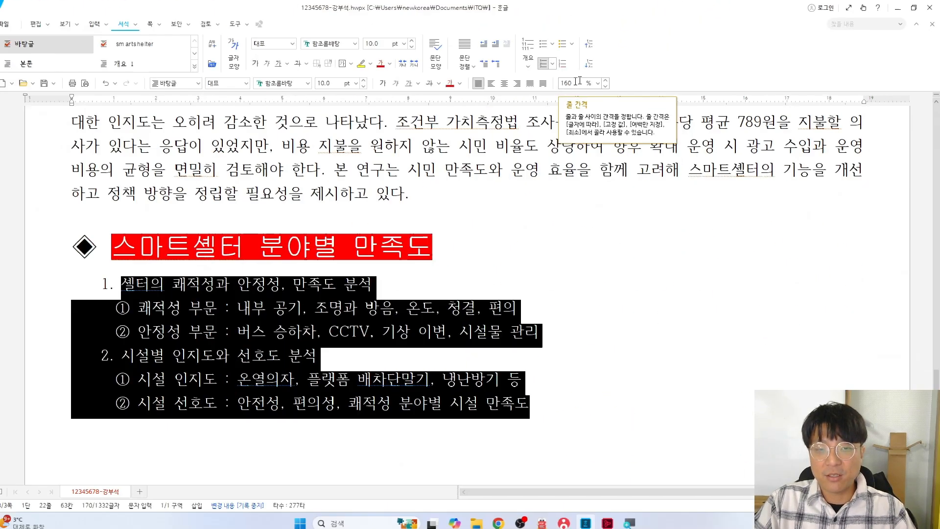
Set the list's line spacing to 180% and save the document
click(575, 84)
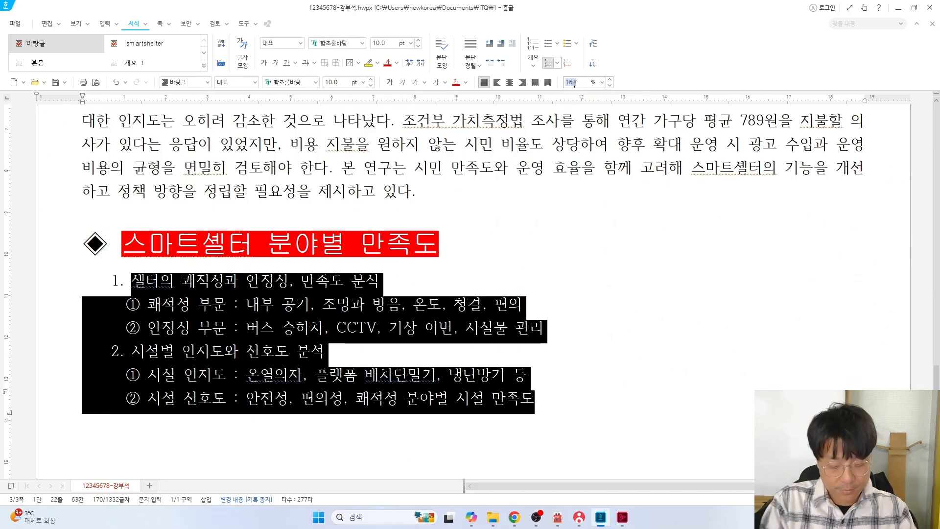
key(Return)
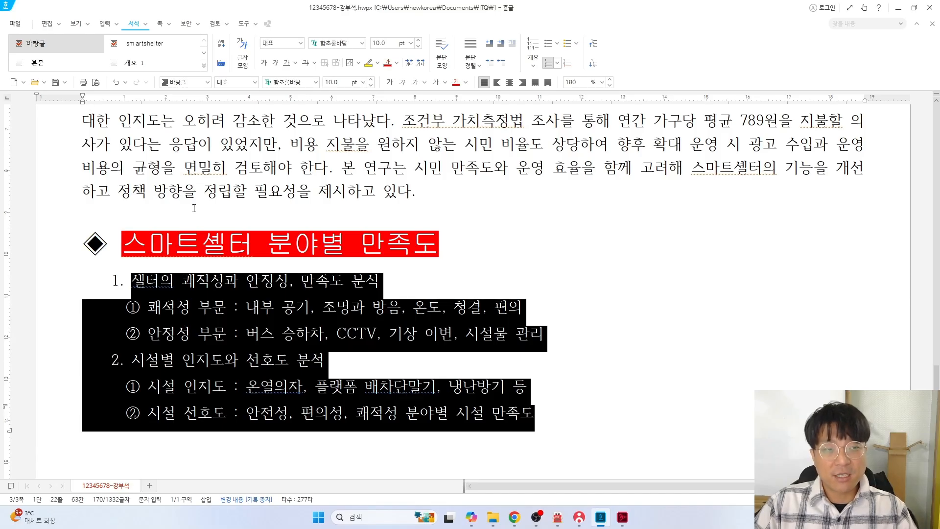
click(55, 83)
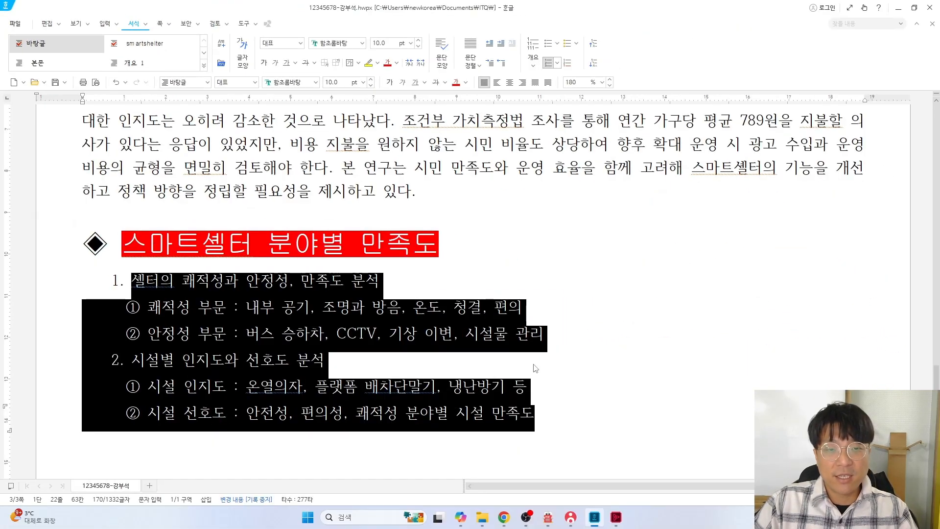
click(546, 333)
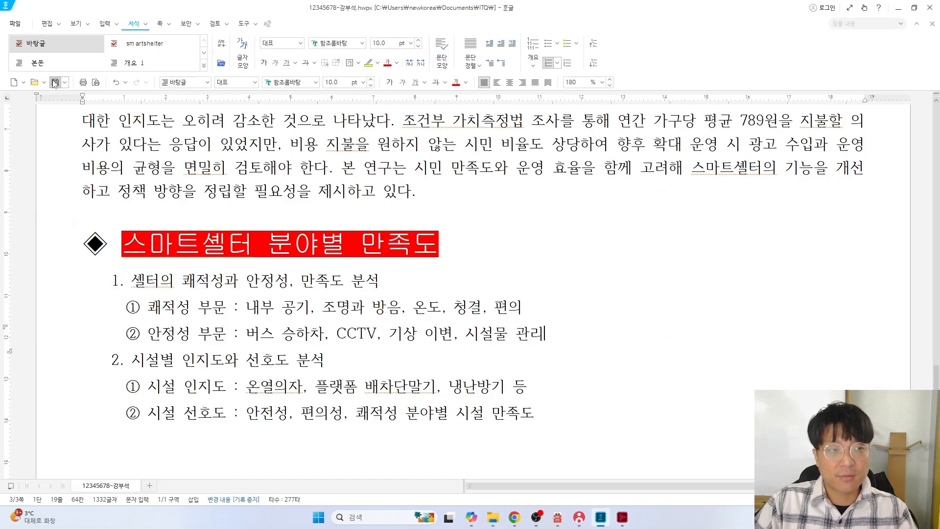
End the running exam session and relaunch the KOAS exam program
click(579, 516)
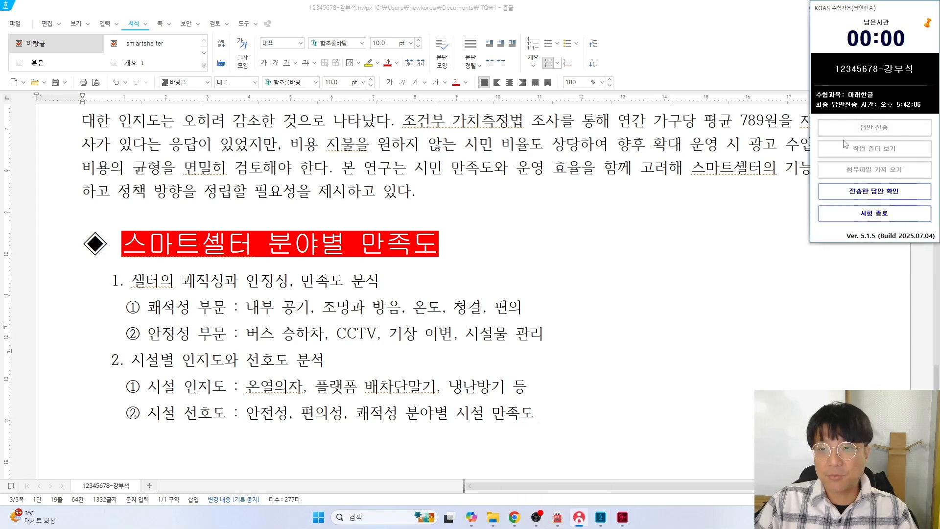
click(875, 213)
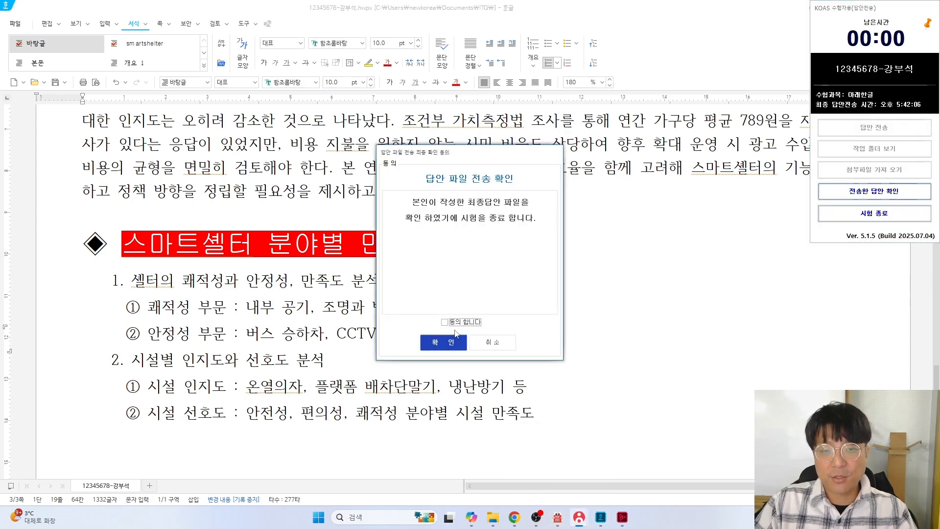
click(443, 343)
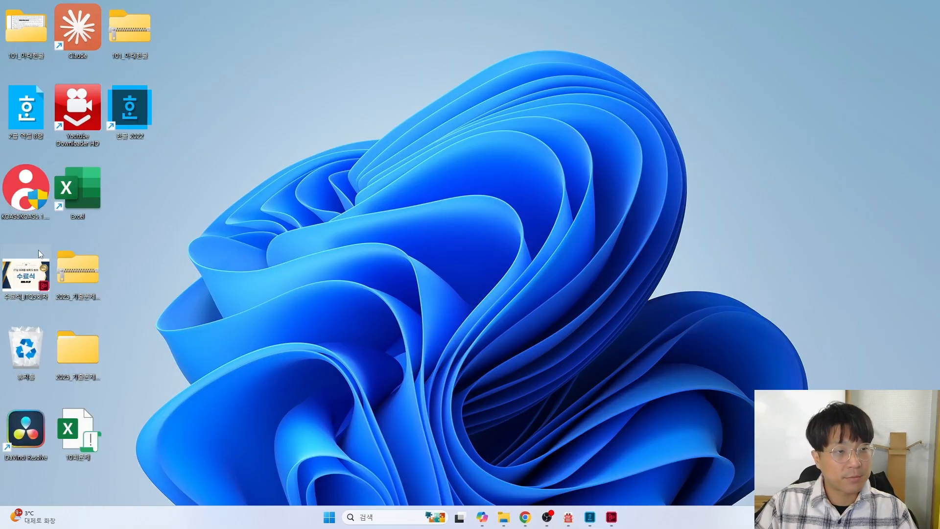
double_click(34, 208)
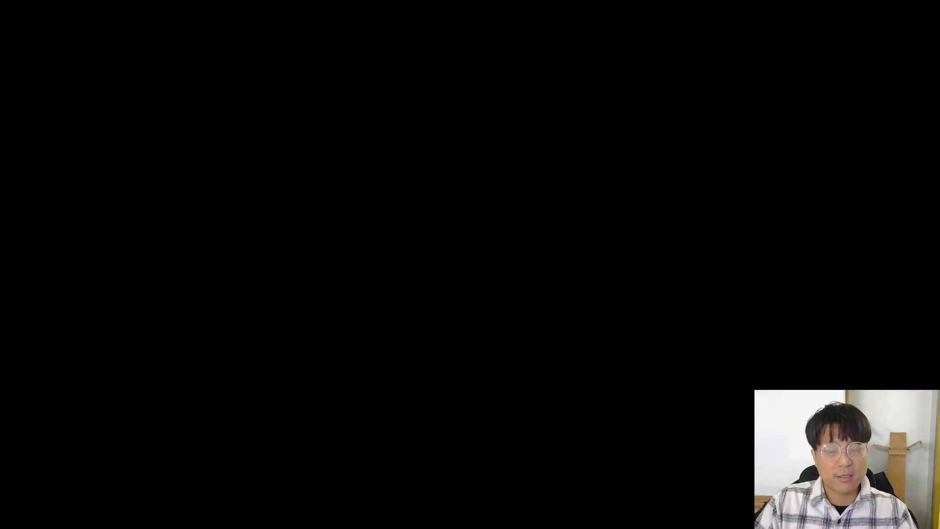
click(385, 274)
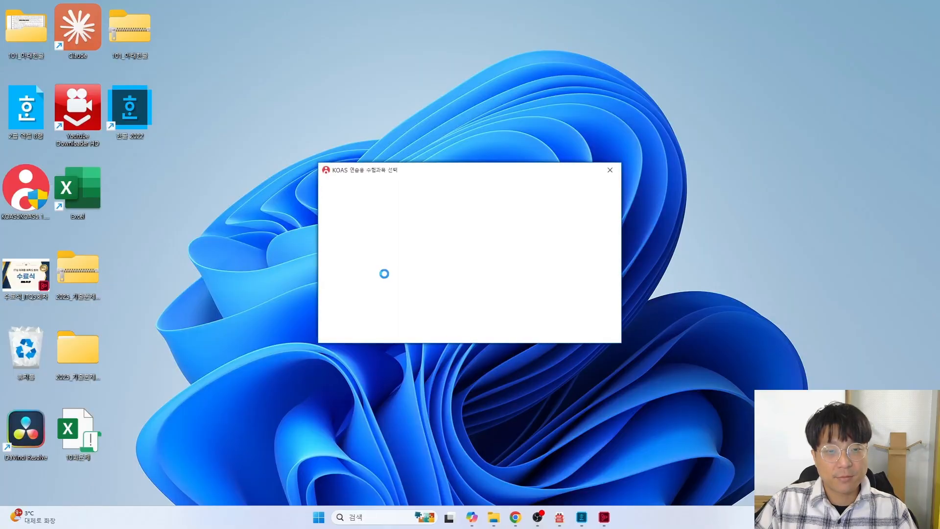
Enter the examinee number and name, look up the details, and log in to KOAS
double_click(433, 265)
text(1234)
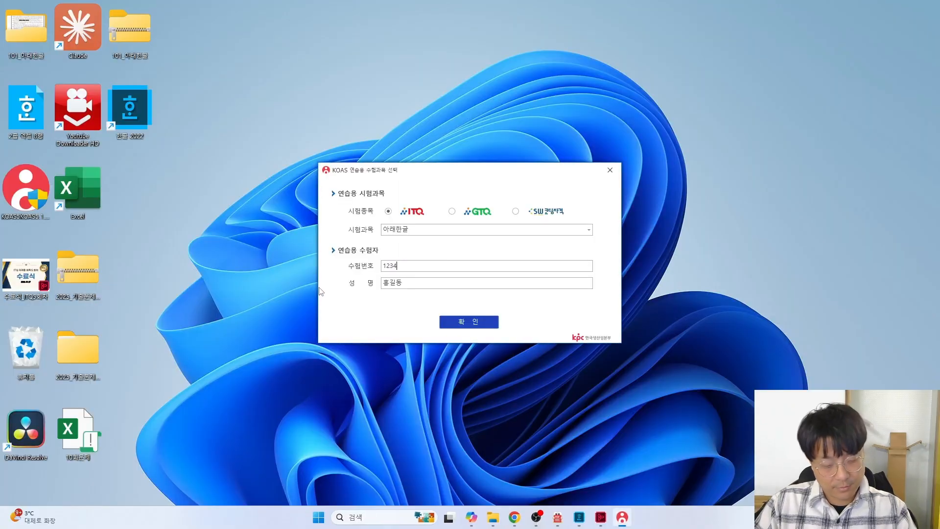
text(5678)
key(Tab)
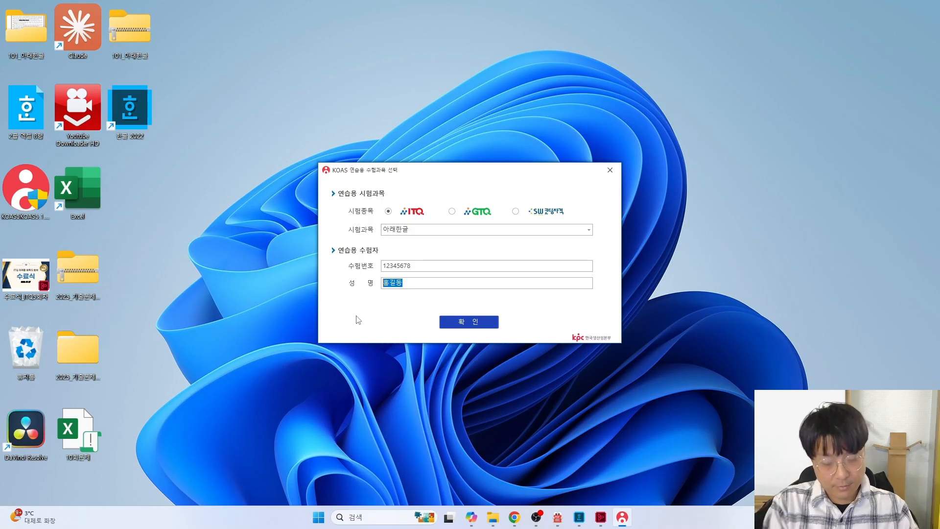
text(rkd)
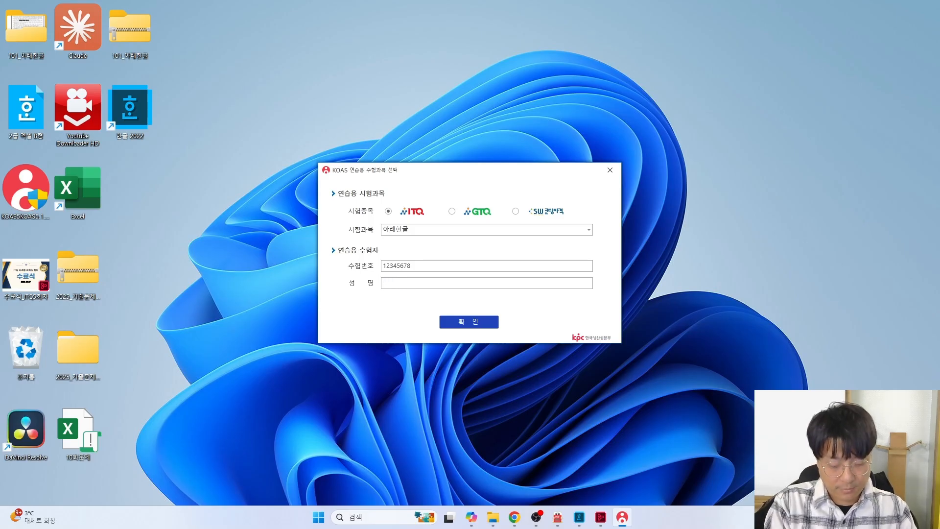
text(강ㅂ)
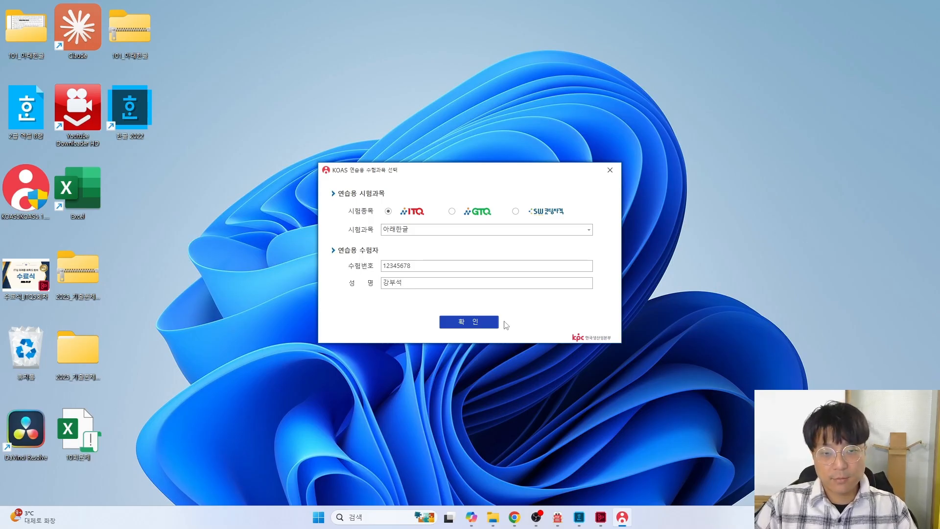
click(496, 323)
click(535, 230)
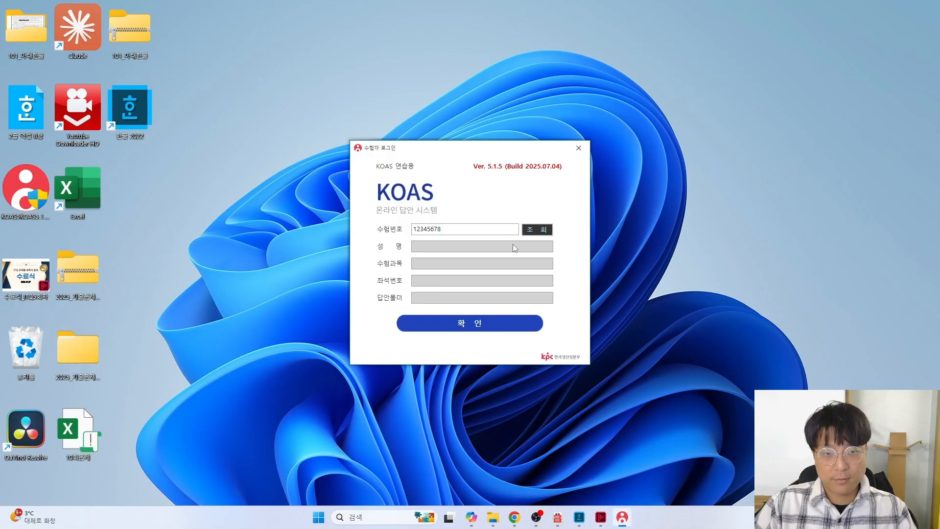
click(460, 326)
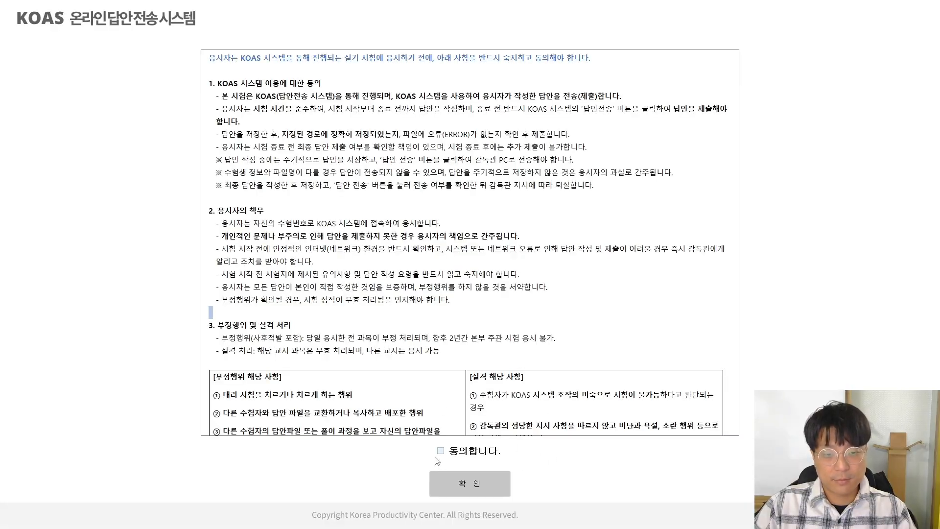
Agree to the exam terms and send the hwpx answer file to the proctor PC
click(440, 450)
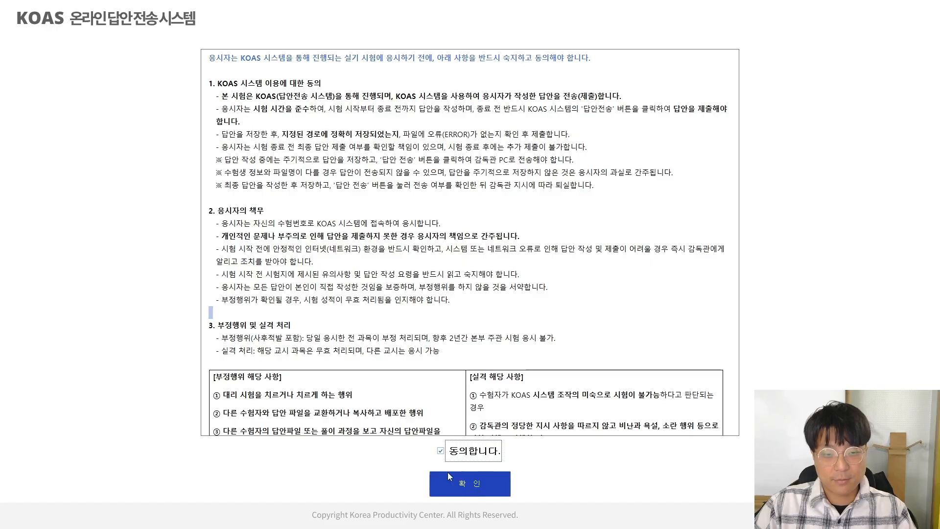
click(453, 480)
click(851, 129)
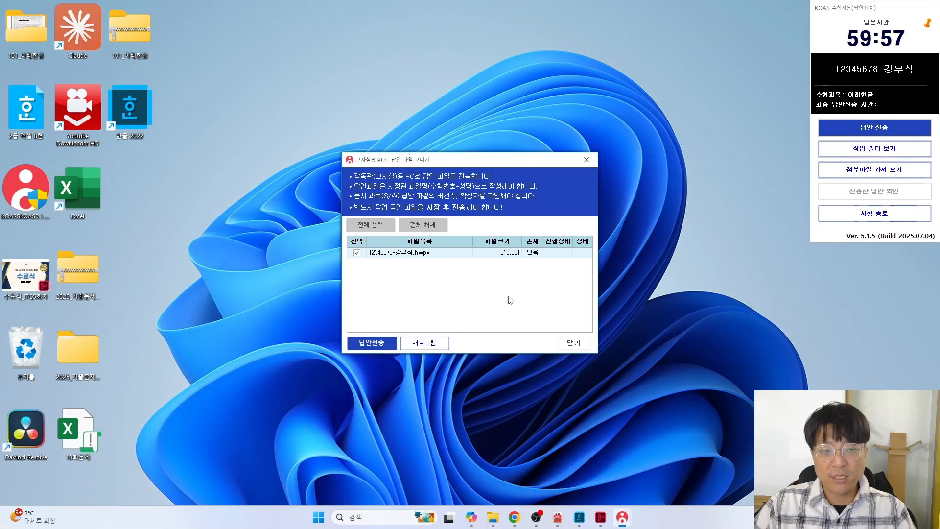
click(371, 343)
click(571, 343)
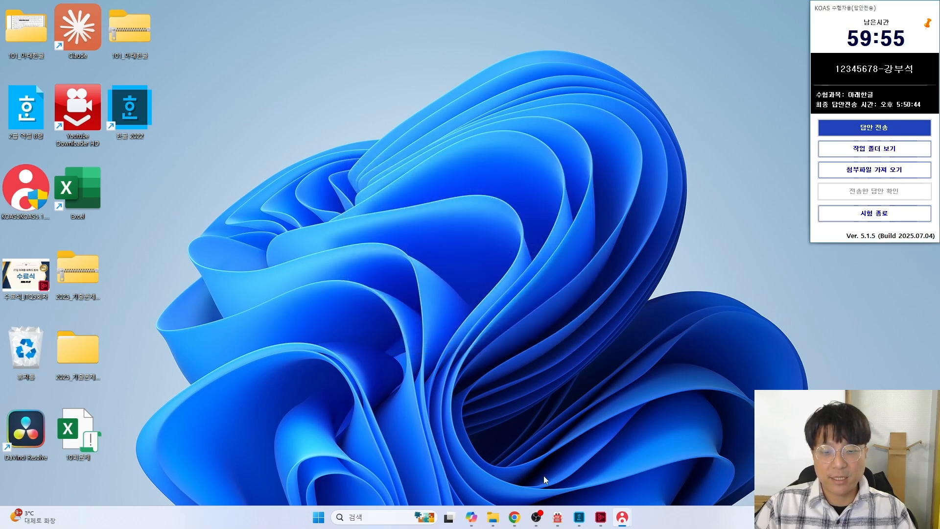
Bring the answer document back, place the cursor below the paragraphs, and check the task sheet
click(579, 516)
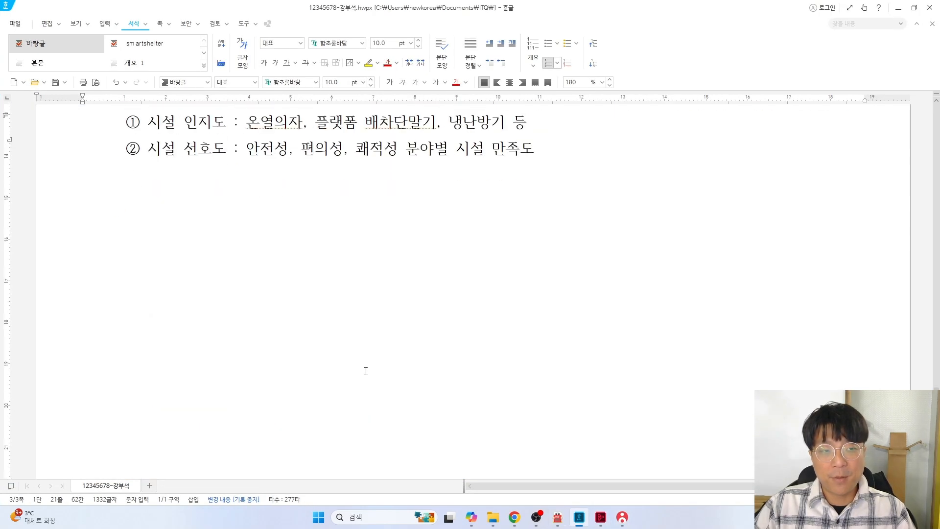
scroll(146, 228, up, 4)
scroll(146, 227, down, 2)
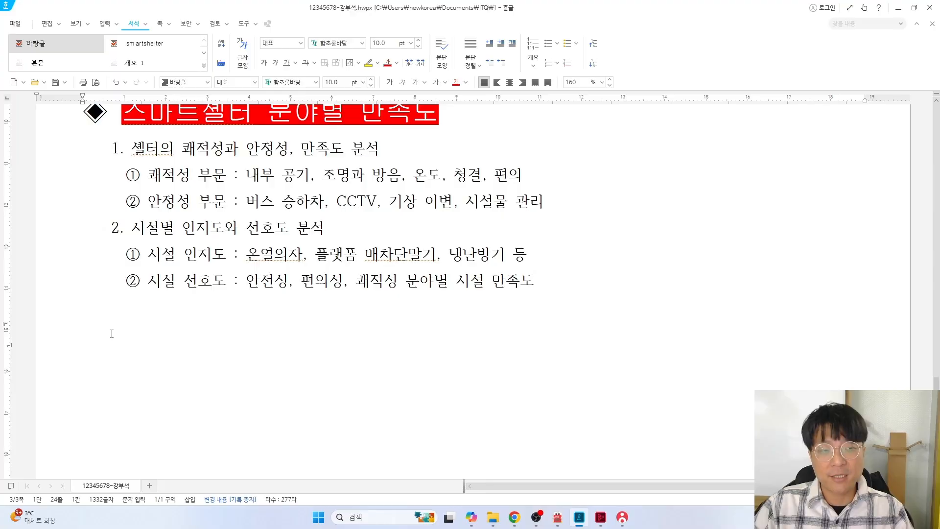
click(93, 321)
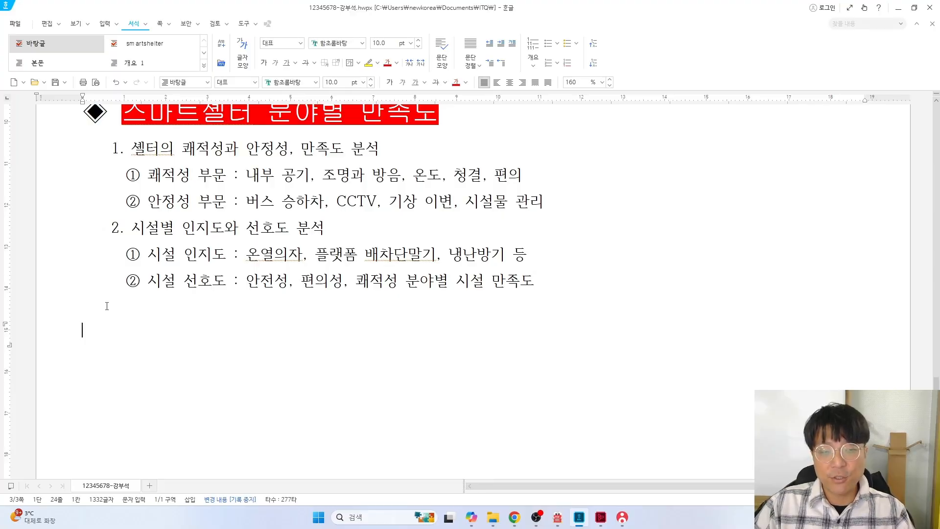
key(alt+Tab)
key(alt+Tab)
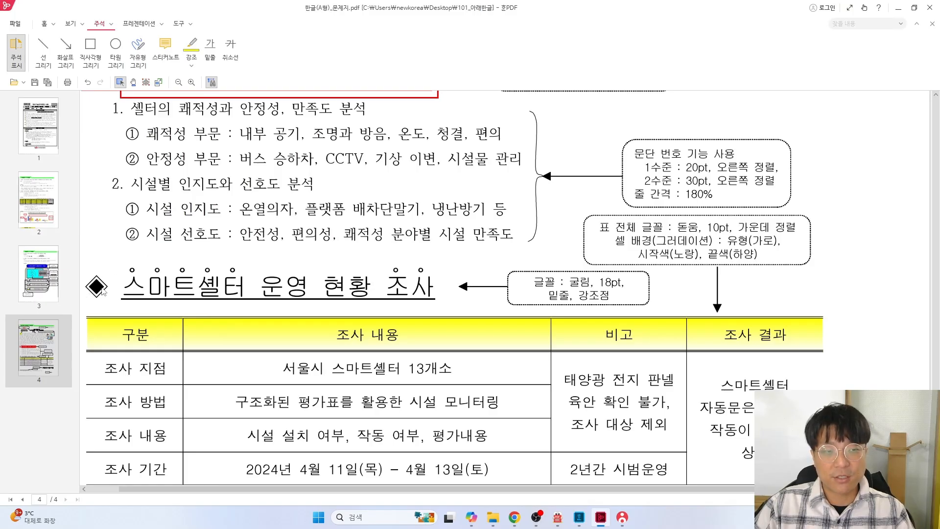
scroll(103, 289, up, 3)
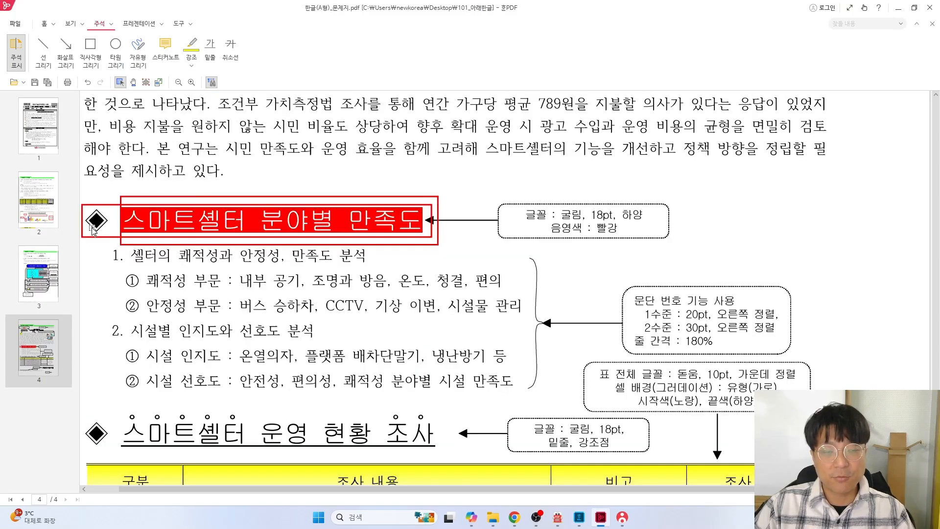
scroll(92, 230, down, 4)
key(alt+Tab)
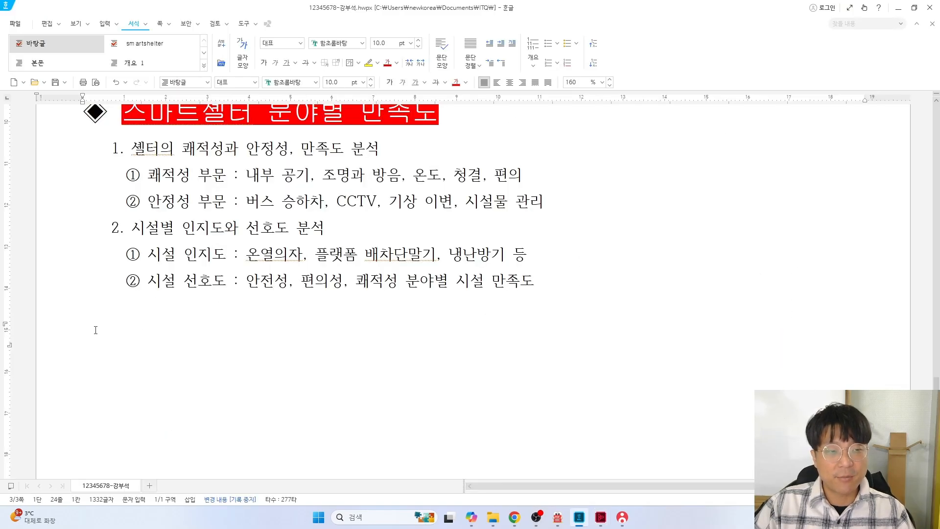
click(105, 25)
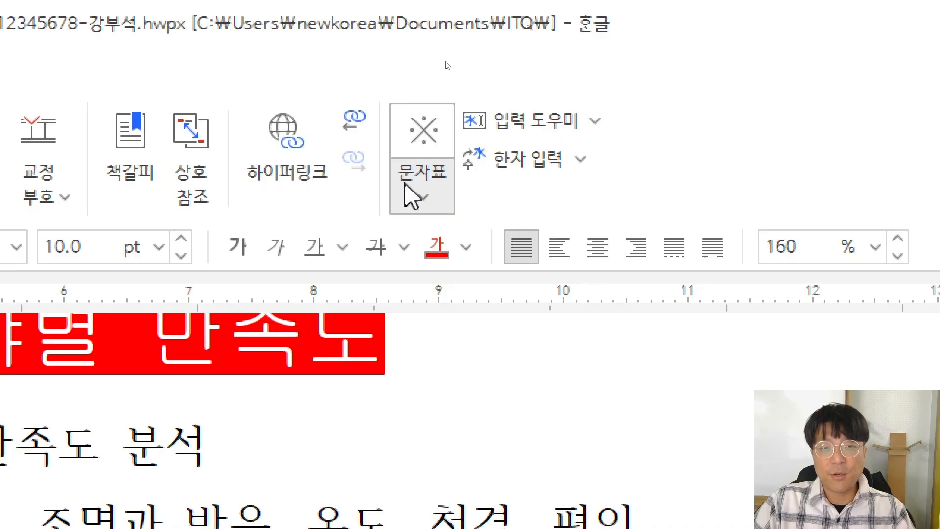
Insert the ◈ symbol, type the heading '스마트셀터 운영 현황 조사', and start a new line
click(415, 193)
click(422, 194)
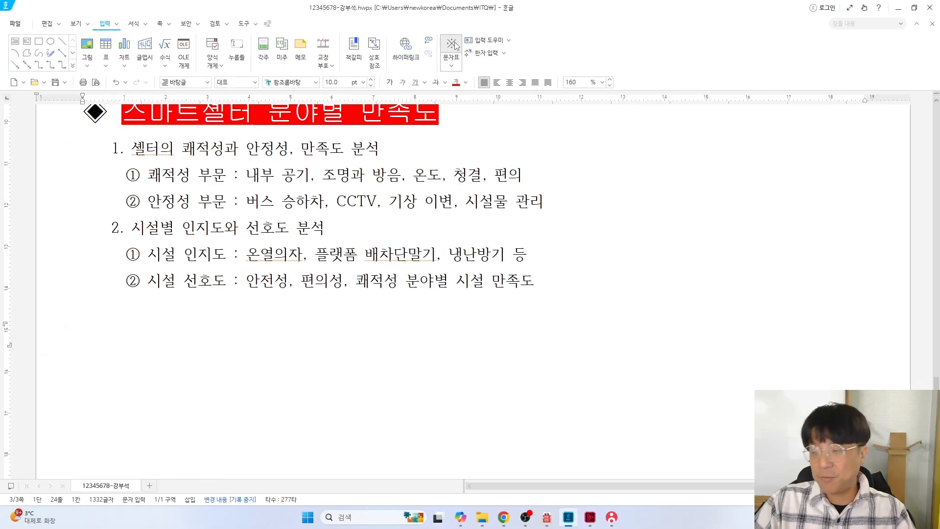
click(454, 46)
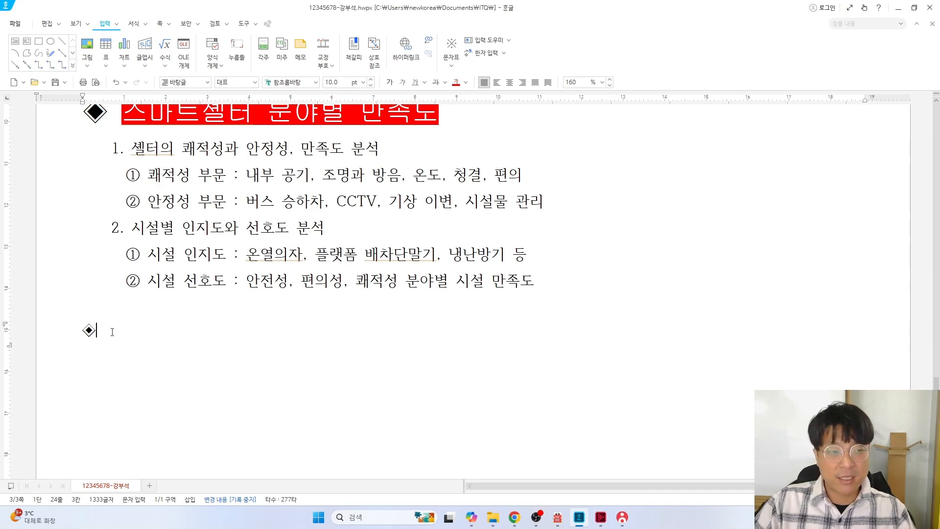
key(alt+Tab)
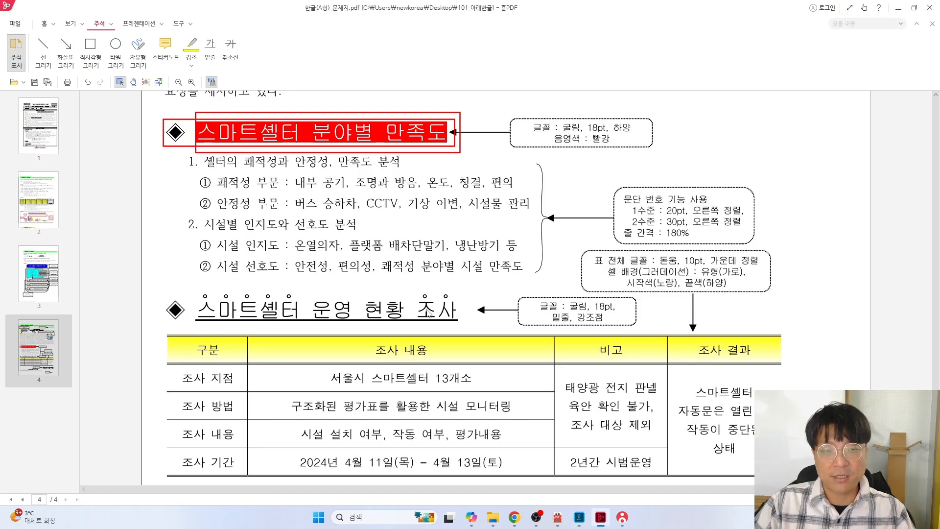
key(alt+Tab)
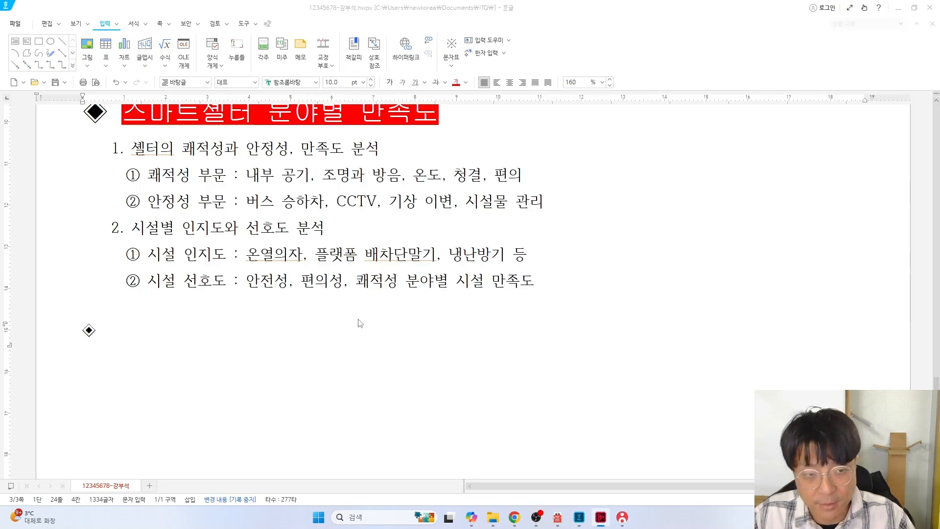
text(스마트)
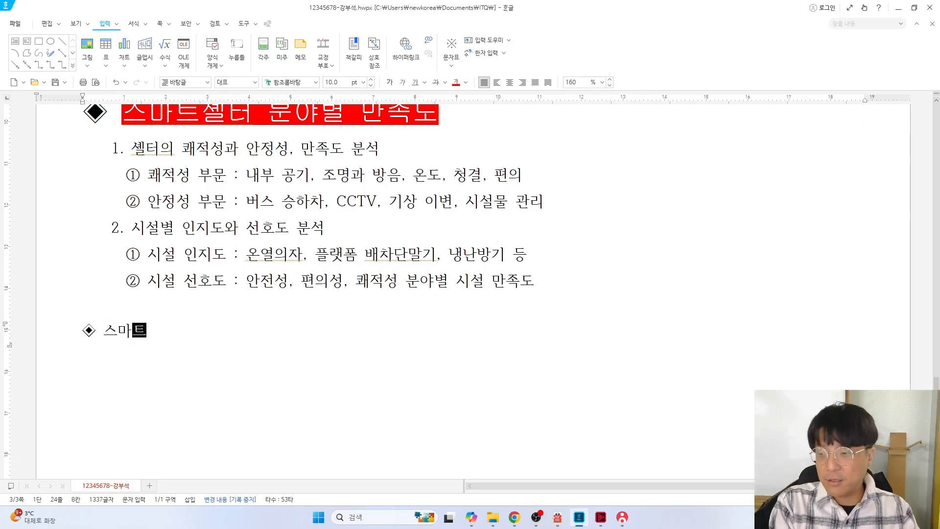
text(셀터 운)
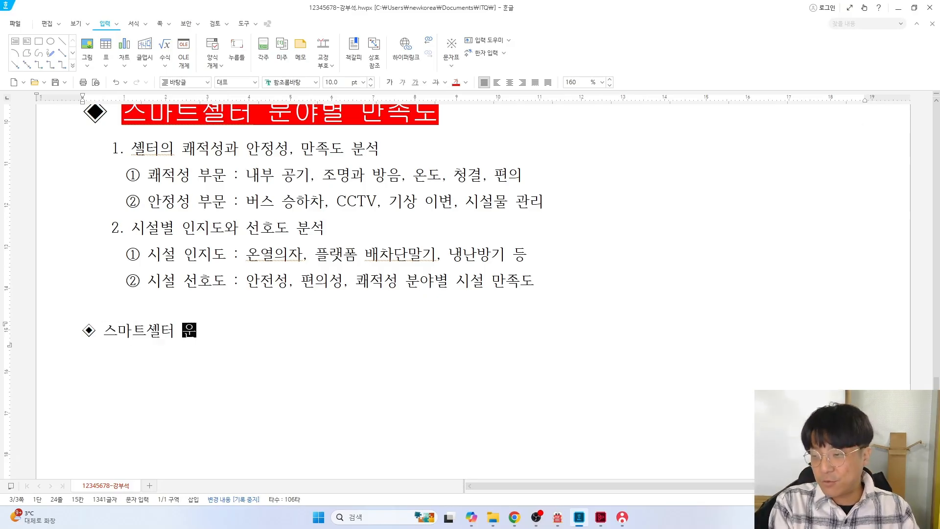
text(영 현황 조사)
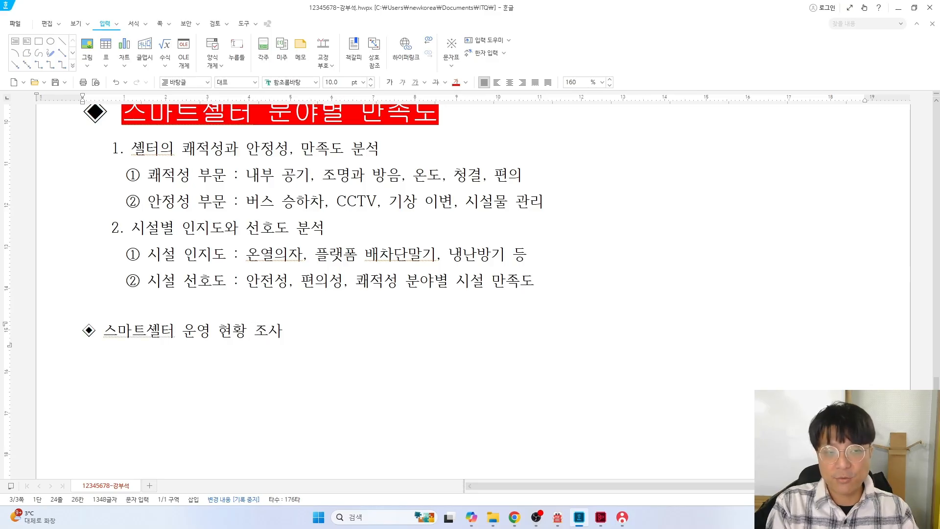
key(alt+Tab)
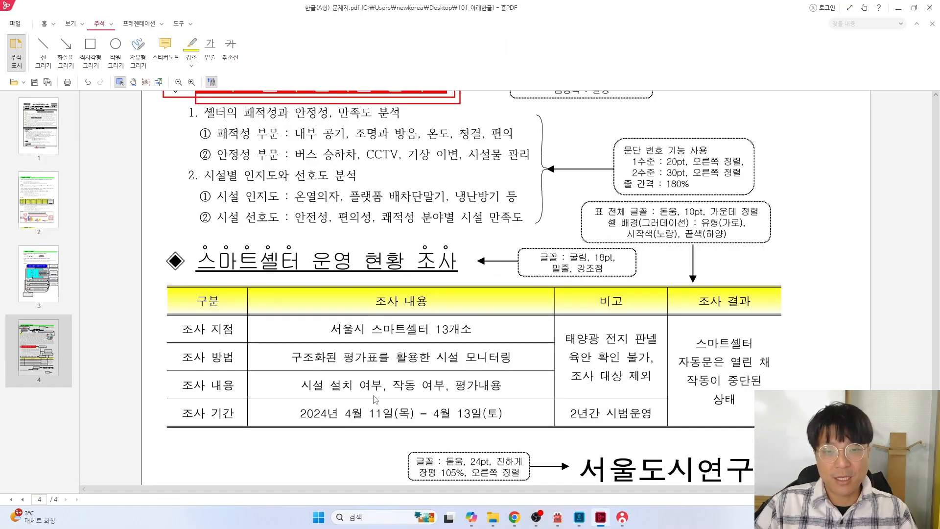
key(alt+Tab)
key(Return)
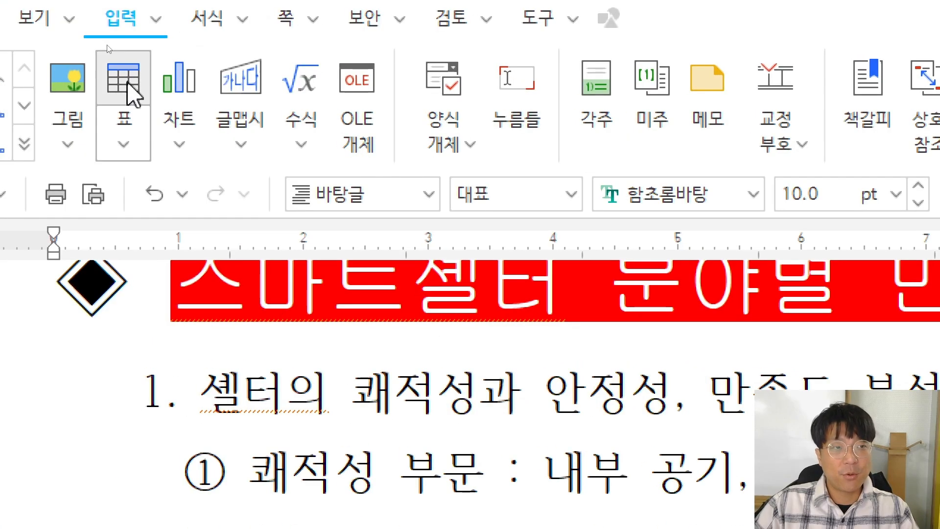
Open the Create Table dialog, move it aside, and switch to the task sheet PDF
click(106, 53)
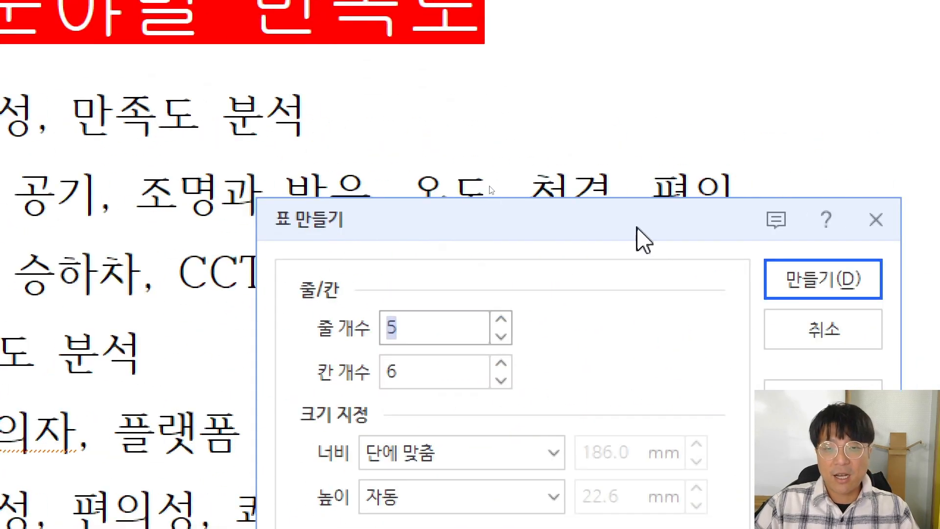
drag(635, 227, 507, 55)
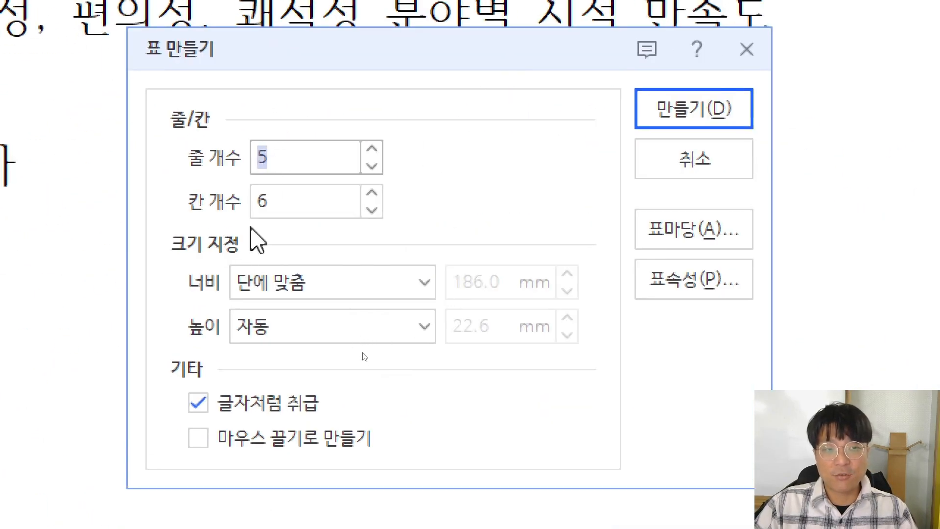
key(alt)
key(alt+Tab)
Scroll the task sheet to the table section, sketch red marks beside it, and undo them
scroll(365, 351, down, 1)
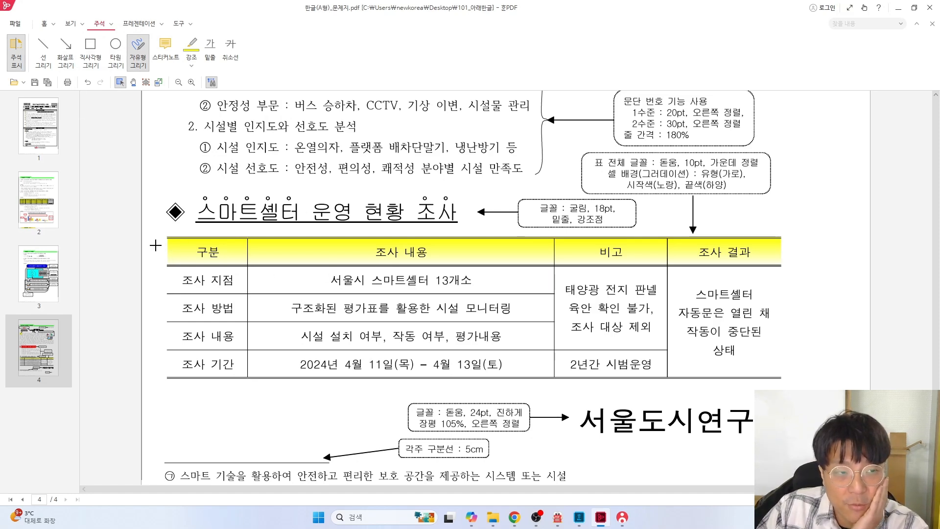
mouse_move(155, 245)
mouse_down()
mouse_move(147, 318)
mouse_move(166, 312)
mouse_up()
mouse_move(212, 395)
mouse_down()
mouse_move(298, 397)
mouse_move(280, 416)
mouse_up()
key(ctrl+z)
key(ctrl+z)
key(ctrl+z)
key(ctrl+z)
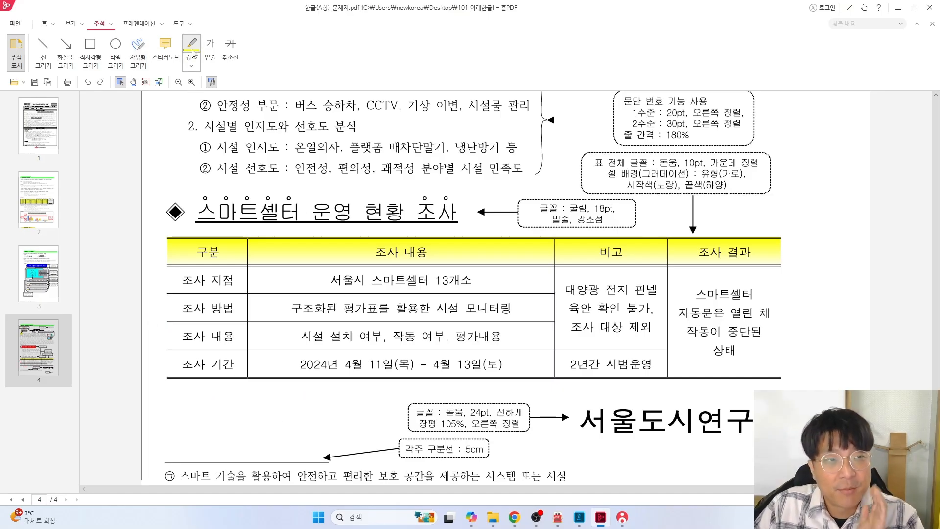
click(138, 49)
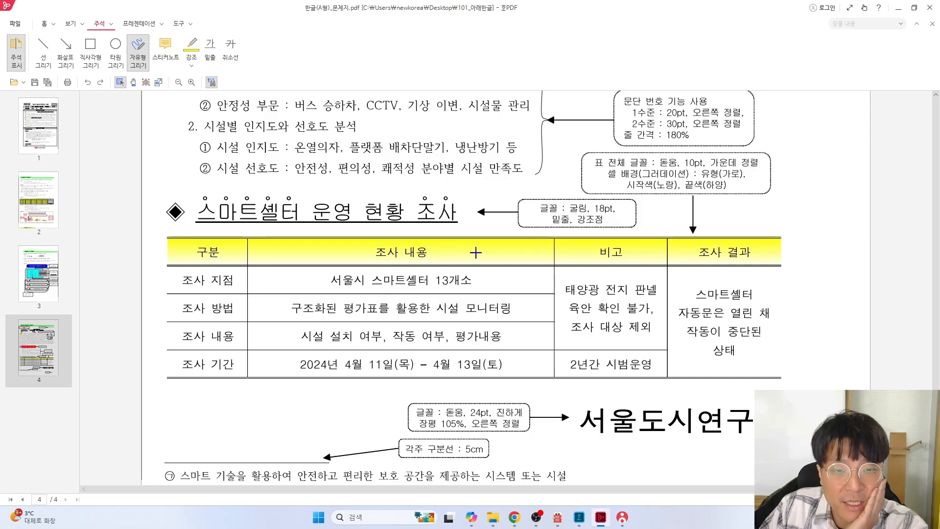
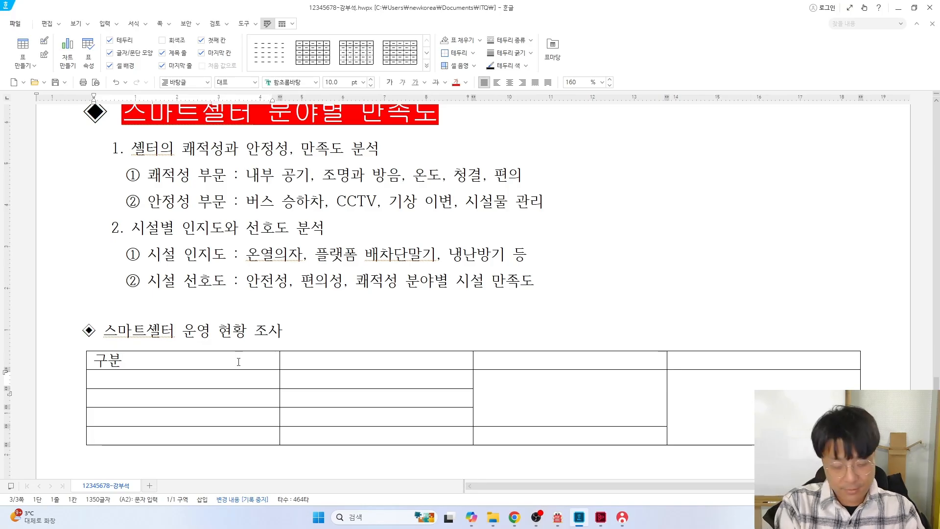
Enter the row labels 조사 지점, 조사 방법, 조사 내용 and 조사 기간 down column A beneath 구분
text(조사 지점)
key(Down)
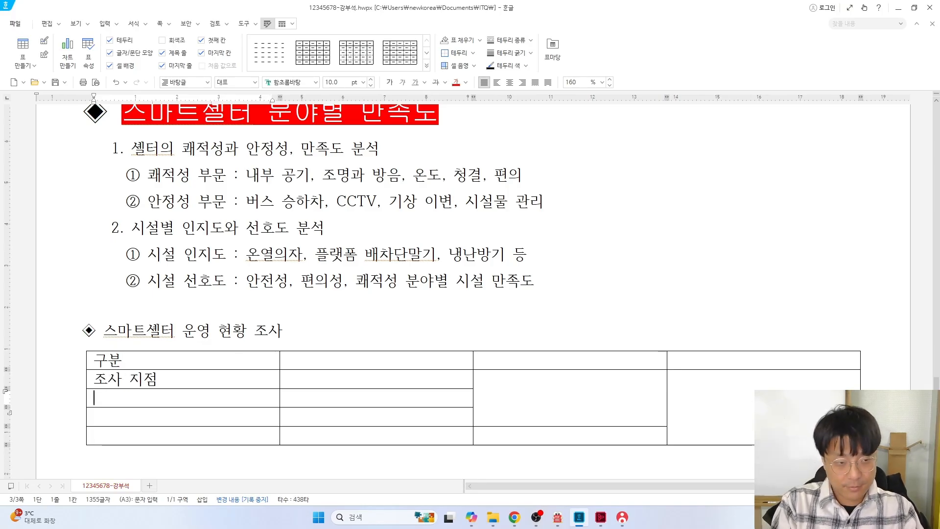
text(조사 바)
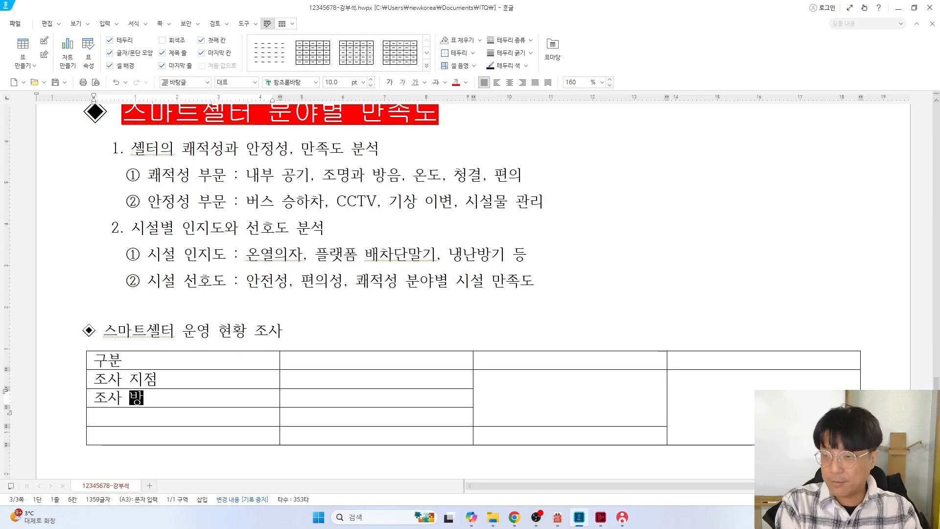
text(법)
key(Down)
text(조)
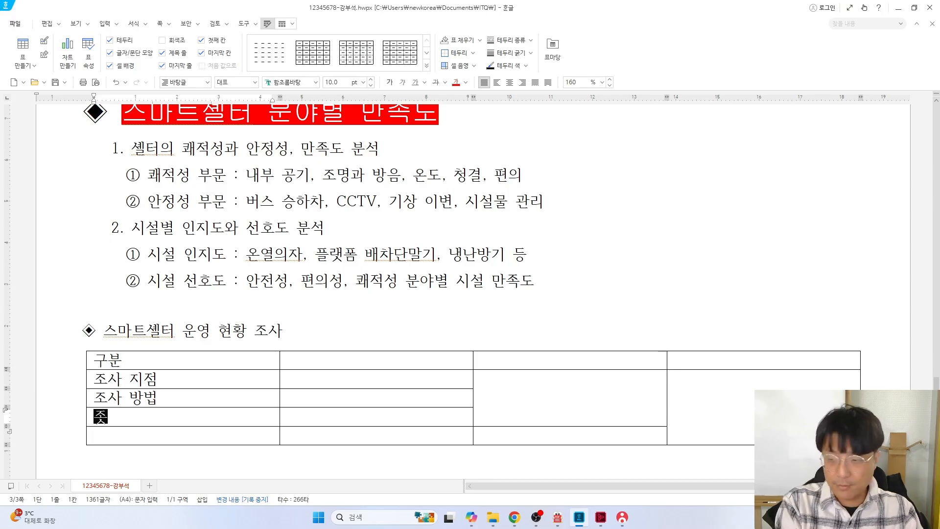
text(사 내용)
key(Down)
text(조사)
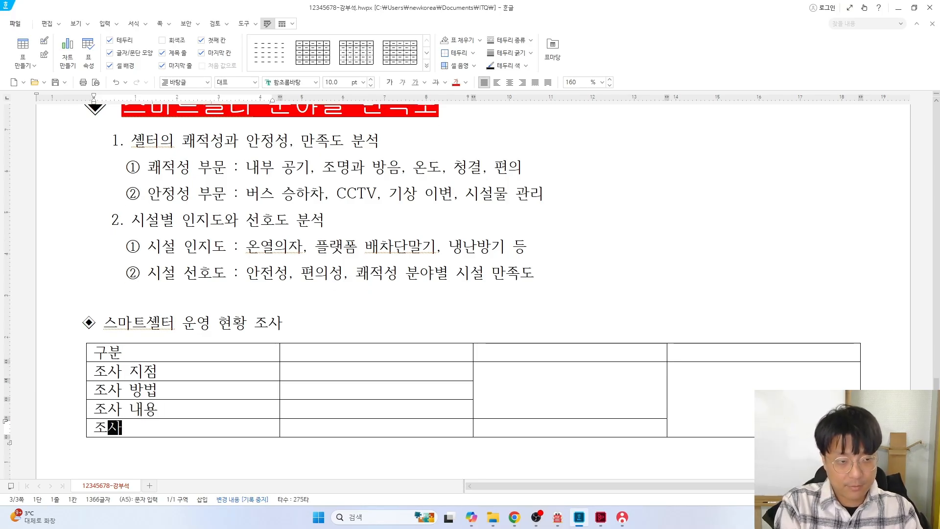
text( 기간)
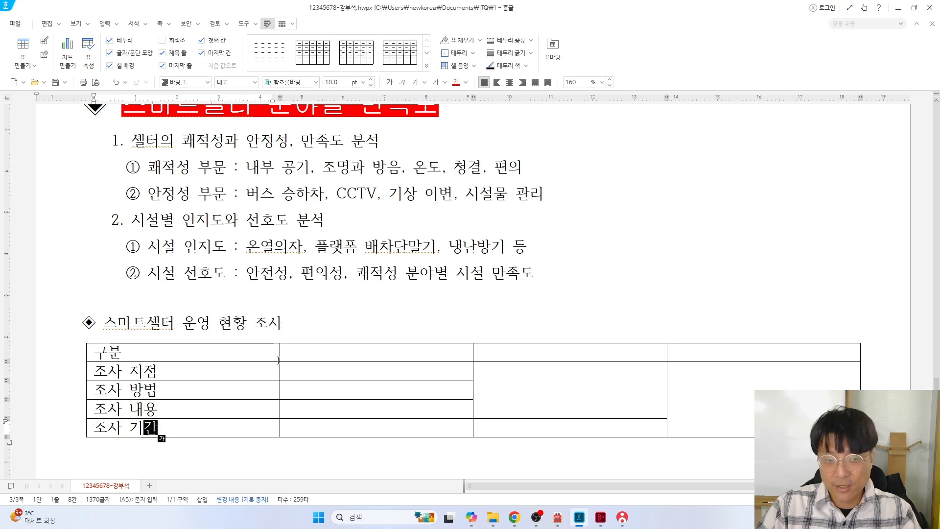
Narrow the label column, then enter the 조사 내용 header and the location 서울시 스마트셀터 13개소
drag(279, 353, 172, 359)
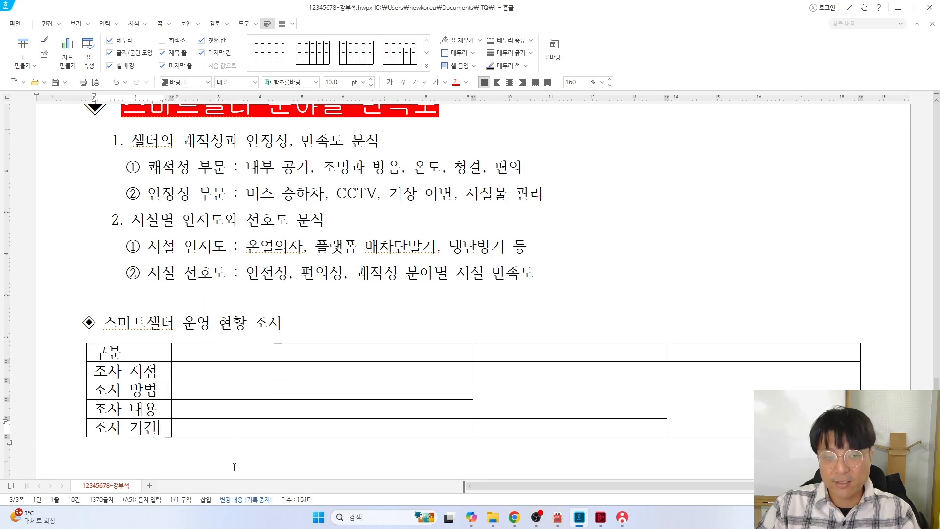
click(237, 350)
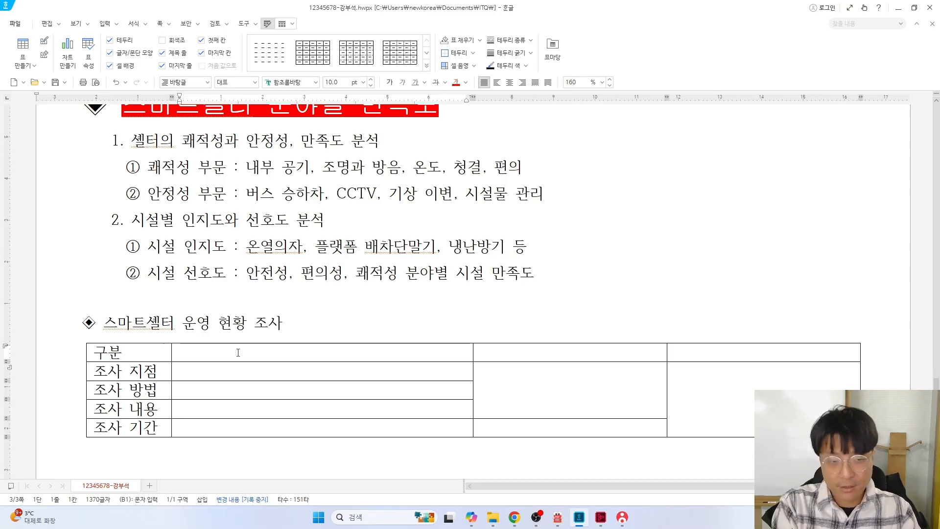
text(조새)
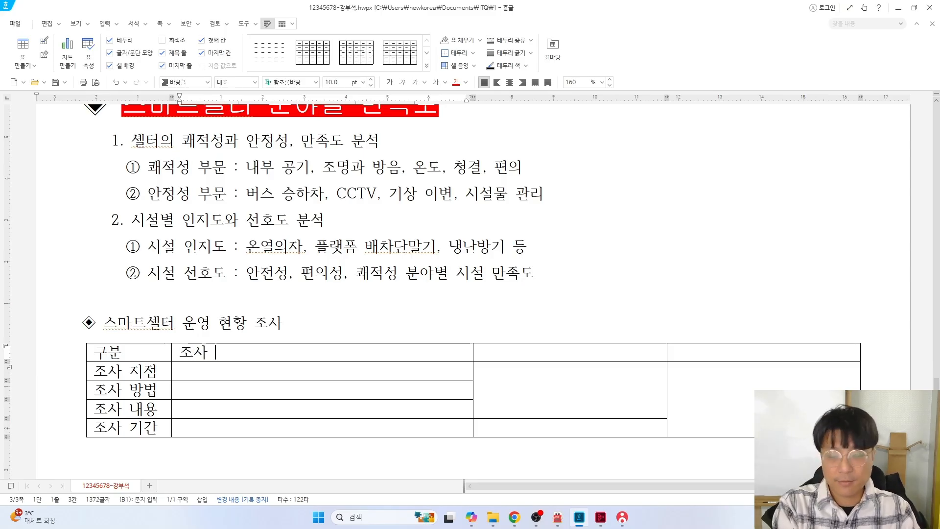
text( 내용)
key(Down)
text(서우)
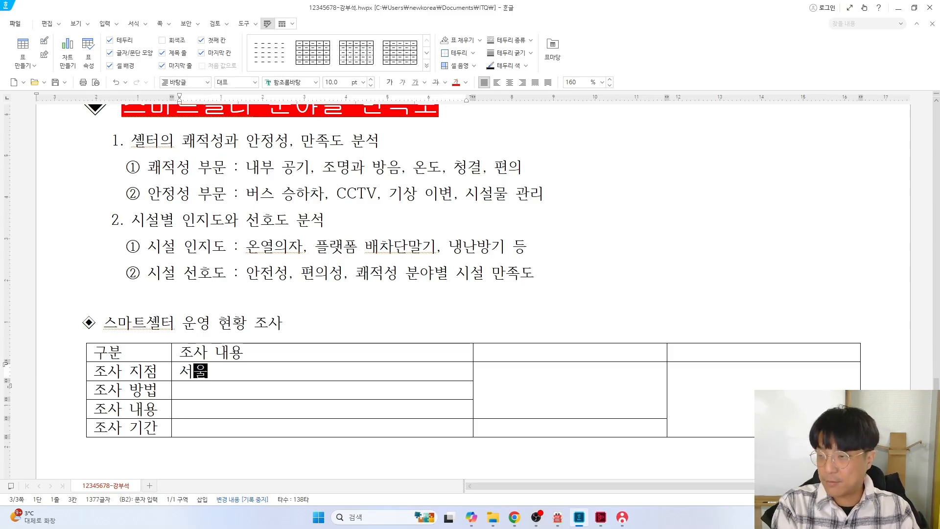
text(시 스마트셀)
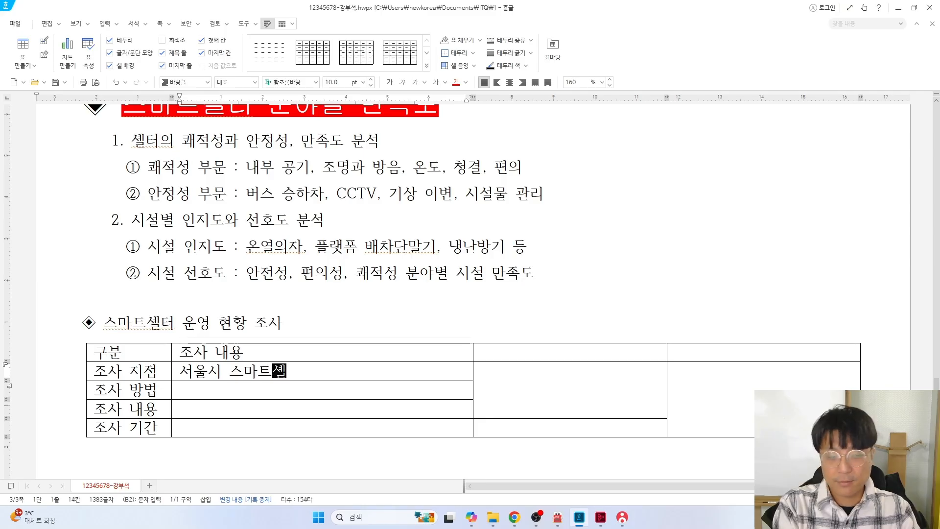
text(터 13개소)
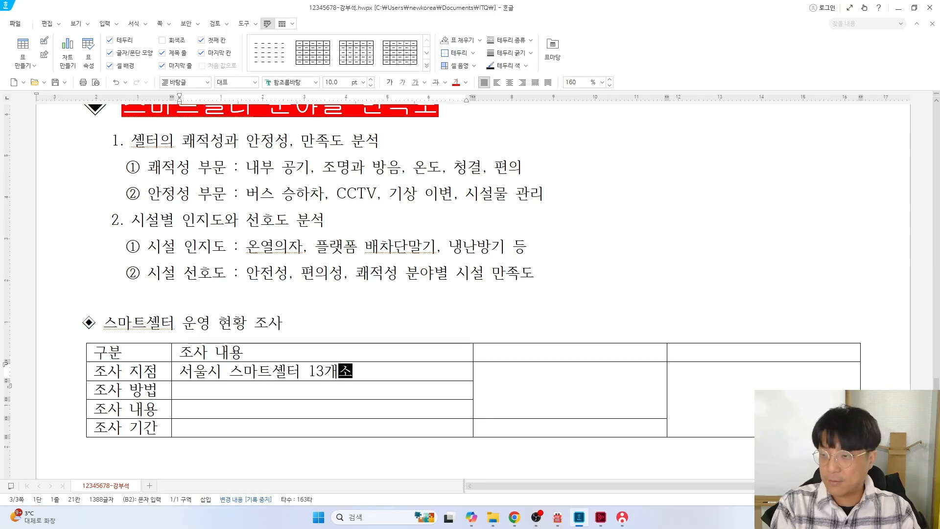
Fill the method, contents and period cells, ending with 2024년 4월 11일(목) - 4월 13일(토)
key(Down)
text(구조화)
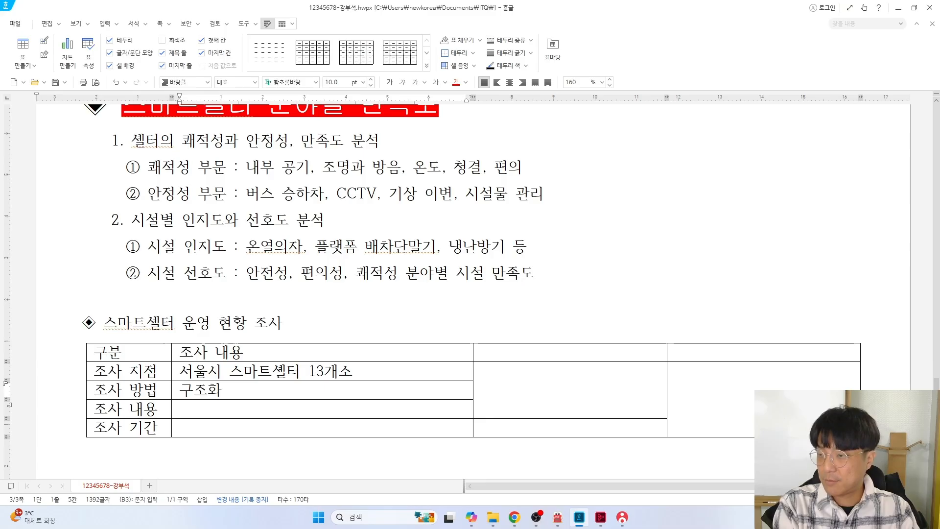
text(된 평가표를 )
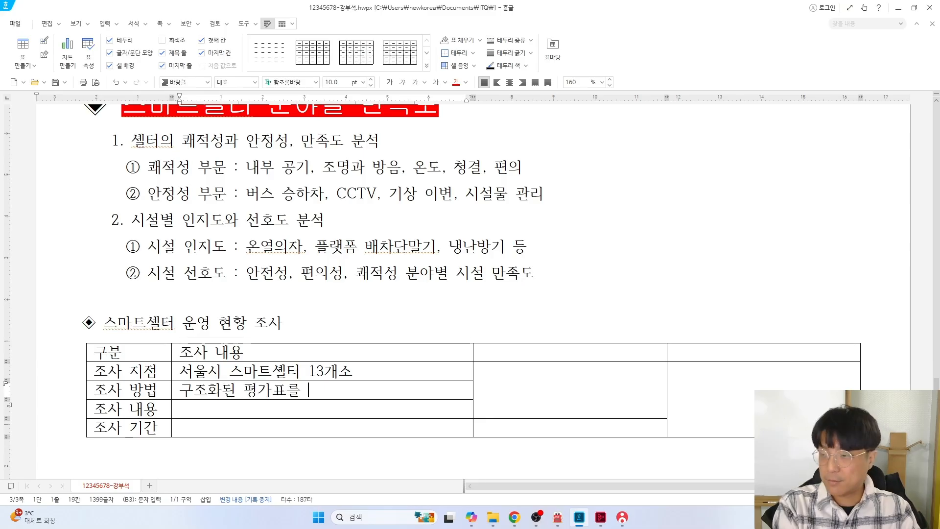
text(활용한 시설 모니터링)
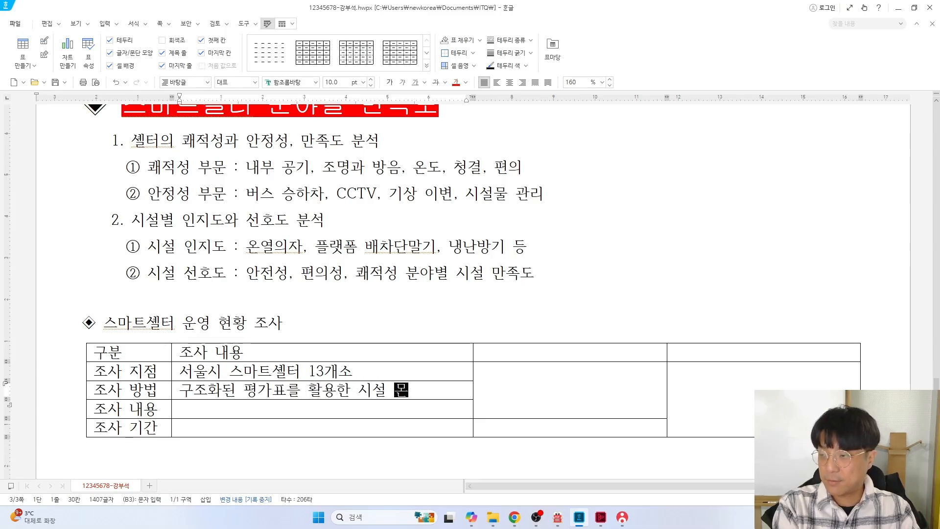
key(Down)
text(시설 설치)
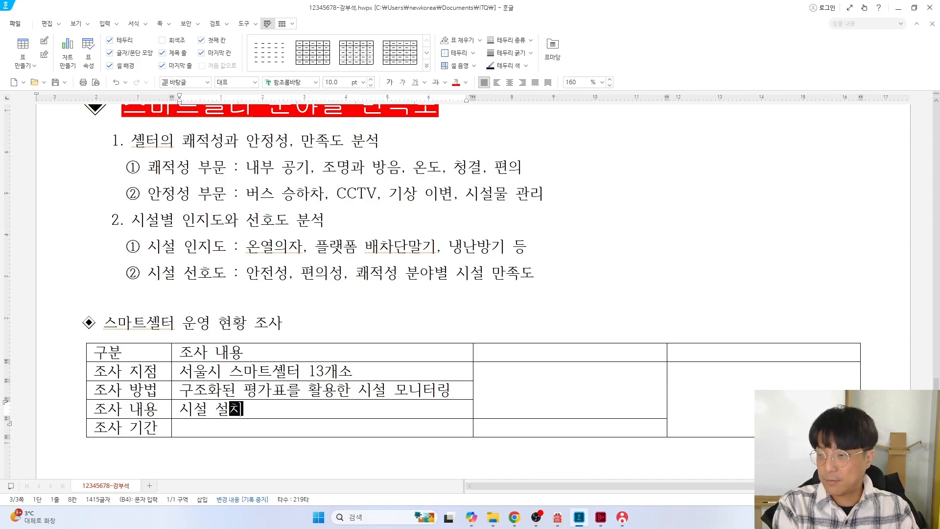
text( 여부, 작동)
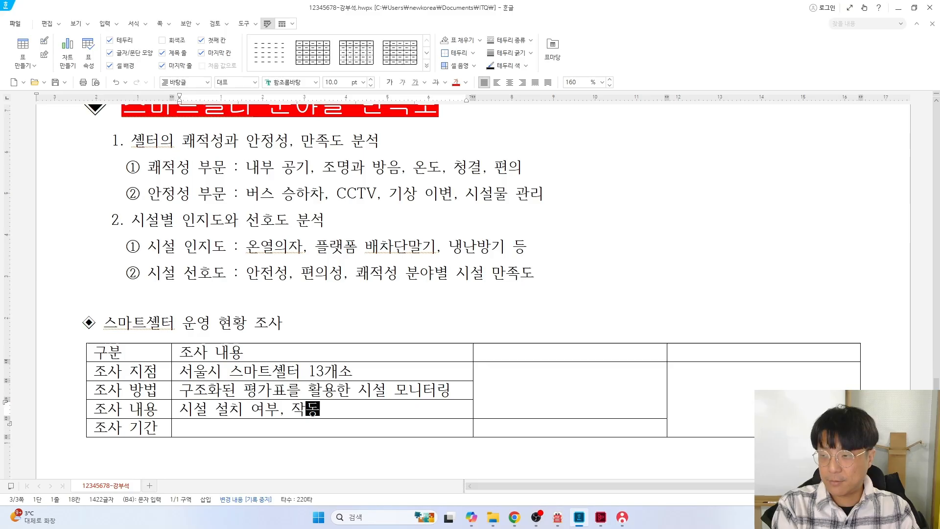
text( 여부. )
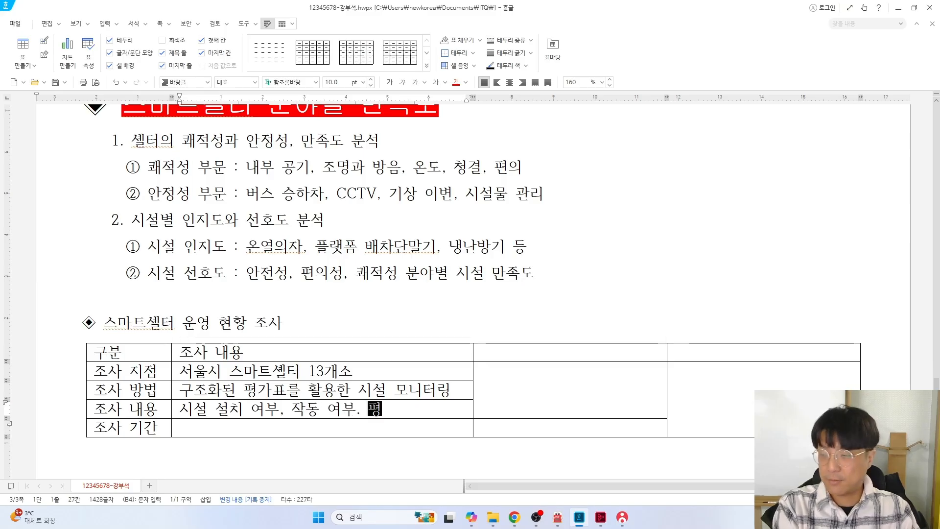
text(평가내용)
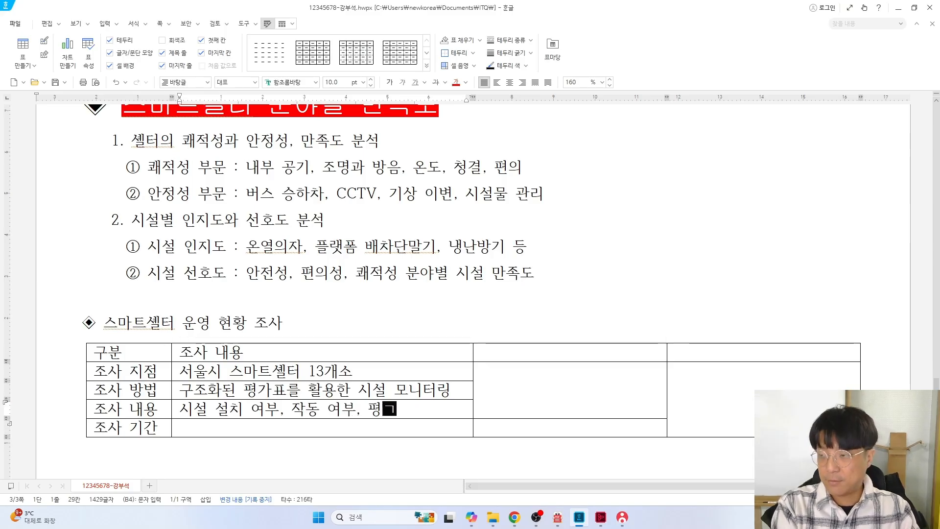
key(Down)
text(2024)
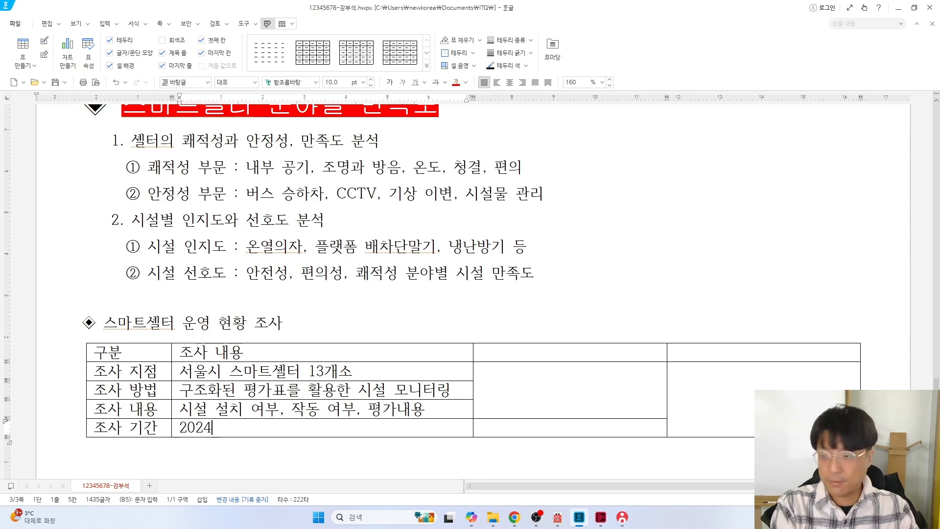
text(년 4월 11일)
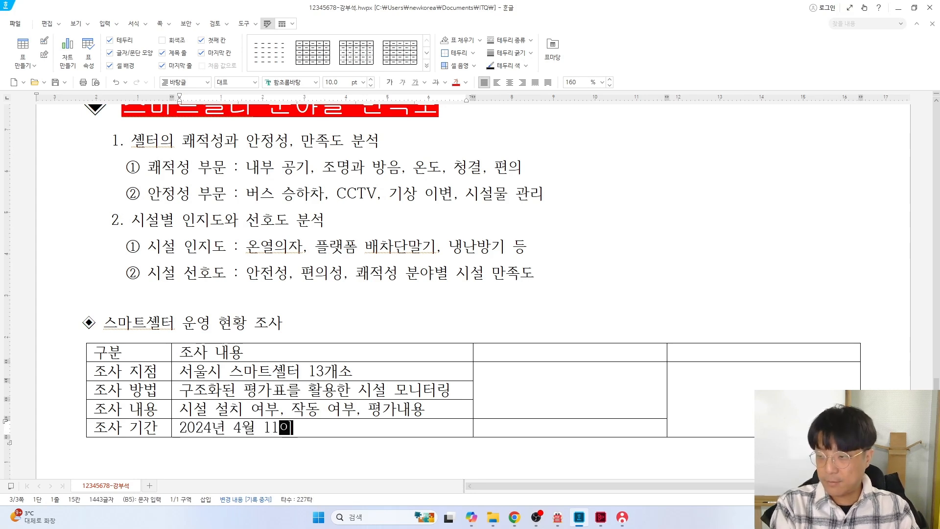
text((ㅁ)
text() - )
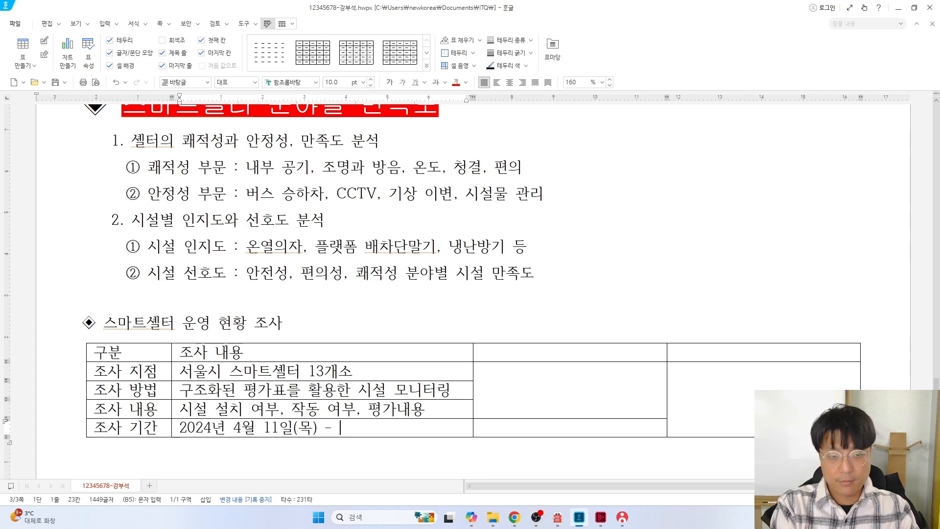
text(4월 13일)
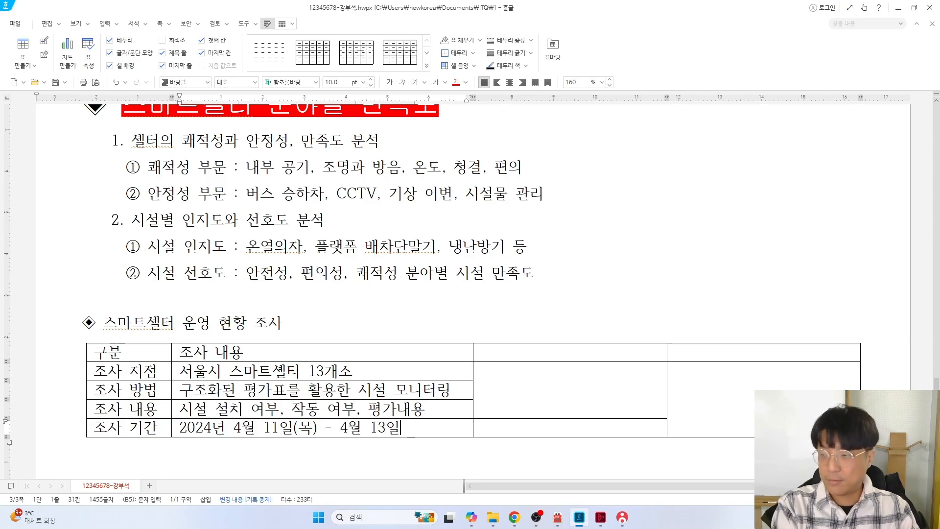
text((ㅌㅗ))
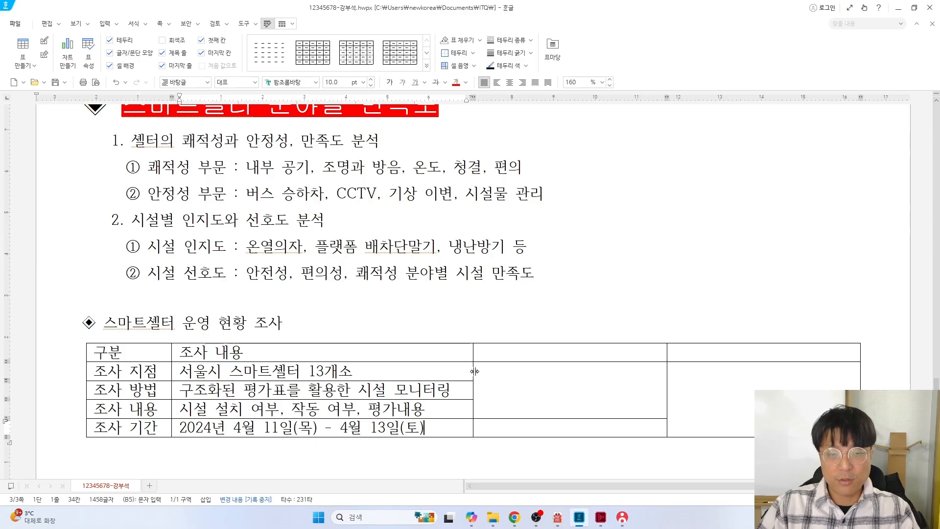
mouse_move(475, 371)
mouse_down()
mouse_move(456, 376)
mouse_move(462, 371)
mouse_up()
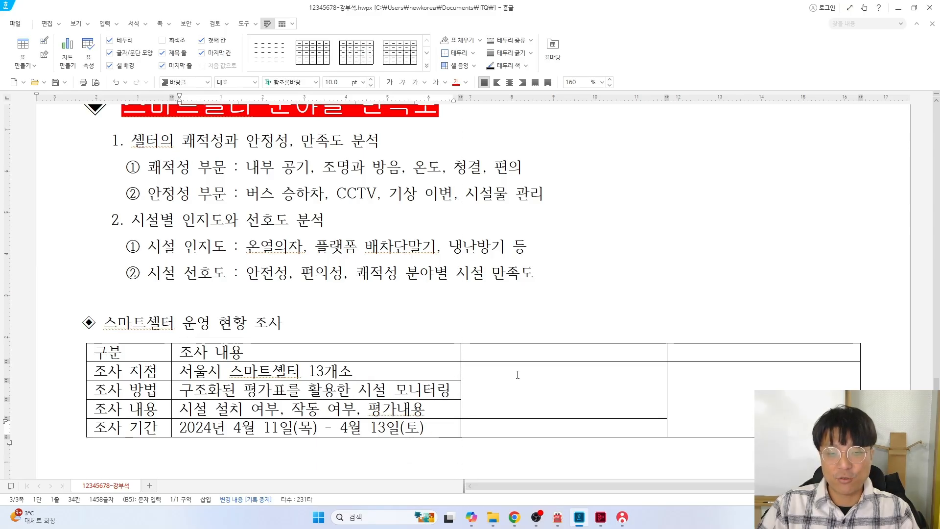
Enter the 비고 header and the three-line remark about the 태양광 전지판 being excluded from the survey
click(531, 352)
text(비고)
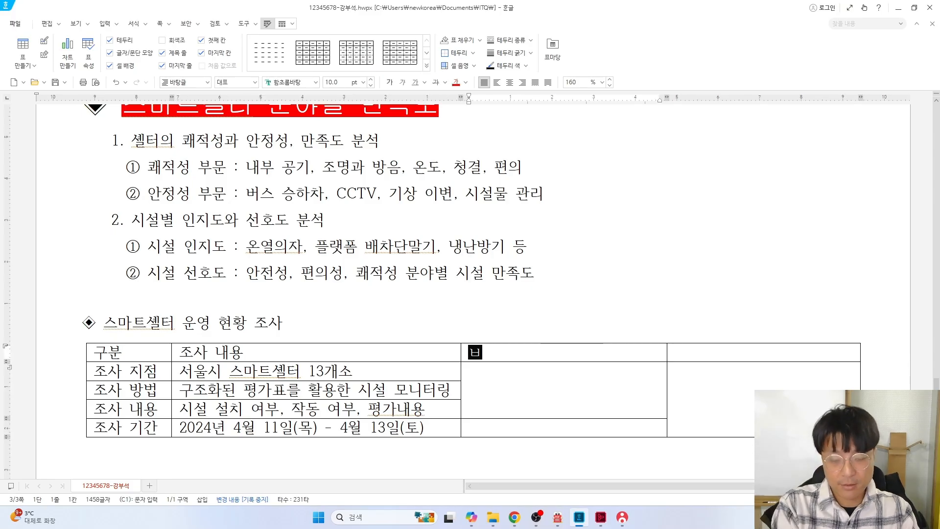
text(태양광 전)
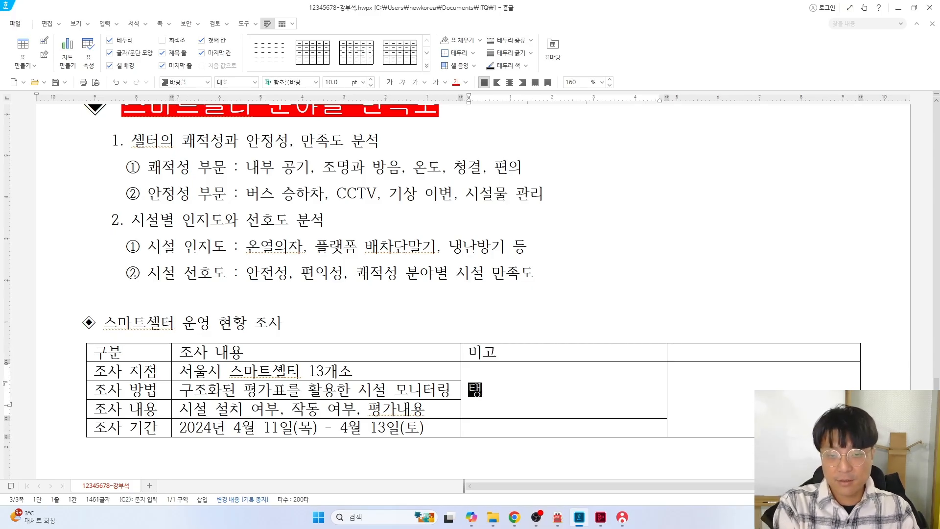
text(지 판넬)
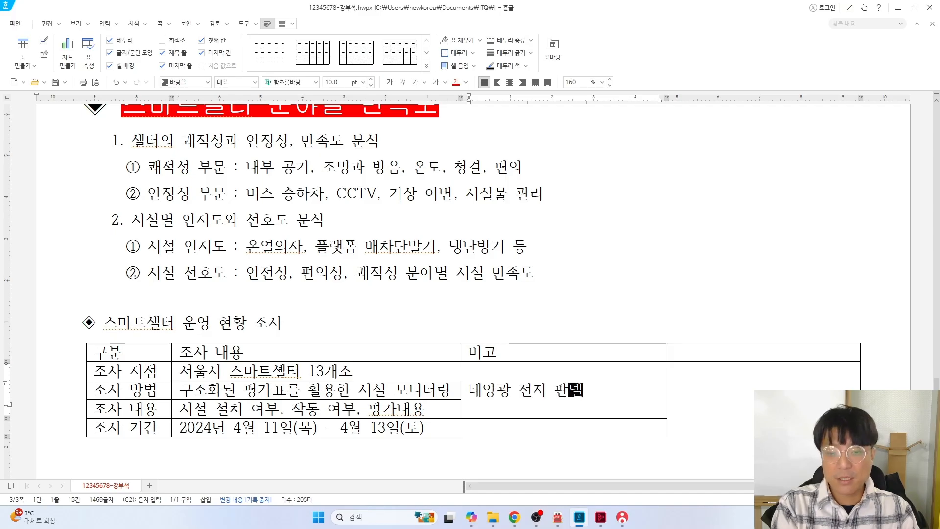
key(alt+Tab)
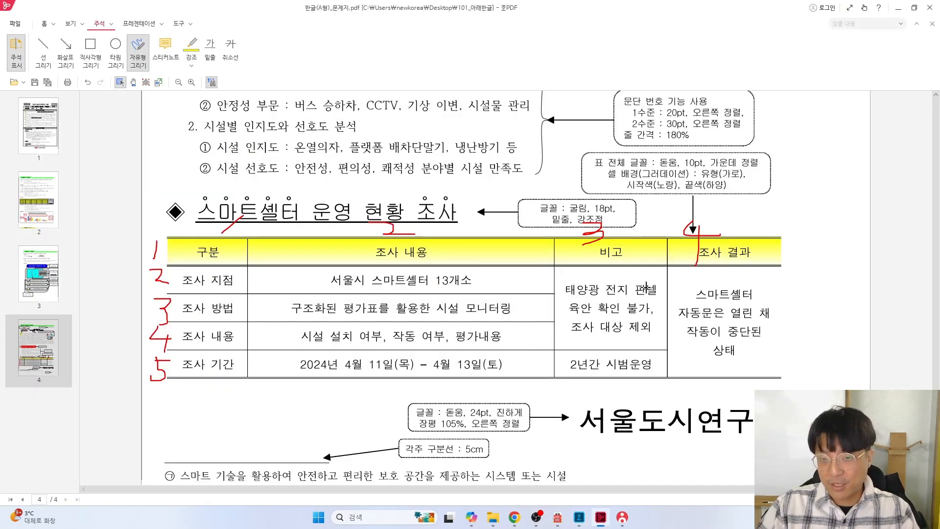
key(alt+Tab)
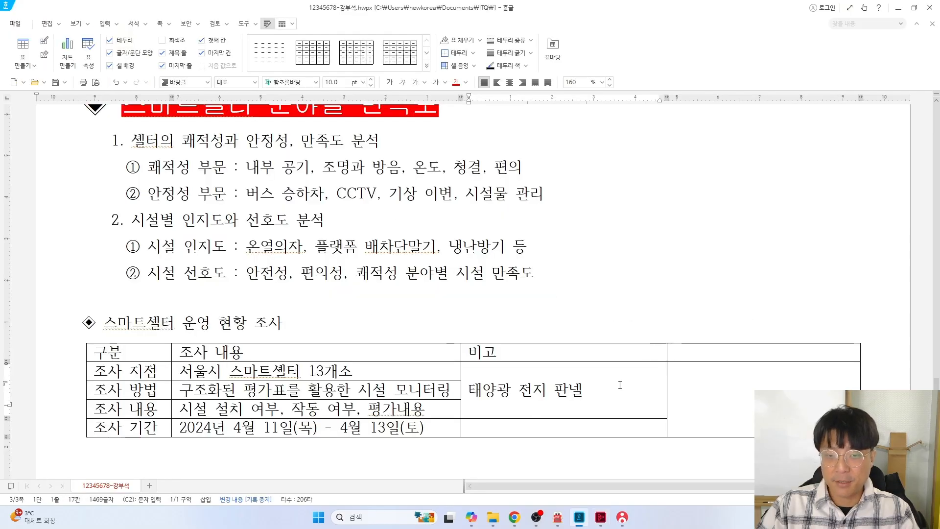
key(Return)
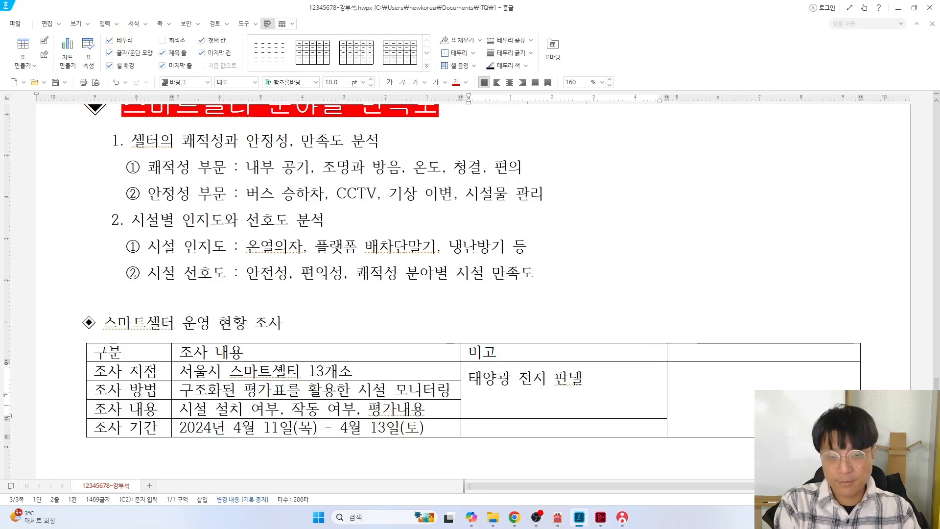
text(육안 화확인 불가,)
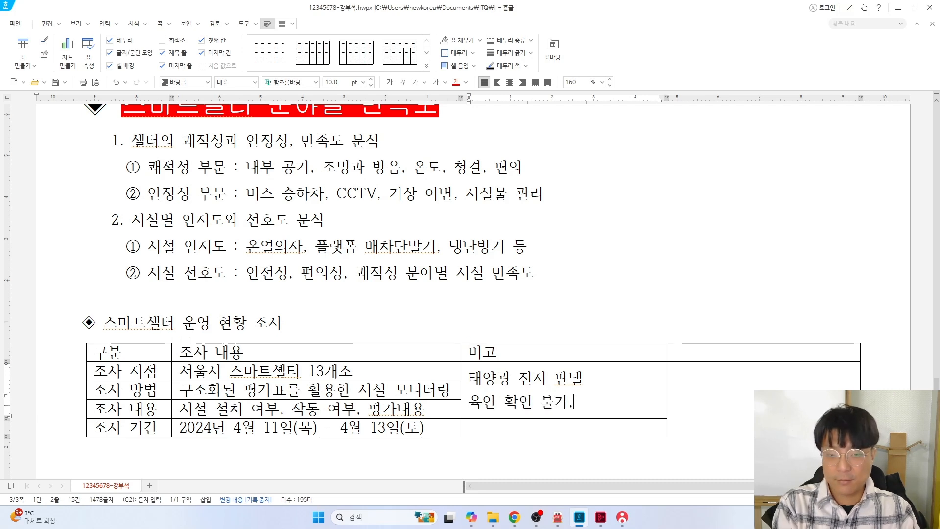
key(Return)
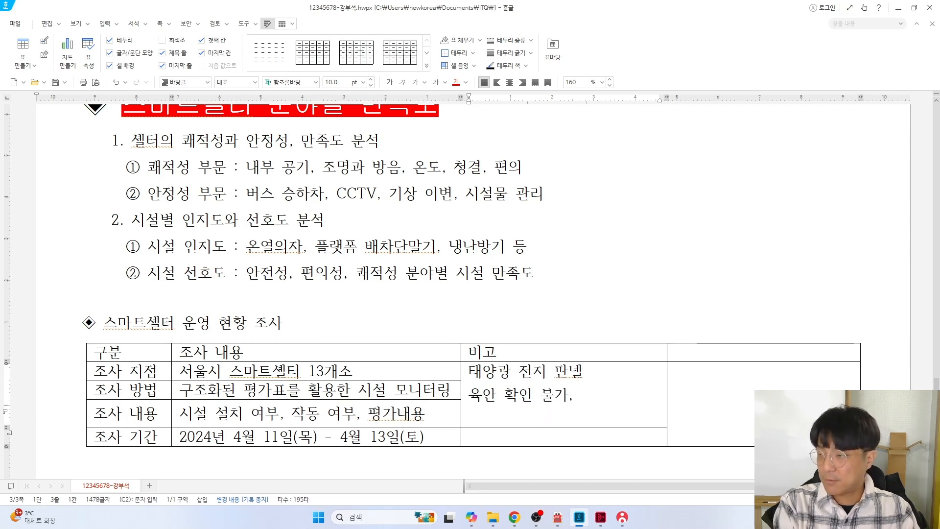
text(조사 대상 제오)
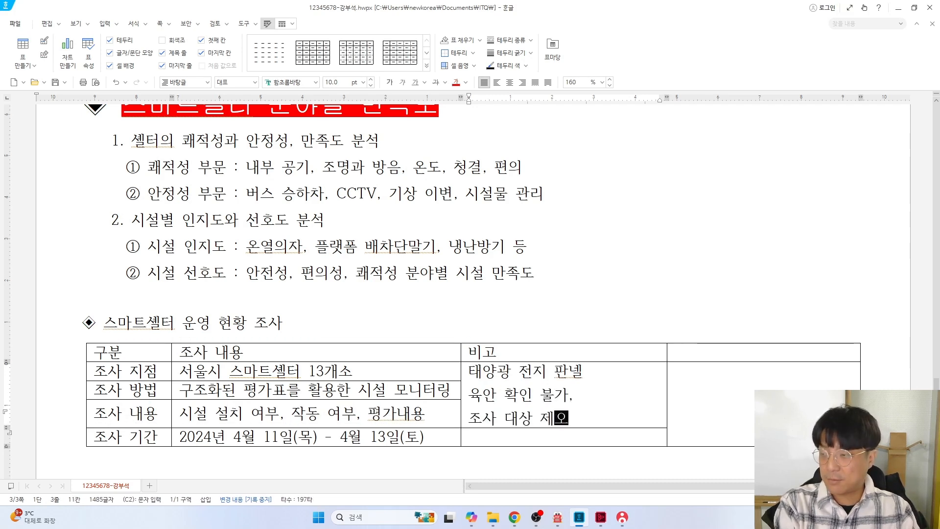
Add the remark '2년간 시범 운영' in the next 비고 cell and fix a mistyped syllable
key(Down)
text(2년간 시범 운영)
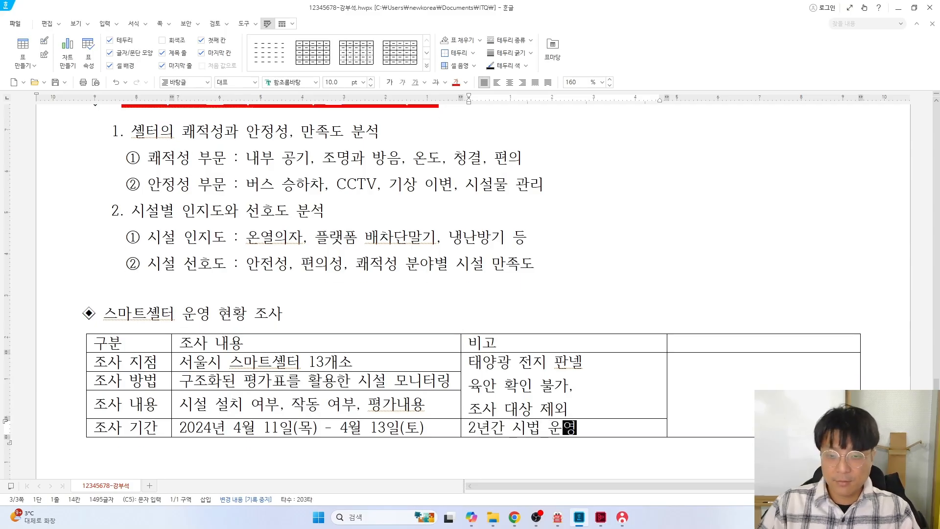
key(Left)
key(Left)
key(Left)
key(BackSpace)
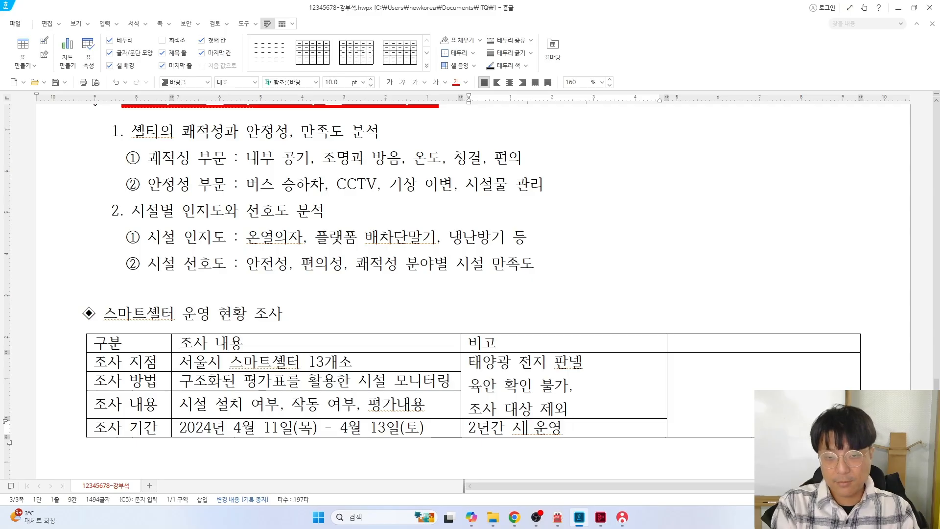
text(범)
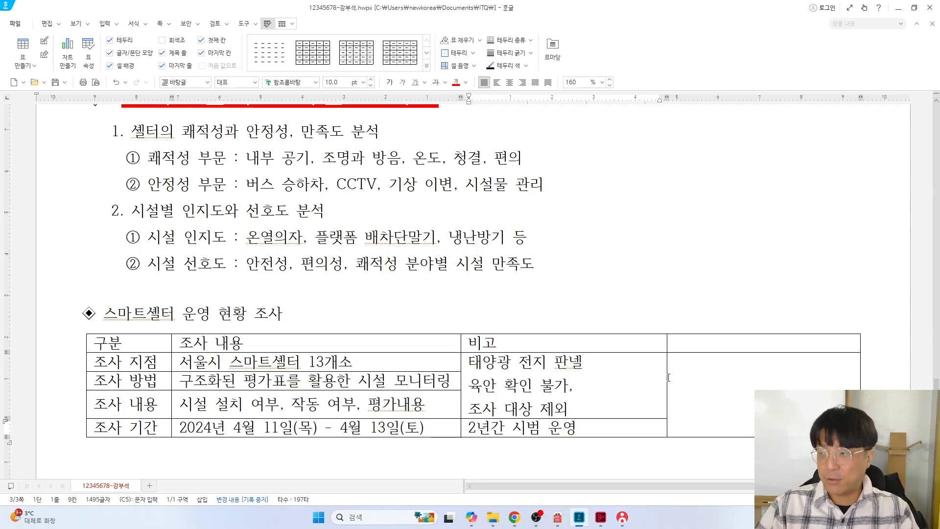
Adjust the 비고 column borders, undoing an unwanted border move
mouse_move(669, 377)
mouse_down()
mouse_move(630, 379)
mouse_move(663, 374)
mouse_up()
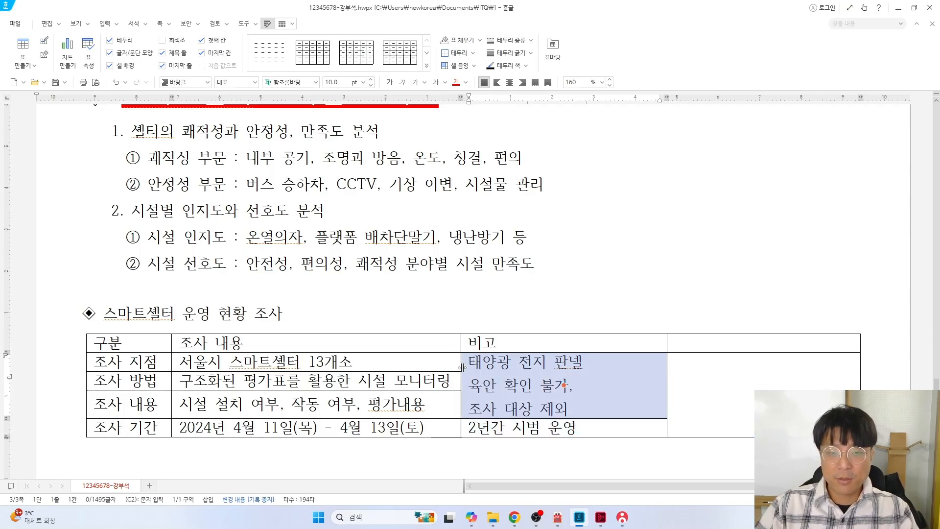
drag(462, 367, 478, 365)
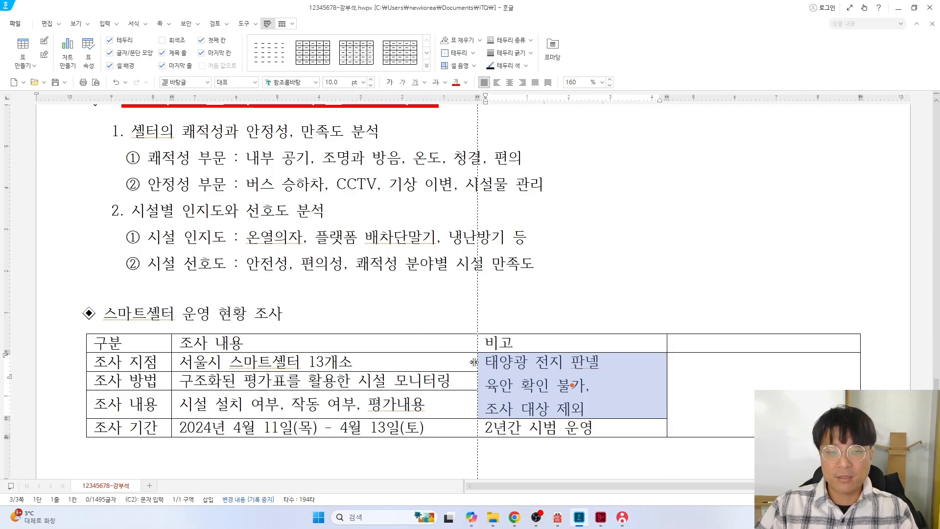
drag(473, 362, 405, 367)
key(ctrl+z)
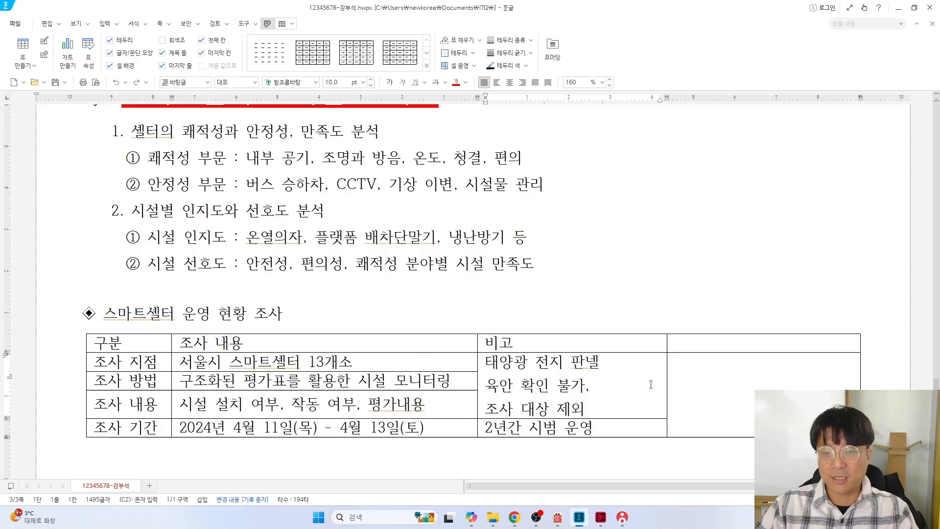
click(651, 384)
drag(672, 375, 673, 375)
Enter the 조사 결과 header and the 스마트셀터 automatic-door malfunction result in the merged cell below
click(716, 338)
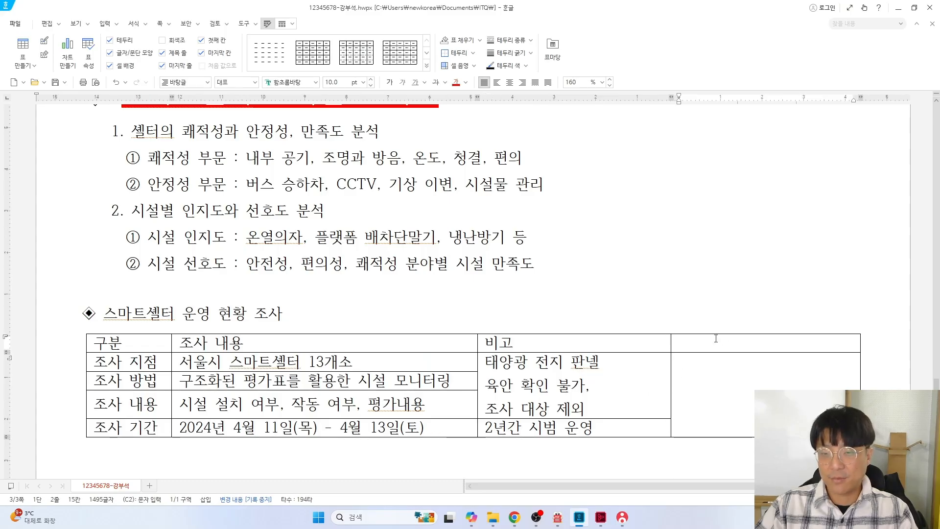
text(조사 ㄱ)
text(결과)
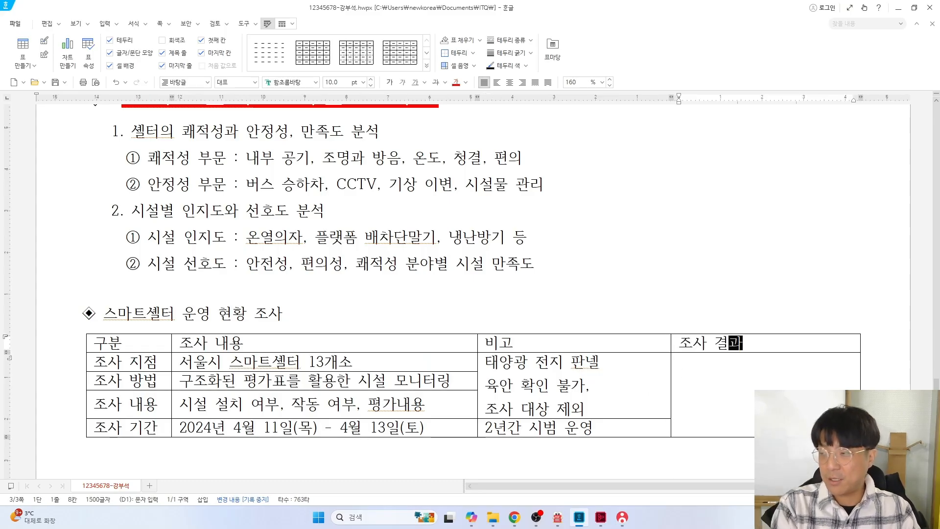
key(Down)
text(스마트)
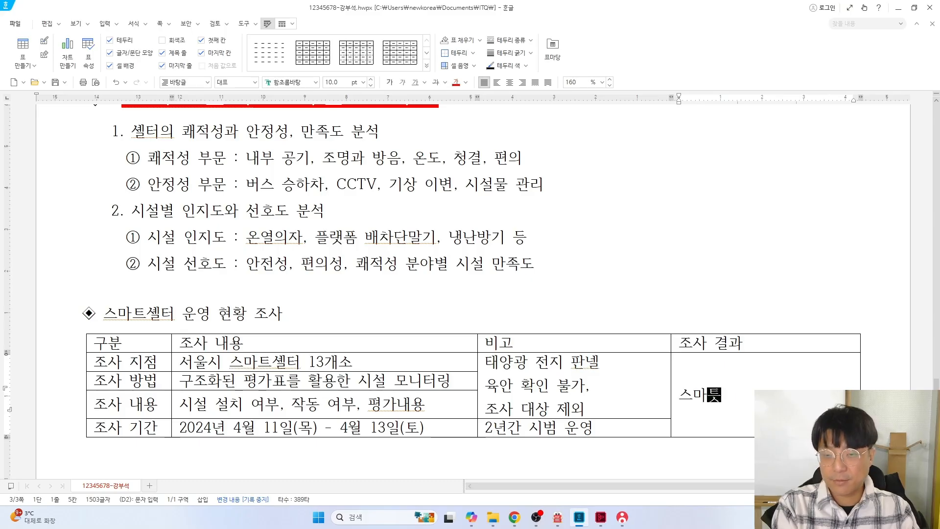
text(셀터)
key(Return)
text(자동무)
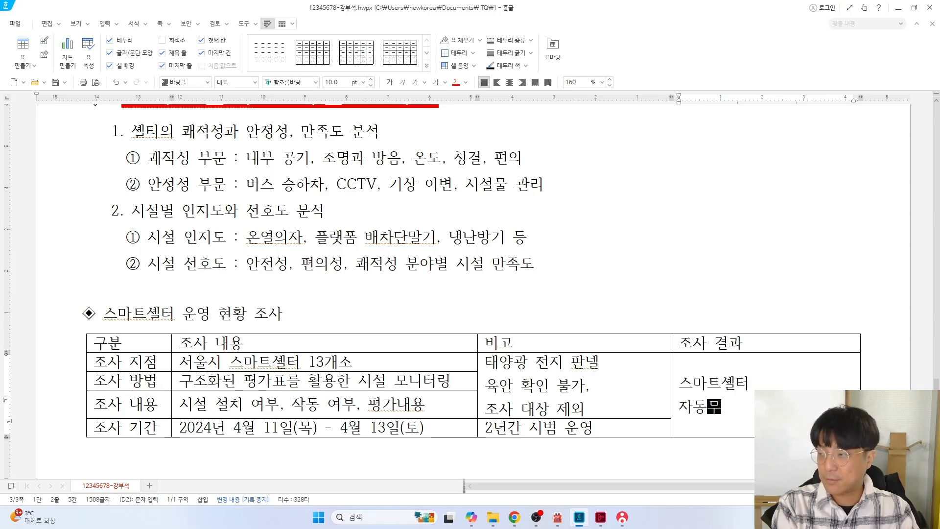
text(문은 열)
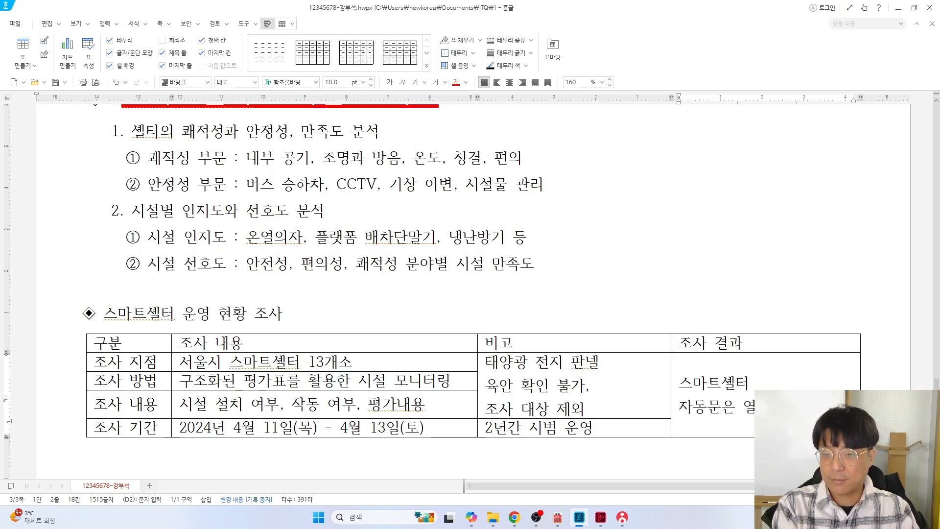
text(린 채 작동이 주)
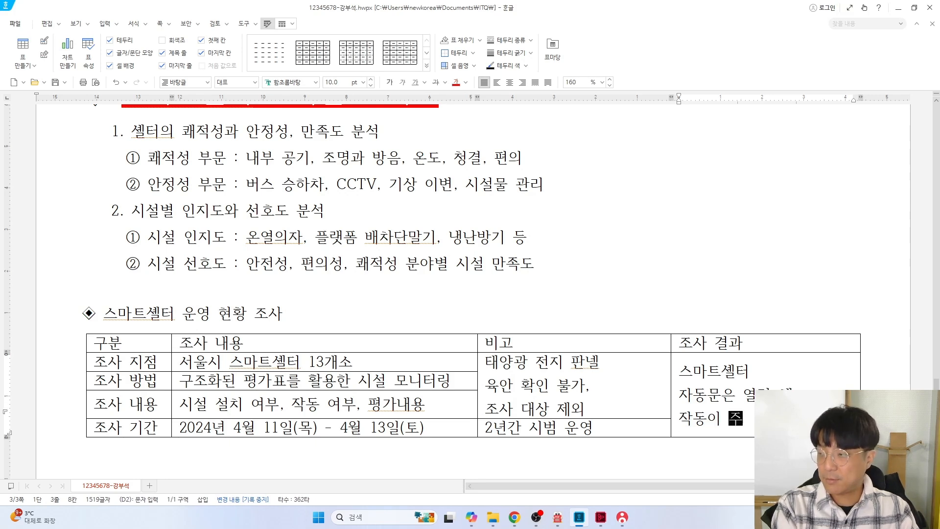
text(중단 상태)
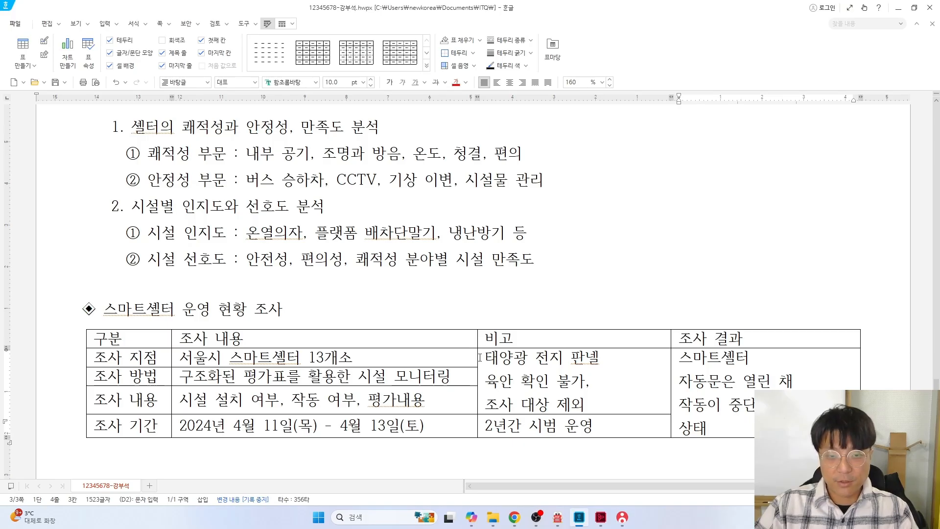
Fine-tune the 비고 and 조사 결과 column widths and add blank lines below the table
drag(477, 357, 485, 356)
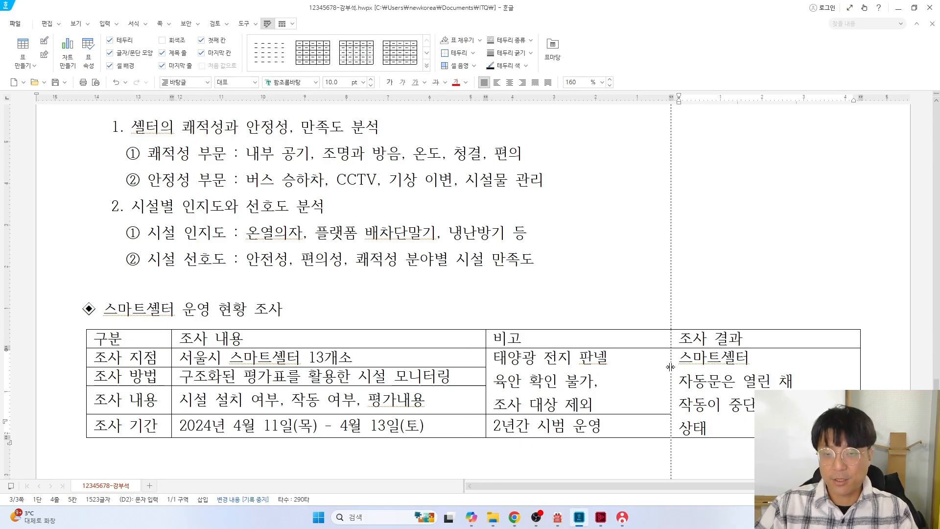
drag(670, 367, 666, 369)
scroll(165, 388, down, 3)
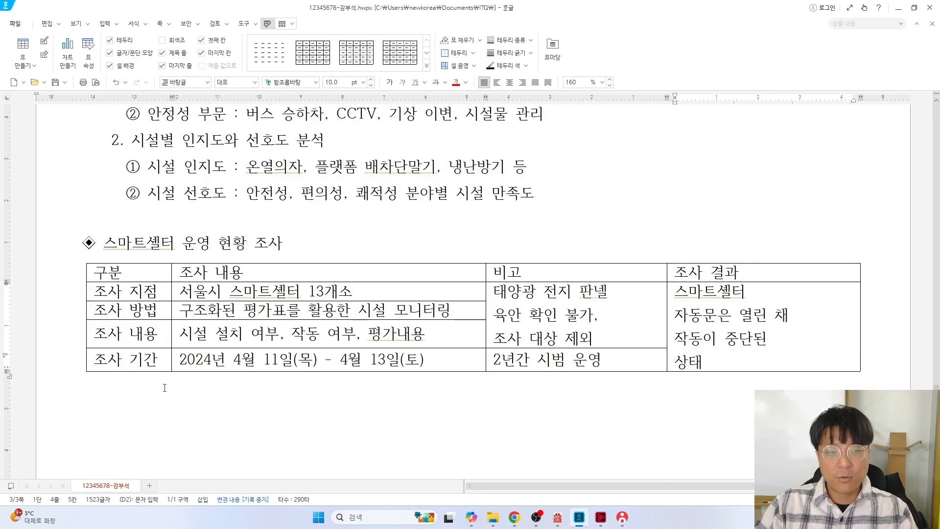
click(153, 386)
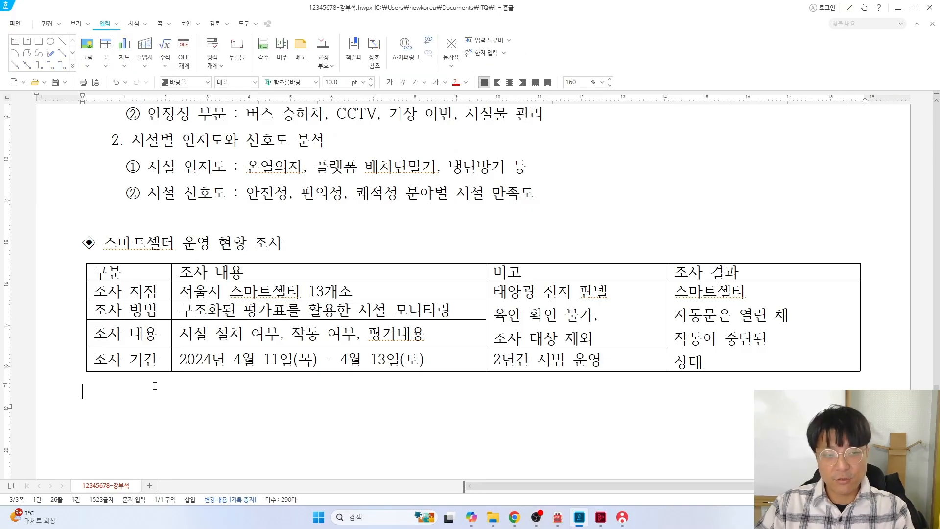
key(Return)
key(Return)
scroll(194, 387, down, 1)
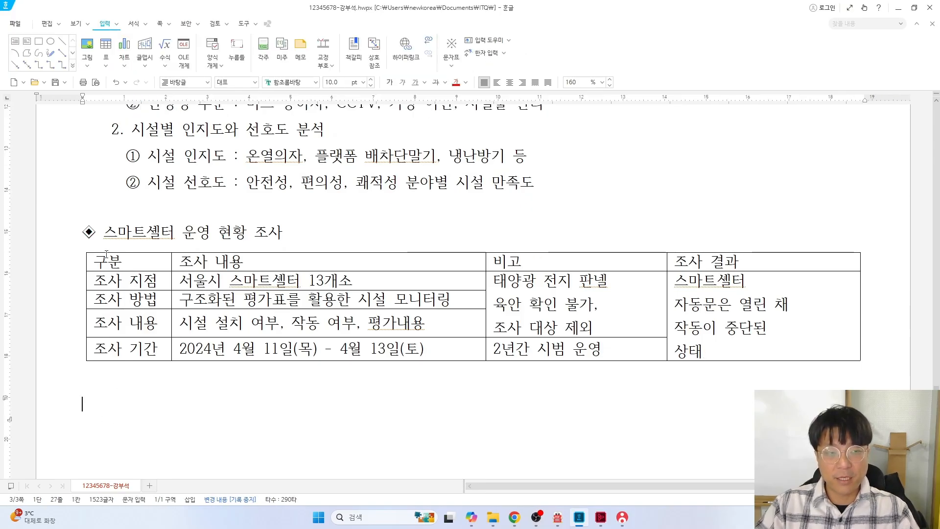
key(alt+Tab)
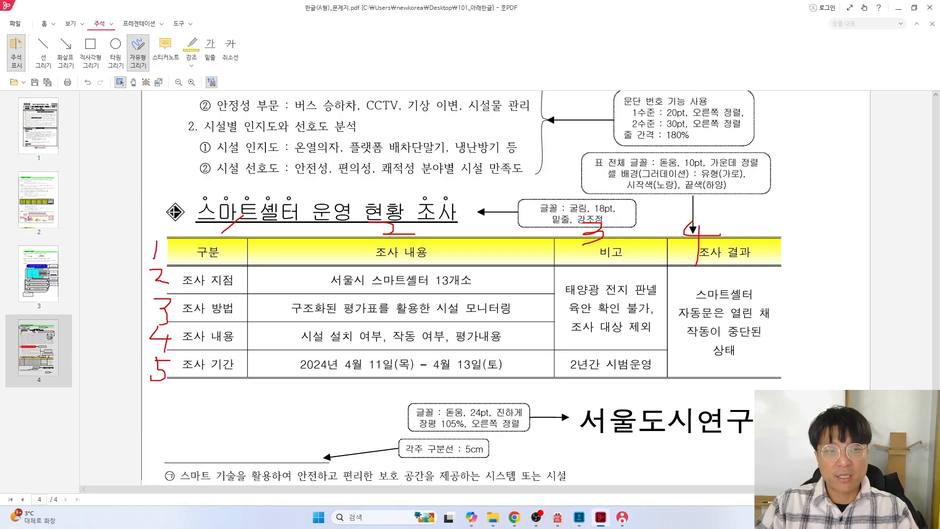
Remove the red number scribbles and draw a red box around the 스마트셀터 운영 현황 조사 heading
key(ctrl+z)
key(ctrl+z)
key(ctrl+z)
key(ctrl+z)
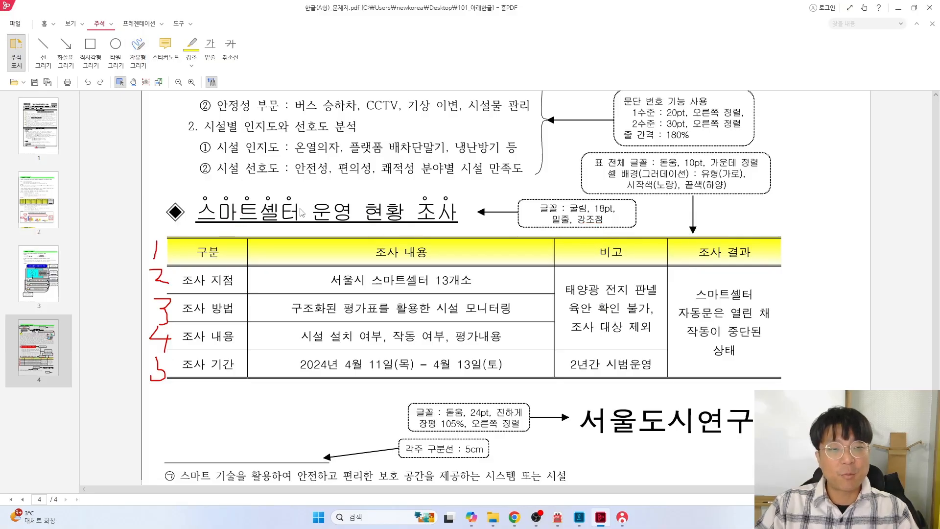
key(ctrl+z)
key(ctrl+z)
key(ctrl+z)
key(ctrl+z)
scroll(321, 198, up, 4)
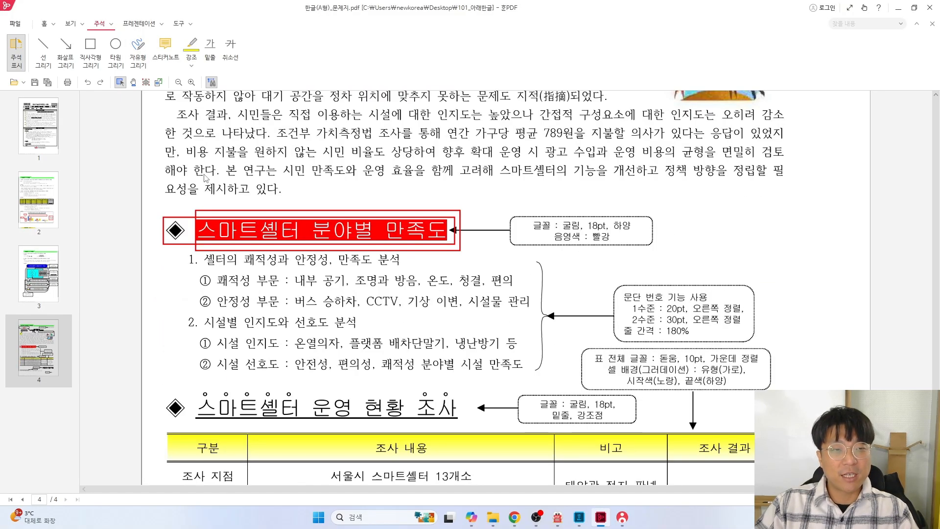
scroll(187, 124, down, 3)
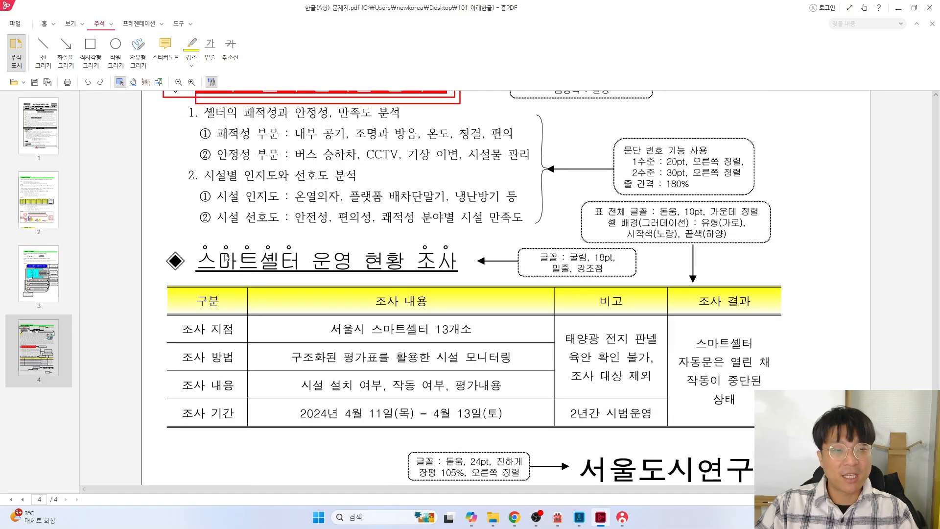
click(90, 49)
mouse_move(163, 235)
mouse_down()
mouse_move(422, 285)
mouse_move(464, 281)
mouse_up()
click(95, 54)
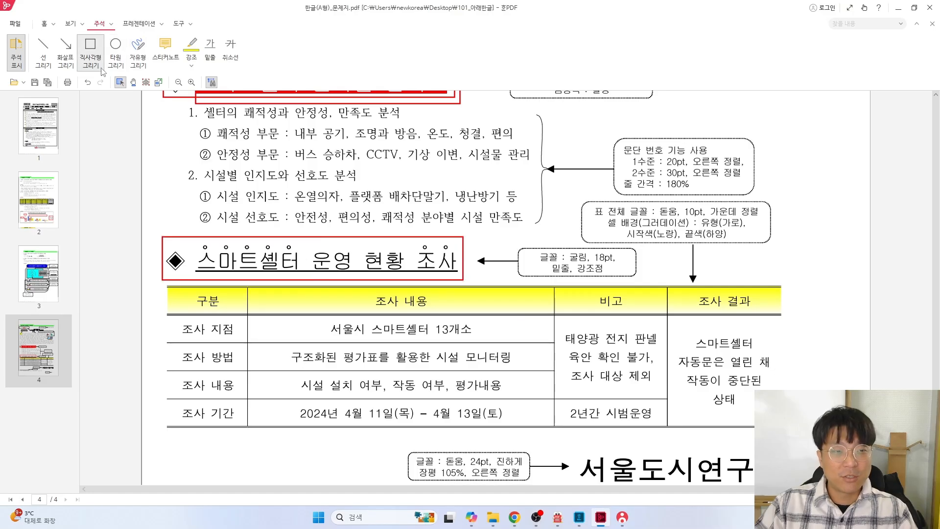
mouse_move(194, 244)
mouse_down()
mouse_move(263, 280)
mouse_move(446, 283)
mouse_up()
key(ctrl+z)
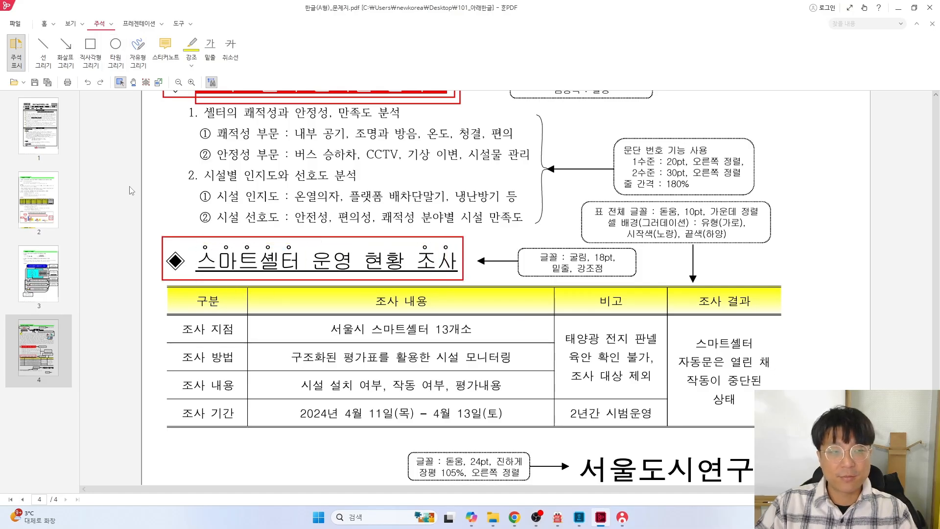
click(90, 49)
drag(194, 224, 472, 287)
Draw red boxes around the words 스마트셀터 and 조사 in the heading
click(100, 50)
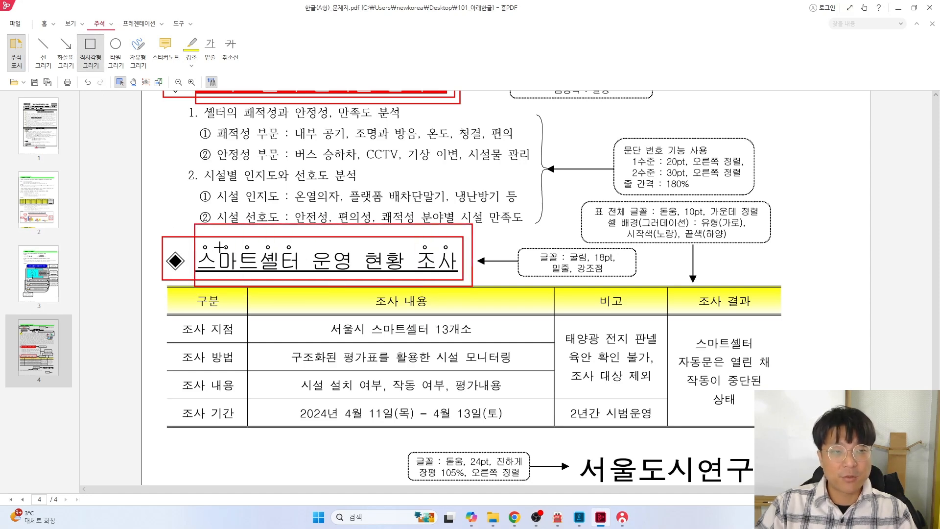
drag(300, 242, 195, 276)
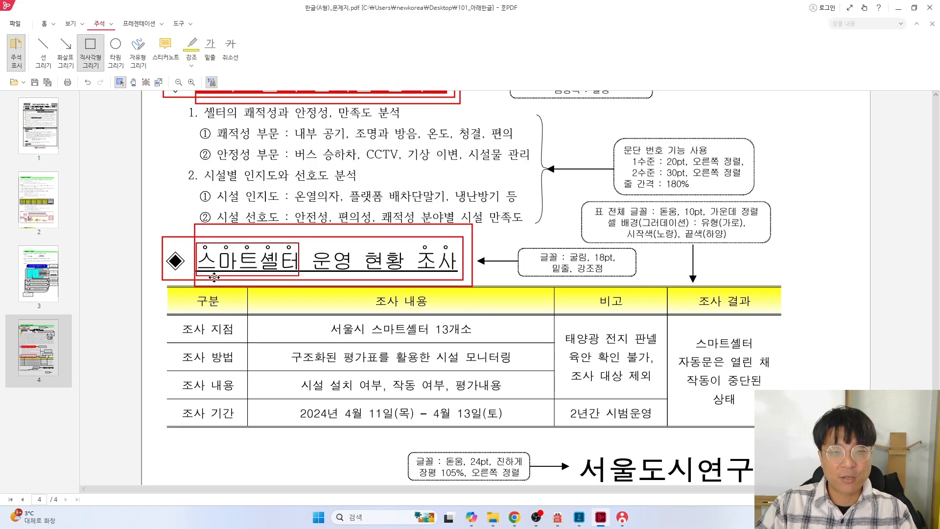
click(90, 51)
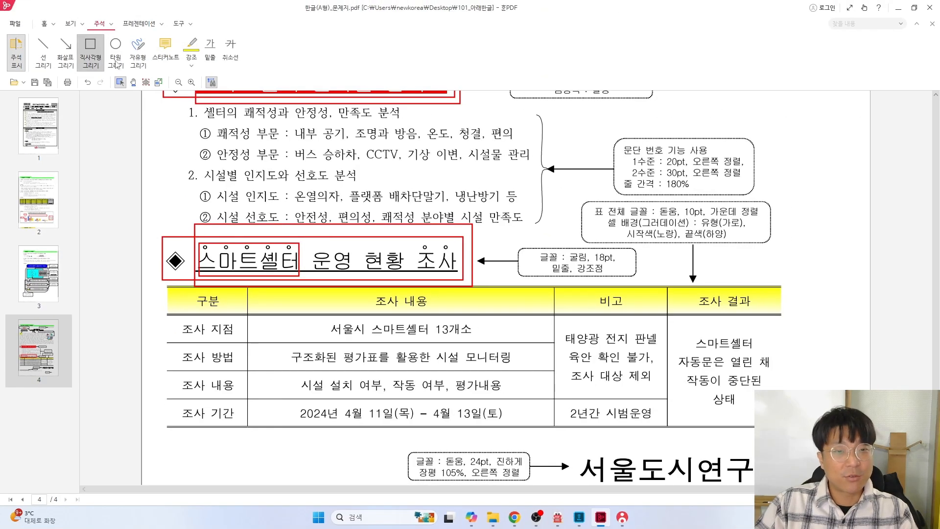
drag(417, 241, 458, 273)
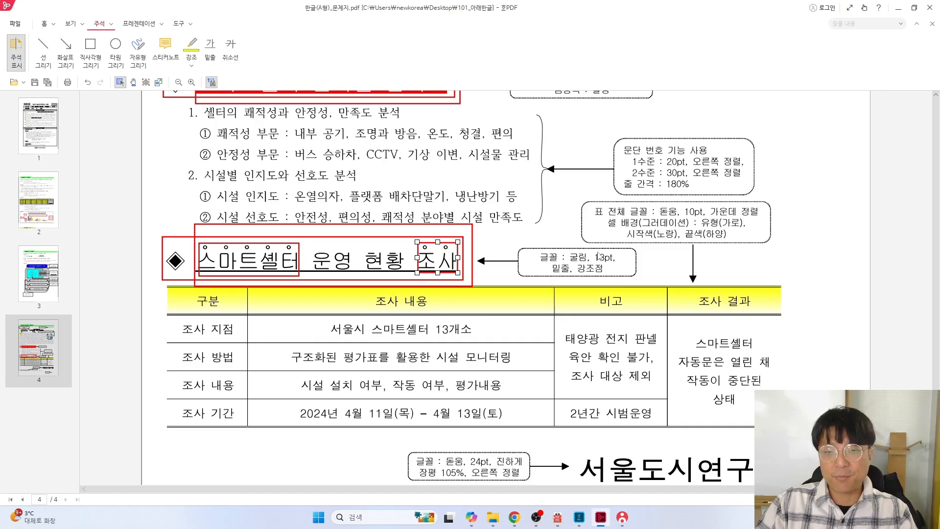
key(alt+Tab)
Set the 스마트셀터 운영 현황 조사 heading to 굴림 at 18 pt
triple_click(82, 231)
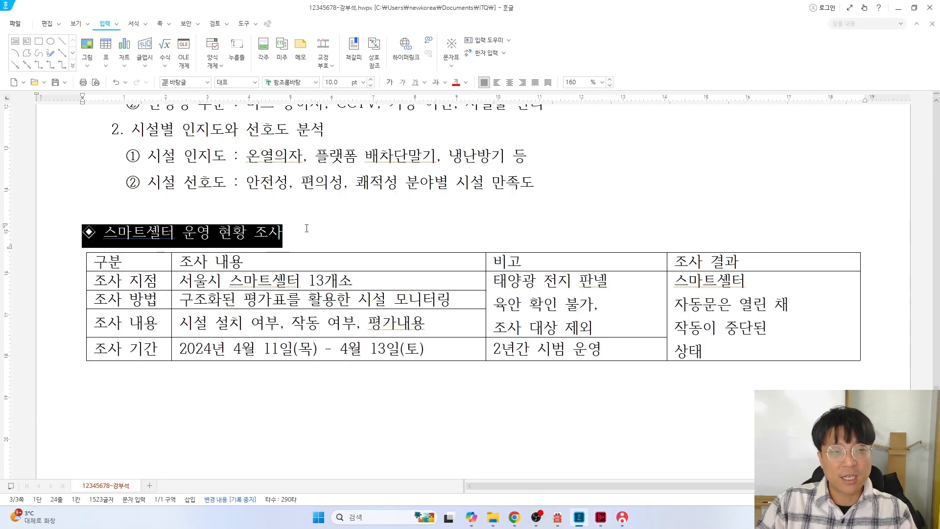
click(316, 82)
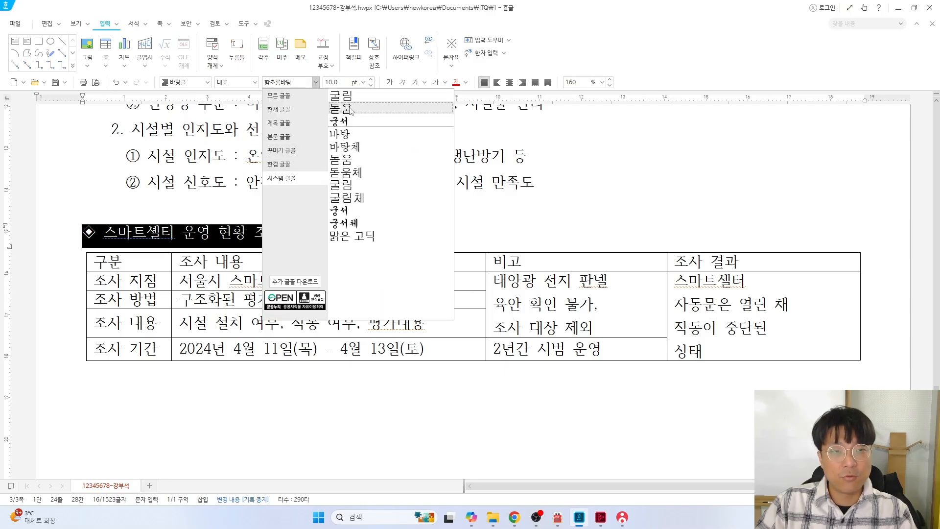
click(338, 95)
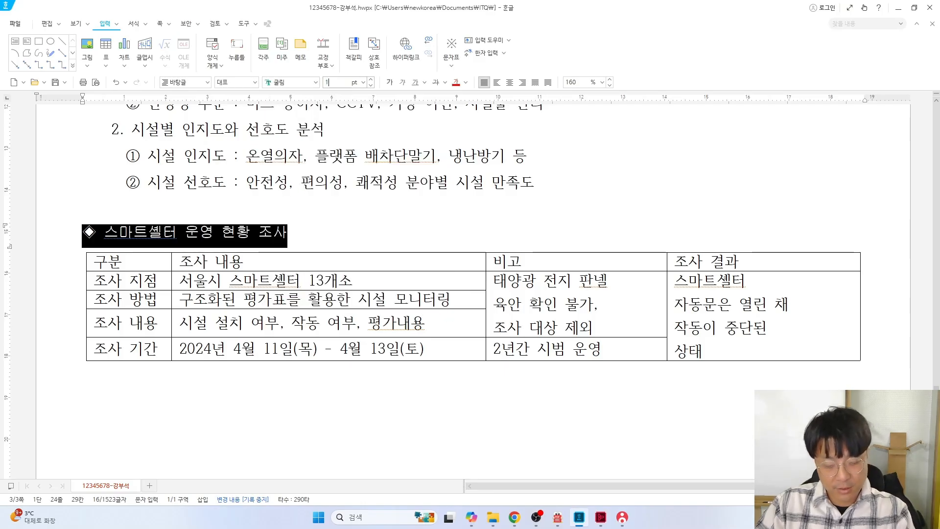
text(18)
key(Return)
click(134, 240)
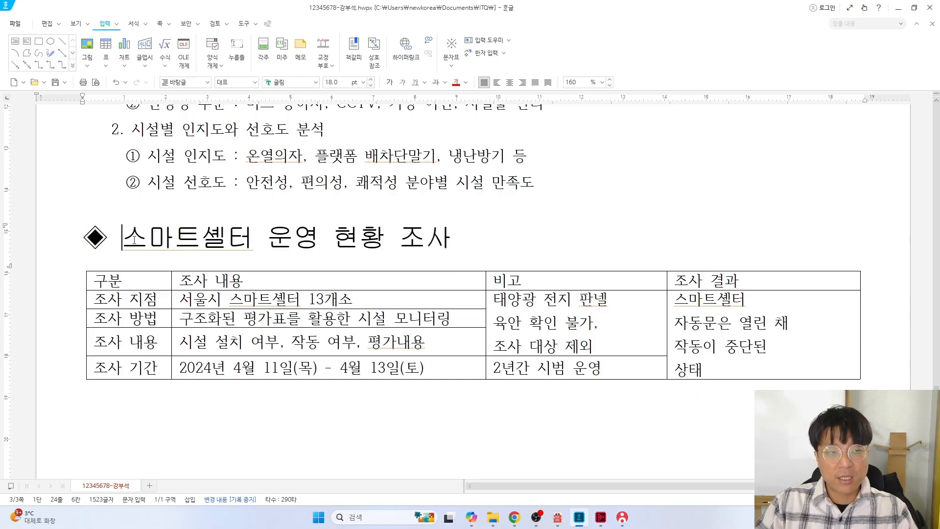
Underline the whole heading after checking the exam sheet's requirements
drag(543, 236, 123, 239)
key(alt+Tab)
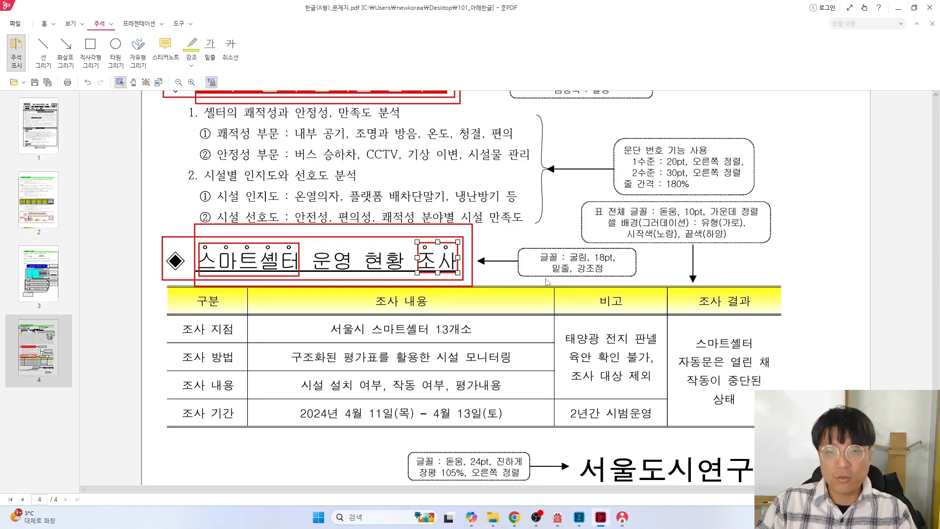
key(alt+Tab)
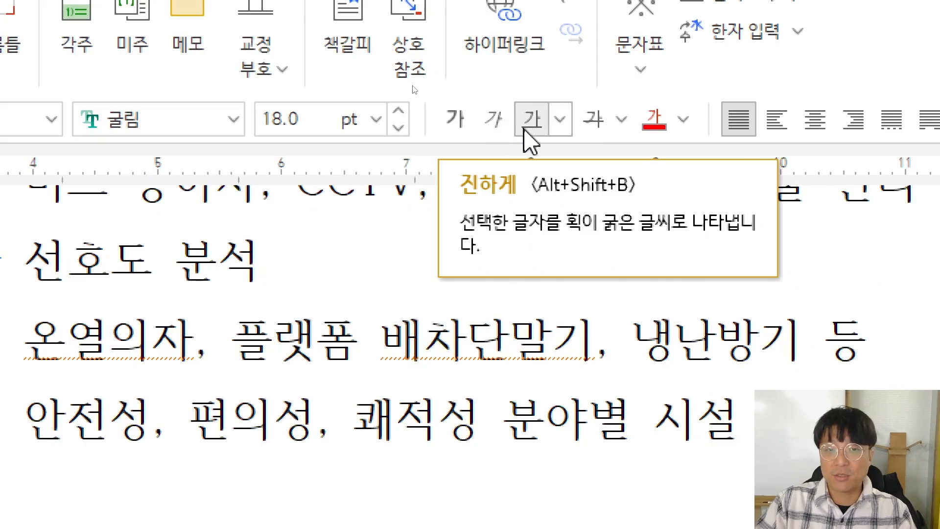
click(531, 120)
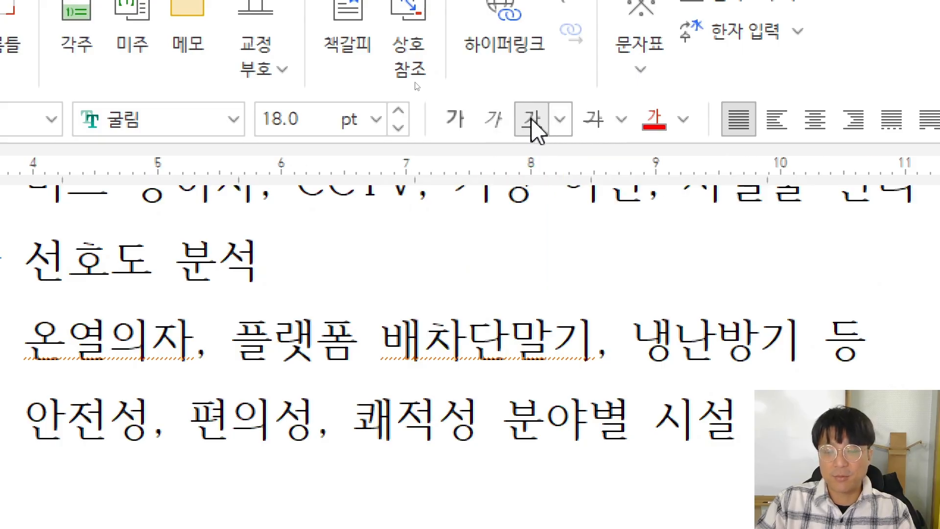
click(164, 225)
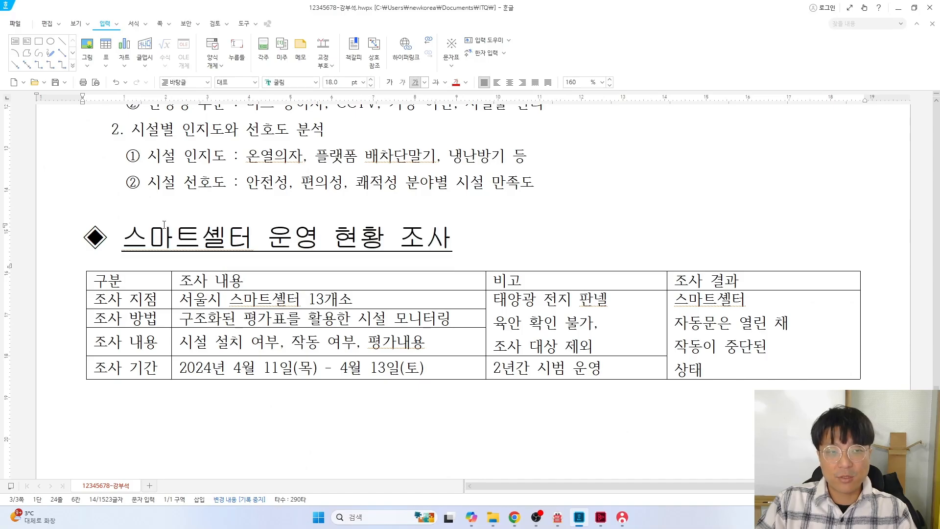
key(Up)
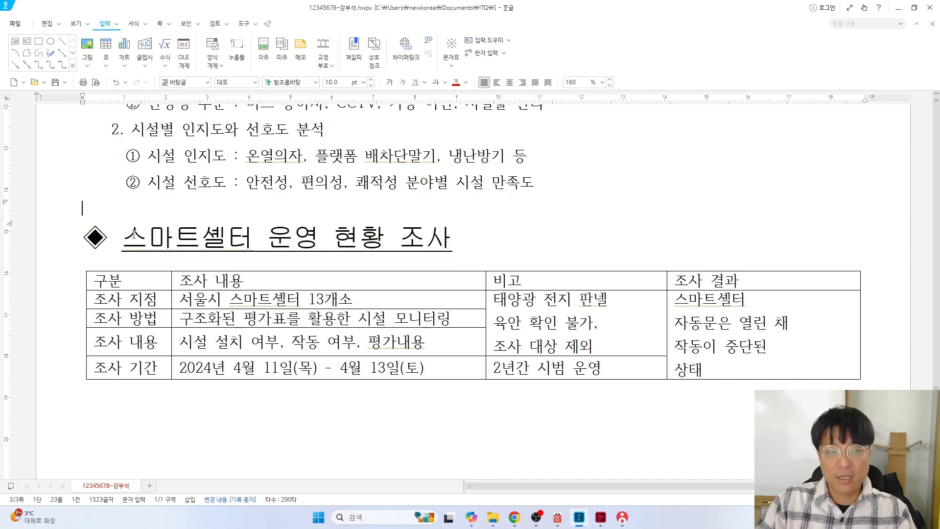
Give 스마트셀터 a hollow-dot 강조점 via the 글자 모양 확장 settings
scroll(267, 226, up, 3)
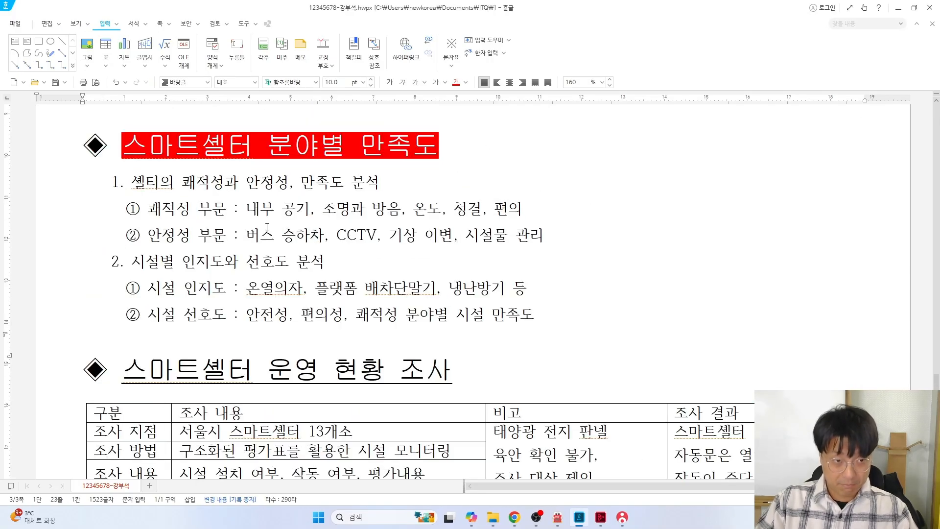
drag(123, 151, 201, 153)
right_click(201, 153)
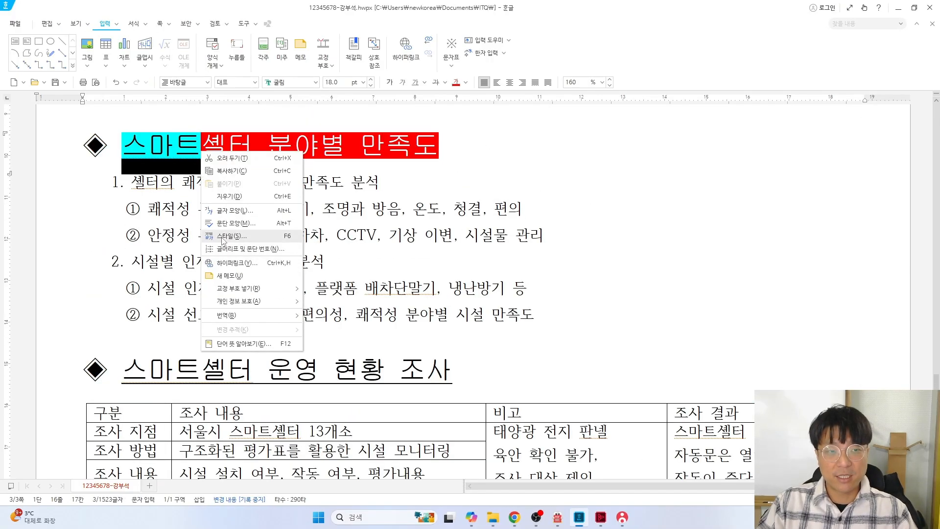
scroll(236, 300, down, 2)
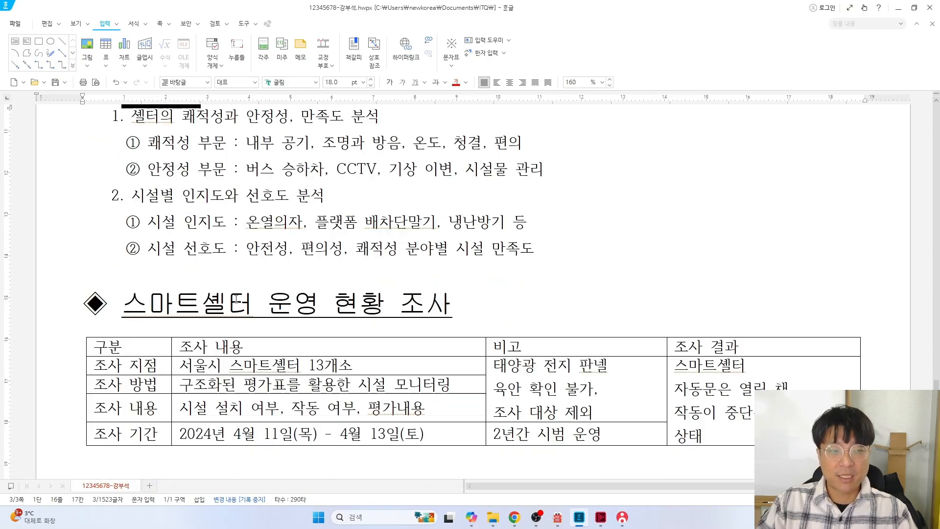
drag(124, 302, 249, 307)
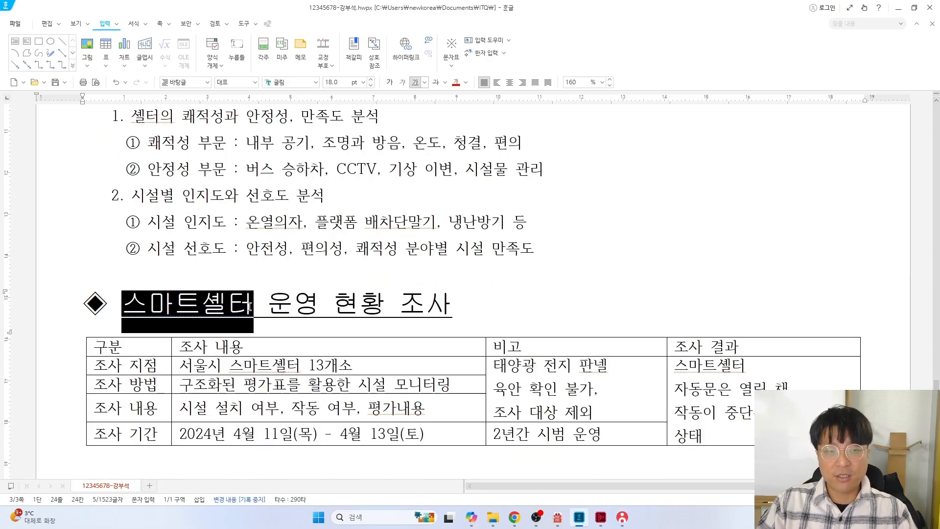
right_click(172, 302)
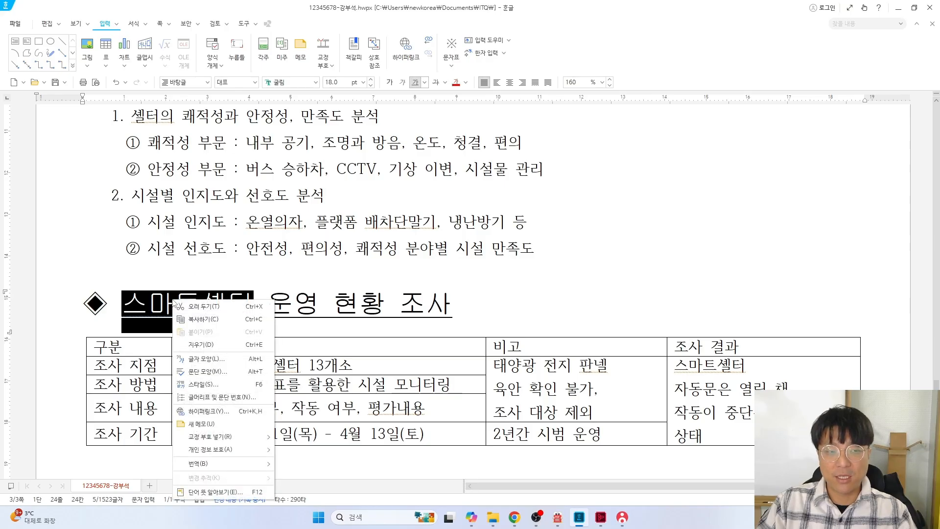
click(212, 359)
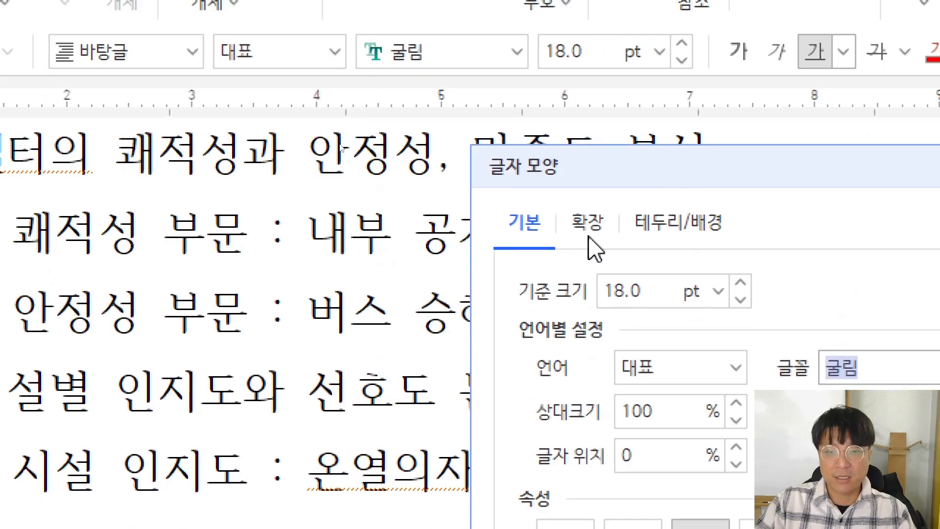
click(339, 139)
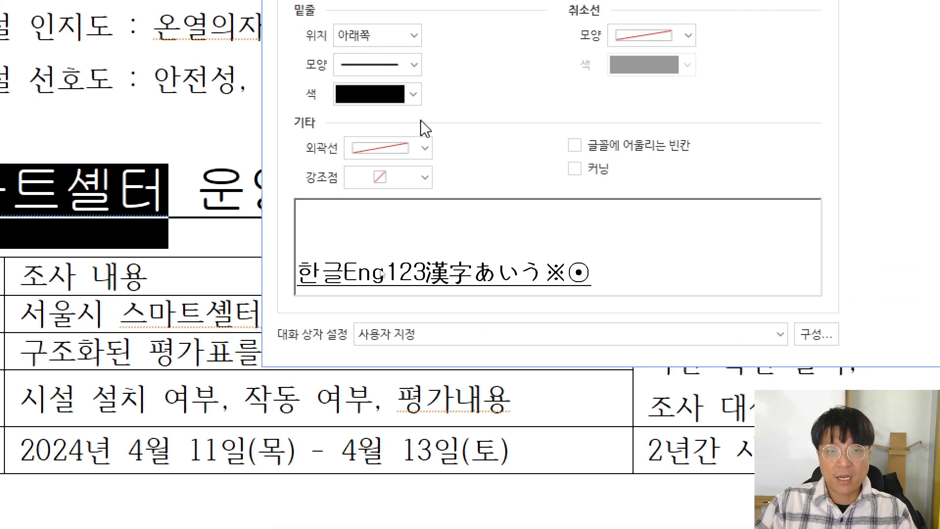
click(424, 178)
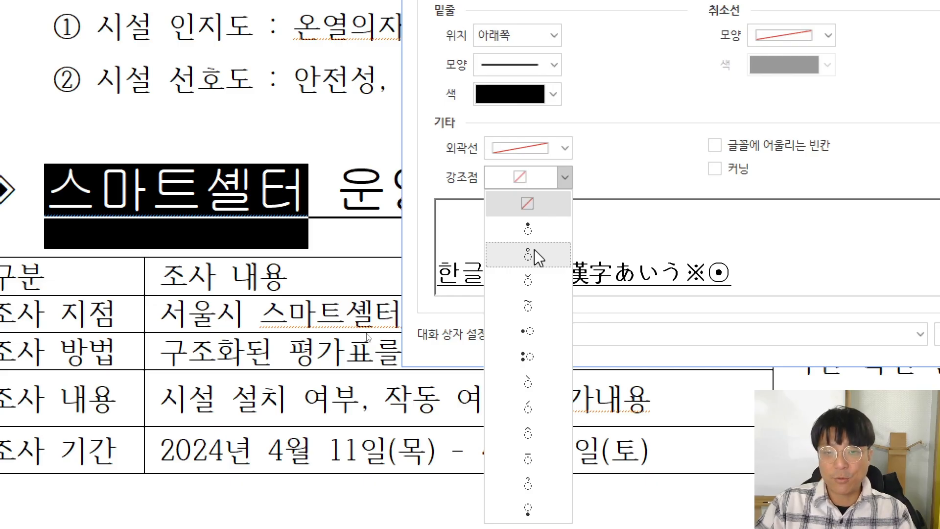
click(535, 250)
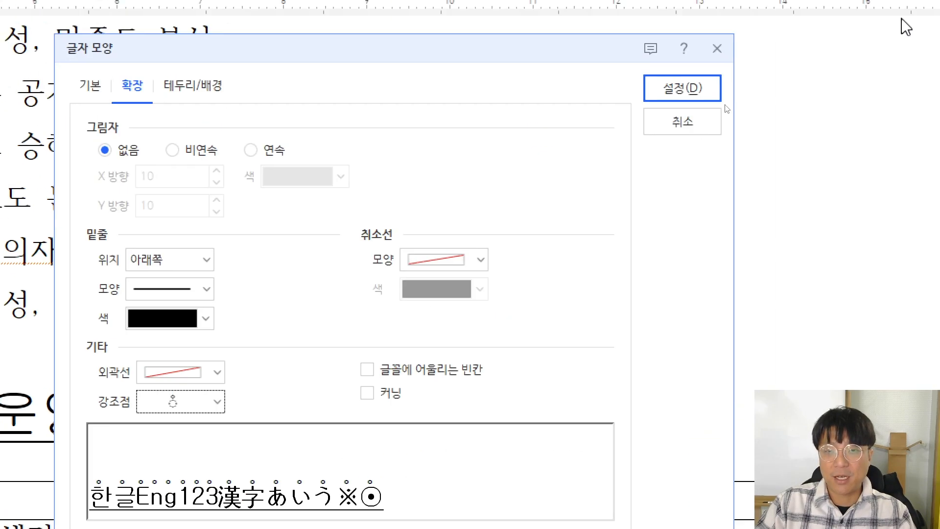
click(673, 92)
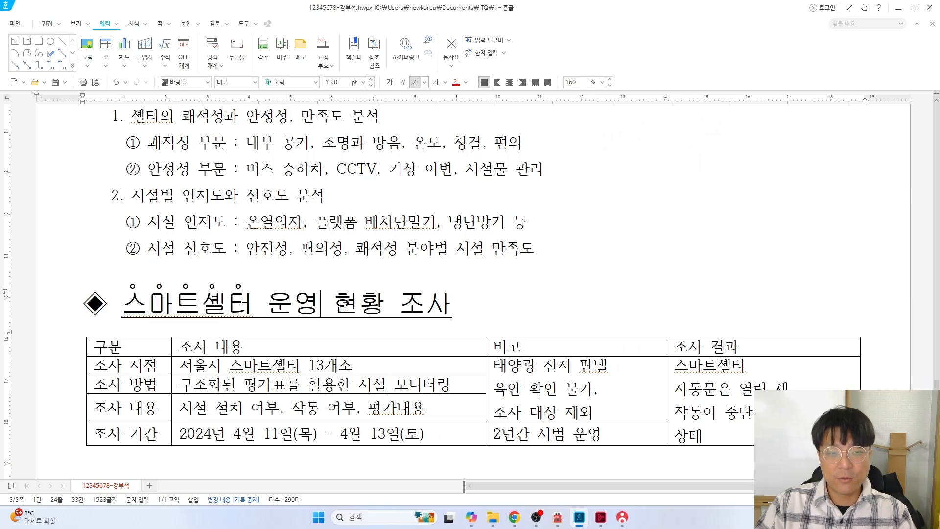
Apply the same dot emphasis mark to the word 조사 at the heading's end
key(alt+Tab)
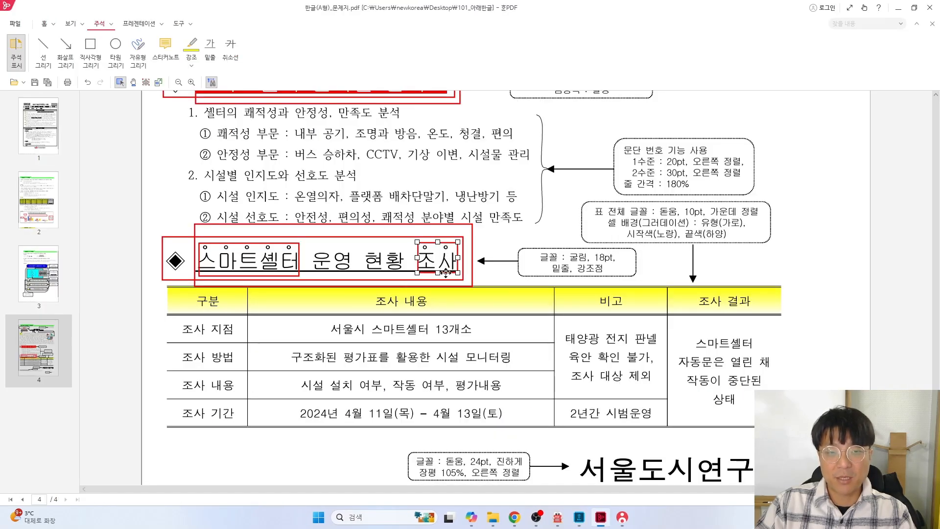
key(alt+Tab)
drag(410, 298, 444, 299)
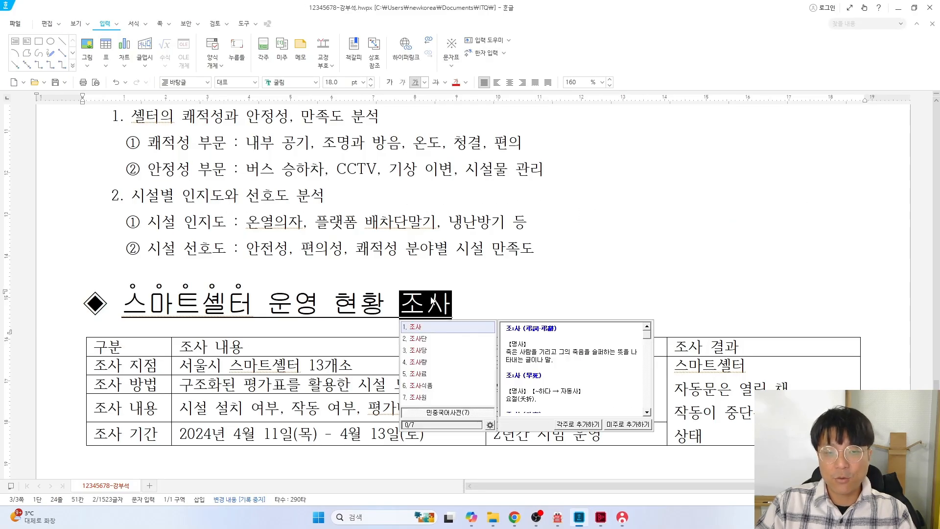
right_click(432, 300)
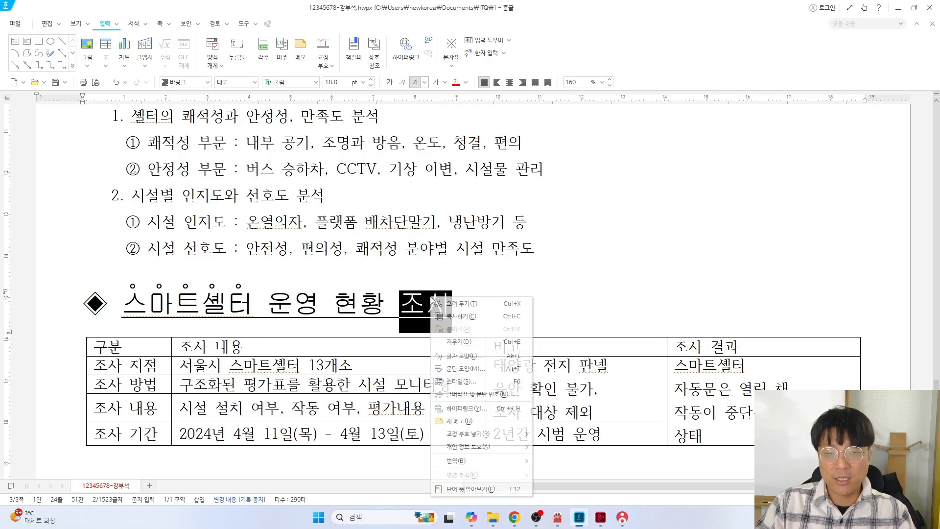
click(461, 356)
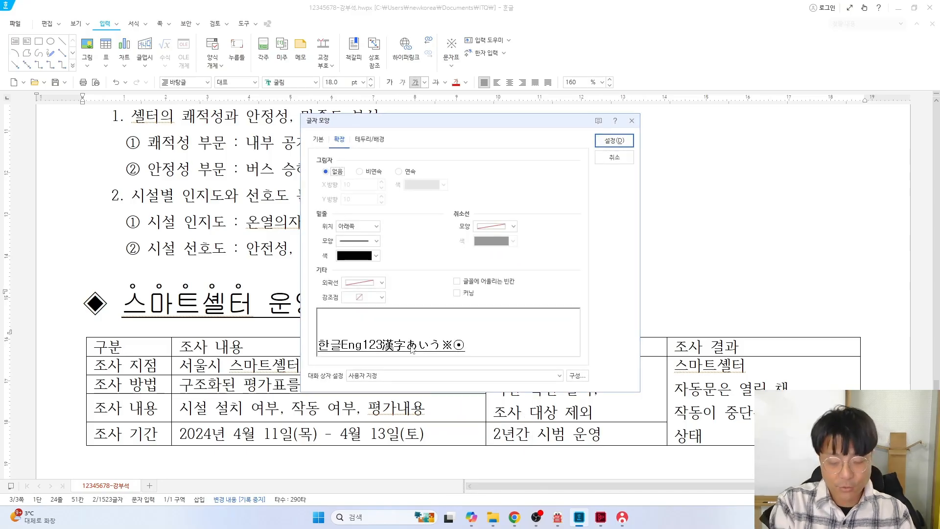
click(381, 298)
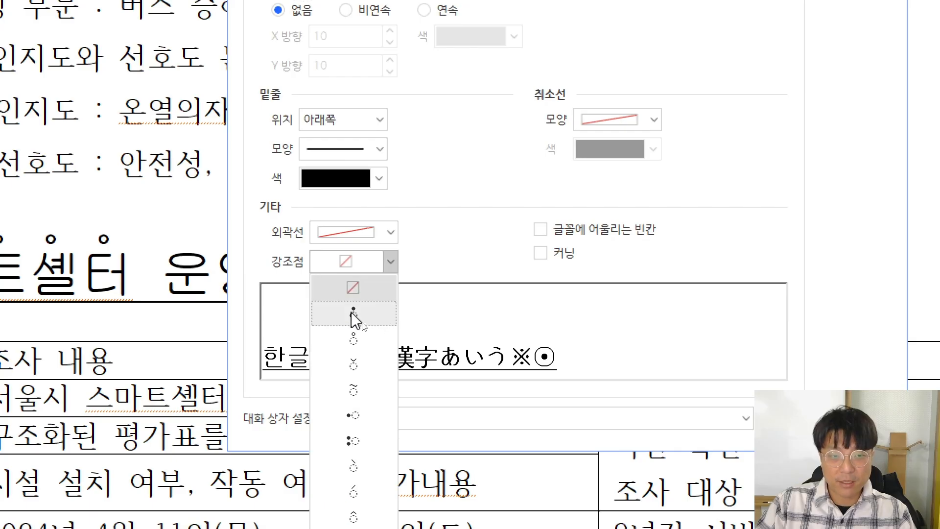
click(353, 338)
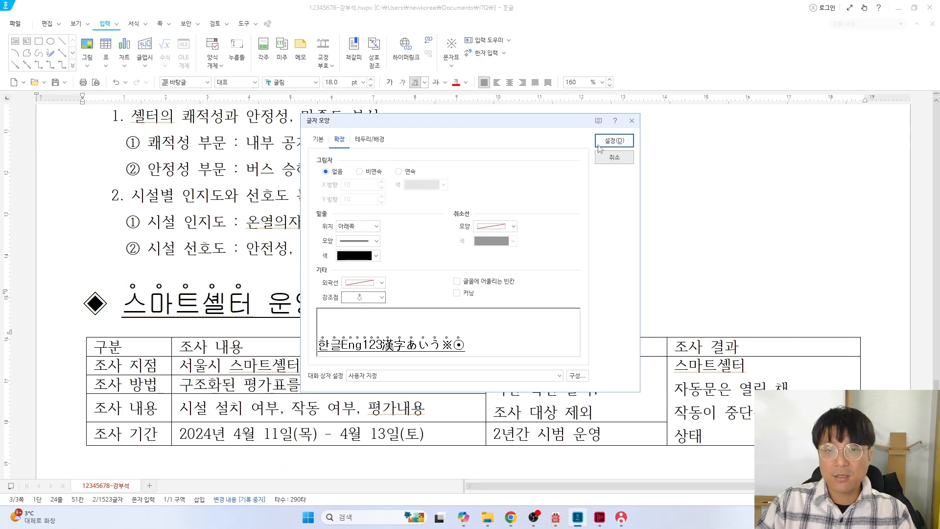
click(612, 142)
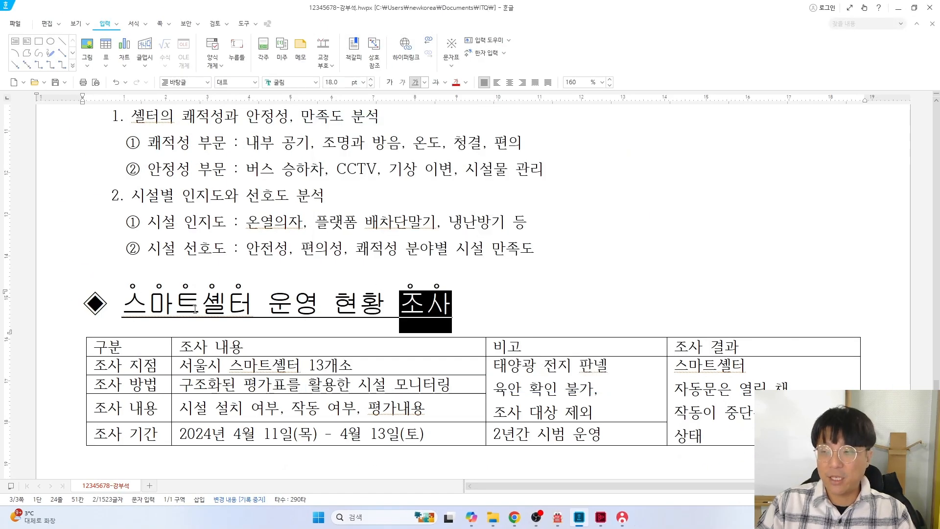
key(alt+Tab)
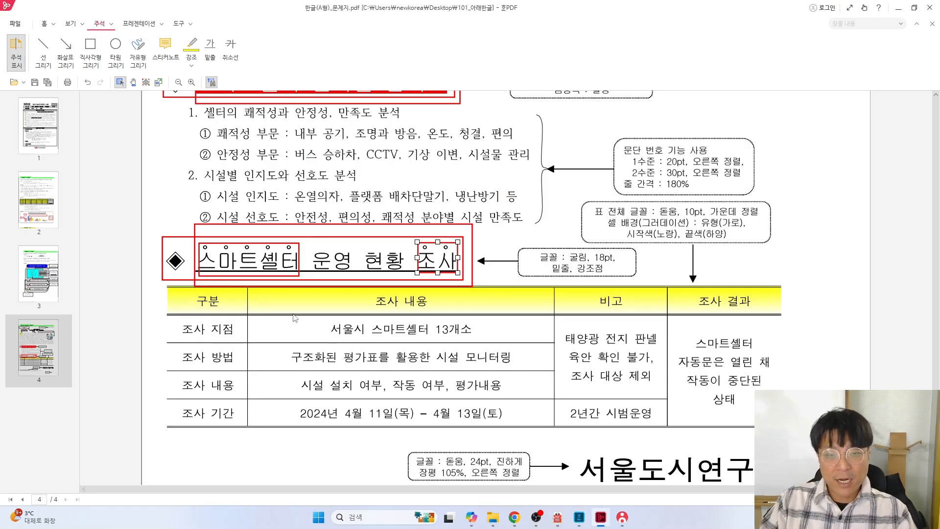
Mark the table font instruction on the exam PDF with a red box
scroll(368, 277, down, 1)
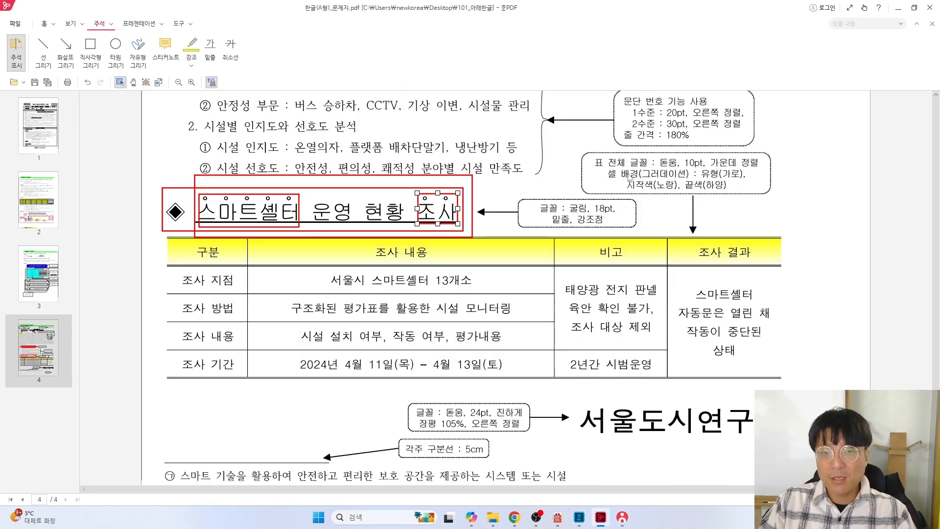
click(92, 53)
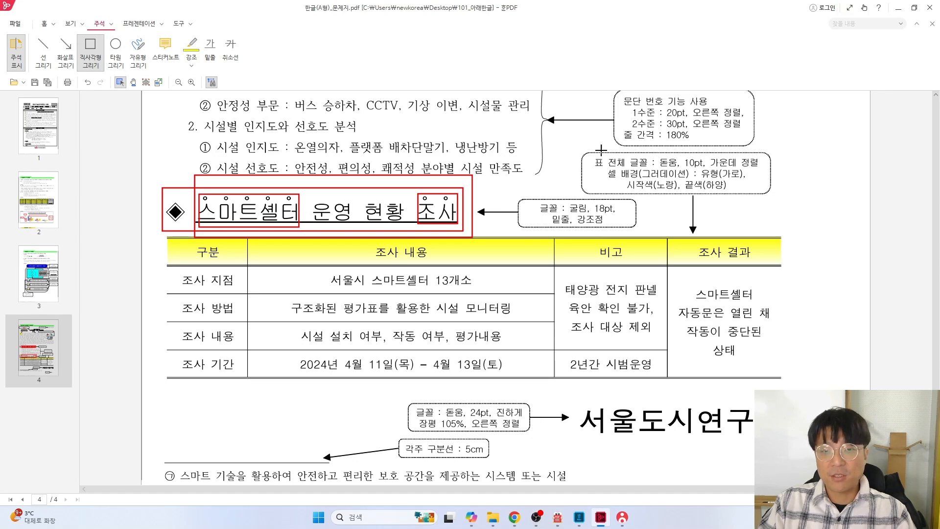
drag(587, 151, 772, 172)
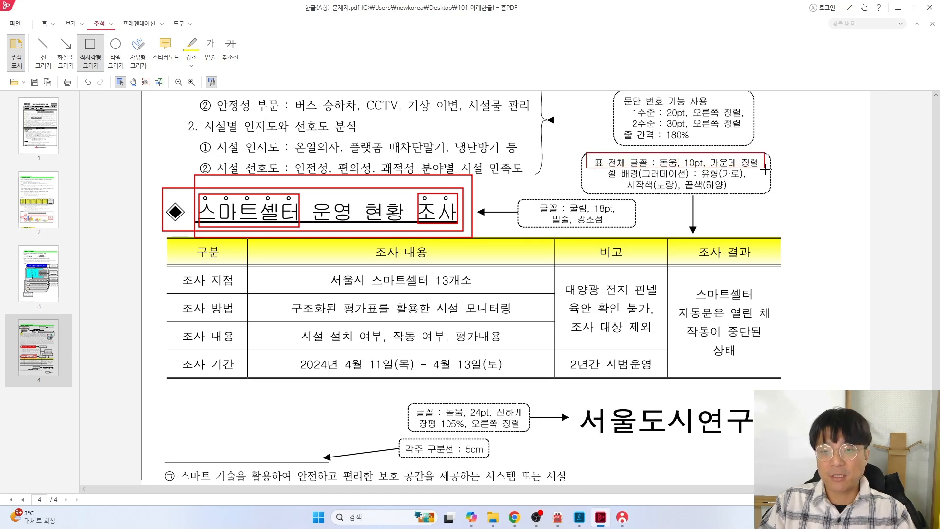
key(alt+Tab)
Set the whole survey table to 돋움 and center-align all its cells
drag(119, 347, 807, 436)
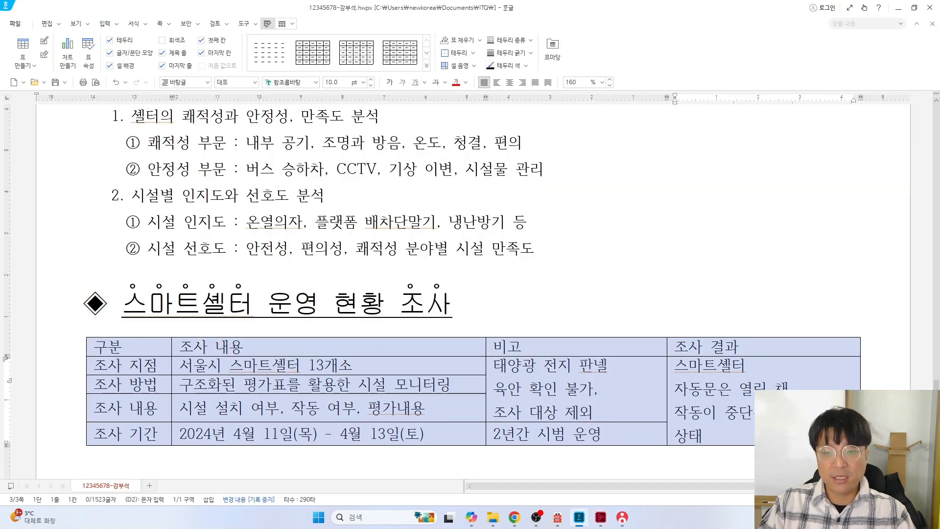
key(alt+Tab)
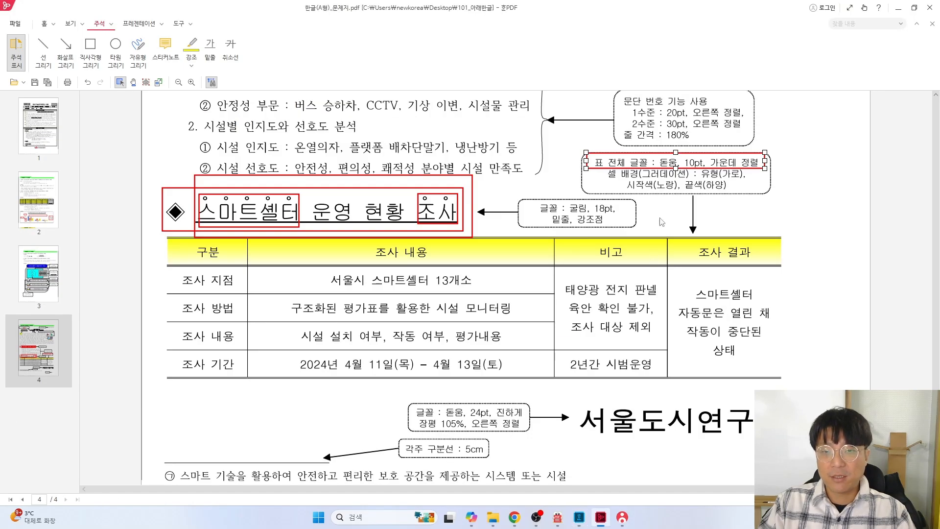
key(alt+Tab)
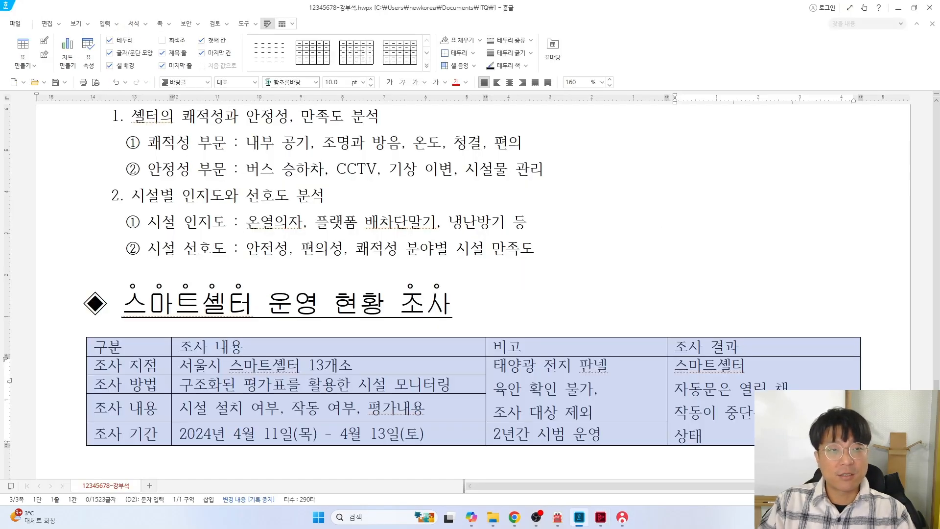
click(316, 86)
click(343, 111)
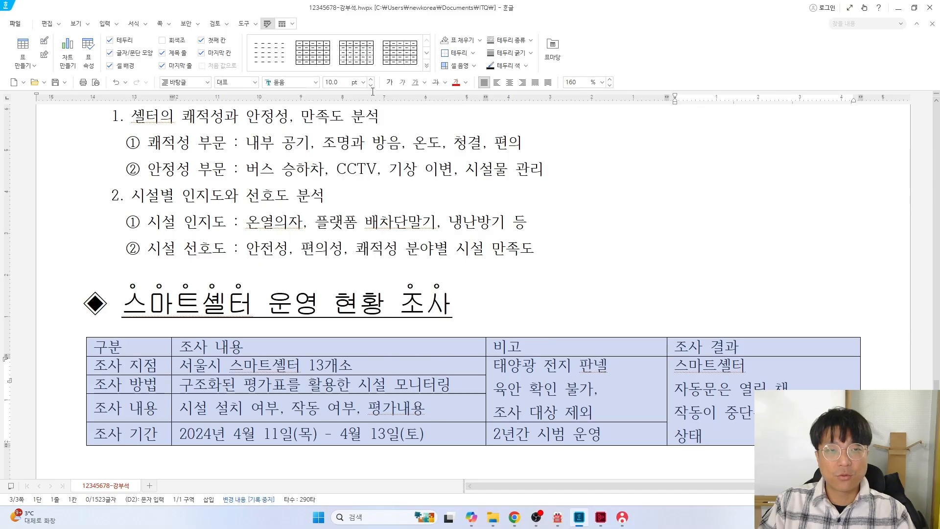
click(511, 83)
key(alt+Tab)
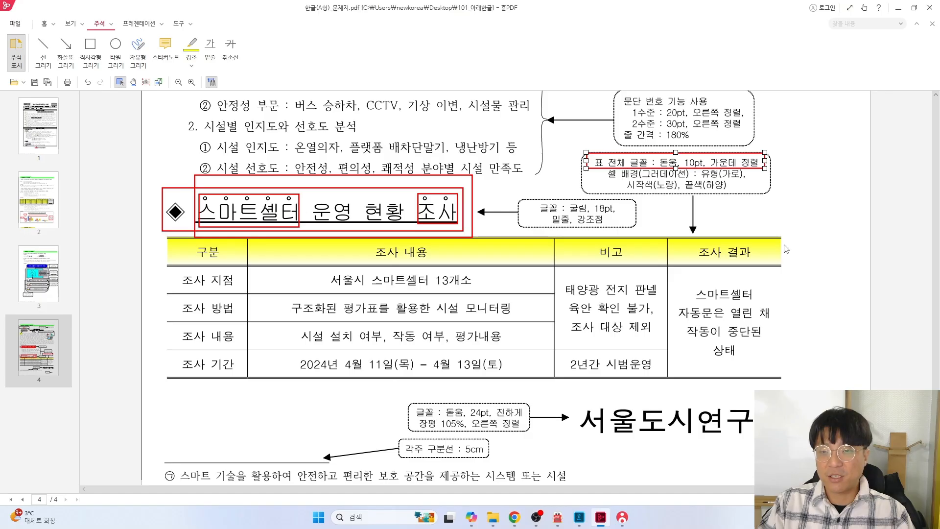
key(alt+Tab)
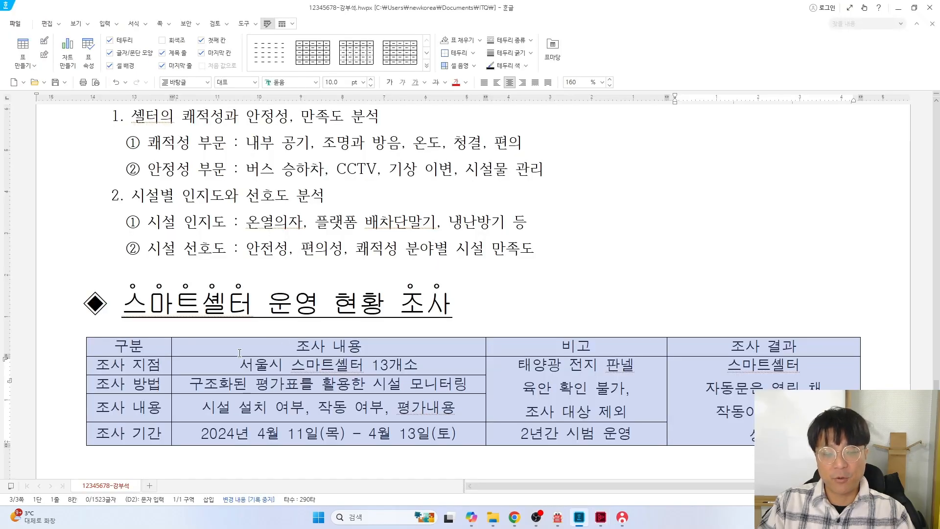
scroll(294, 331, down, 3)
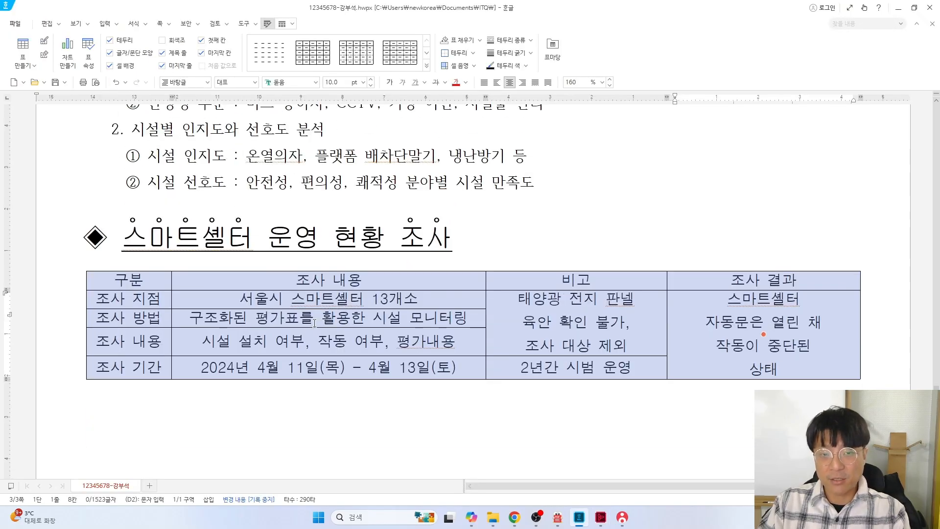
Apply double-line borders to the table's top and bottom edges
key(l)
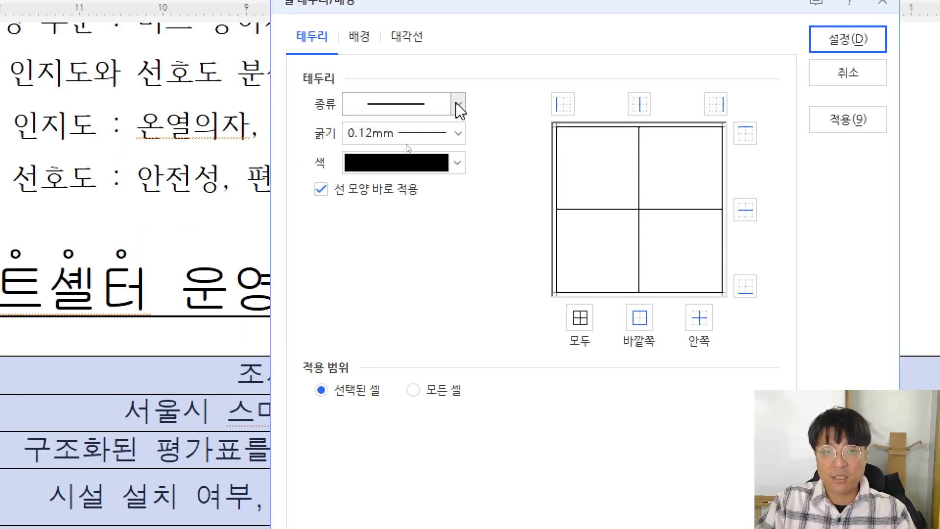
click(458, 104)
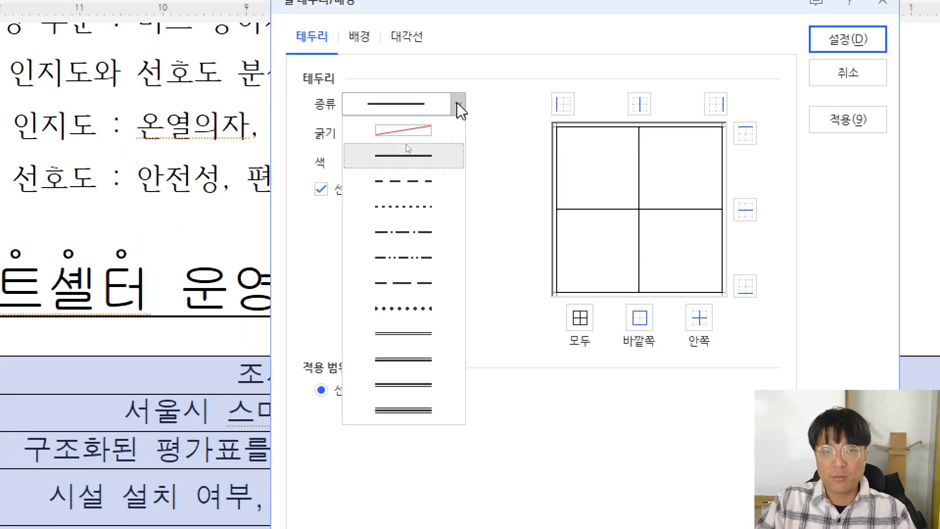
click(411, 333)
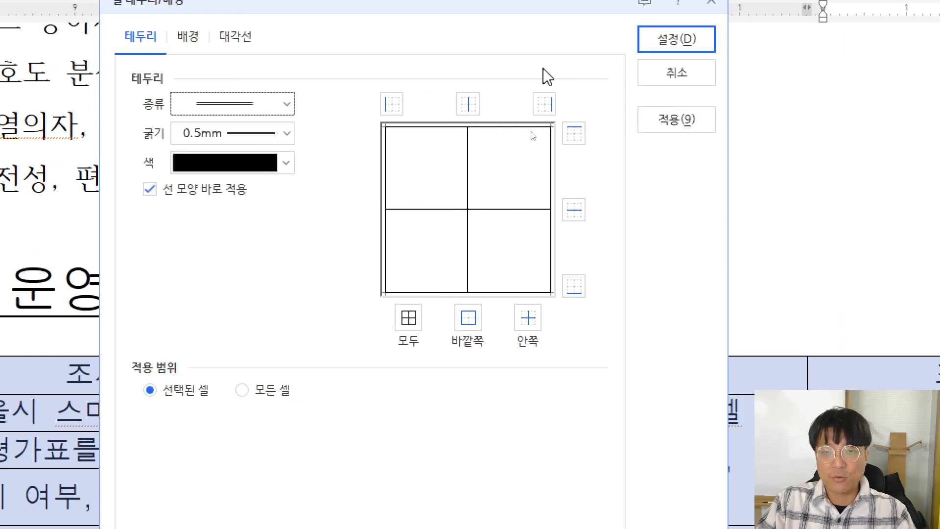
click(574, 132)
click(576, 288)
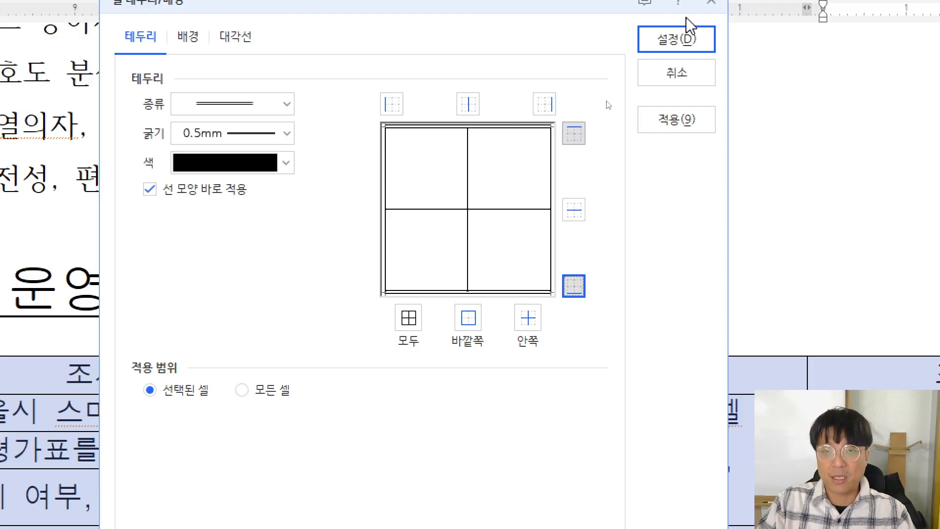
click(671, 45)
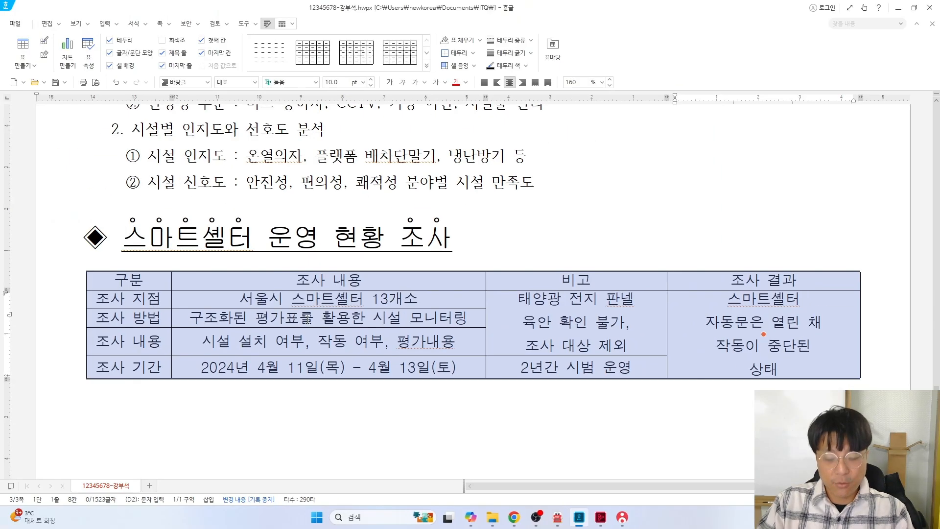
Set the table's left and right outer borders to no line
key(l)
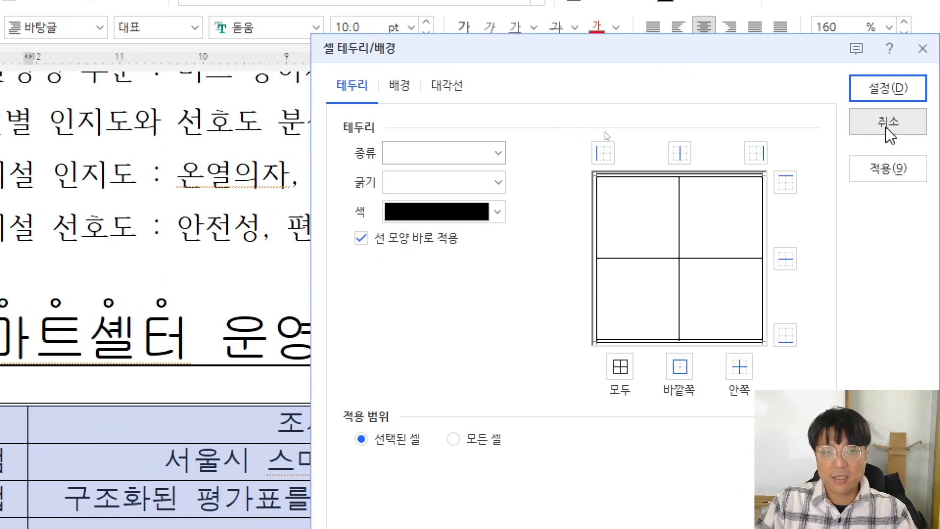
click(418, 149)
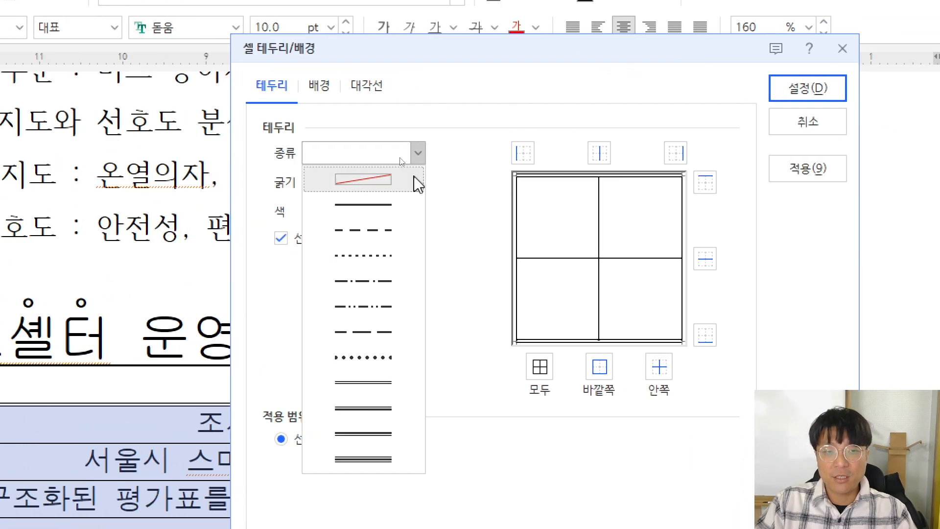
click(374, 180)
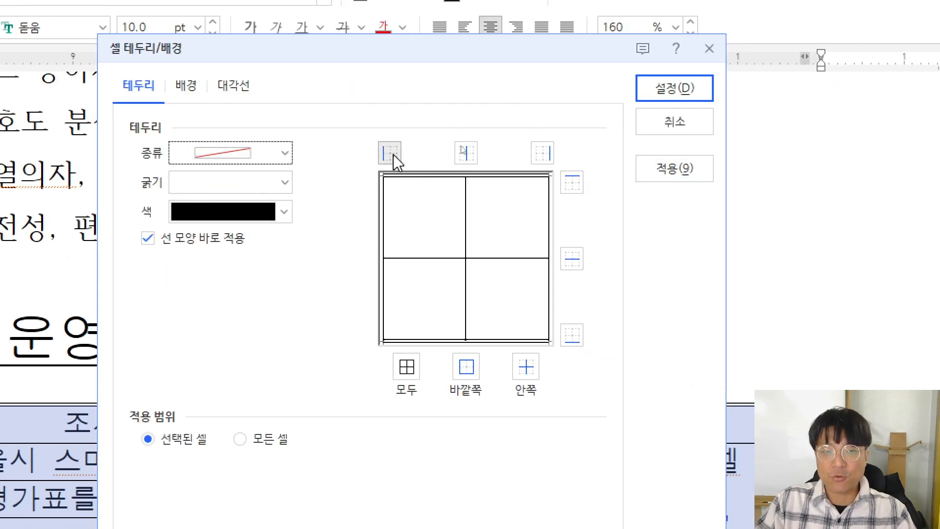
click(390, 153)
click(542, 153)
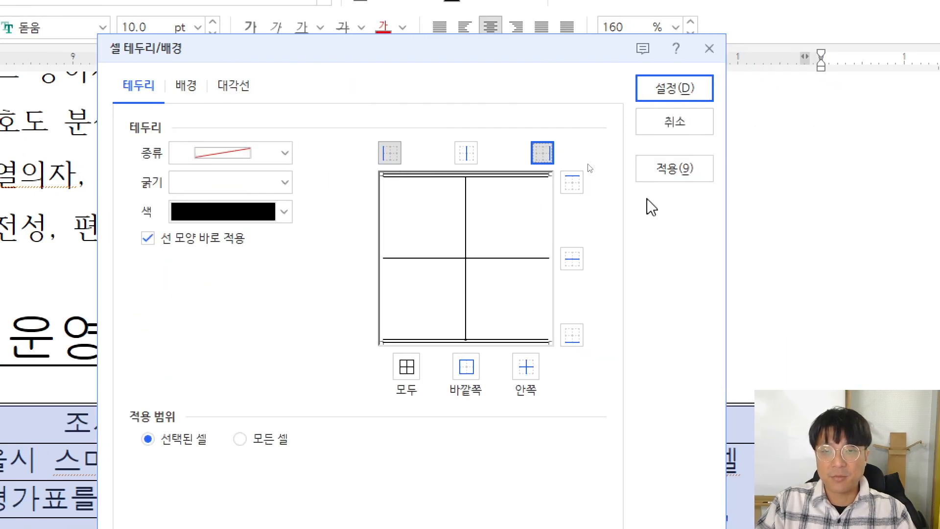
click(668, 92)
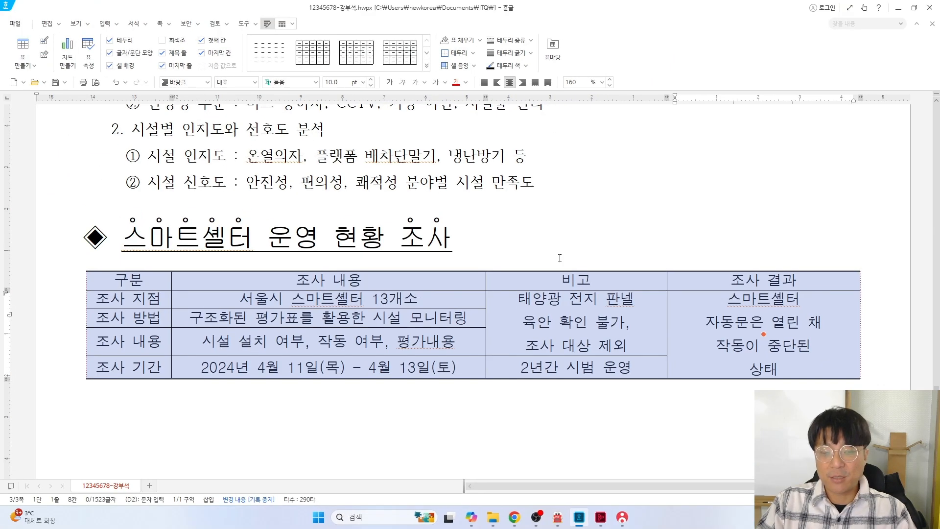
click(445, 394)
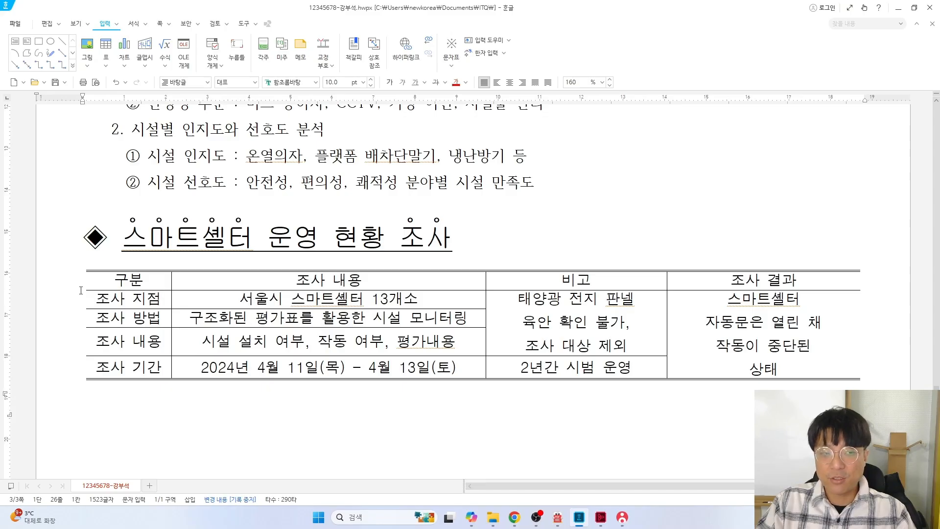
key(alt+Tab)
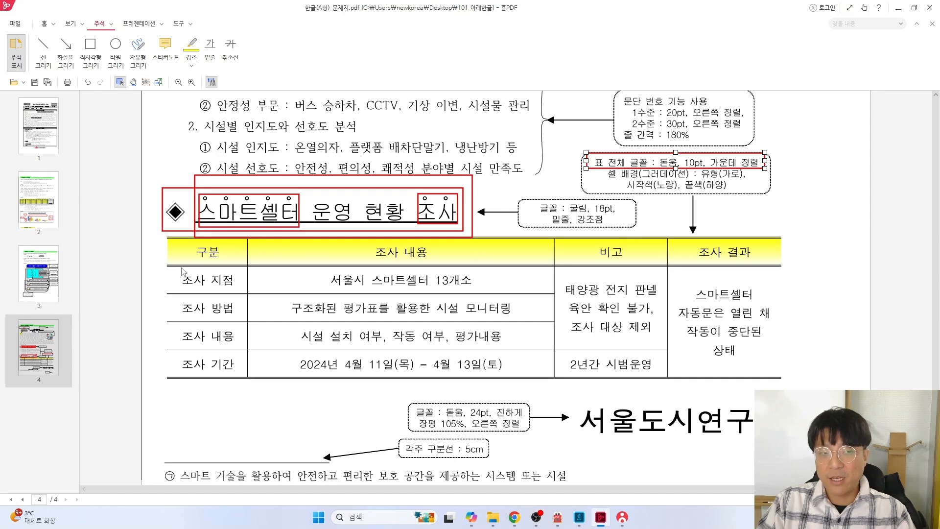
key(alt+Tab)
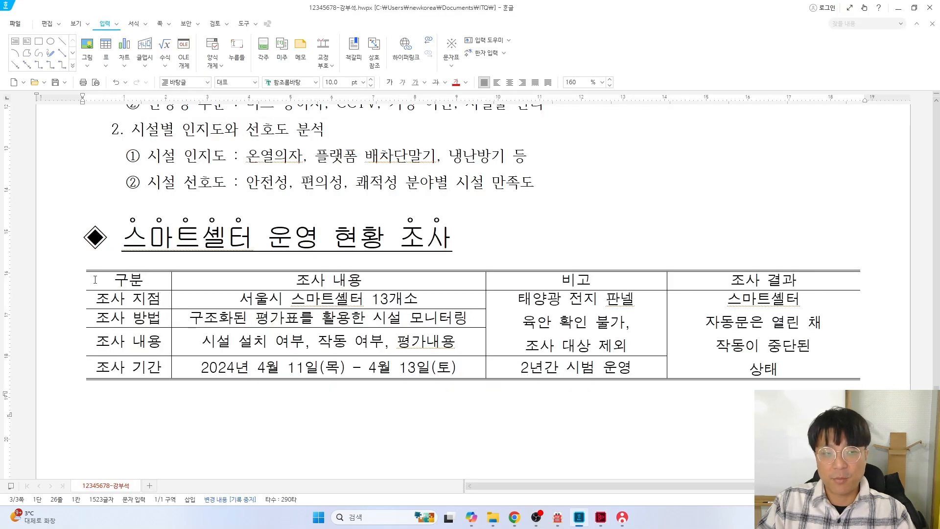
Give the table's header row a double-line bottom border
drag(95, 280, 715, 282)
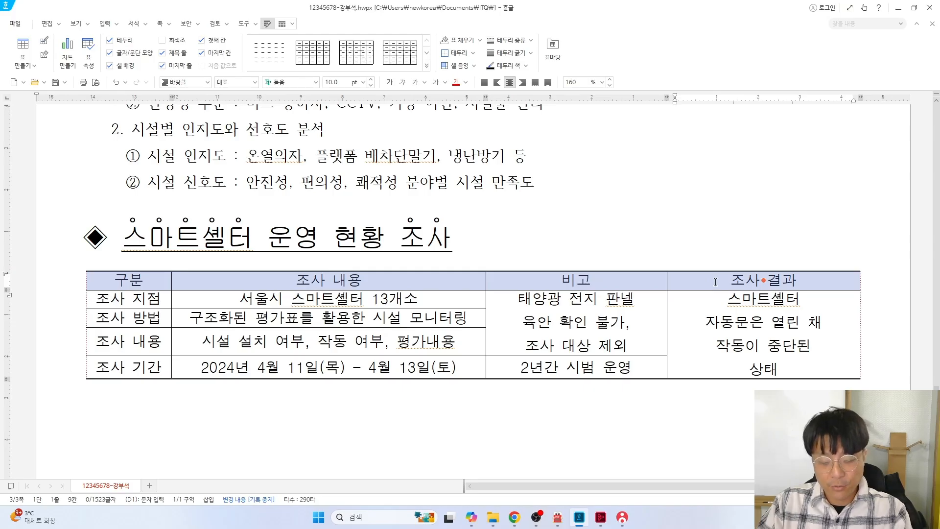
key(l)
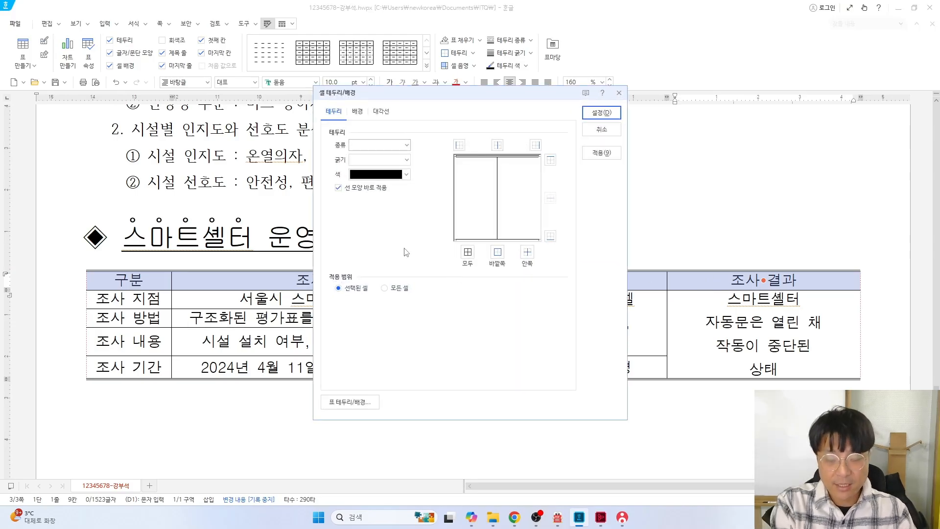
click(406, 145)
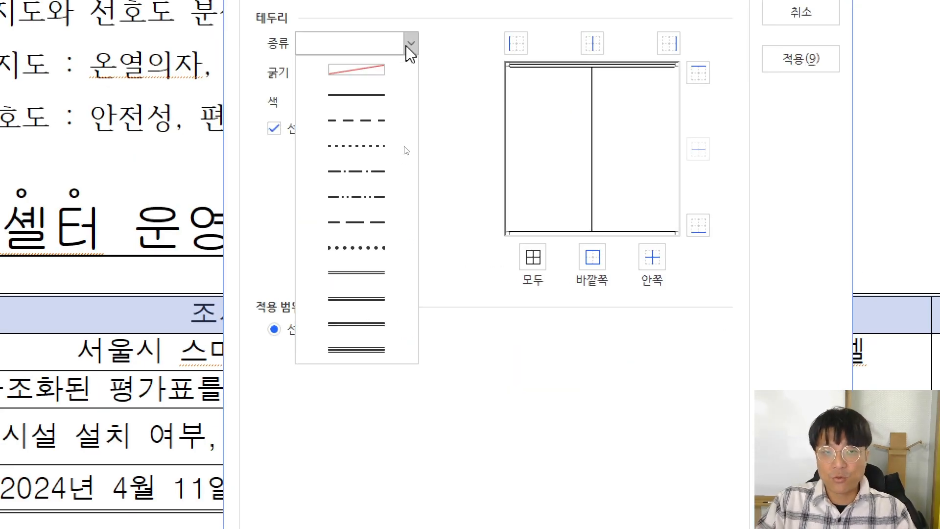
click(360, 272)
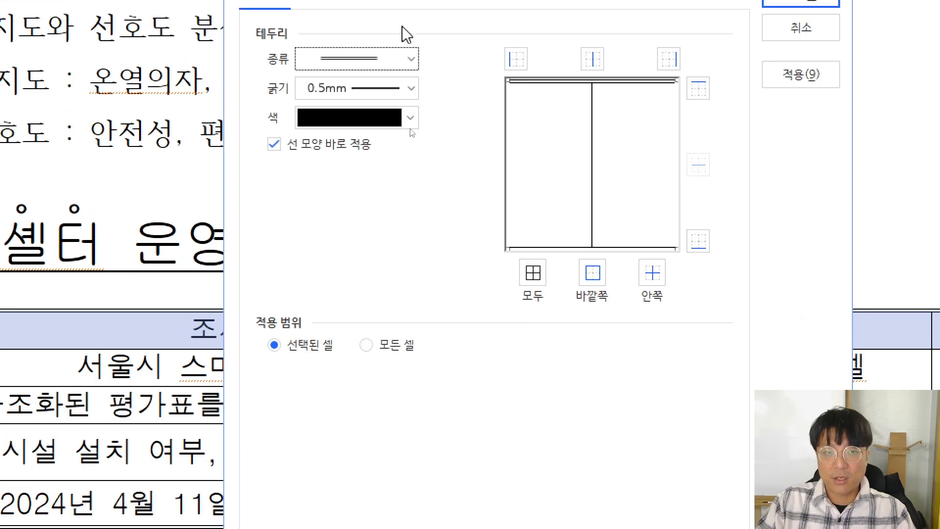
click(699, 242)
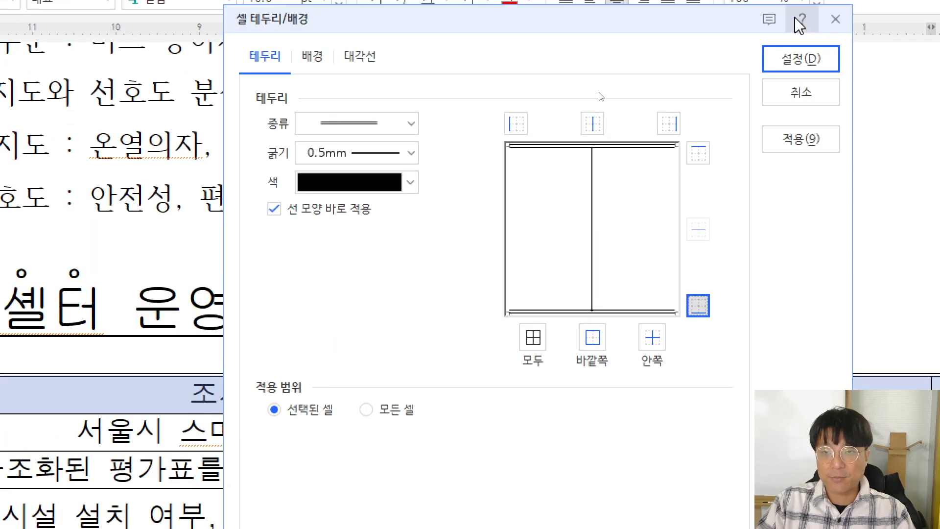
click(800, 59)
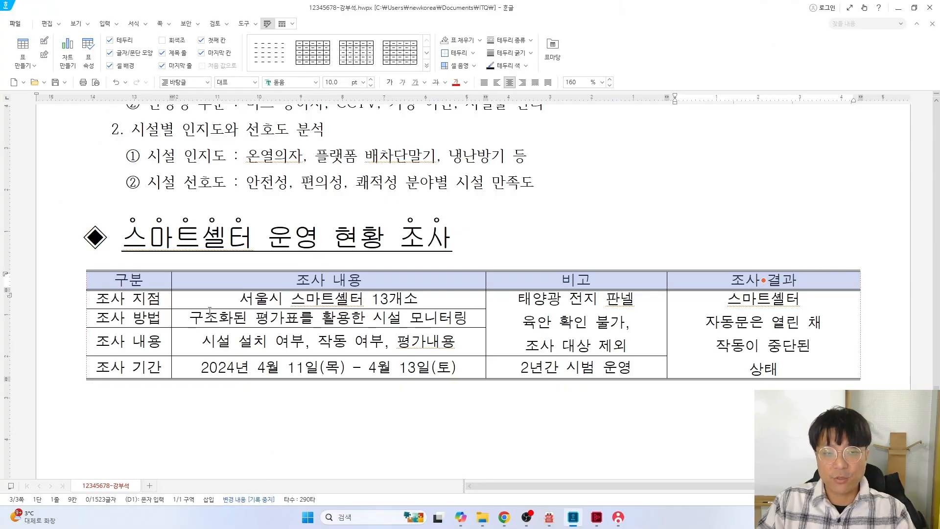
Check the exam sheet's background spec, then choose a Gradation fill for the header cells
key(alt+Tab)
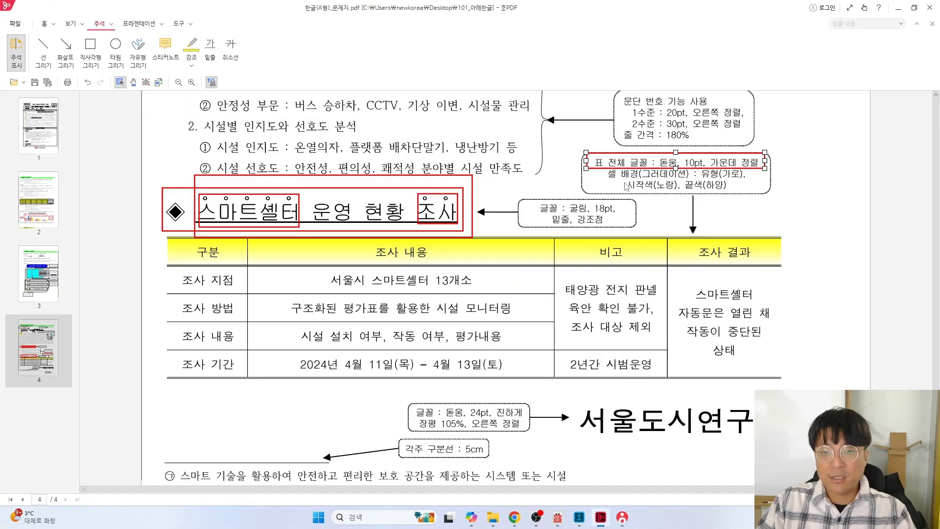
key(alt+Tab)
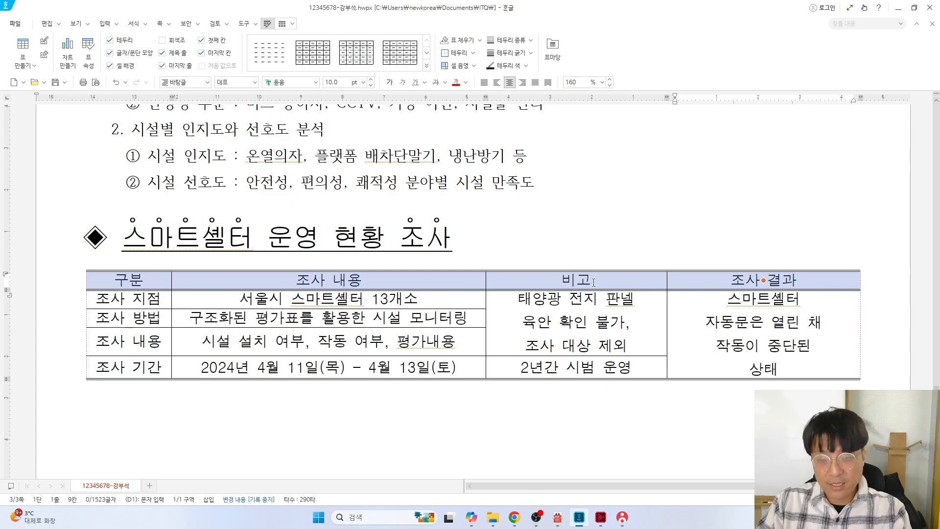
key(l)
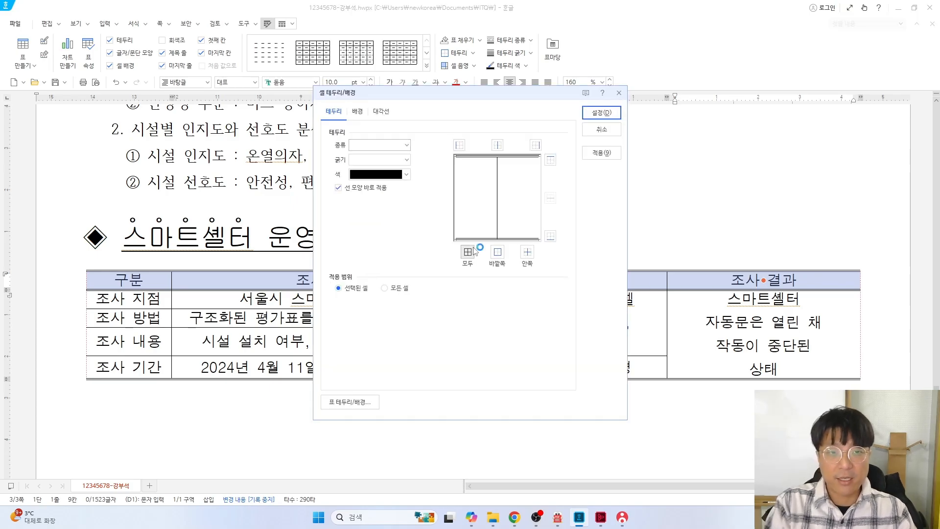
click(357, 112)
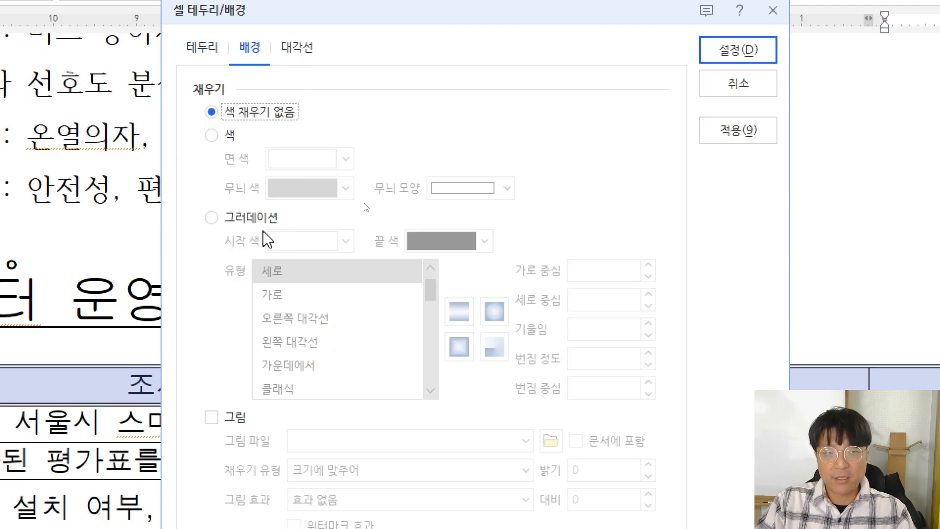
click(211, 217)
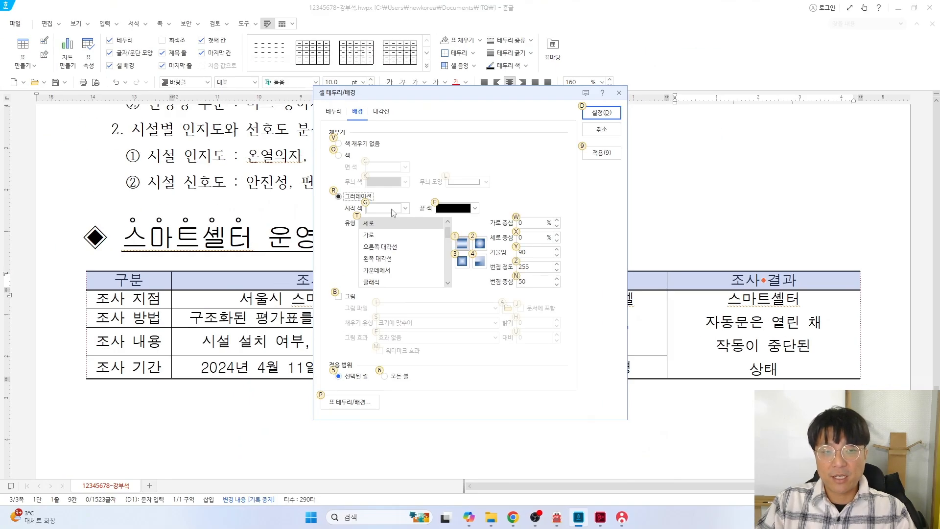
In the exam PDF, undo the last annotation and select the rectangle annotation tool
key(alt+Tab)
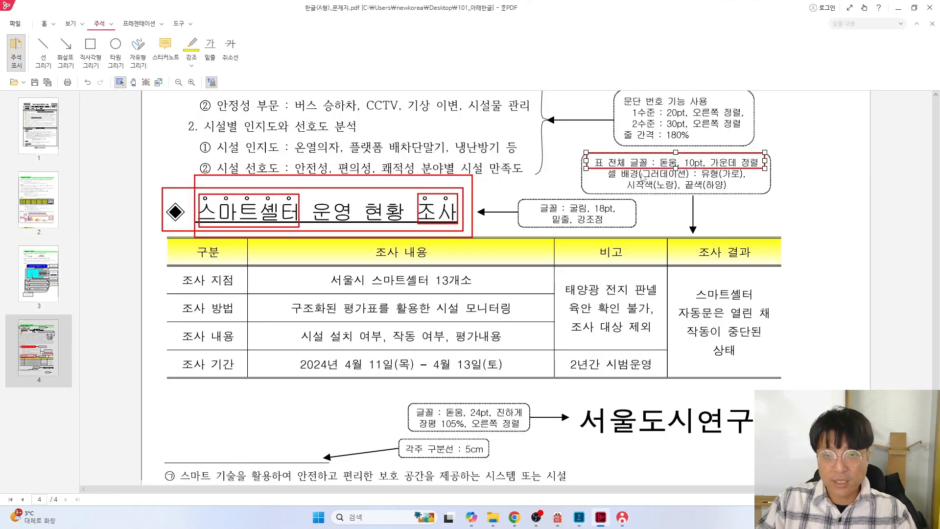
key(ctrl+z)
scroll(748, 216, up, 3)
scroll(747, 216, up, 1)
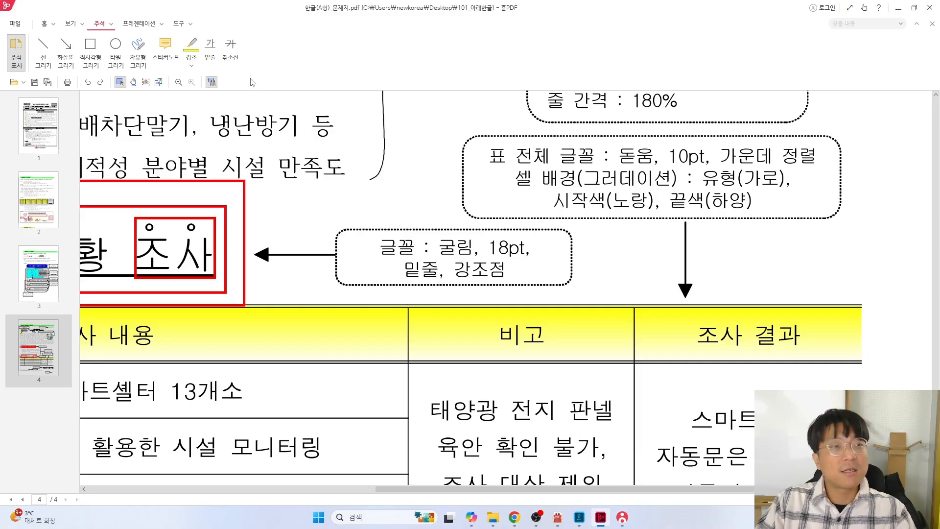
click(90, 51)
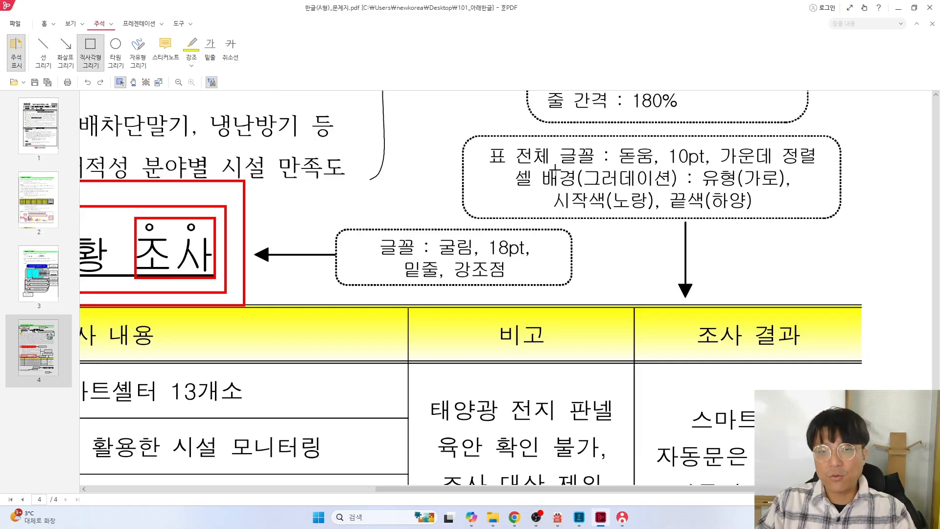
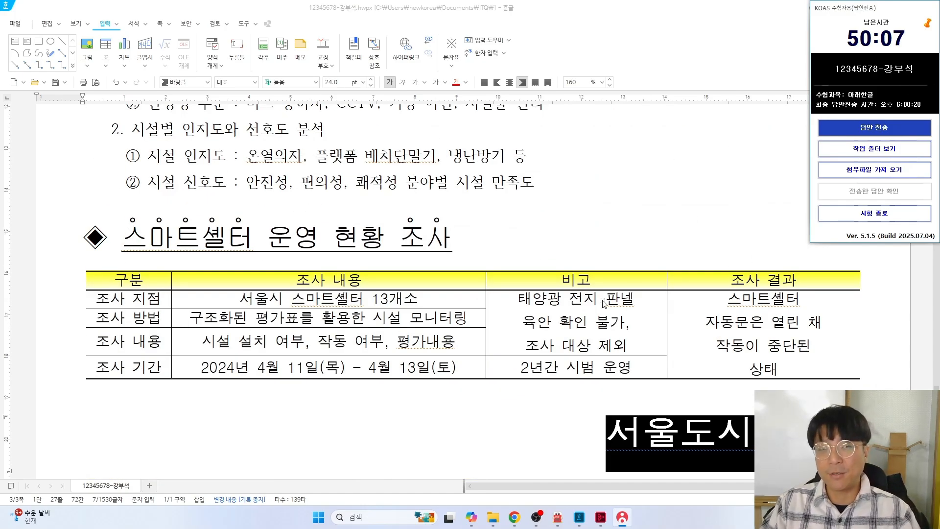
scroll(604, 294, down, 5)
Look over the filled-in 스마트쉘터 survey table, then bring up the exam sheet PDF
key(alt+Tab)
key(alt+Tab)
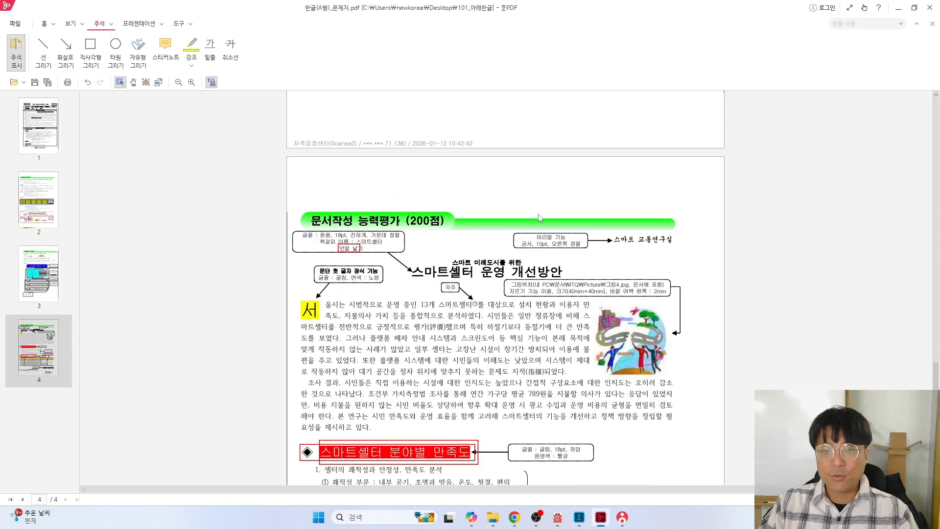
Box the 스마트 교통연구실 header sample and the E page-number mark with red rectangles
click(91, 48)
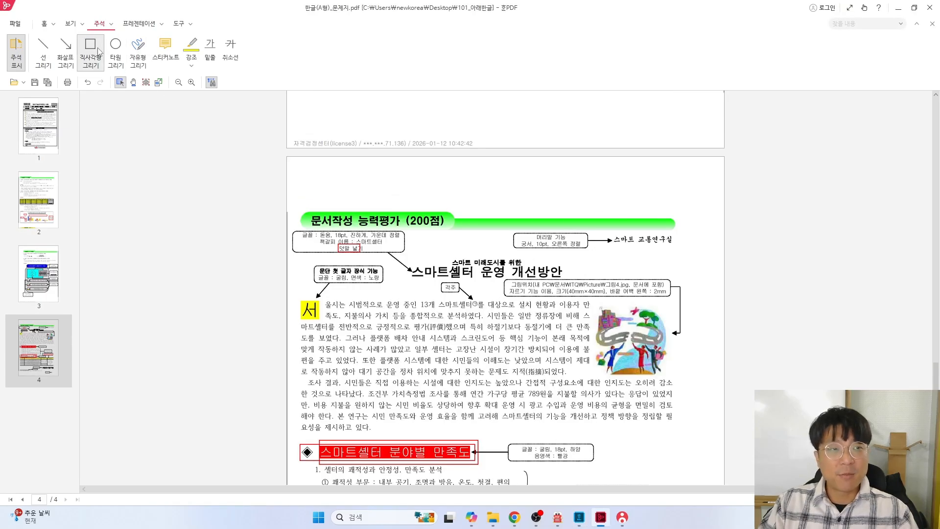
drag(612, 233, 676, 253)
scroll(696, 333, down, 6)
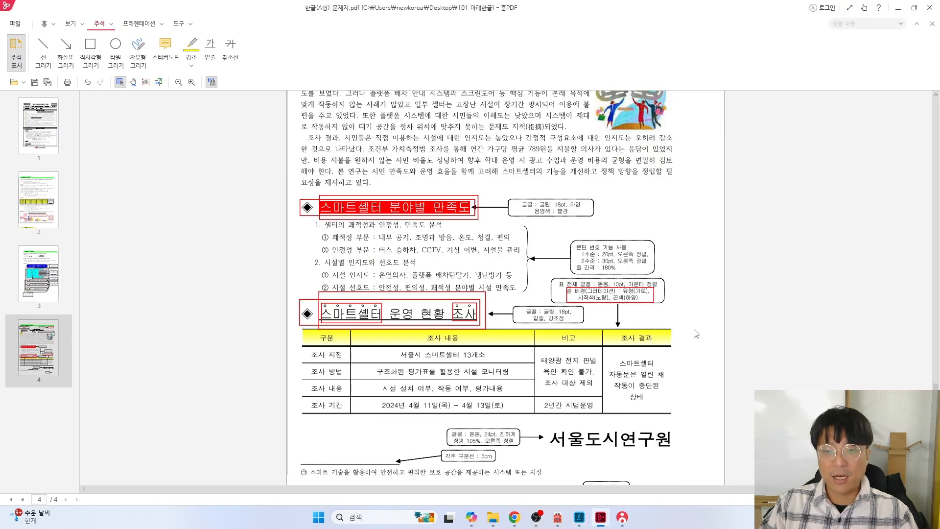
scroll(689, 338, up, 1)
scroll(685, 340, down, 1)
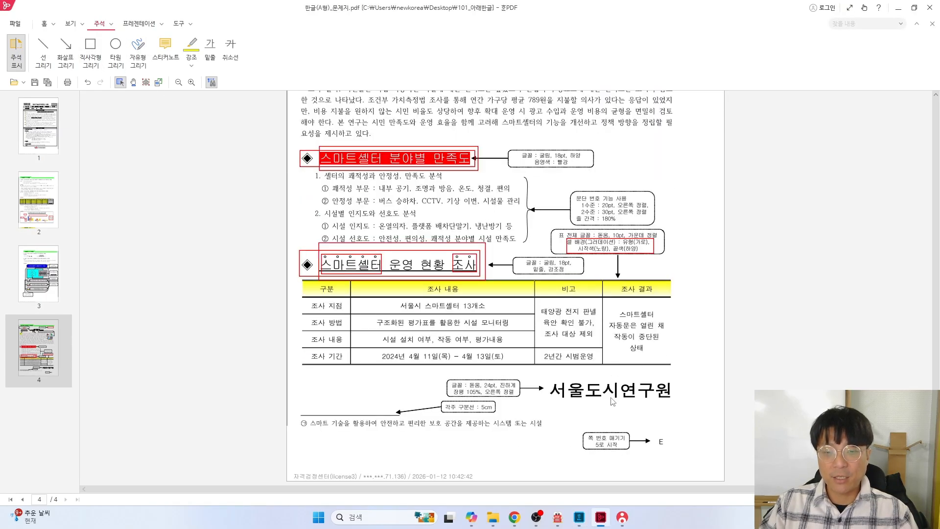
click(90, 49)
drag(650, 426, 675, 455)
scroll(692, 453, up, 5)
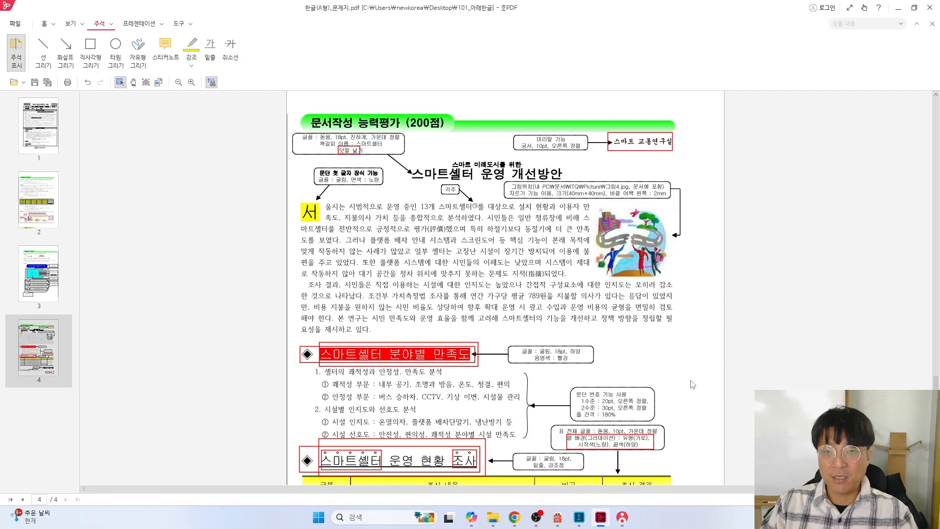
scroll(642, 405, down, 5)
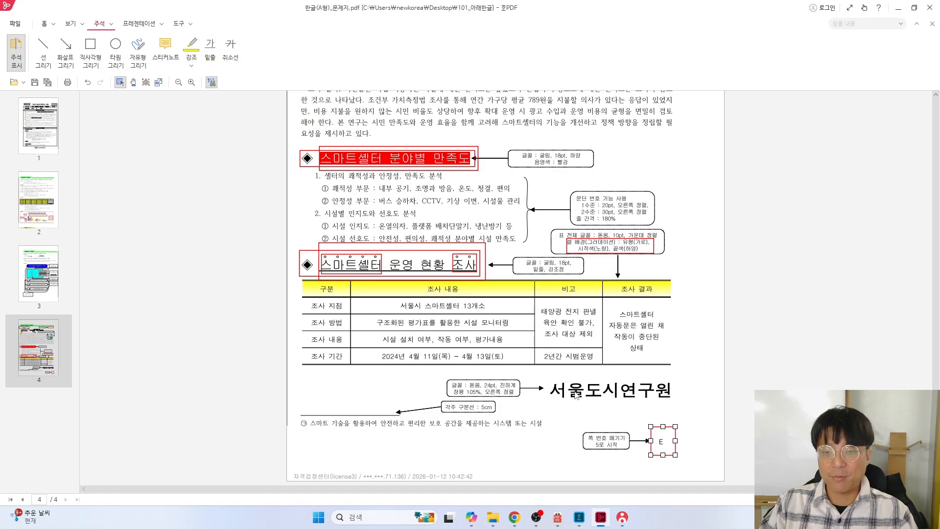
key(alt+Tab)
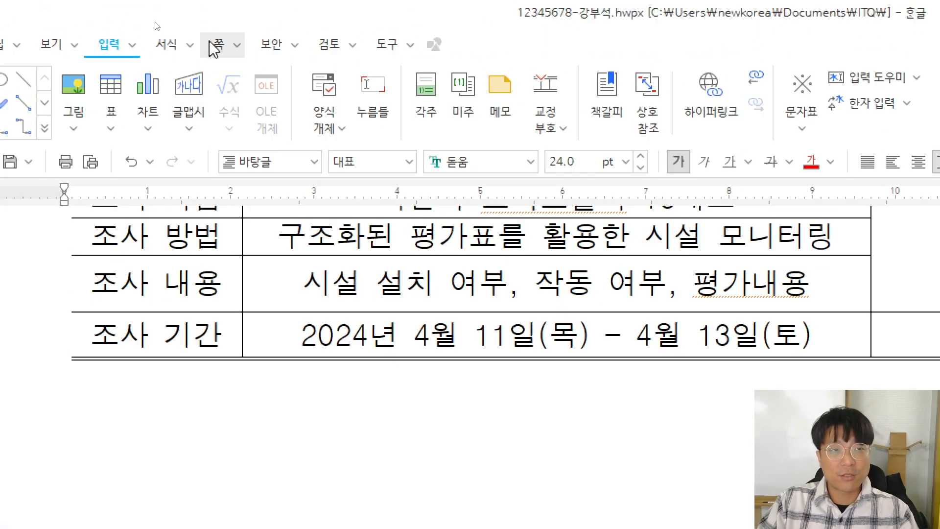
Create a both-sides header and enter the text 스마트 교통연구실
click(215, 49)
click(230, 125)
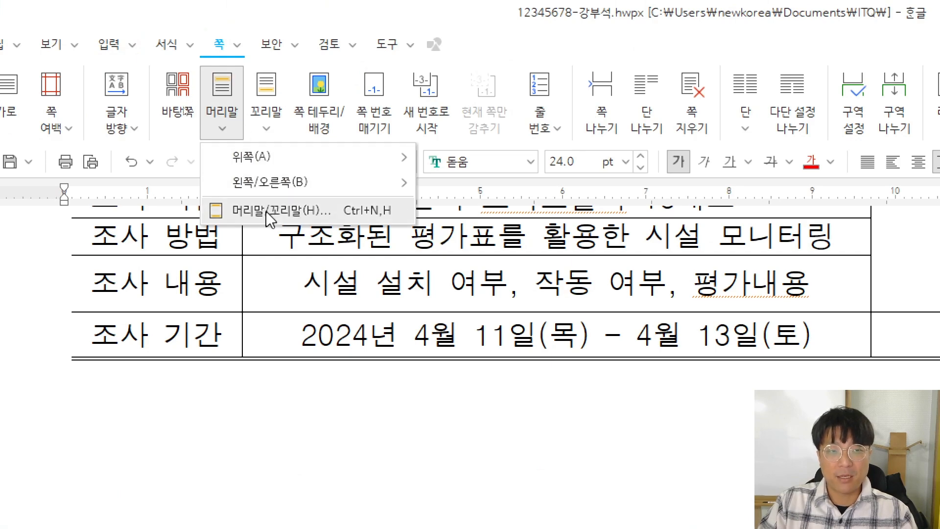
click(266, 210)
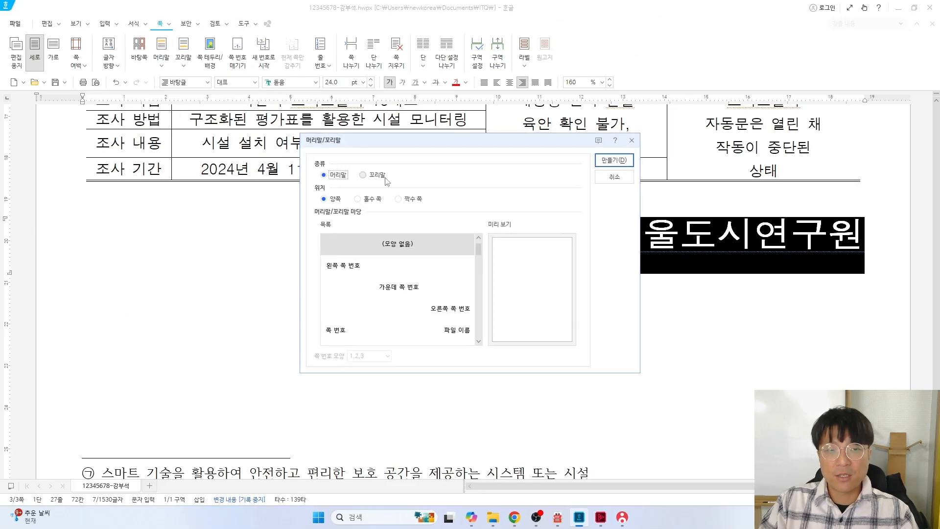
key(Return)
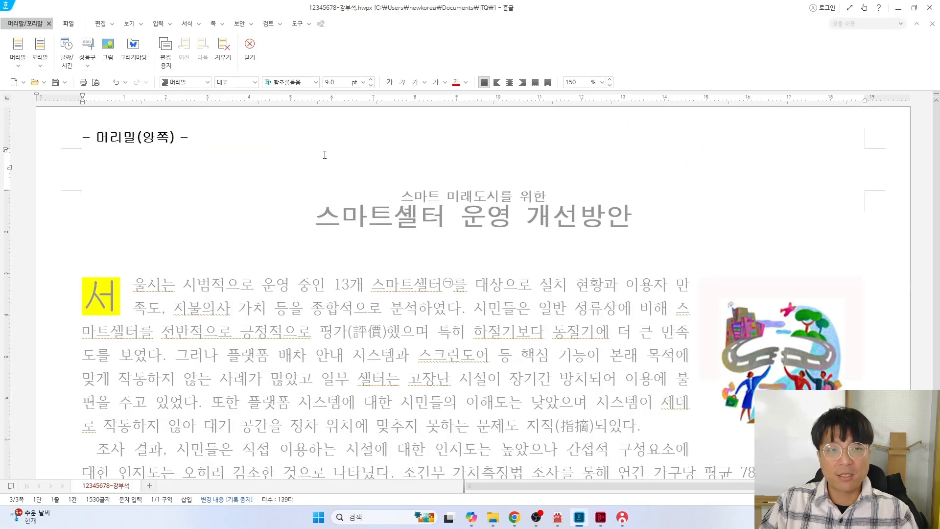
key(alt+Tab)
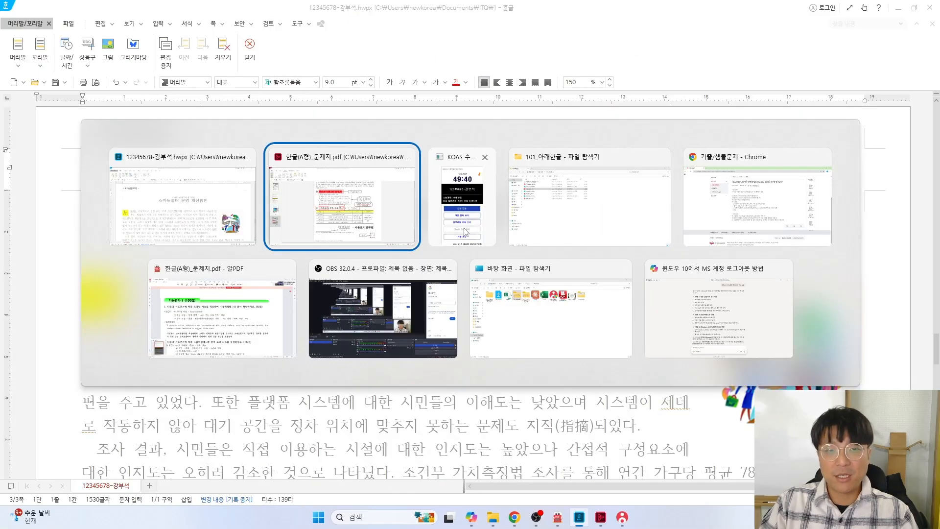
scroll(689, 218, up, 3)
scroll(666, 235, up, 2)
scroll(668, 240, up, 2)
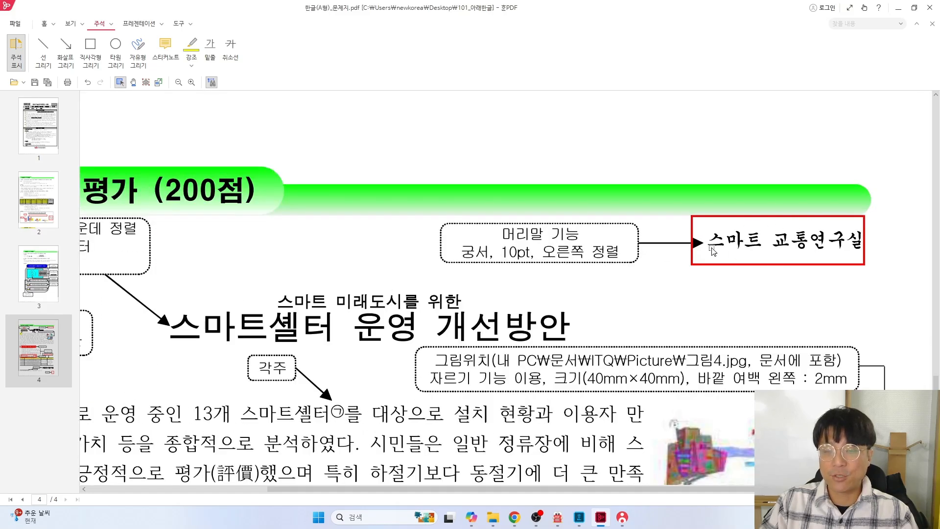
key(alt+Tab)
text(슴)
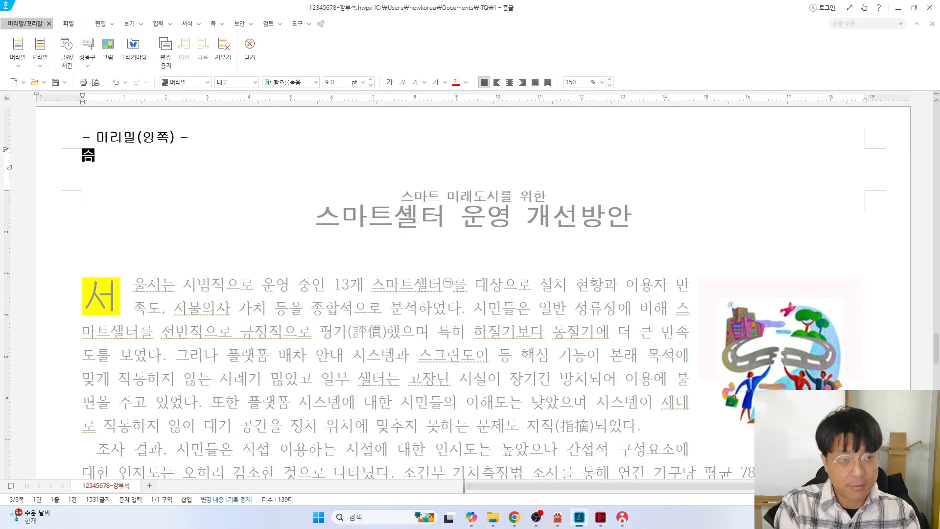
text(마트 교통연)
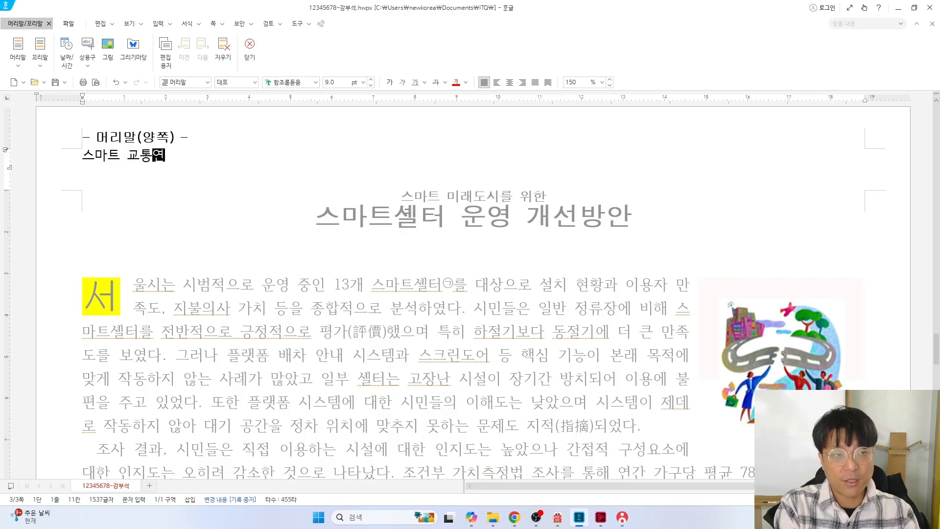
text(구실)
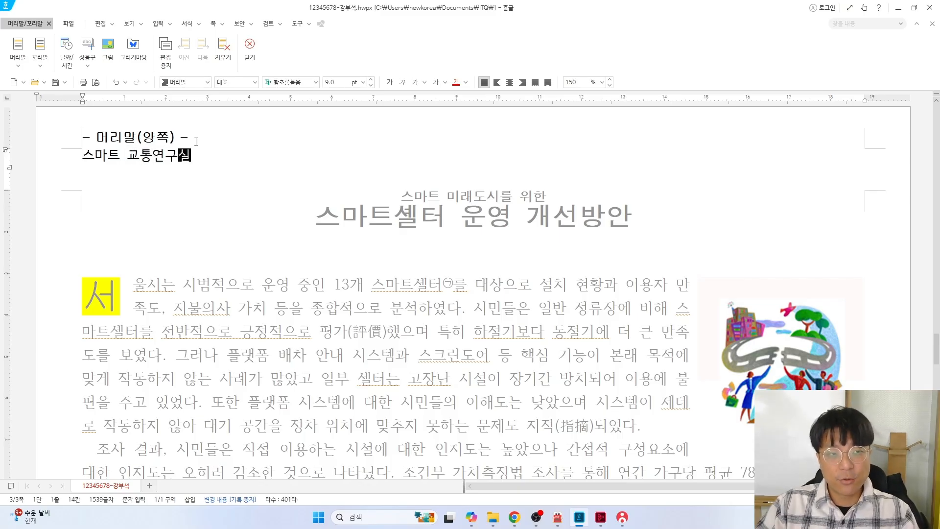
Format the header text in 궁서 10 pt, right-aligned, and close header editing
click(30, 155)
key(alt+Tab)
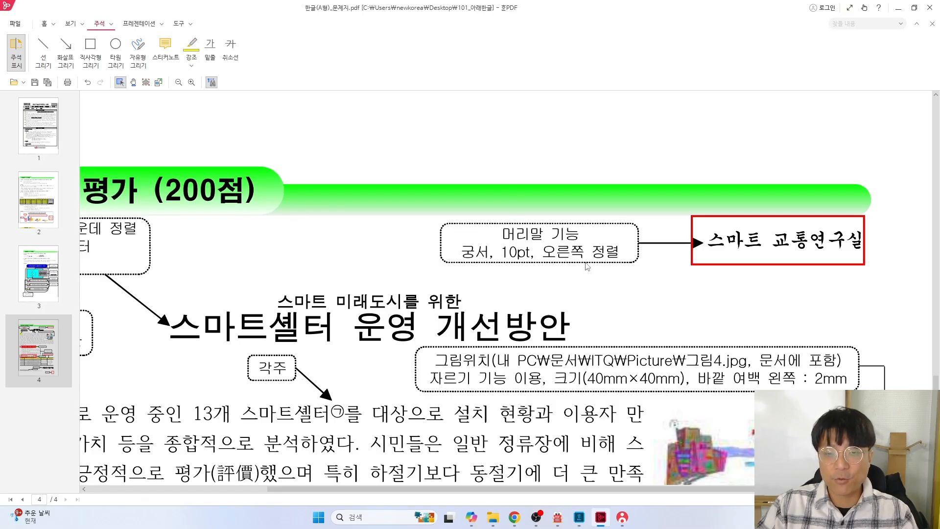
key(alt+Tab)
click(315, 82)
click(348, 122)
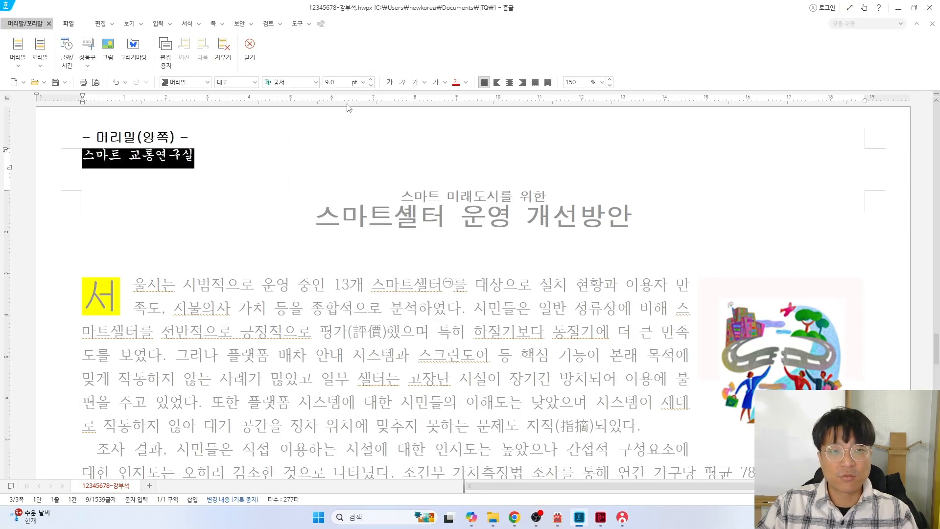
click(372, 81)
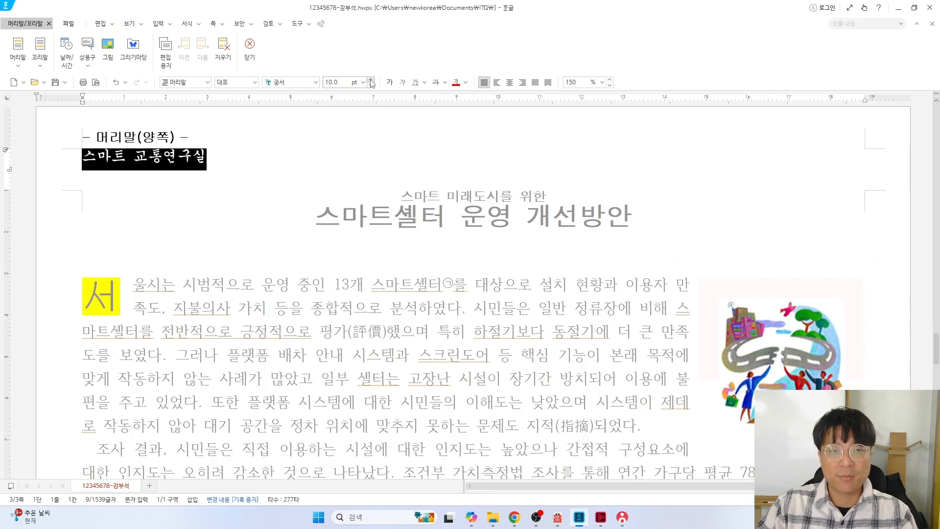
click(521, 84)
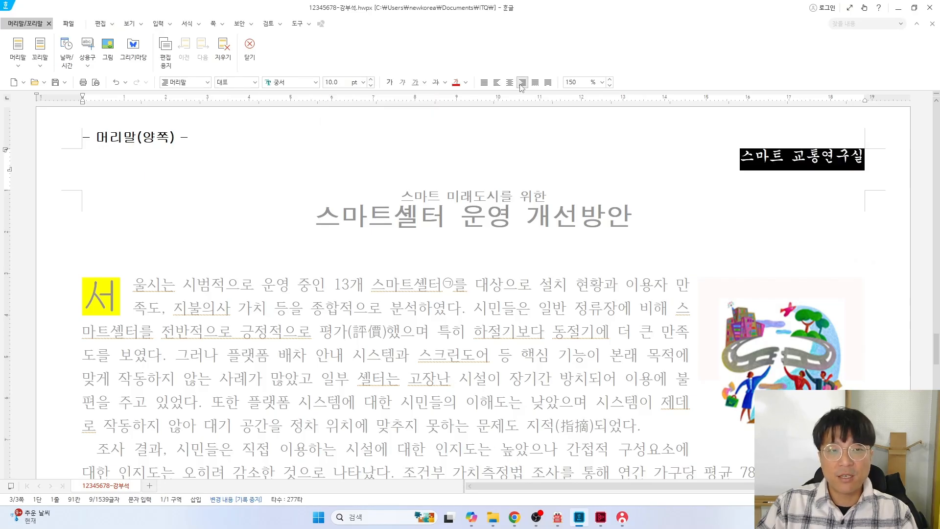
click(250, 53)
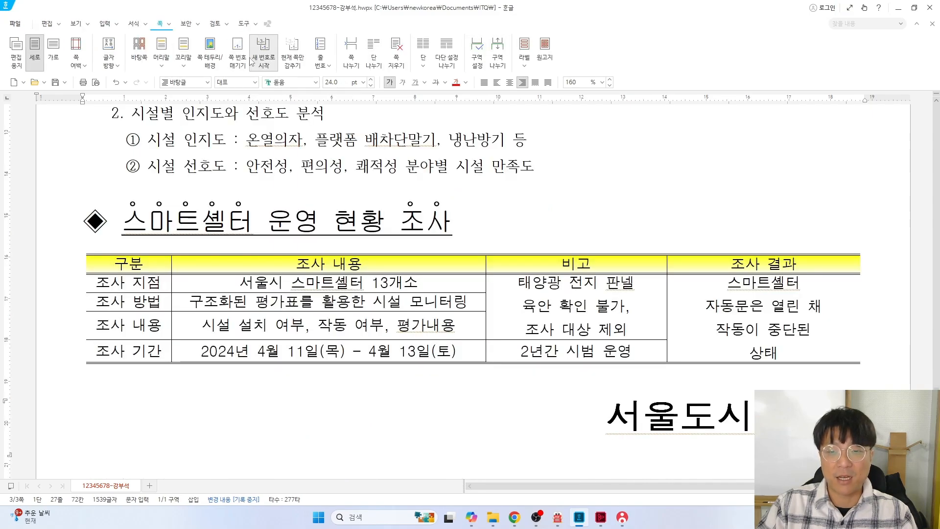
key(alt+Tab)
scroll(547, 263, down, 15)
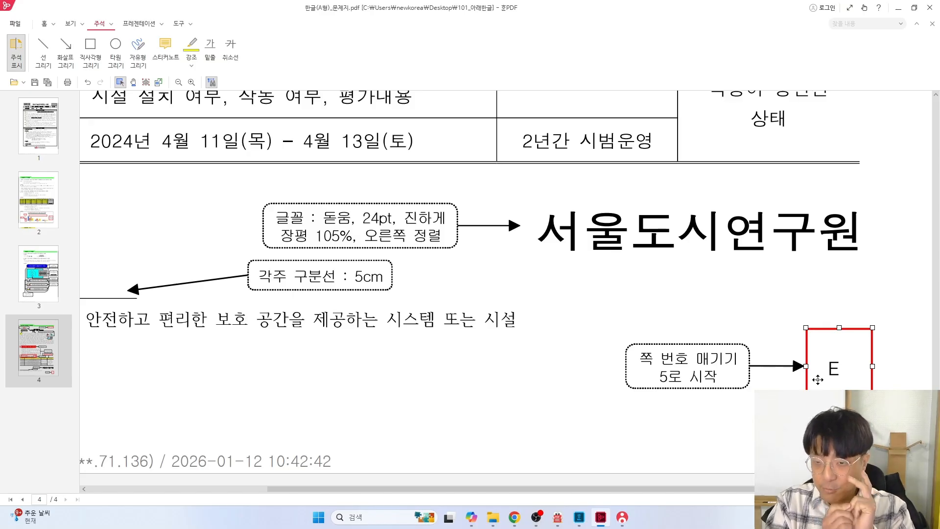
key(alt+Tab)
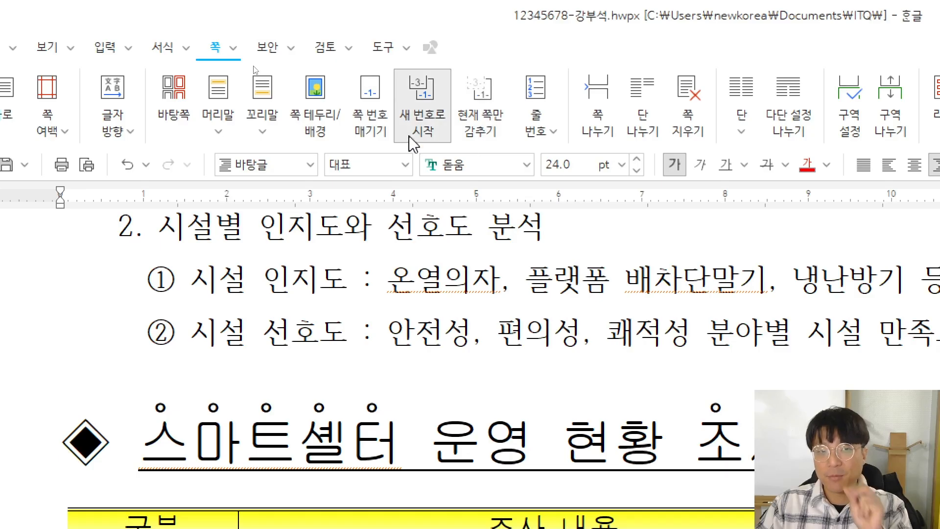
Insert bottom-right page numbers in A,B,C style without the surrounding dashes
click(366, 129)
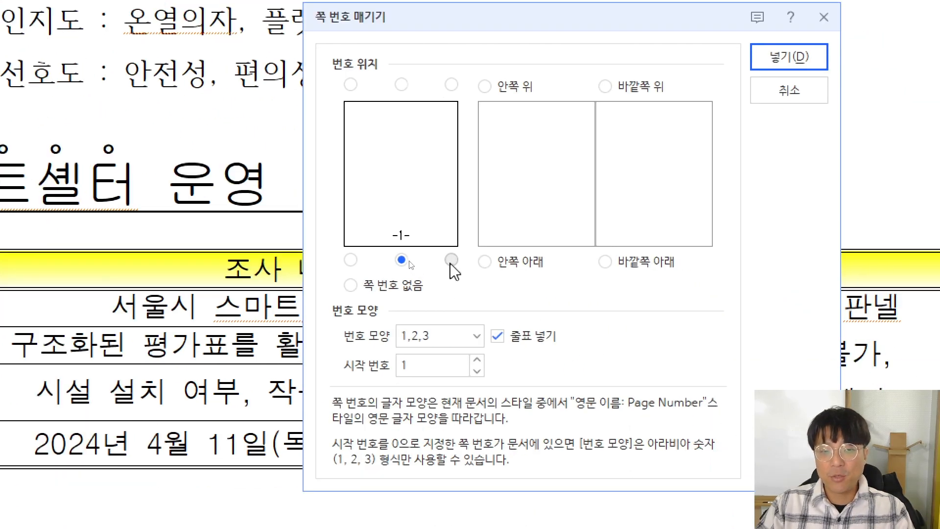
click(451, 261)
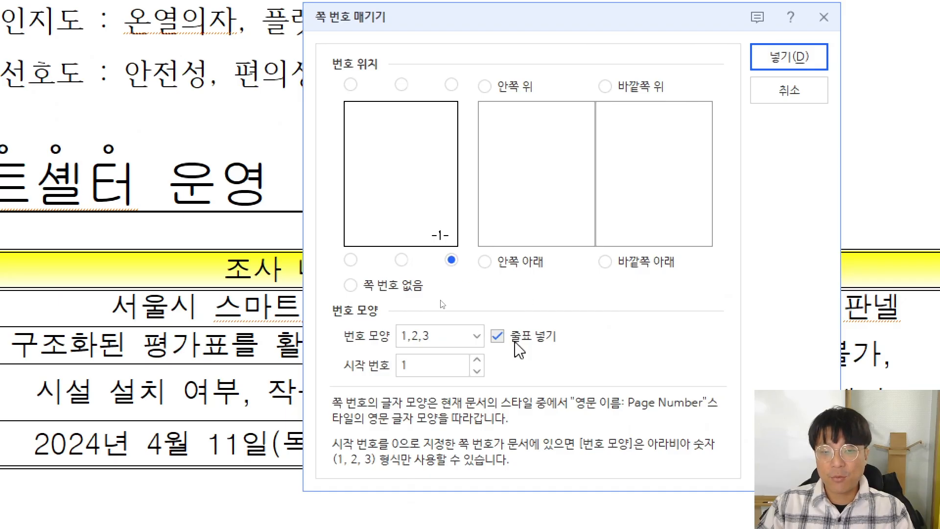
click(499, 339)
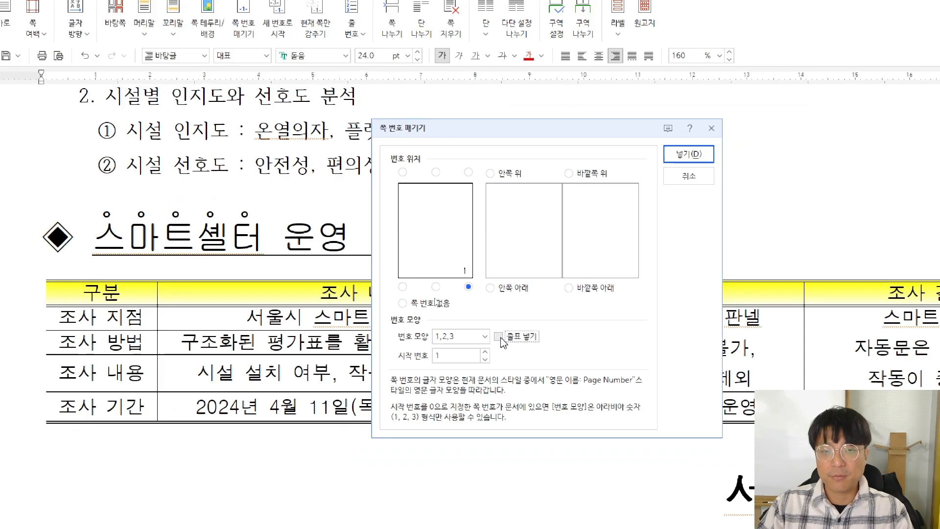
key(alt+Tab)
key(alt+Tab)
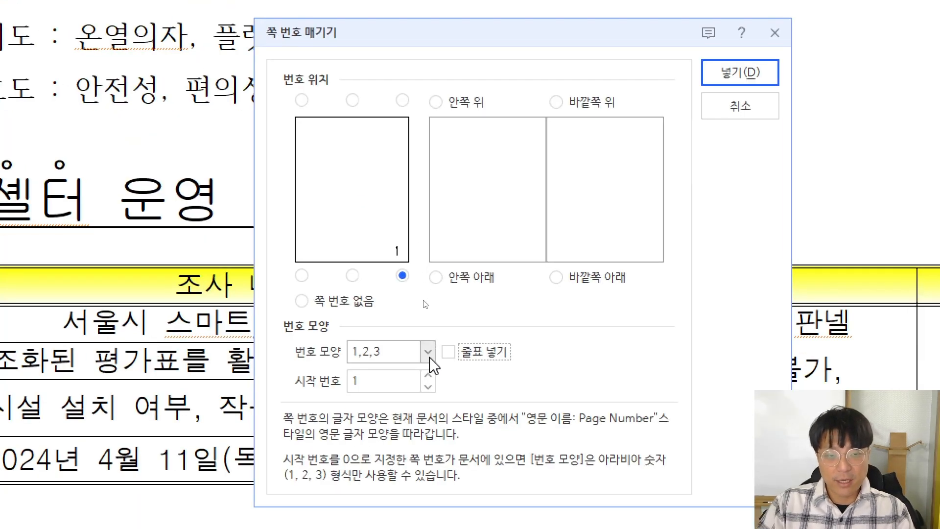
click(421, 297)
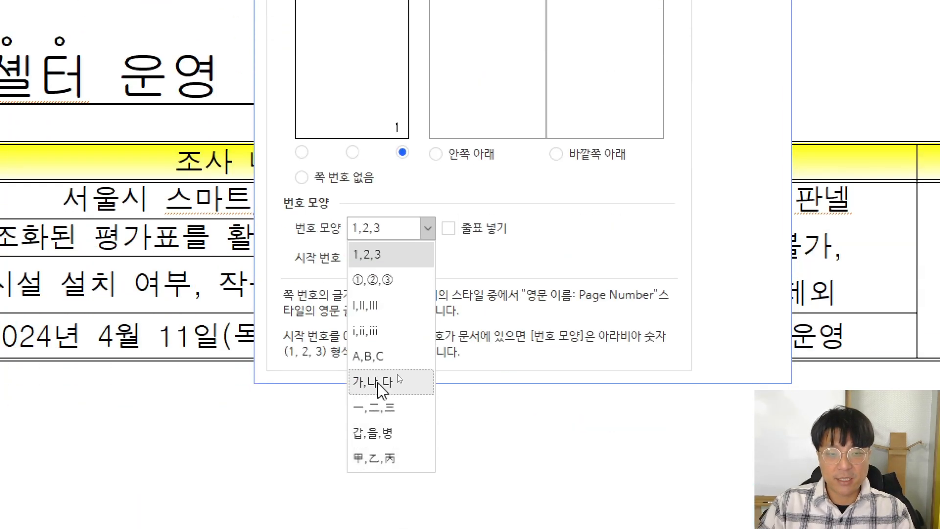
click(368, 356)
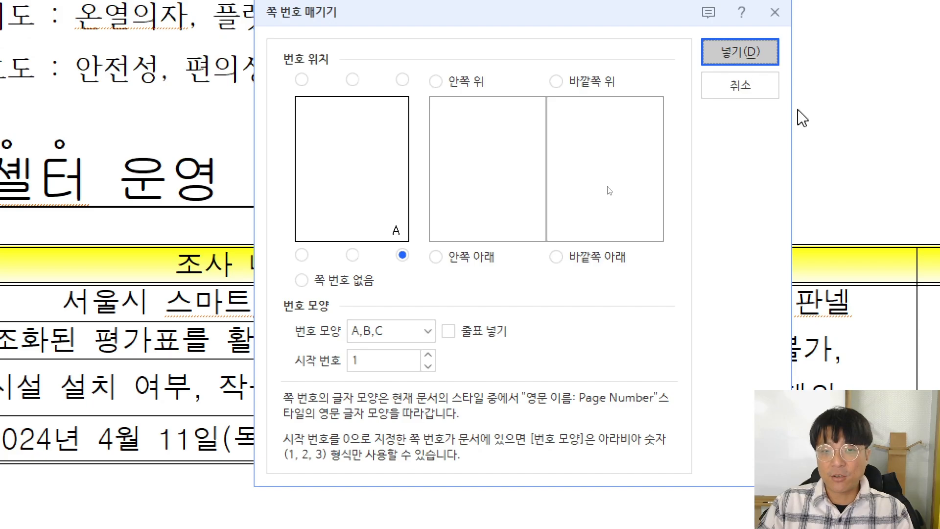
click(740, 52)
scroll(728, 278, down, 5)
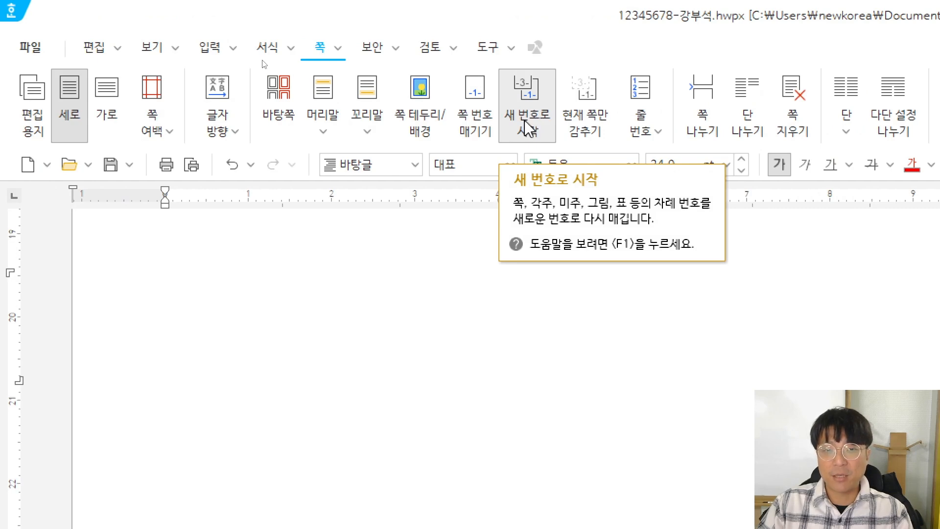
Restart the page numbering from this page at start number 5
click(527, 128)
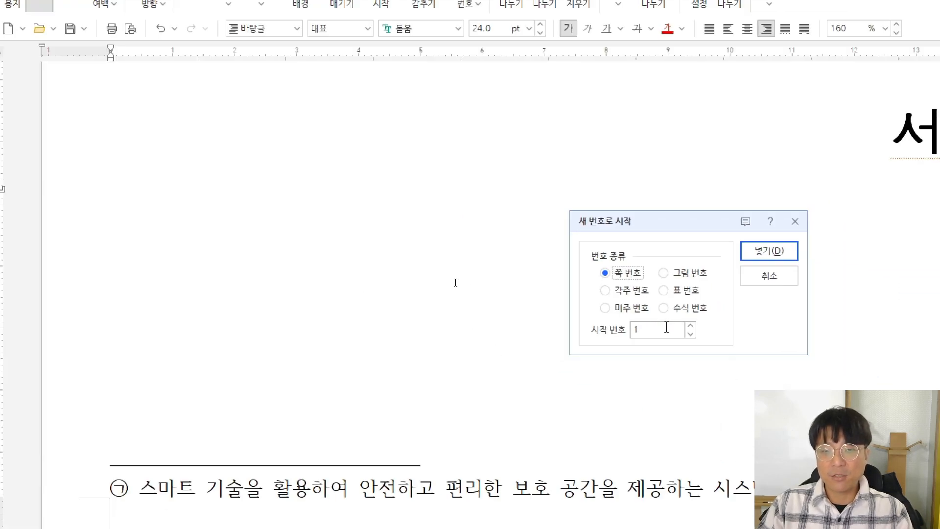
key(alt+Tab)
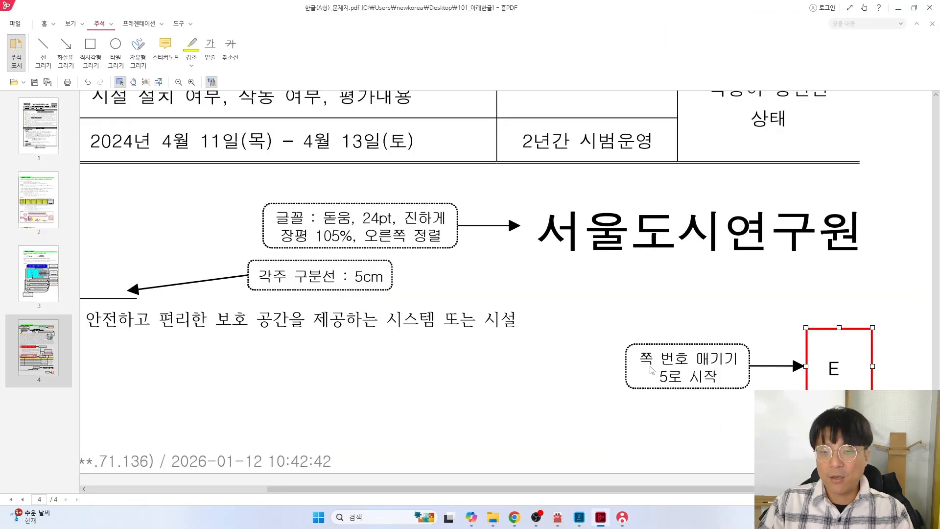
key(alt+Tab)
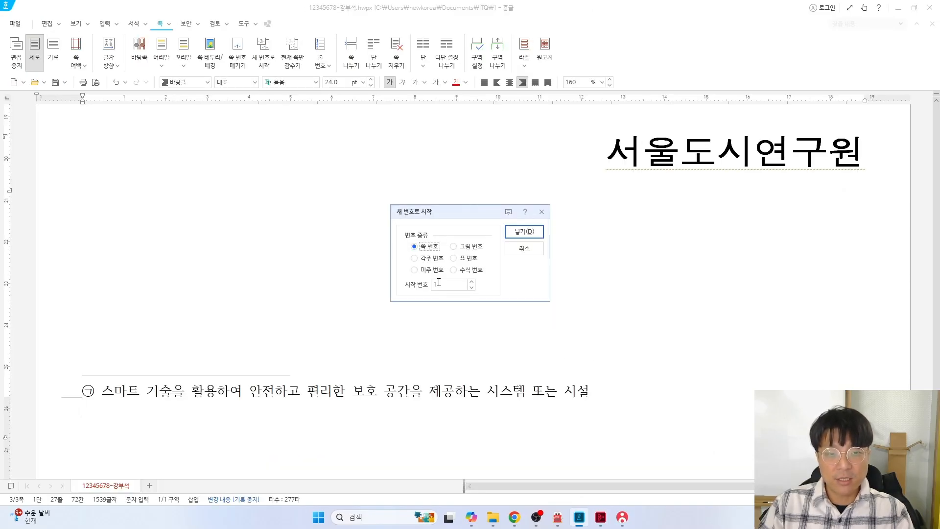
click(516, 232)
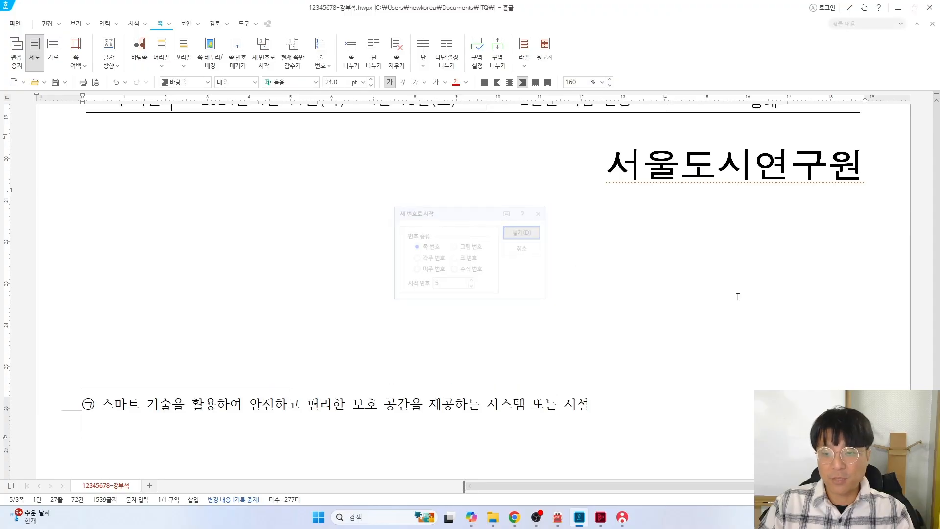
Return to the exam sheet PDF and scroll back up through it
key(alt+Tab)
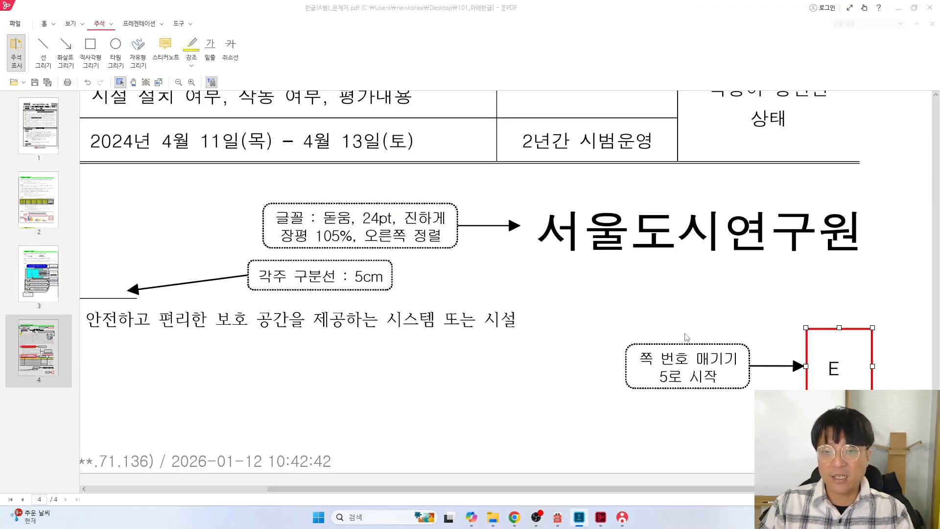
scroll(744, 269, up, 10)
scroll(746, 272, up, 15)
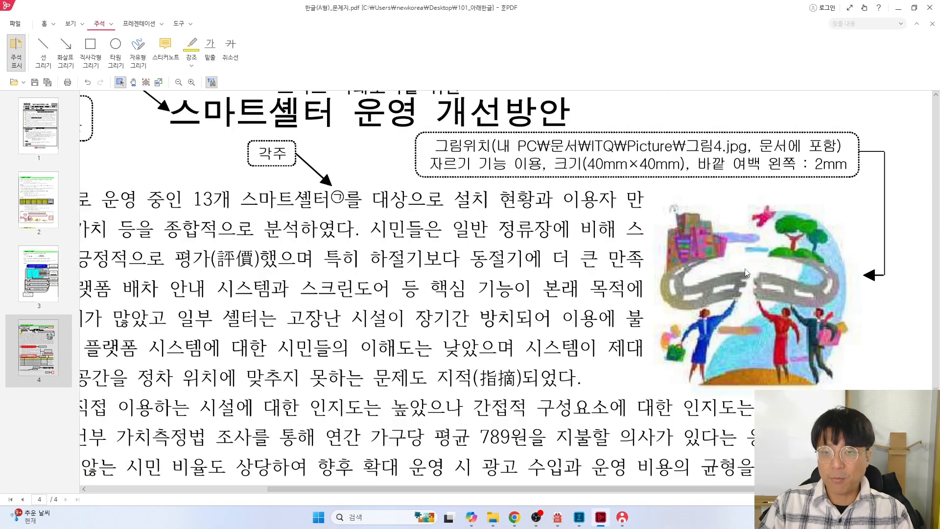
scroll(808, 211, up, 20)
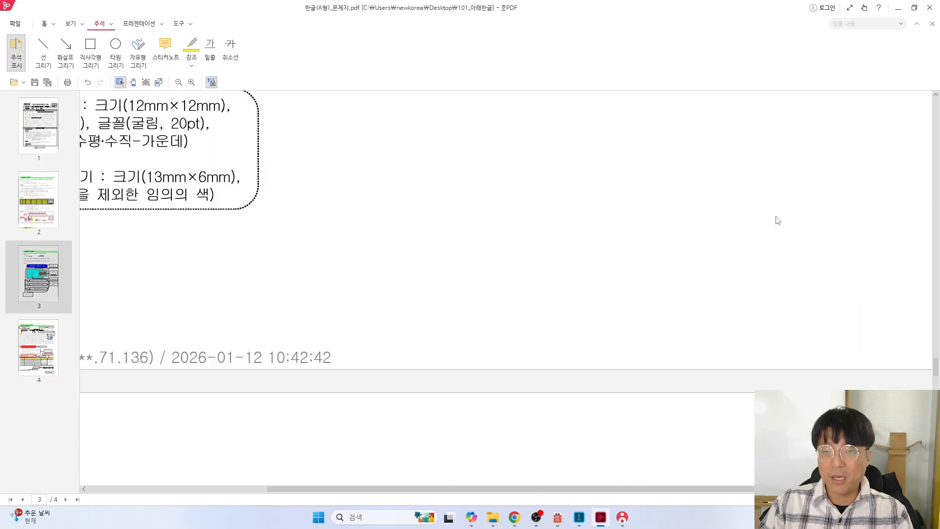
Back in the answer document, place the cursor on page 2 with formulas and the item-4 drawing
scroll(798, 220, up, 10)
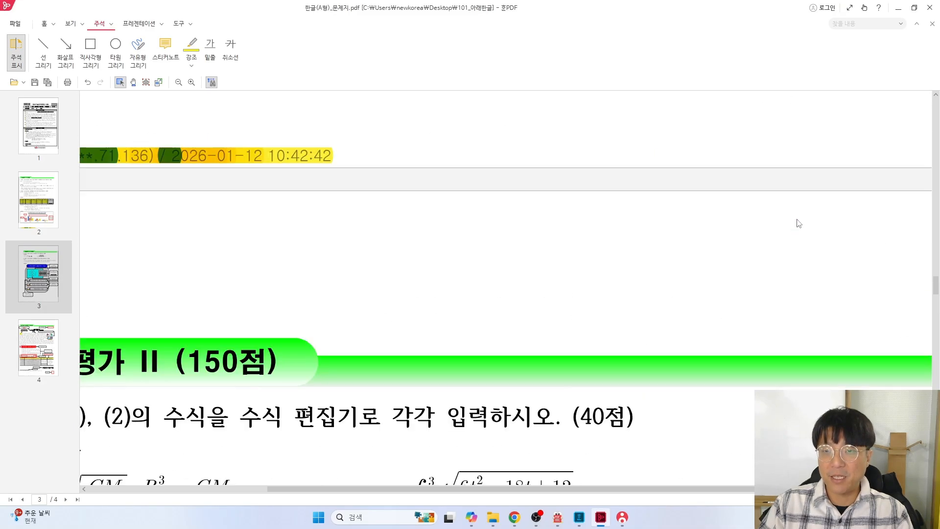
key(alt+Tab)
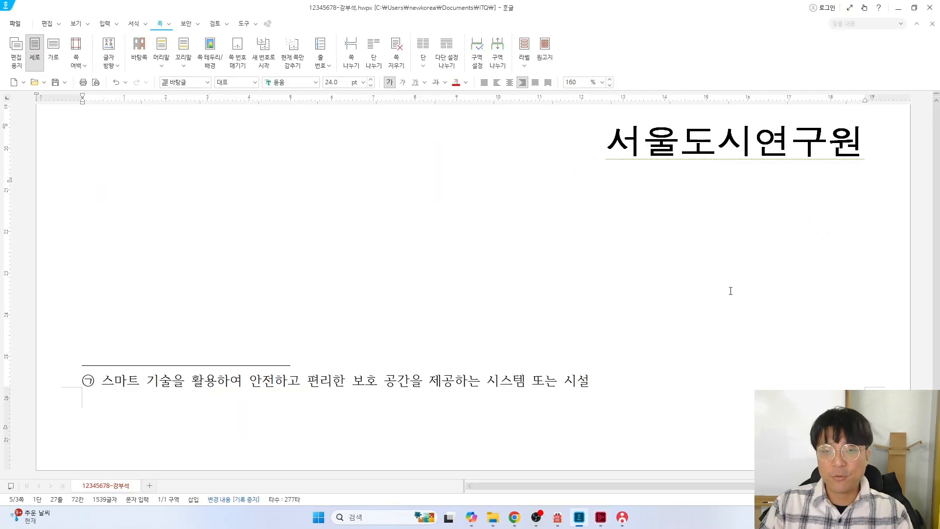
scroll(735, 291, up, 10)
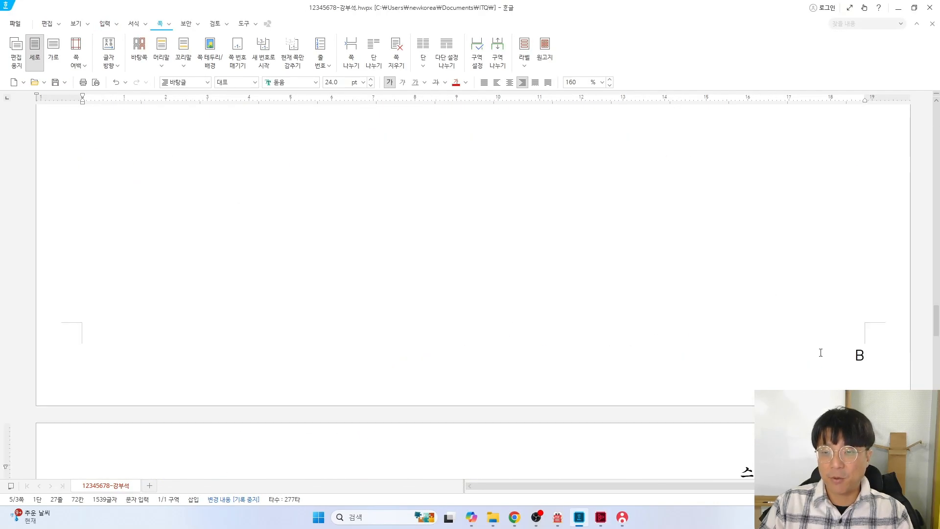
scroll(832, 293, up, 15)
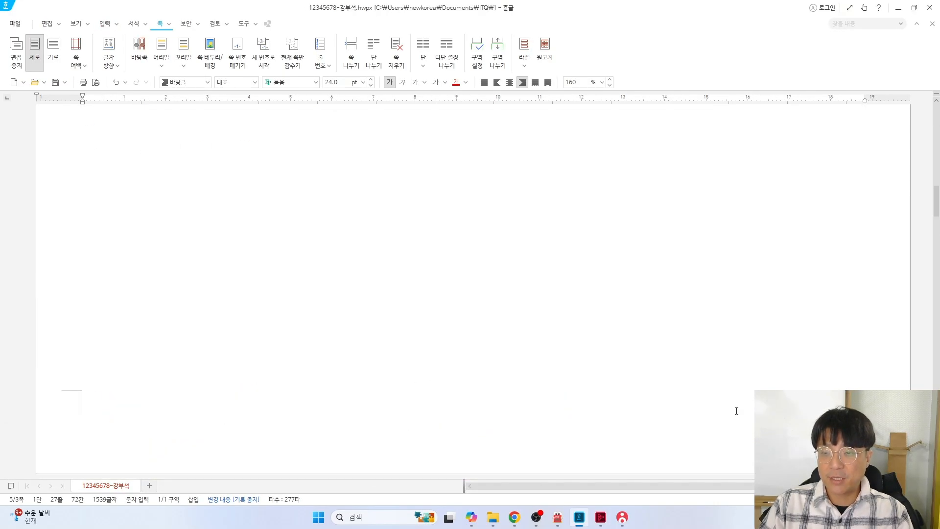
scroll(736, 411, down, 10)
scroll(654, 335, up, 1)
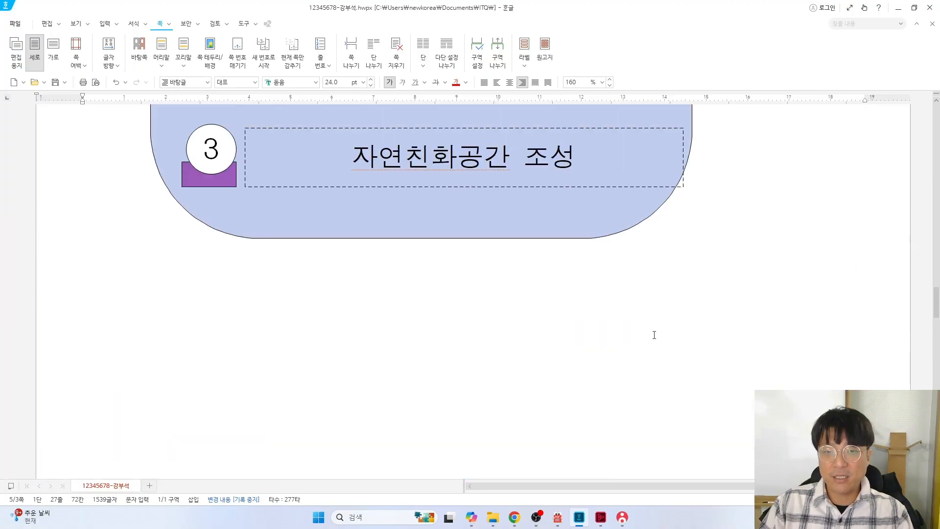
scroll(742, 285, up, 3)
scroll(742, 288, up, 8)
scroll(740, 290, down, 12)
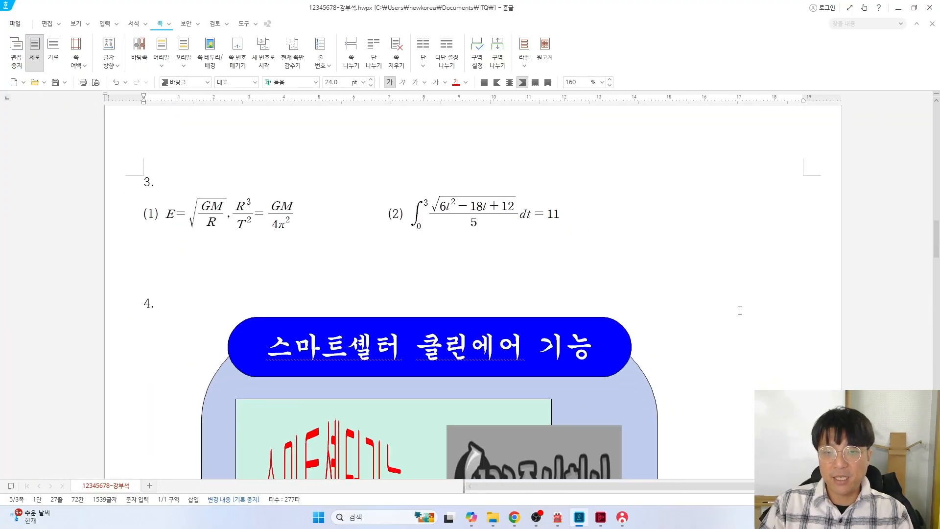
scroll(730, 321, down, 4)
scroll(700, 304, up, 1)
click(692, 272)
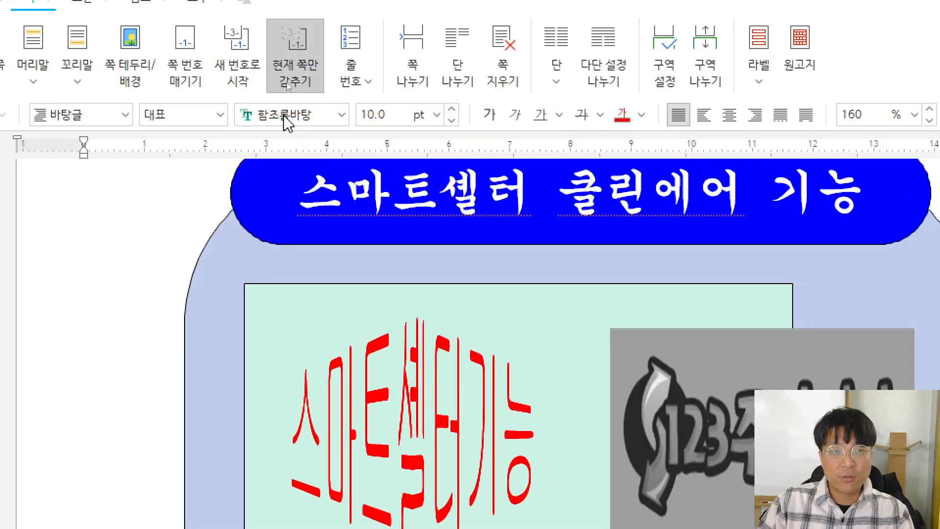
Hide the page number on page 2 and on the chart page 1
click(289, 79)
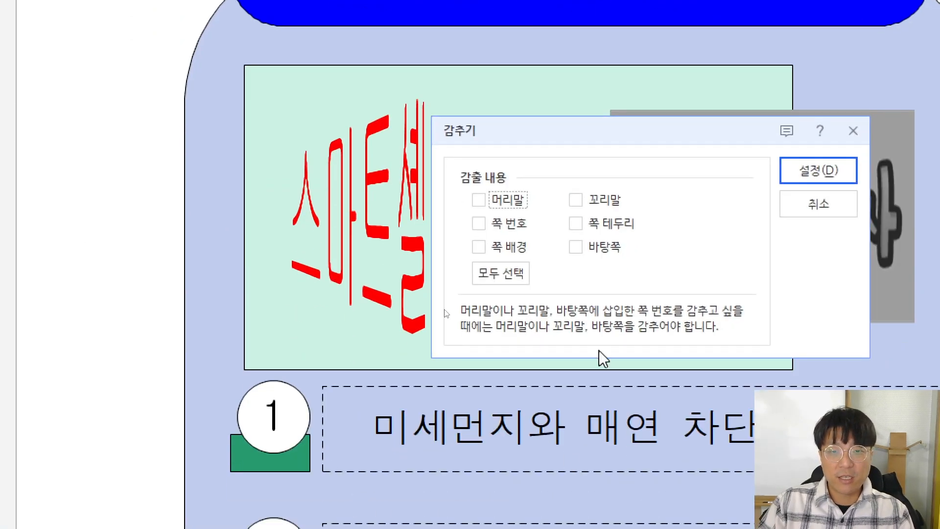
click(479, 441)
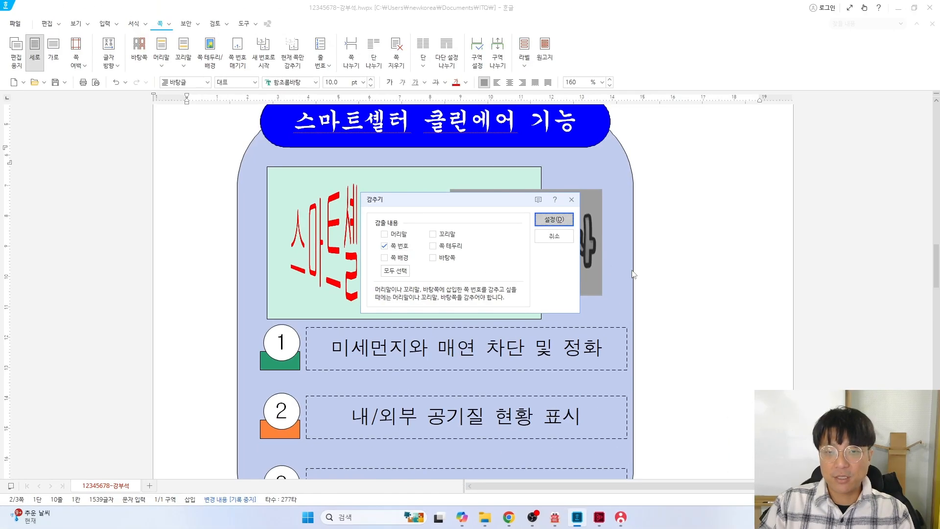
click(805, 174)
scroll(695, 296, down, 5)
scroll(696, 296, down, 3)
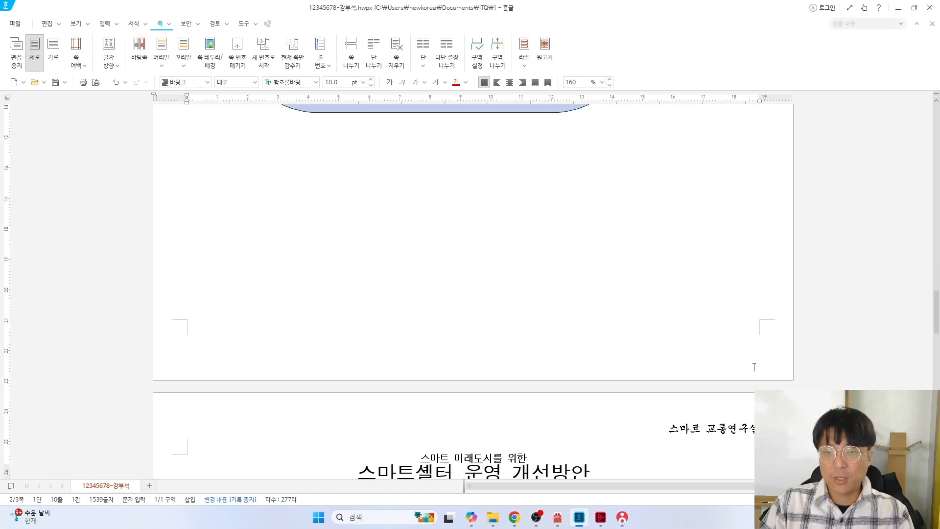
scroll(695, 296, up, 10)
scroll(696, 222, up, 8)
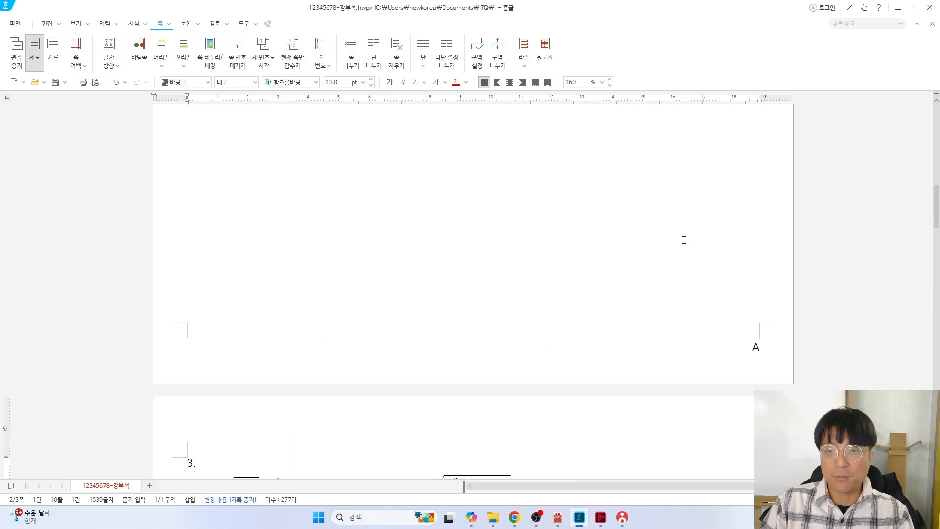
click(559, 263)
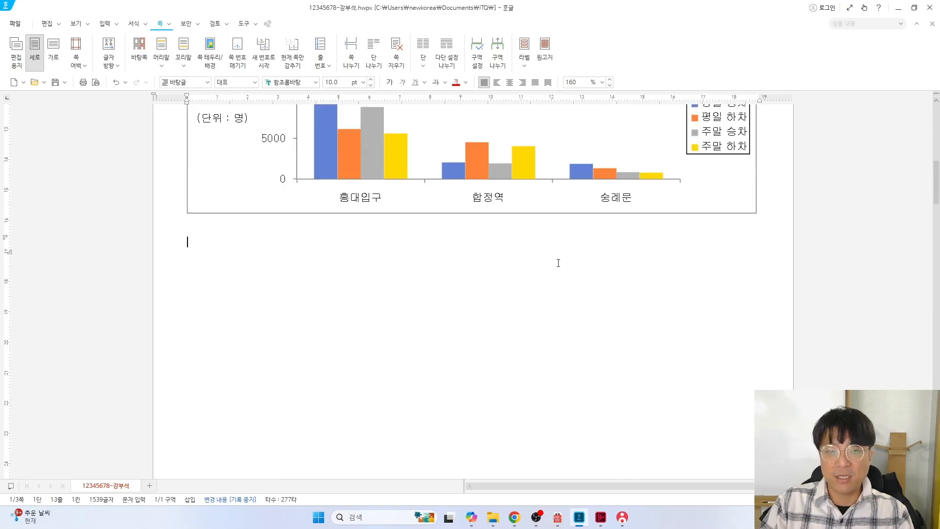
click(290, 65)
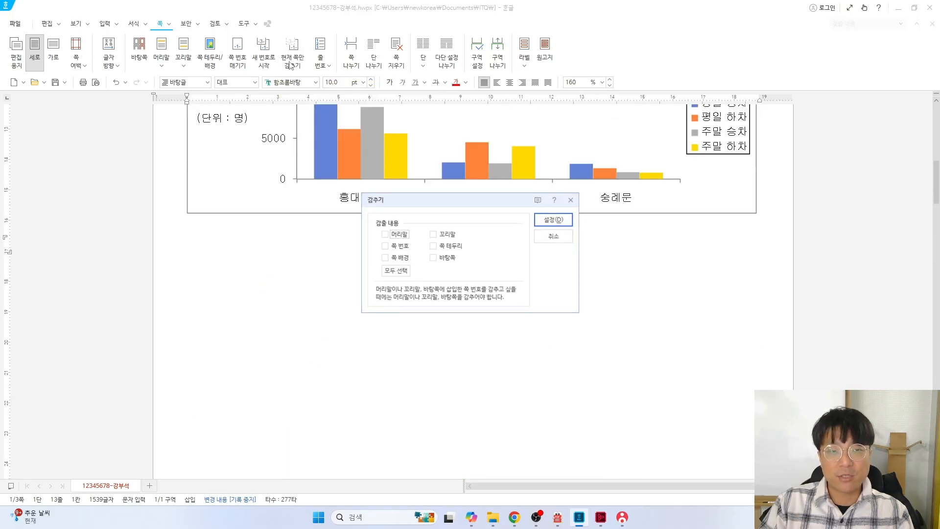
click(394, 246)
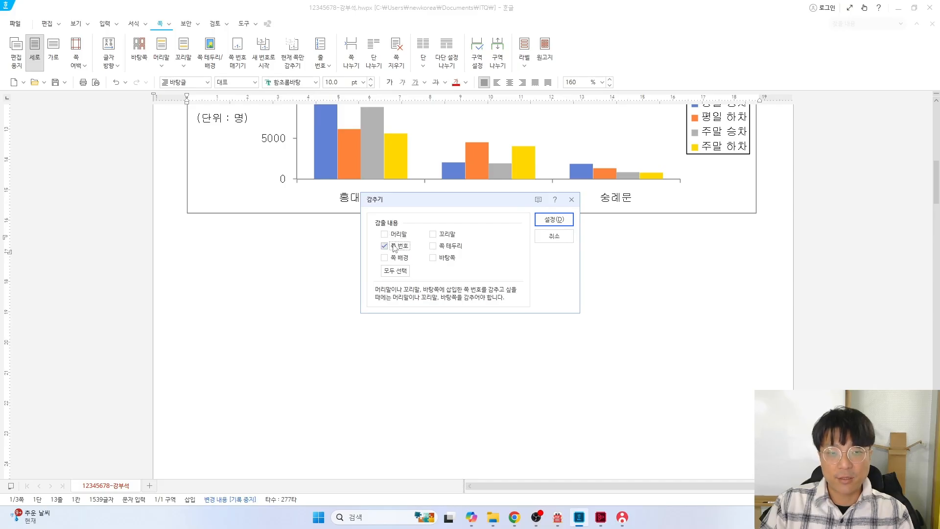
click(541, 219)
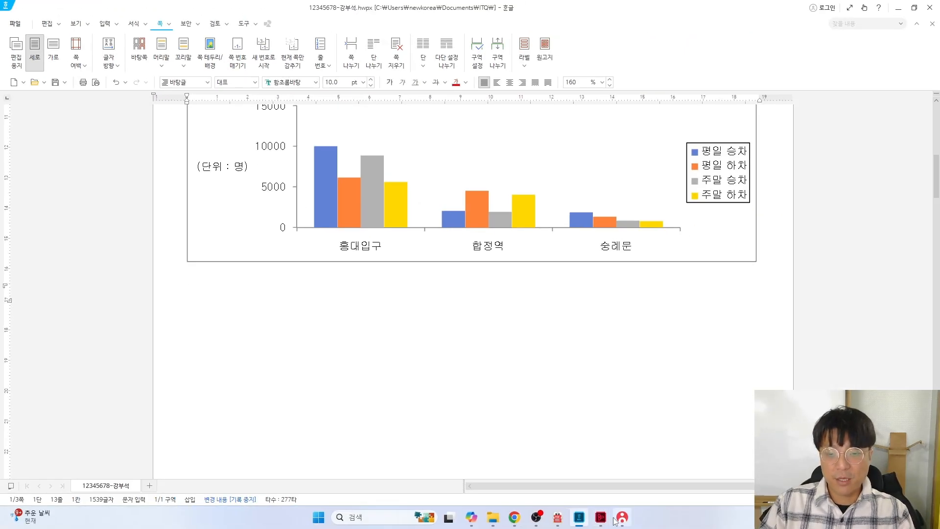
Send the answer file through KOAS 답안 전송 and close the send window
click(622, 517)
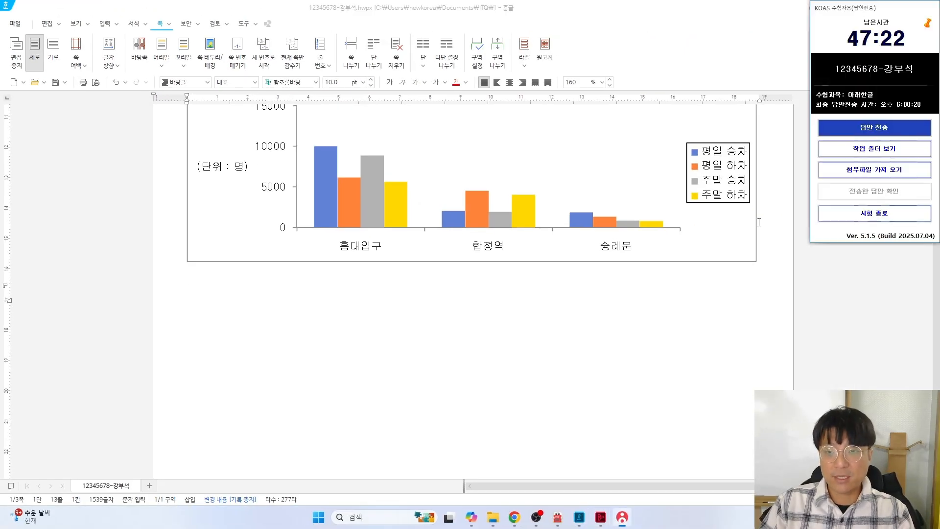
click(871, 124)
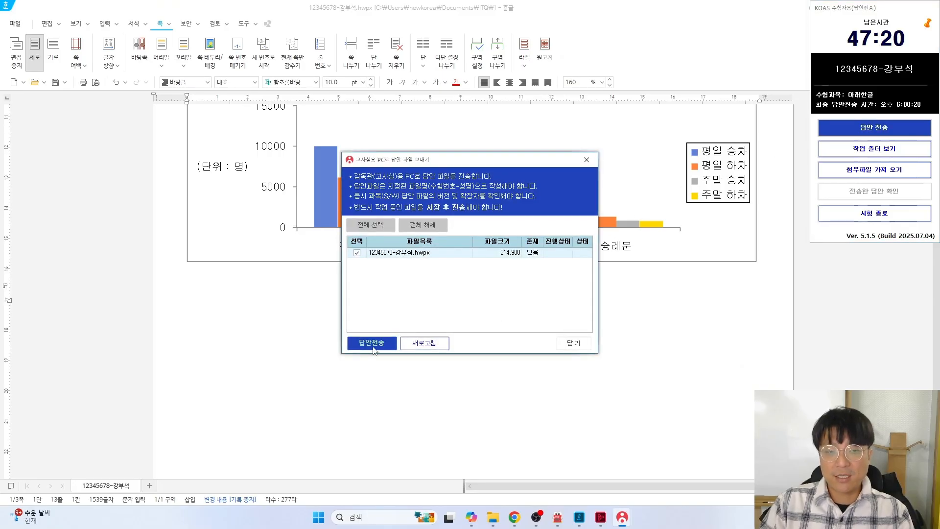
click(373, 343)
click(573, 343)
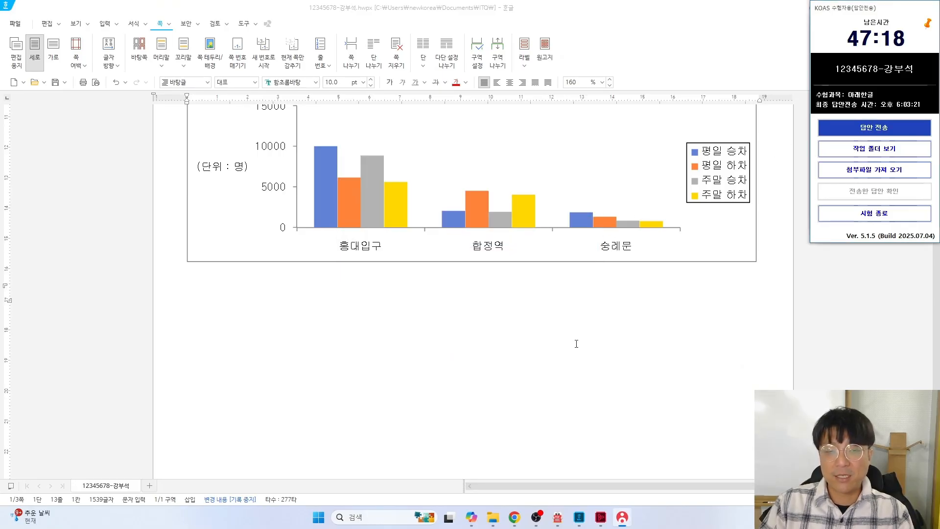
scroll(581, 333, up, 10)
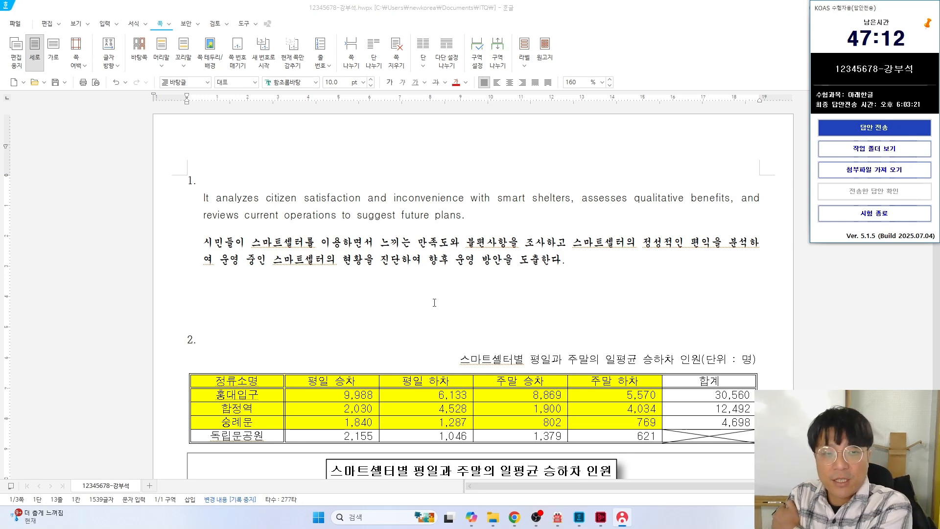
scroll(434, 302, down, 7)
scroll(440, 301, up, 2)
scroll(463, 299, down, 5)
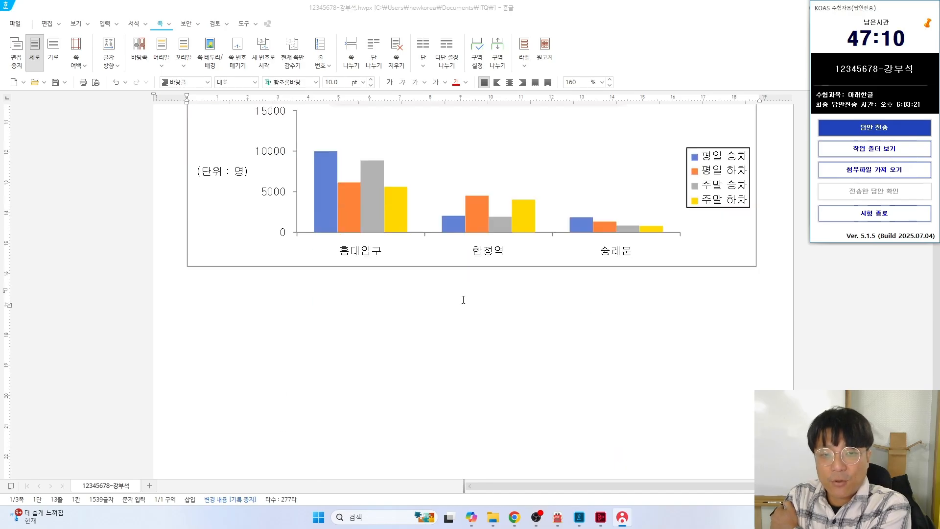
scroll(464, 306, down, 6)
scroll(464, 311, up, 9)
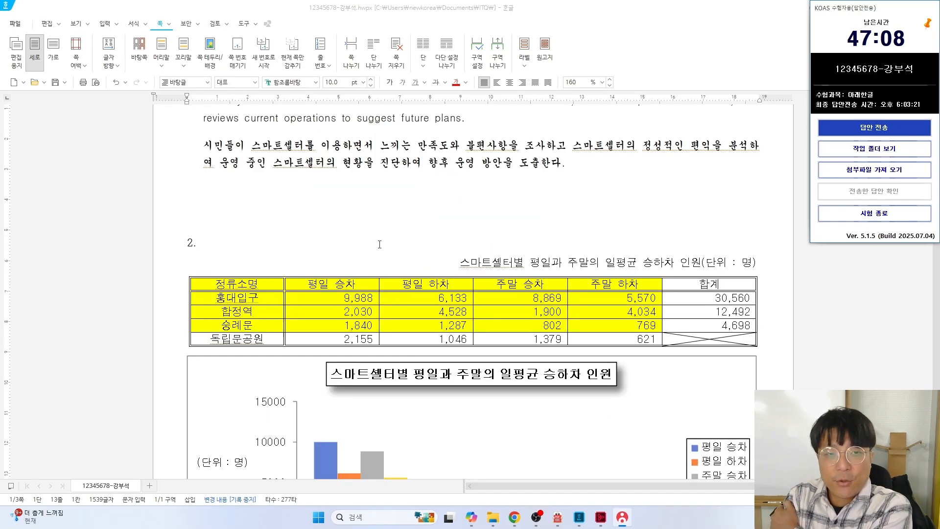
scroll(379, 244, up, 2)
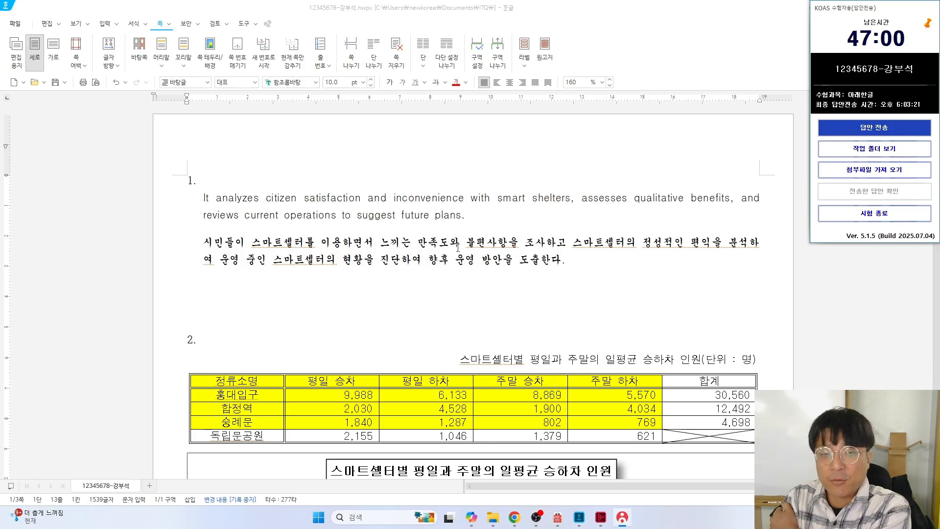
click(545, 241)
text(ㄱ)
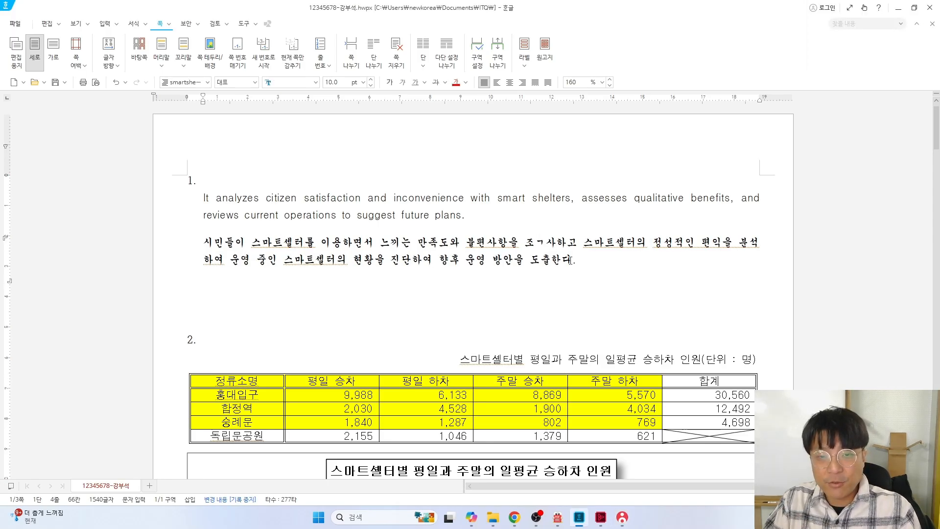
click(522, 260)
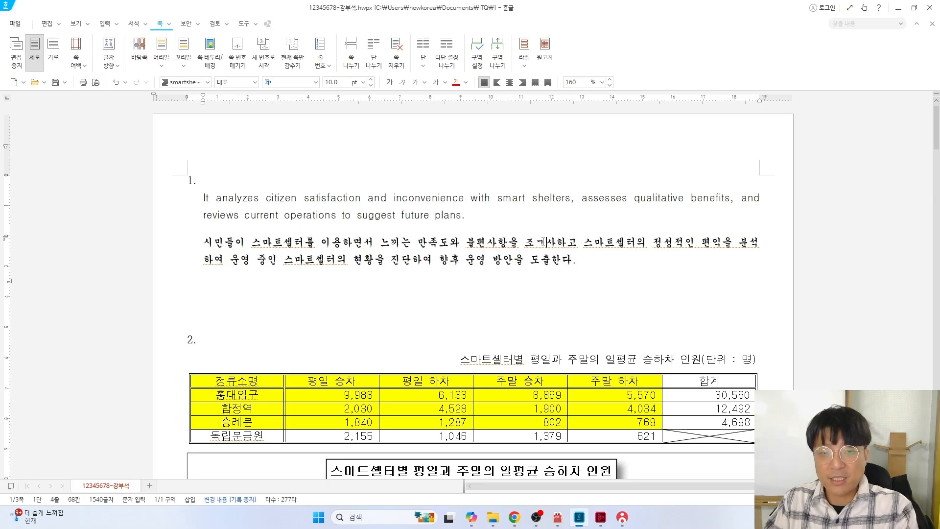
key(ctrl+z)
scroll(577, 299, down, 10)
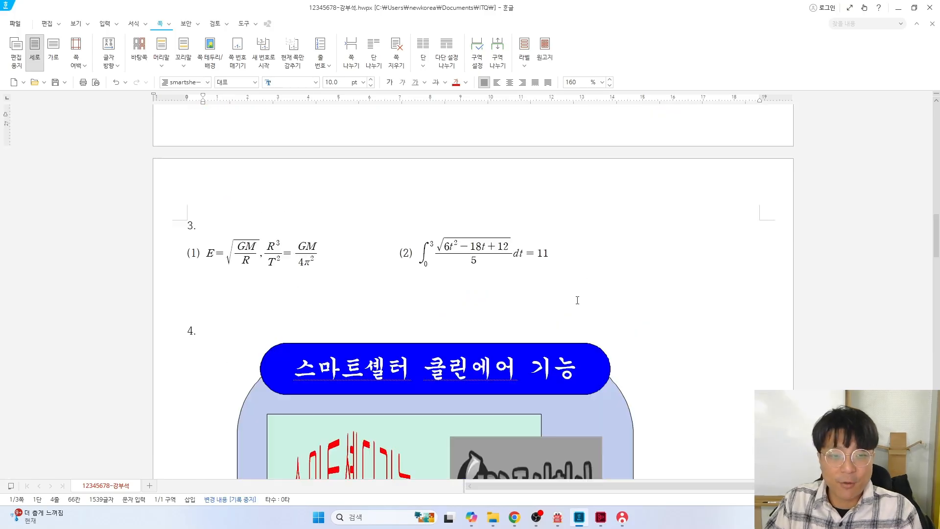
scroll(578, 299, down, 5)
scroll(577, 300, down, 10)
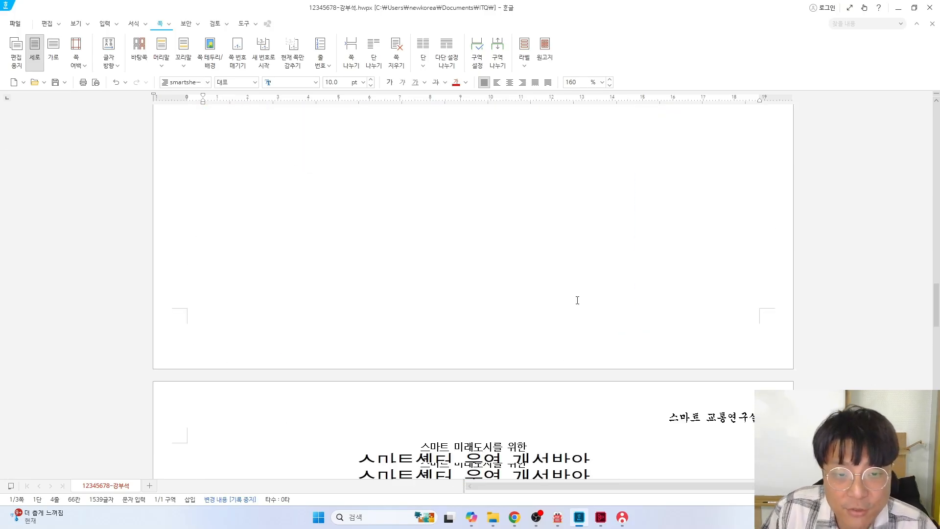
scroll(483, 246, up, 2)
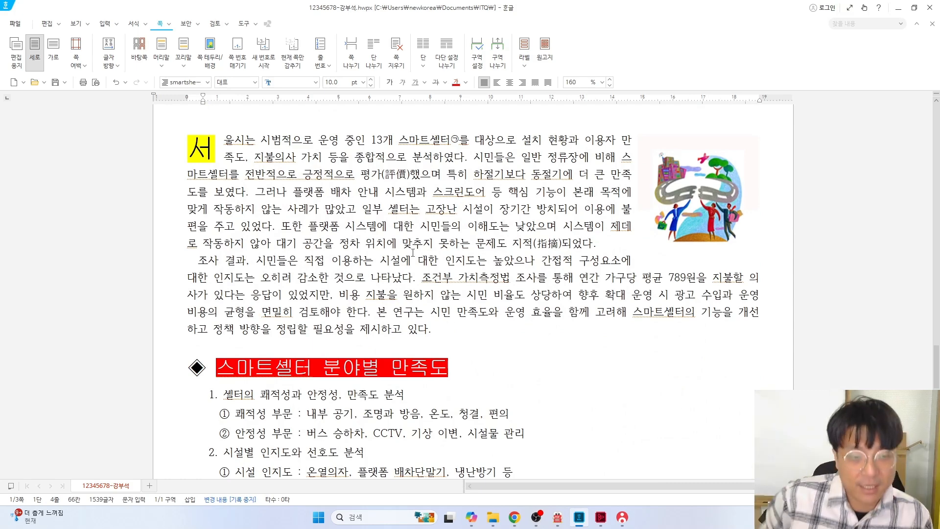
scroll(413, 253, down, 8)
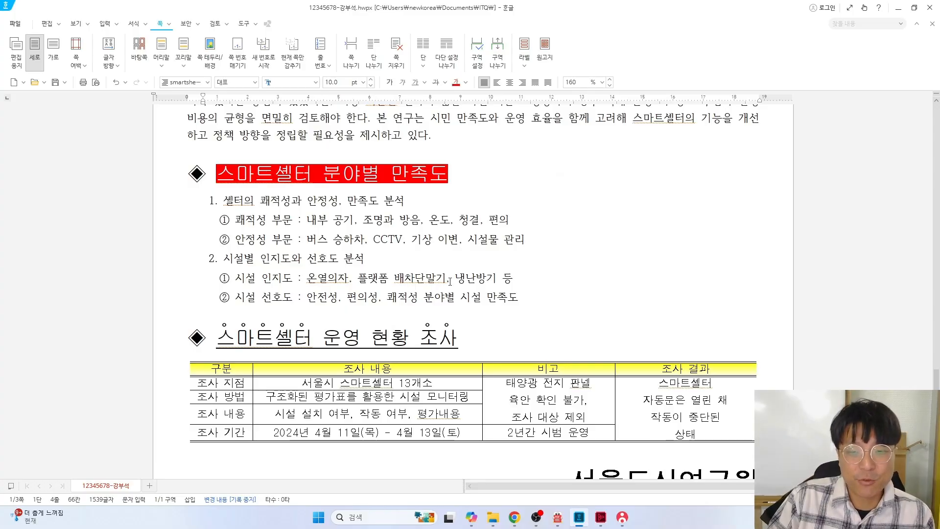
scroll(450, 281, up, 8)
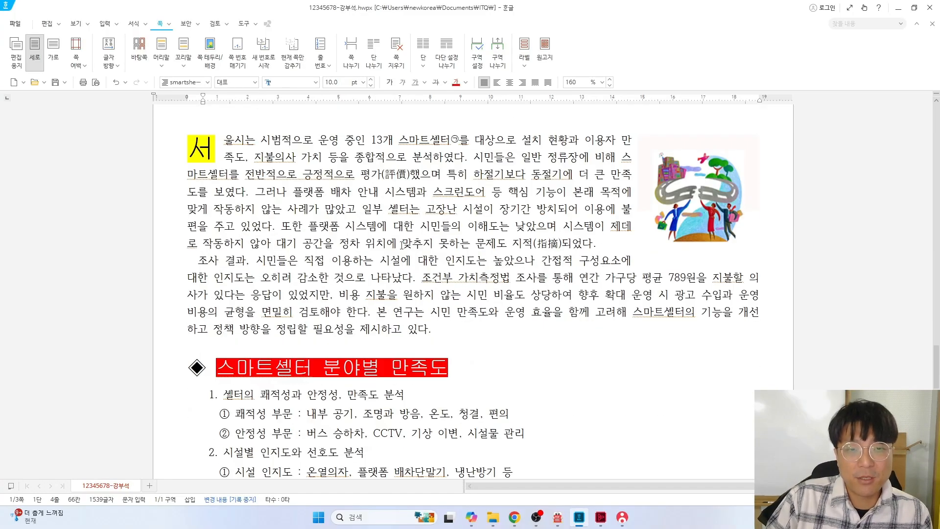
scroll(401, 243, up, 2)
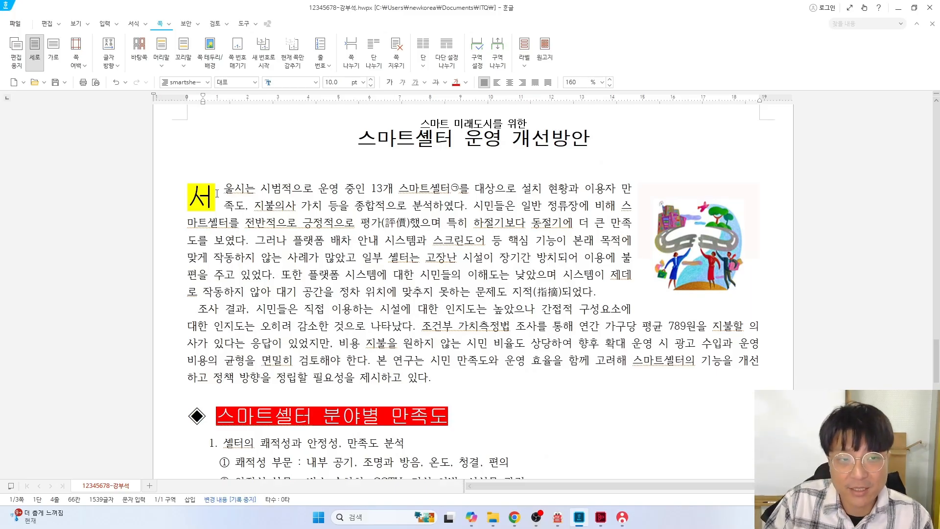
drag(221, 141, 665, 373)
scroll(491, 217, down, 10)
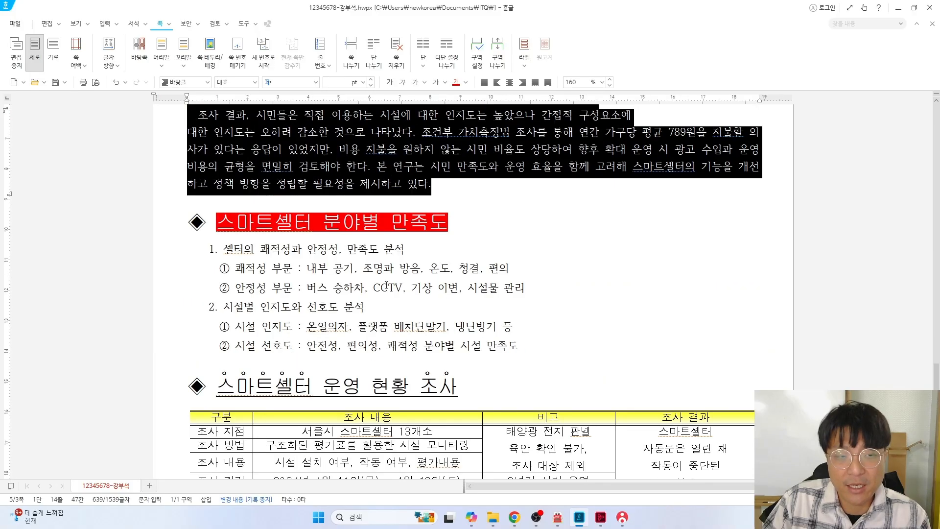
drag(188, 169, 522, 306)
scroll(514, 349, down, 8)
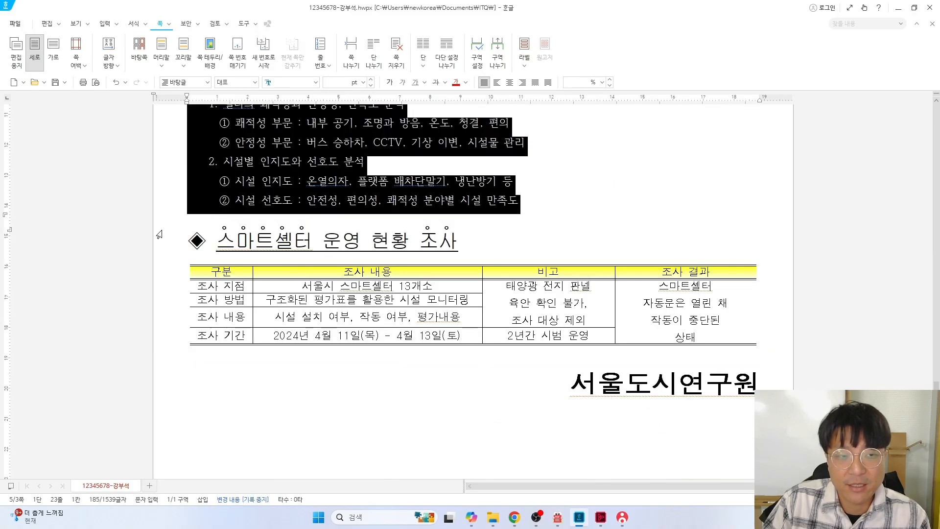
drag(189, 149, 705, 364)
scroll(705, 363, up, 13)
scroll(702, 354, up, 7)
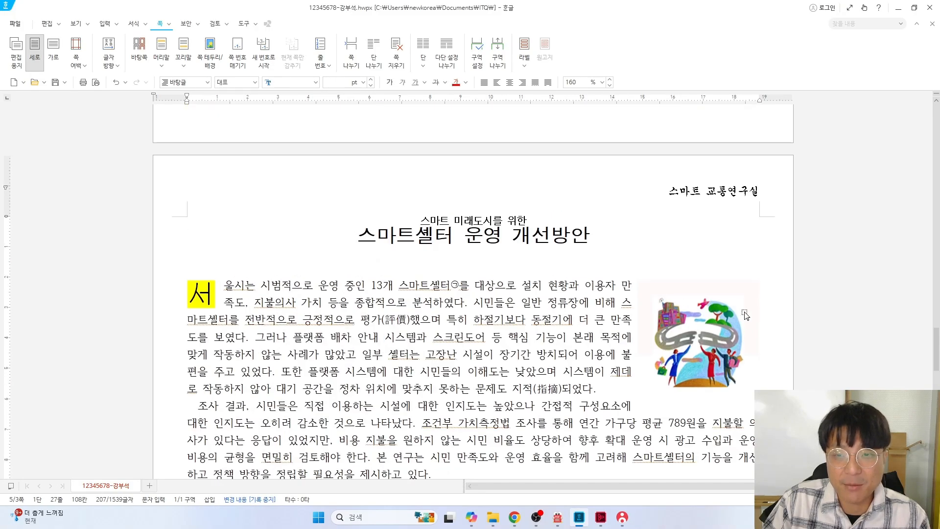
scroll(702, 354, down, 17)
scroll(734, 294, up, 17)
scroll(750, 282, down, 12)
scroll(750, 282, down, 10)
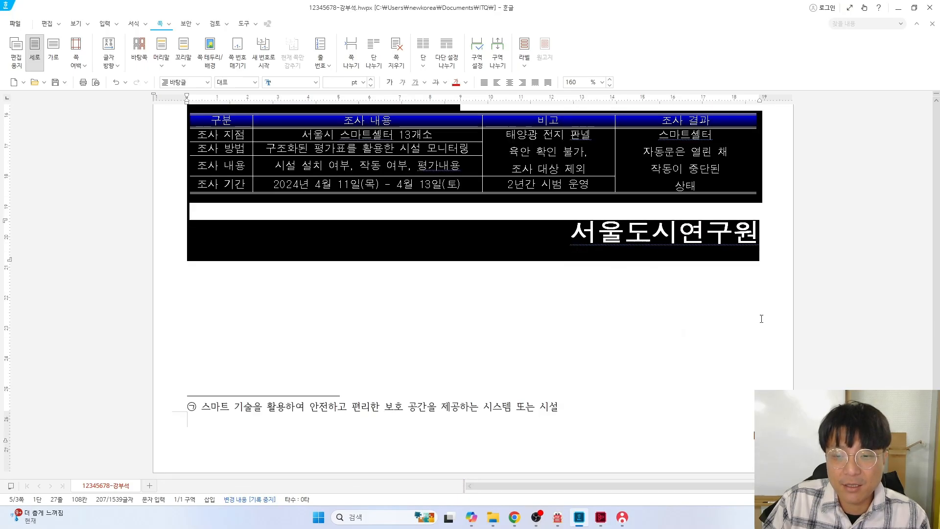
scroll(636, 377, up, 12)
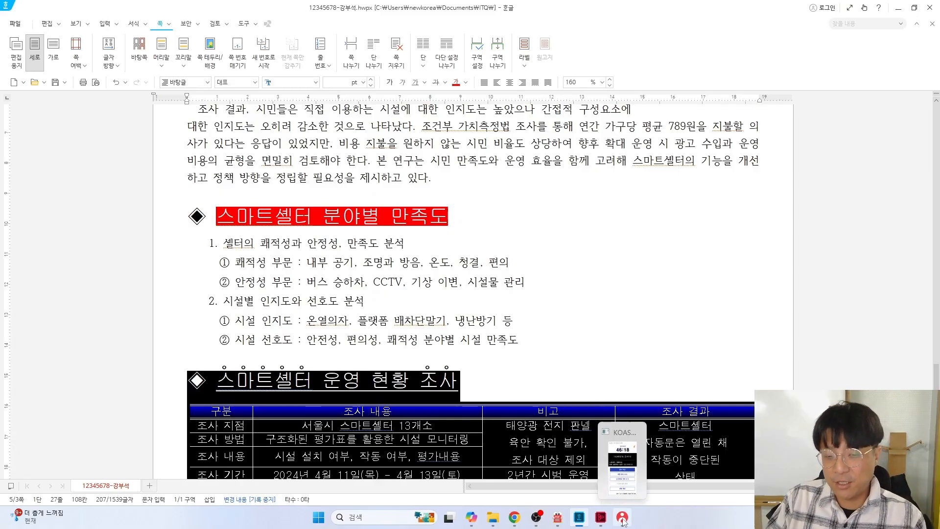
click(526, 313)
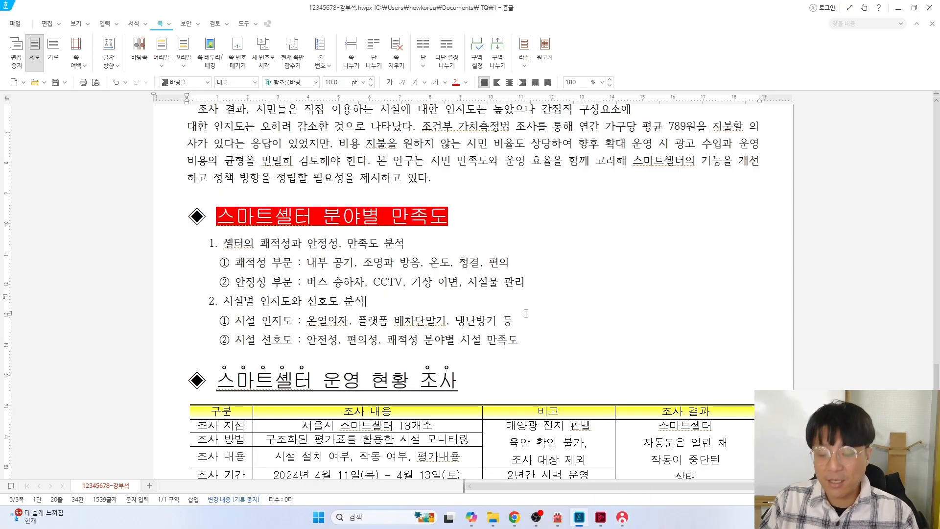